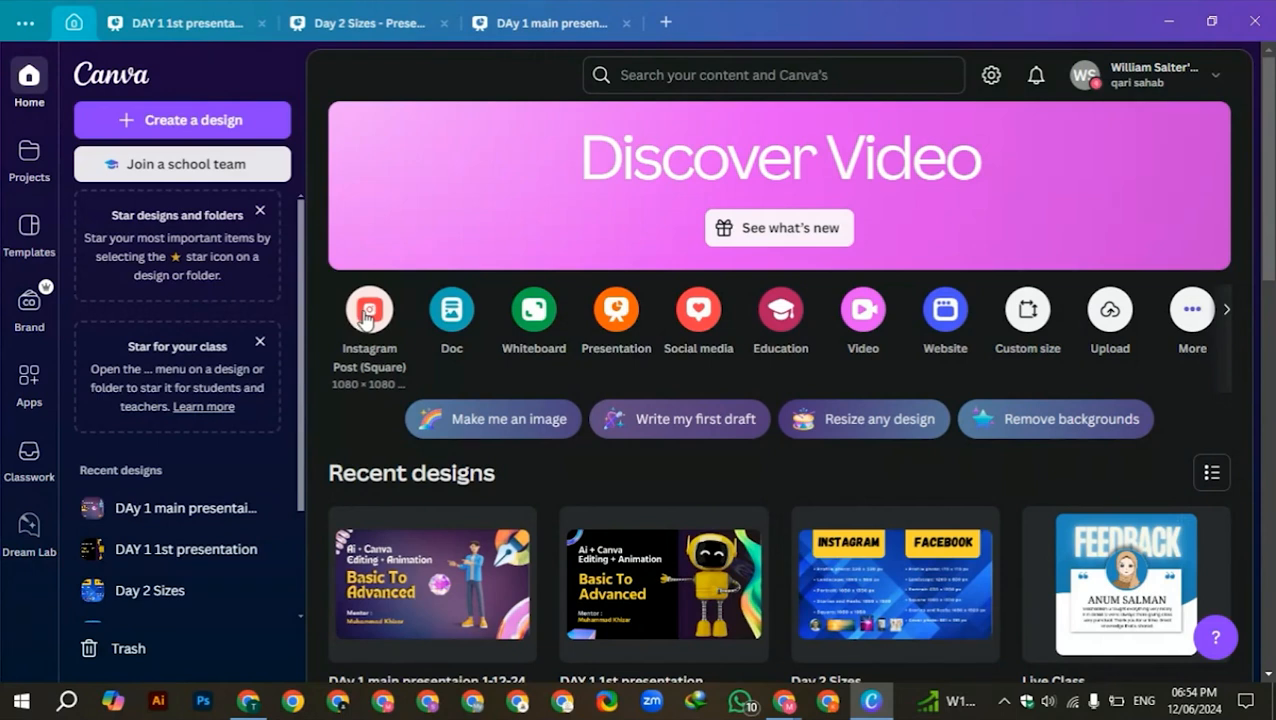
Step: Look through Canva's template search and custom-size options, then open the social media formats
left_click(765, 74)
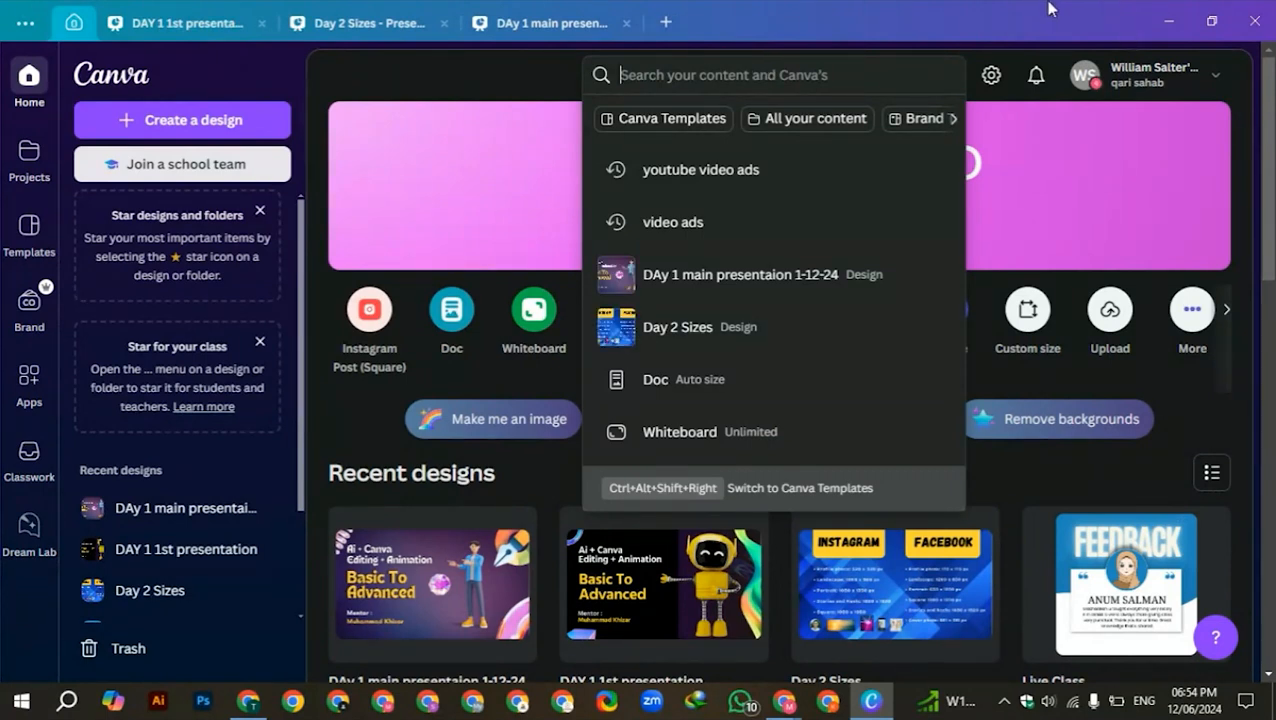
left_click(1027, 308)
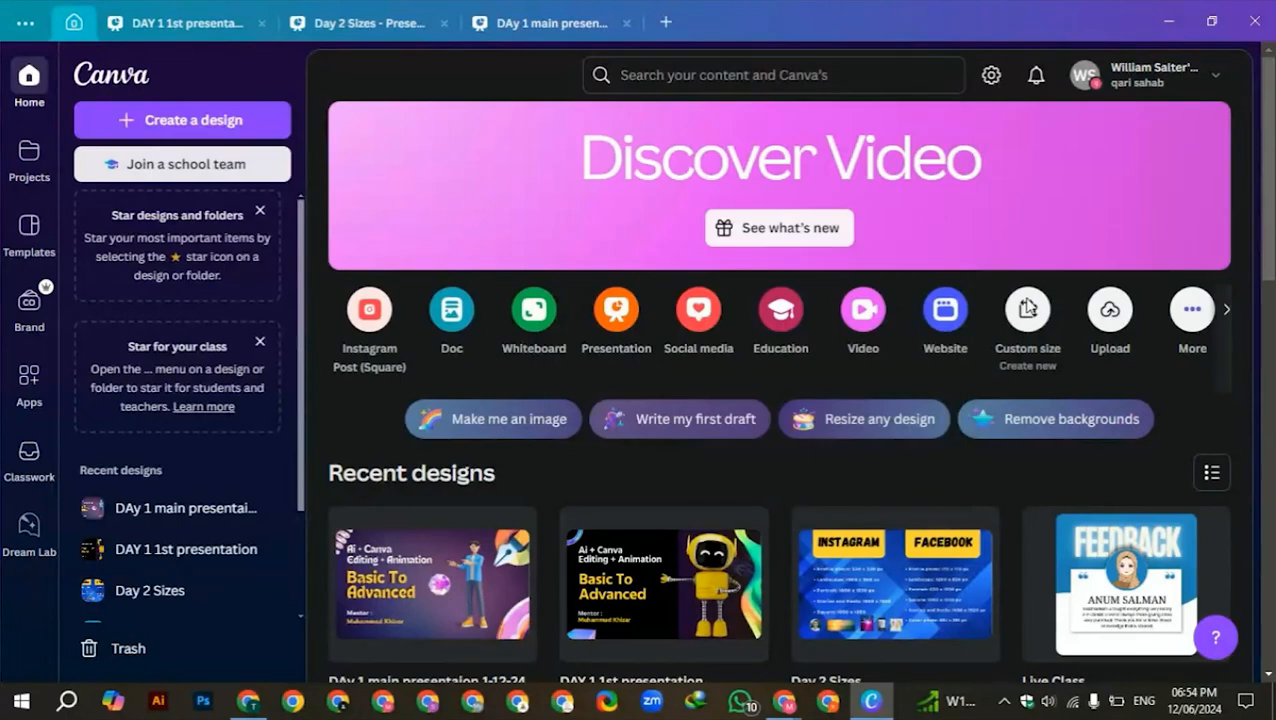
left_click(1027, 308)
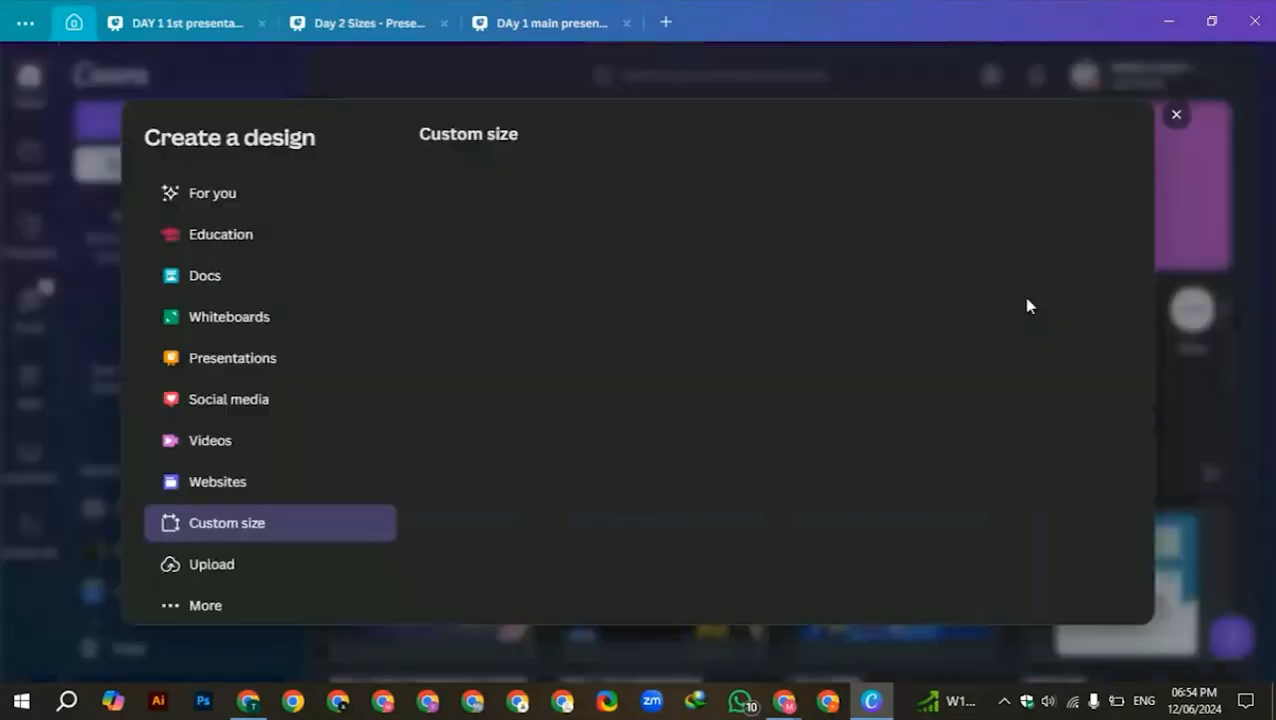
left_click(1177, 115)
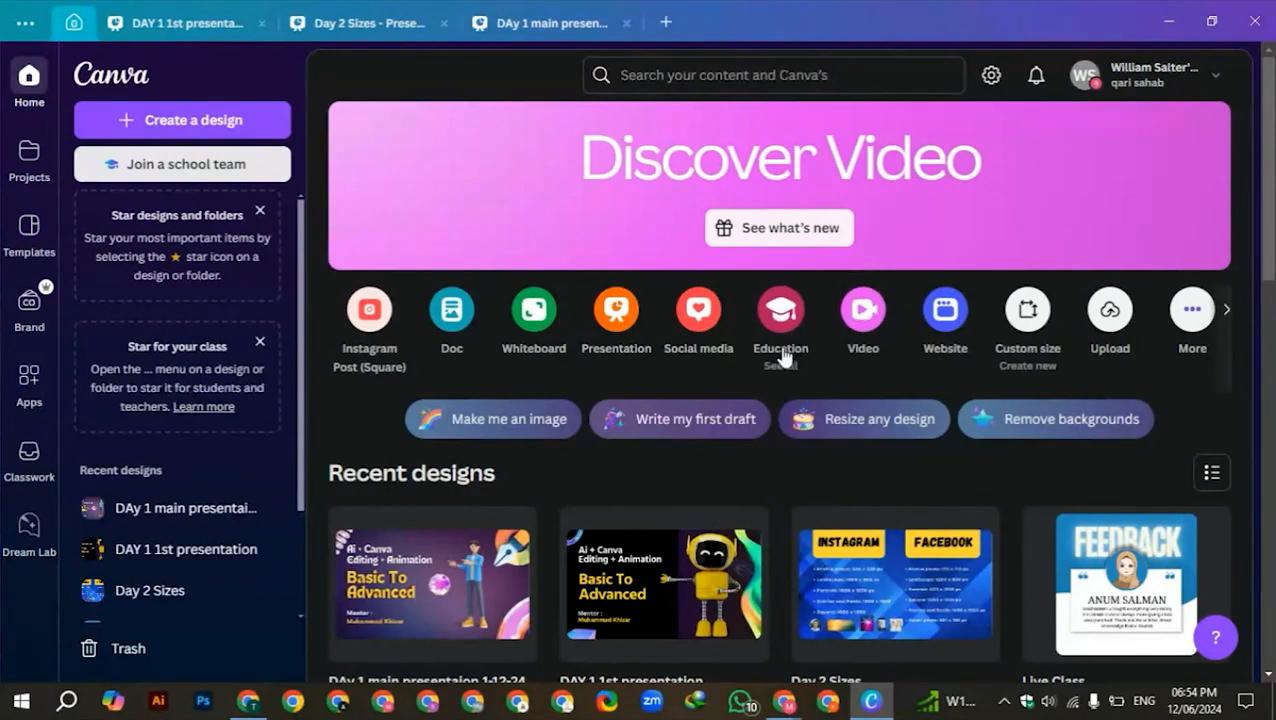
left_click(697, 302)
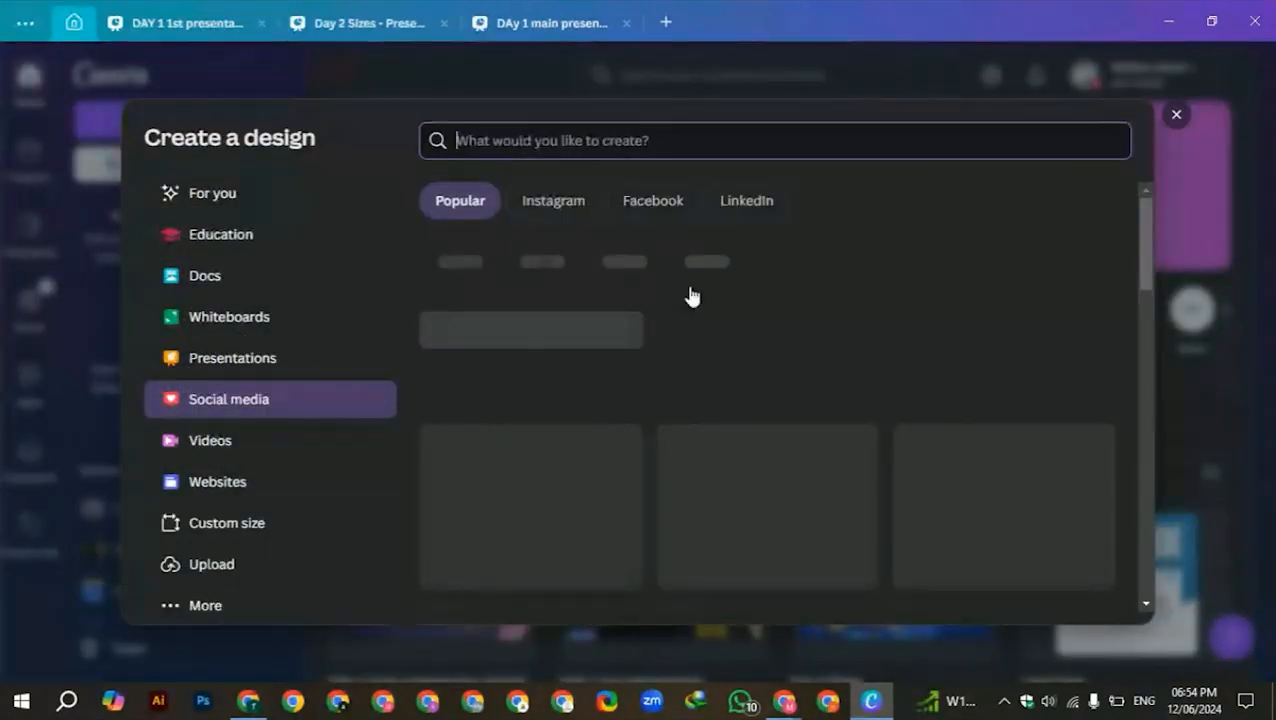
Step: Review the platform size table in Day 2 Sizes, then show Facebook formats from Home
left_click(368, 23)
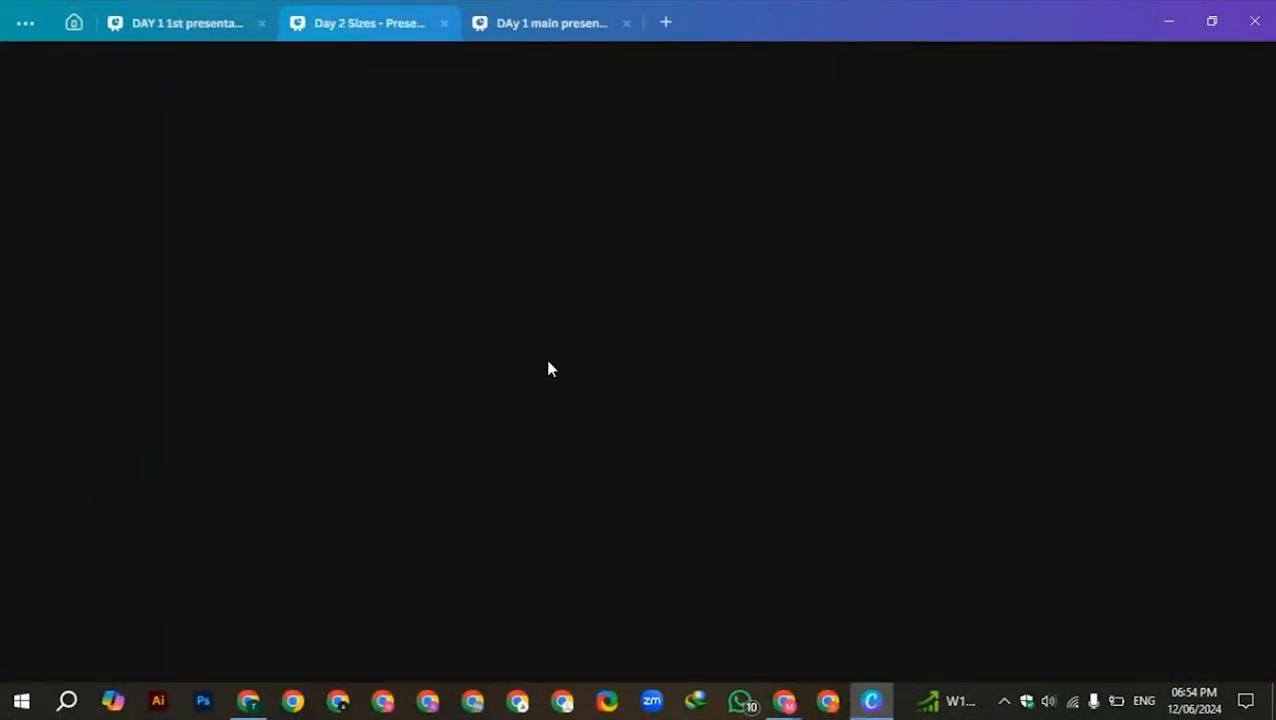
scroll(594, 316, "down", 5)
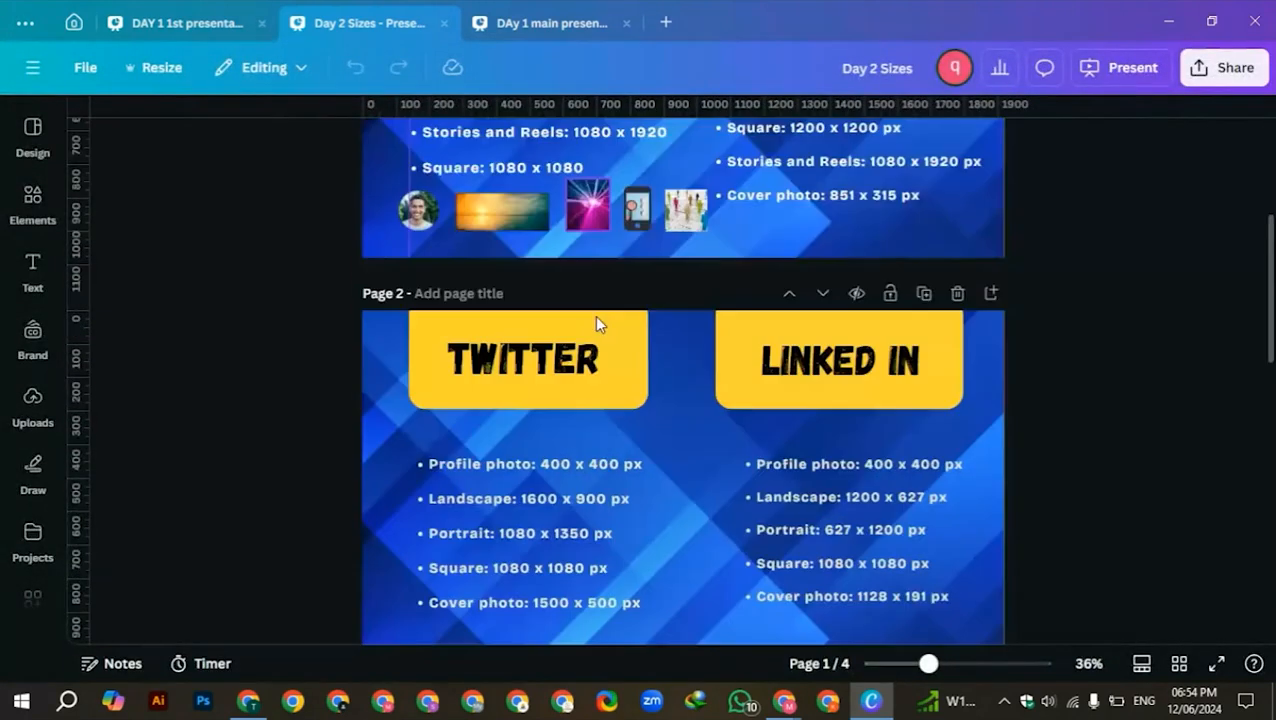
scroll(601, 333, "down", 6)
scroll(601, 333, "up", 2)
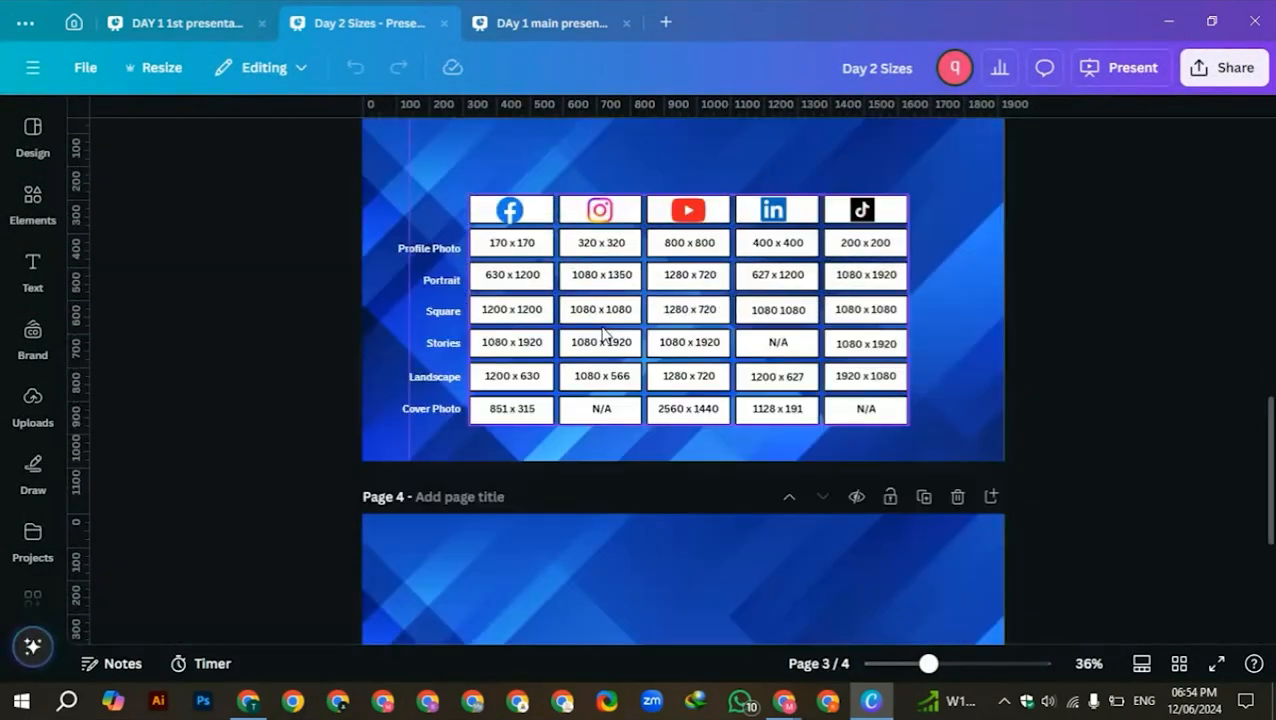
left_click(68, 23)
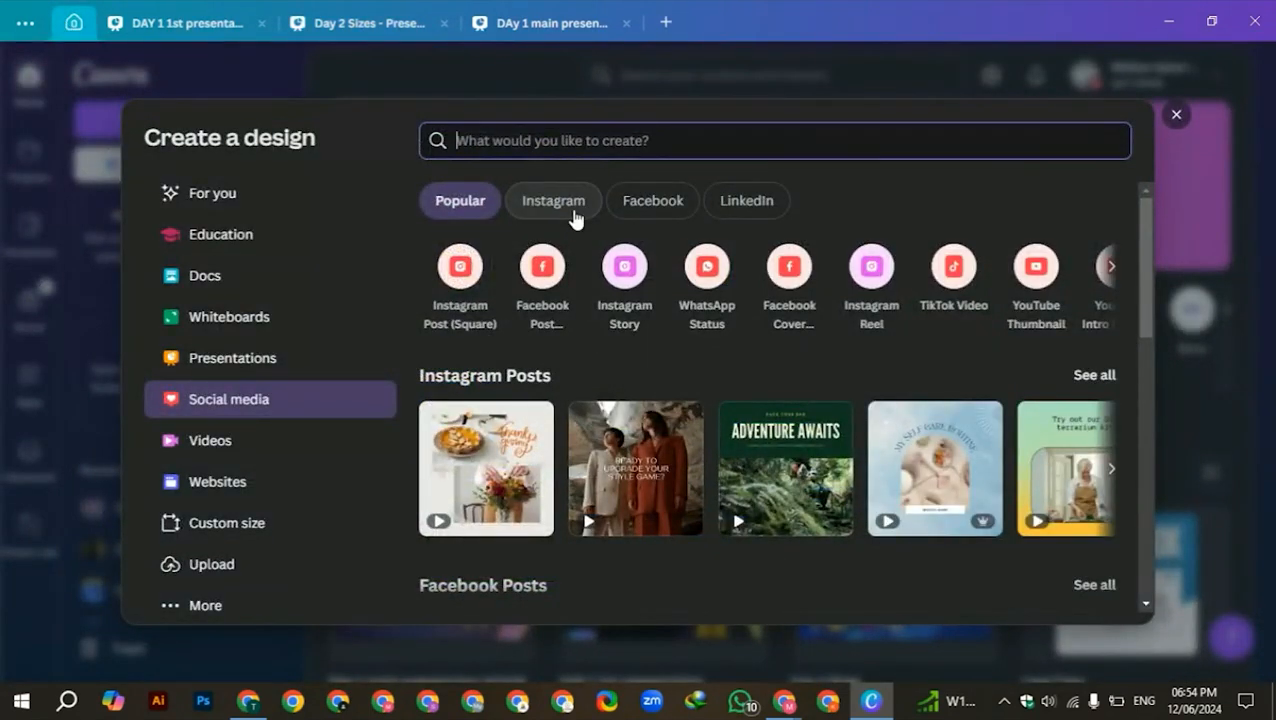
left_click(690, 202)
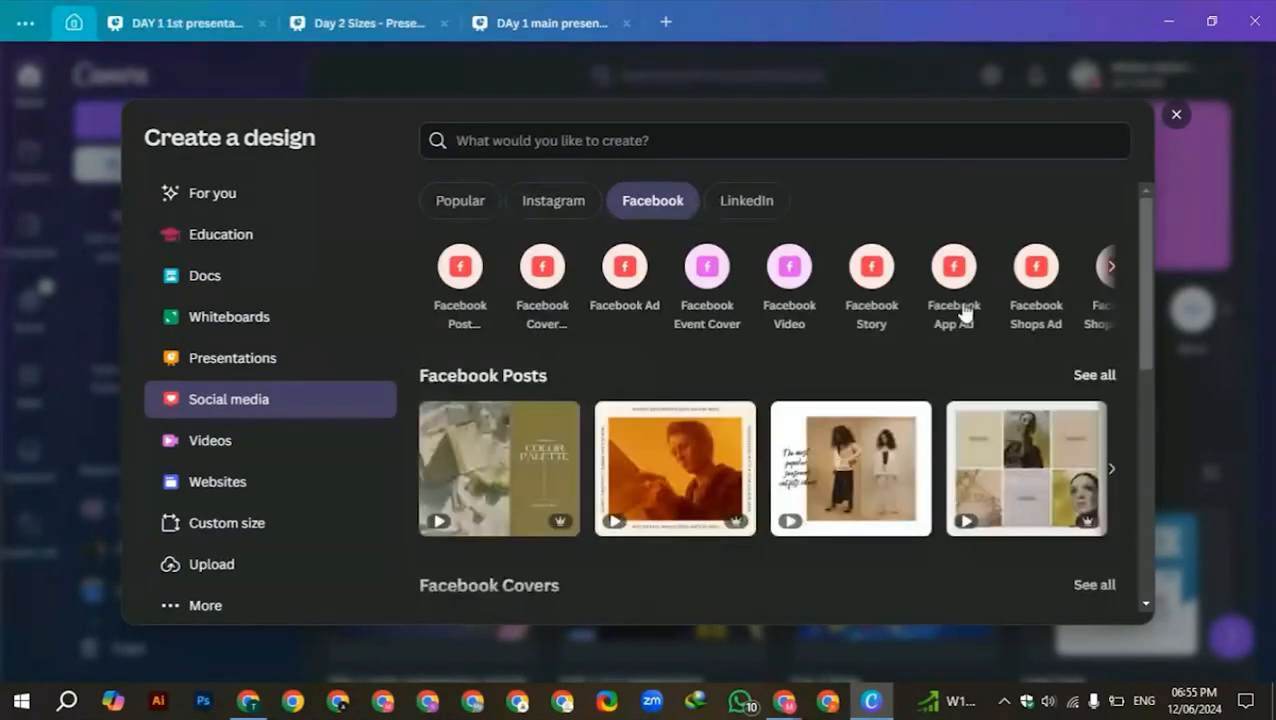
Step: Browse more Facebook formats, then close the Create a design dialog and the untitled design tab
left_click(1110, 266)
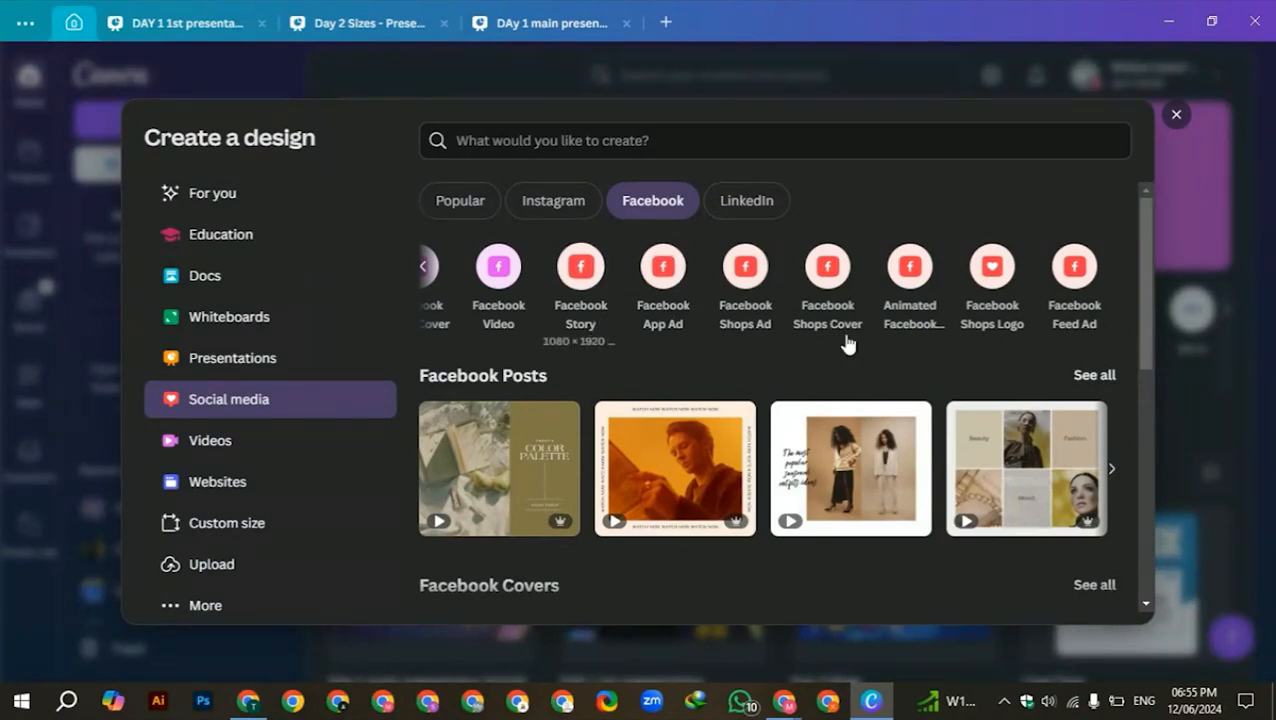
left_click(1177, 116)
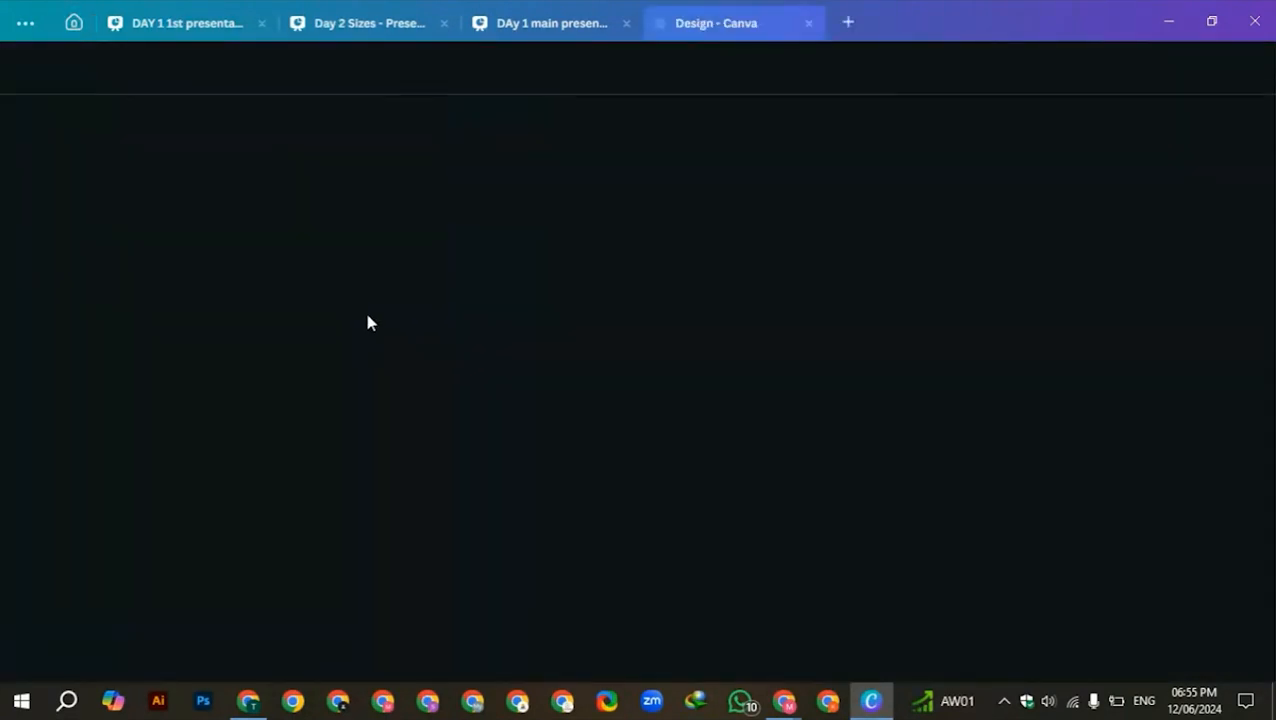
left_click(809, 22)
Step: Search Canva for 'instagram' and open the Instagram Post (Square) templates
left_click(73, 22)
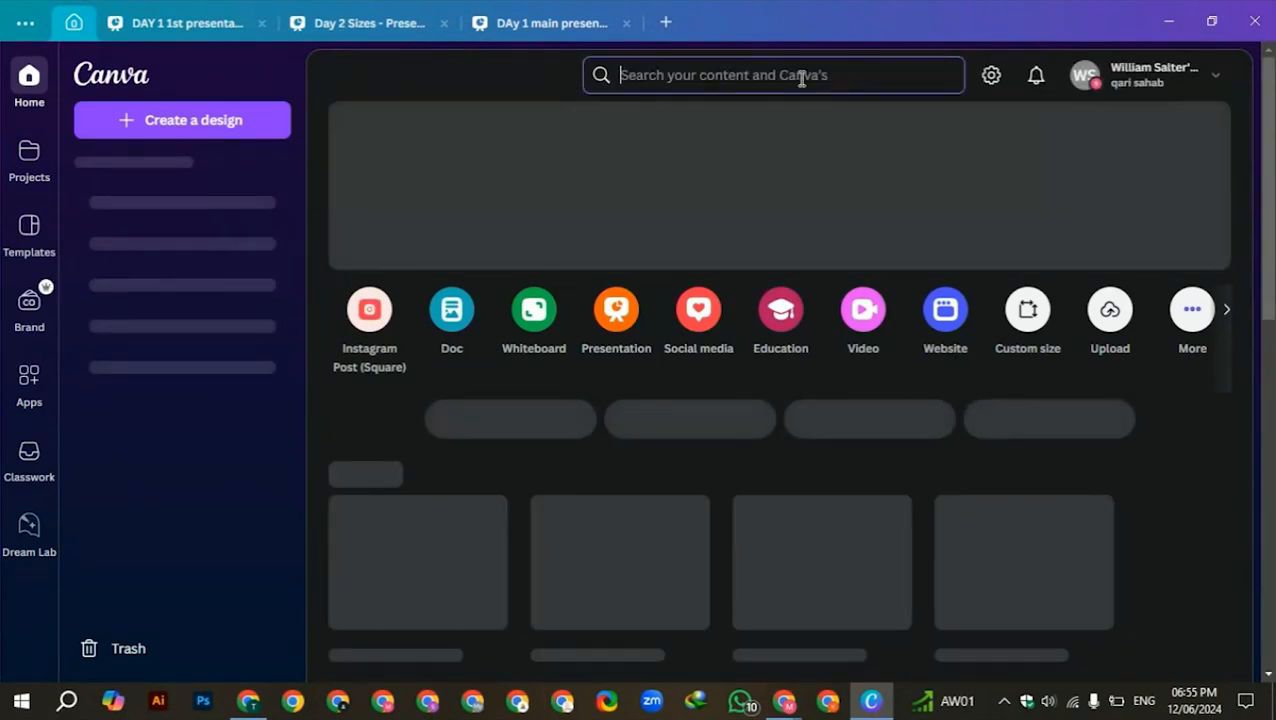
left_click(801, 77)
type("instag")
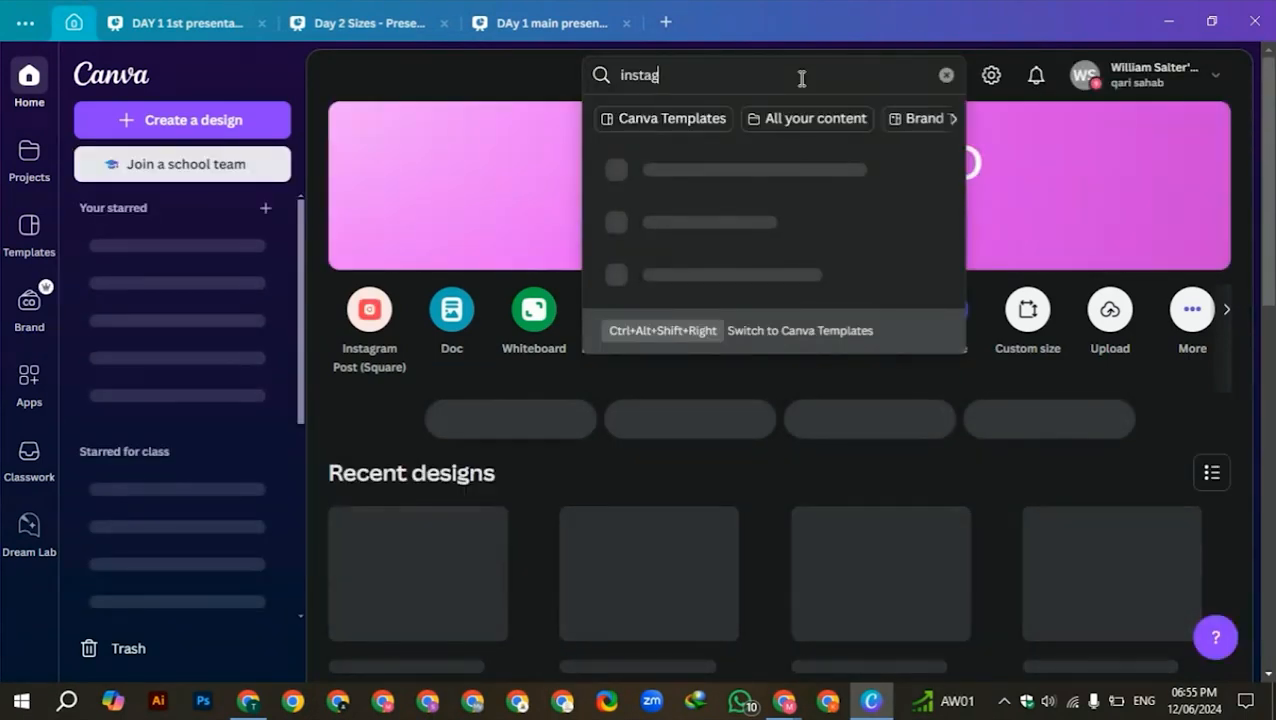
type("ram")
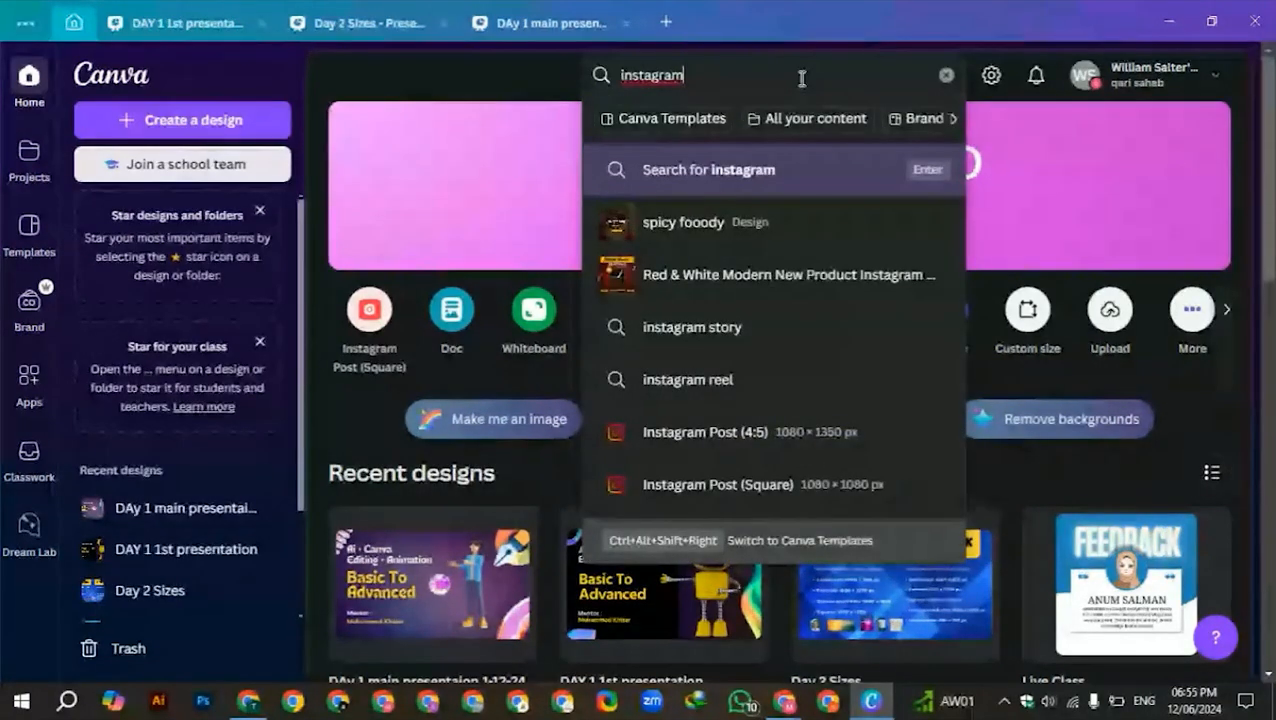
left_click(838, 486)
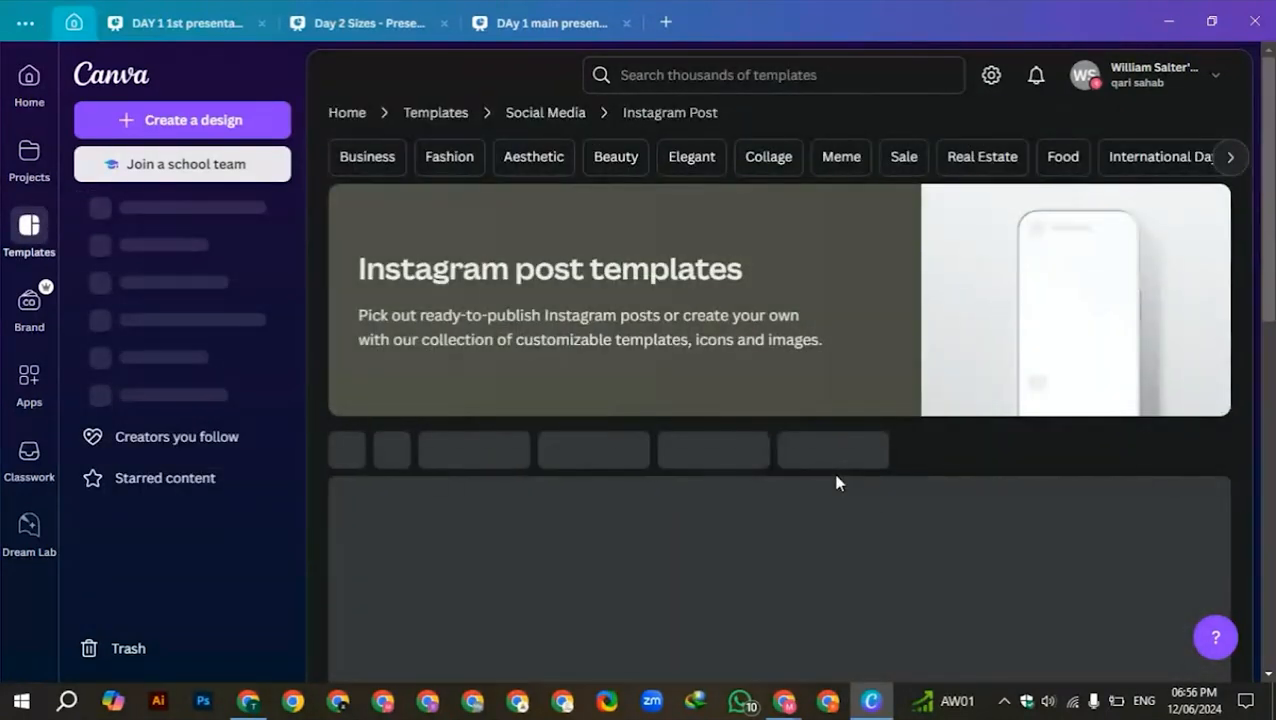
Step: Filter the square Instagram templates by the Marketing theme, then create a blank Instagram post
scroll(835, 455, "down", 2)
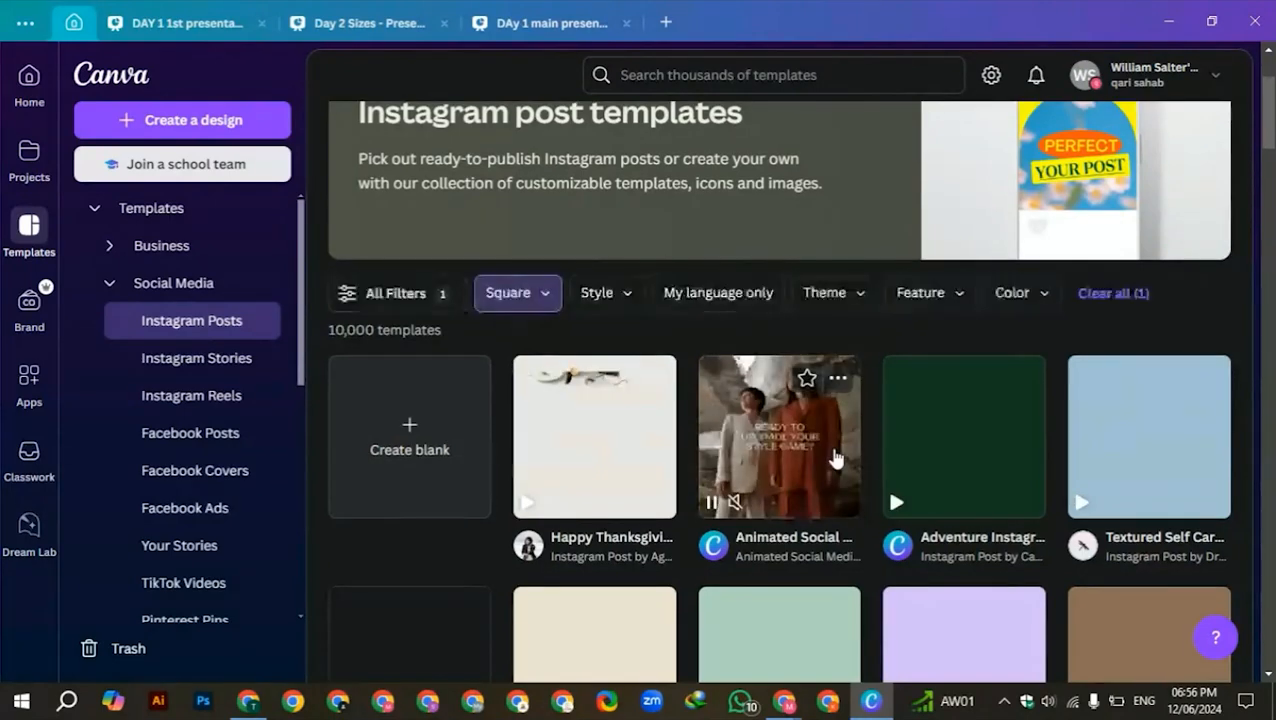
scroll(835, 457, "down", 2)
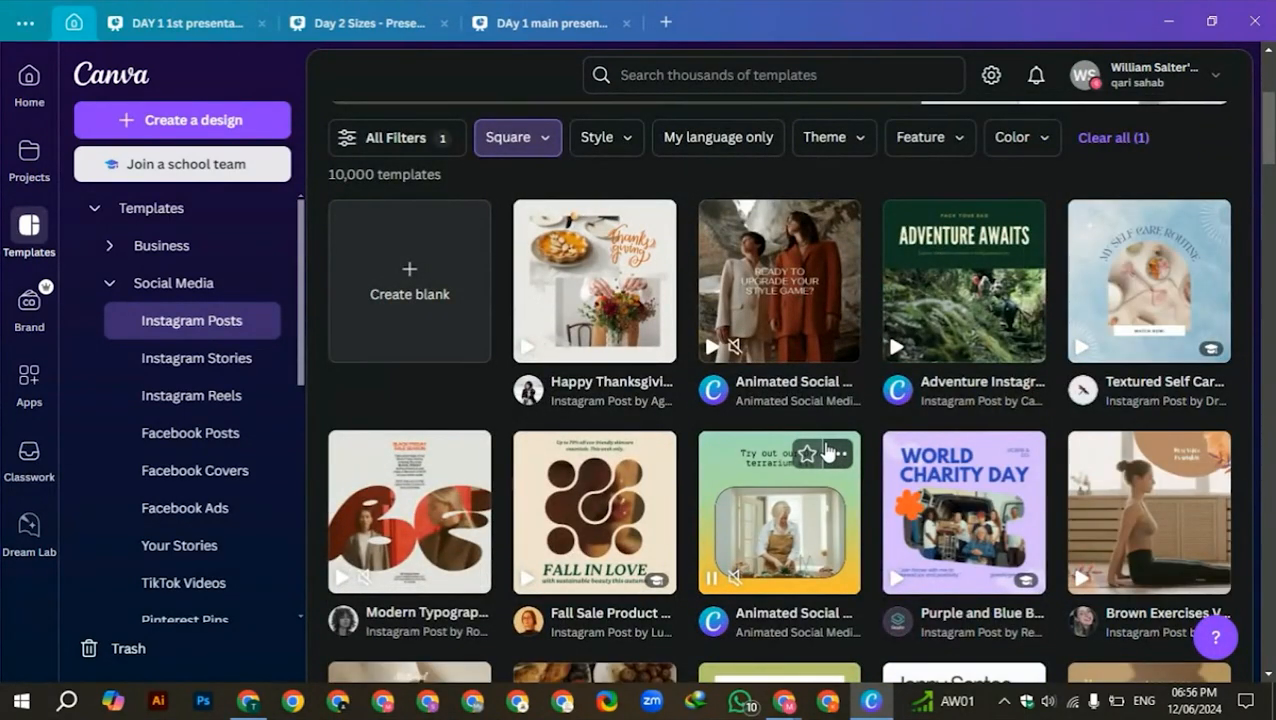
scroll(806, 450, "up", 2)
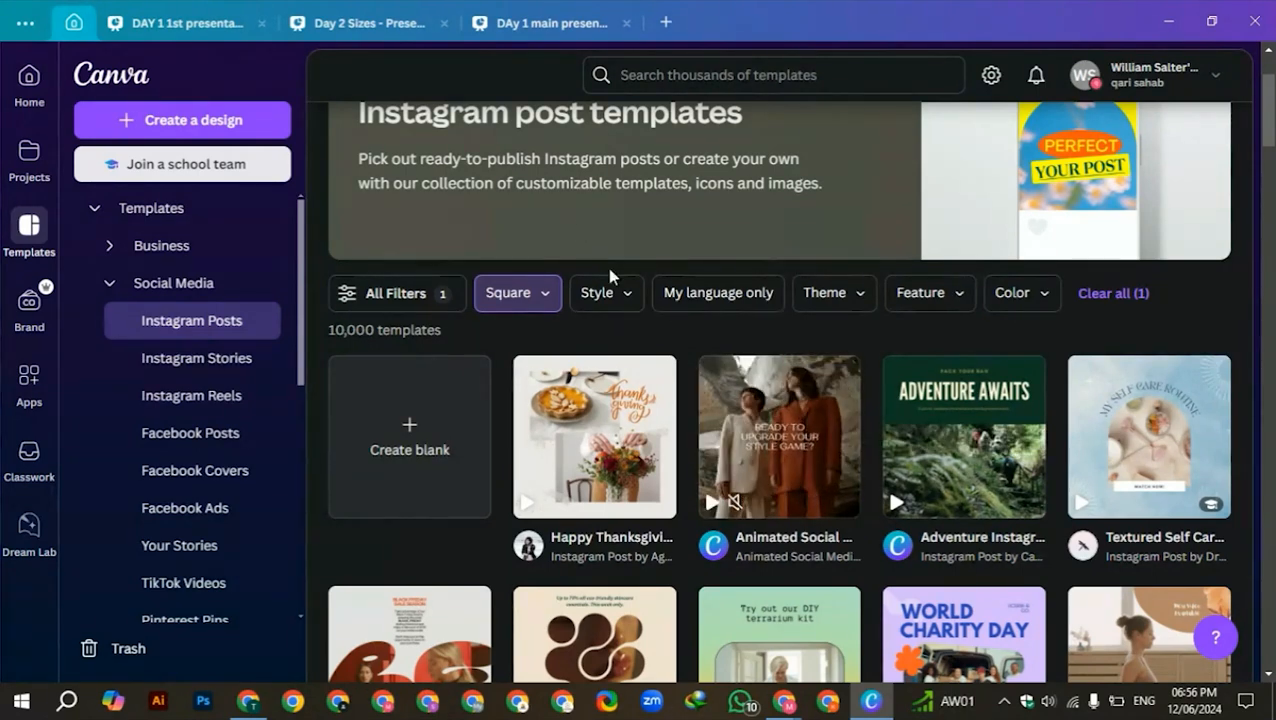
left_click(624, 296)
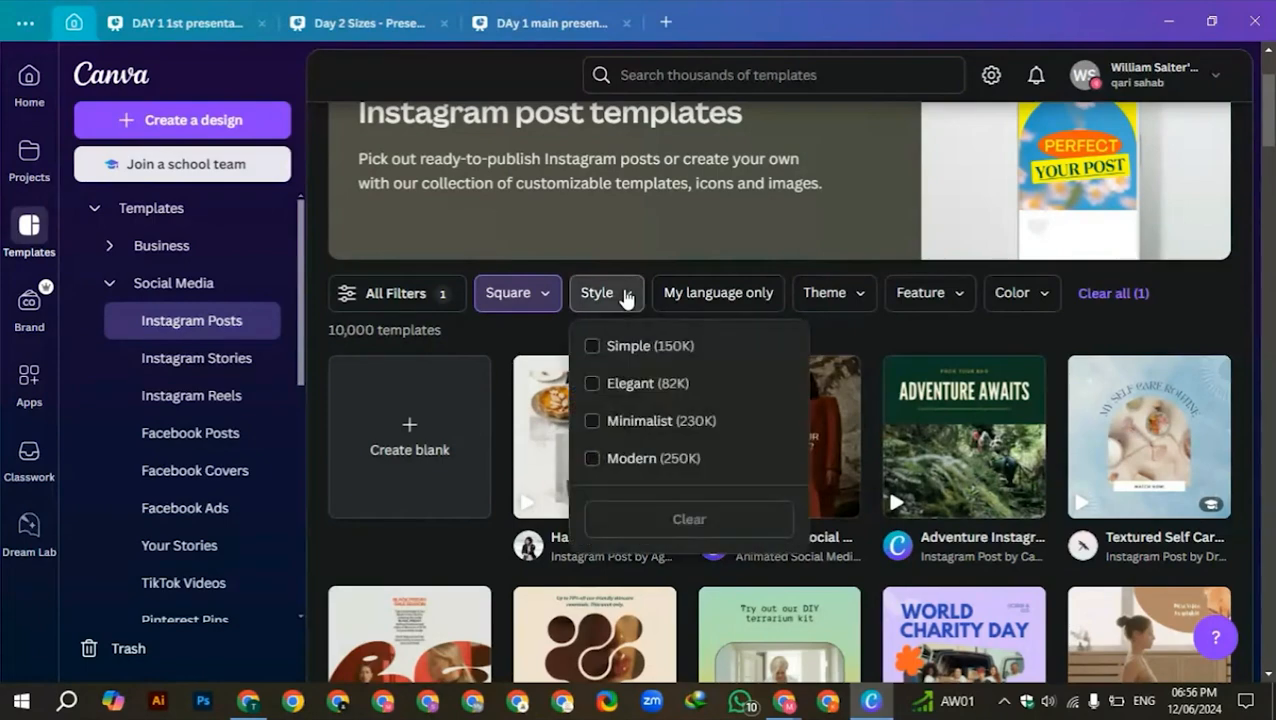
left_click(830, 296)
left_click(814, 383)
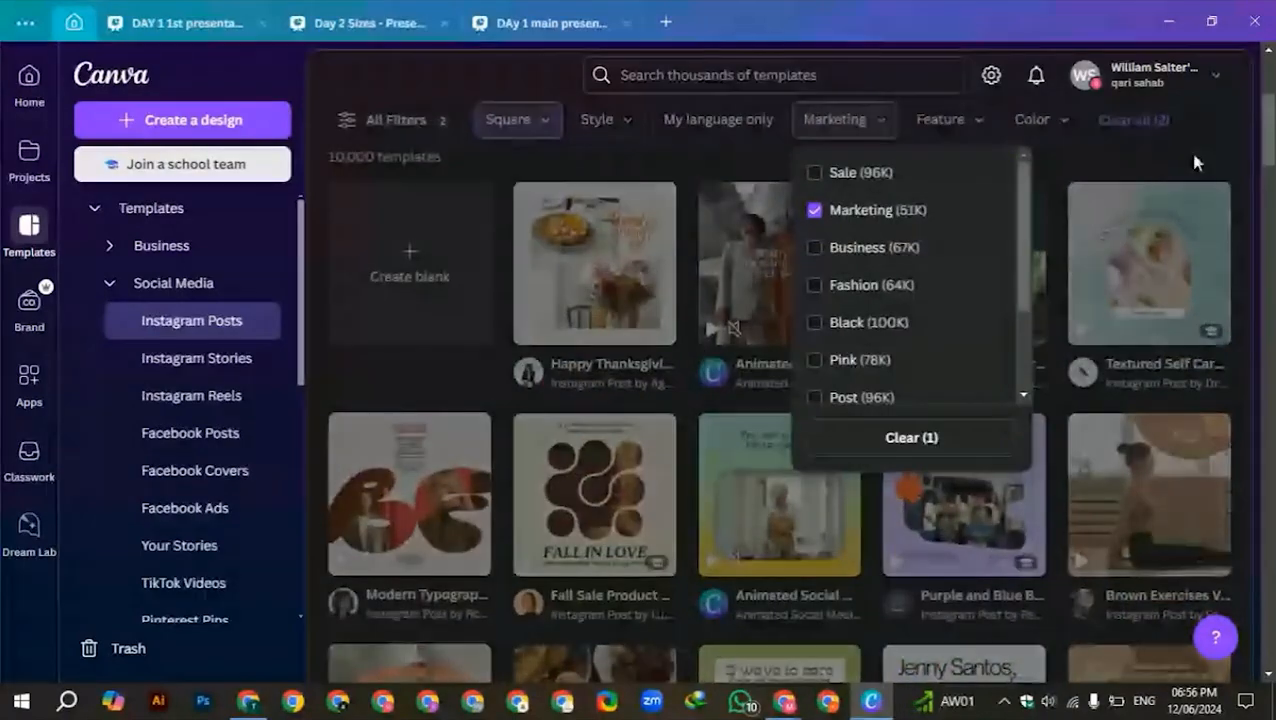
left_click(1195, 162)
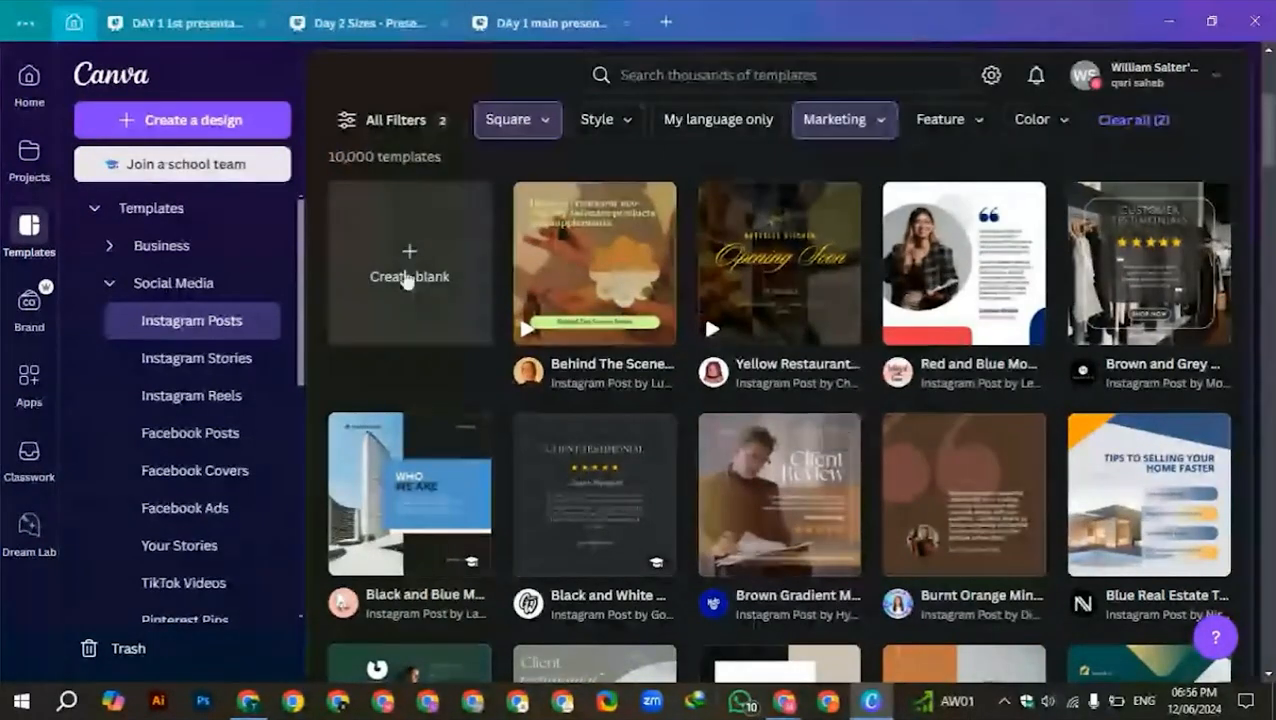
left_click(435, 296)
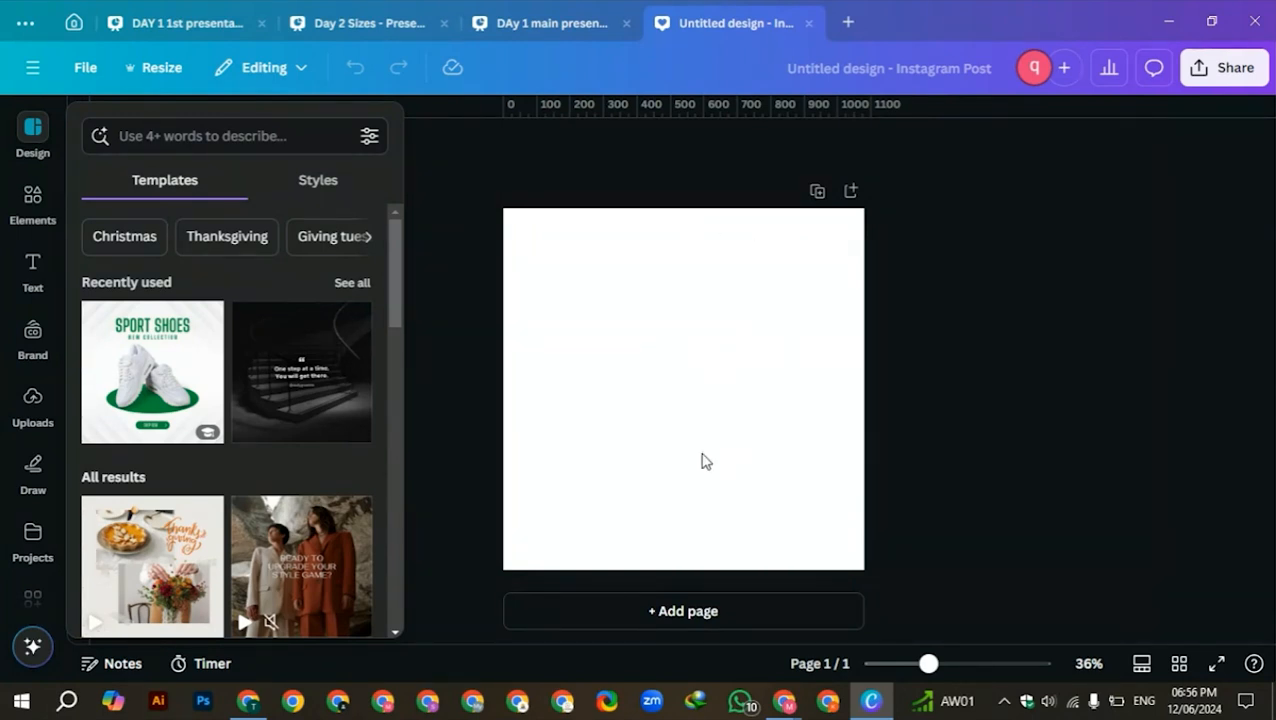
left_click(426, 174)
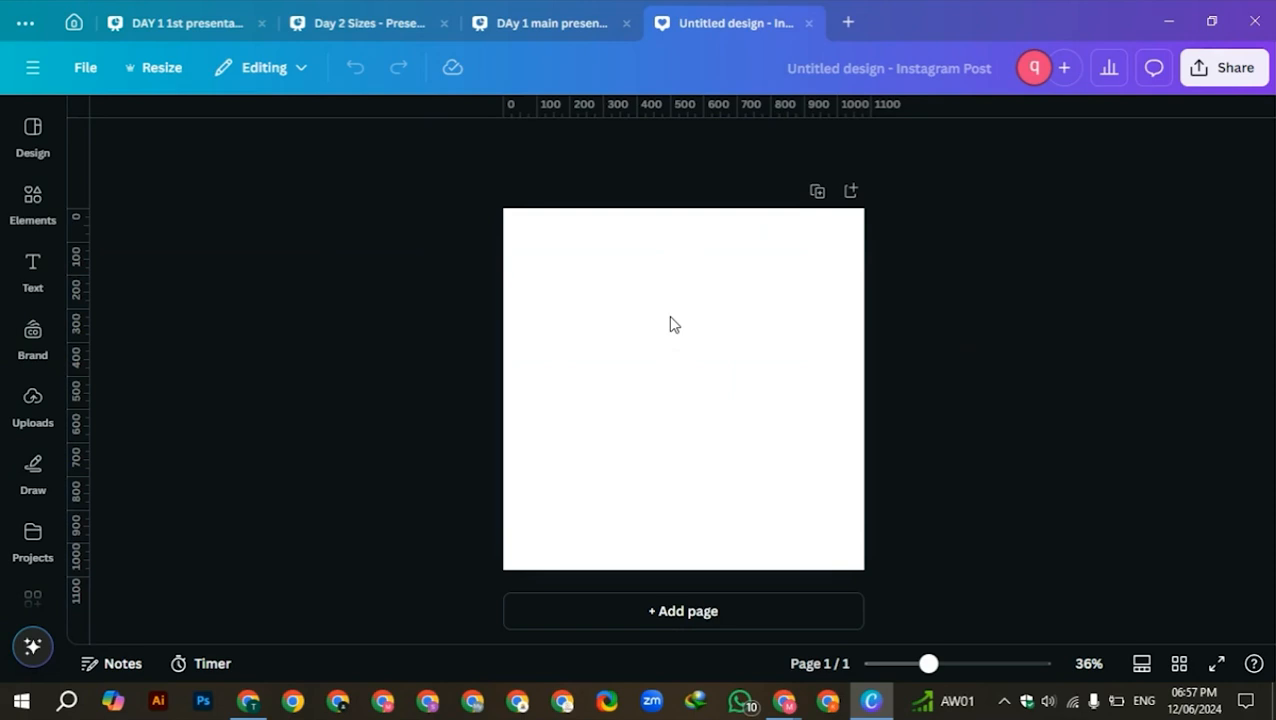
left_click(34, 130)
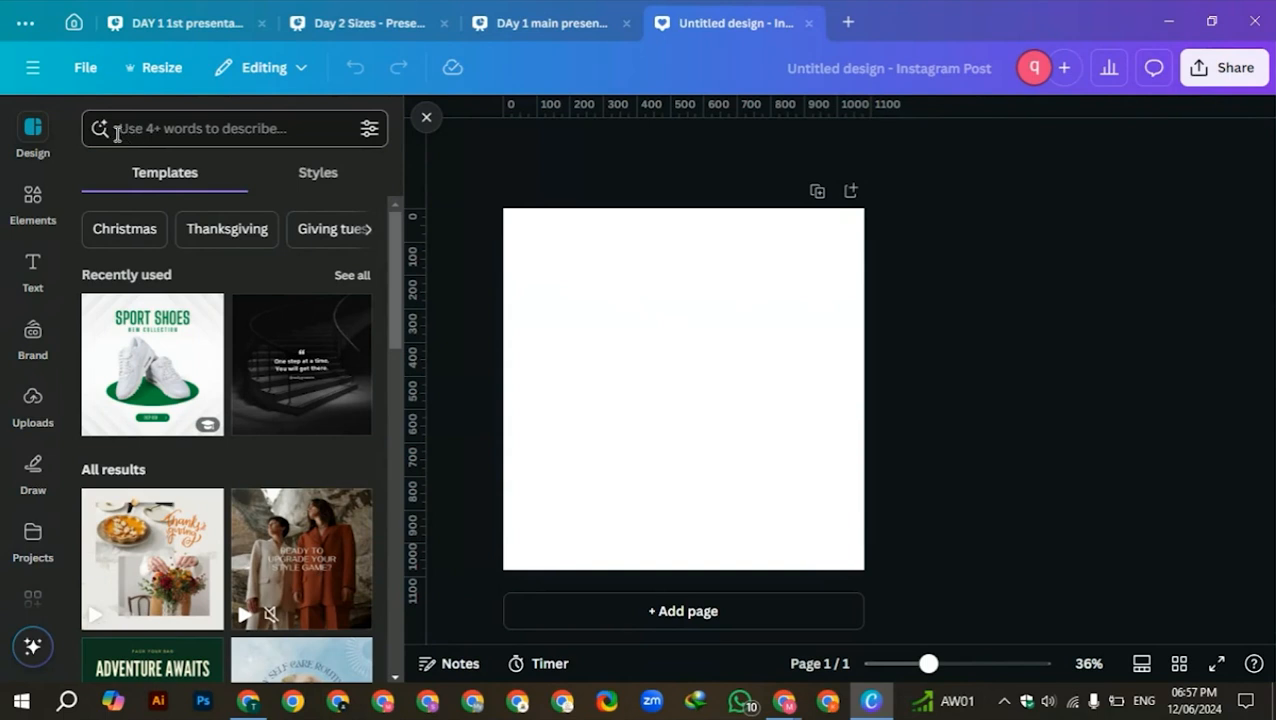
Step: Search templates for 'fast food' and apply the Orange Modern Delicious Fast Food template
left_click(219, 128)
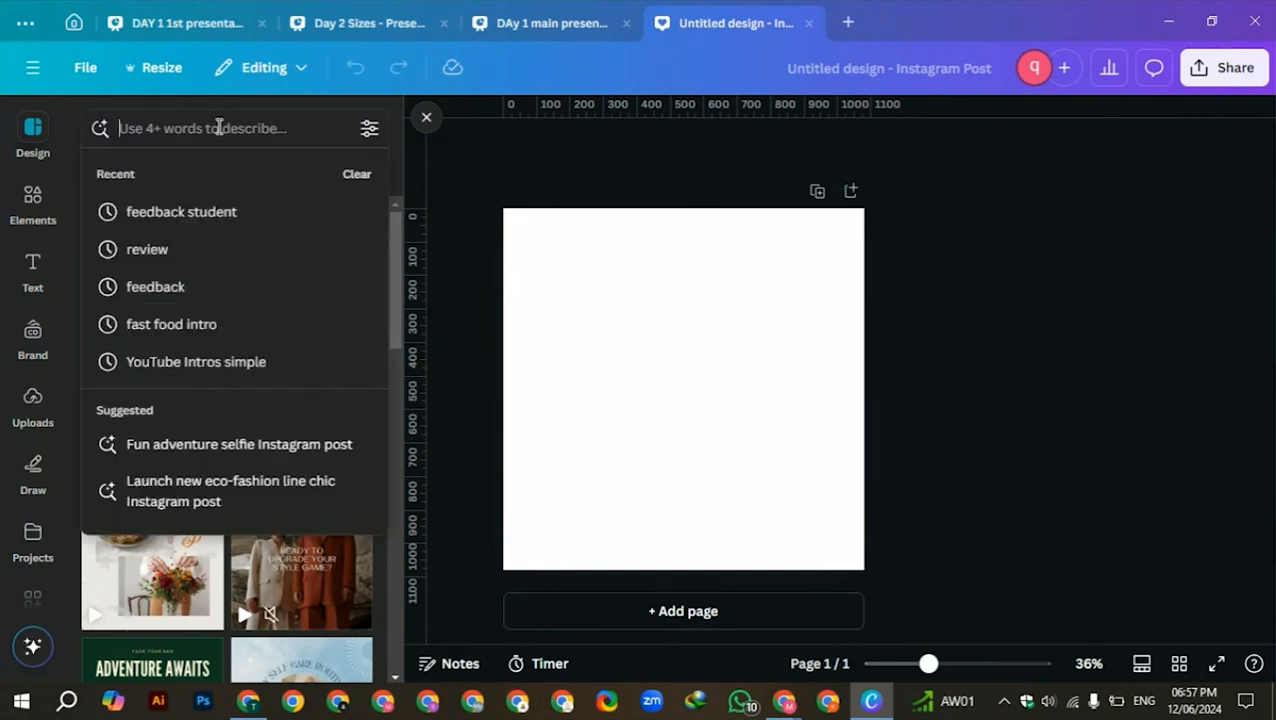
type("fast food")
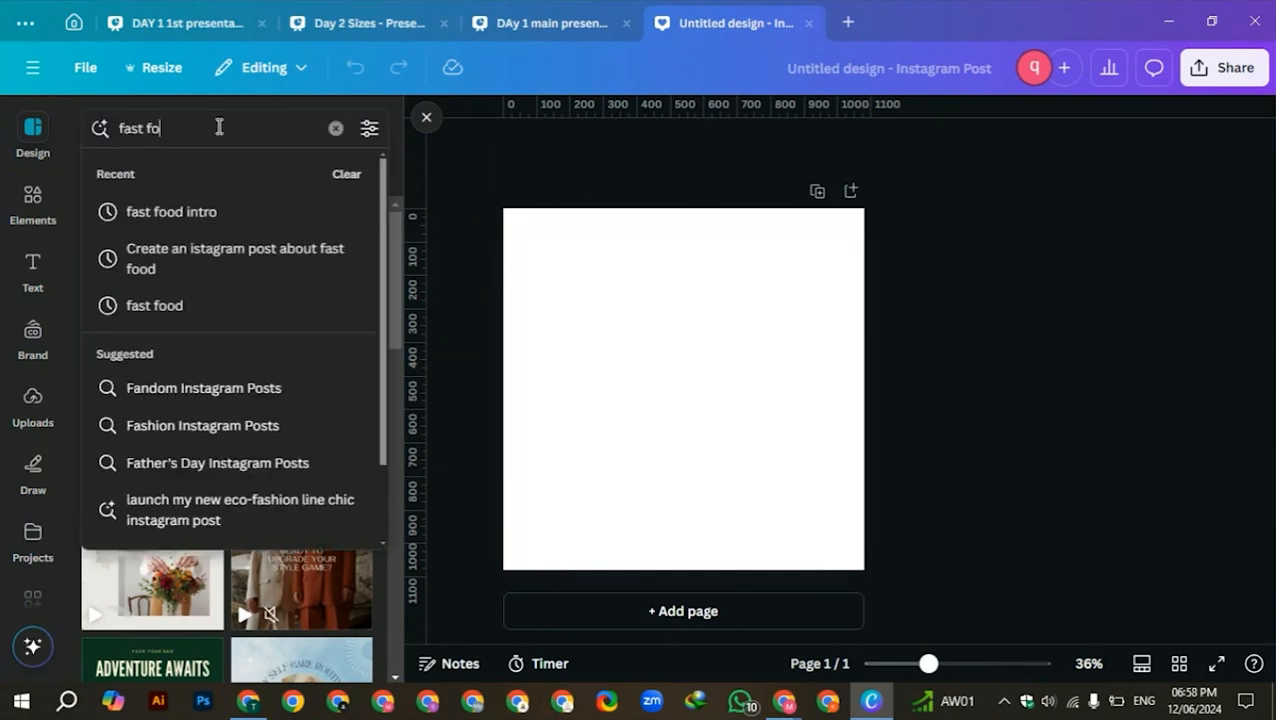
key("Return")
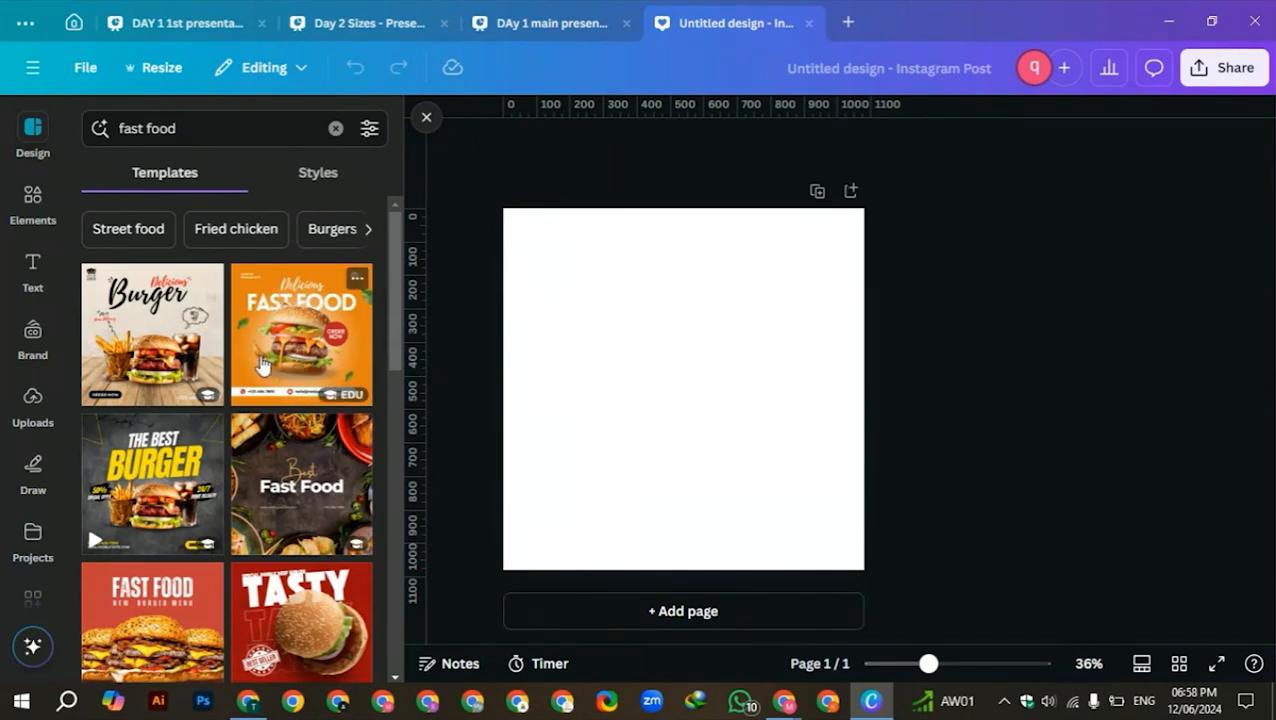
scroll(262, 365, "down", 2)
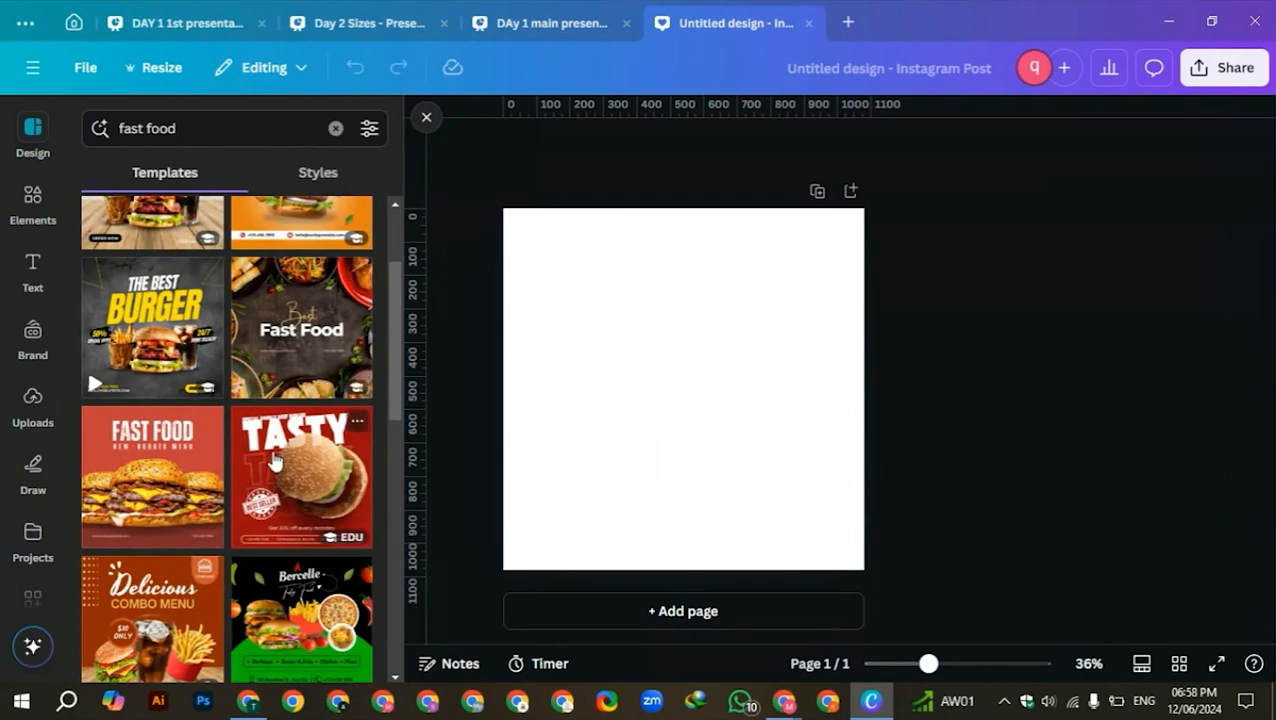
scroll(275, 458, "up", 2)
scroll(275, 458, "down", 3)
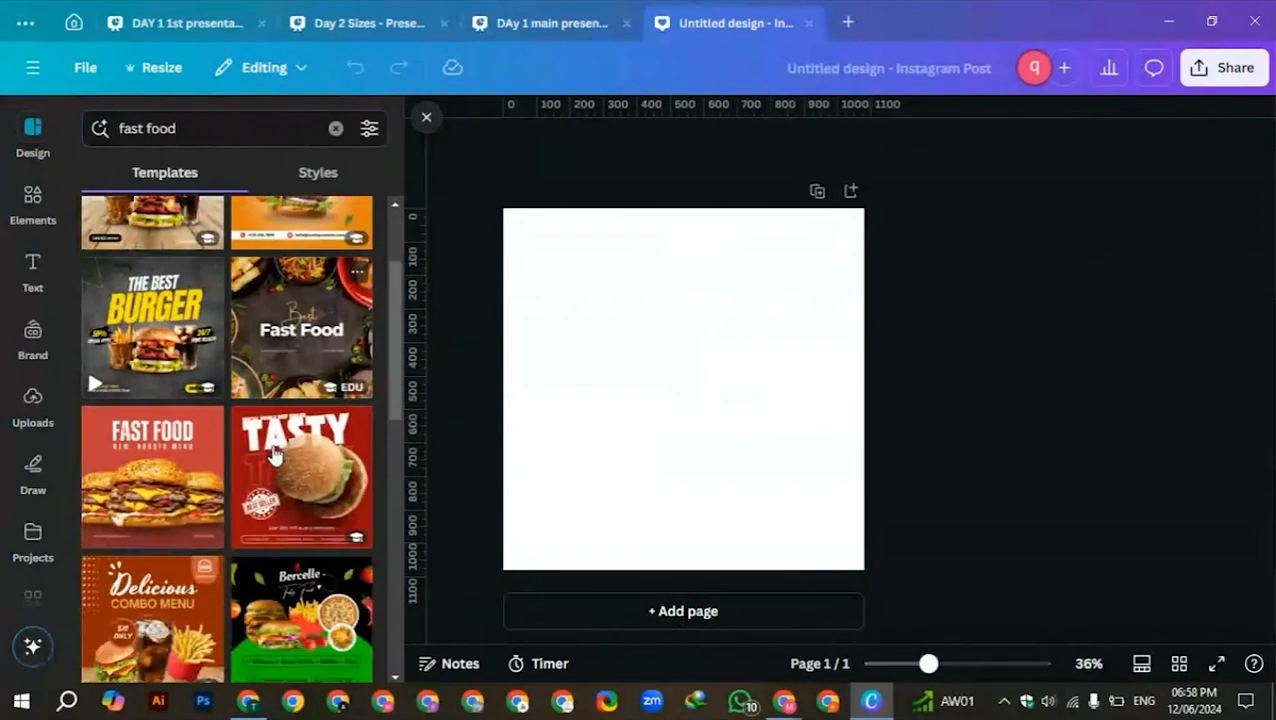
scroll(276, 457, "down", 2)
scroll(276, 456, "up", 4)
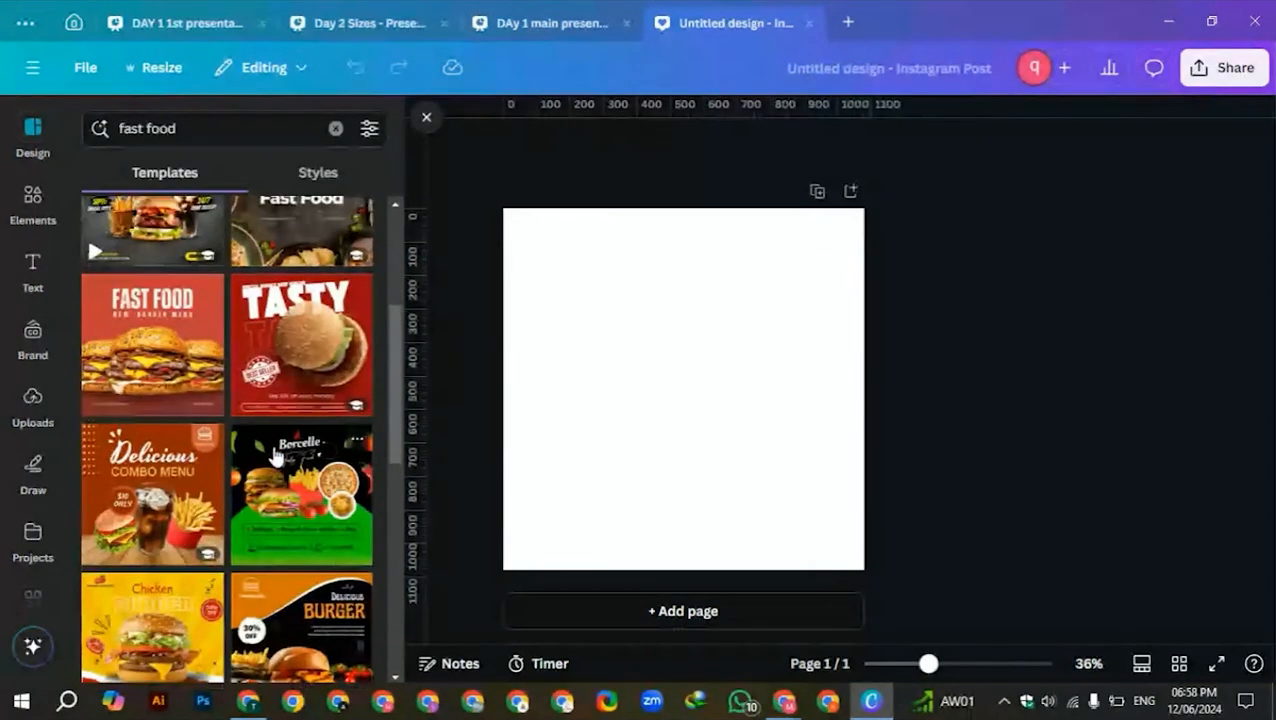
left_click(331, 314)
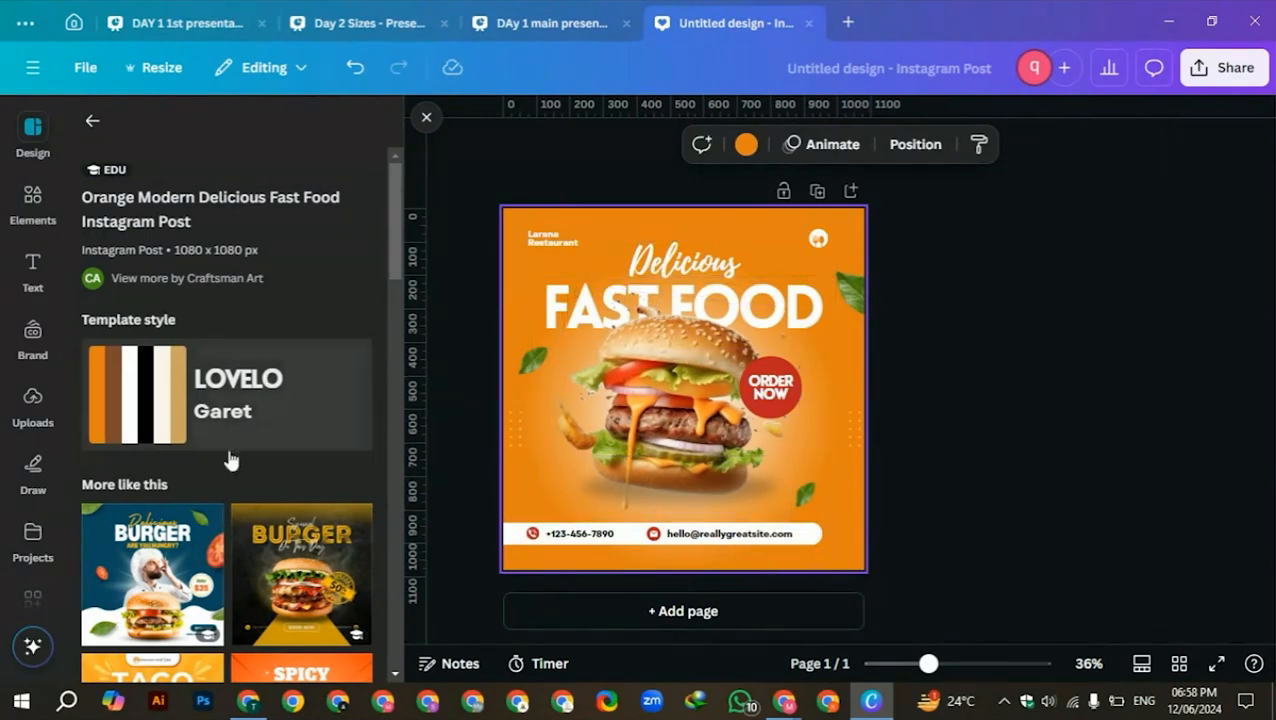
Step: Apply only the colours of the Blue and White Burger template to the post
scroll(265, 388, "down", 5)
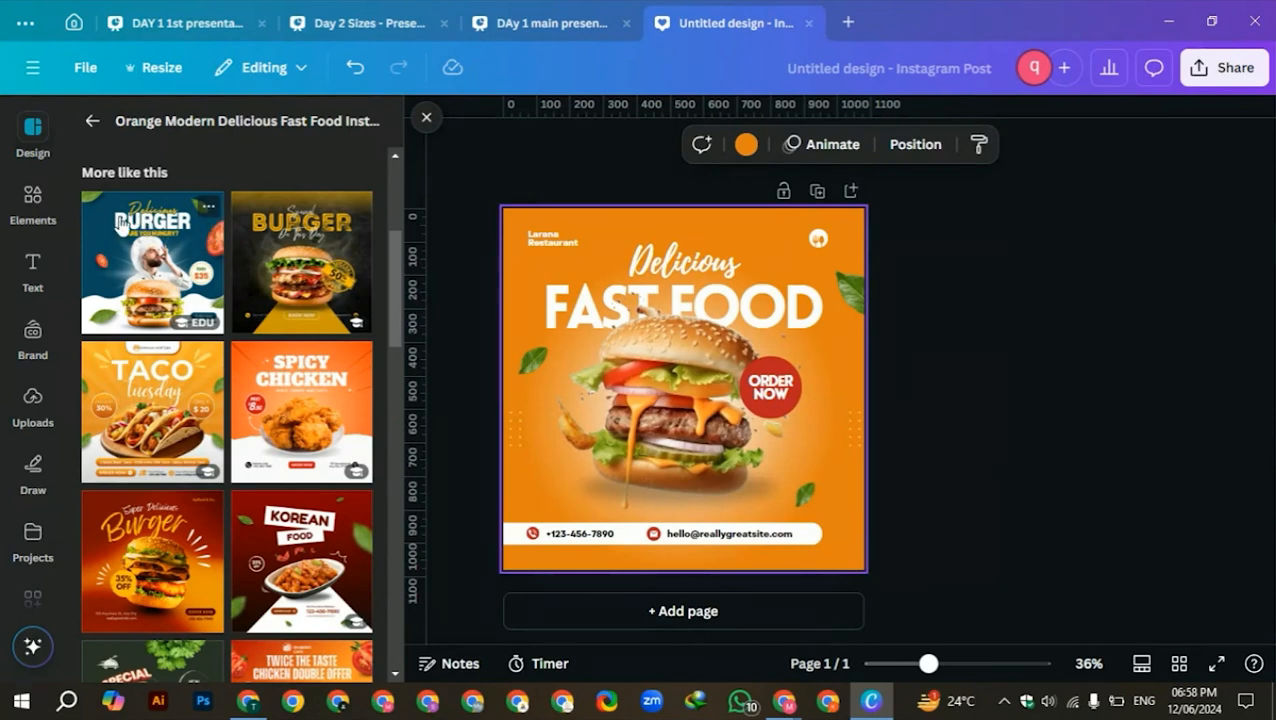
left_click(208, 206)
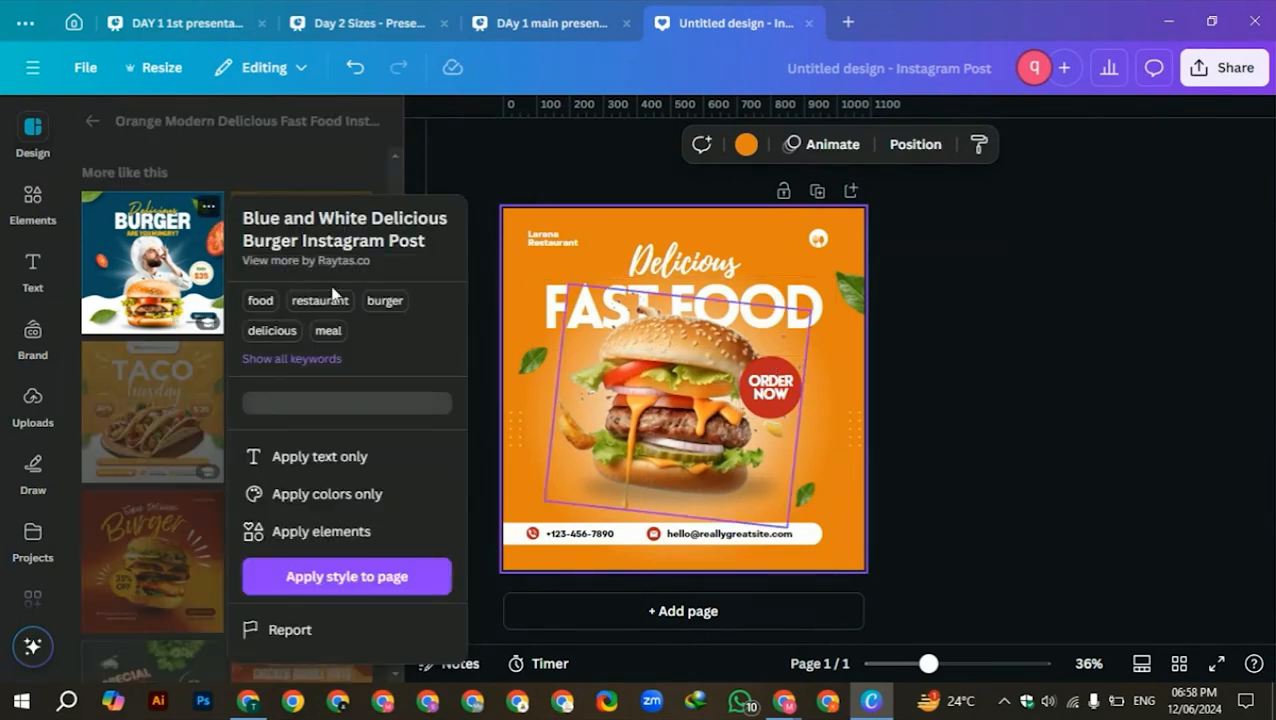
left_click(378, 512)
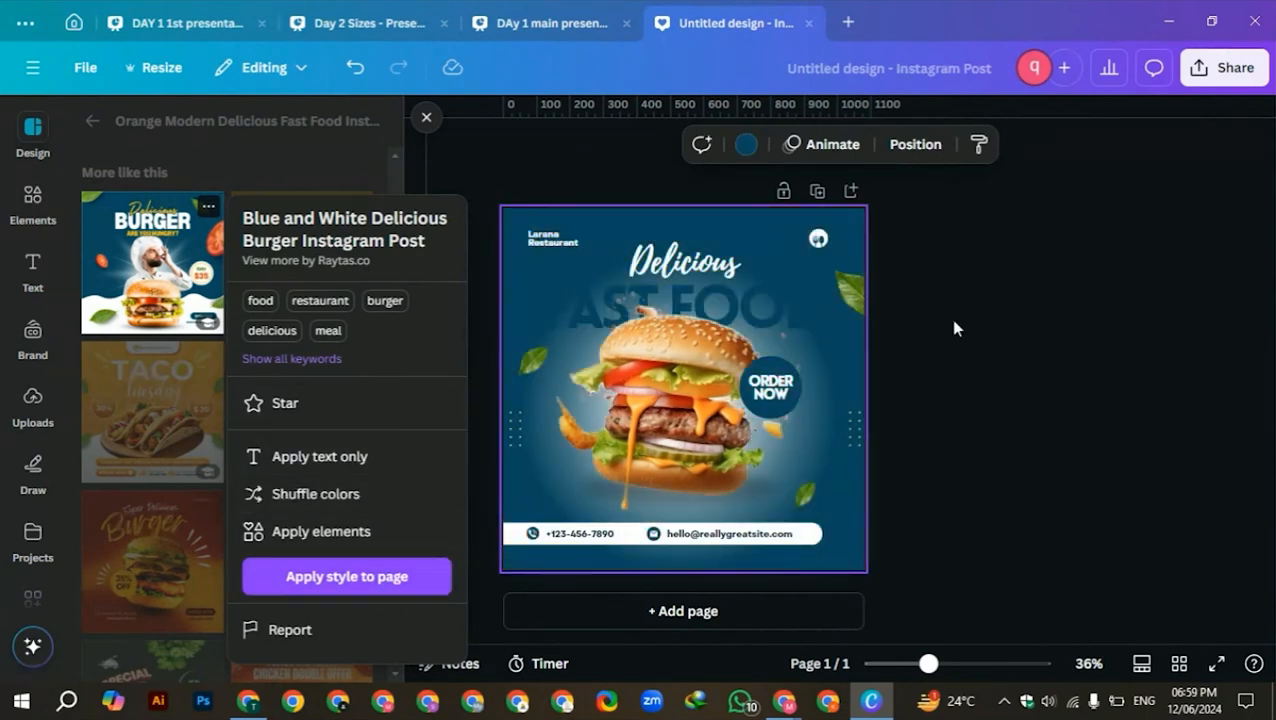
left_click(738, 302)
Step: Make the FAST FOOD headline text white
left_click(757, 288)
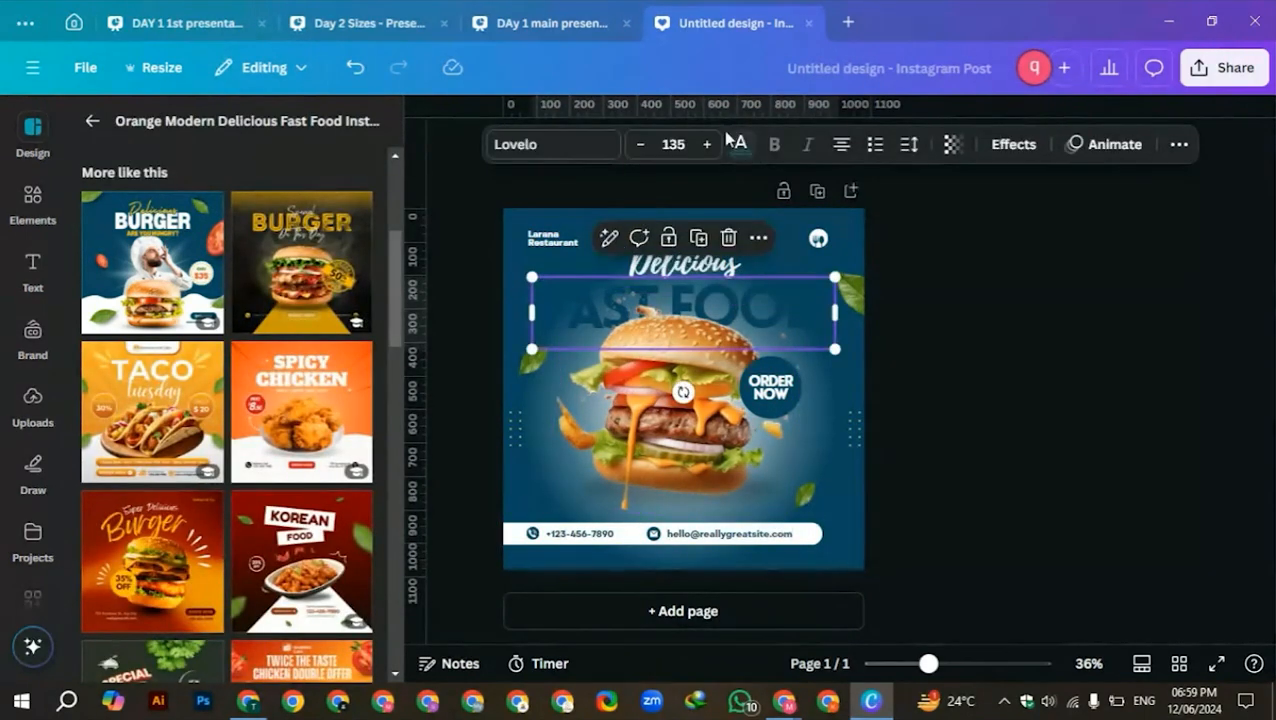
left_click(740, 144)
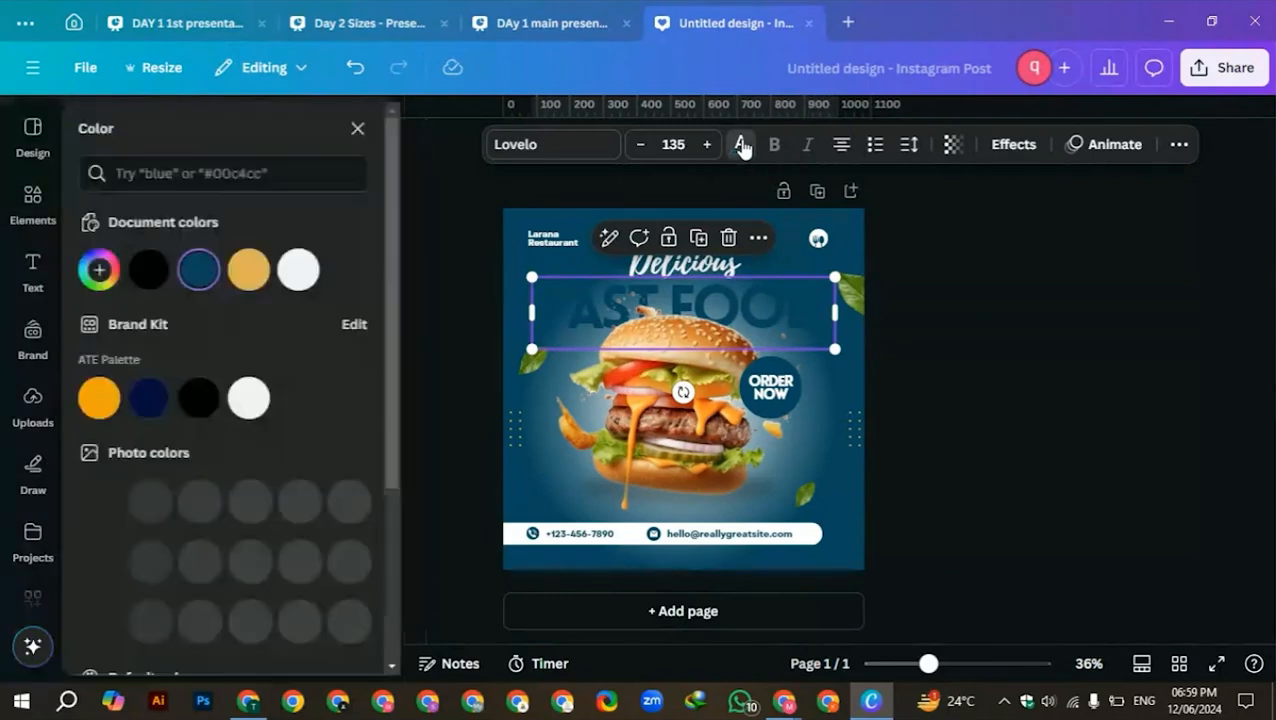
left_click(251, 399)
left_click(1020, 309)
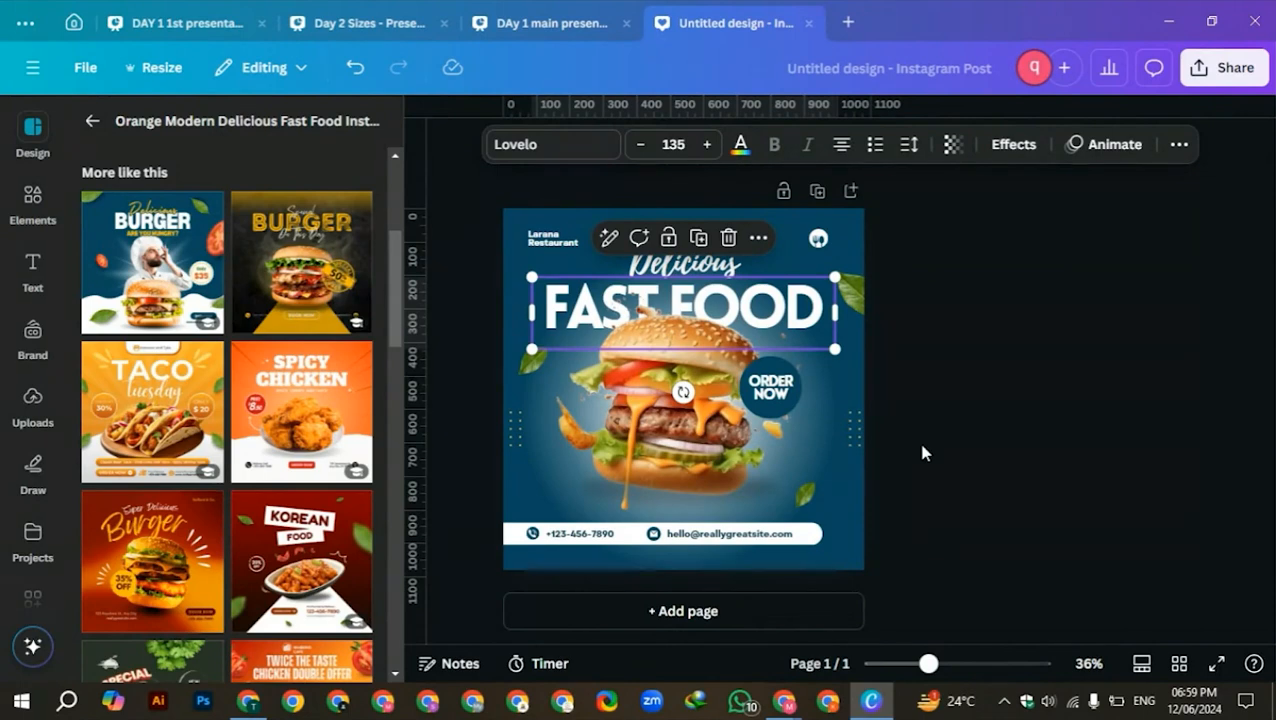
left_click(35, 408)
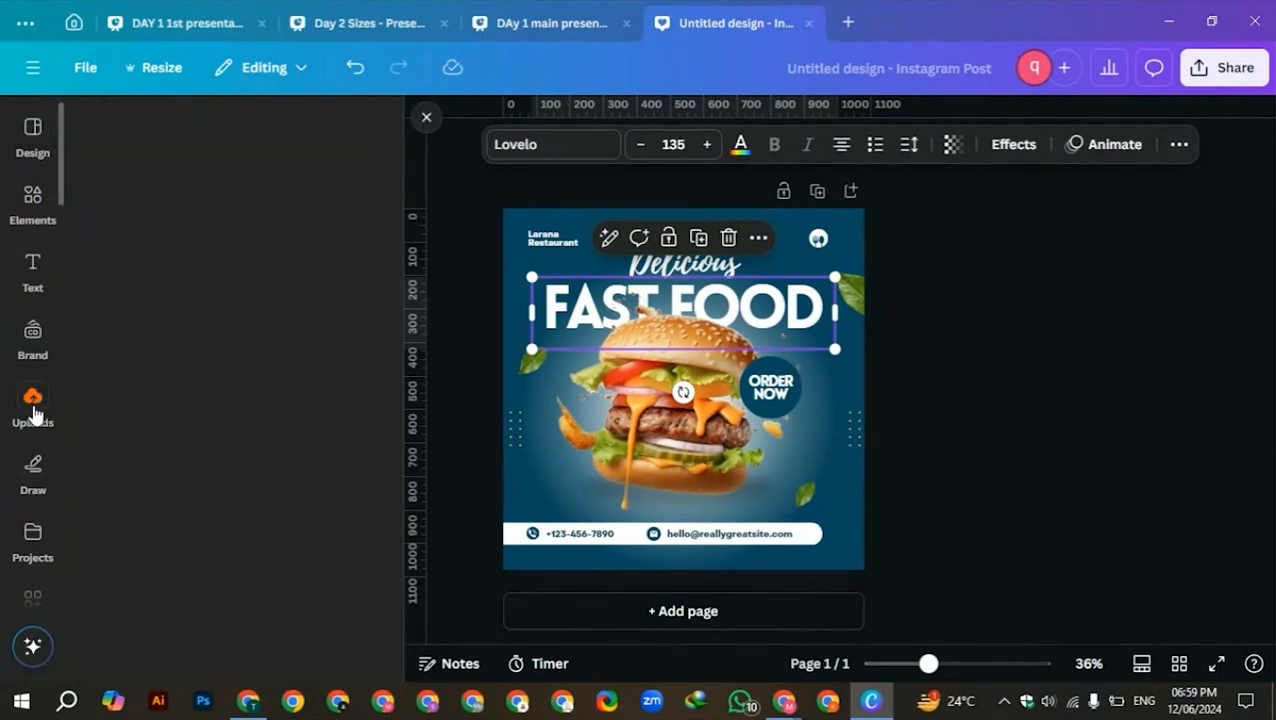
Step: Shuffle the ATE brand palette until the post is white with a black headline and an orange strip
left_click(33, 338)
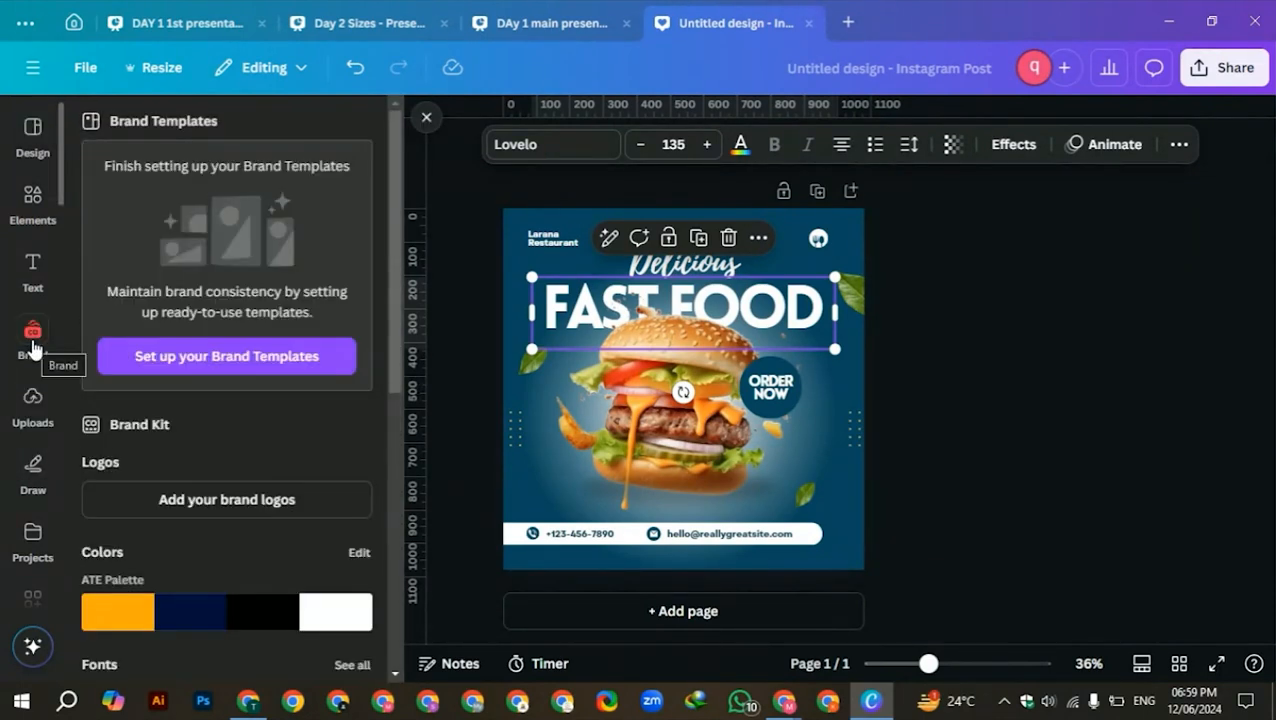
scroll(234, 443, "down", 3)
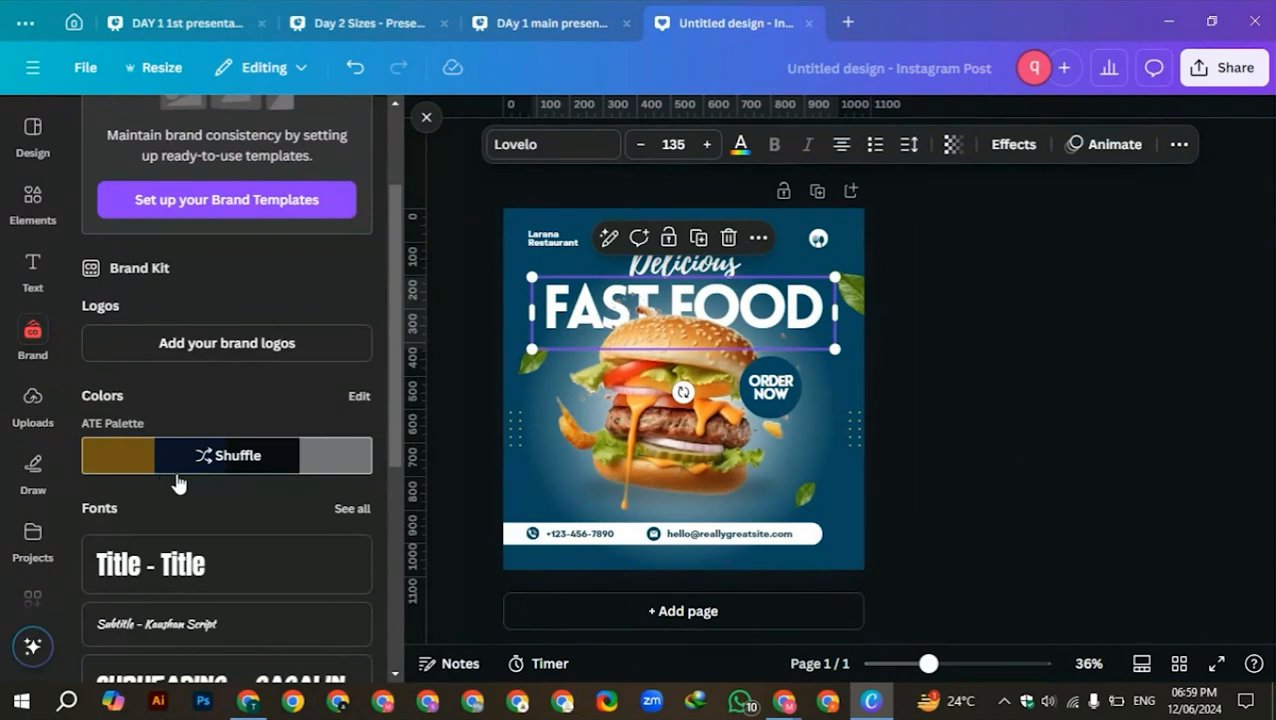
left_click(211, 480)
left_click(212, 478)
left_click(216, 474)
left_click(218, 470)
left_click(1176, 353)
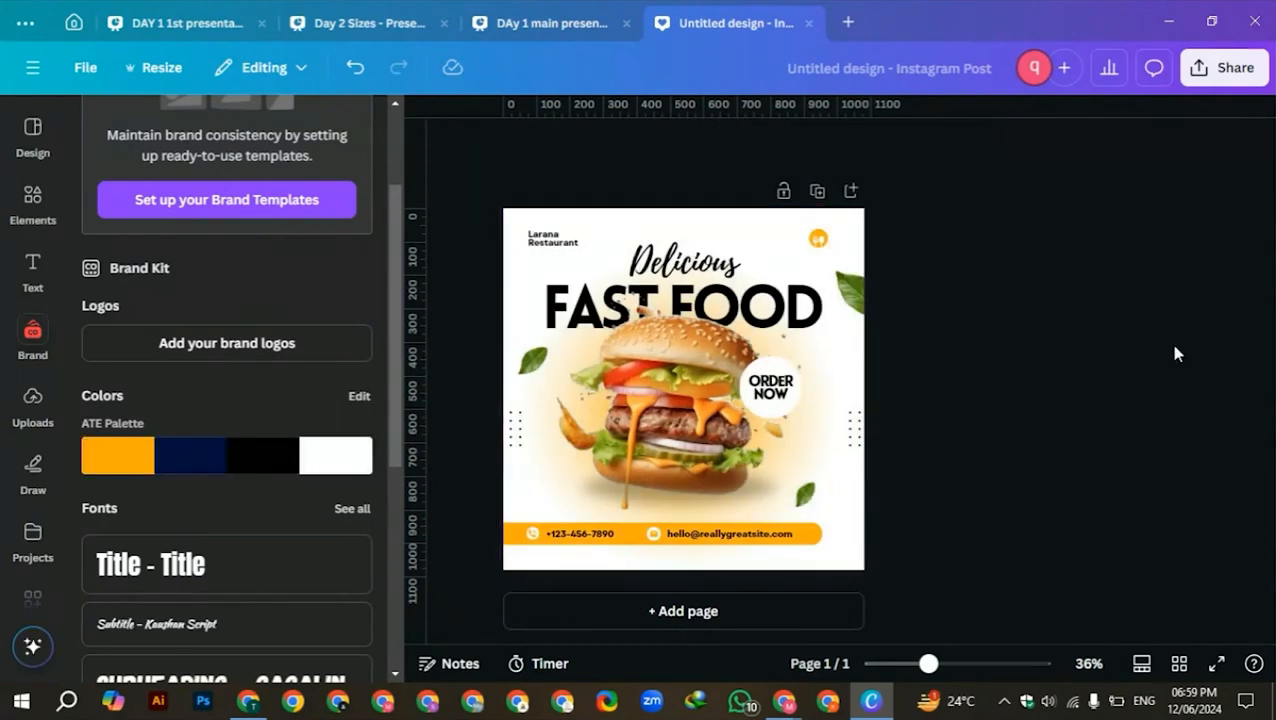
left_click(36, 140)
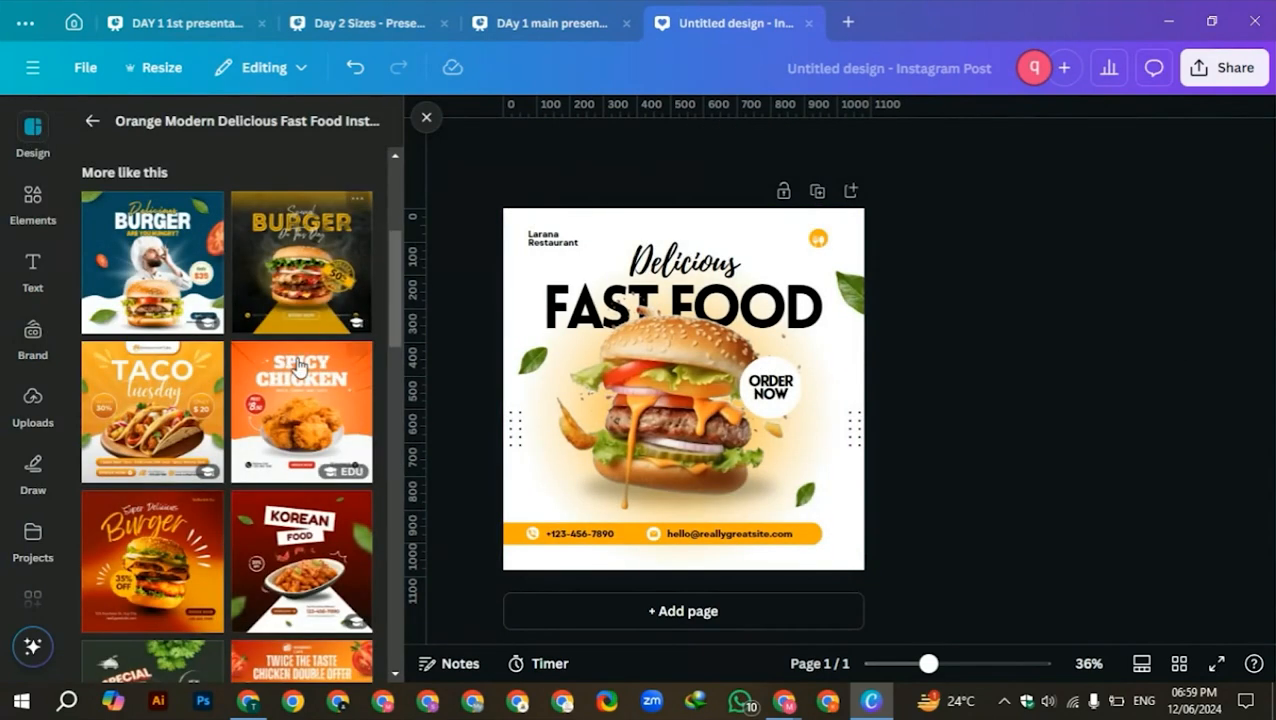
Step: Scroll the Design panel back to the top and open the Elements library
scroll(297, 365, "up", 5)
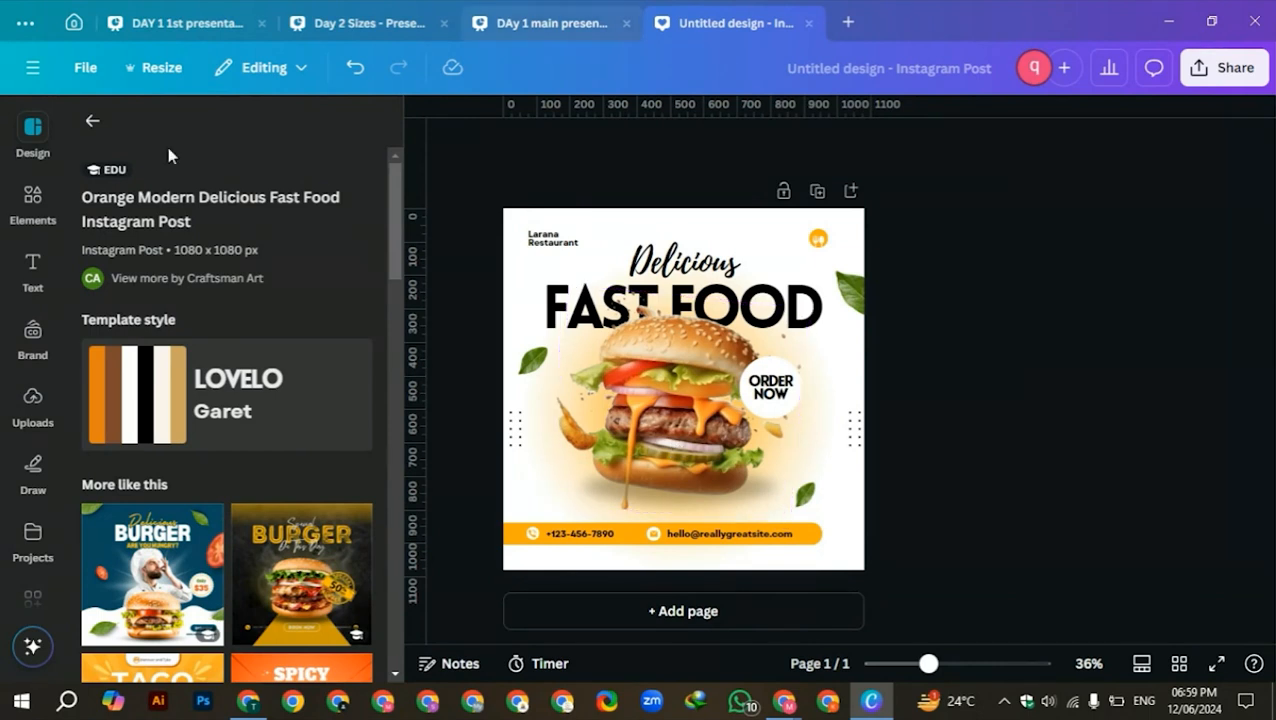
left_click(36, 204)
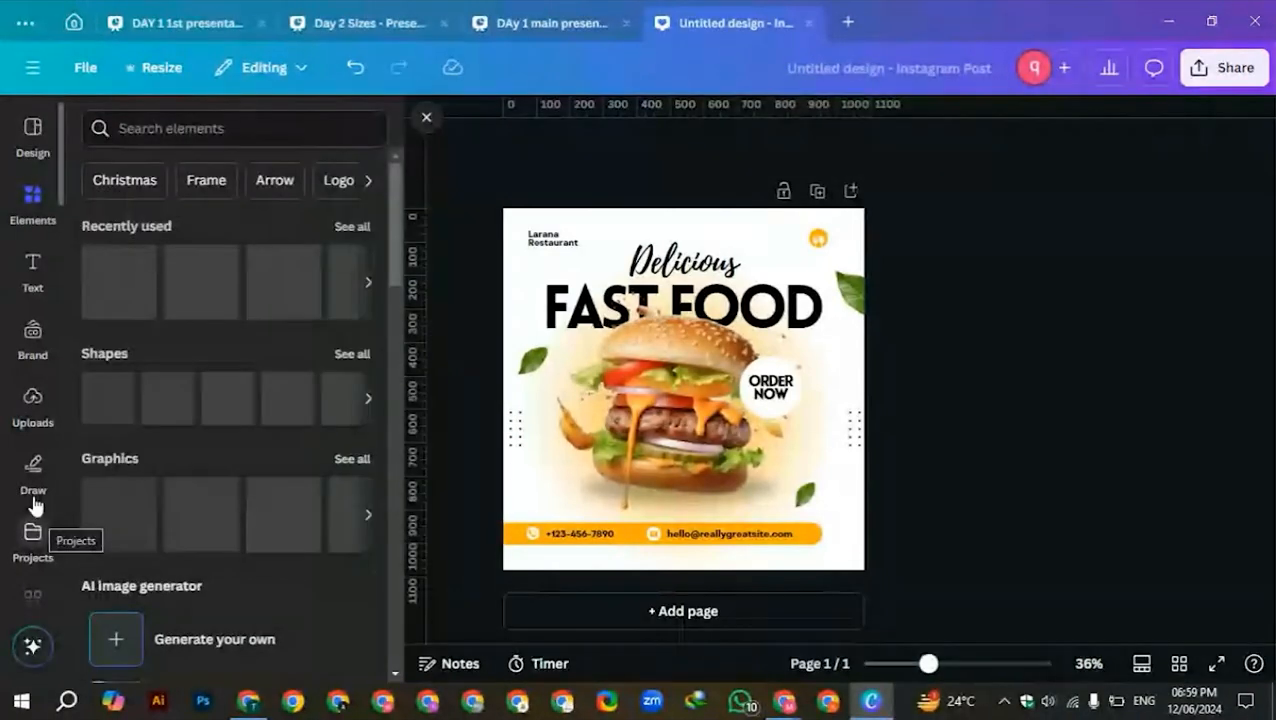
Step: Add a Subtitle - Kaushan Script text and drag it off the page to the right
scroll(198, 412, "down", 3)
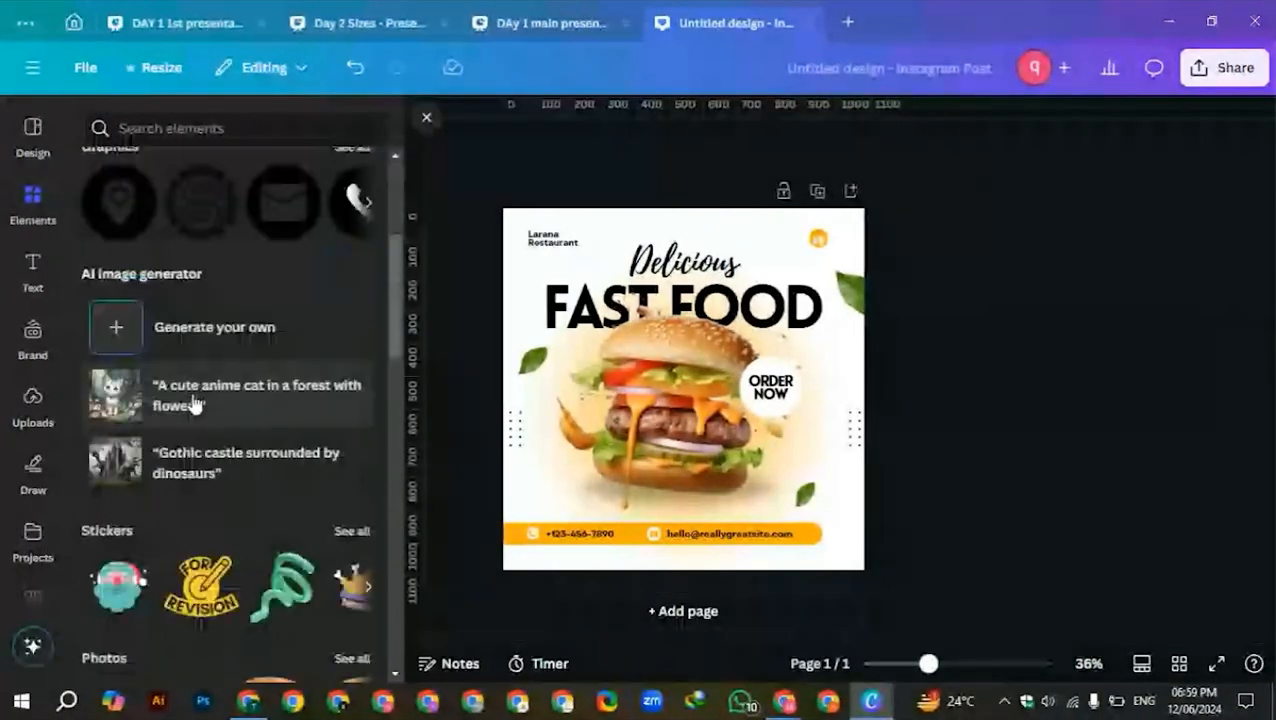
scroll(194, 404, "down", 3)
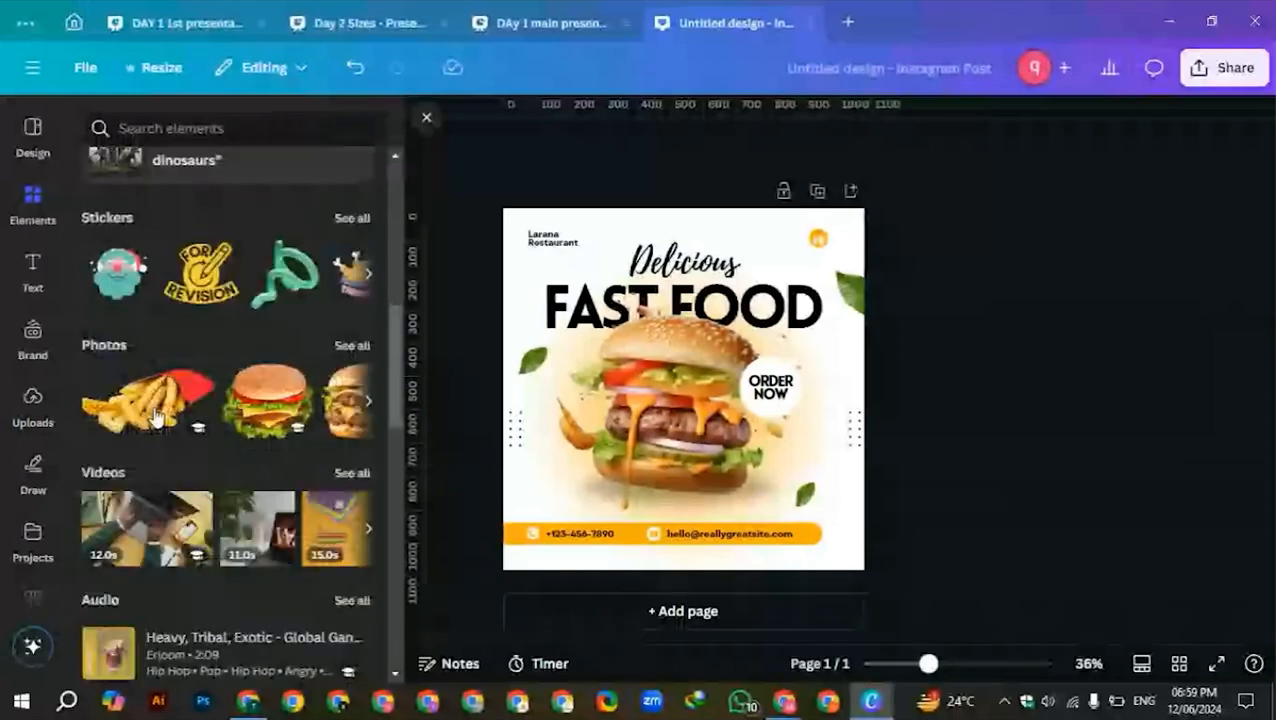
scroll(155, 415, "down", 3)
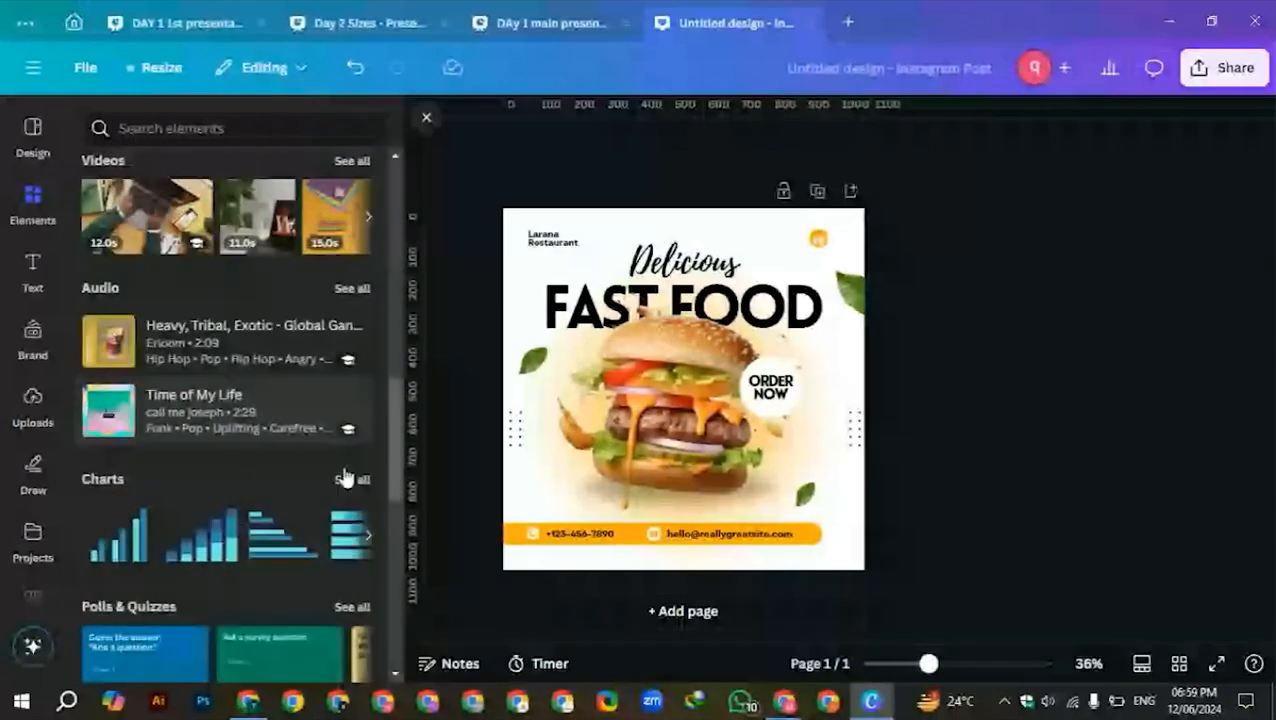
scroll(341, 310, "down", 3)
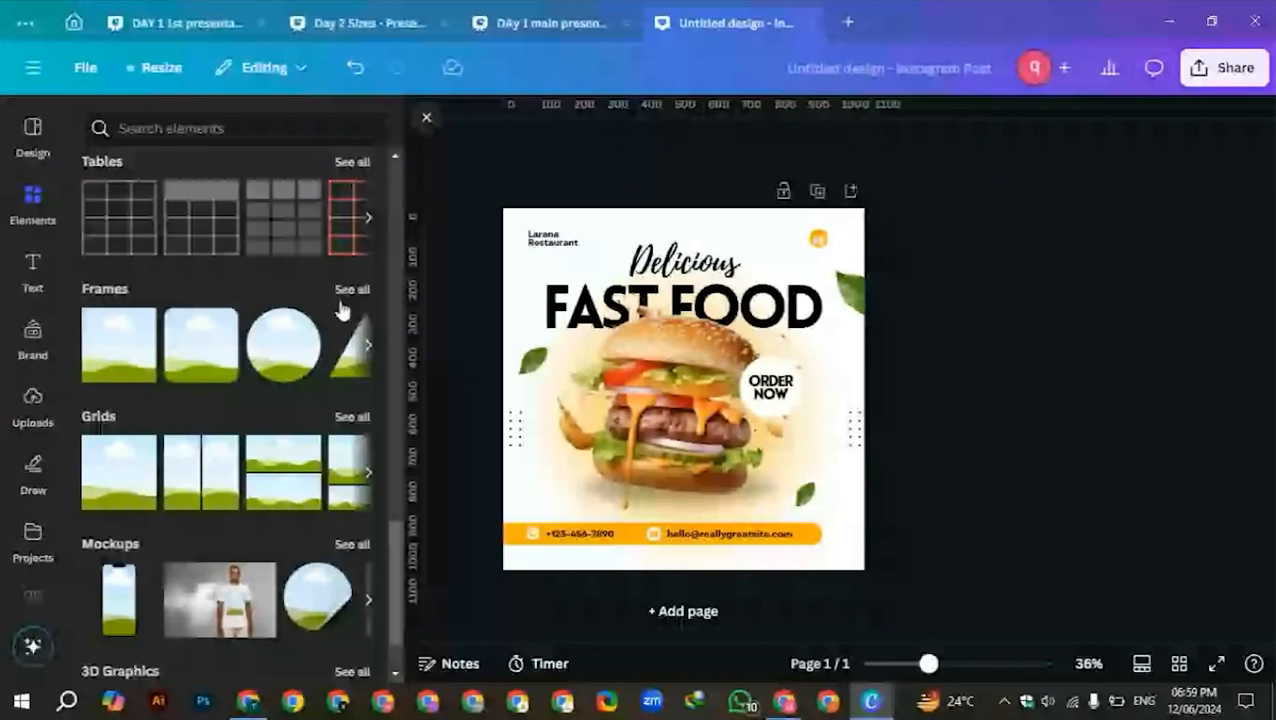
scroll(290, 440, "up", 10)
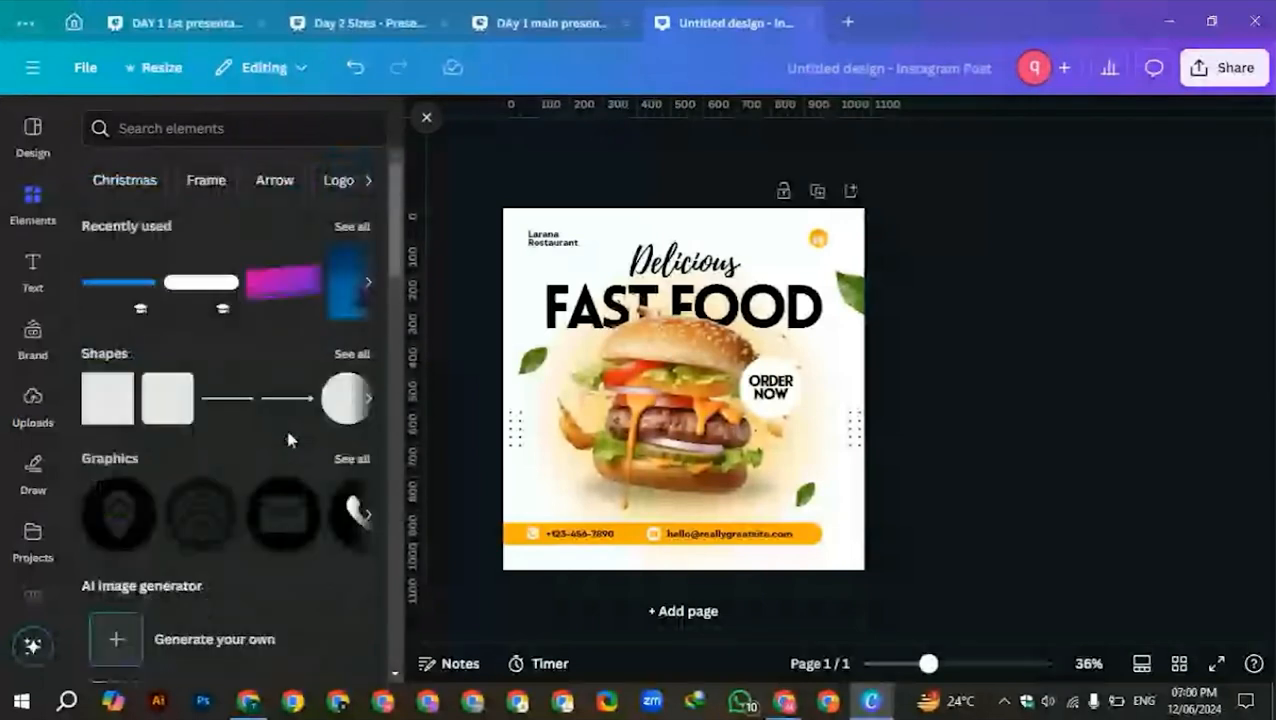
left_click(34, 270)
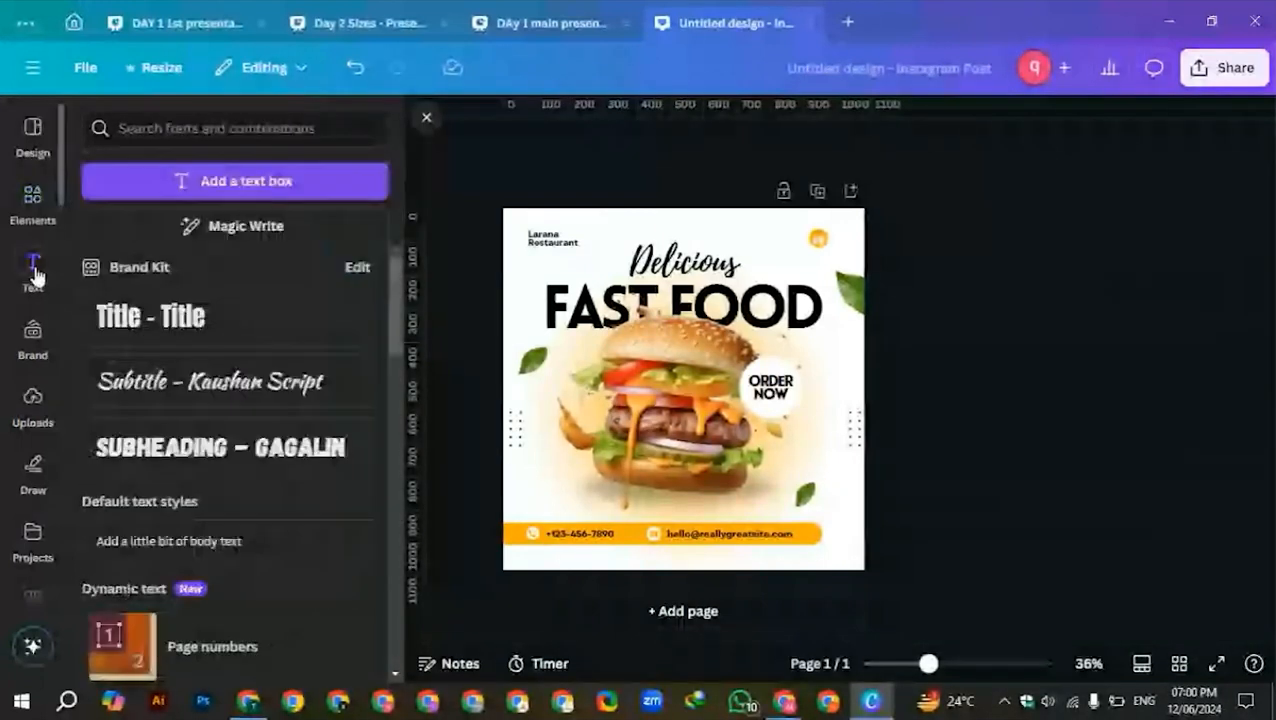
scroll(72, 397, "down", 5)
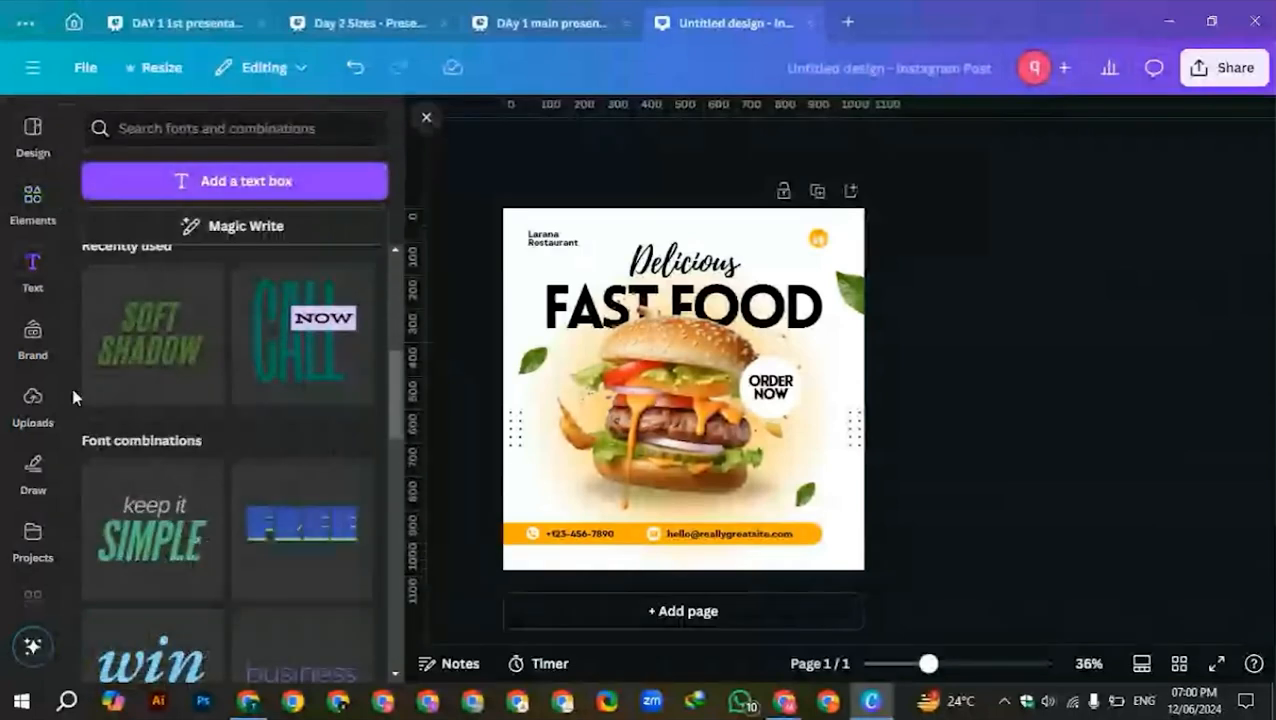
scroll(212, 452, "up", 5)
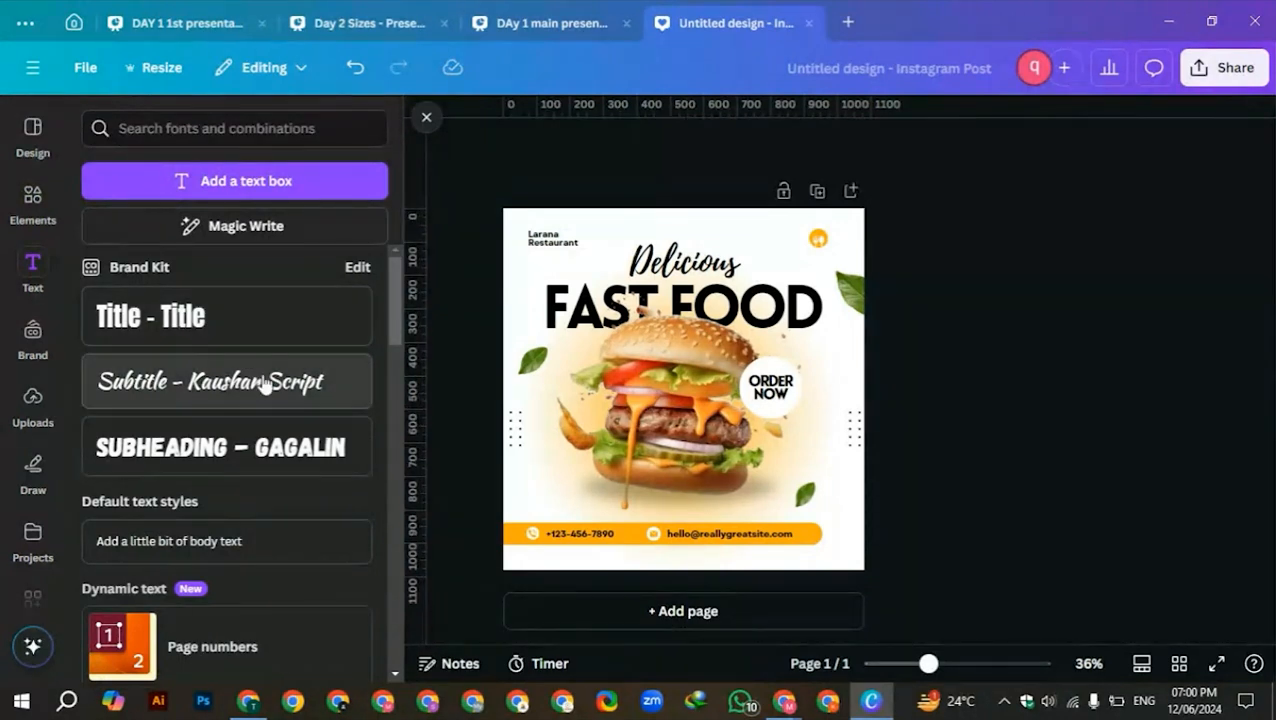
left_click(319, 379)
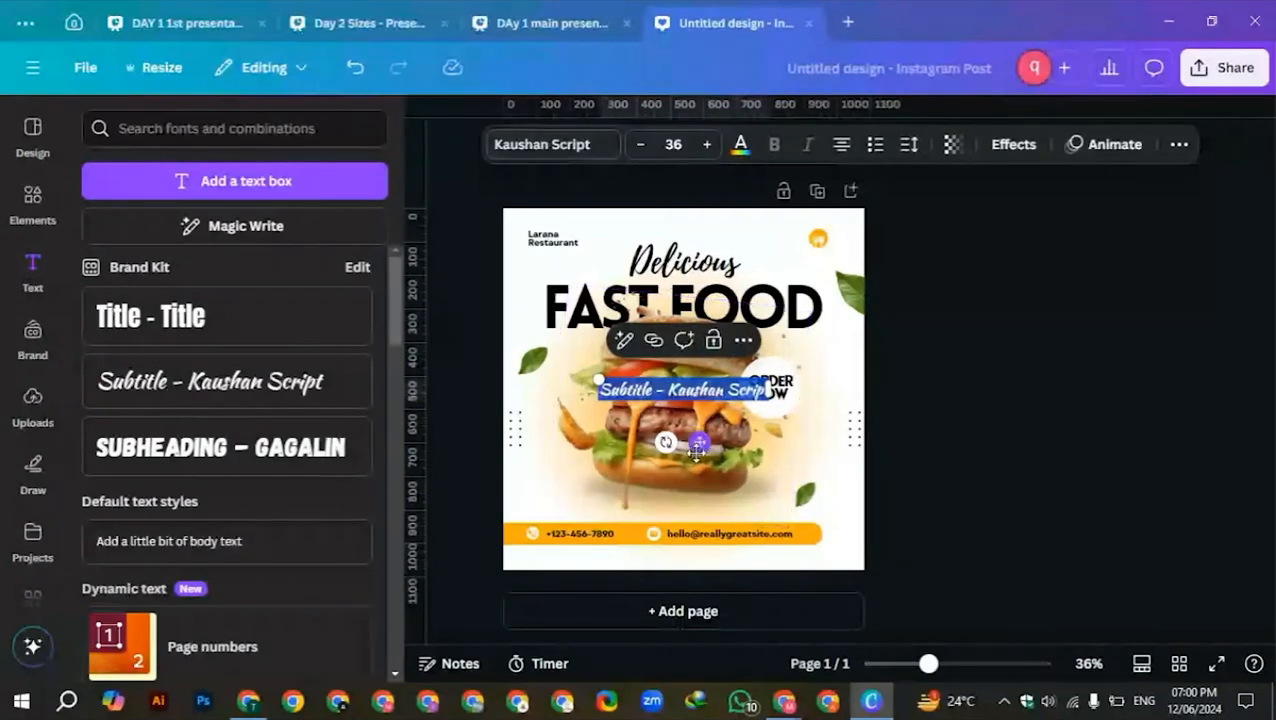
left_click_drag(700, 442, 1036, 444)
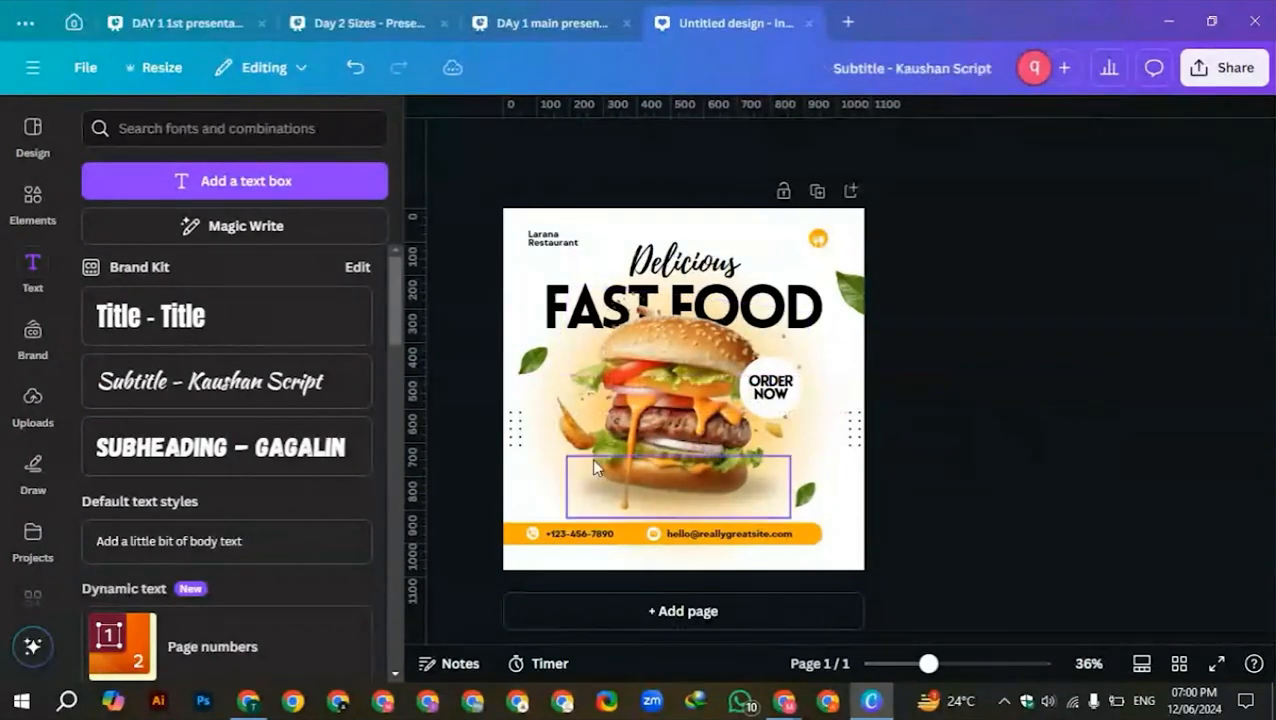
Step: Add a blank second page to the design
scroll(273, 407, "down", 5)
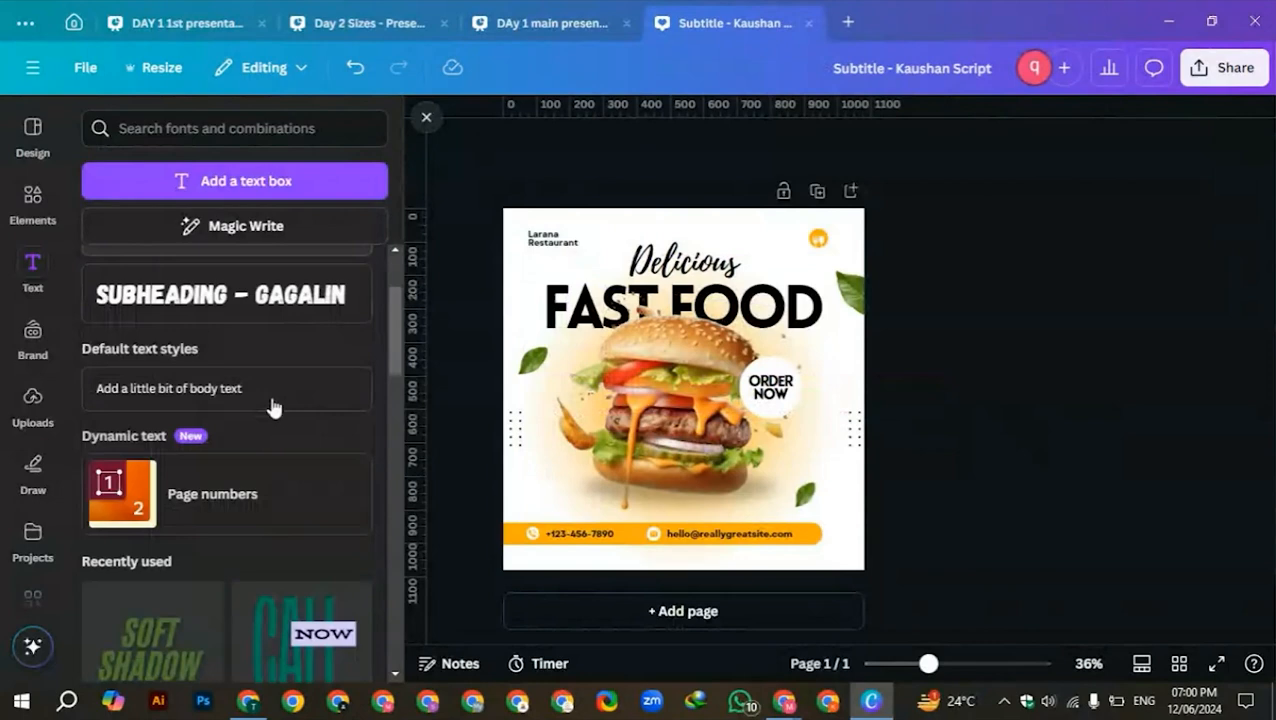
scroll(271, 413, "down", 3)
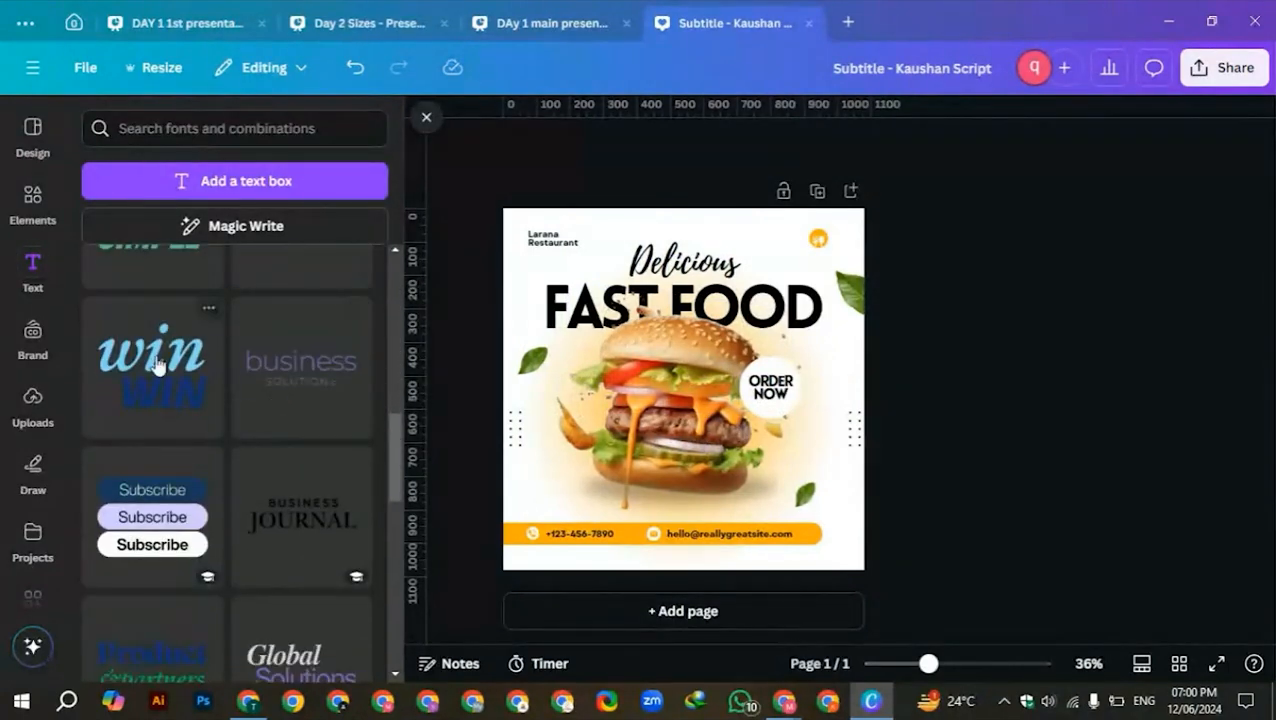
left_click(701, 623)
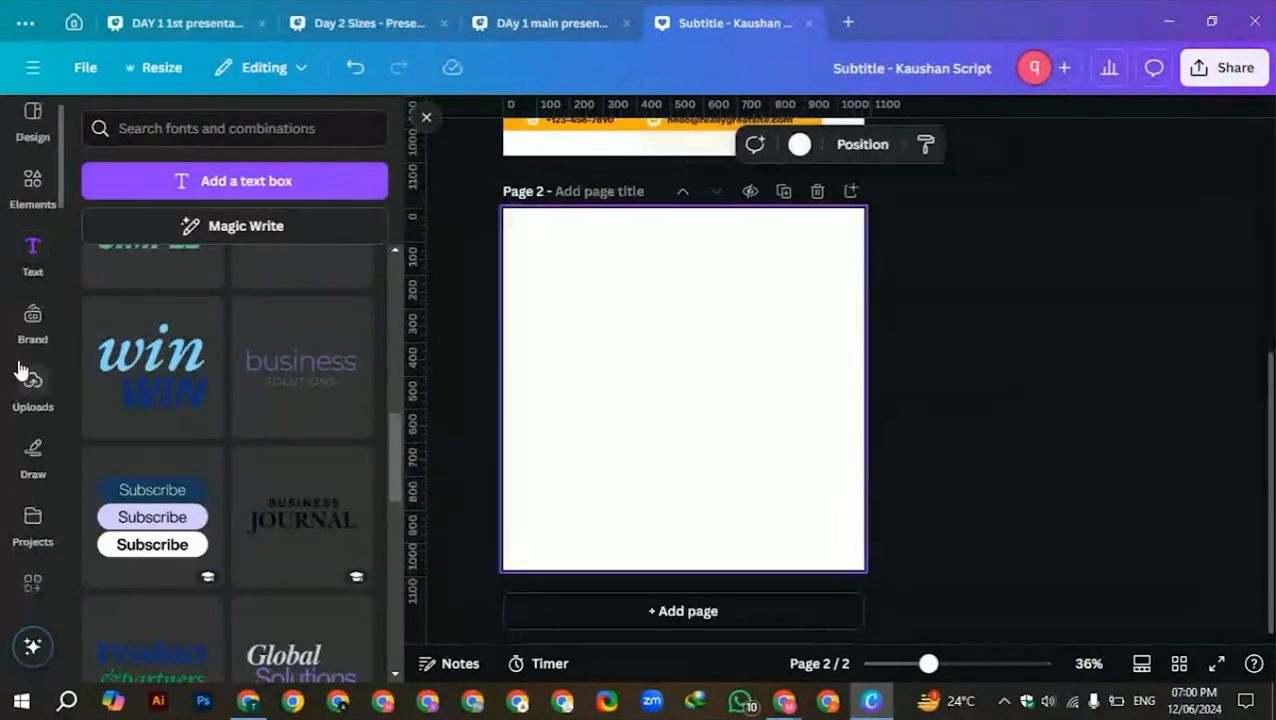
Step: Add the call to ACTION text combo to Page 2, then delete it so the page stays blank
scroll(18, 370, "down", 3)
scroll(240, 500, "down", 8)
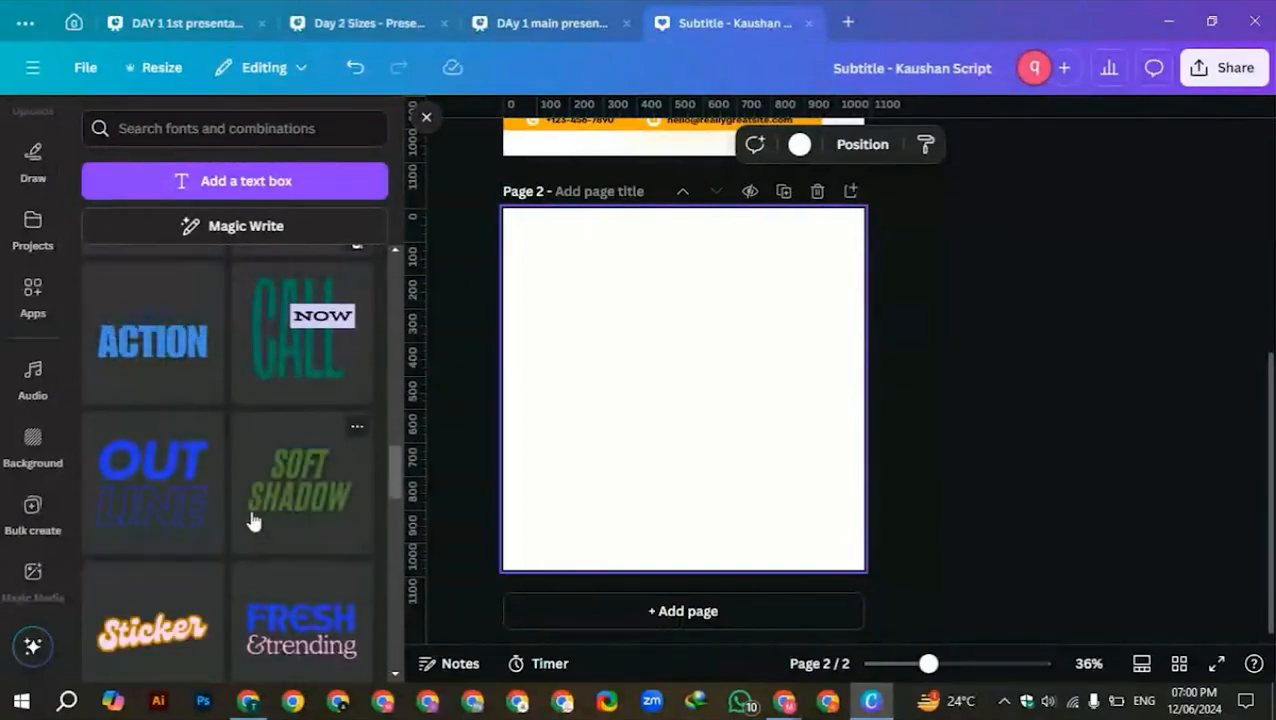
left_click(152, 335)
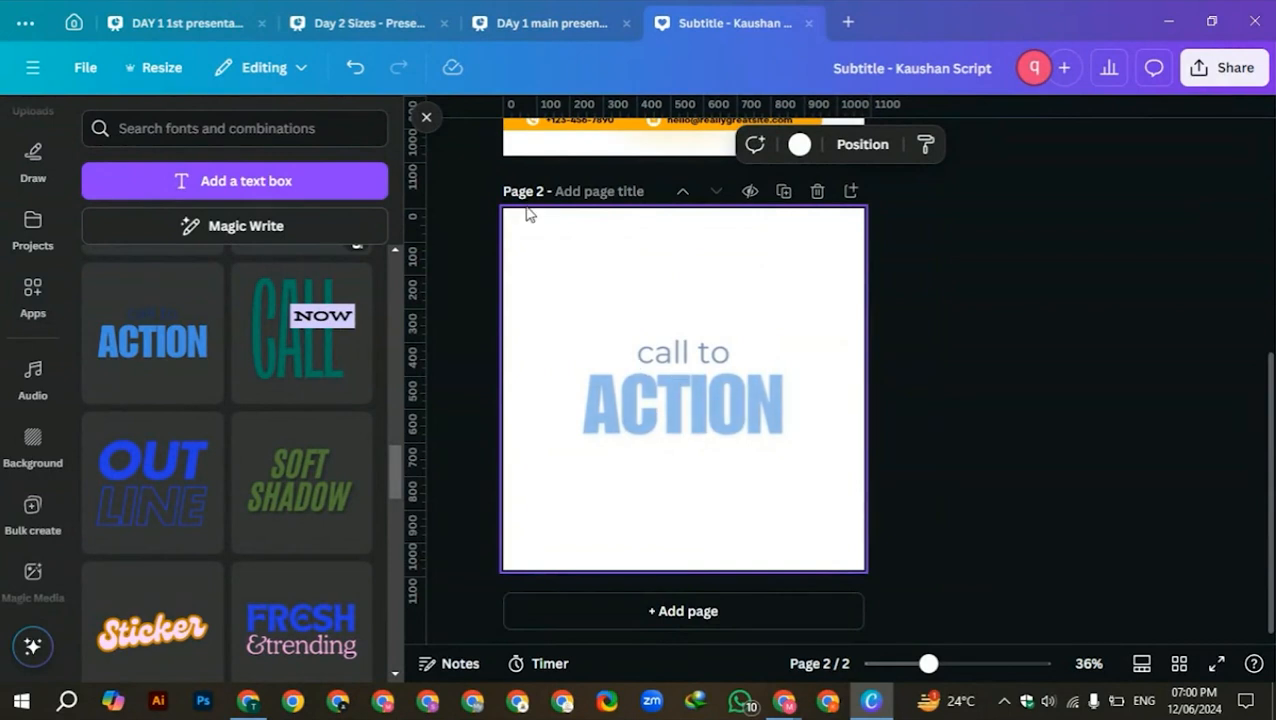
left_click(427, 119)
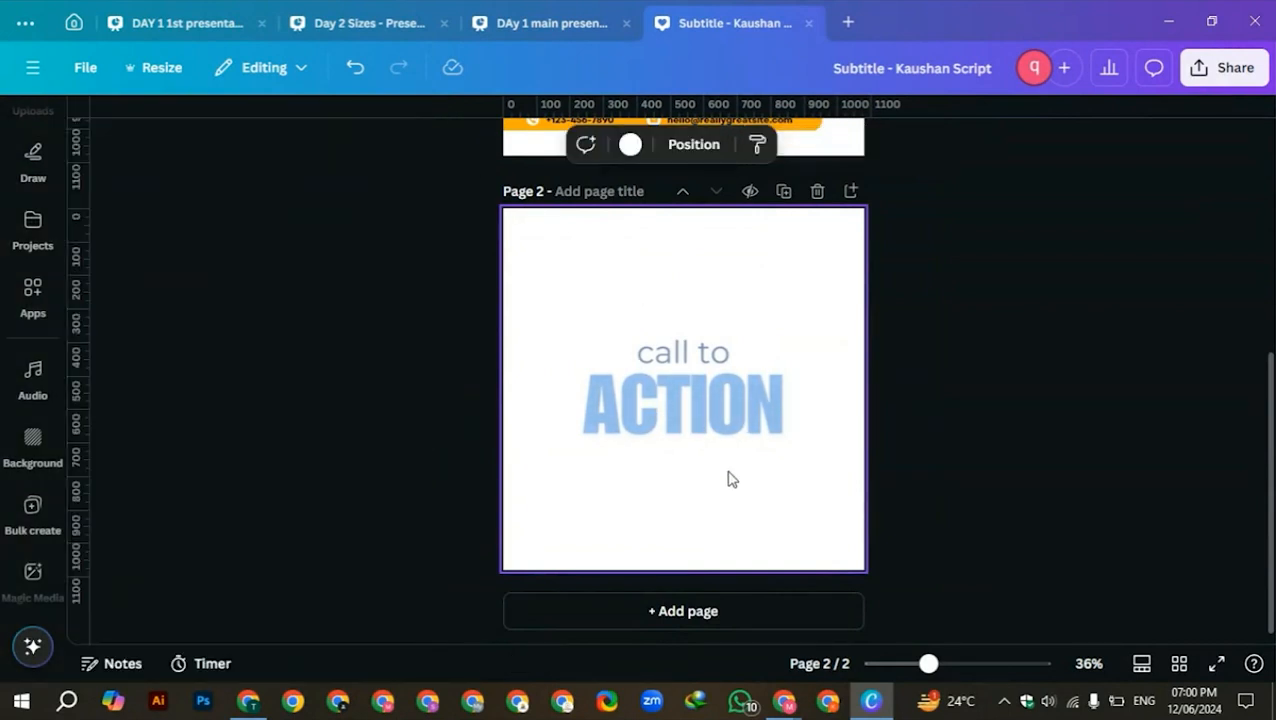
left_click(712, 398)
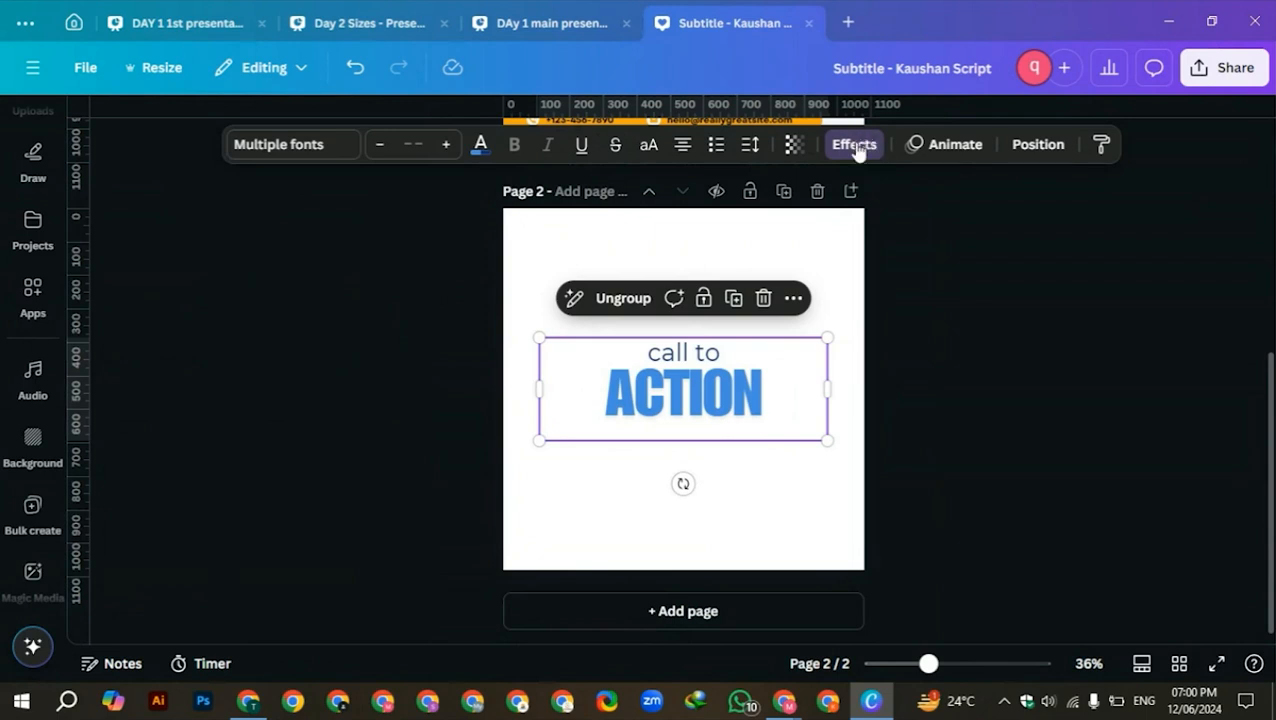
scroll(17, 268, "up", 4)
mouse_move(29, 282)
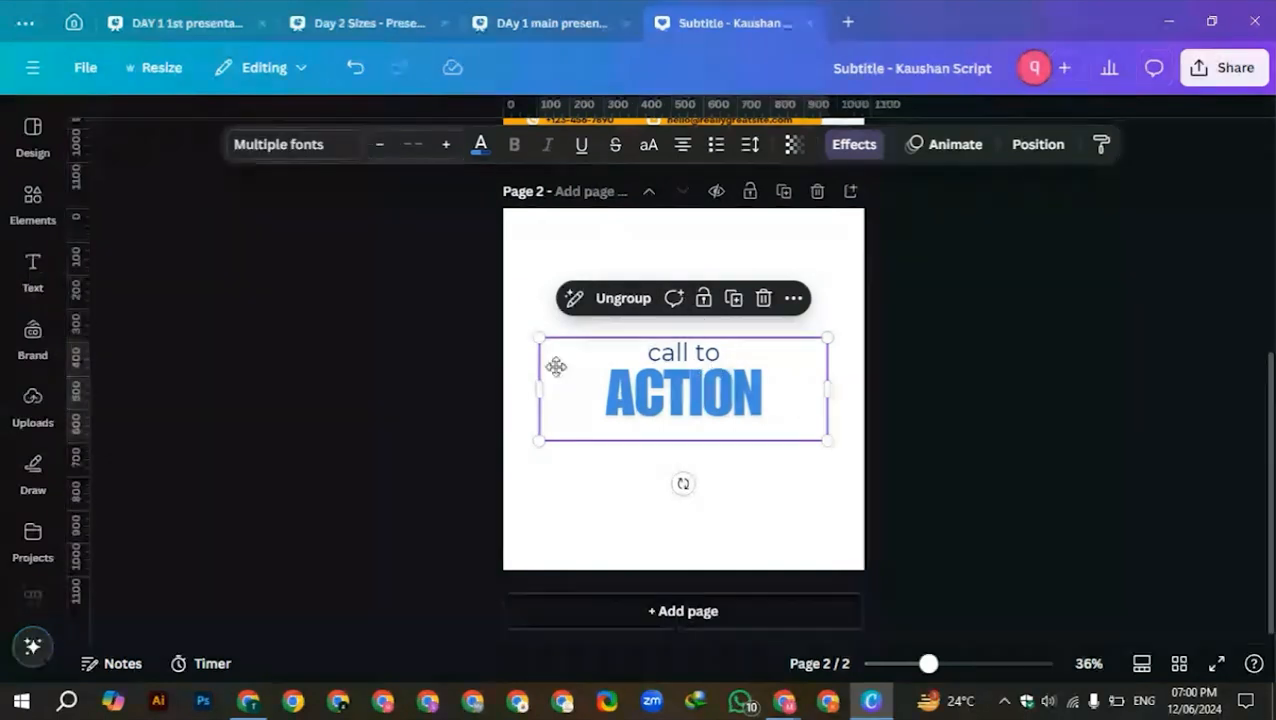
key("Delete")
left_click(20, 205)
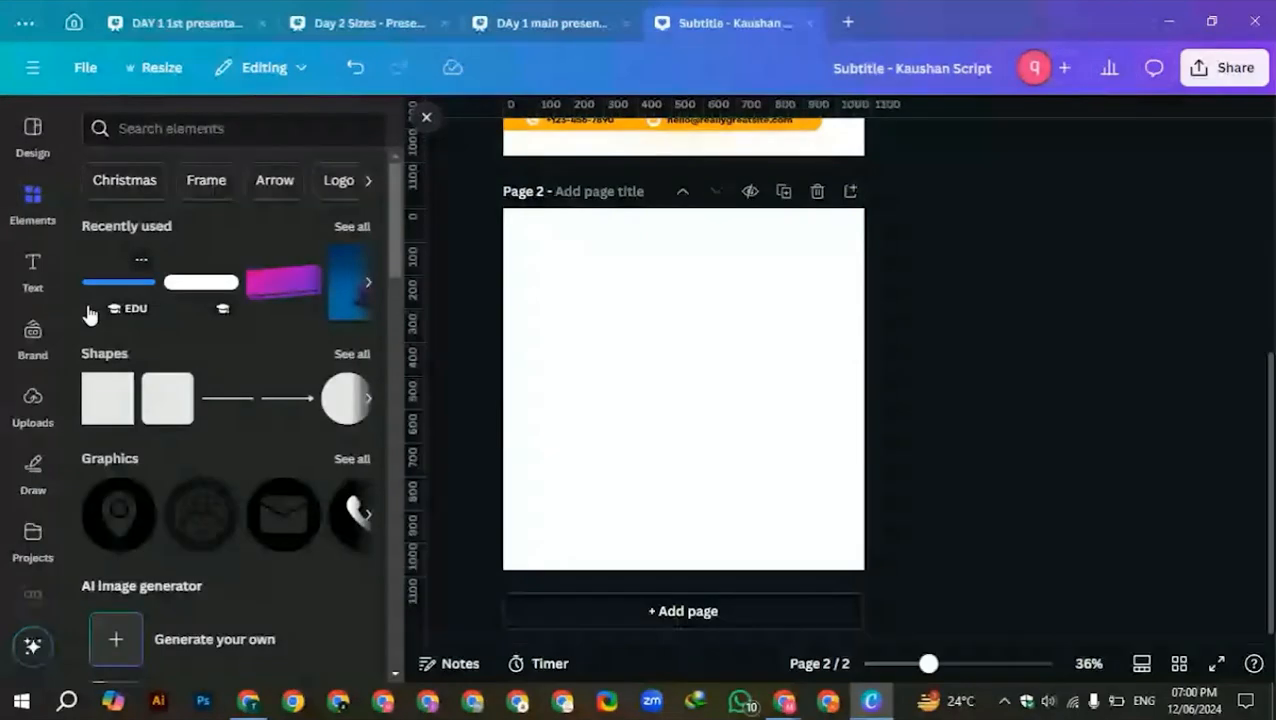
Step: Browse the Brand kit's logos, colours and fonts
left_click(40, 342)
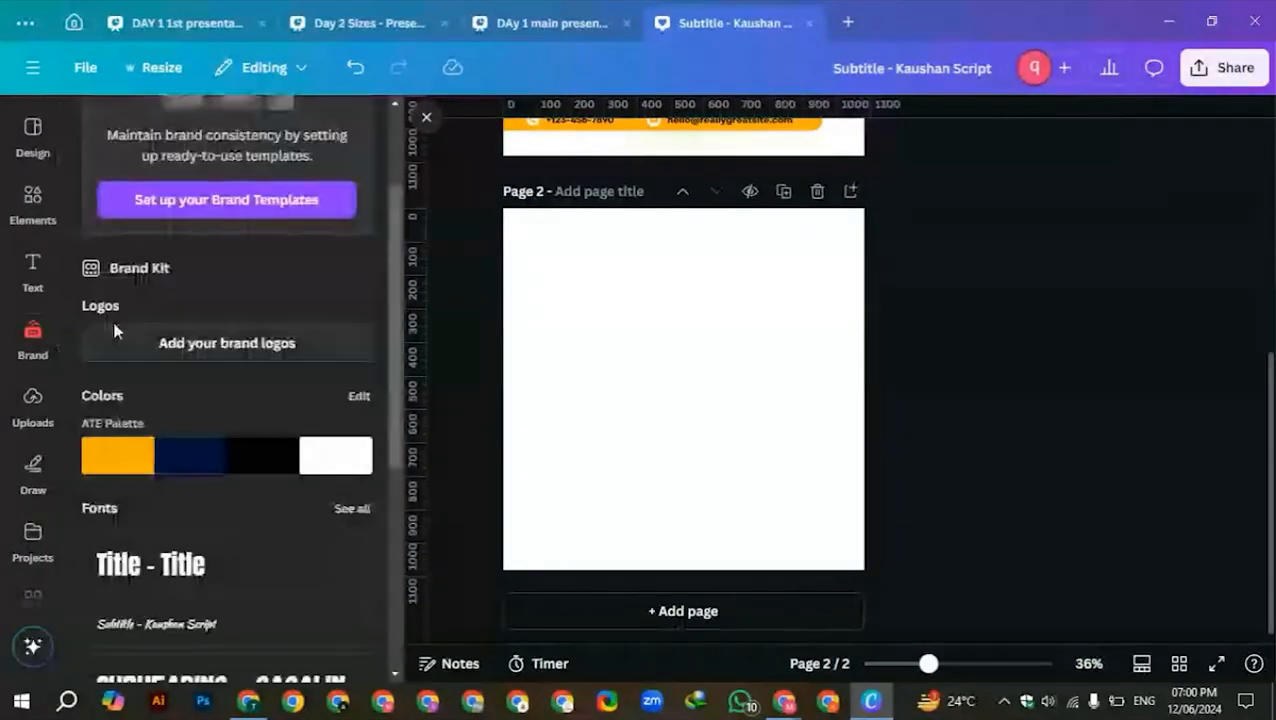
scroll(195, 476, "down", 5)
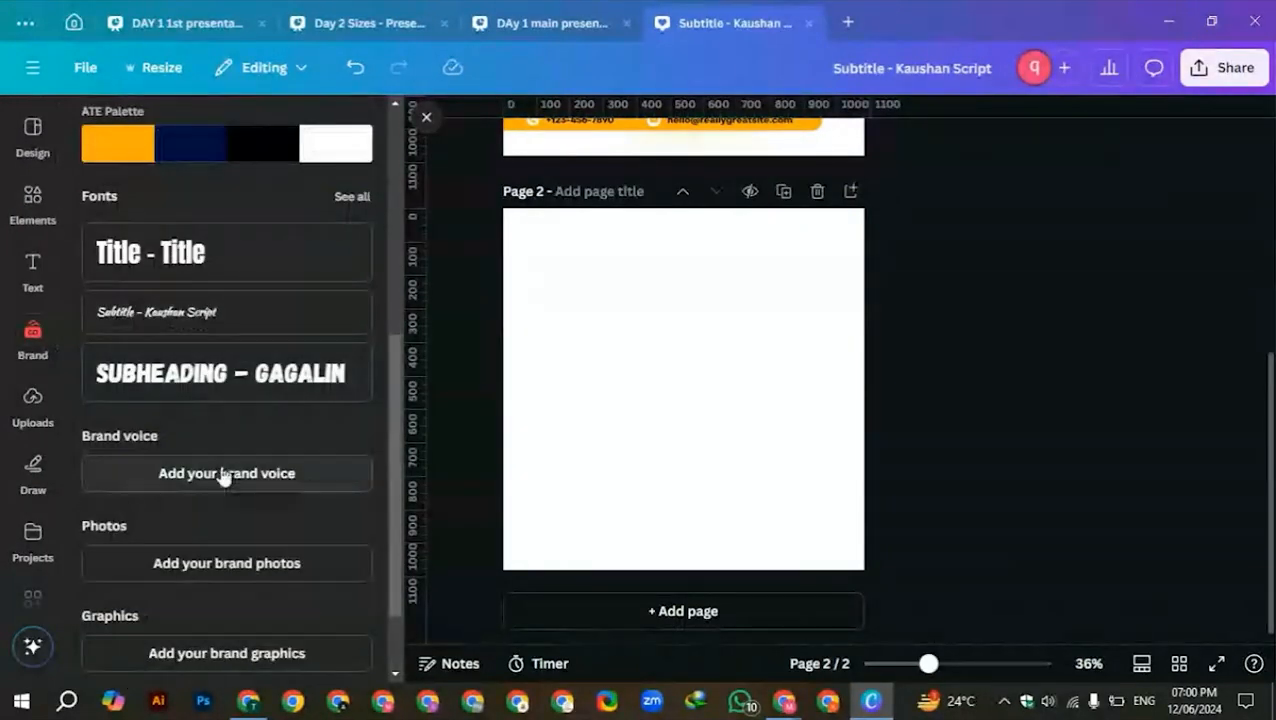
scroll(242, 498, "up", 3)
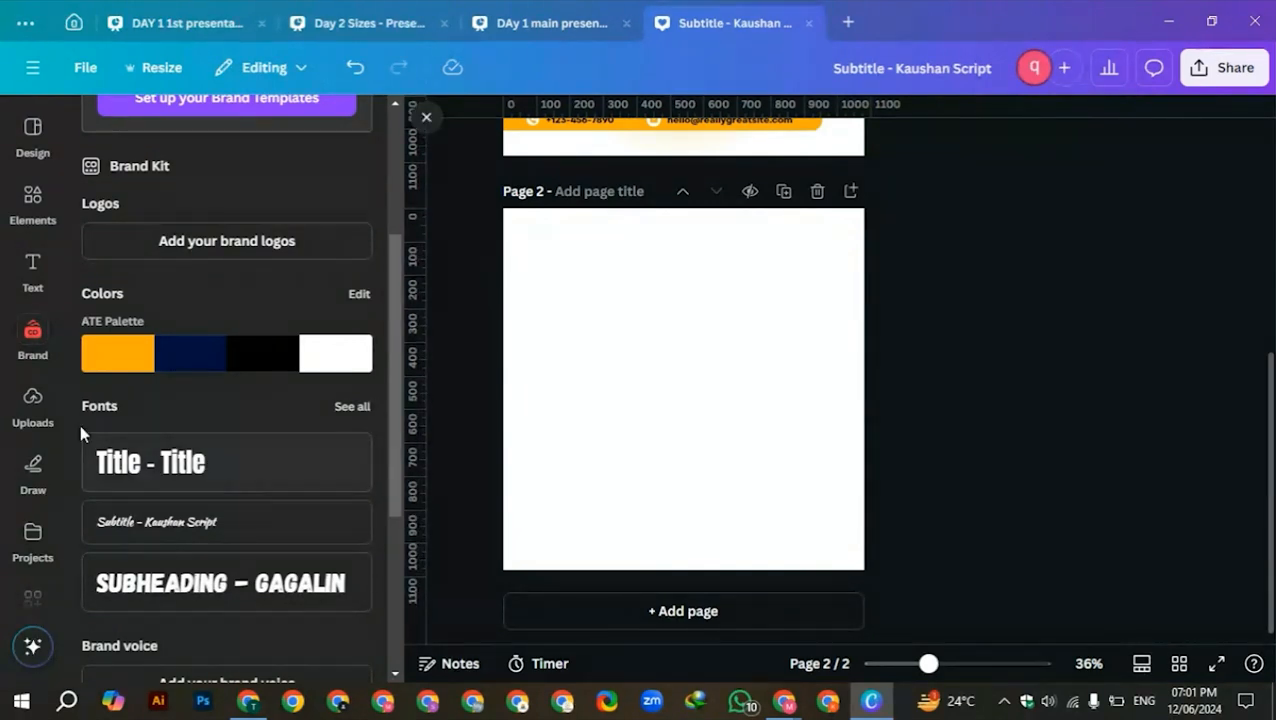
scroll(46, 500, "down", 2)
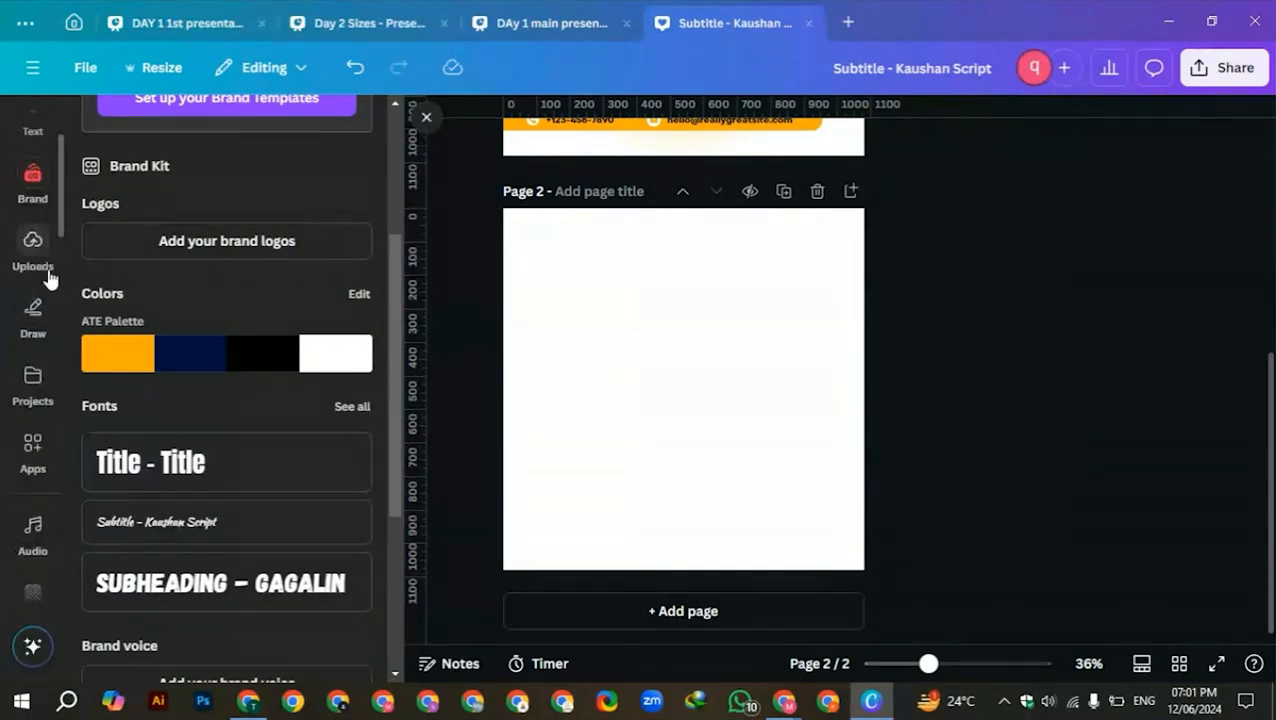
Step: Scroll through the Apps catalogue's featured, popular and AI apps like DALL·E and Mojo AI
left_click(33, 448)
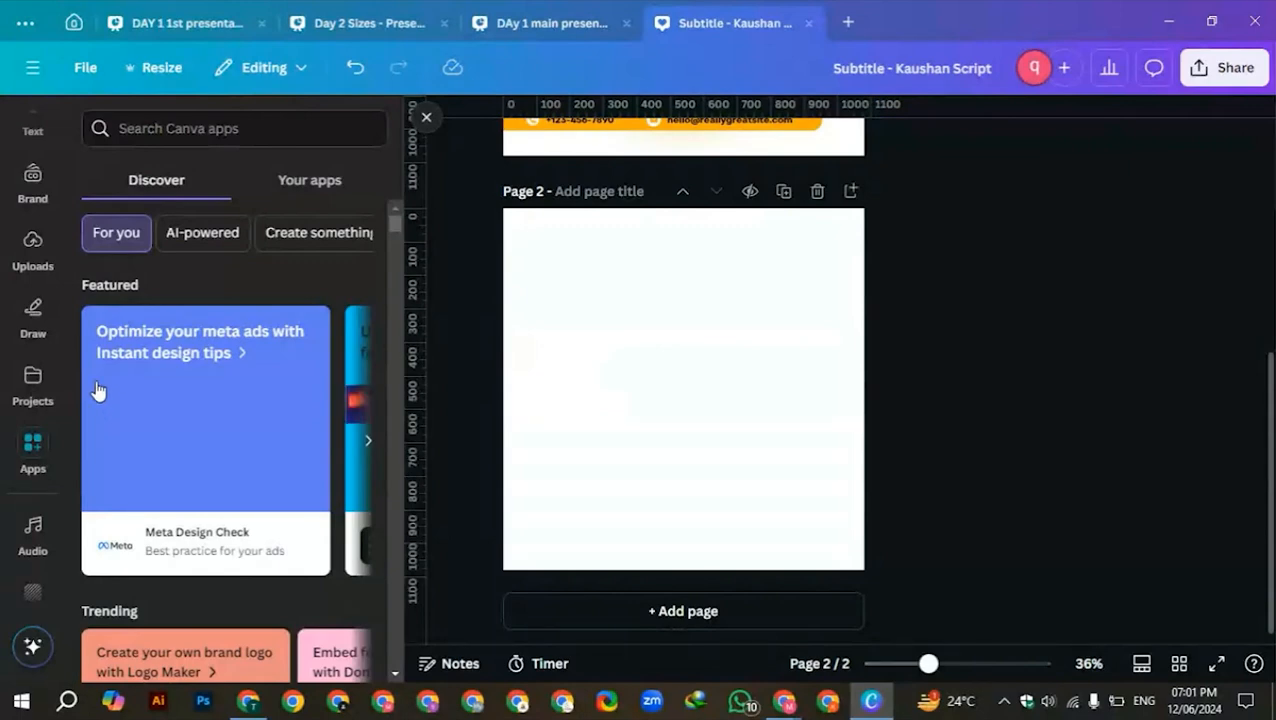
scroll(166, 360, "down", 5)
scroll(166, 362, "down", 5)
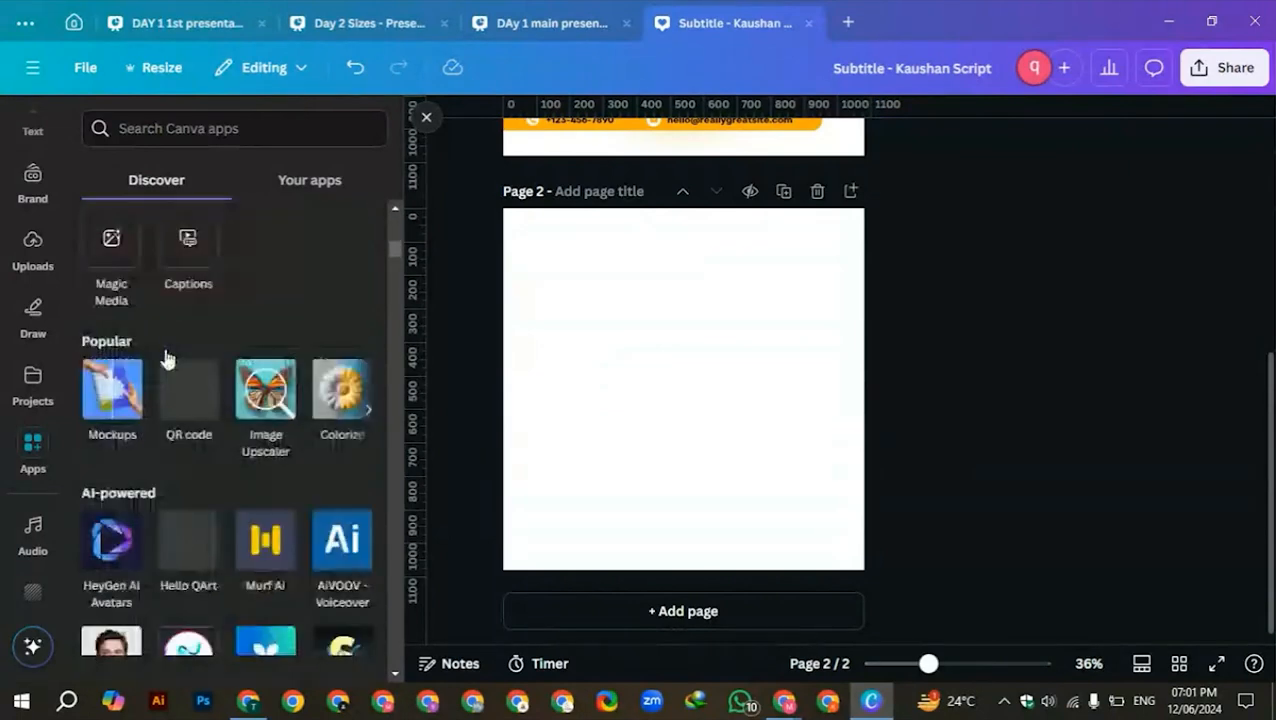
scroll(170, 395, "down", 4)
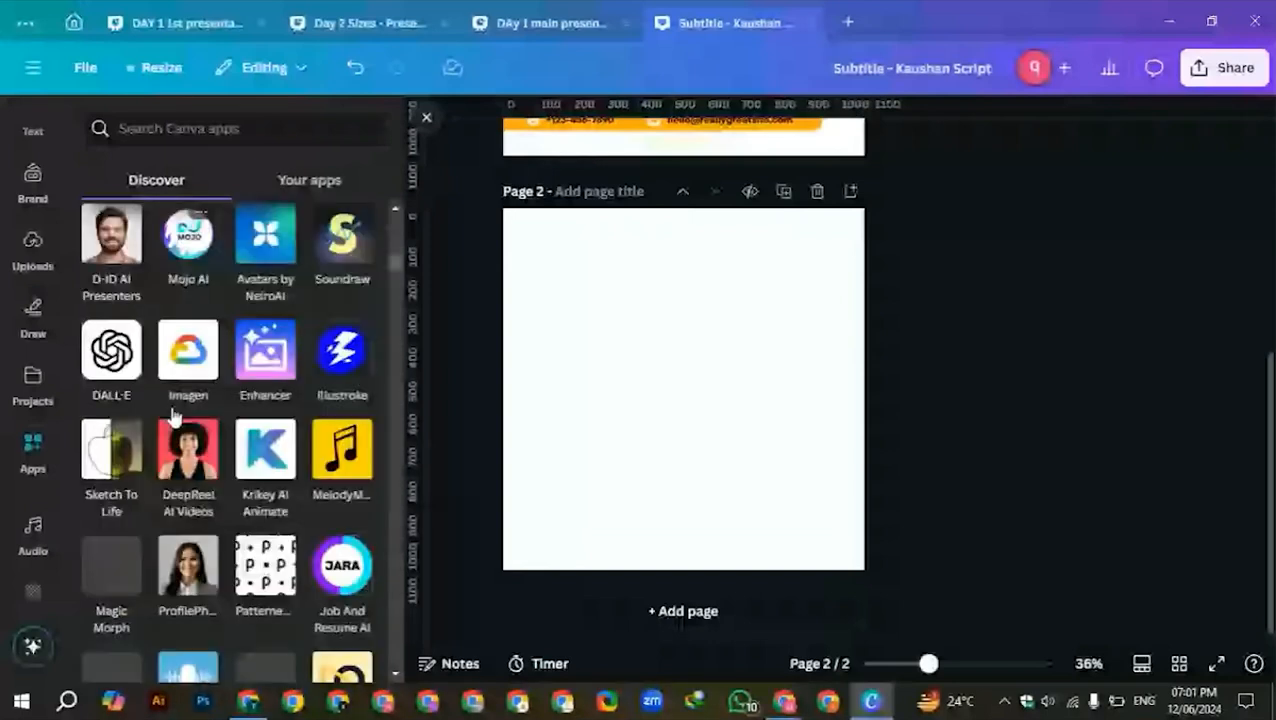
scroll(174, 416, "down", 1)
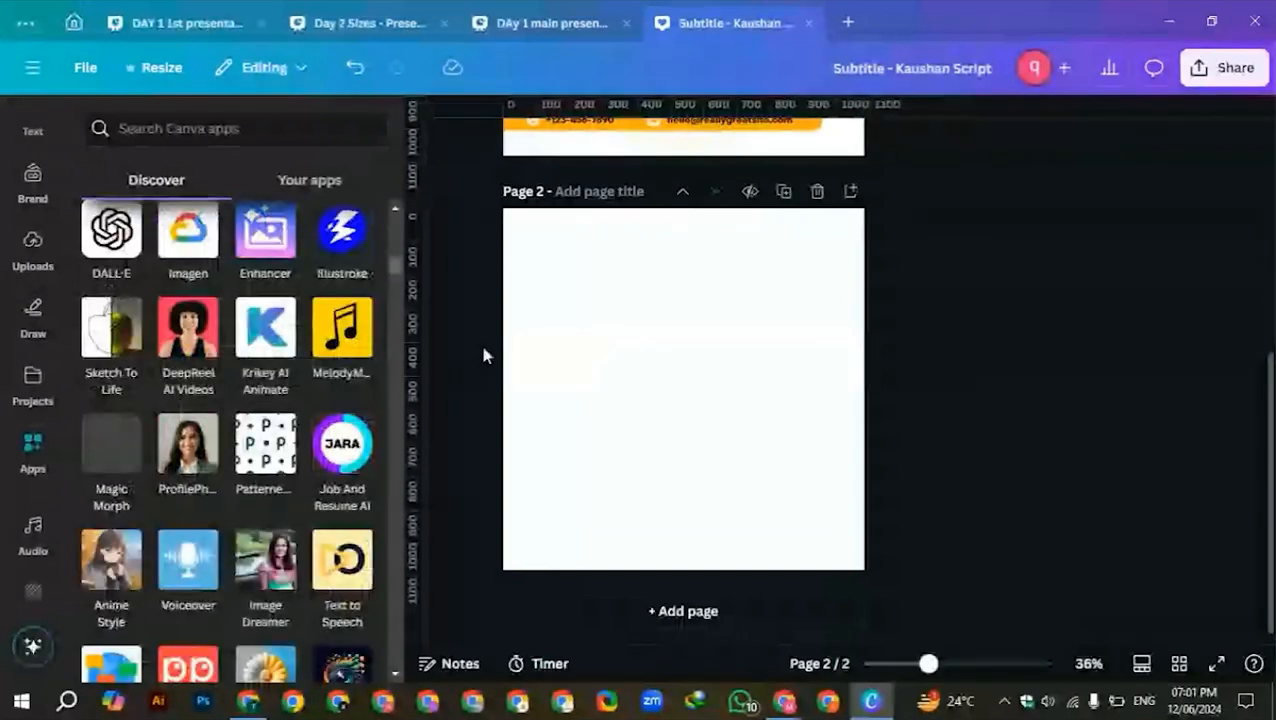
Step: Close the Apps catalogue and bring the blank page back into view
scroll(484, 355, "up", 4)
left_click(817, 191)
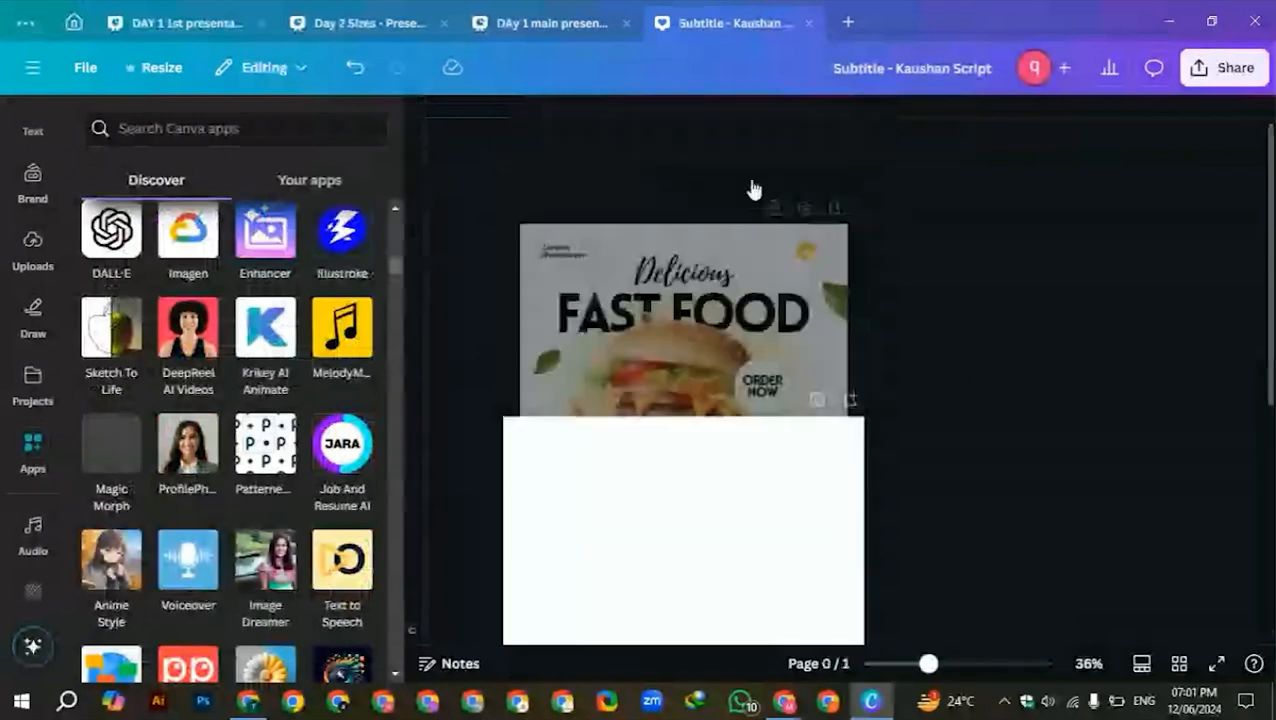
left_click(432, 188)
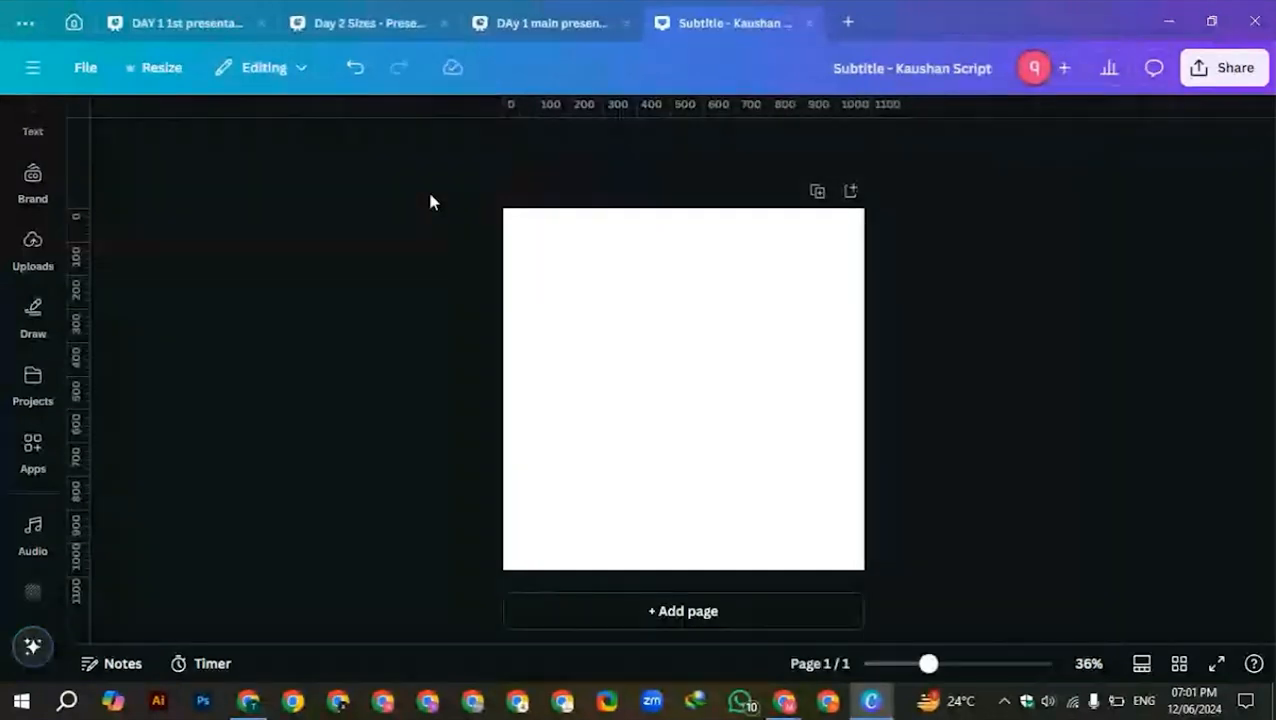
Step: Rename the design to 'Project 1'
left_click(88, 70)
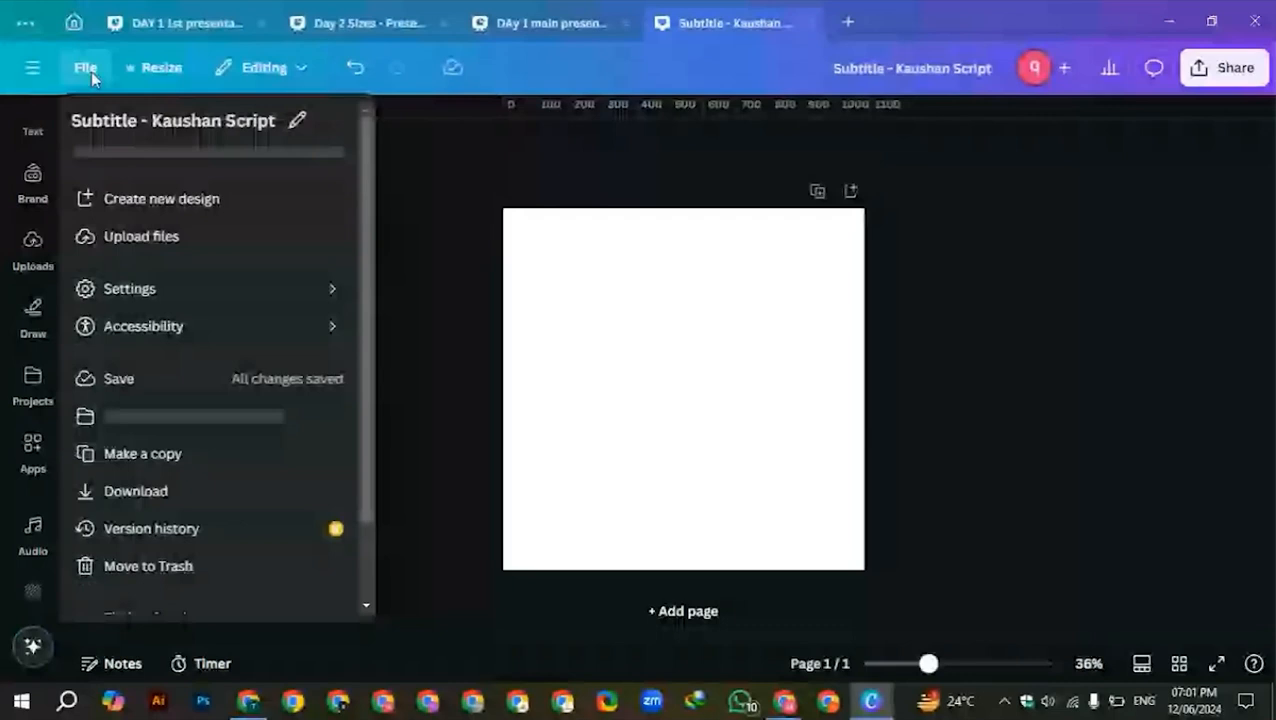
left_click(256, 116)
type("Project 1")
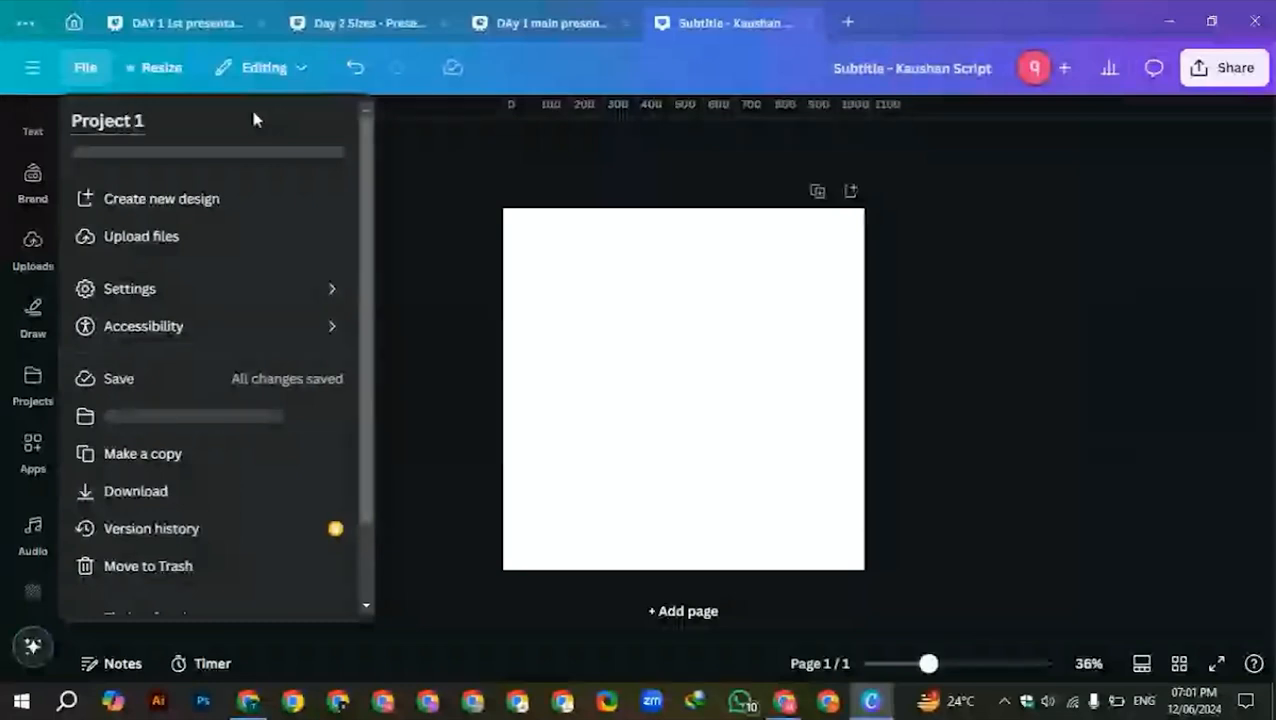
Step: Show rulers and guides and drag a horizontal guide across the page
left_click(160, 289)
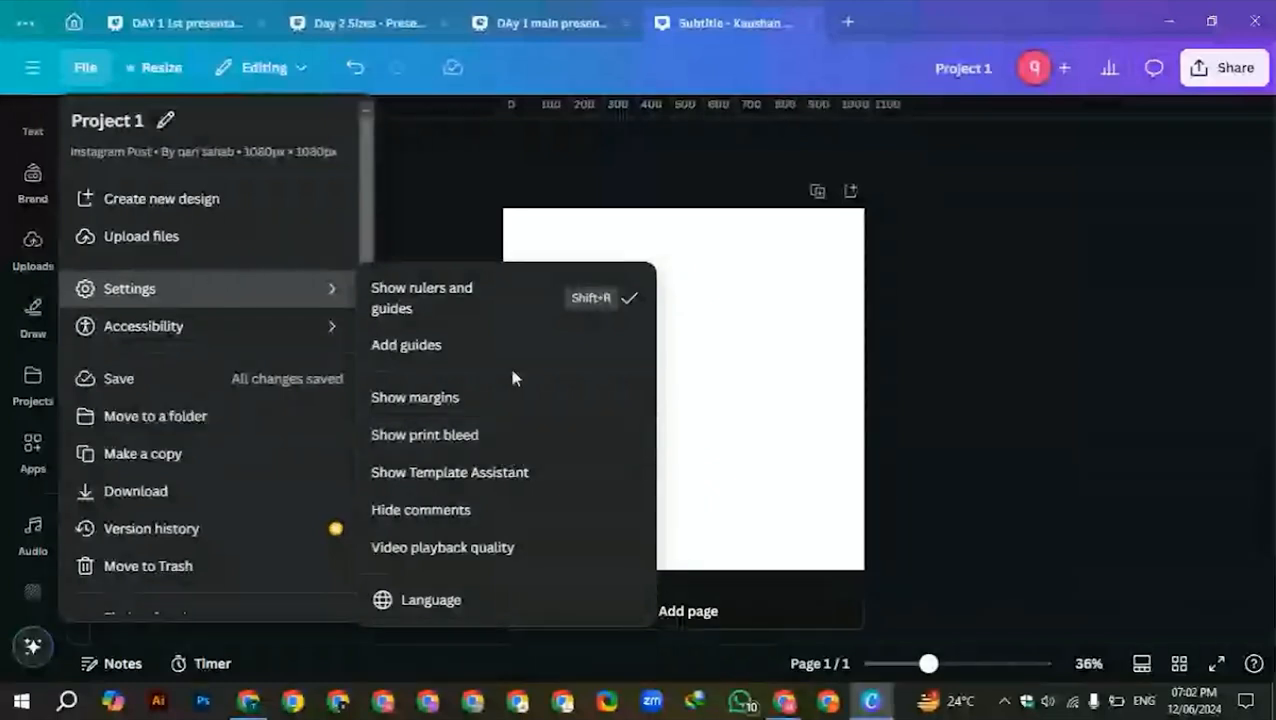
left_click(606, 112)
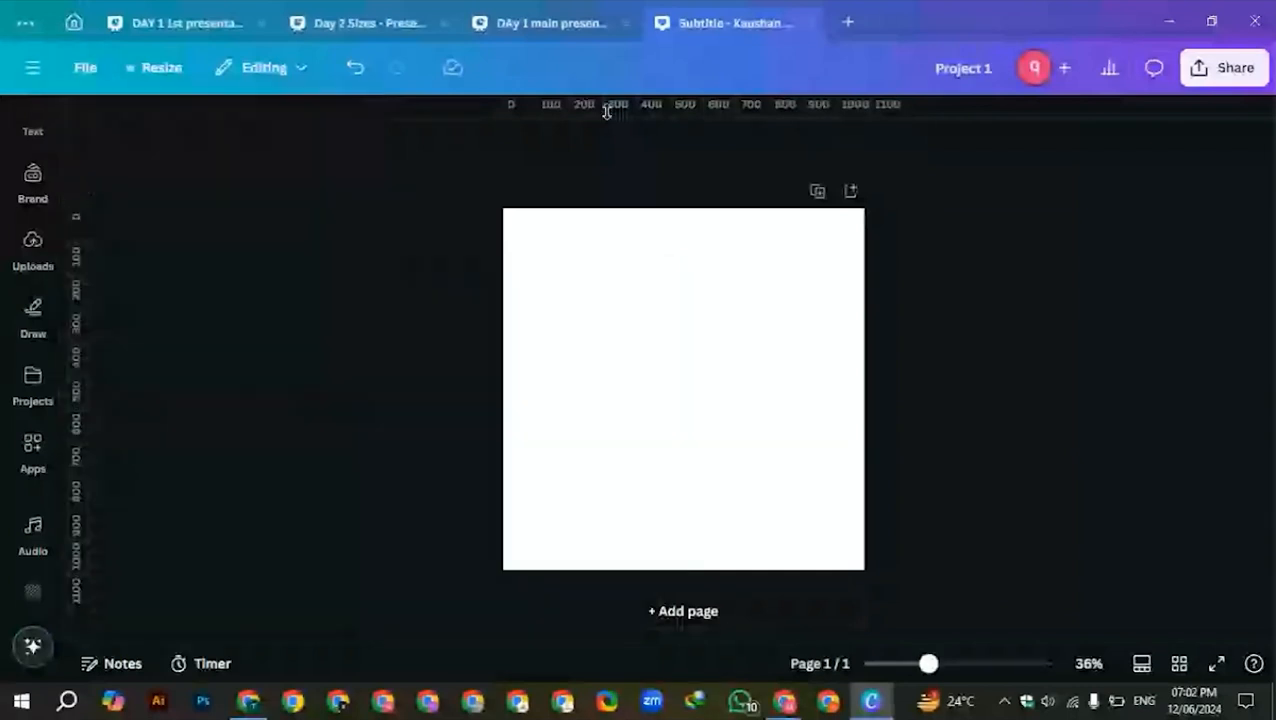
left_click_drag(606, 112, 648, 103)
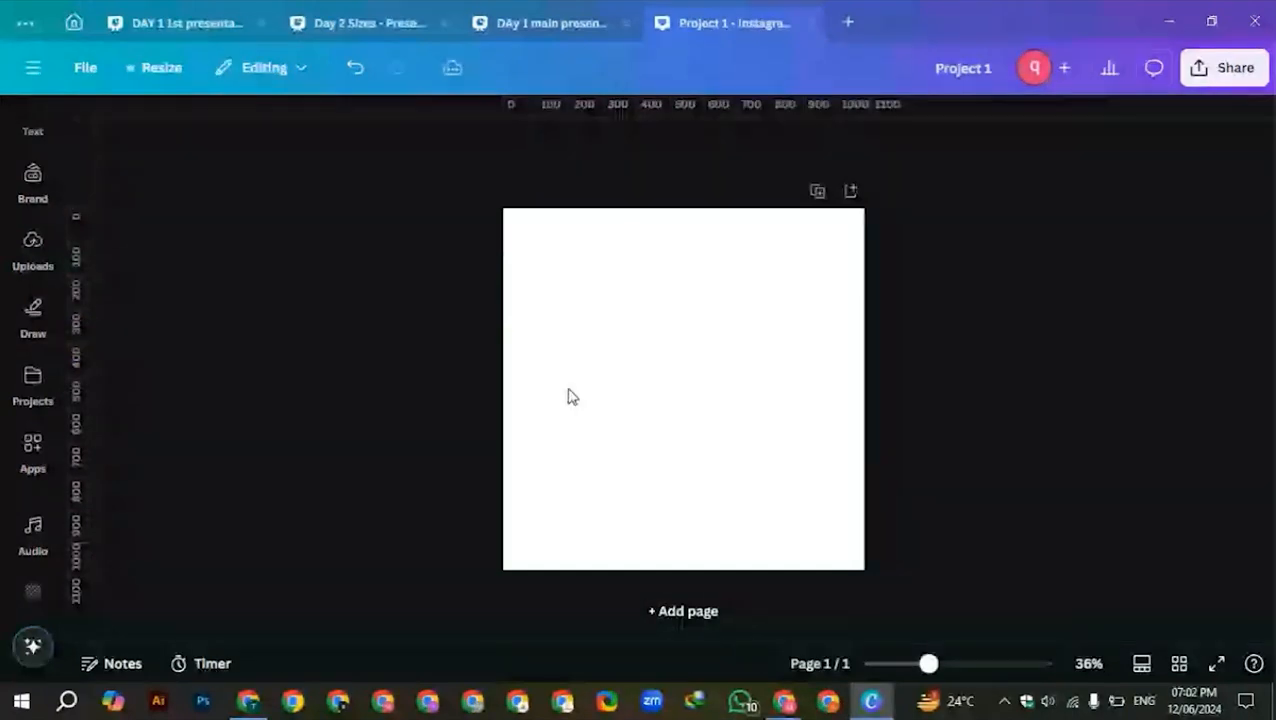
Step: Check the Share options, then bring up the Design templates panel
left_click(1219, 78)
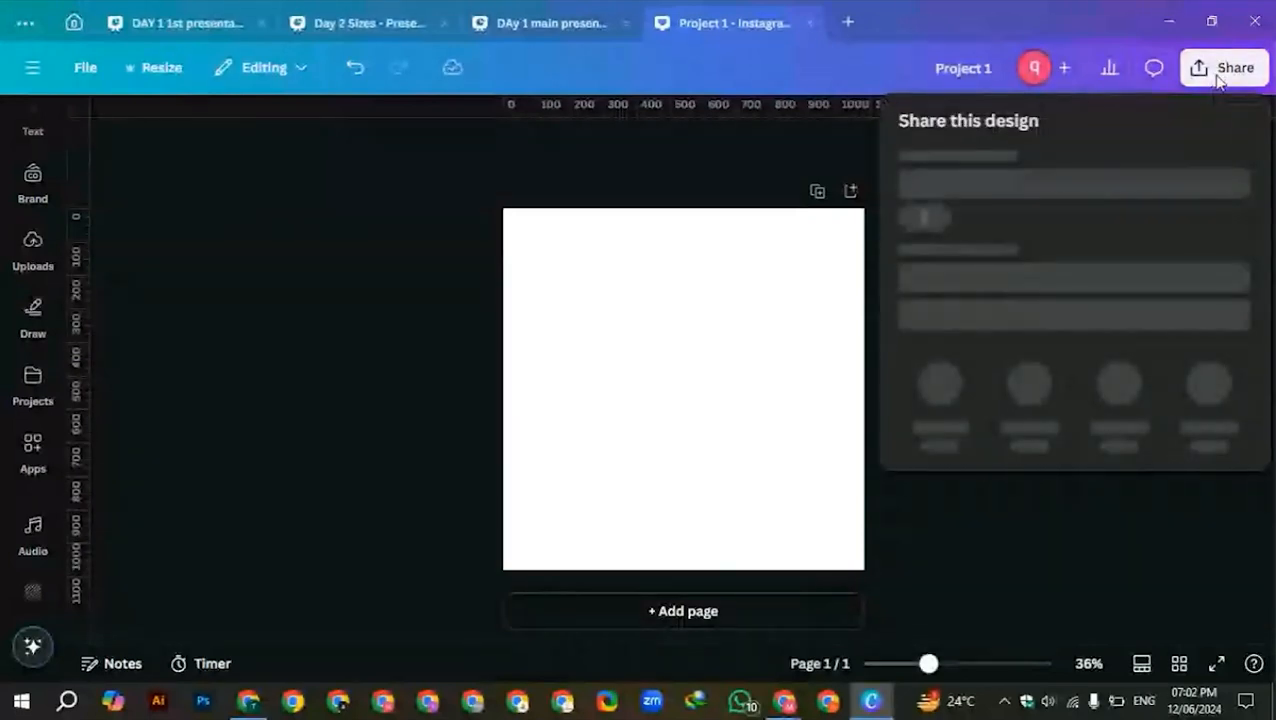
left_click(291, 326)
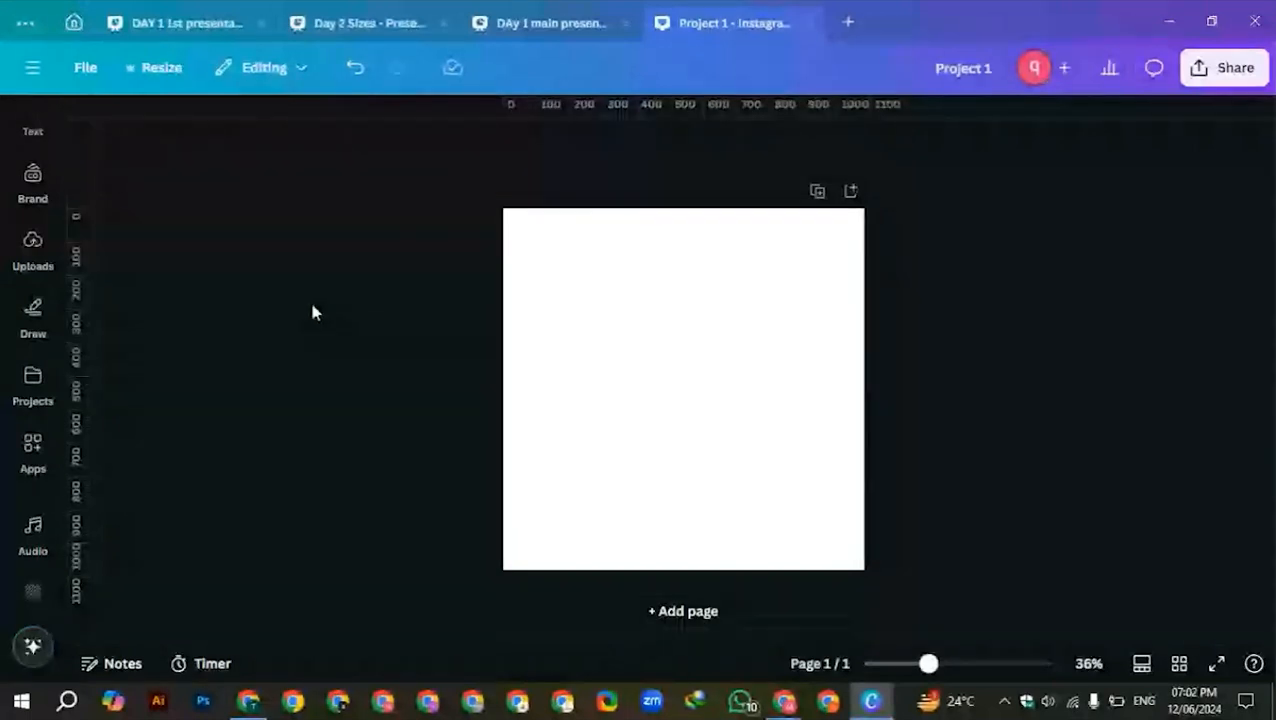
left_click(26, 154)
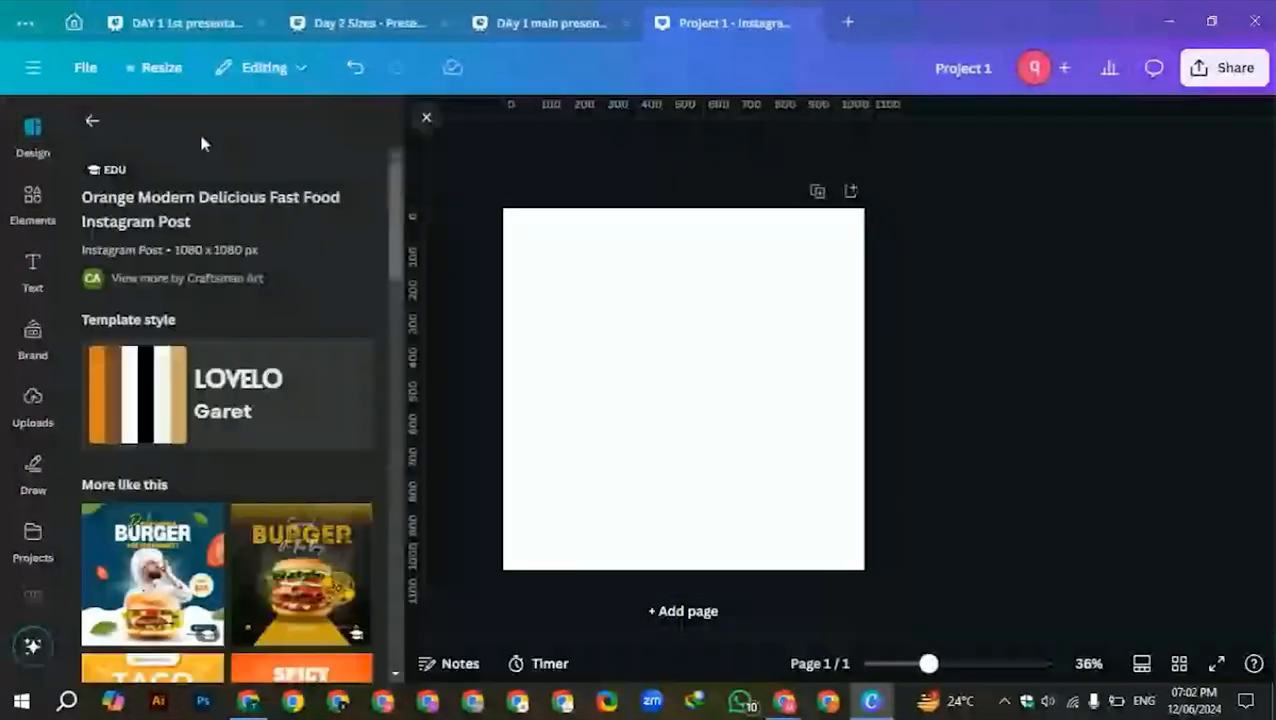
Step: Search templates for 'coming soon' and apply the yellow Stay Tuned – COMING SOON 15.08.2022 template
left_click(92, 123)
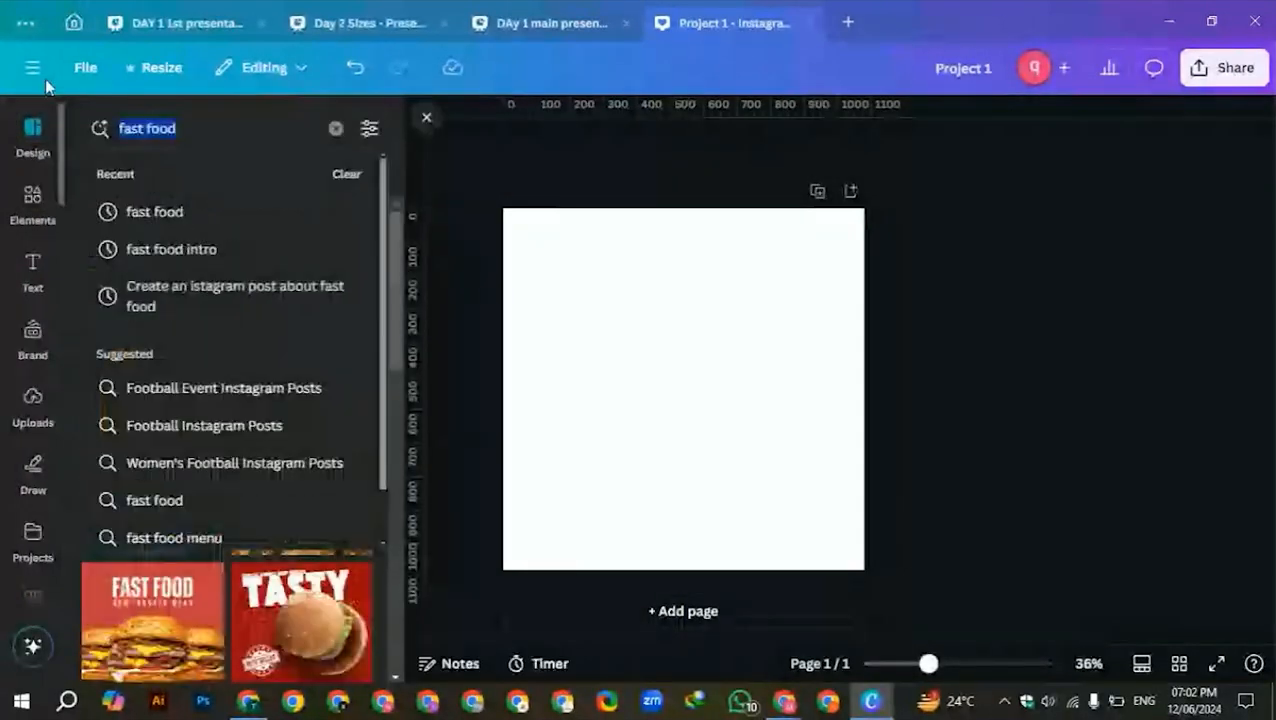
type("coming so")
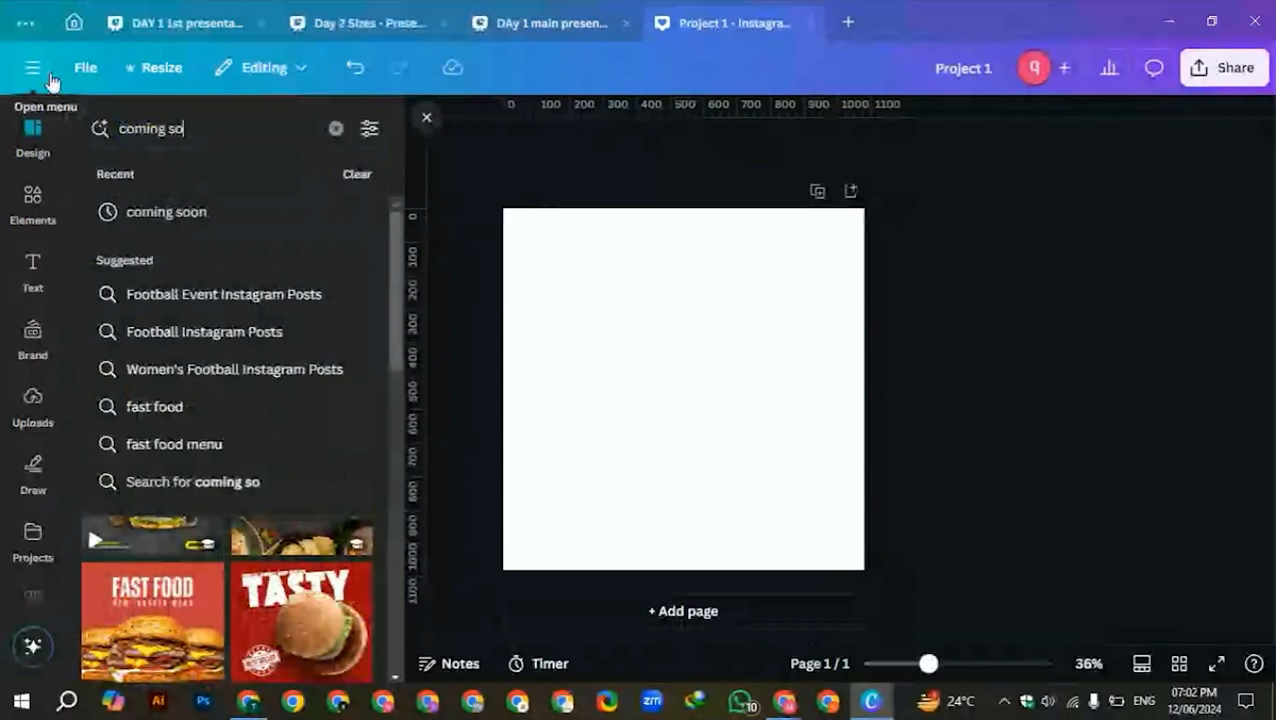
type("on")
key("Return")
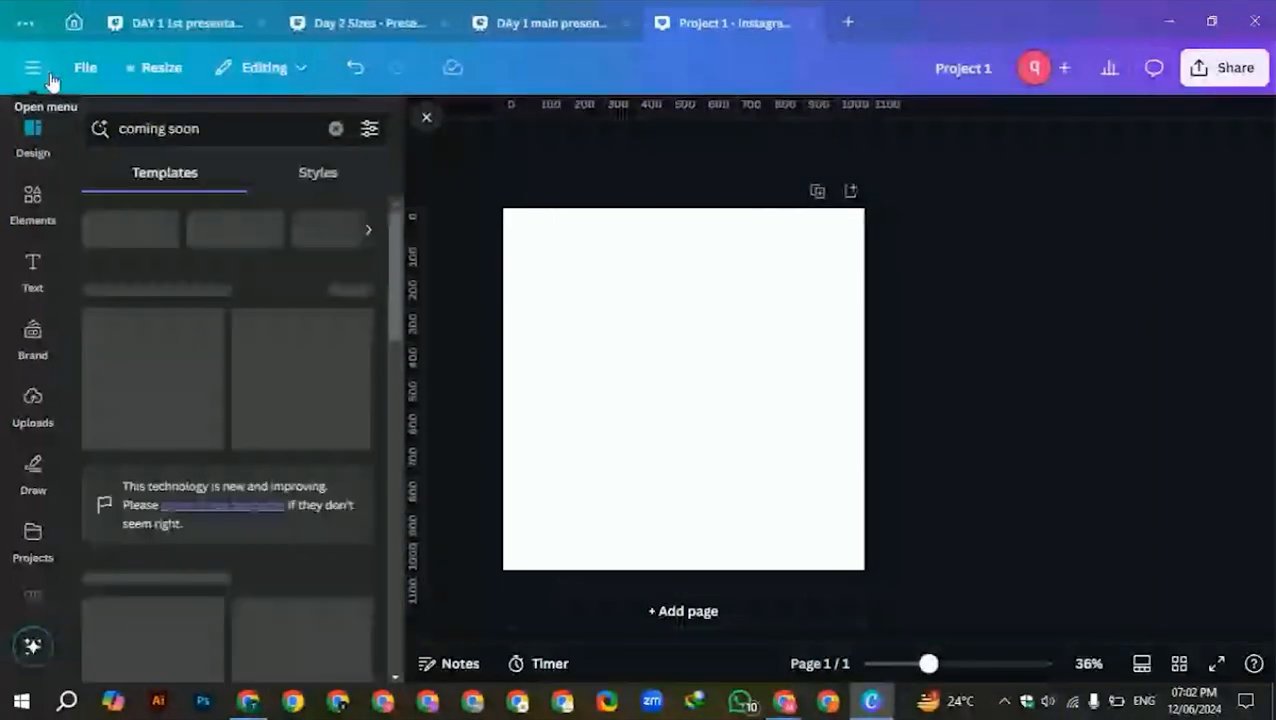
scroll(215, 325, "down", 2)
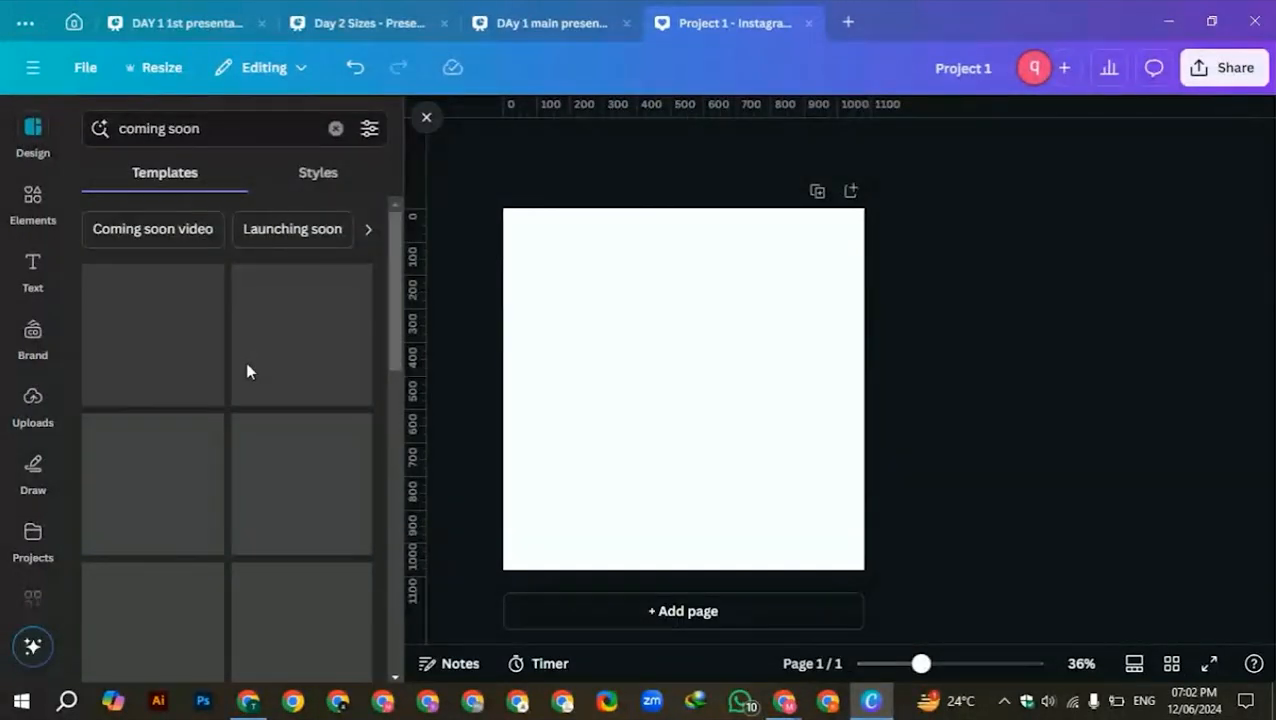
scroll(270, 378, "down", 2)
scroll(273, 378, "down", 2)
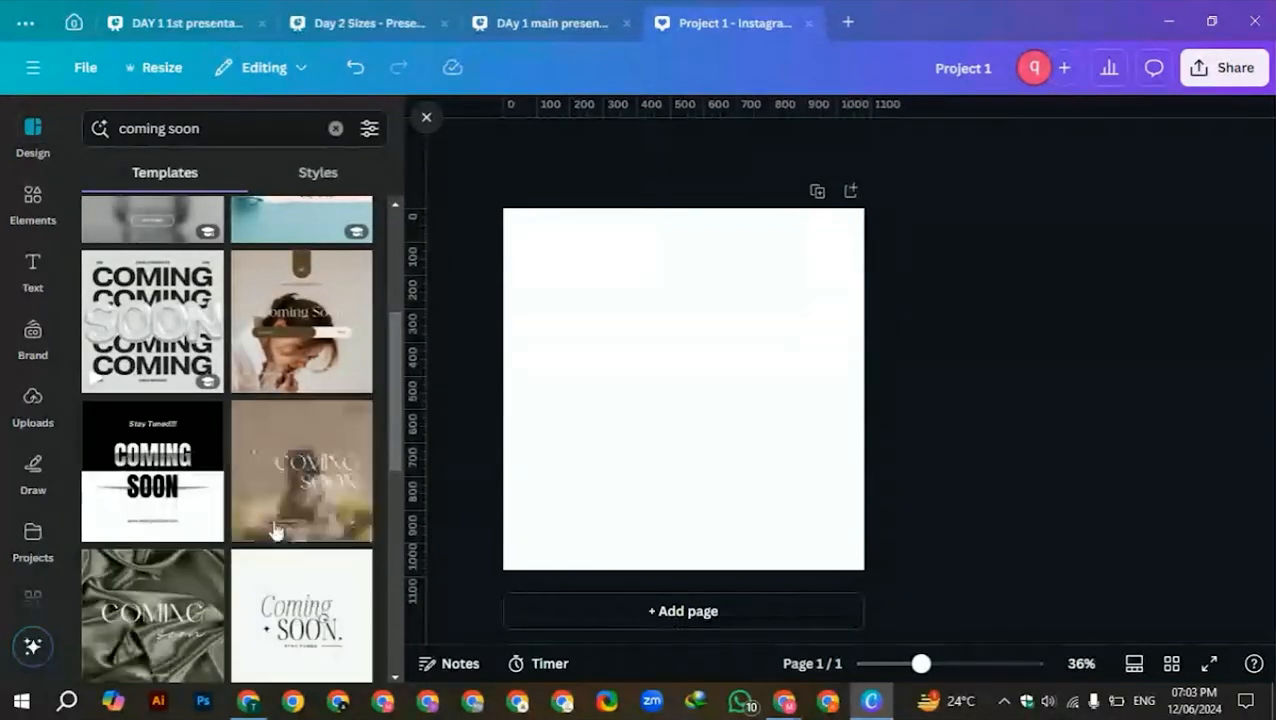
scroll(270, 524, "down", 2)
scroll(280, 523, "down", 2)
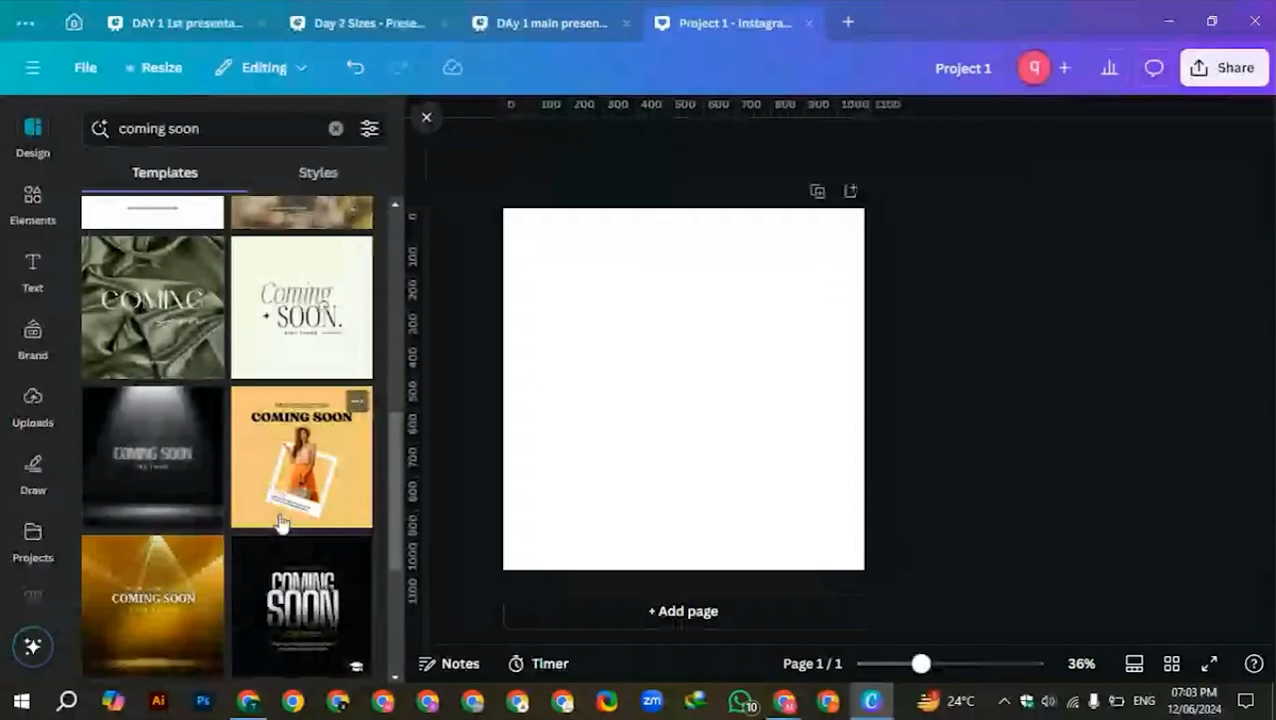
left_click(305, 338)
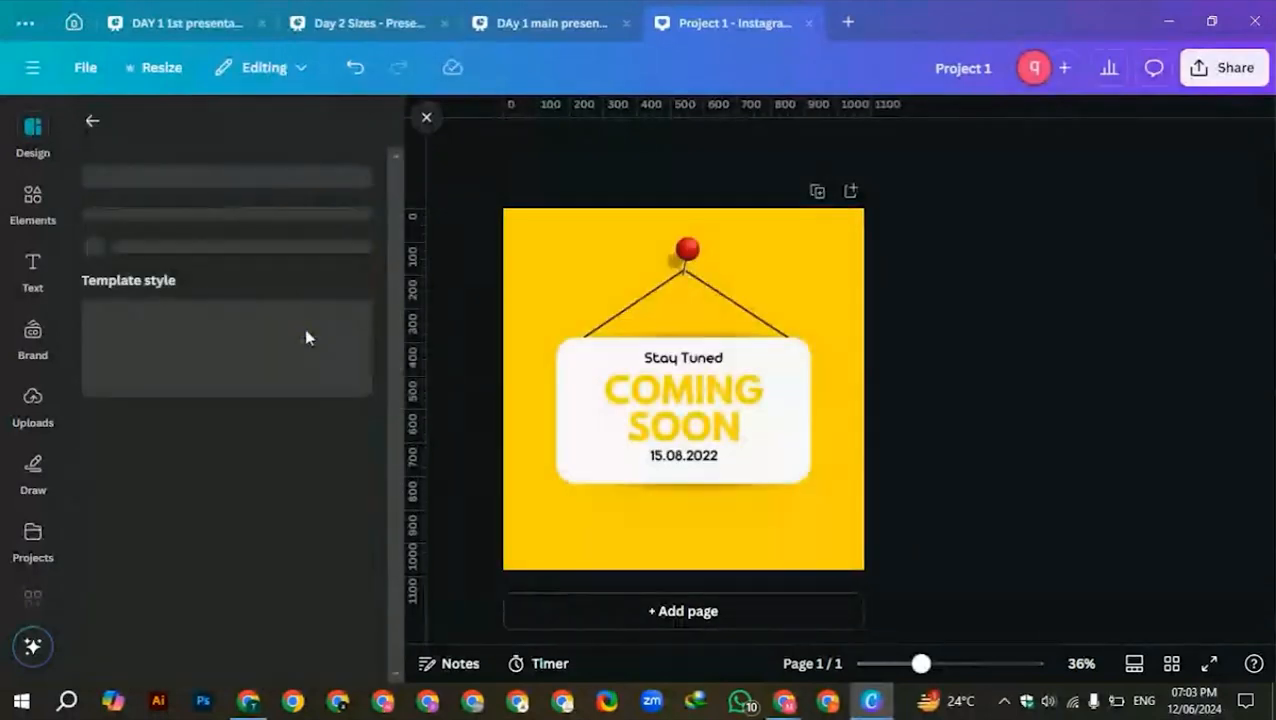
Step: Close the style panel and move COMING SOON to the top of the layer list
left_click(426, 121)
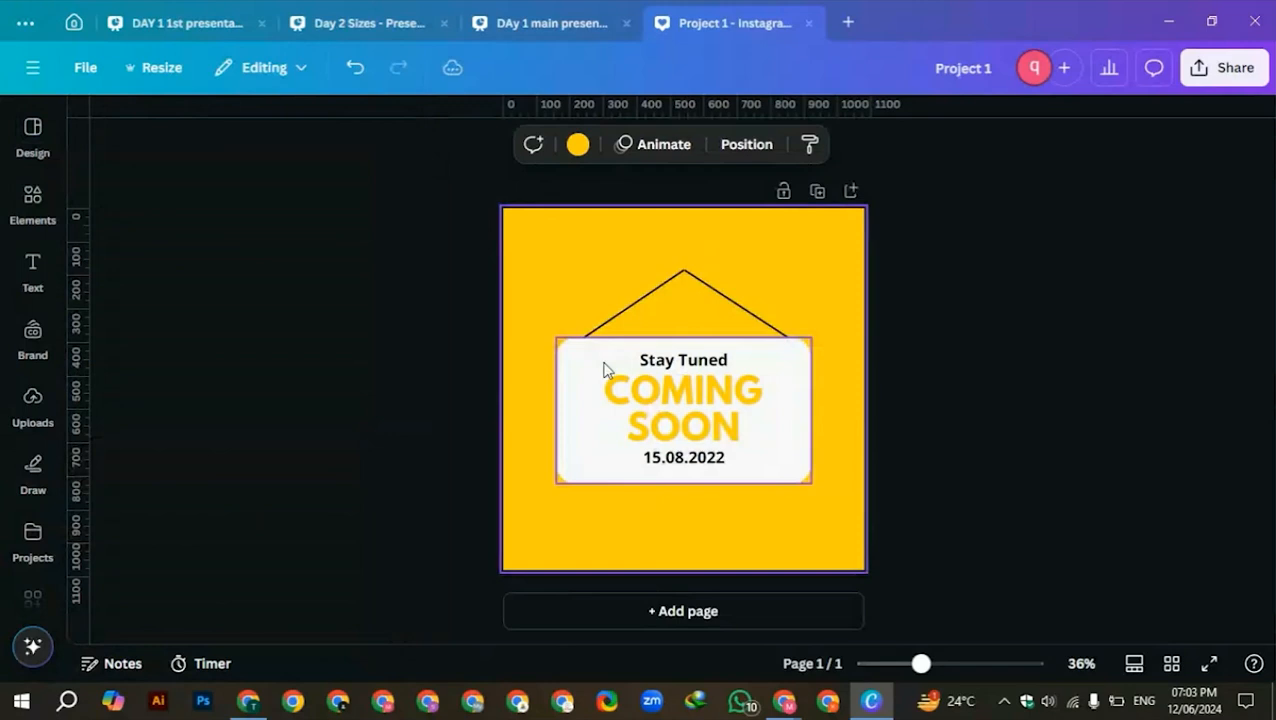
right_click(573, 374)
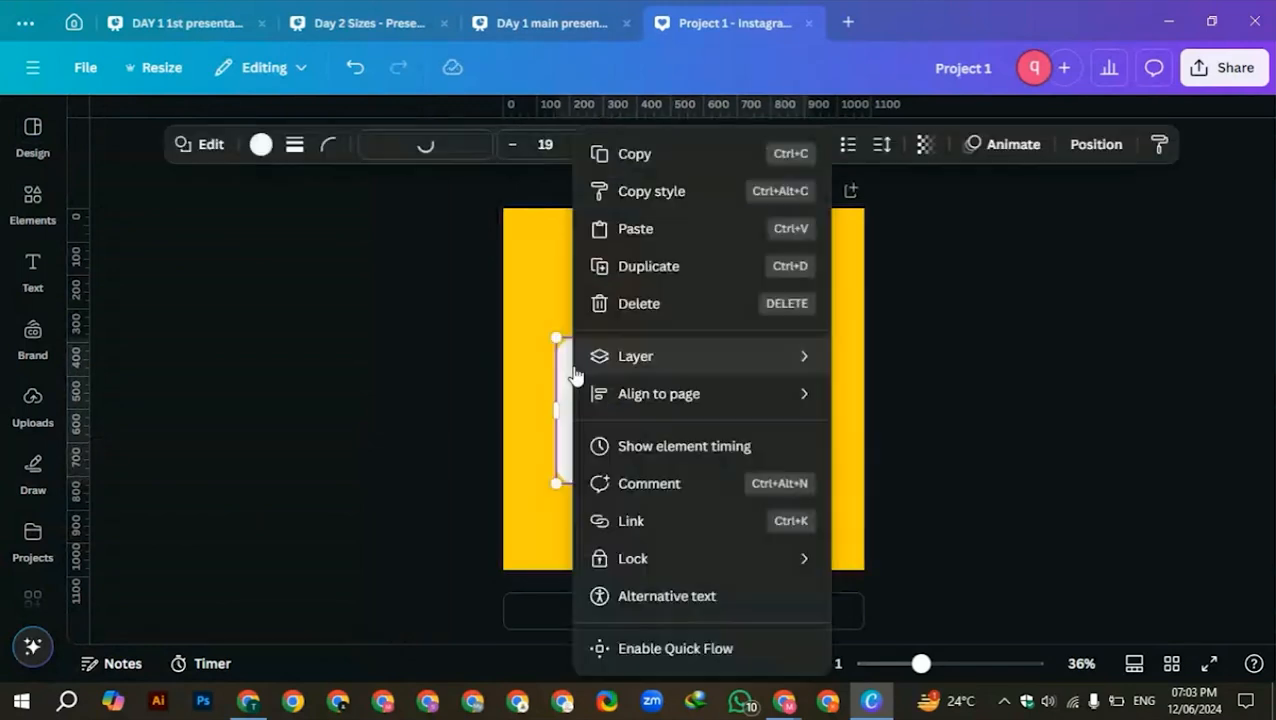
mouse_move(609, 370)
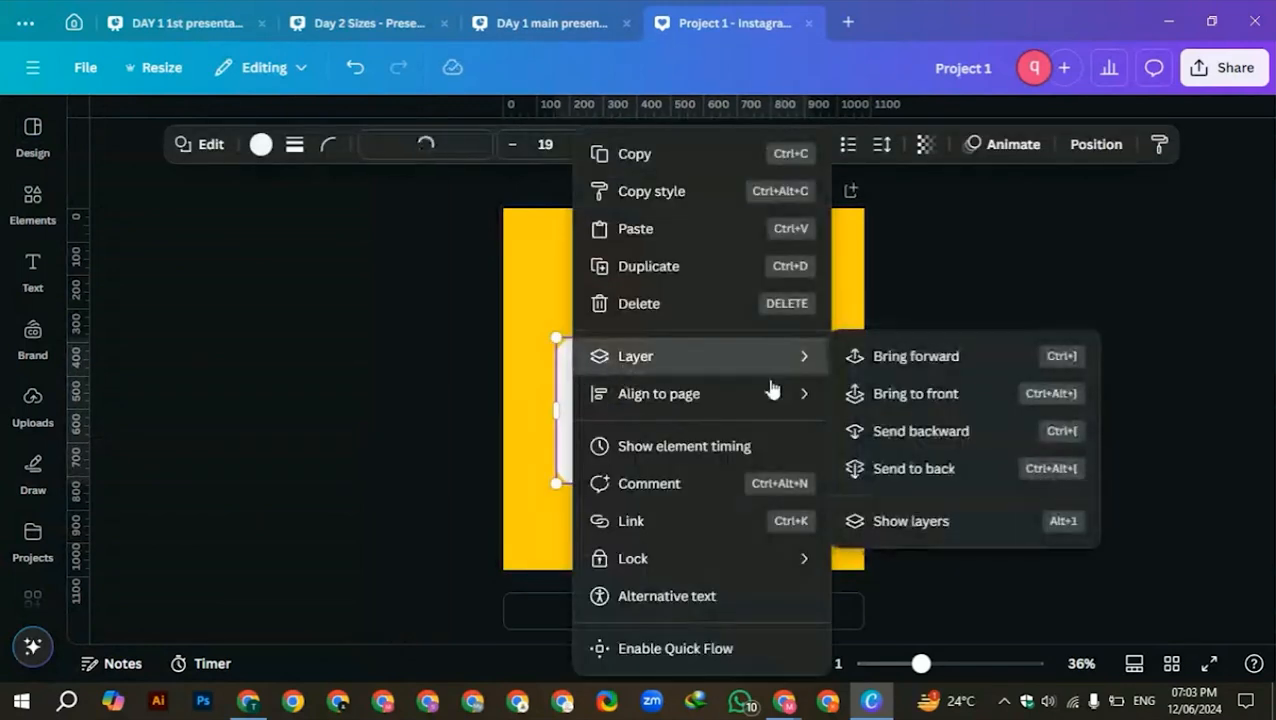
left_click(949, 530)
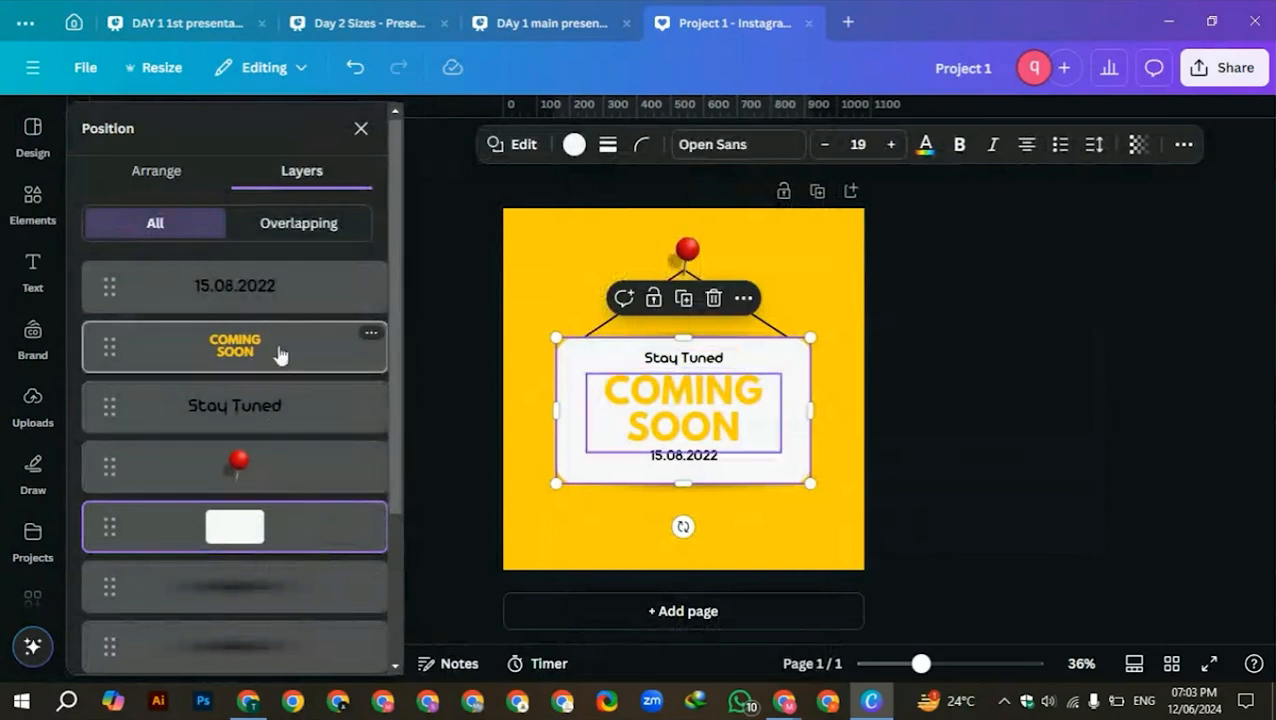
left_click_drag(279, 356, 283, 285)
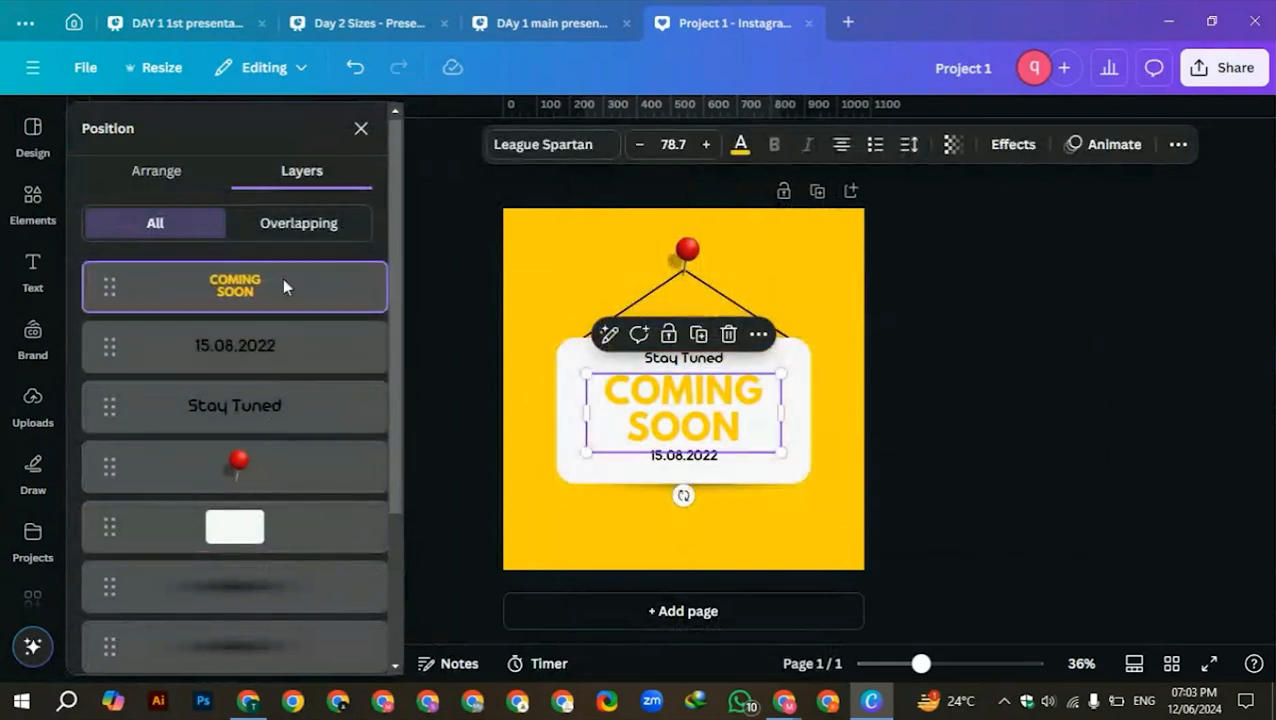
left_click(279, 345)
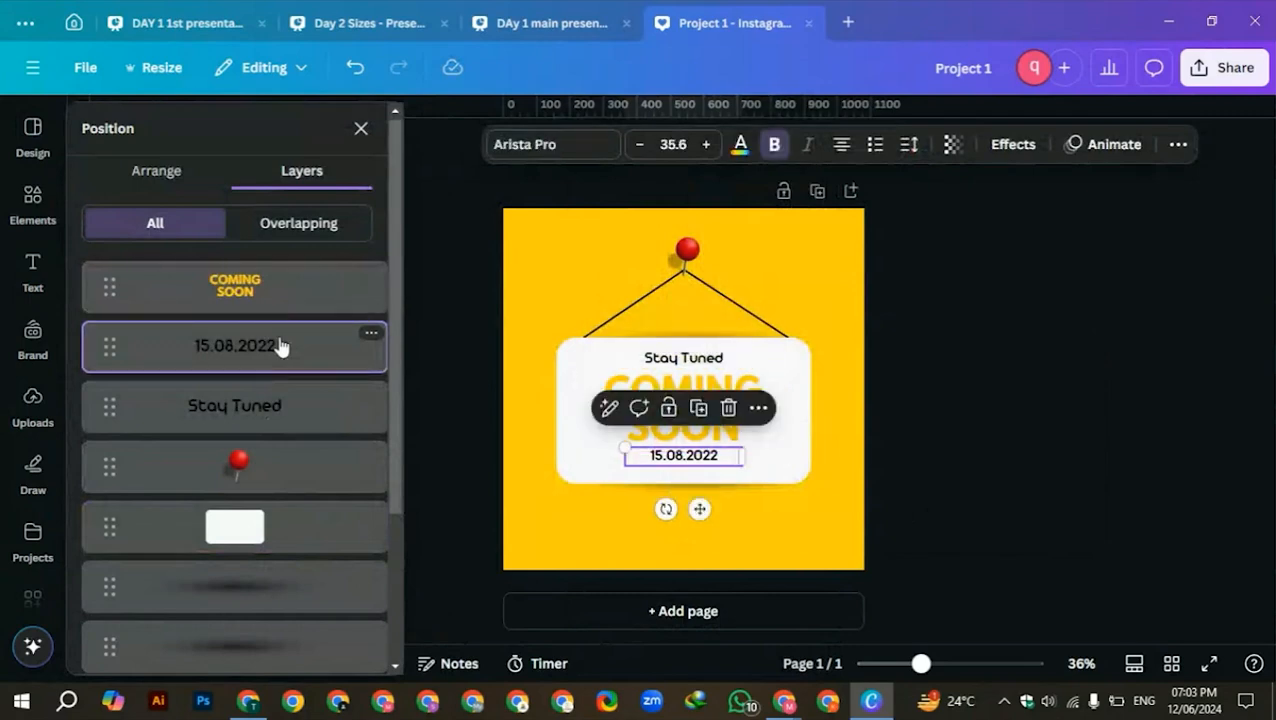
left_click(280, 405)
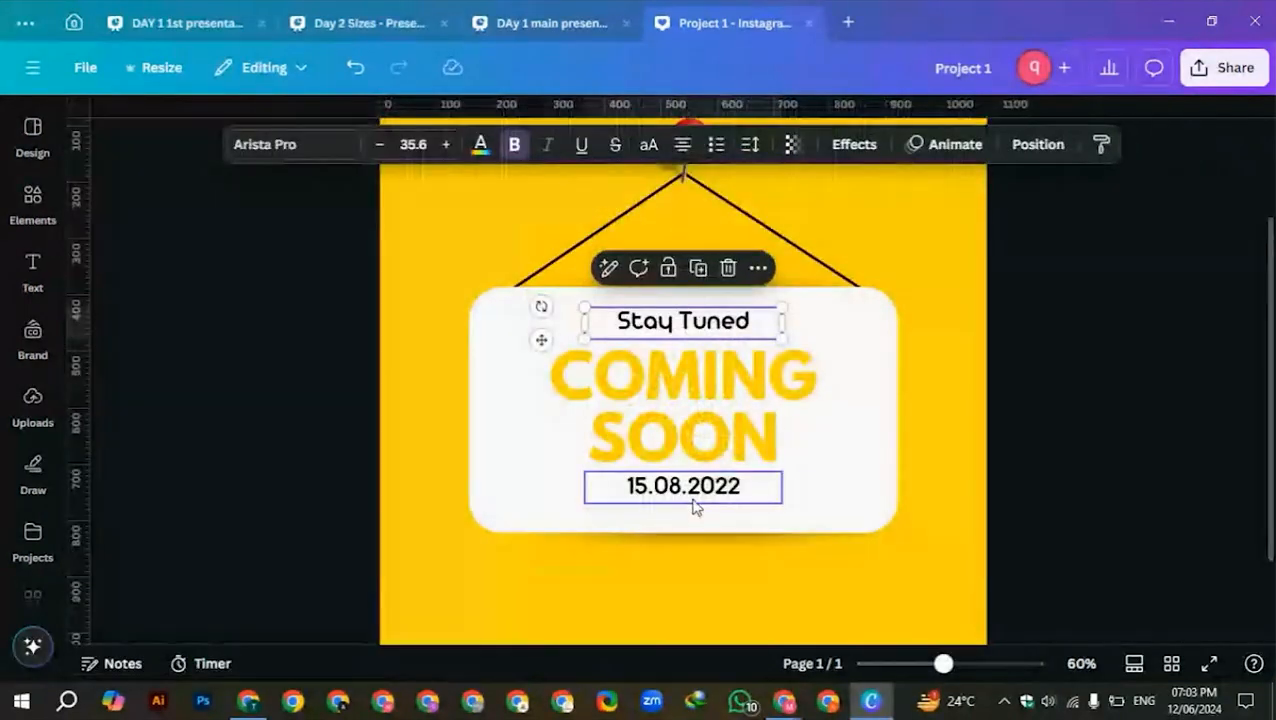
Step: Nudge Stay Tuned slightly lower and delete the 15.08.2022 date text
left_click(694, 496)
mouse_move(694, 492)
left_mouse_down()
mouse_move(694, 466)
mouse_move(695, 490)
left_mouse_up()
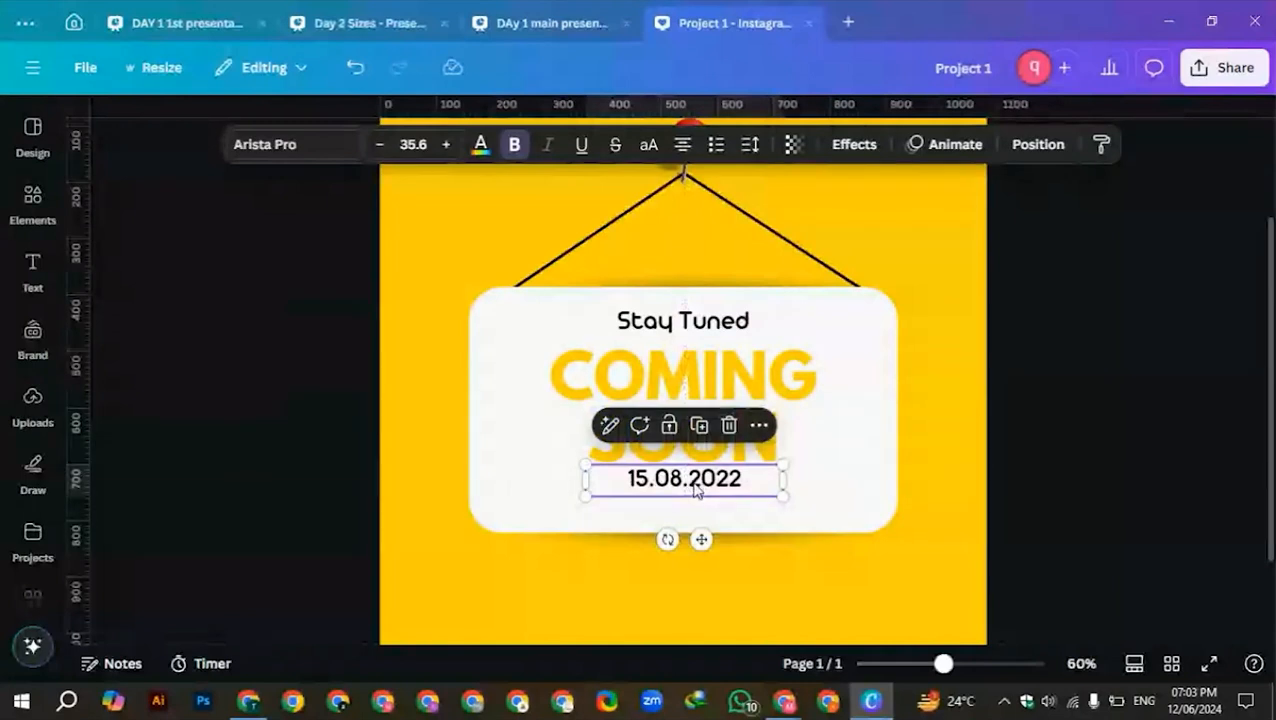
mouse_move(700, 480)
left_mouse_down()
mouse_move(700, 464)
mouse_move(701, 477)
left_mouse_up()
mouse_move(718, 322)
left_mouse_down()
mouse_move(718, 358)
mouse_move(716, 333)
left_mouse_up()
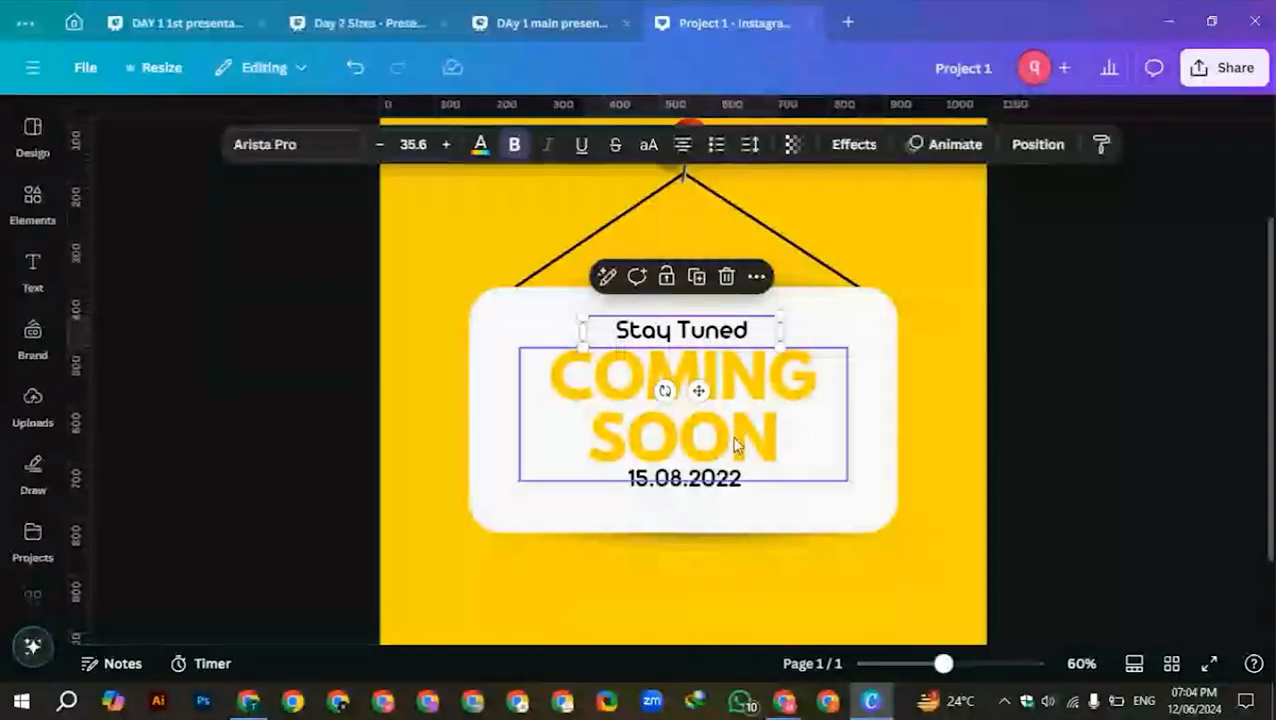
scroll(735, 446, "down", 1)
left_click_drag(715, 468, 530, 468)
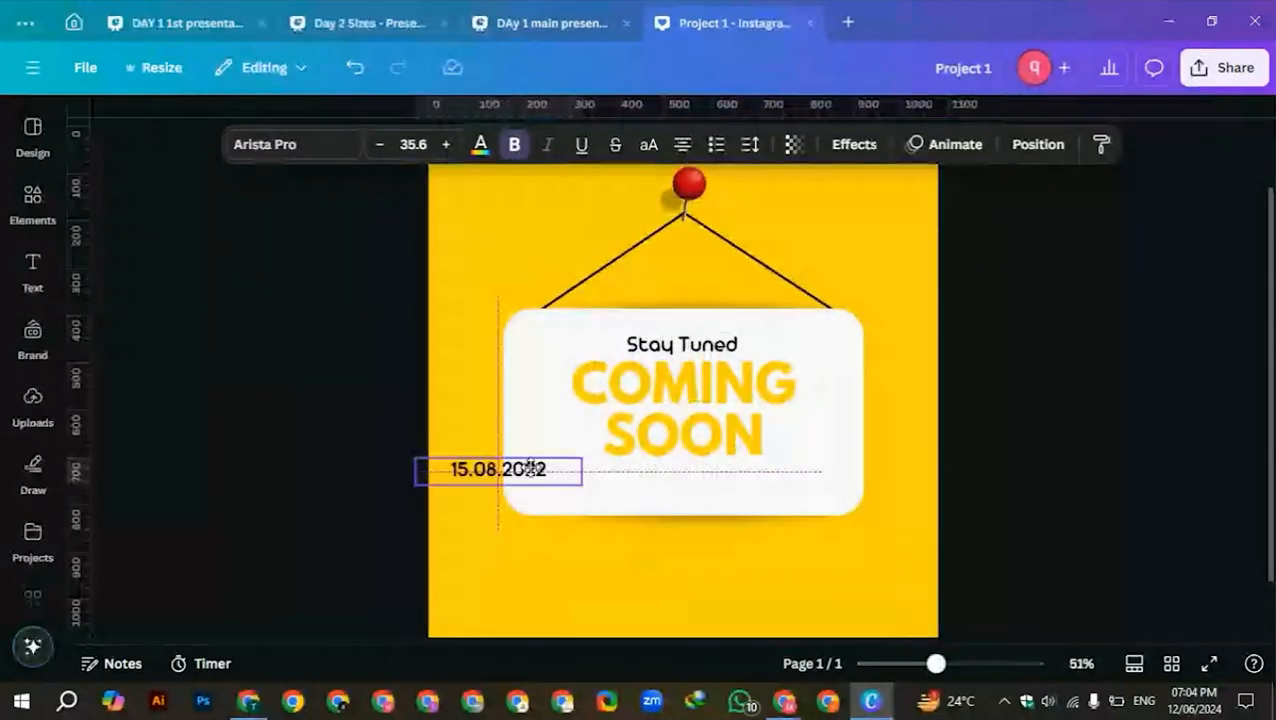
key("Delete")
scroll(701, 430, "down", 1)
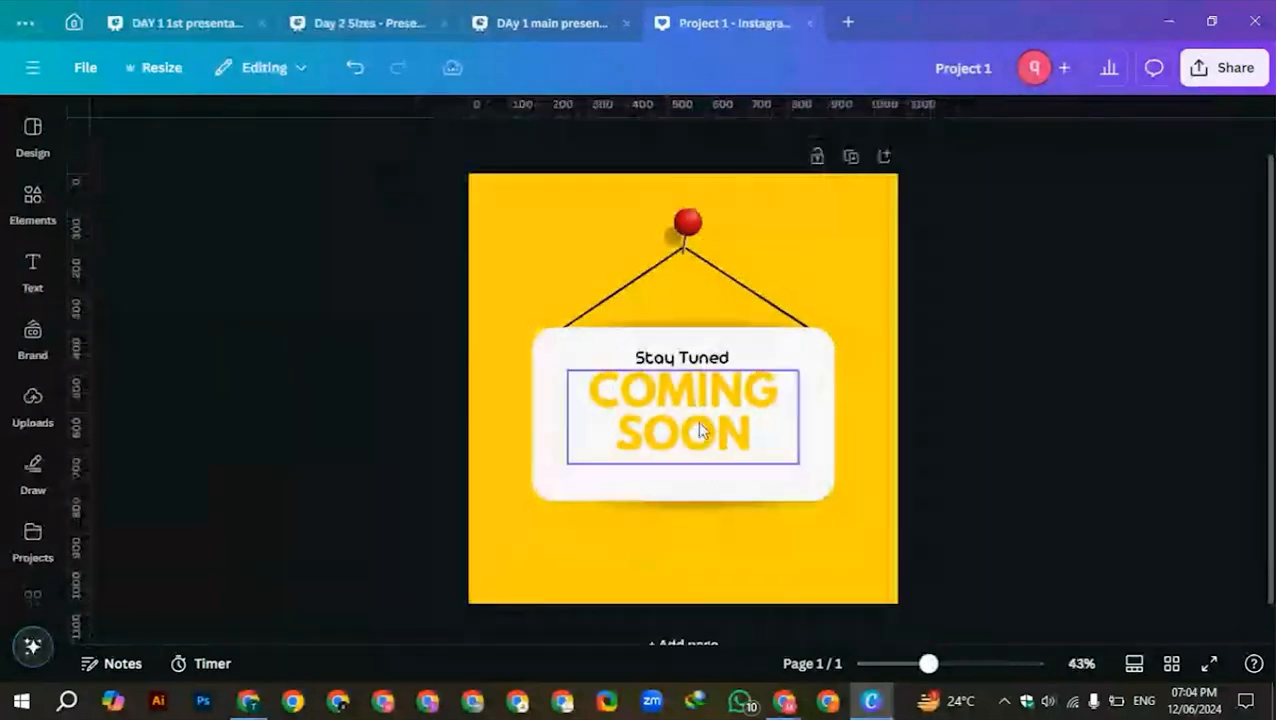
Step: Search Elements for 'facebook logo' and open the Brandfetch Logo app
left_click(33, 212)
left_click(248, 127)
type("fa")
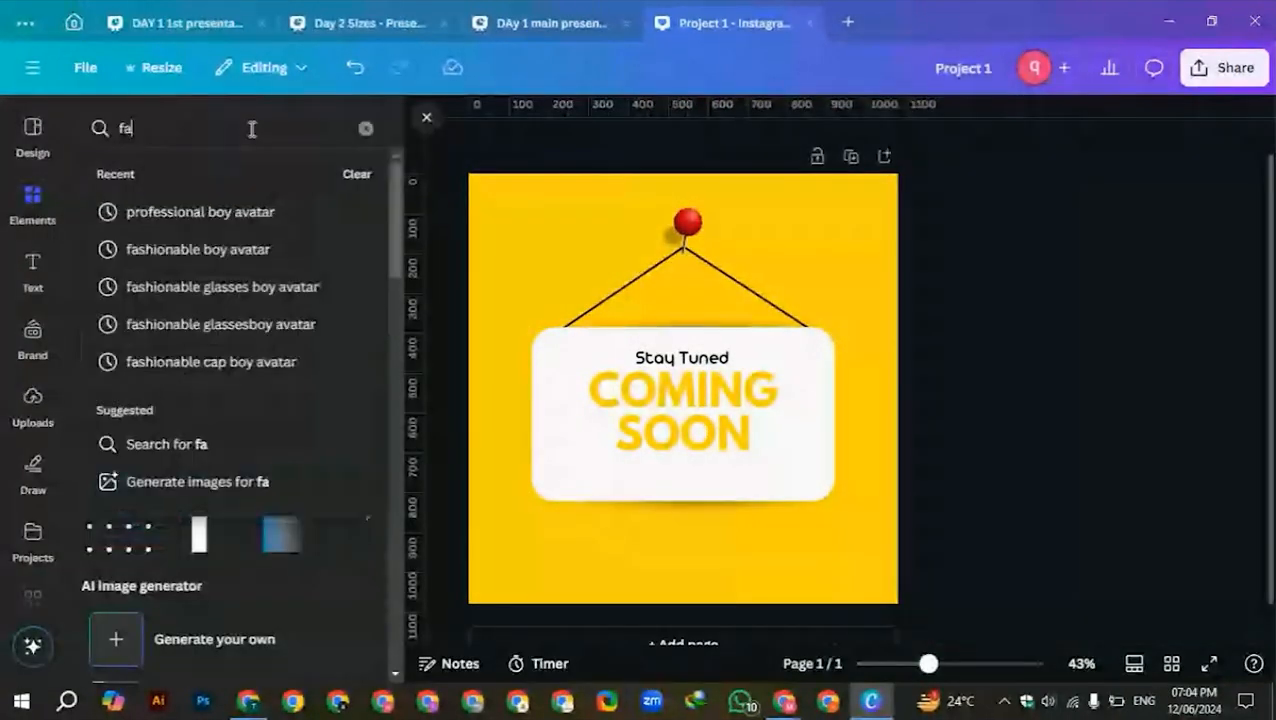
type("cebook logo")
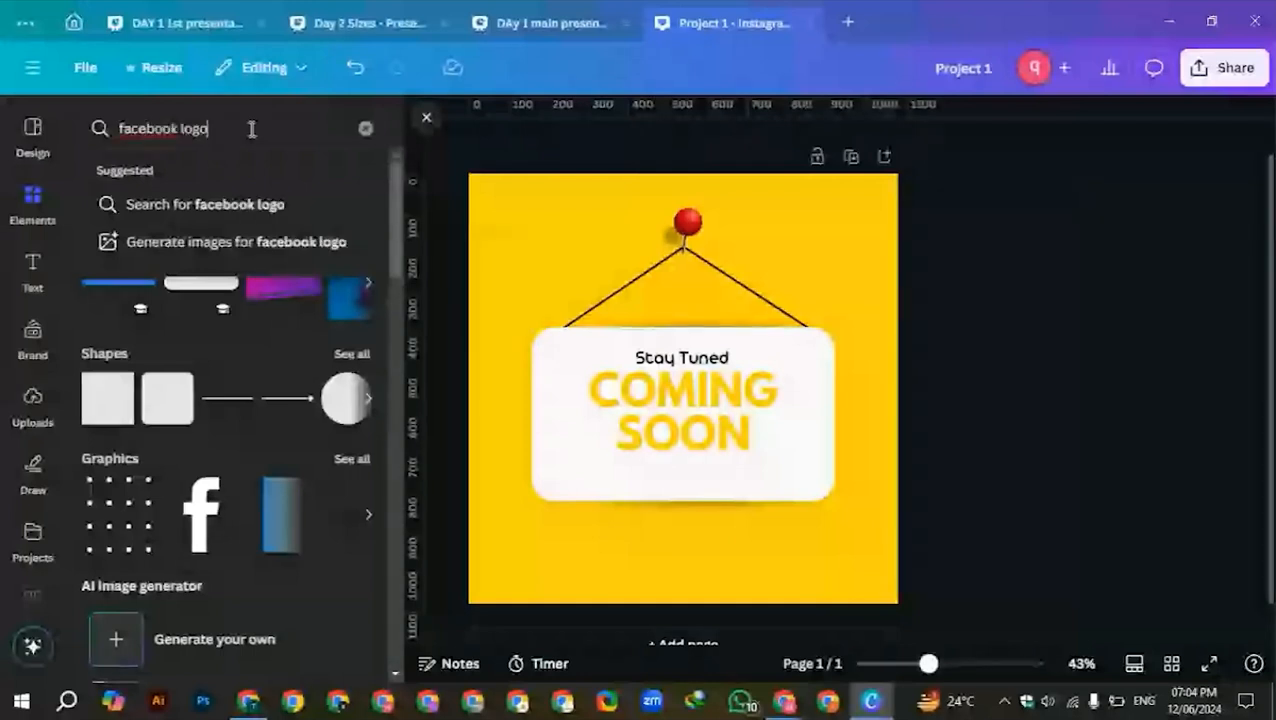
key("Return")
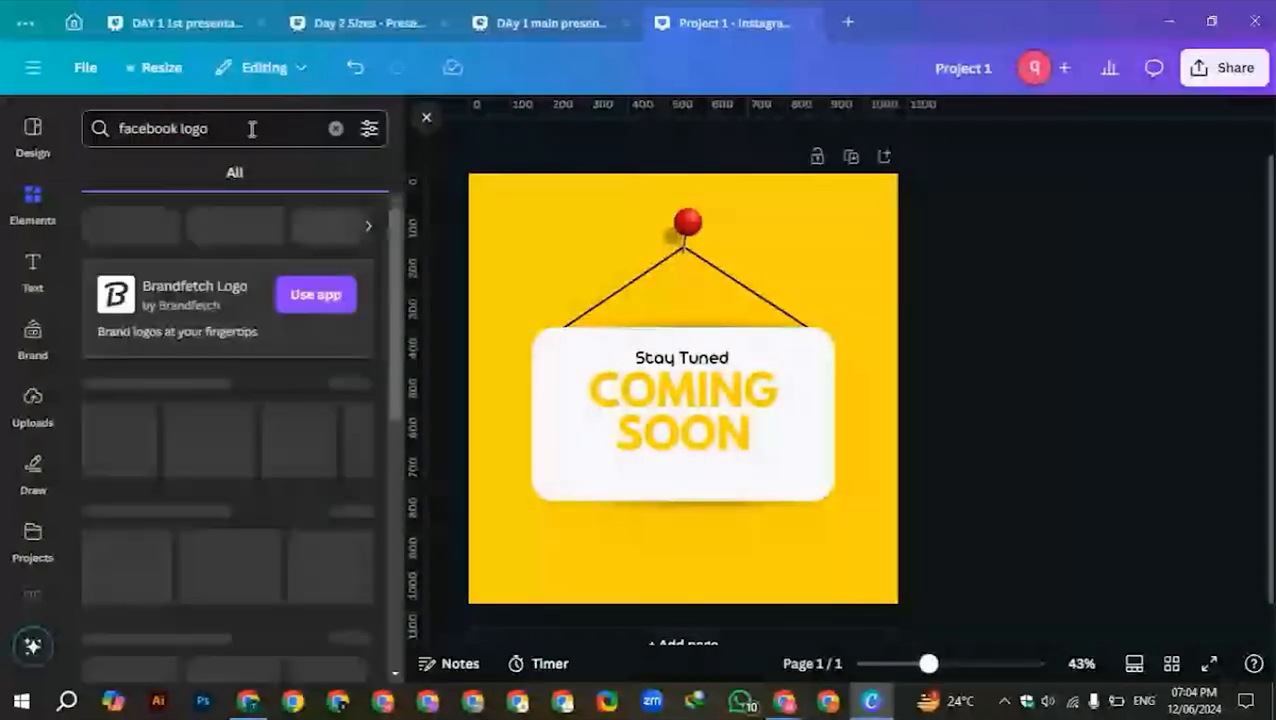
scroll(200, 466, "down", 2)
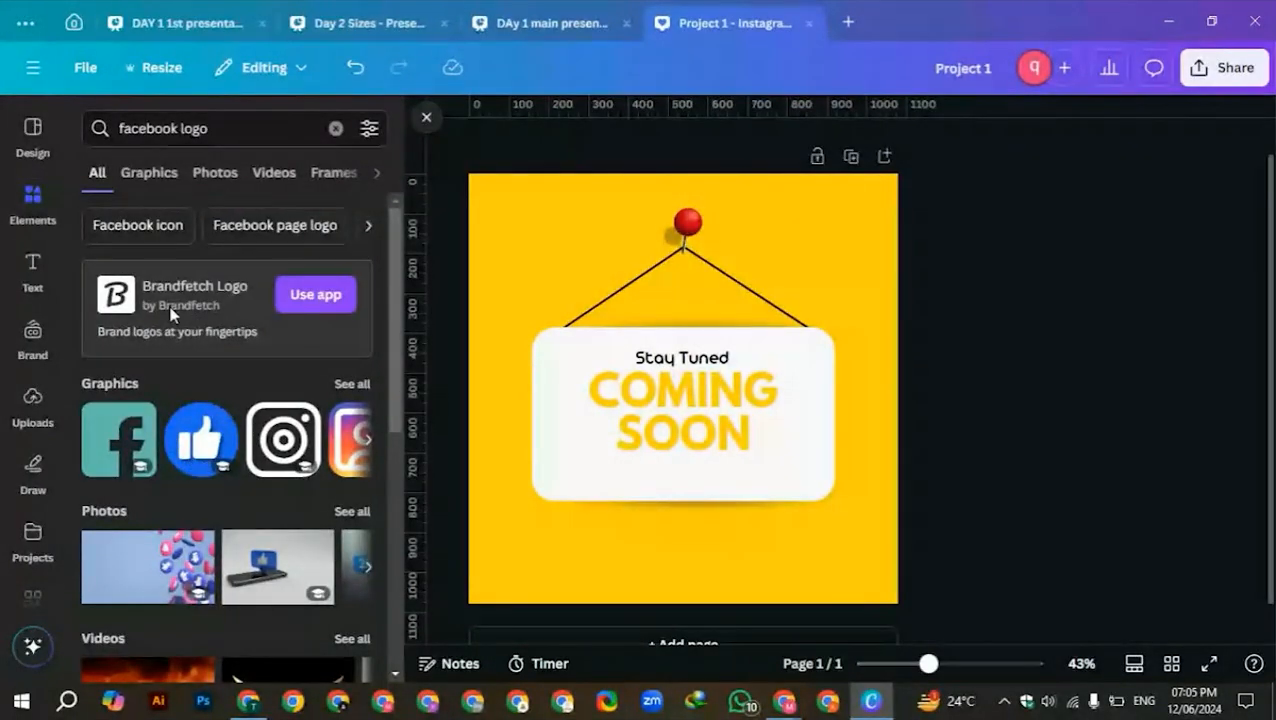
left_click(310, 300)
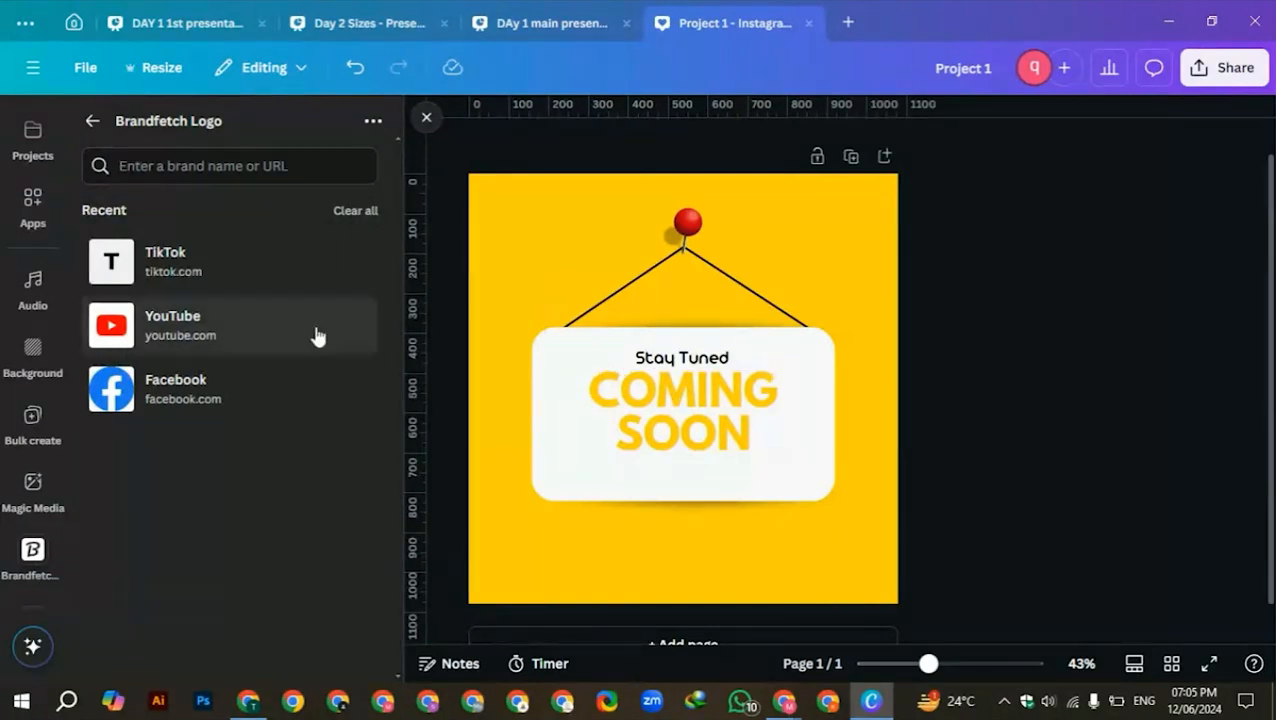
Step: Add the circular blue Facebook logo from Brandfetch, then show the Windows desktop and quick settings
left_click(250, 172)
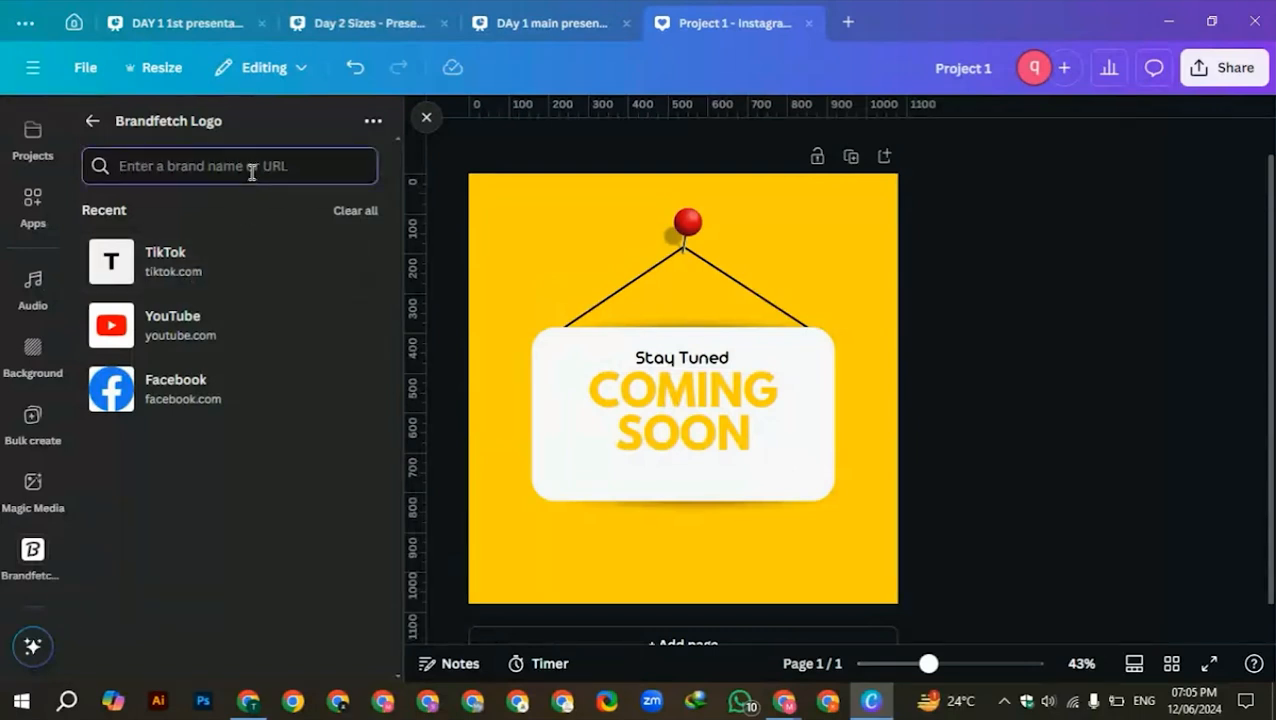
left_click(220, 400)
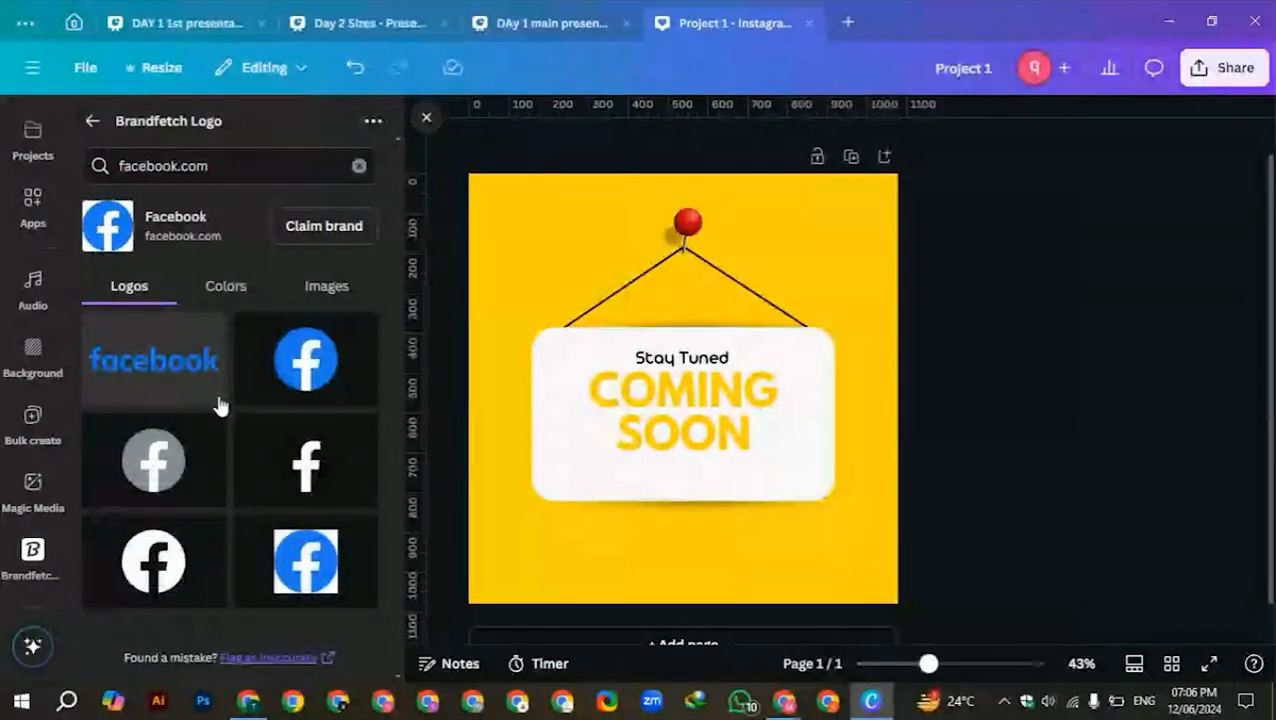
left_click(308, 355)
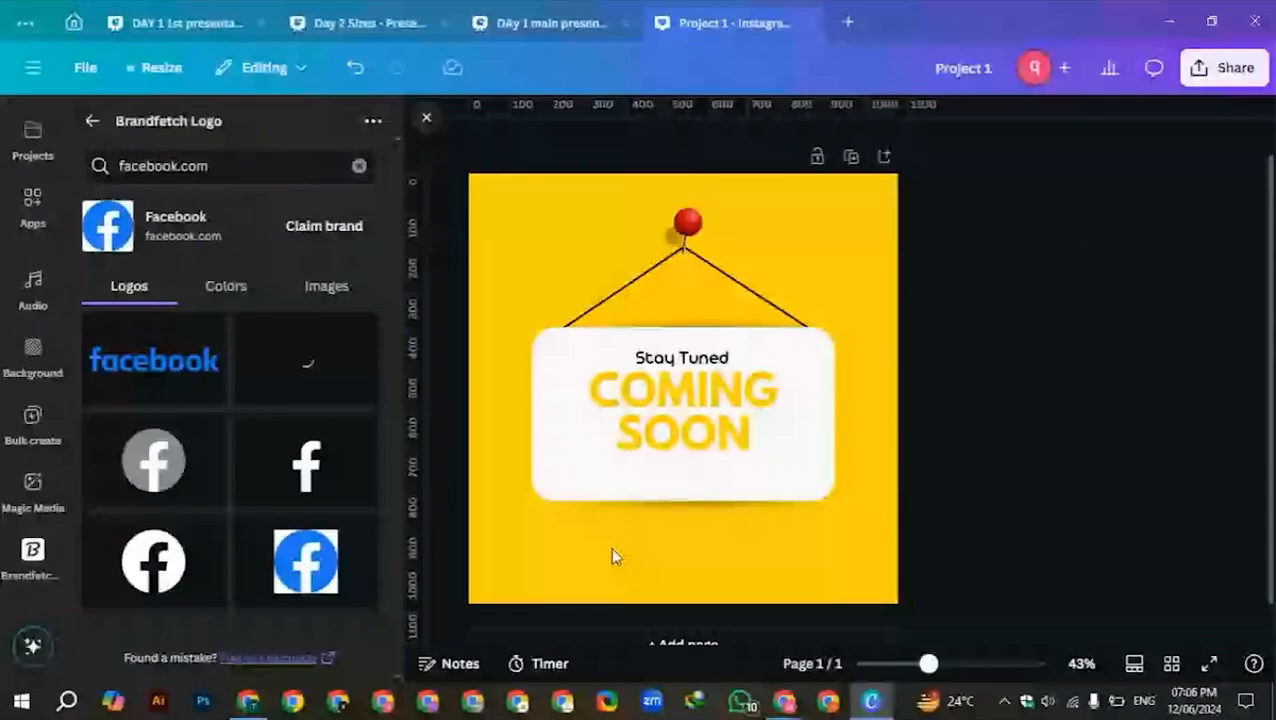
left_click(1270, 703)
left_click(1247, 705)
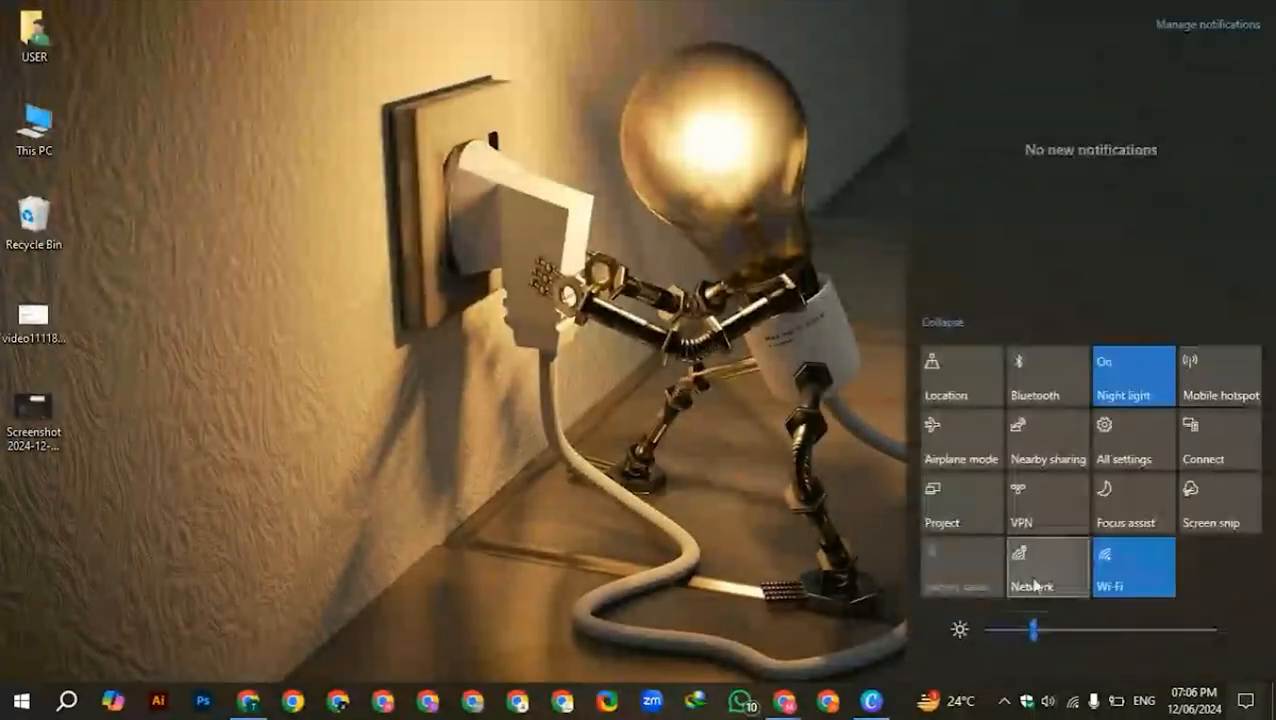
Step: Open the list of available Wi-Fi networks from quick settings
left_click(1036, 585)
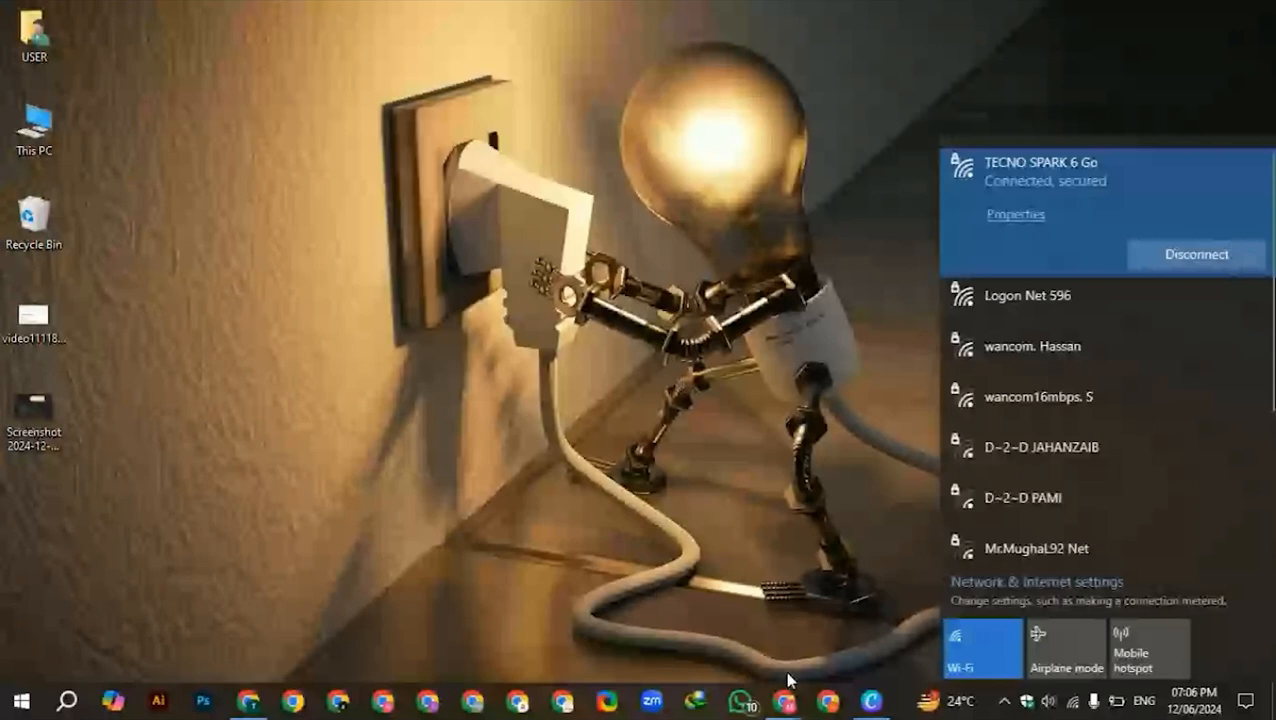
Step: Restore Canva and shrink the Facebook logo to a small icon below the sign
left_click(871, 700)
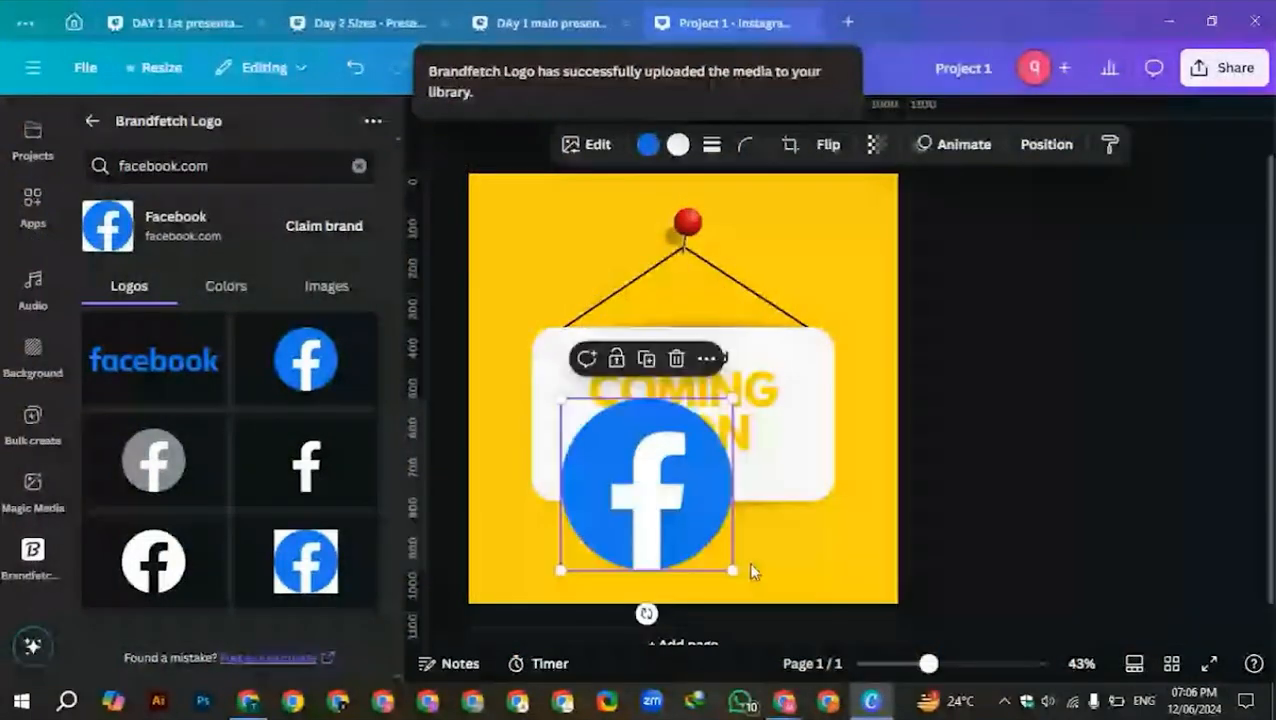
left_click_drag(734, 570, 638, 534)
left_click(93, 125)
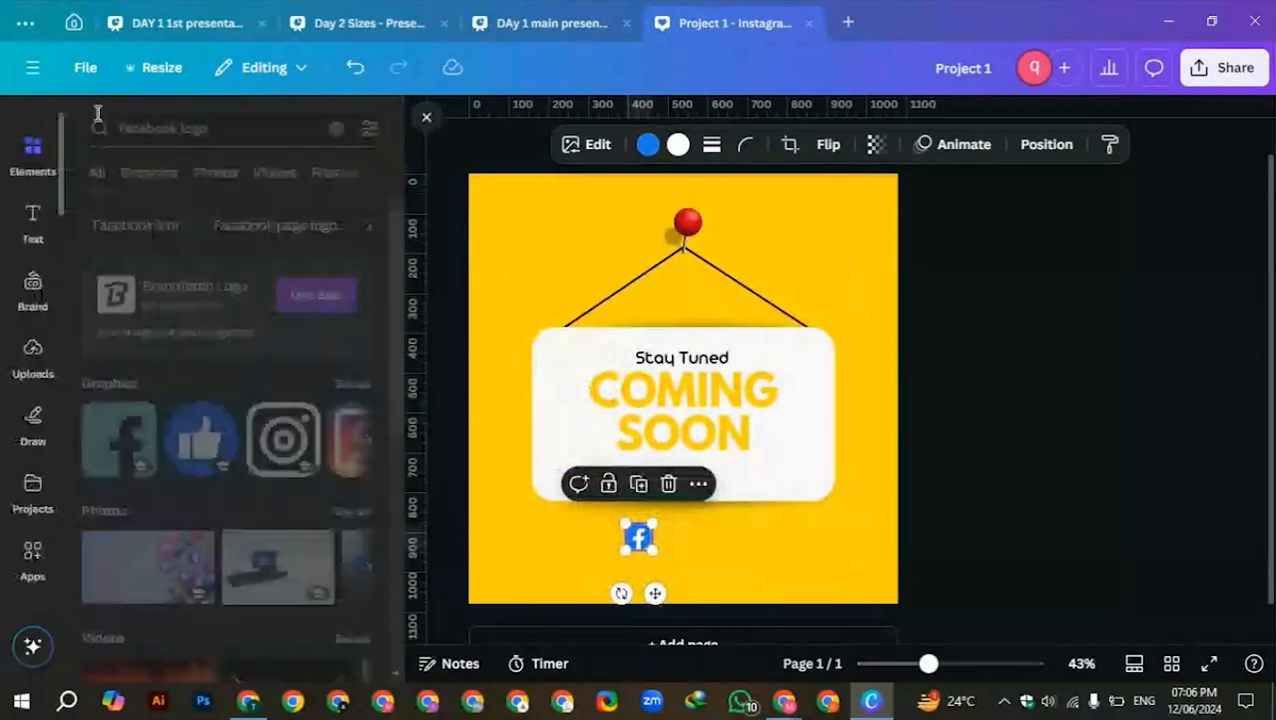
left_click(296, 303)
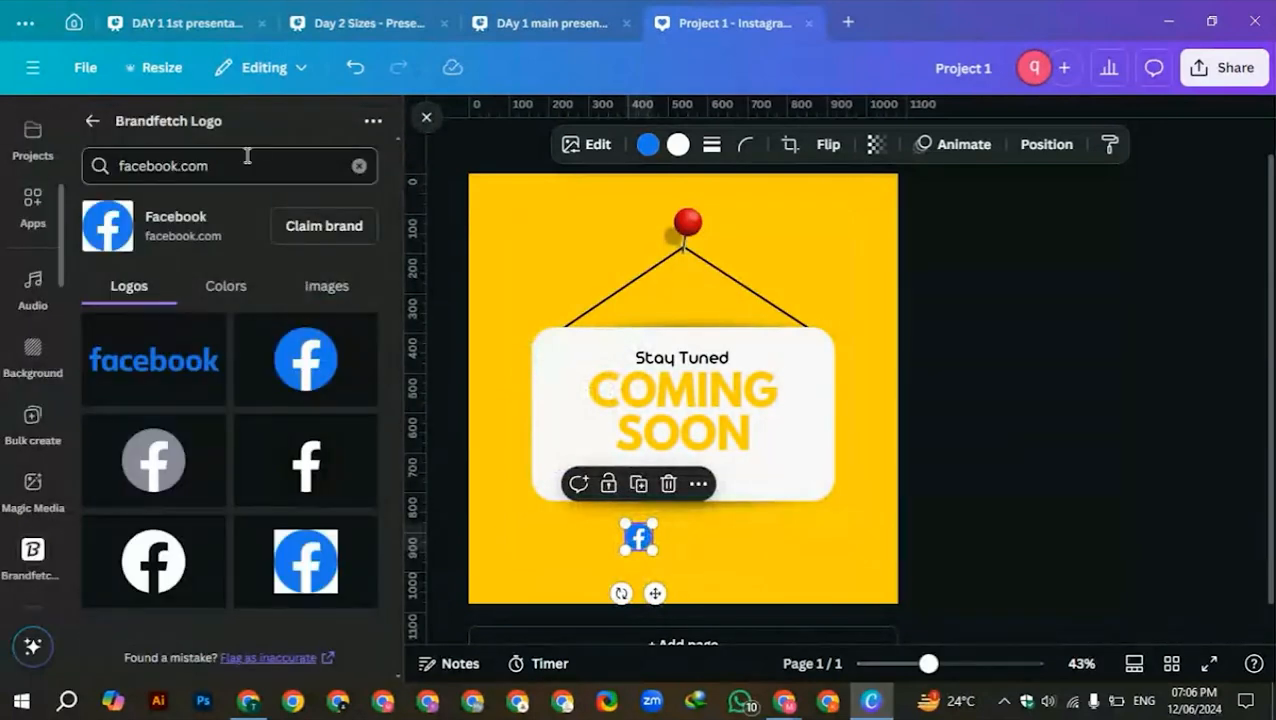
Step: Add Brandfetch's red YouTube play logo, sized small beside the Facebook icon, then start searching 'tik'
left_click_drag(236, 164, 20, 162)
type("youtube")
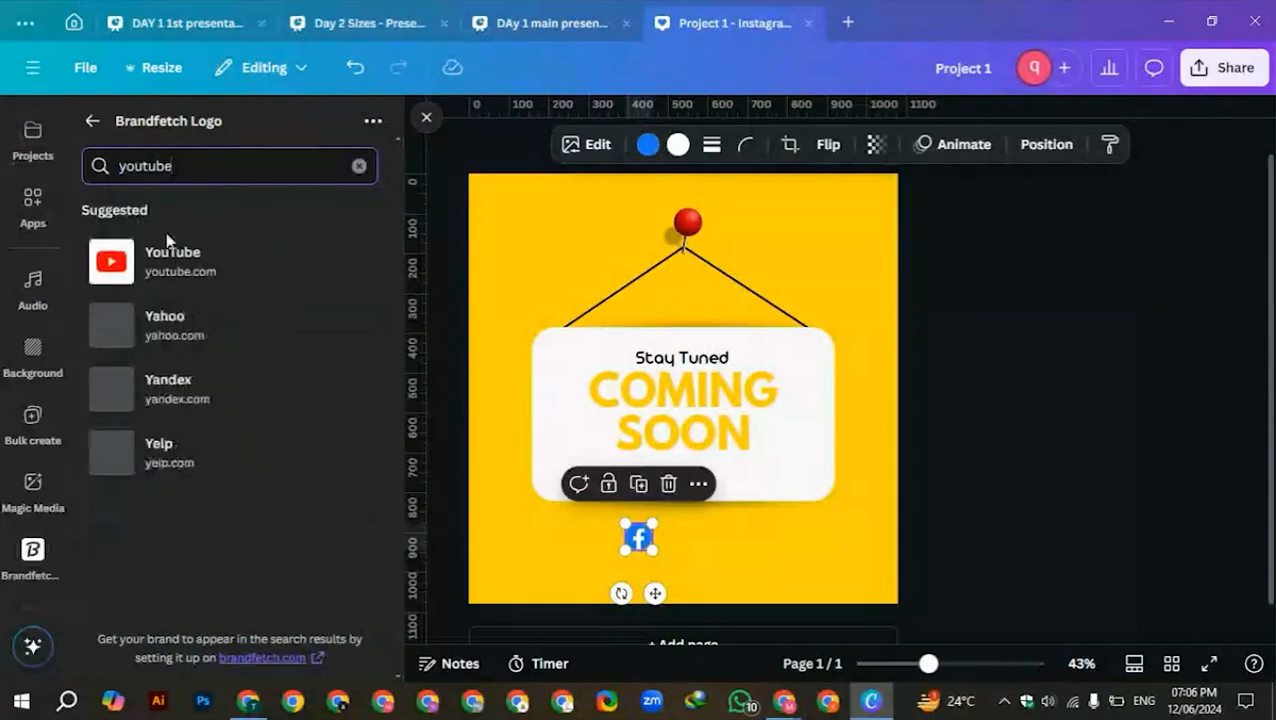
left_click(189, 255)
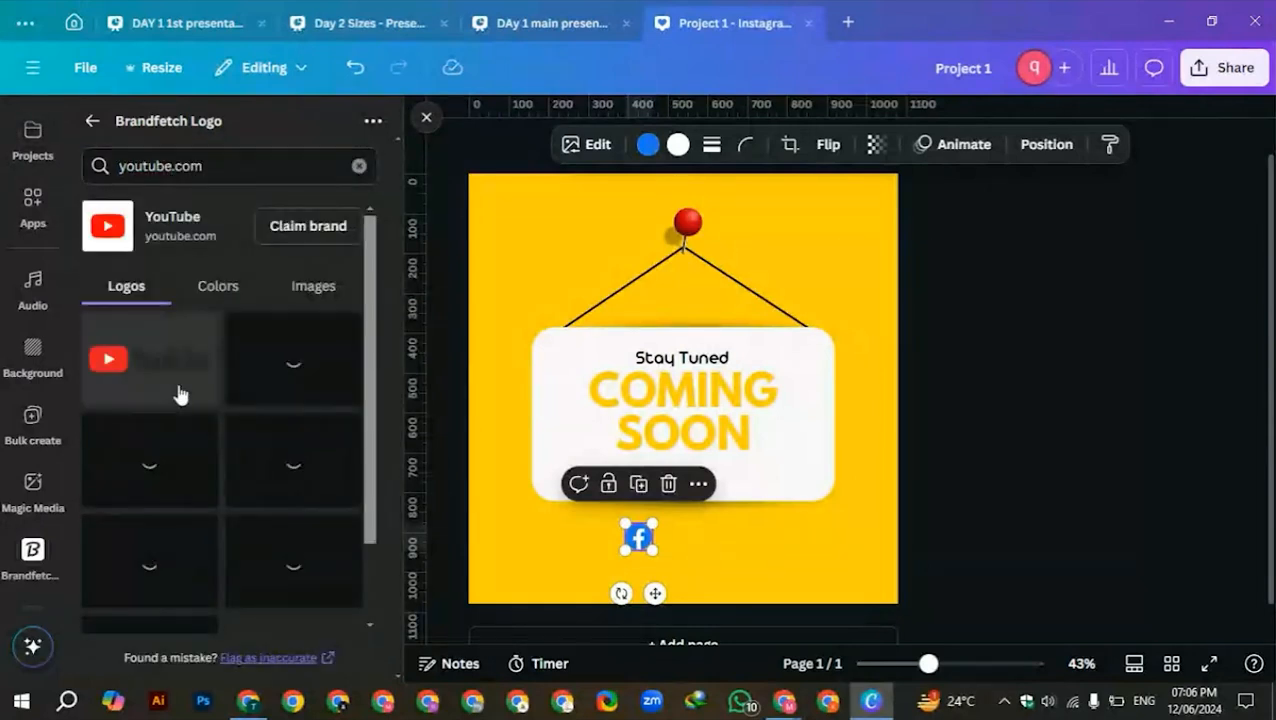
scroll(220, 373, "down", 1)
scroll(220, 373, "down", 1)
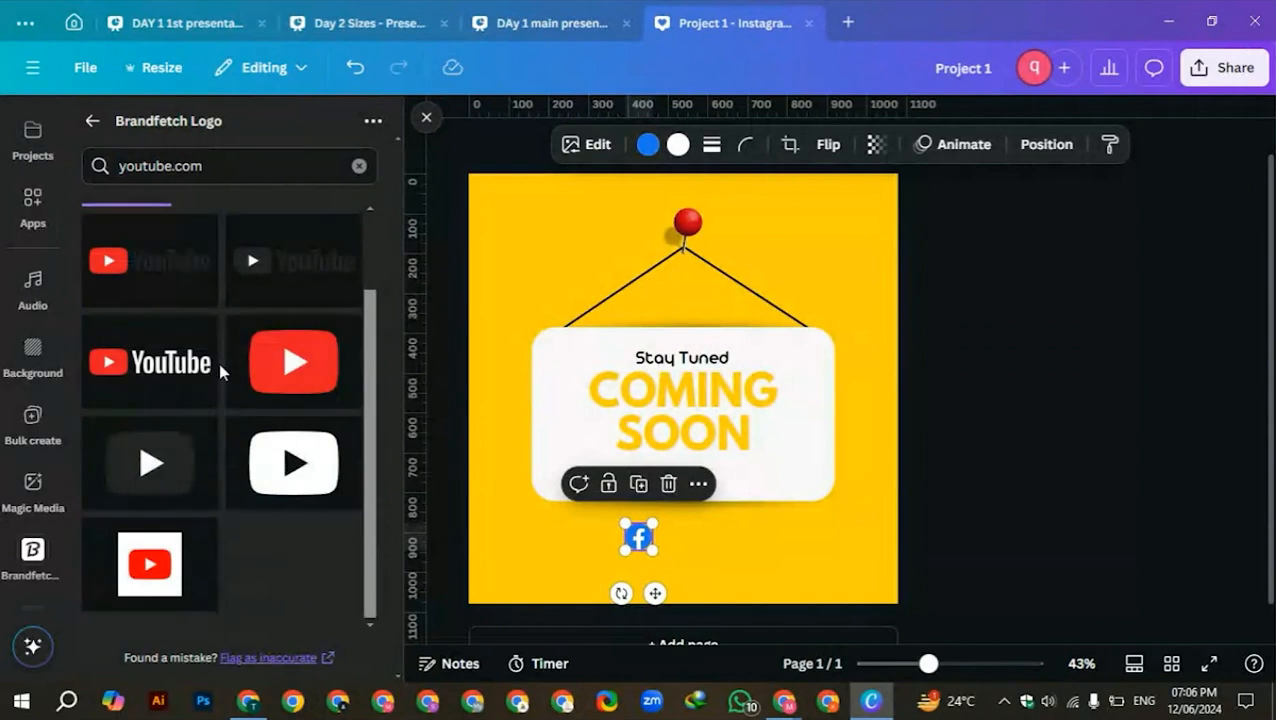
left_click(280, 362)
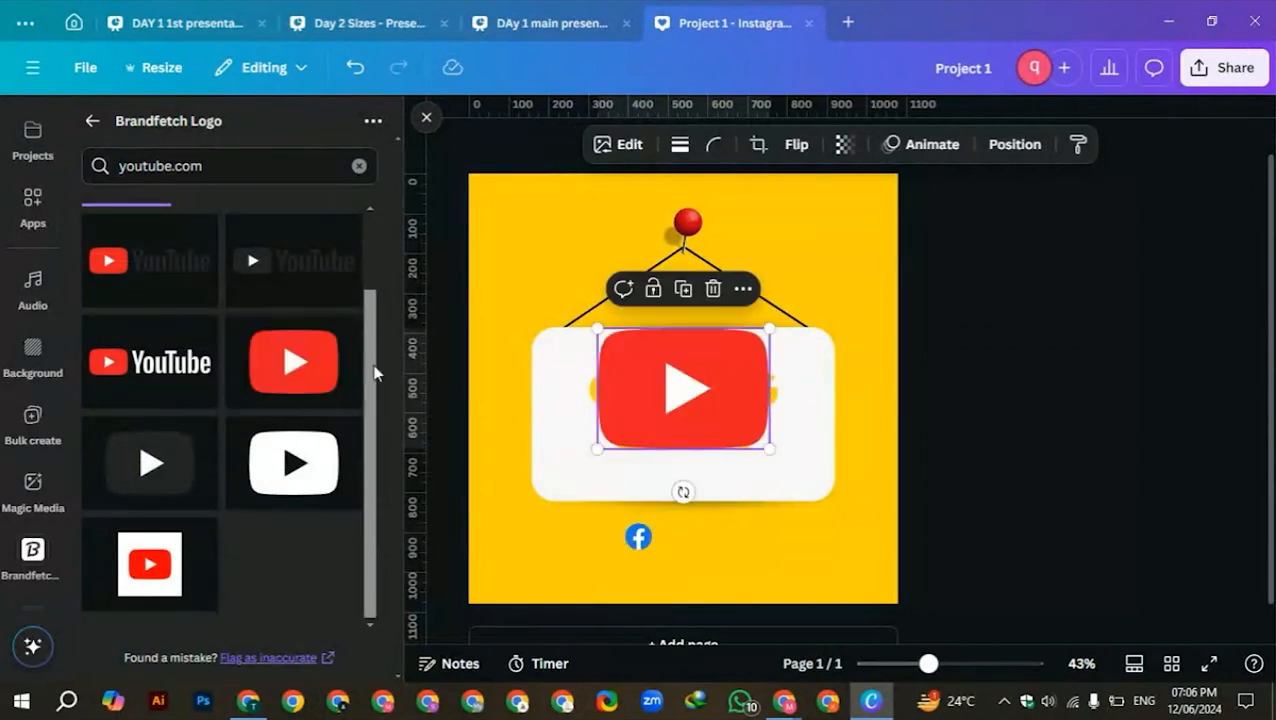
left_click_drag(640, 403, 683, 548)
left_click_drag(641, 477, 672, 540)
left_click_drag(199, 166, 5, 166)
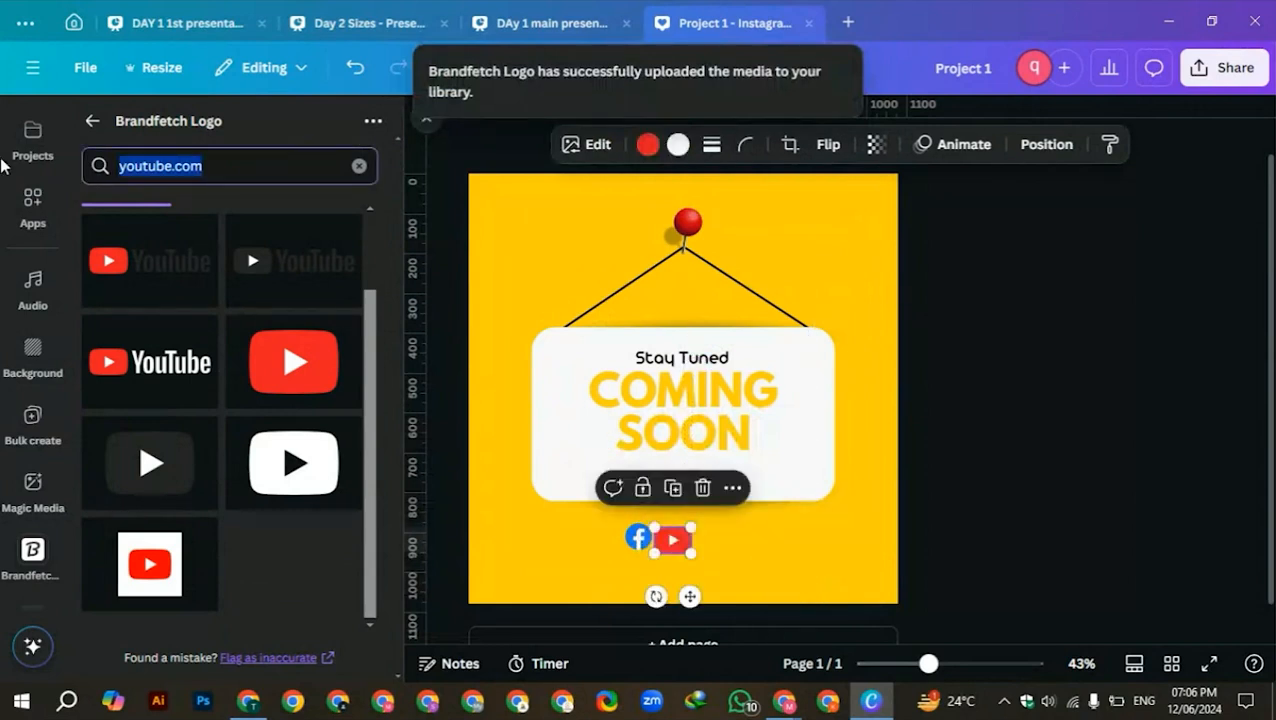
type("tik")
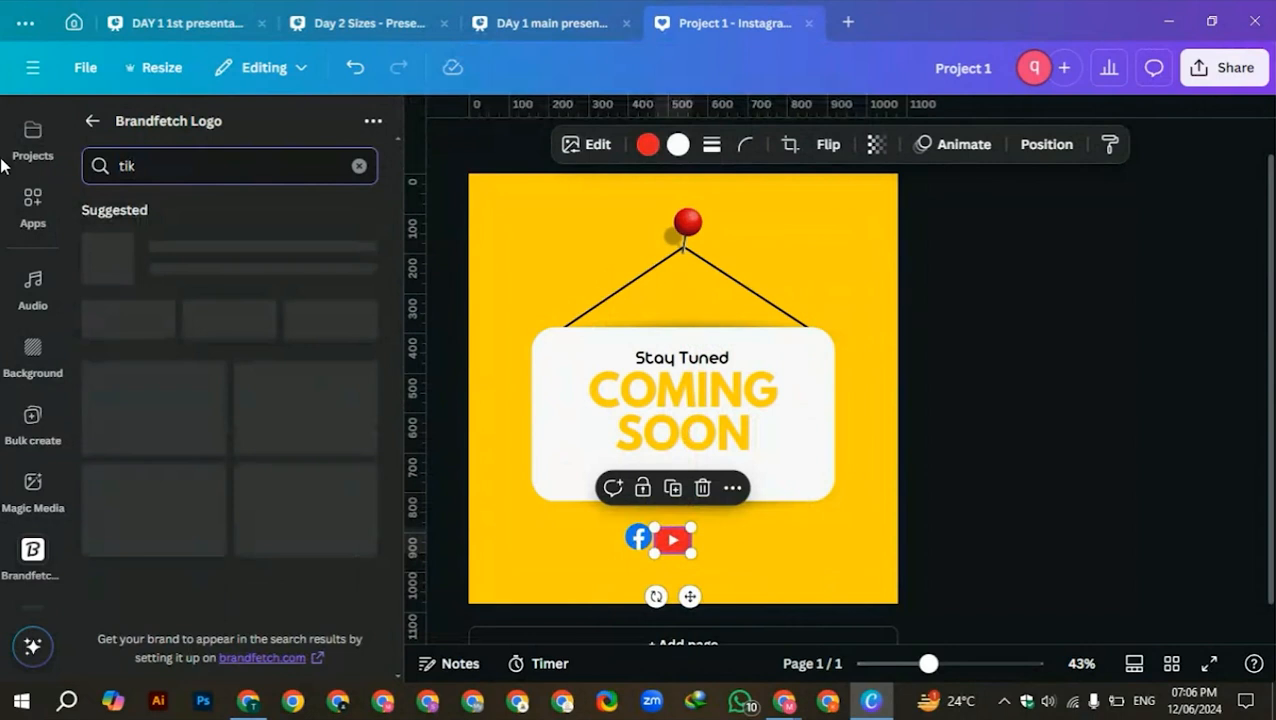
Step: Add the black circular TikTok logo and shrink it to match the other icons
left_click(125, 328)
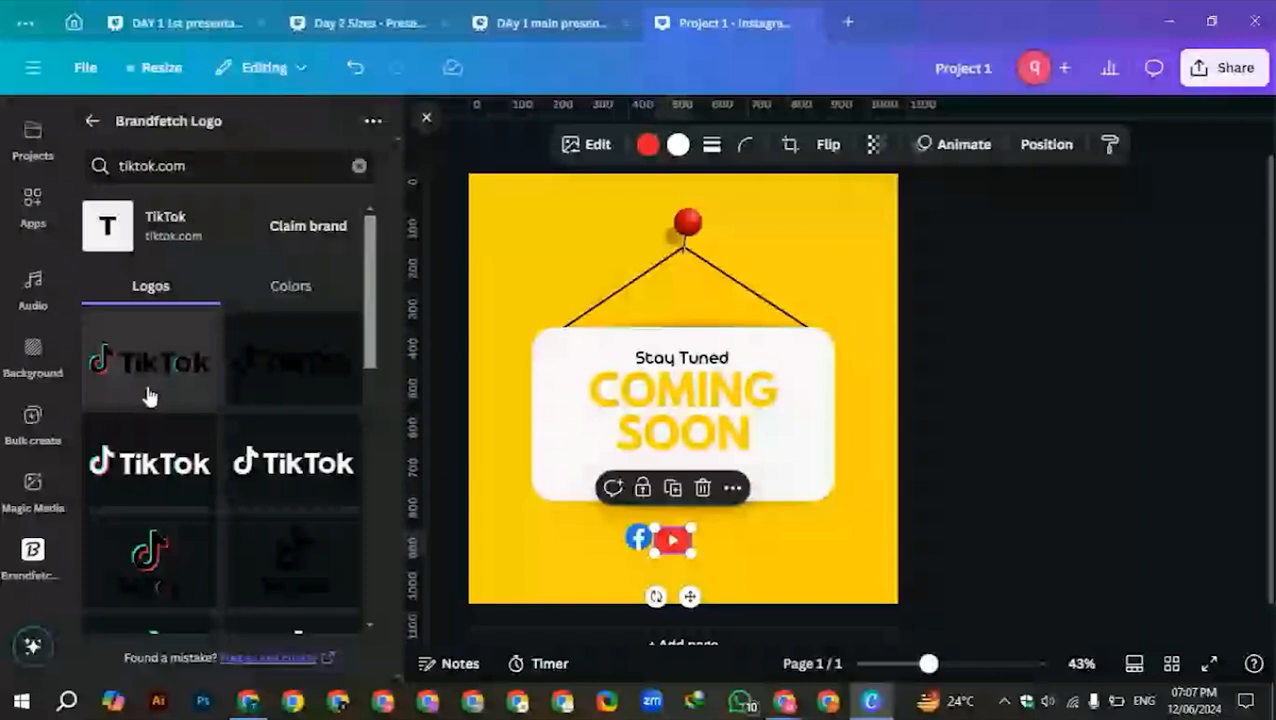
scroll(148, 396, "down", 5)
scroll(148, 396, "down", 1)
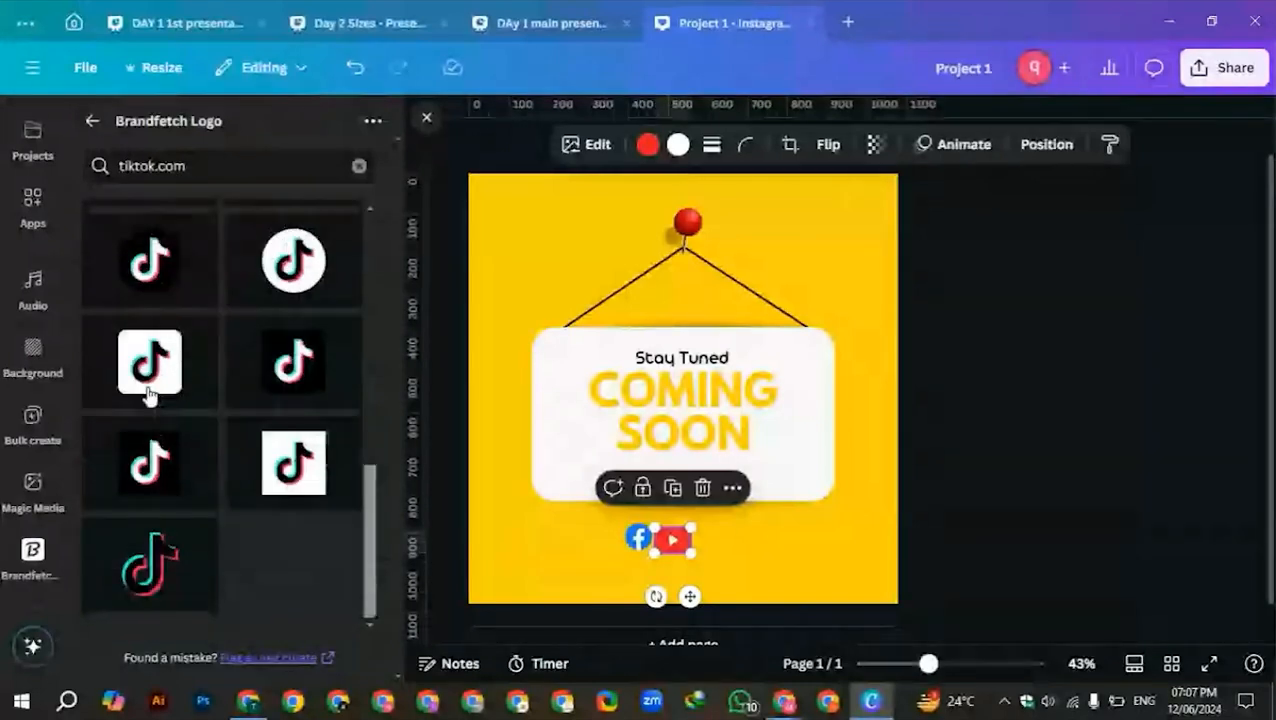
left_click(142, 283)
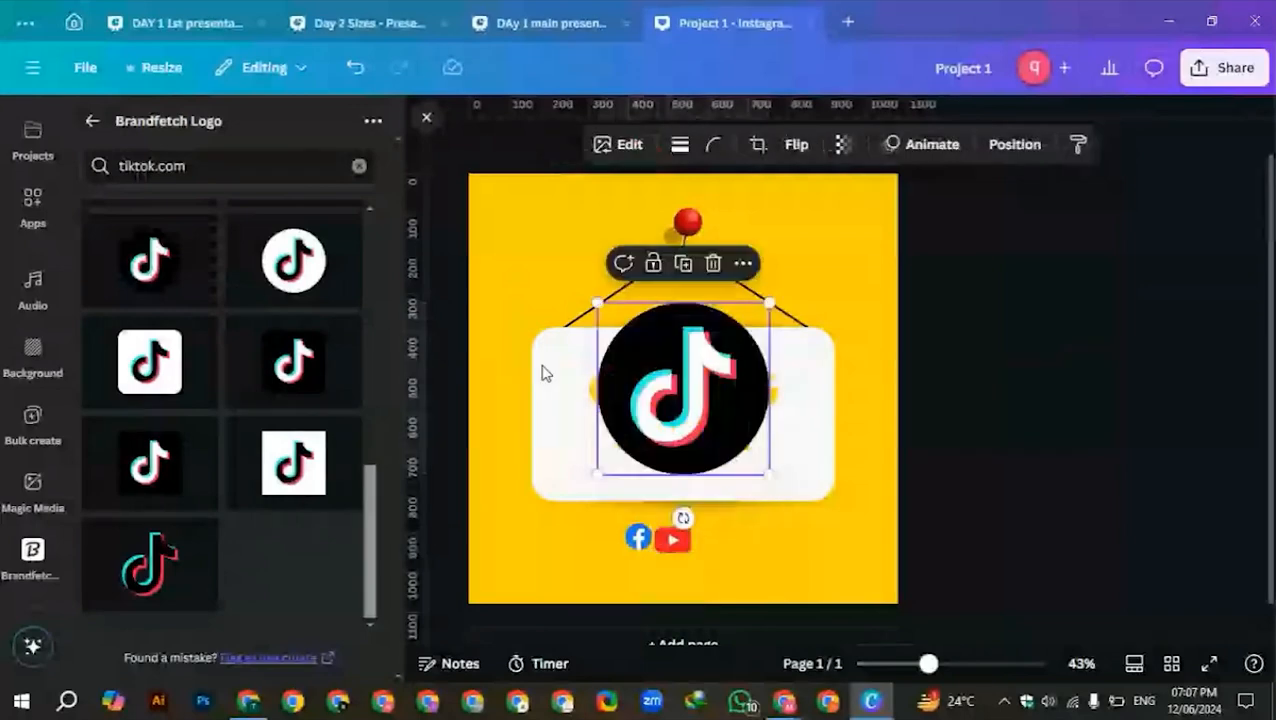
left_click_drag(671, 414, 728, 507)
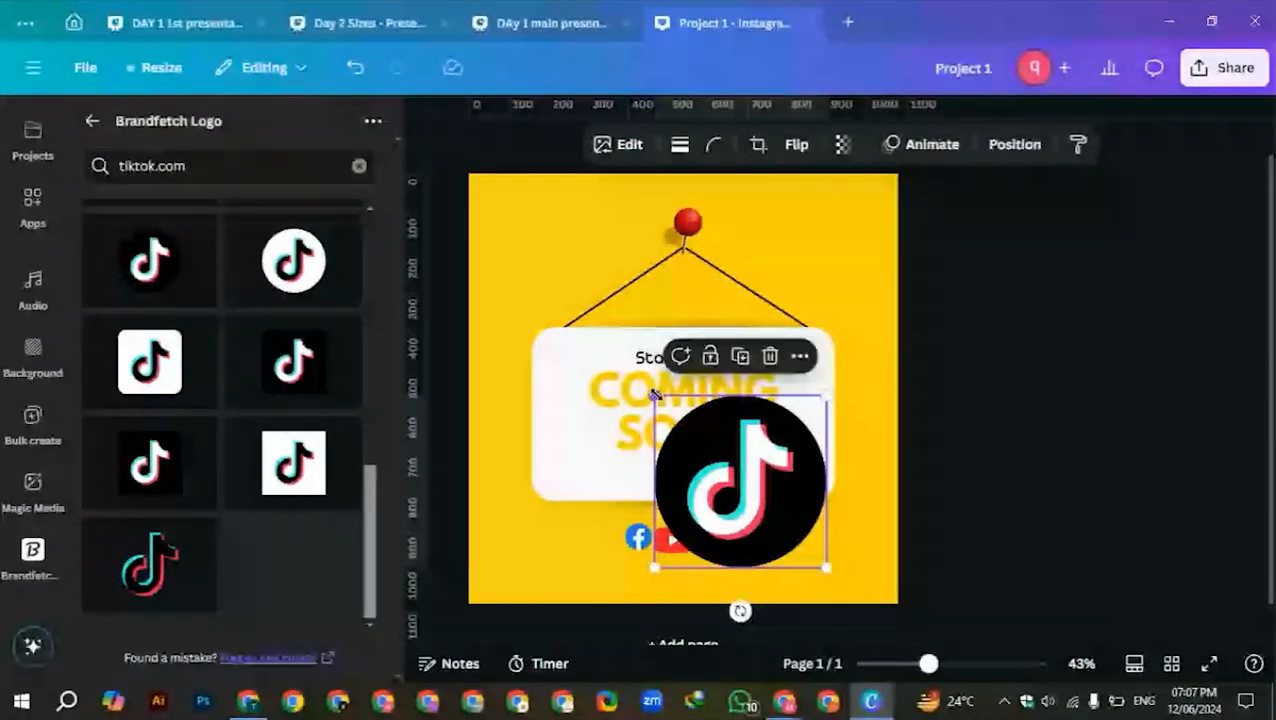
left_click_drag(653, 393, 760, 502)
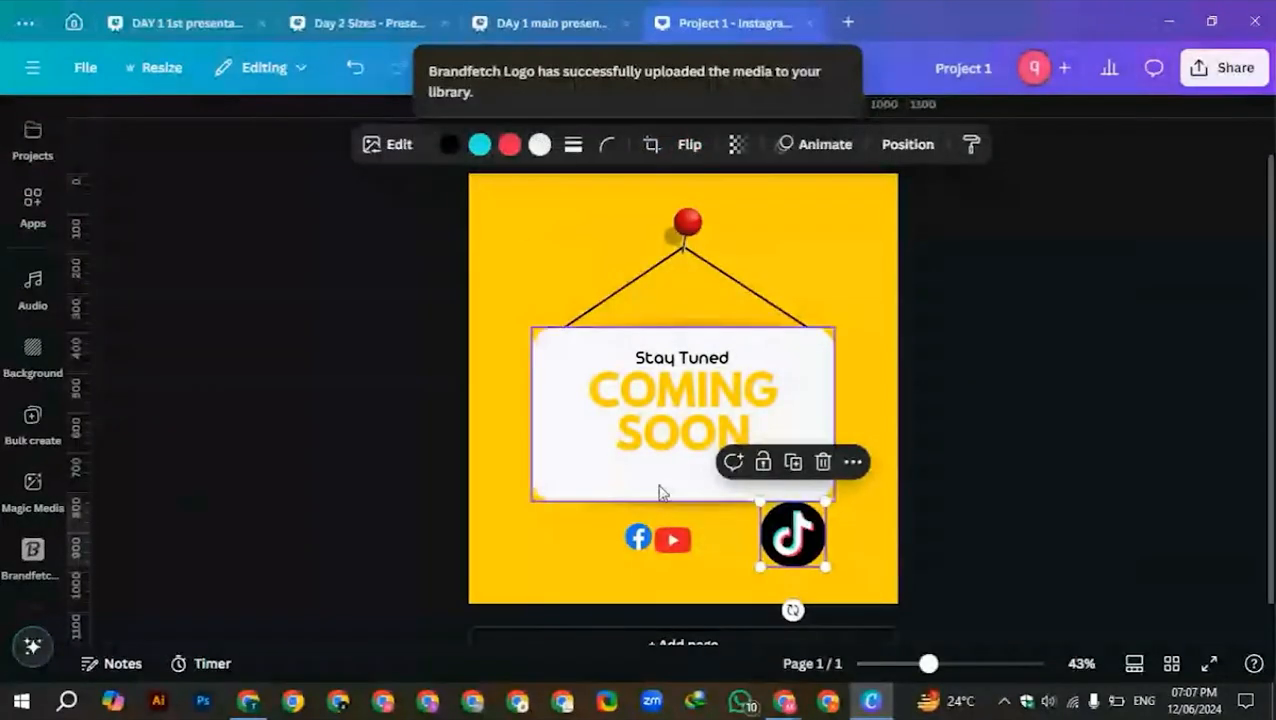
scroll(690, 500, "up", 2)
scroll(694, 503, "up", 2)
scroll(694, 503, "up", 2)
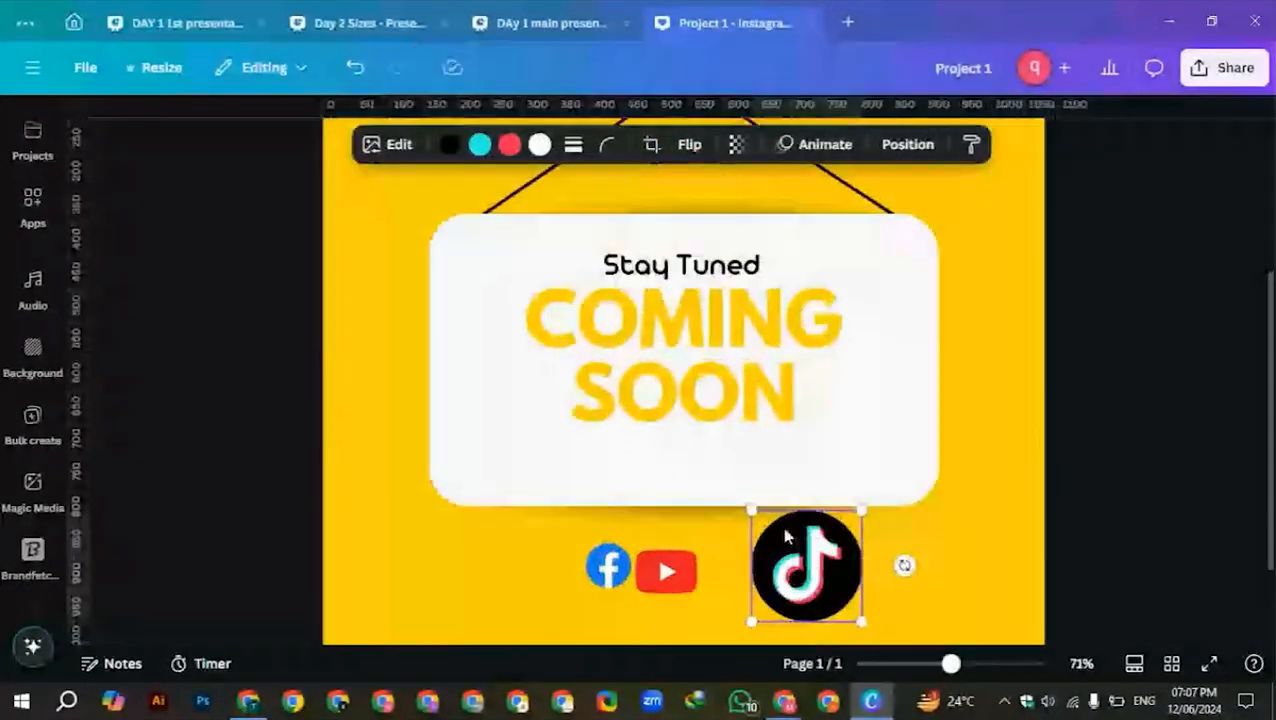
left_click_drag(752, 511, 812, 573)
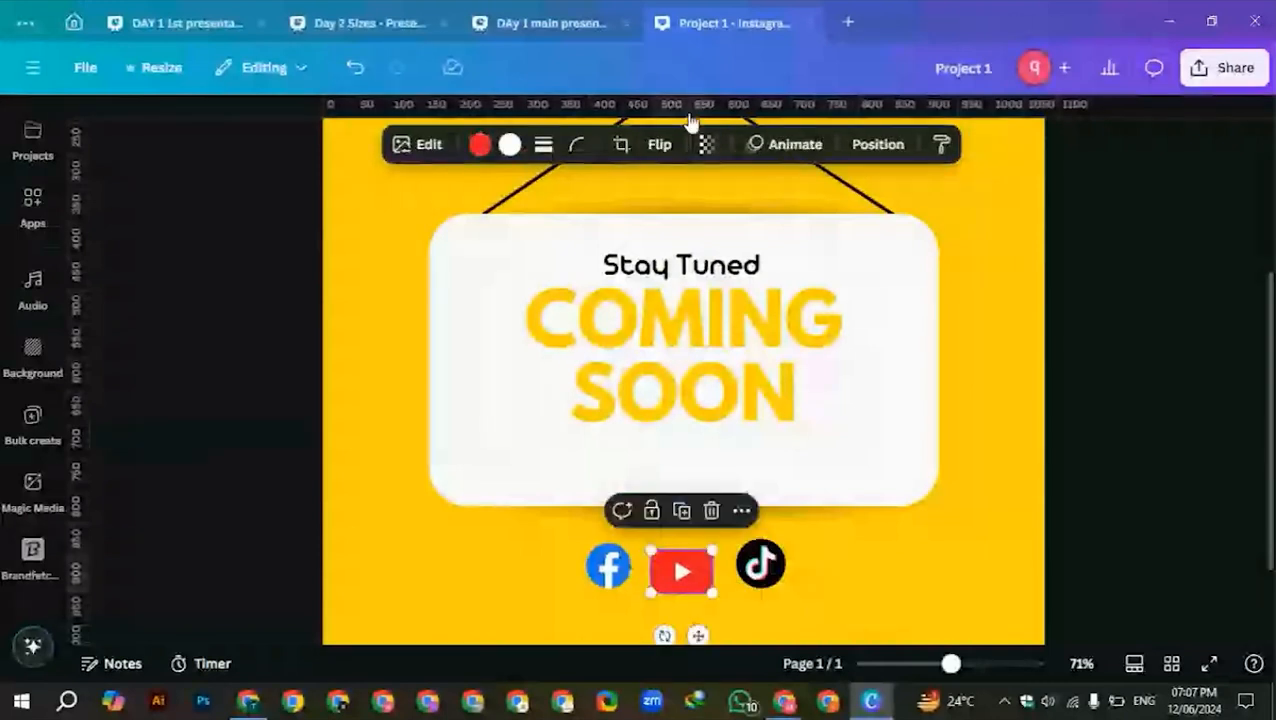
Step: Align Facebook, YouTube and TikTok between two guides, spacing YouTube evenly between them
left_click_drag(698, 368, 726, 551)
left_click_drag(675, 115, 700, 597)
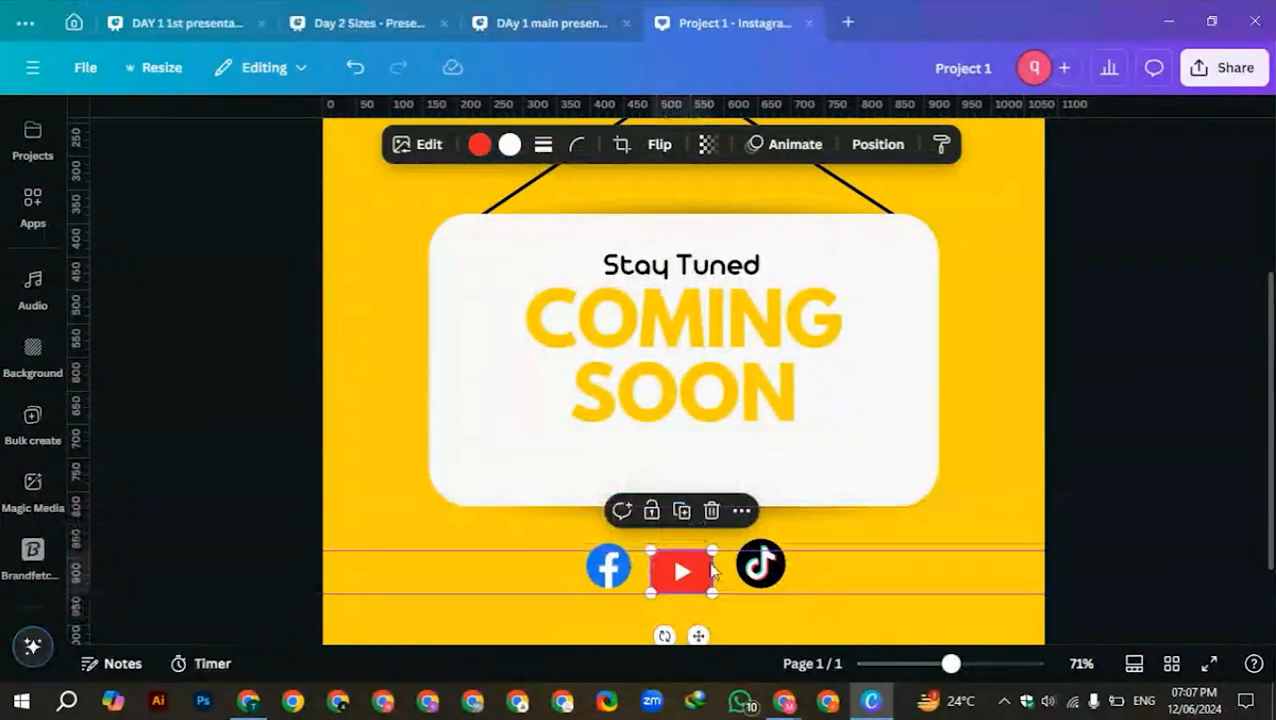
scroll(668, 607, "up", 5, "ctrl")
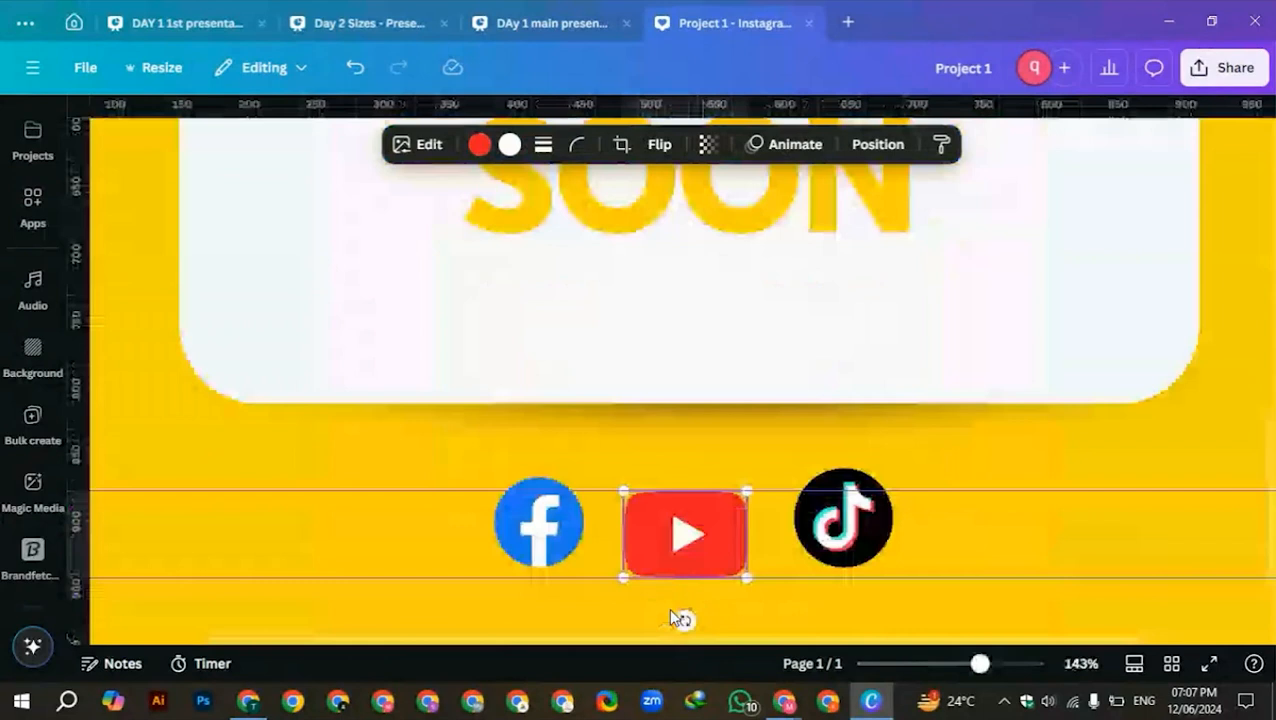
left_click_drag(503, 521, 497, 535)
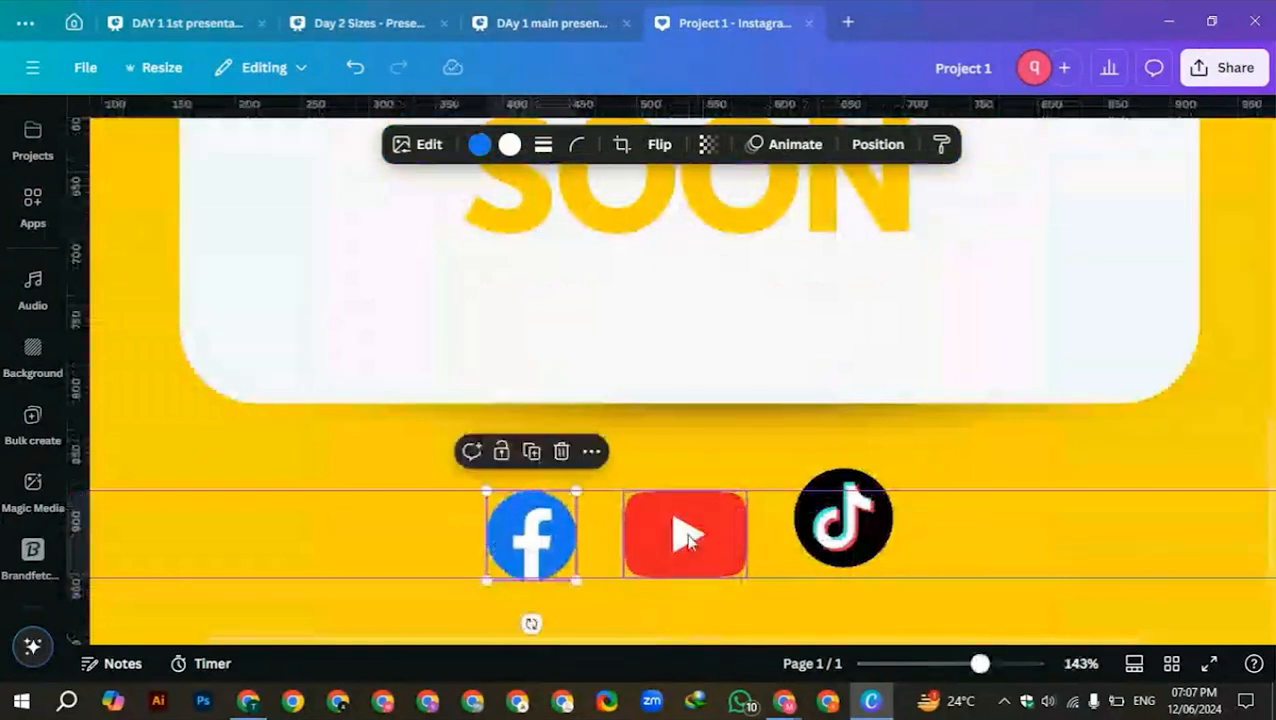
left_click(864, 536)
left_click_drag(864, 536, 897, 560)
left_click(530, 545)
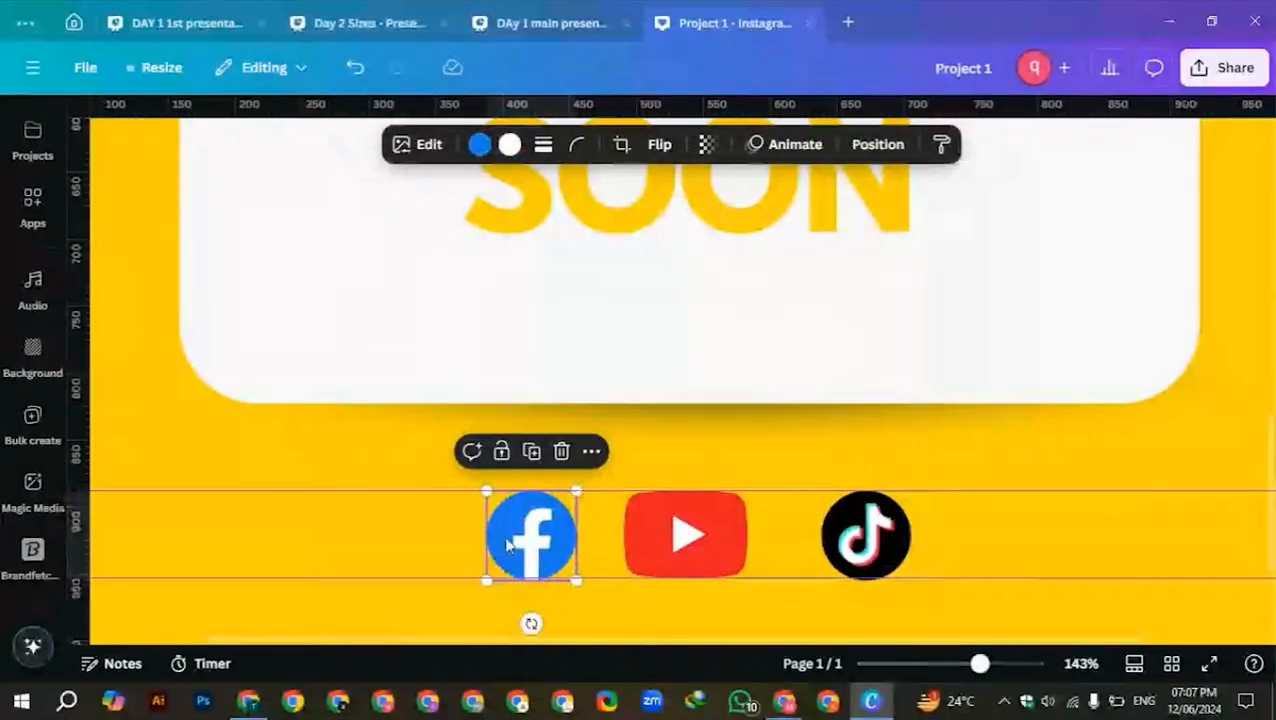
left_click(683, 535)
left_click_drag(683, 535, 687, 537)
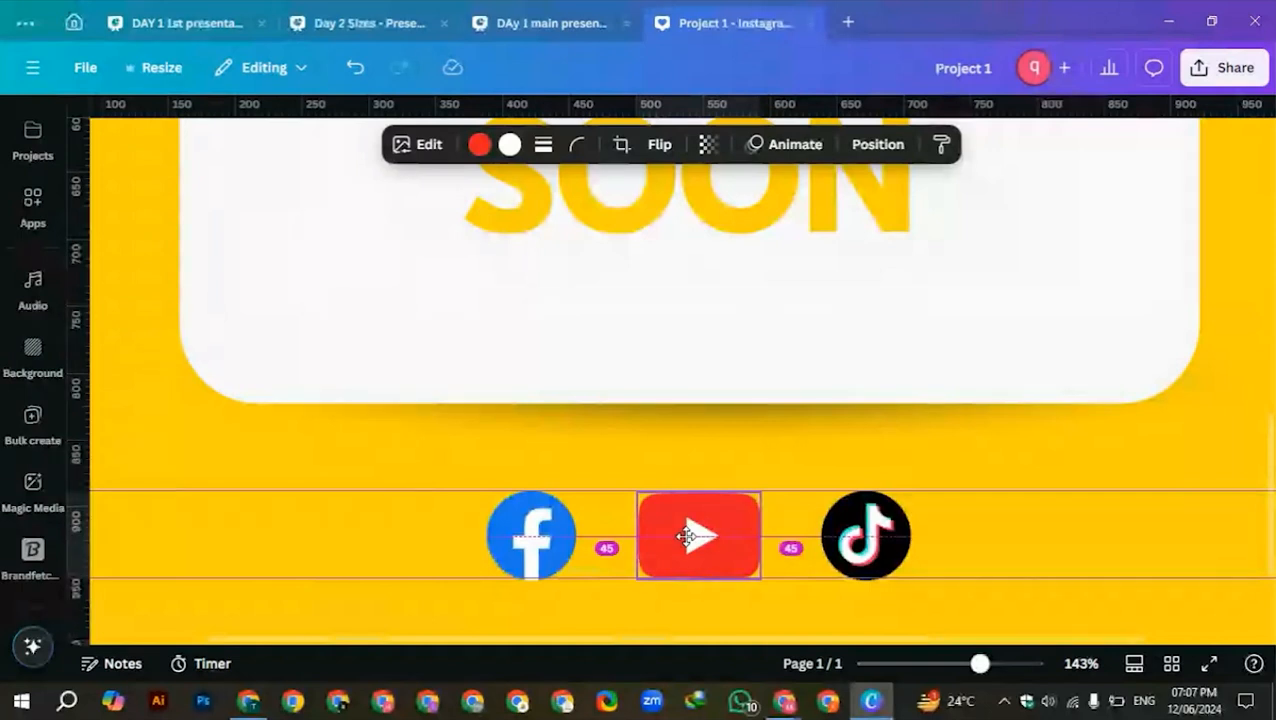
left_click_drag(685, 536, 685, 536)
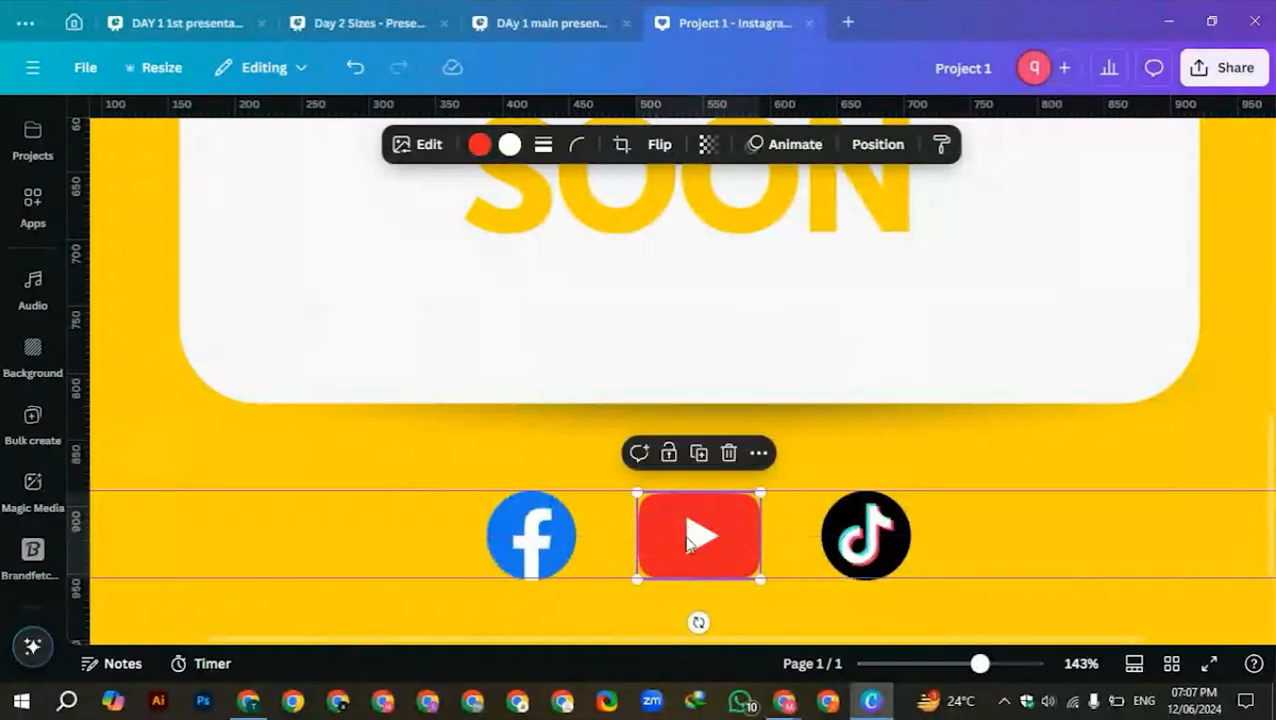
Step: Remove the horizontal guides and select all three social icons together
left_click_drag(419, 490, 468, 124)
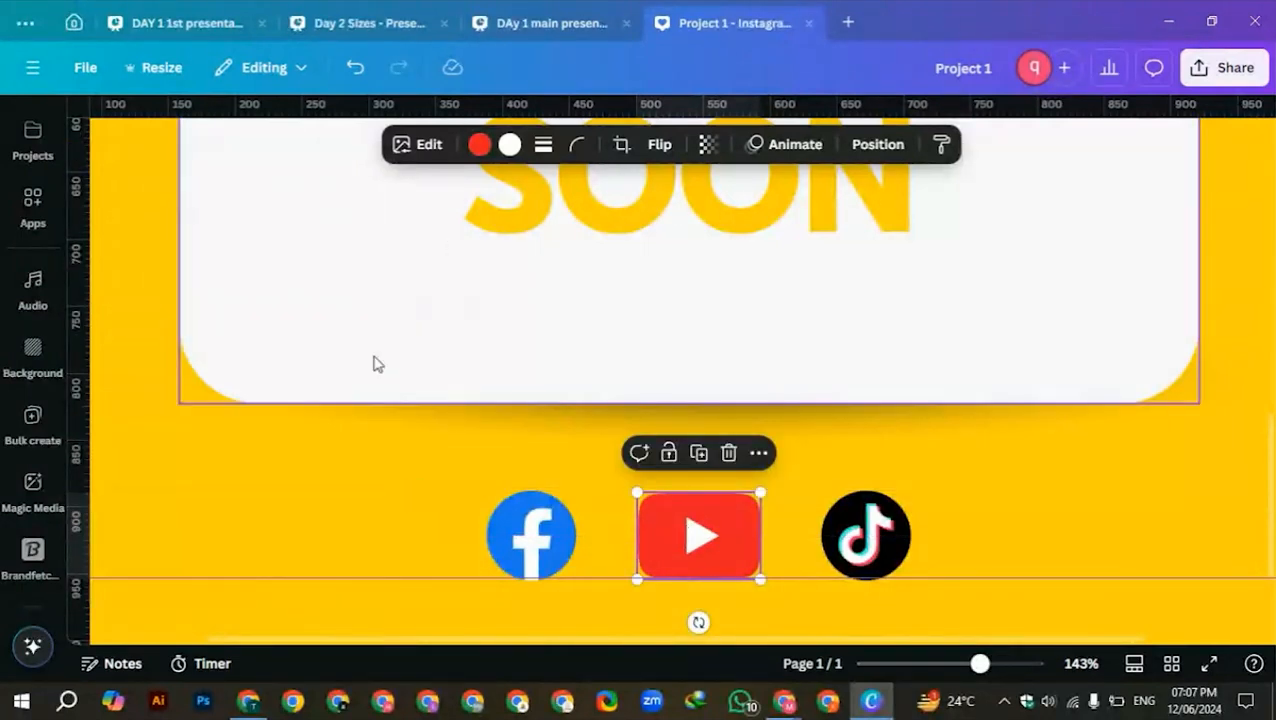
left_click_drag(379, 578, 516, 56)
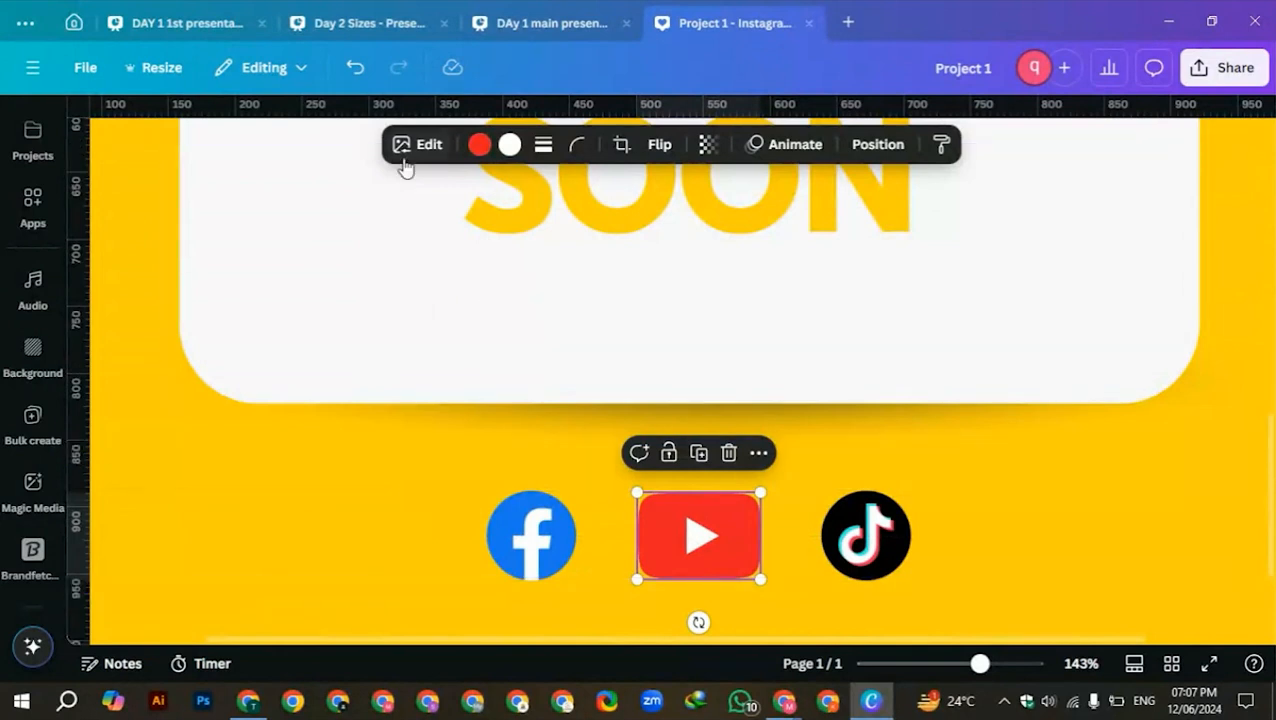
scroll(420, 170, "down", 2)
left_click_drag(463, 443, 863, 516)
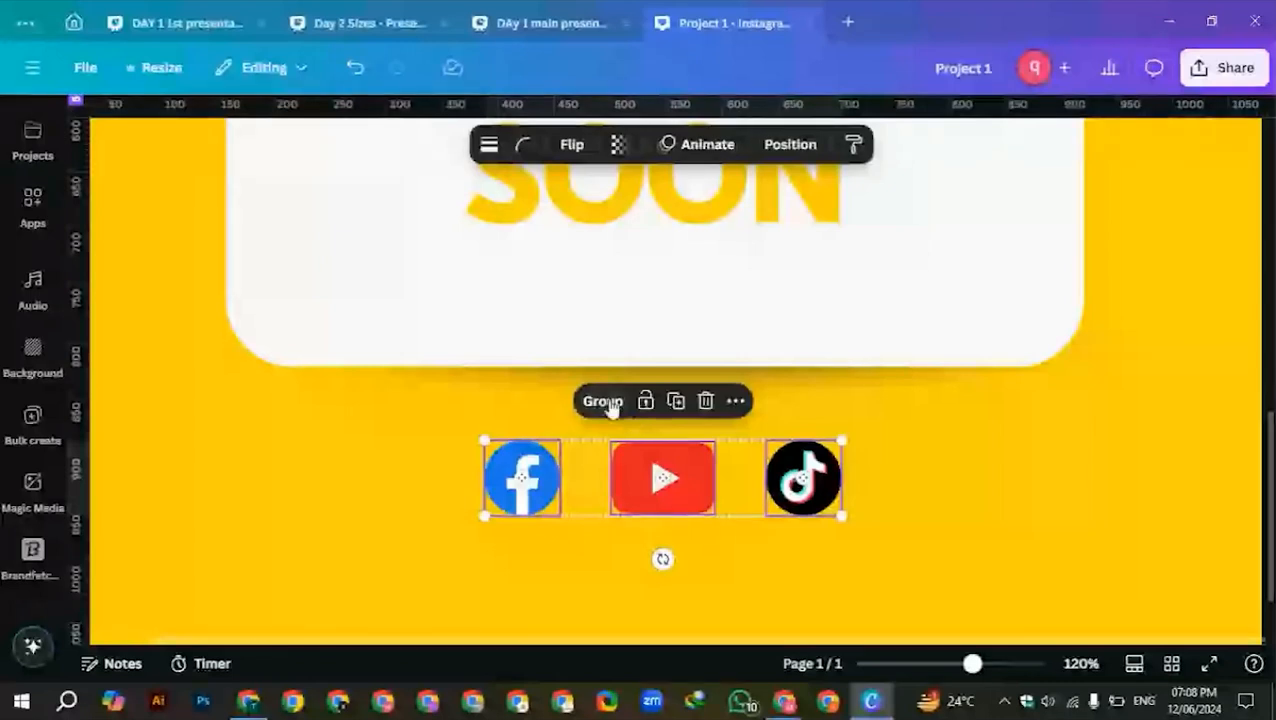
Step: Group the Facebook, YouTube and TikTok icons and place the group below the Coming Soon card
left_click(603, 401)
left_click_drag(637, 453, 651, 485)
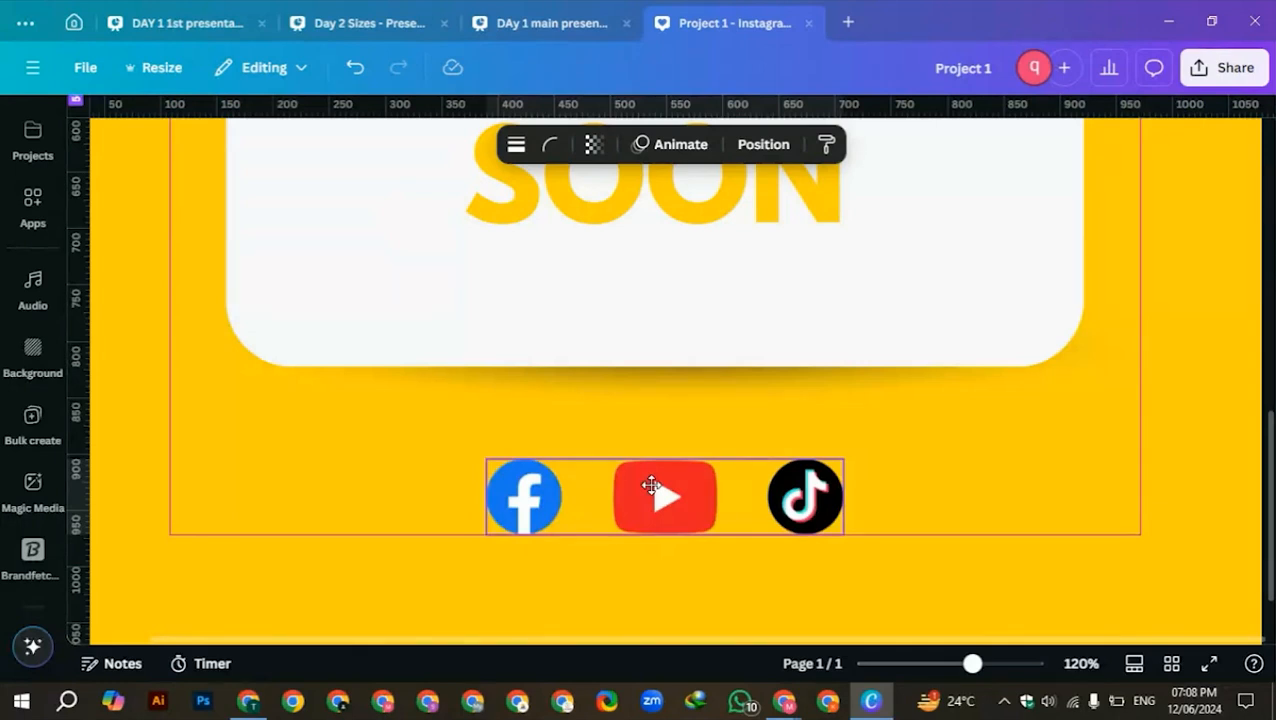
left_click(651, 485)
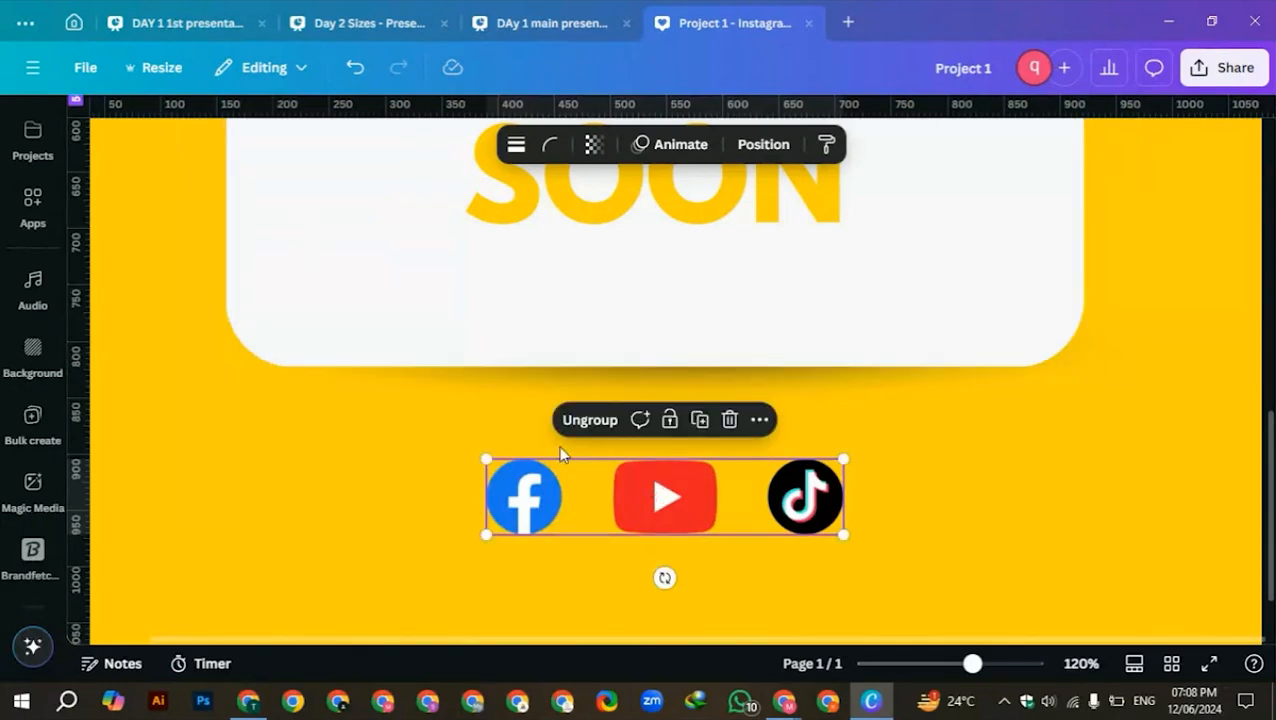
scroll(562, 450, "down", 5)
left_click(507, 440)
Step: Duplicate the Stay Tuned text, lower the icon row, and place the copy just above the icons
scroll(575, 370, "up", 2)
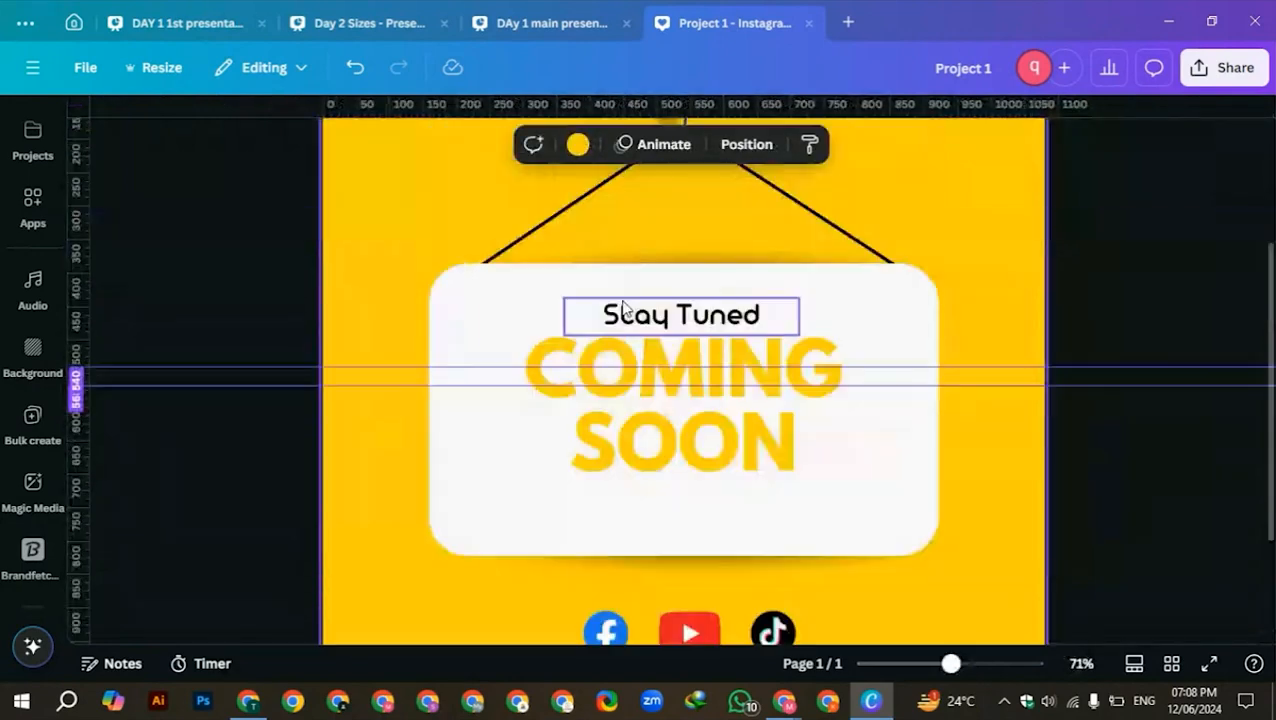
left_click_drag(654, 316, 657, 426)
scroll(649, 330, "down", 3)
left_click_drag(688, 475, 680, 512)
left_click_drag(712, 430, 712, 465)
Step: Change the copied text to 'follow us' and pull a horizontal ruler guide onto the page
double_click(712, 465)
type("follow us")
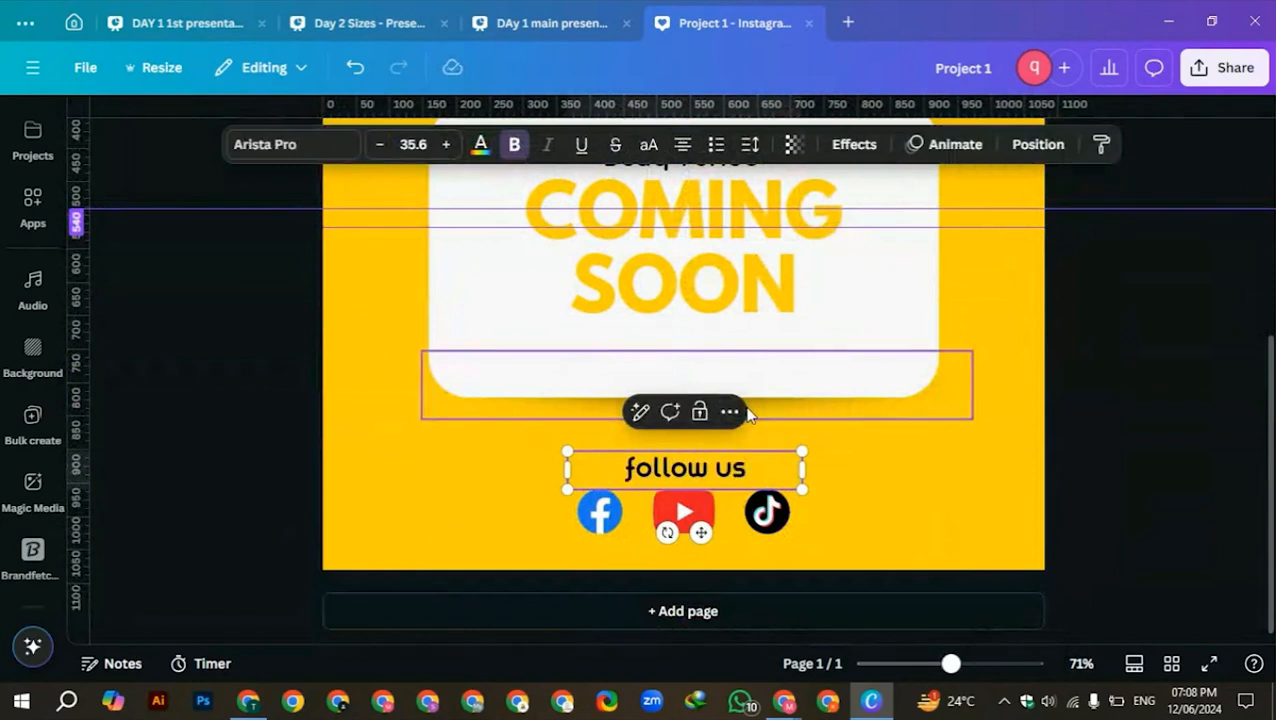
left_click(470, 373)
scroll(459, 341, "down", 3)
left_click_drag(430, 317, 519, 99)
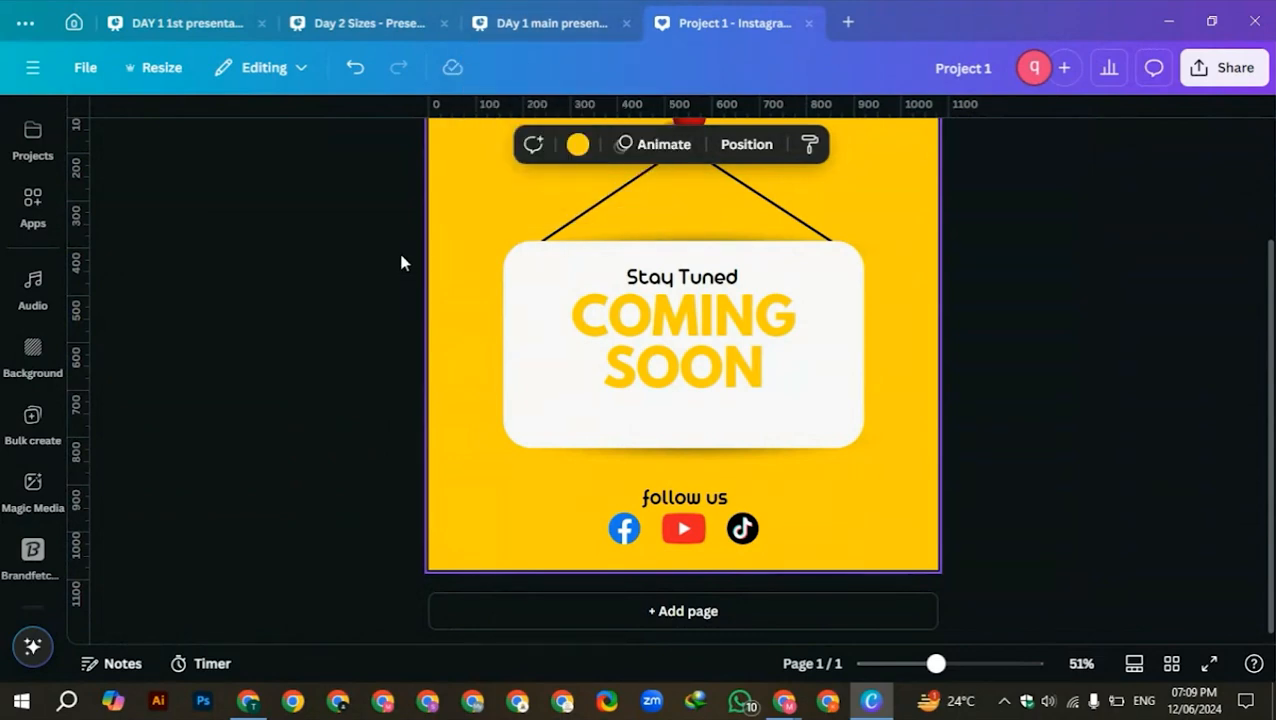
Step: Leave the post for Canva's home page, clearing the applied template filters
left_click(73, 22)
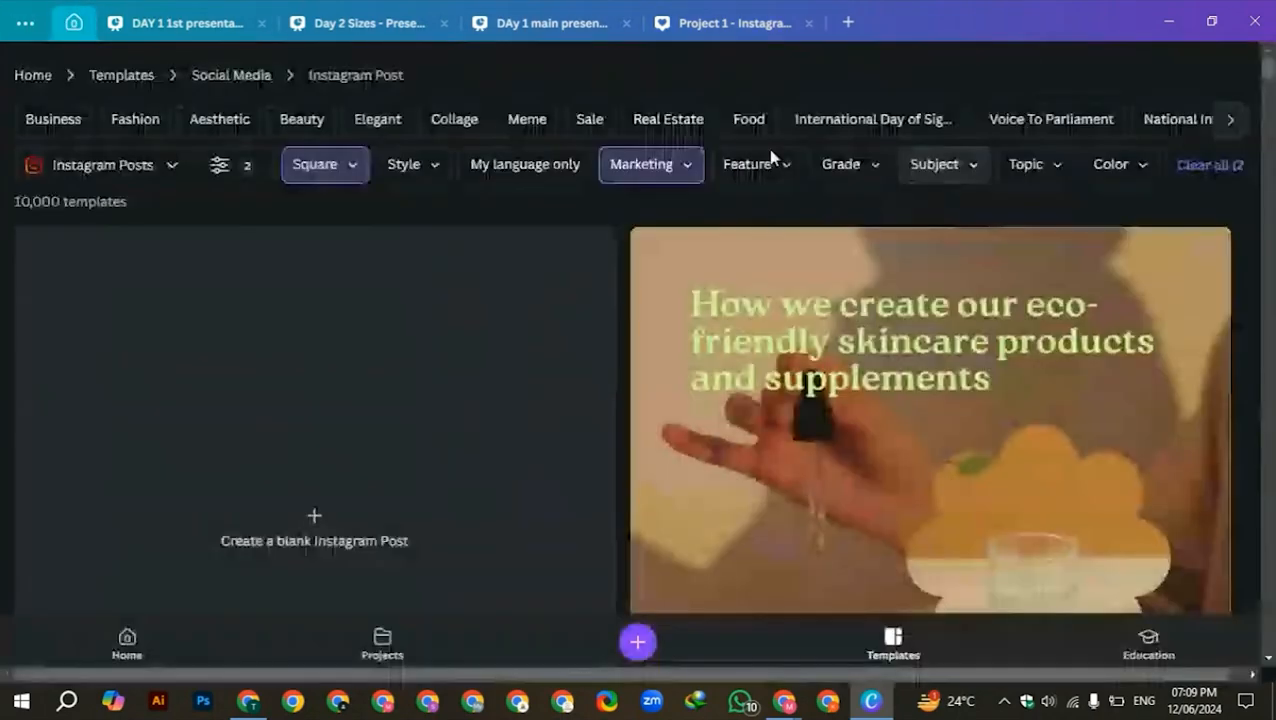
left_click(41, 73)
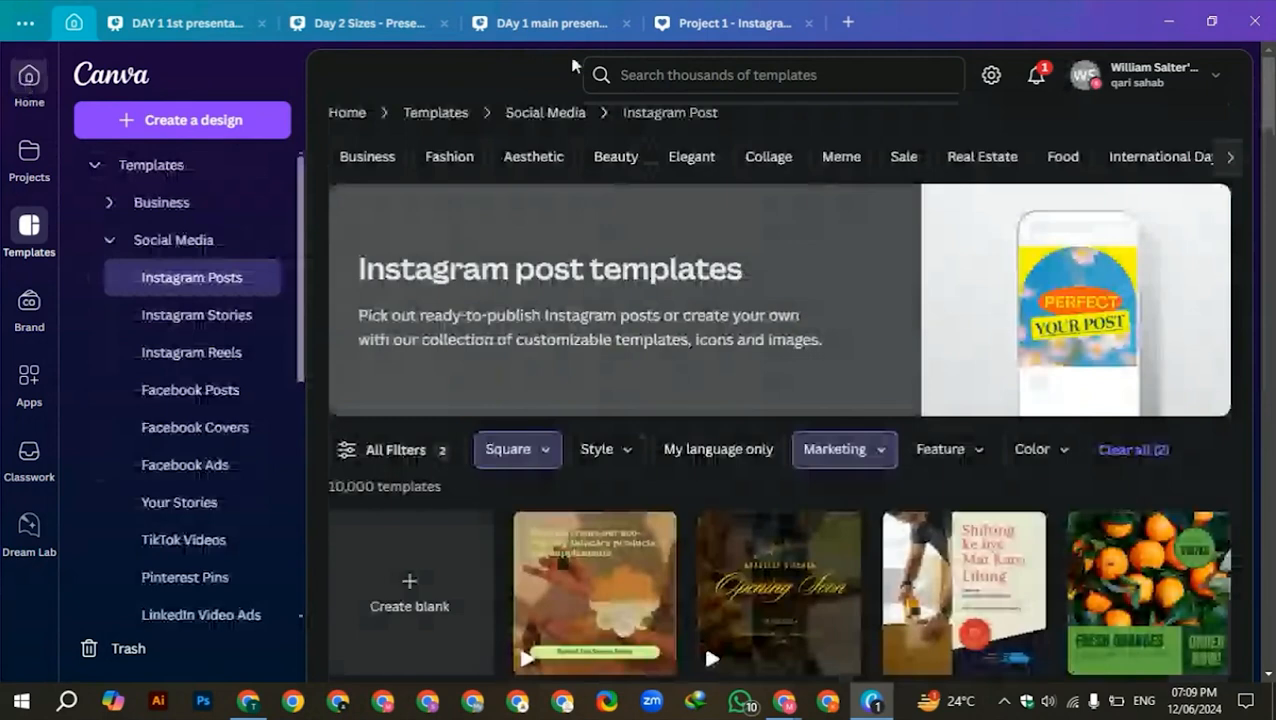
left_click(663, 72)
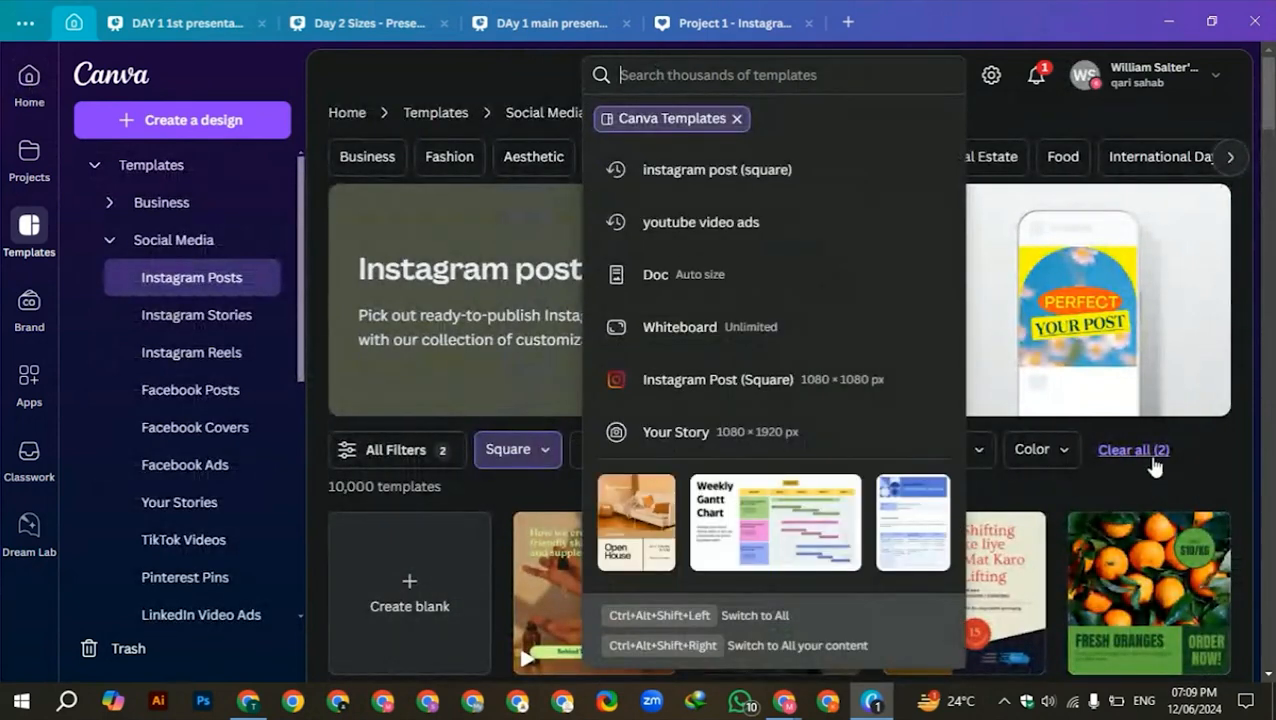
left_click(1152, 457)
left_click(29, 80)
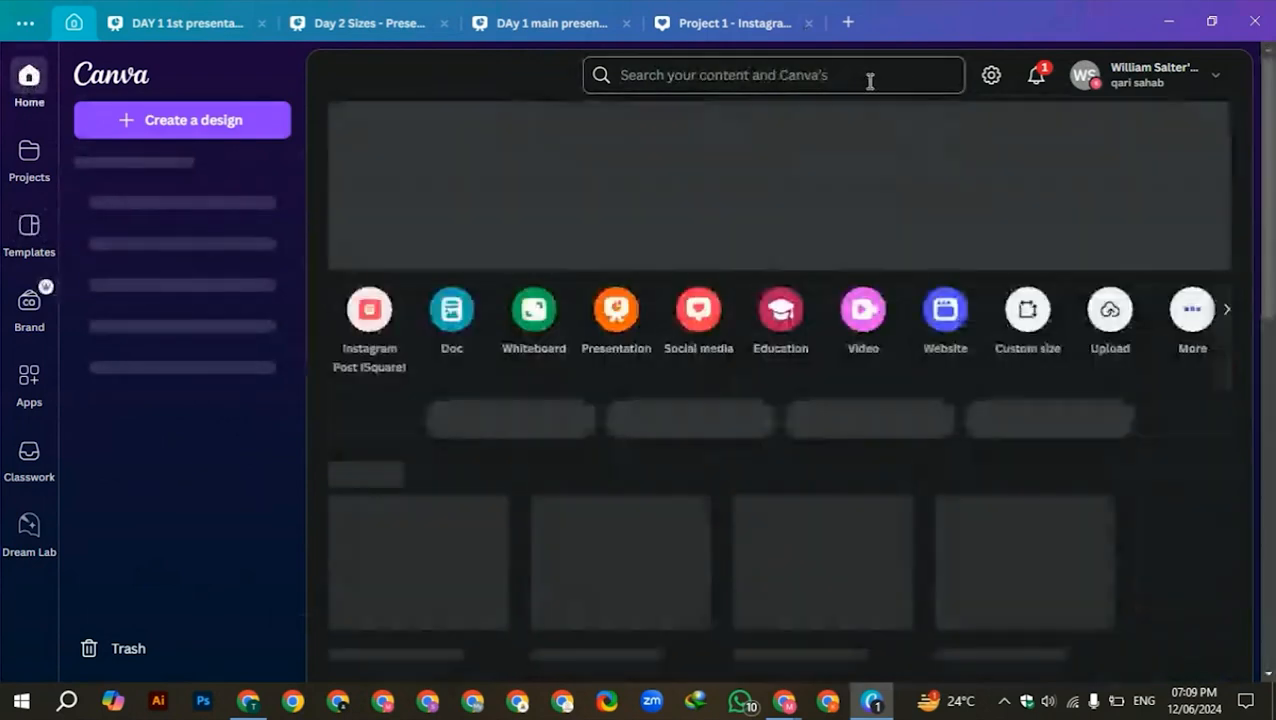
Step: Search 'logo', pick the Logo 500×500 templates, and show the Theme filter choices
left_click(876, 76)
type("logo")
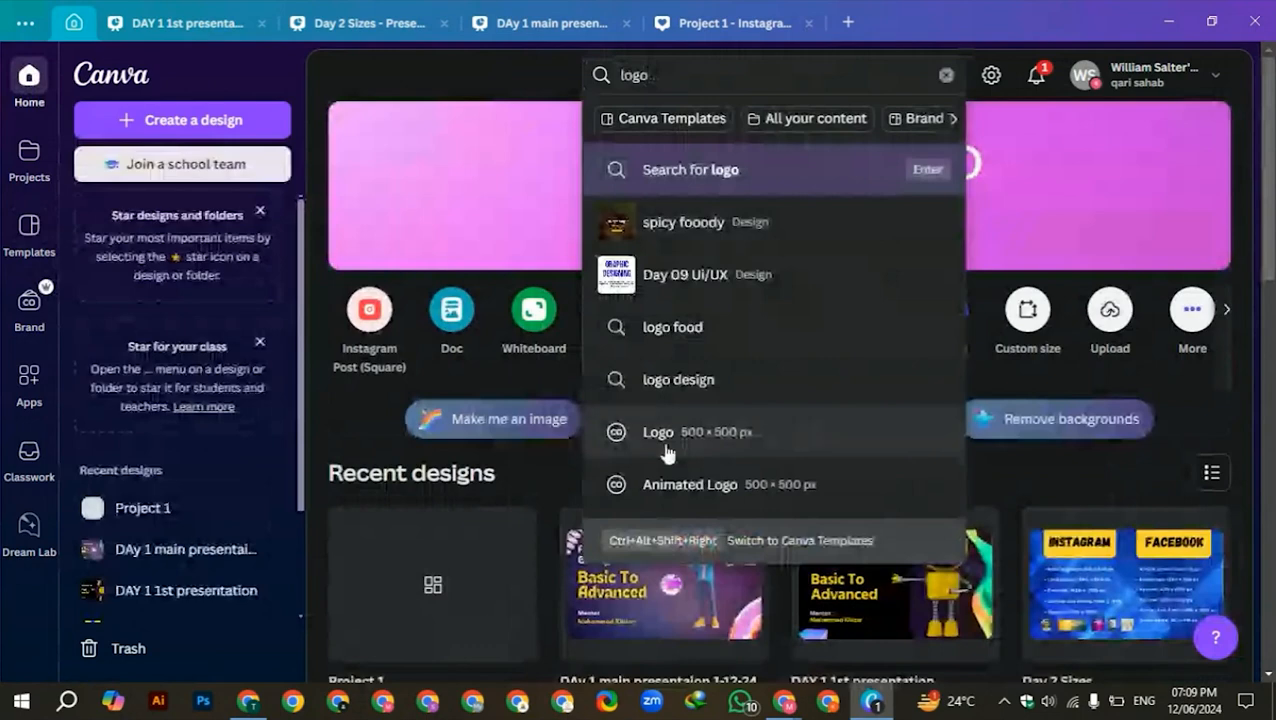
left_click(740, 433)
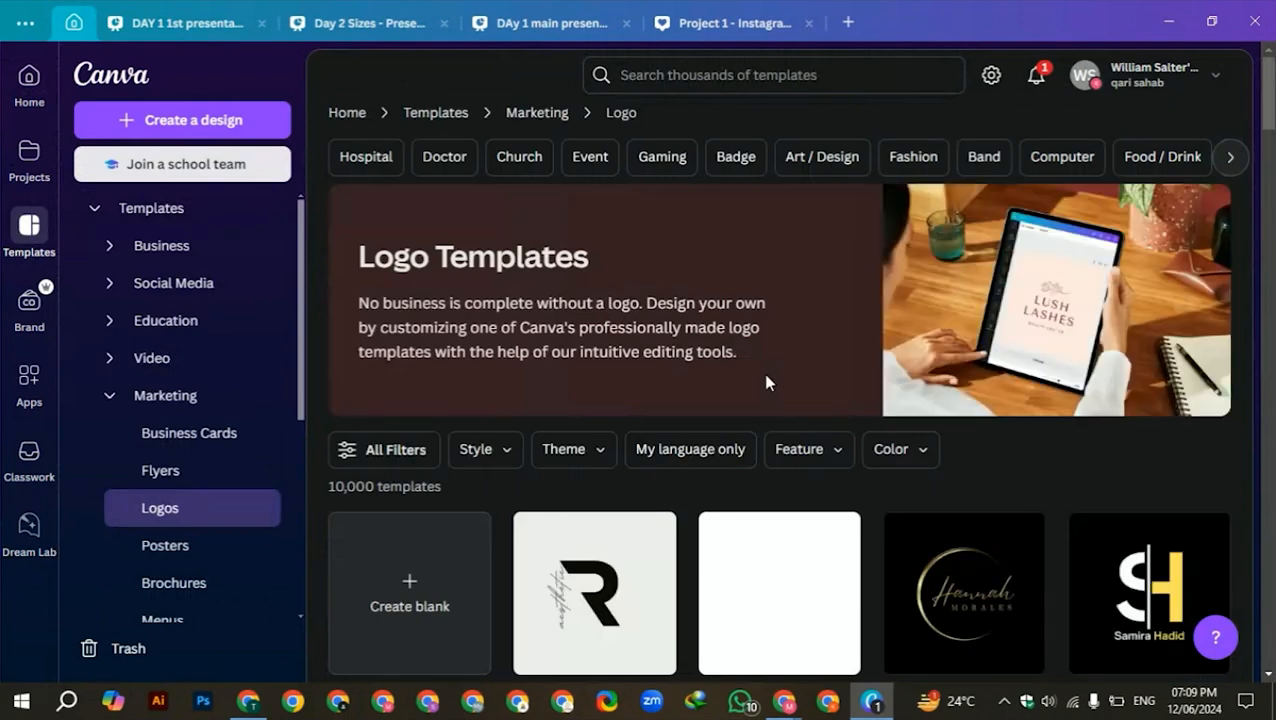
scroll(770, 380, "down", 2)
scroll(780, 370, "down", 2)
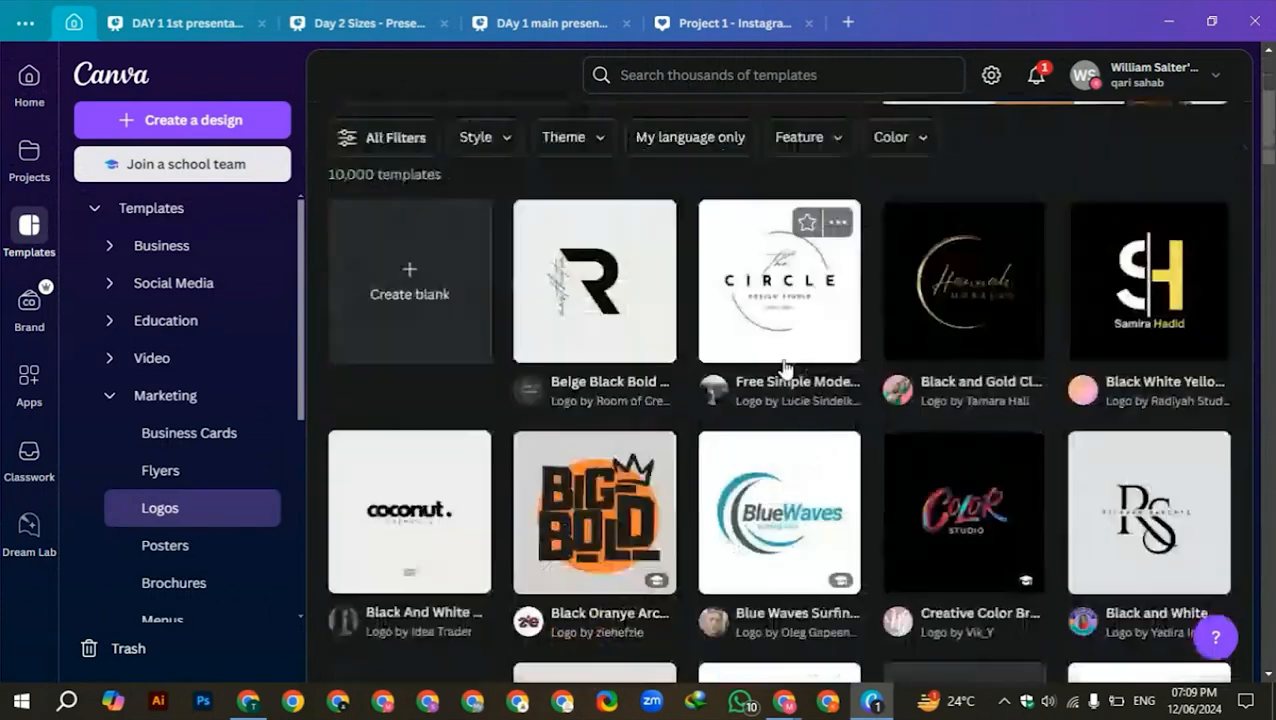
scroll(782, 362, "up", 1)
scroll(780, 360, "up", 1)
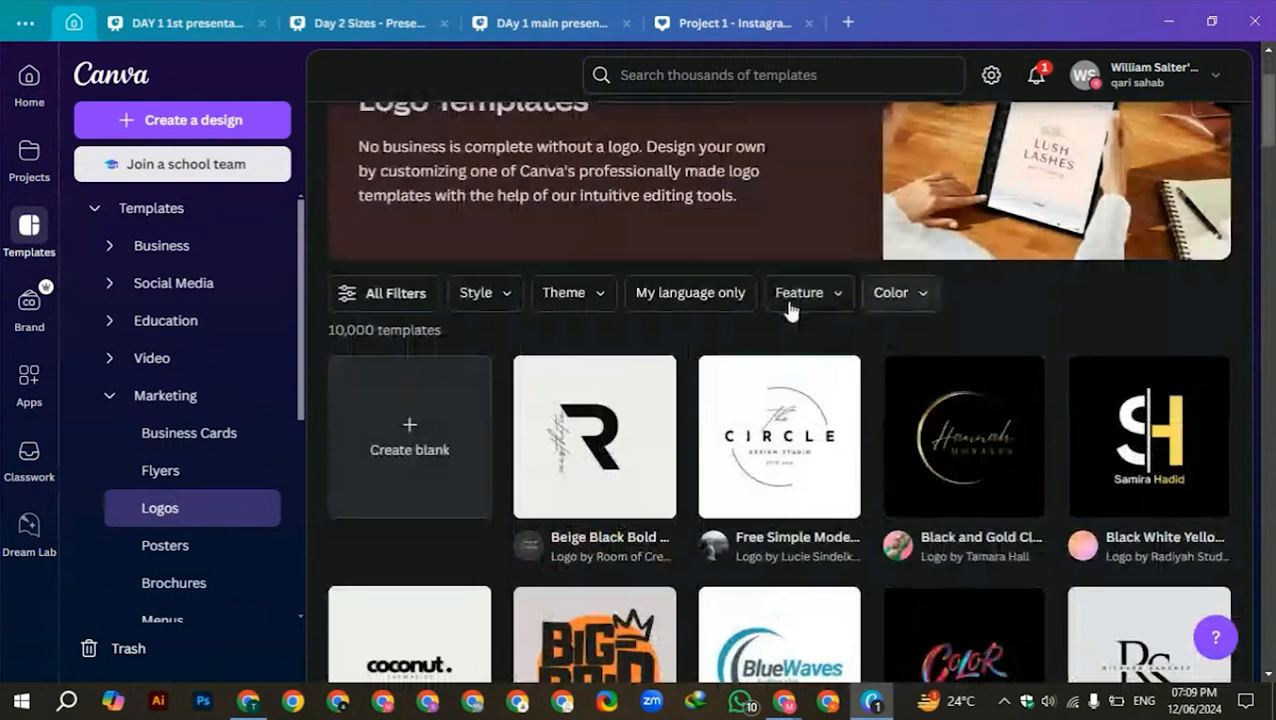
left_click(590, 296)
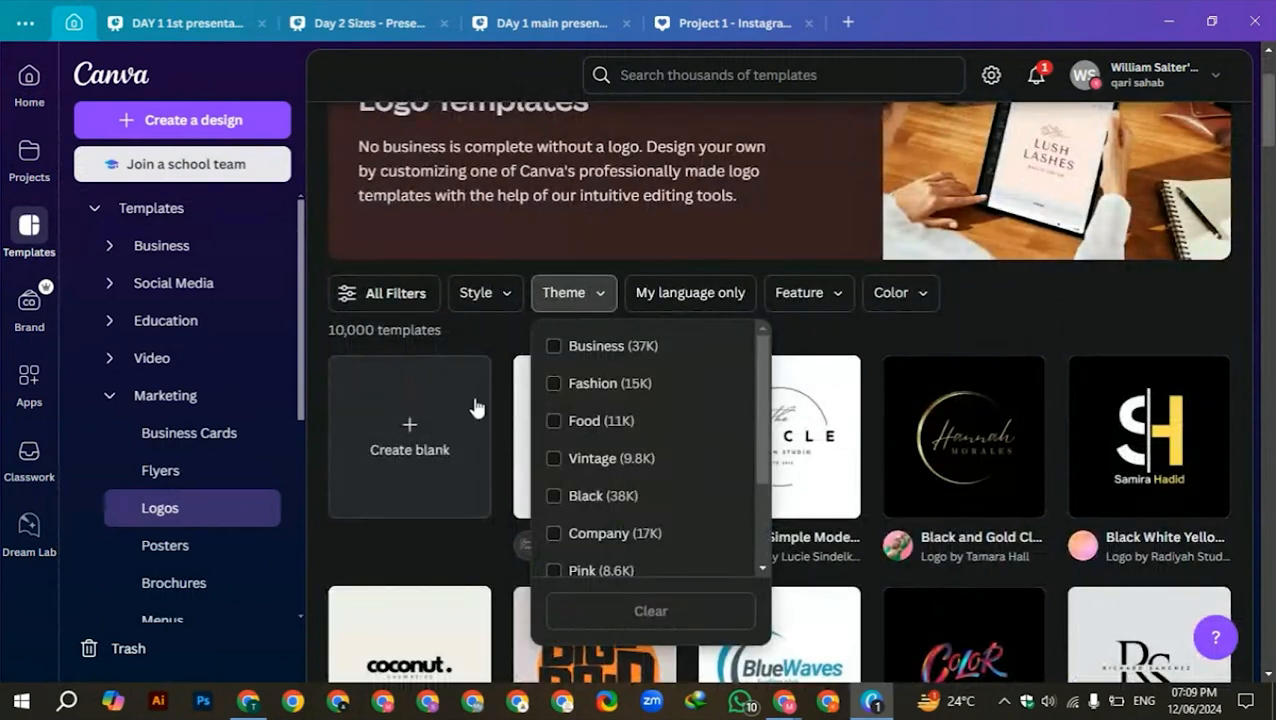
Step: Run a new template search for 'food logo'
left_click(845, 346)
left_click(683, 75)
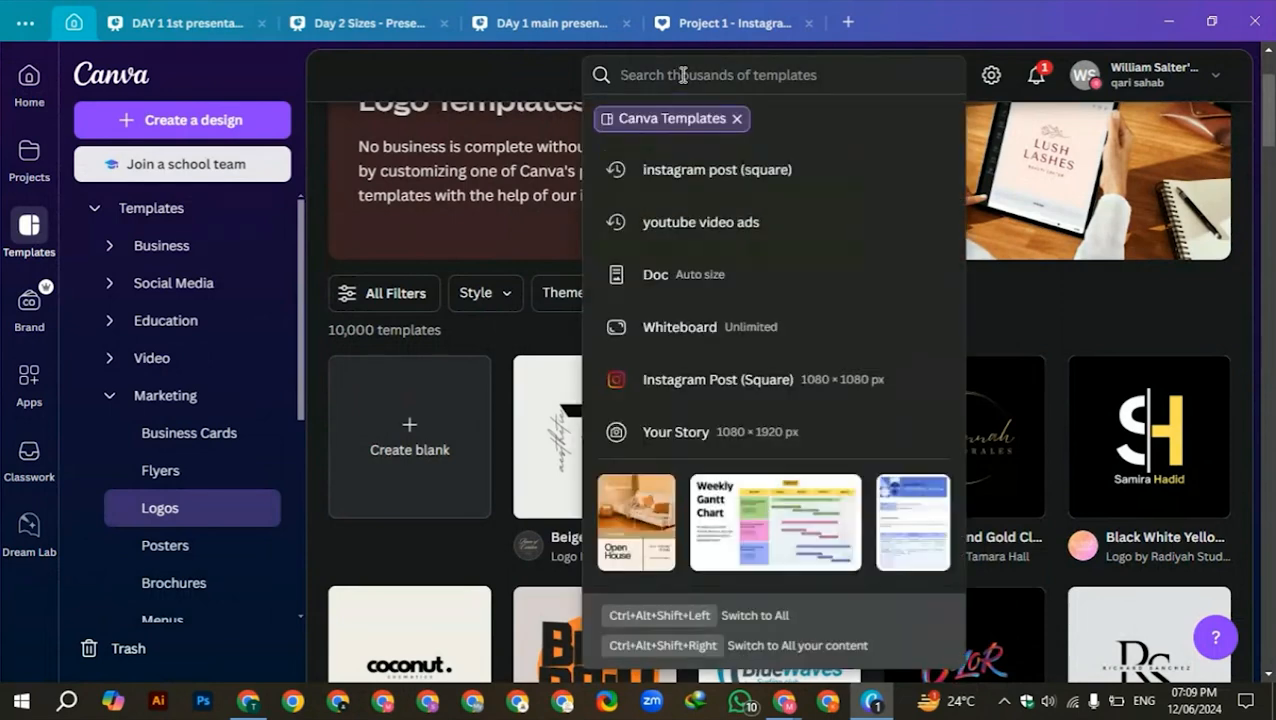
type("fast")
key("BackSpace")
key("BackSpace")
key("BackSpace")
type("ood loog")
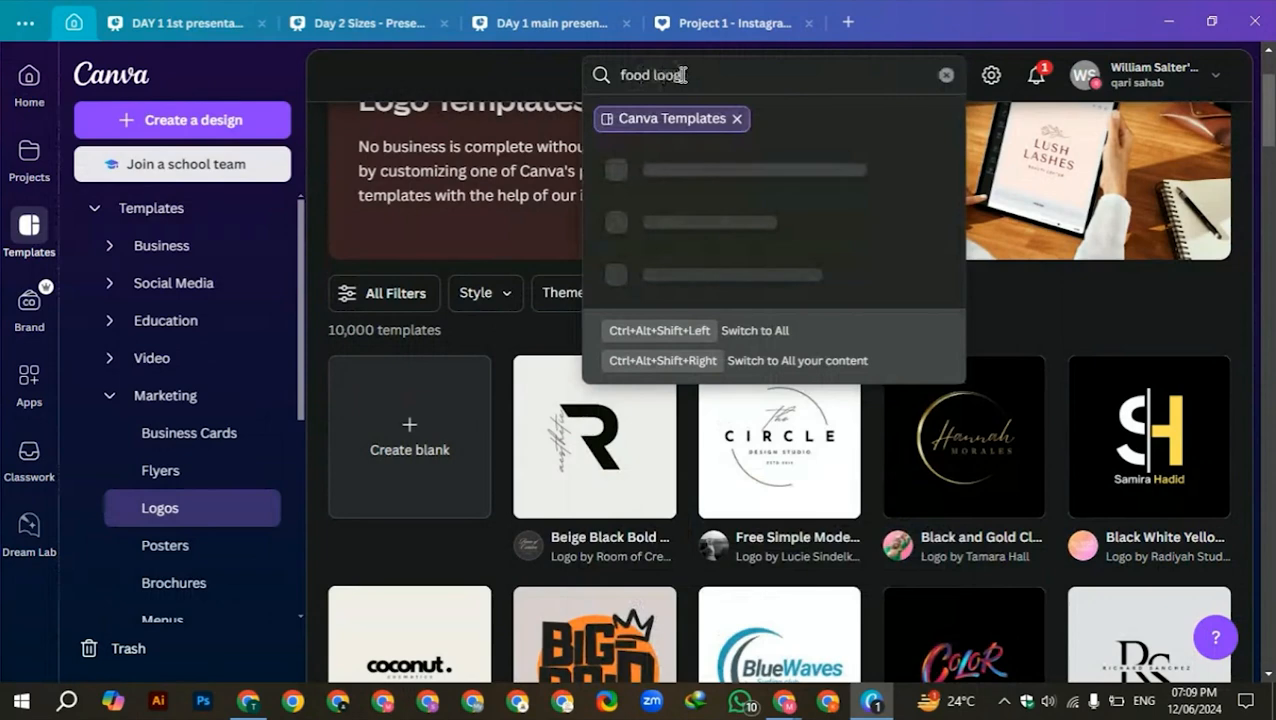
key("BackSpace")
key("BackSpace")
type("go")
key("Return")
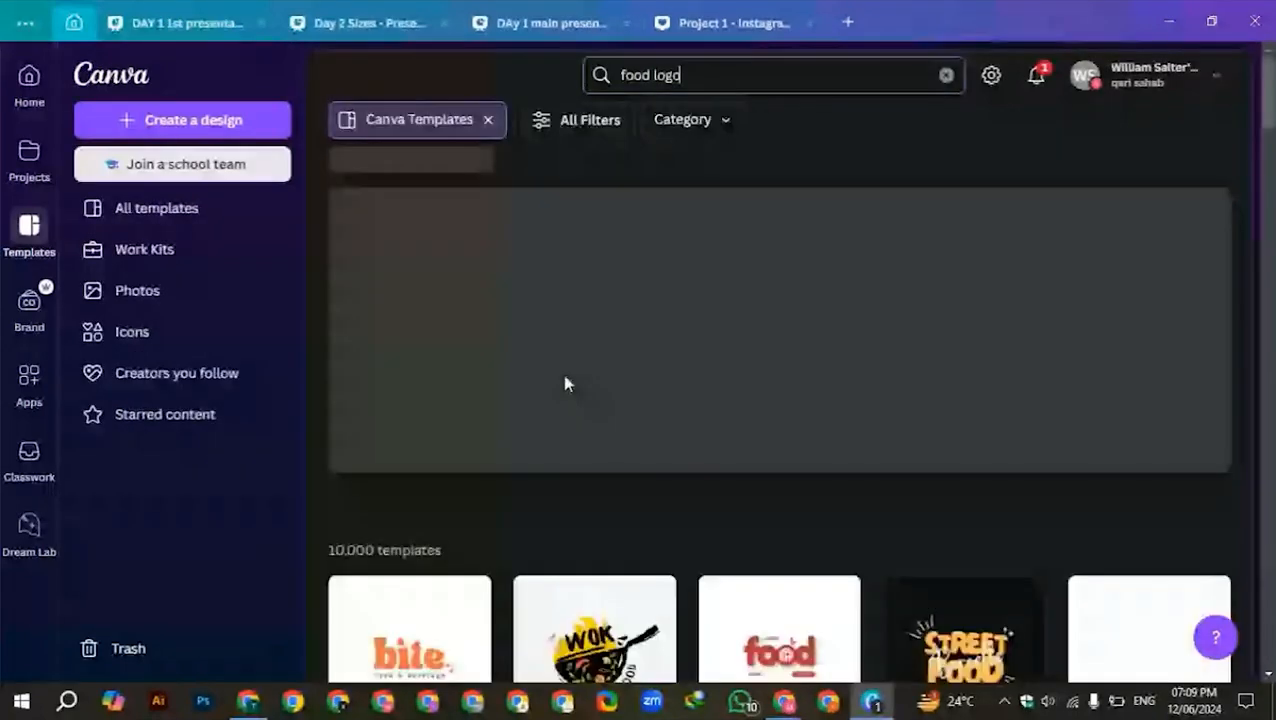
Step: Browse the food logo results and preview the Zing Eats template
scroll(565, 385, "down", 4)
scroll(572, 380, "down", 1)
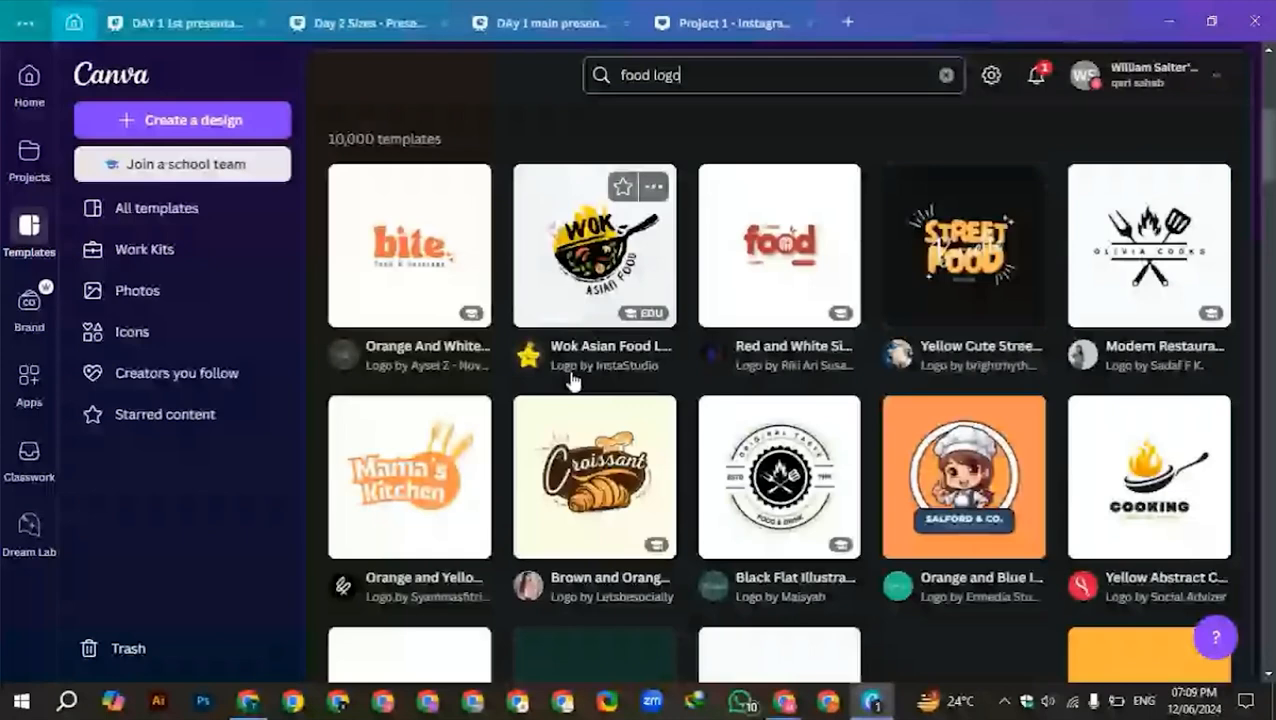
scroll(573, 381, "down", 1)
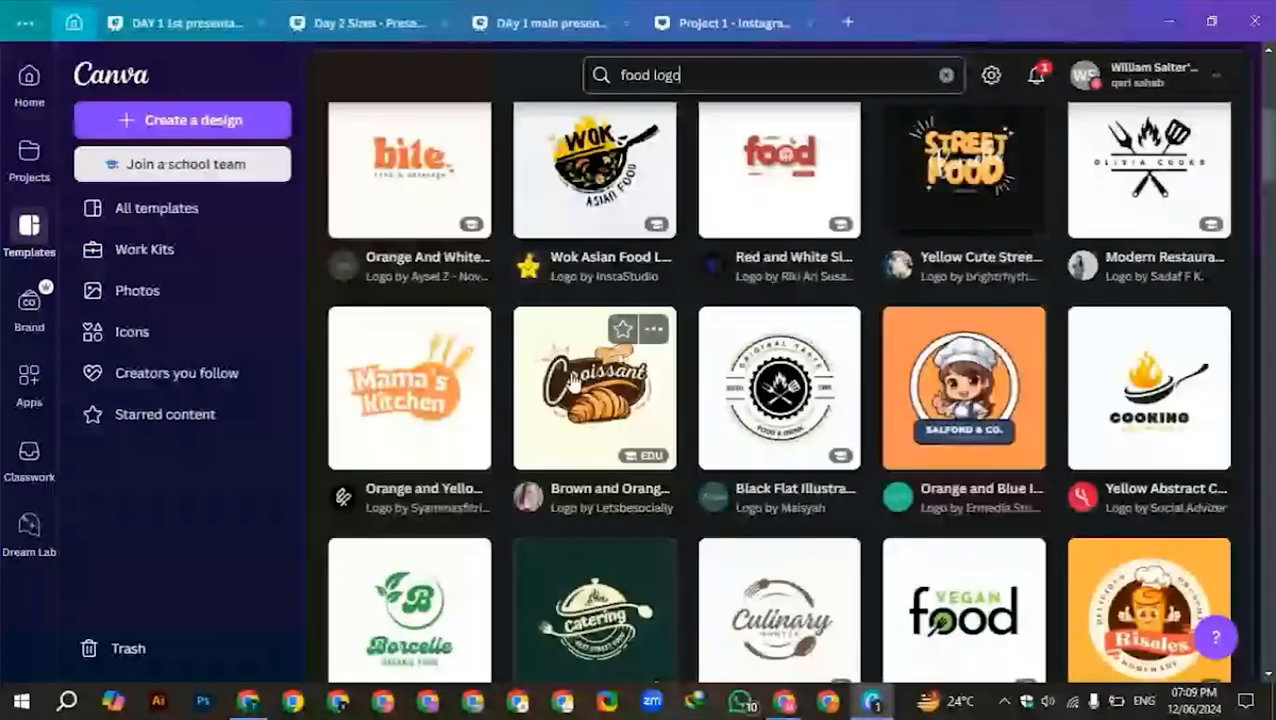
scroll(573, 383, "up", 2)
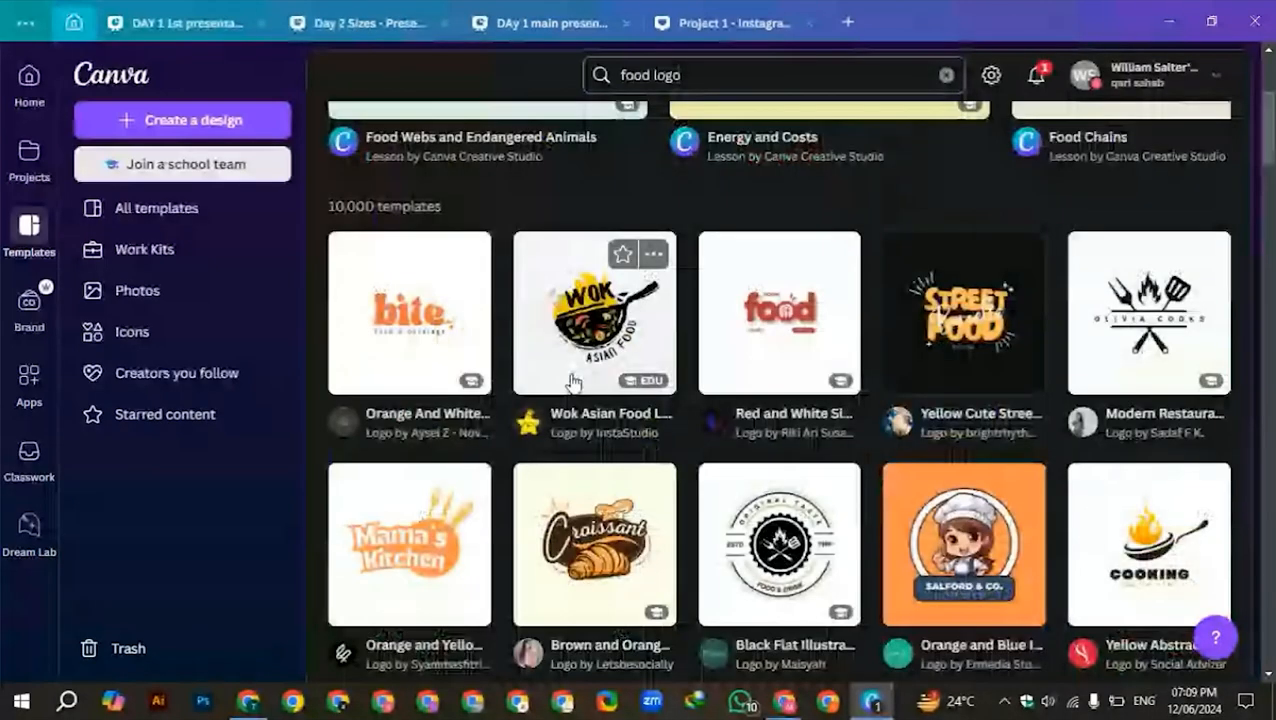
scroll(572, 380, "down", 6)
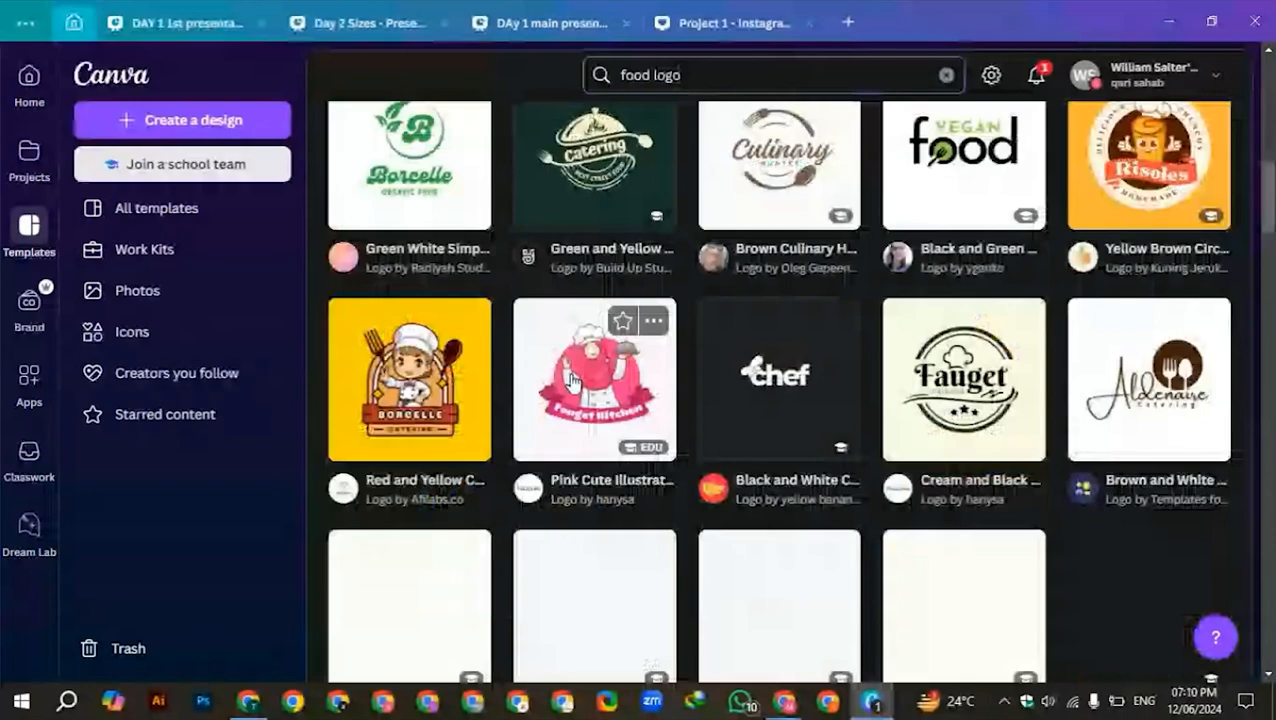
scroll(573, 380, "down", 3)
scroll(573, 386, "down", 2)
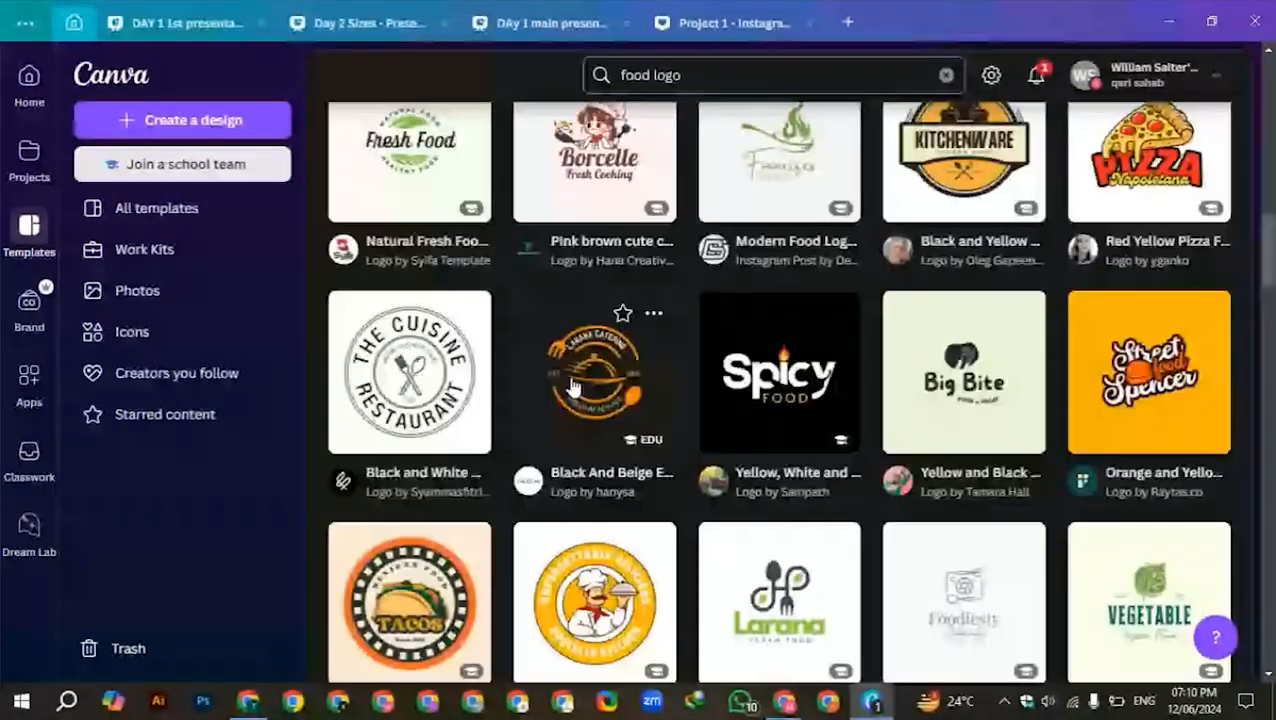
scroll(573, 386, "down", 2)
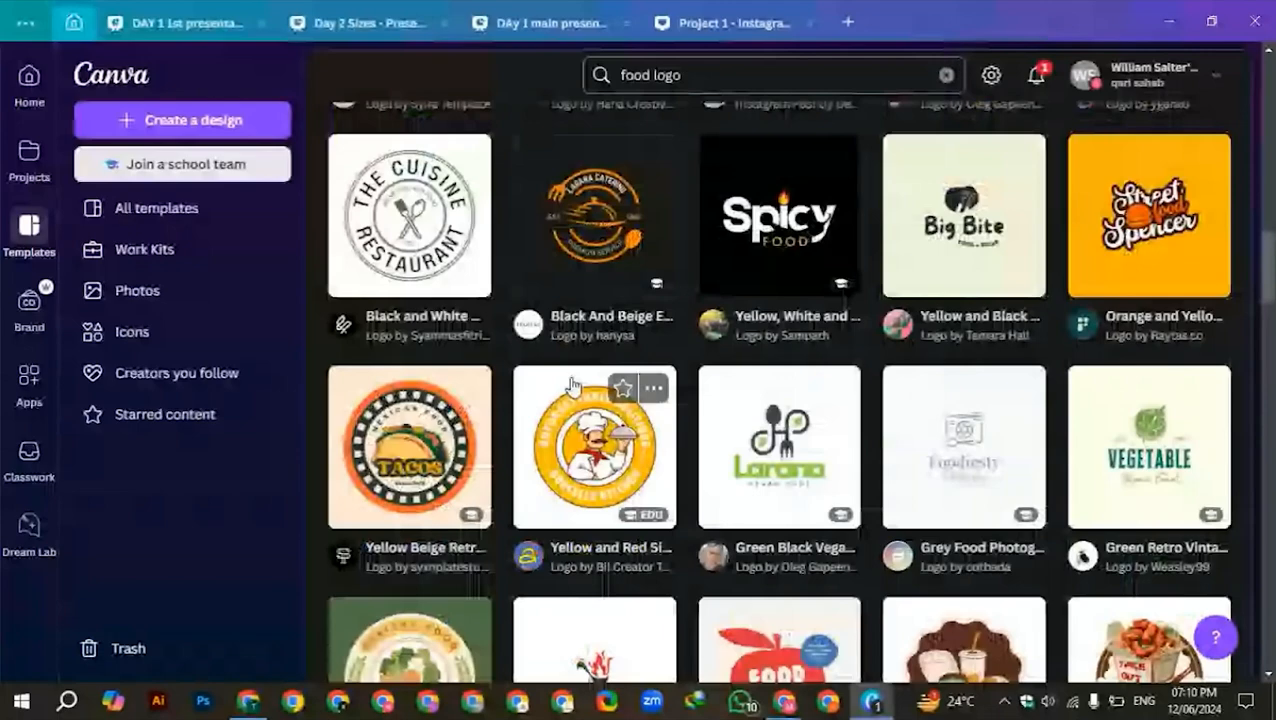
scroll(573, 382, "down", 3)
scroll(573, 382, "up", 3)
scroll(575, 383, "down", 3)
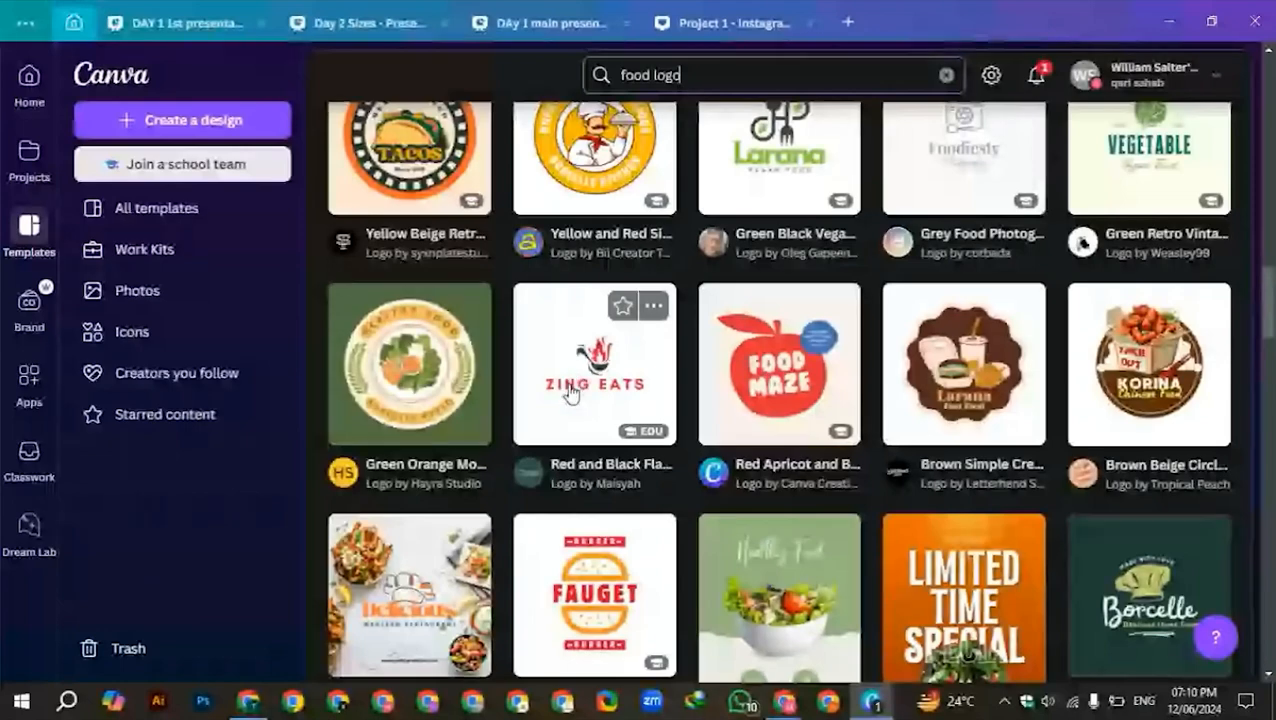
scroll(570, 393, "up", 2)
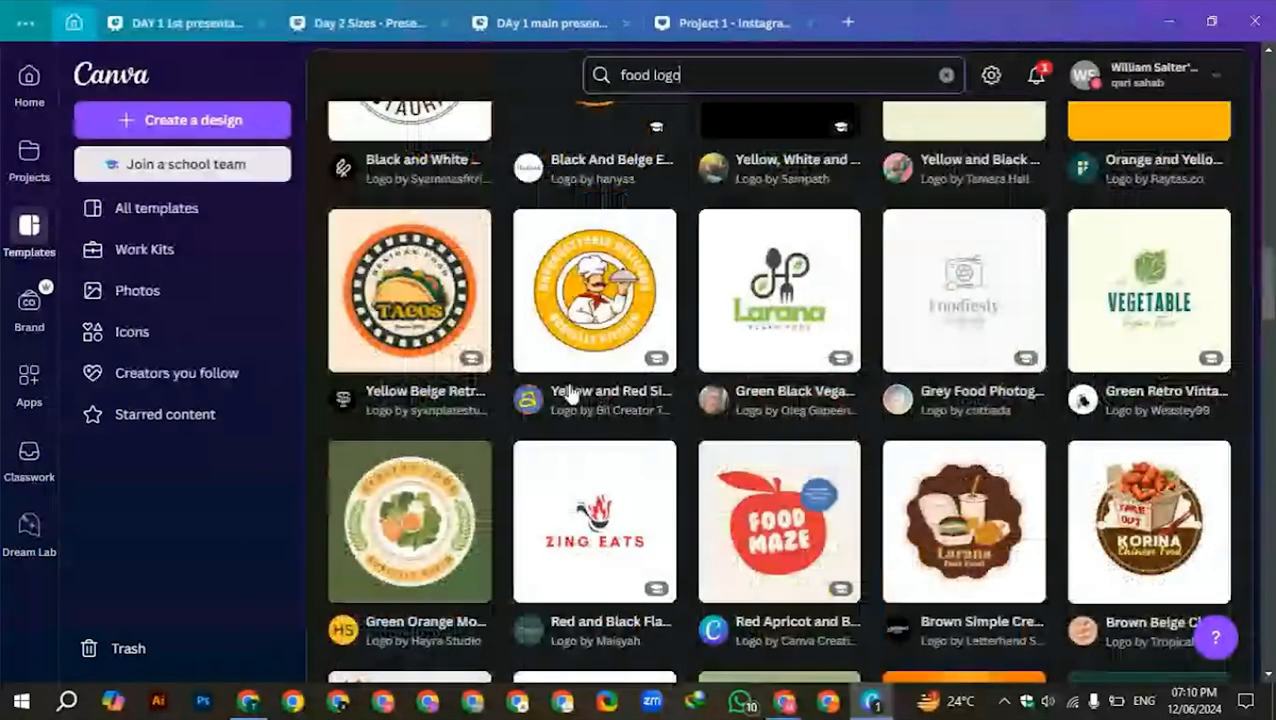
scroll(570, 393, "down", 2)
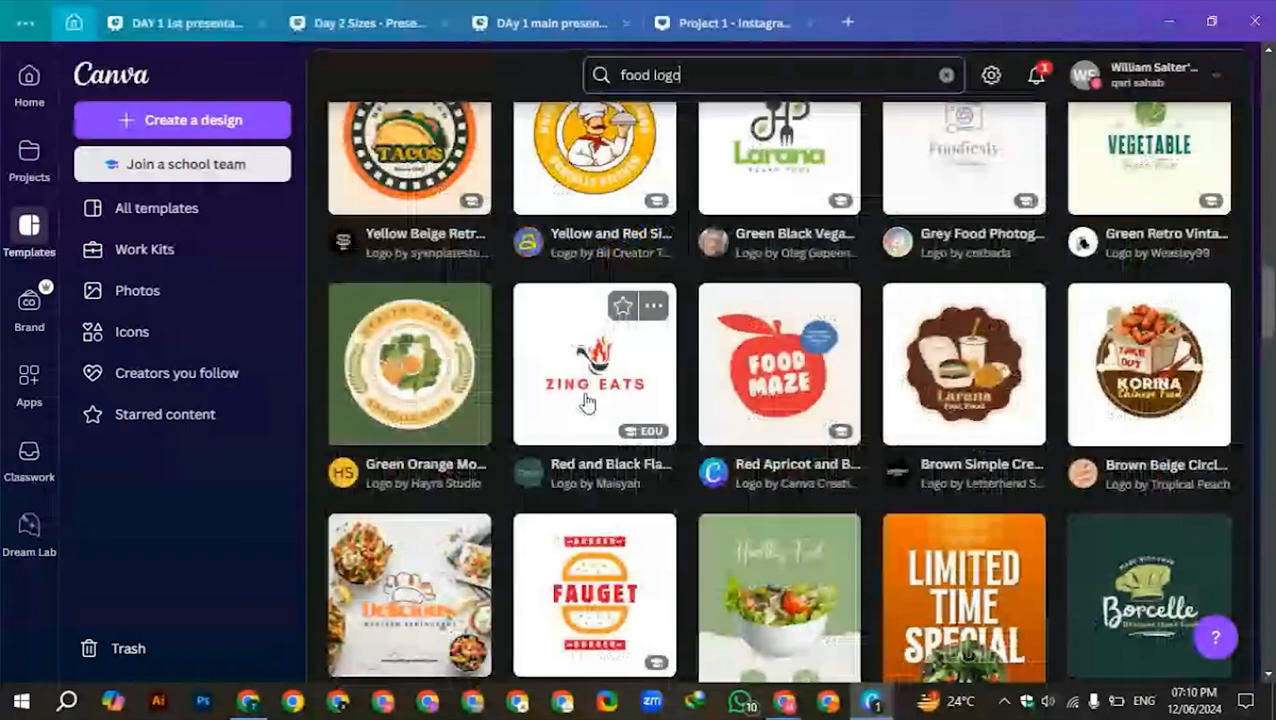
left_click(590, 398)
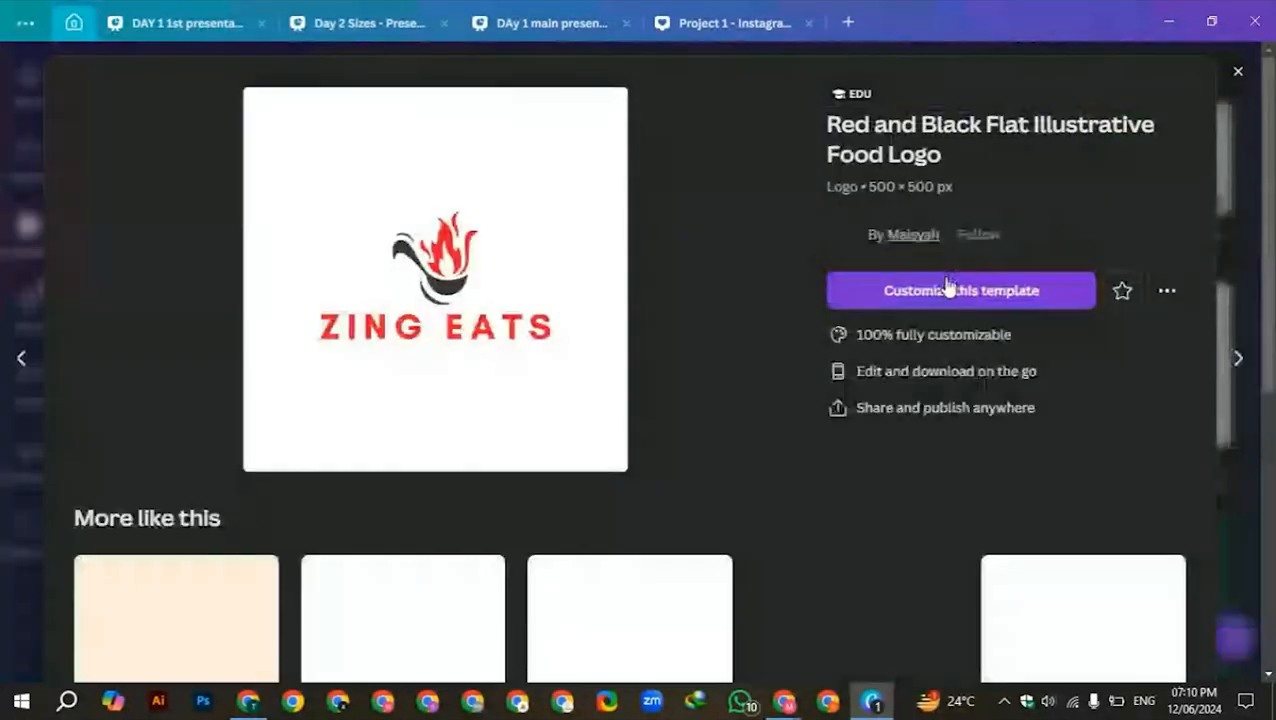
Step: Browse More like this, then customise the Zing Eats flame-bowl logo template in the editor
scroll(744, 375, "down", 3)
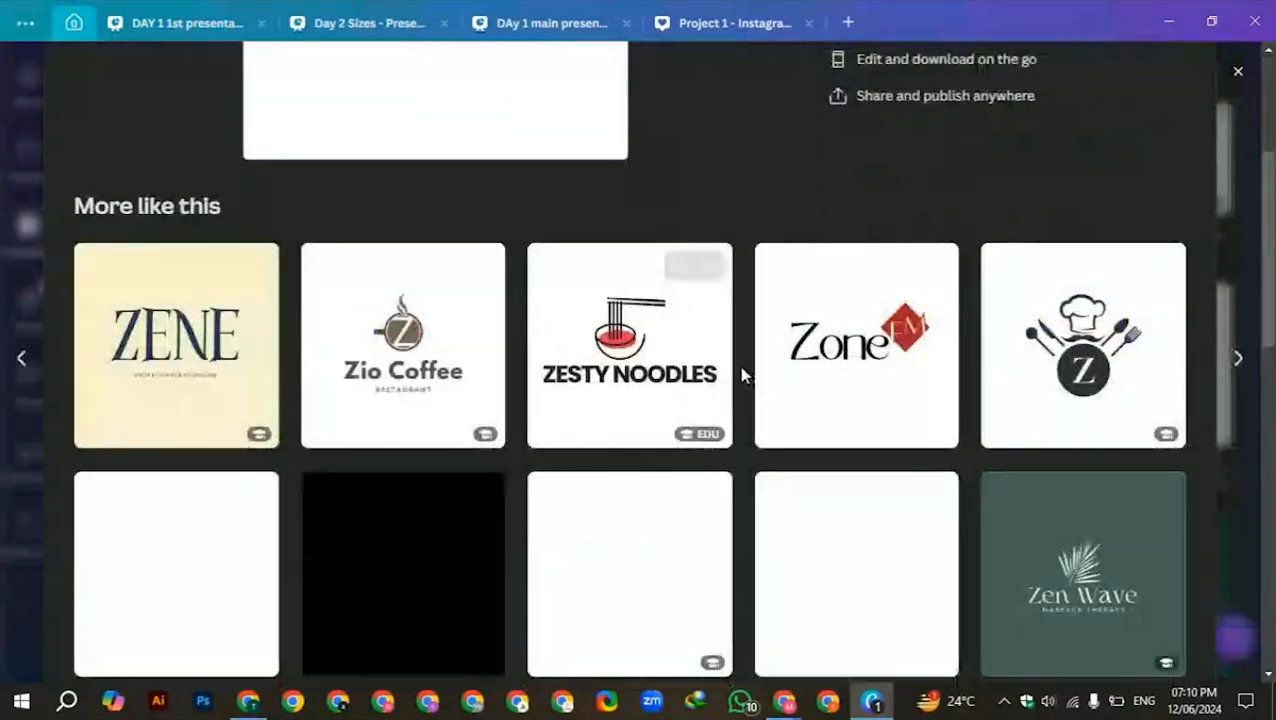
scroll(744, 375, "down", 2)
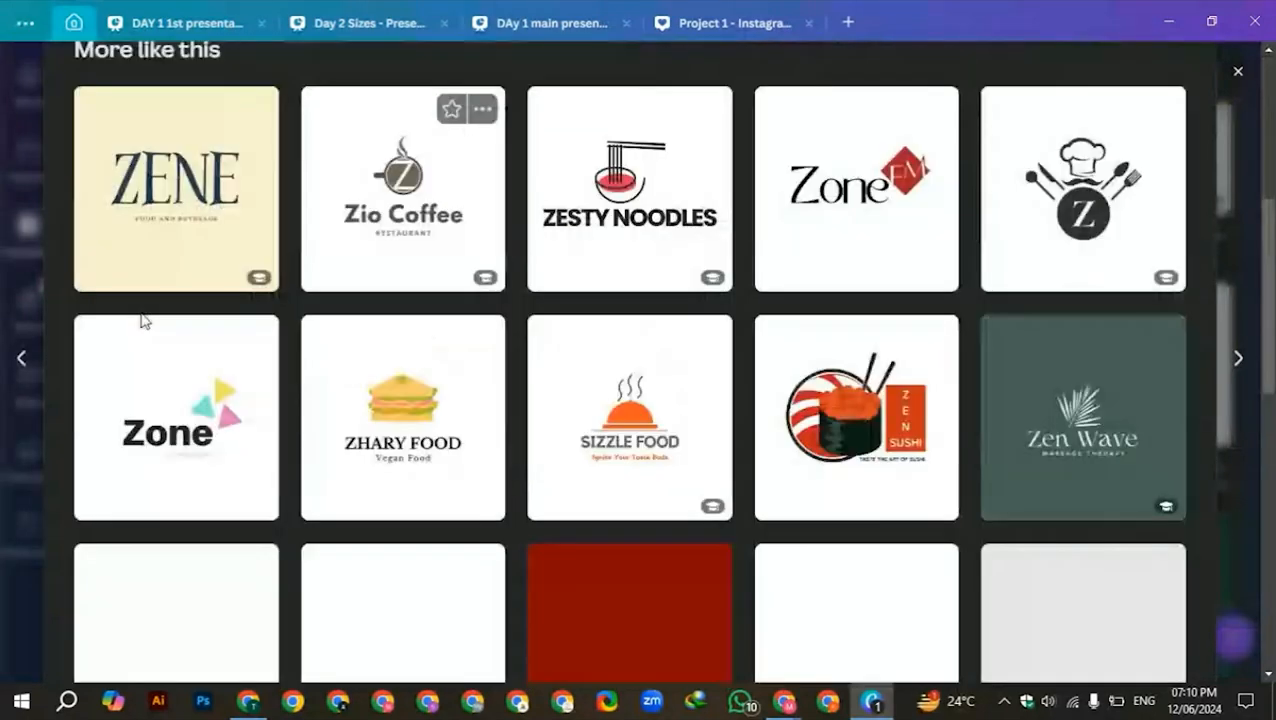
scroll(143, 320, "down", 2)
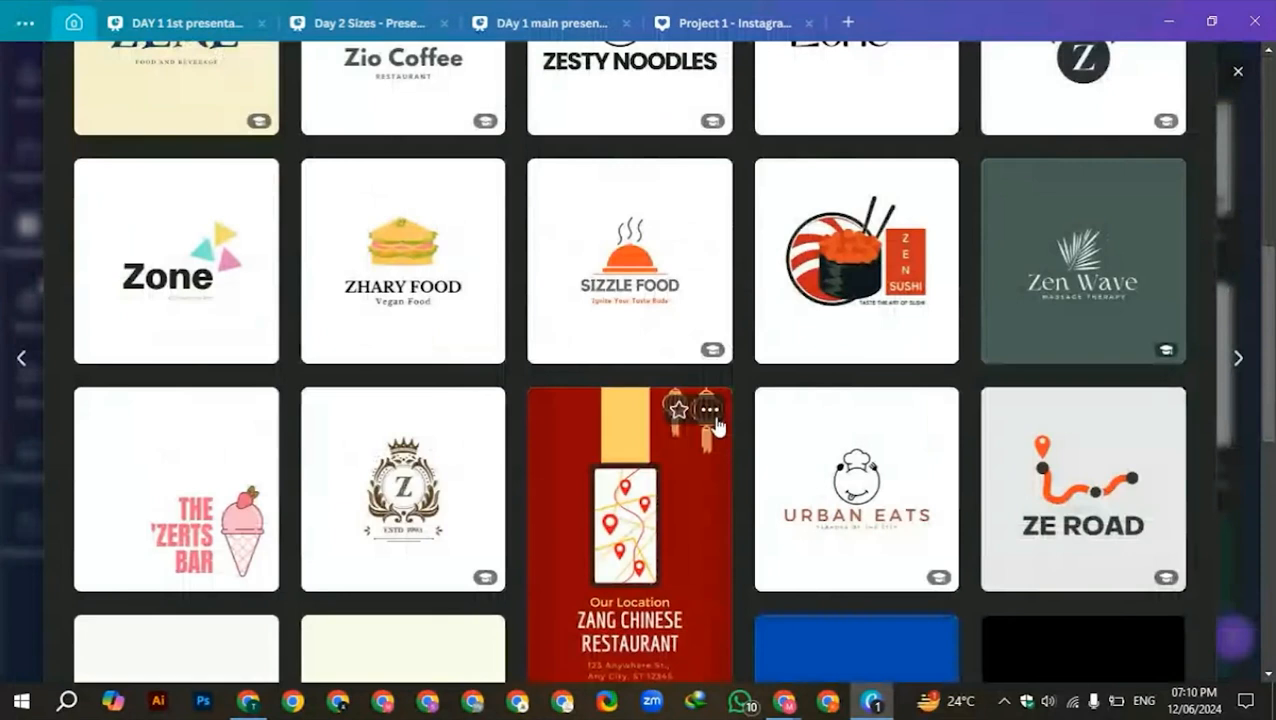
left_click(715, 420)
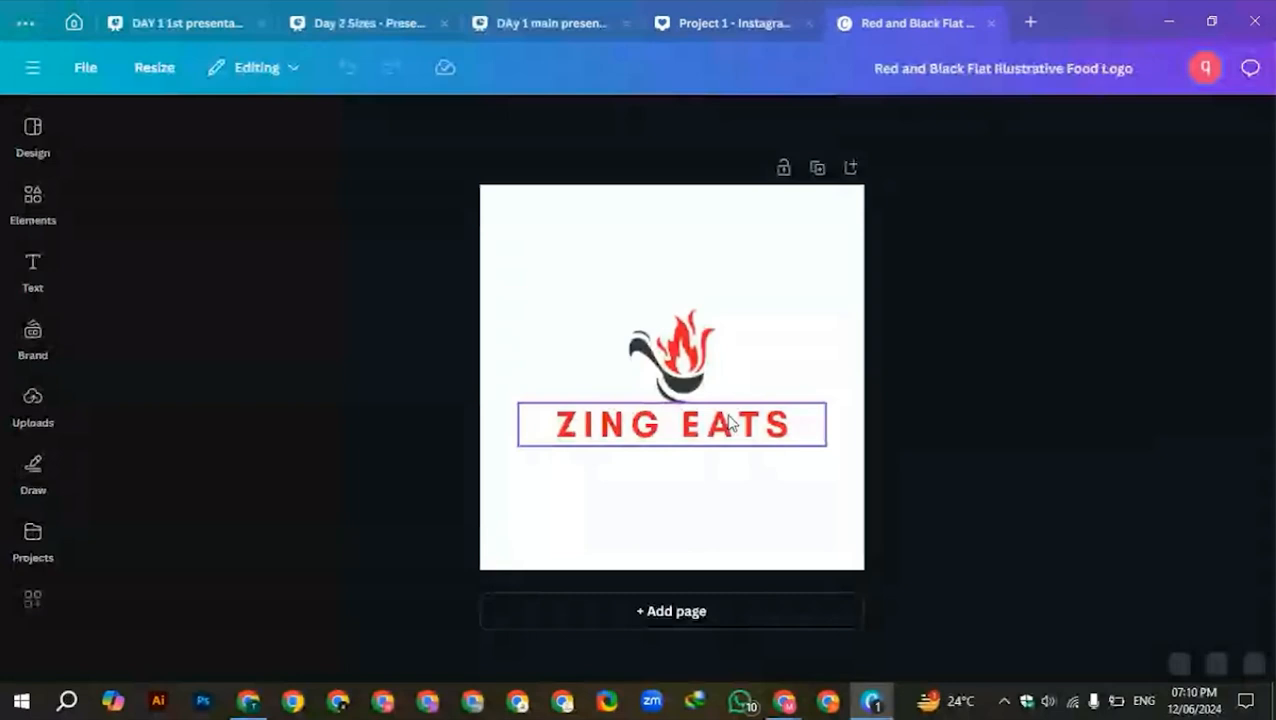
Step: Replace the ZING EATS logo text with SPICY FOOD
left_click(703, 367)
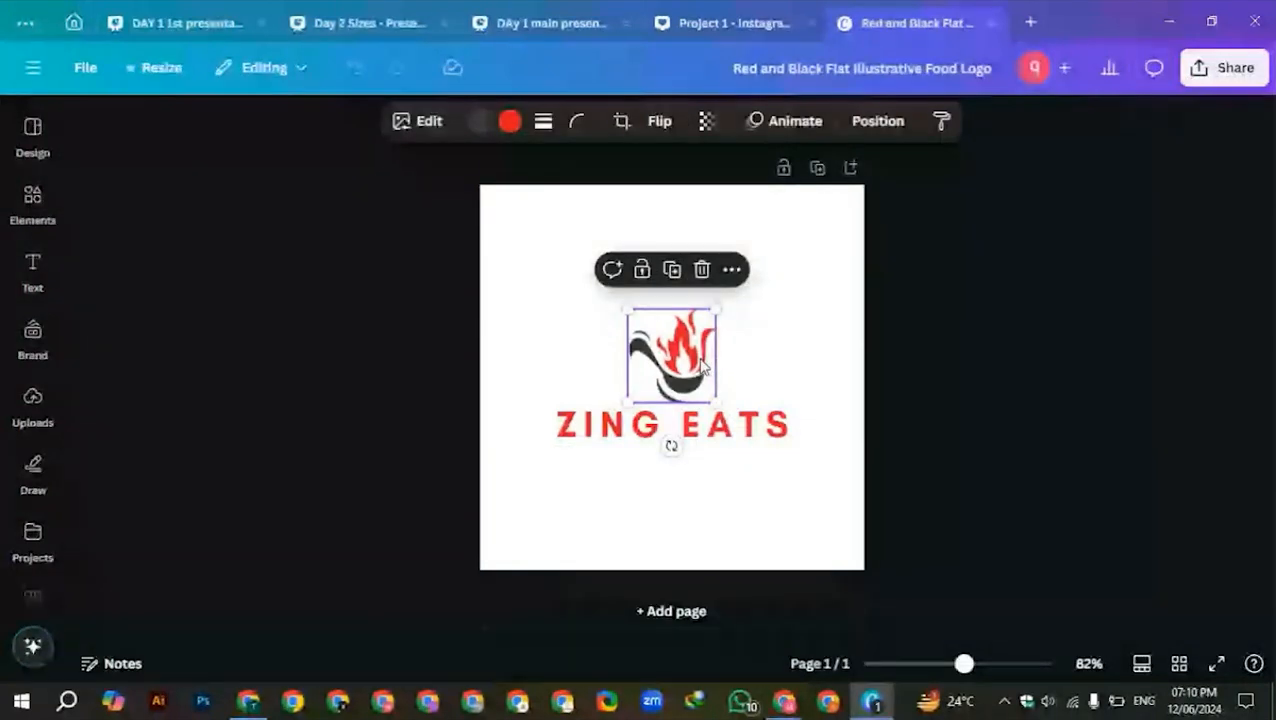
left_click(730, 420)
left_click(740, 410)
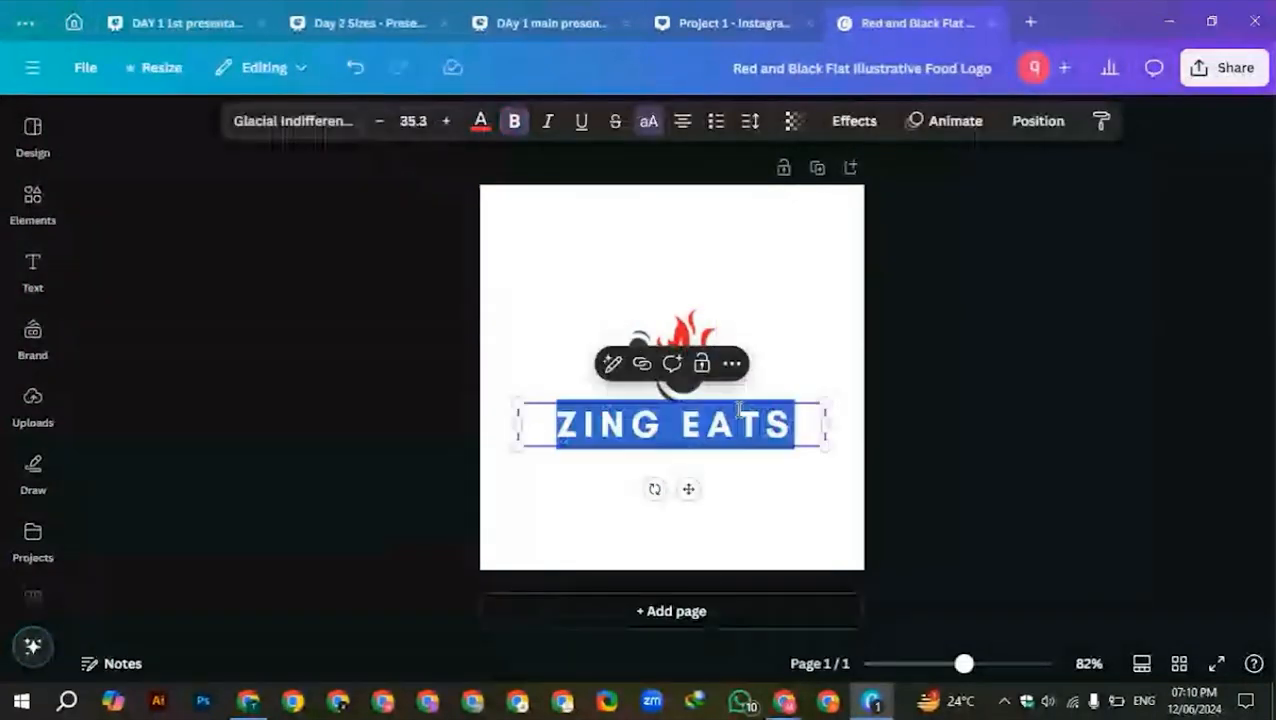
type("SPICY")
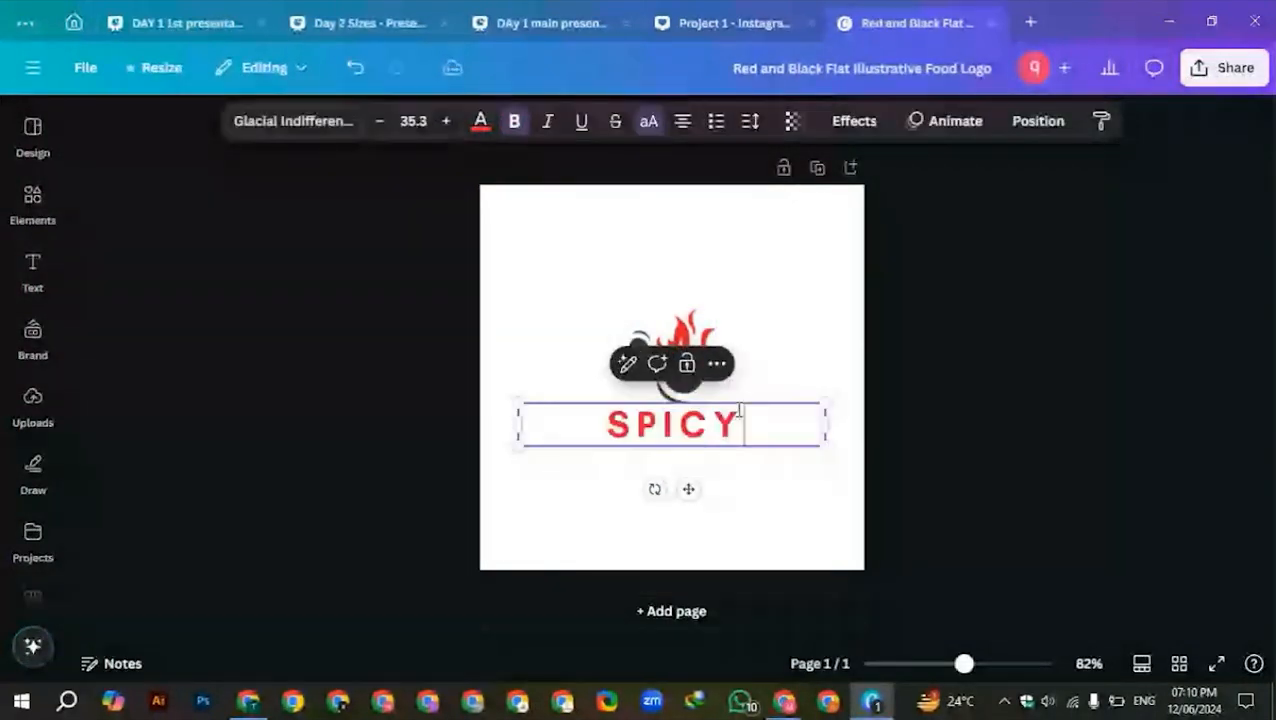
type(" FOOD")
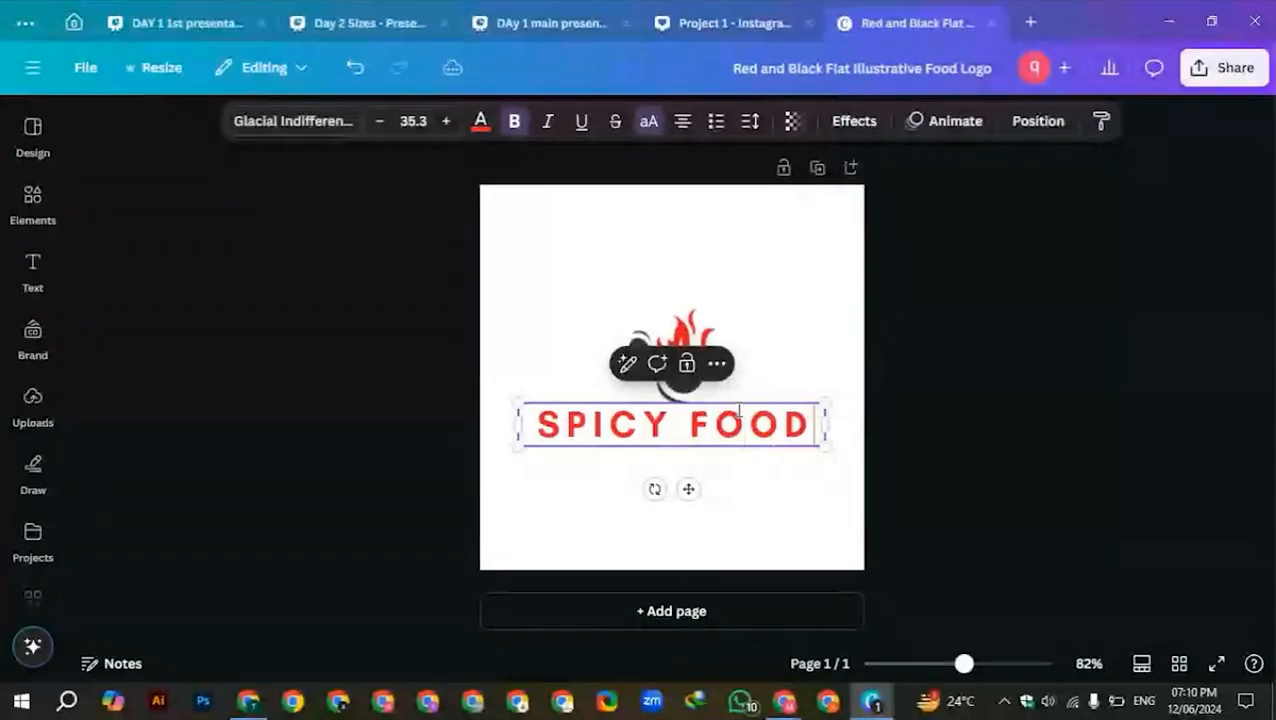
Step: Add a Kaushan Script subtitle text box to the logo
left_click(40, 264)
left_click(210, 381)
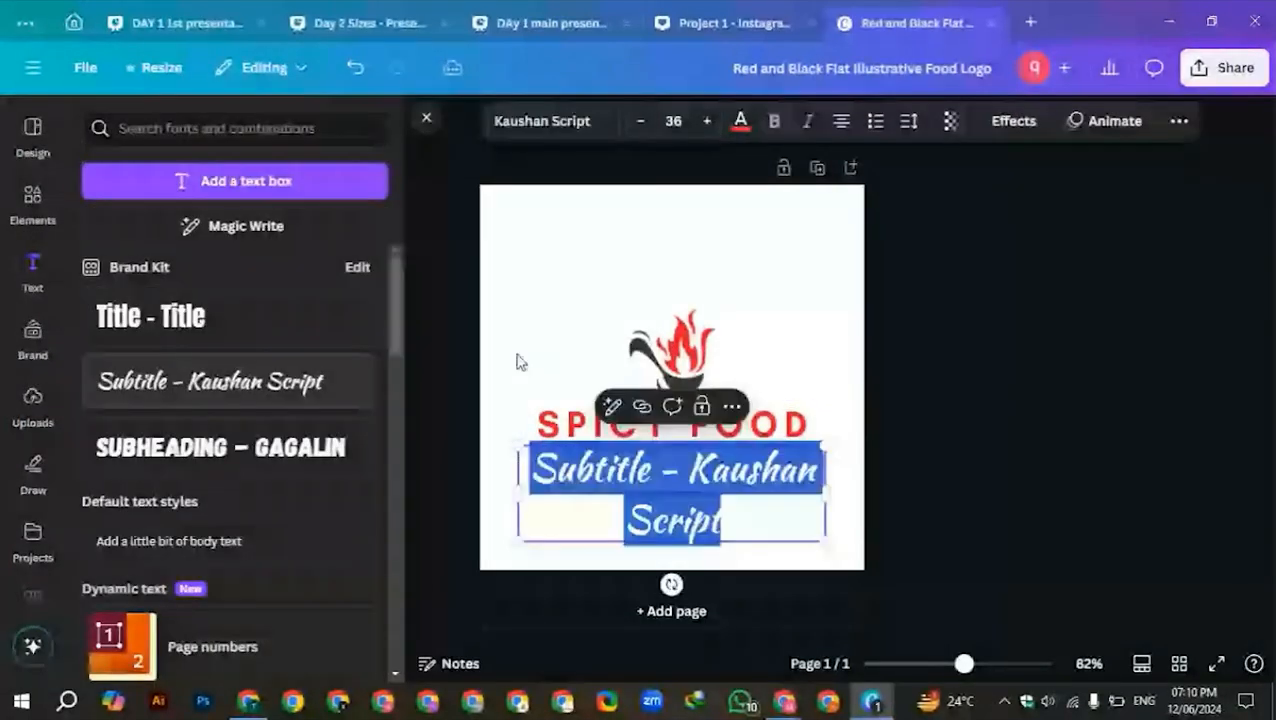
left_click(424, 120)
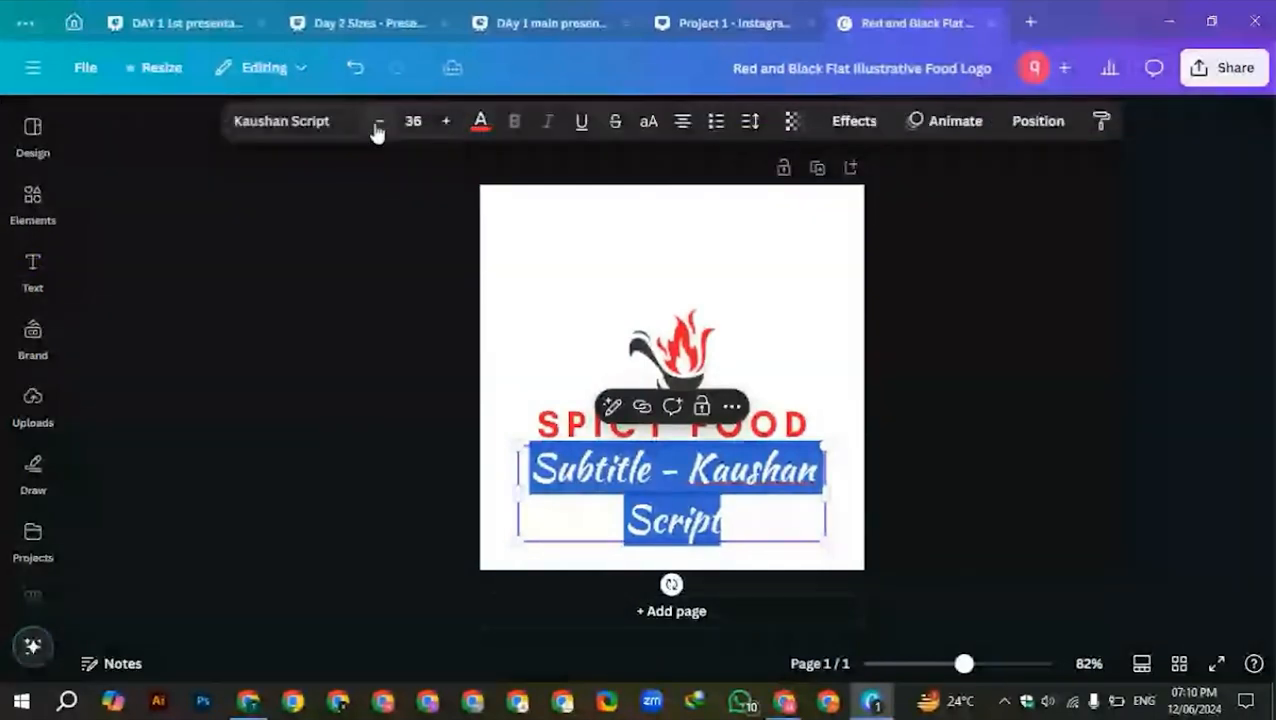
Step: Shrink the subtitle to font size 13 and rewrite it as 'made with love'
left_click(378, 128)
left_click(378, 128)
left_click(357, 270)
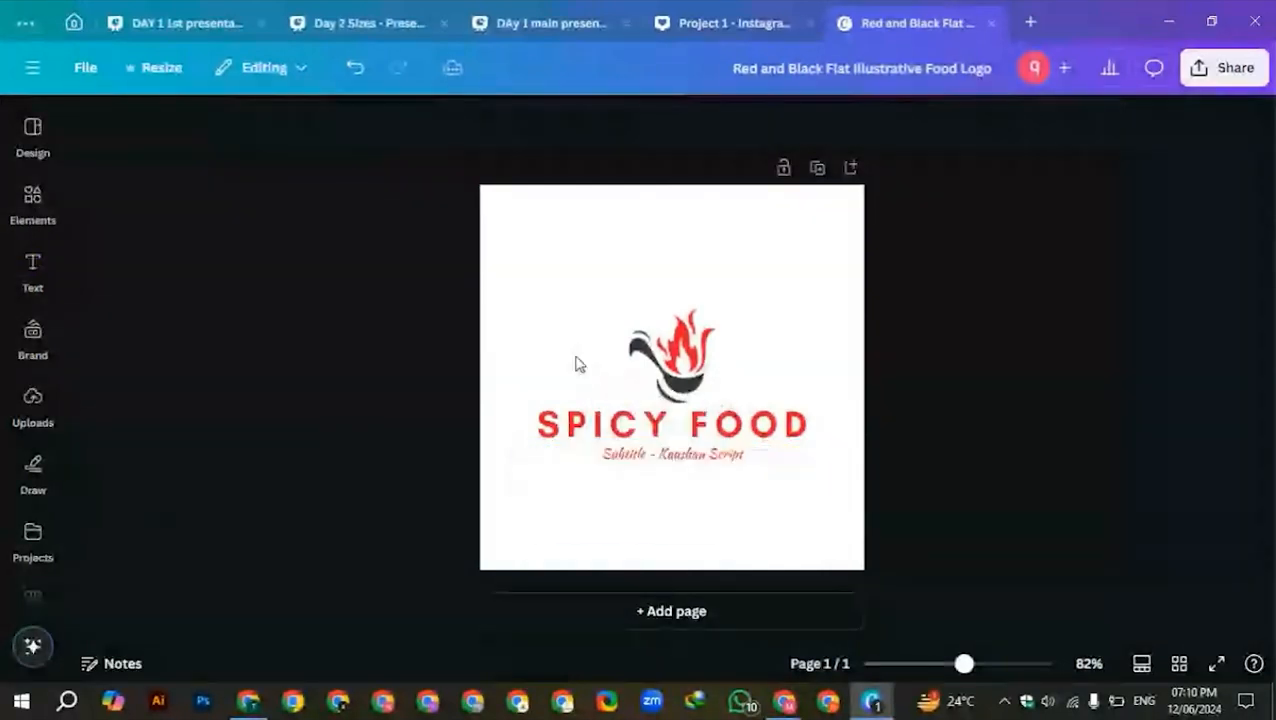
double_click(676, 452)
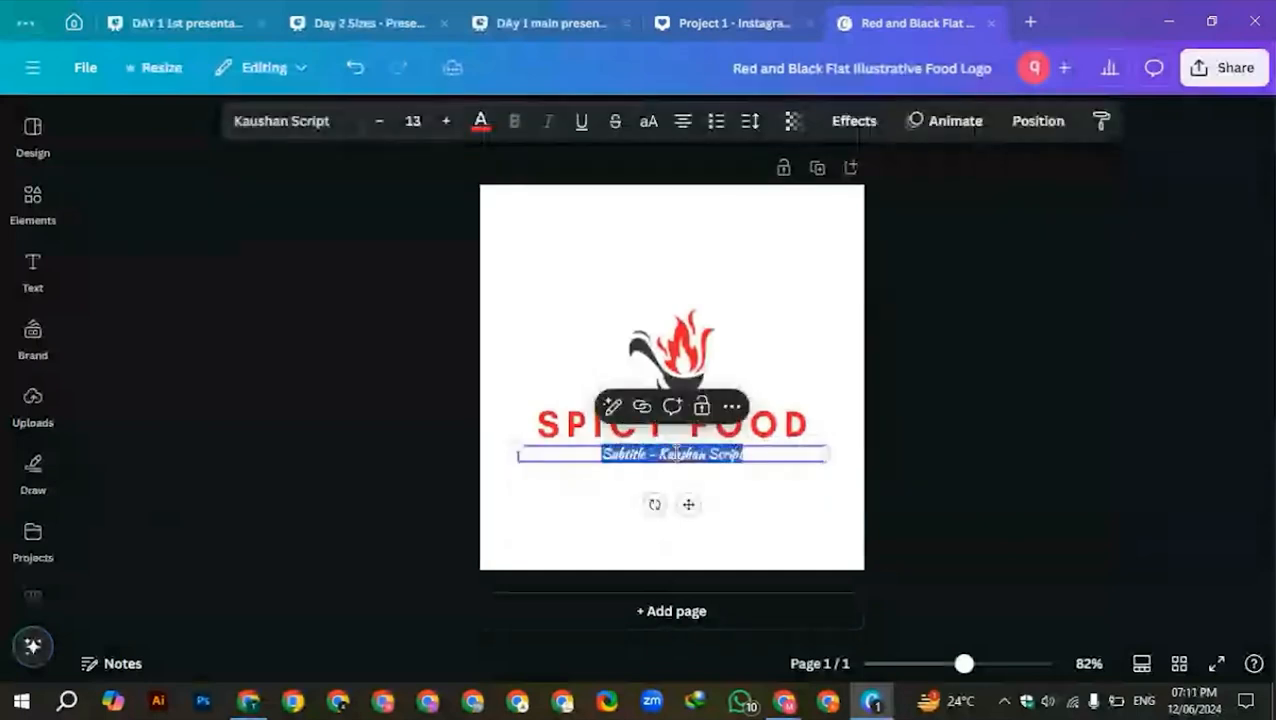
type("made with")
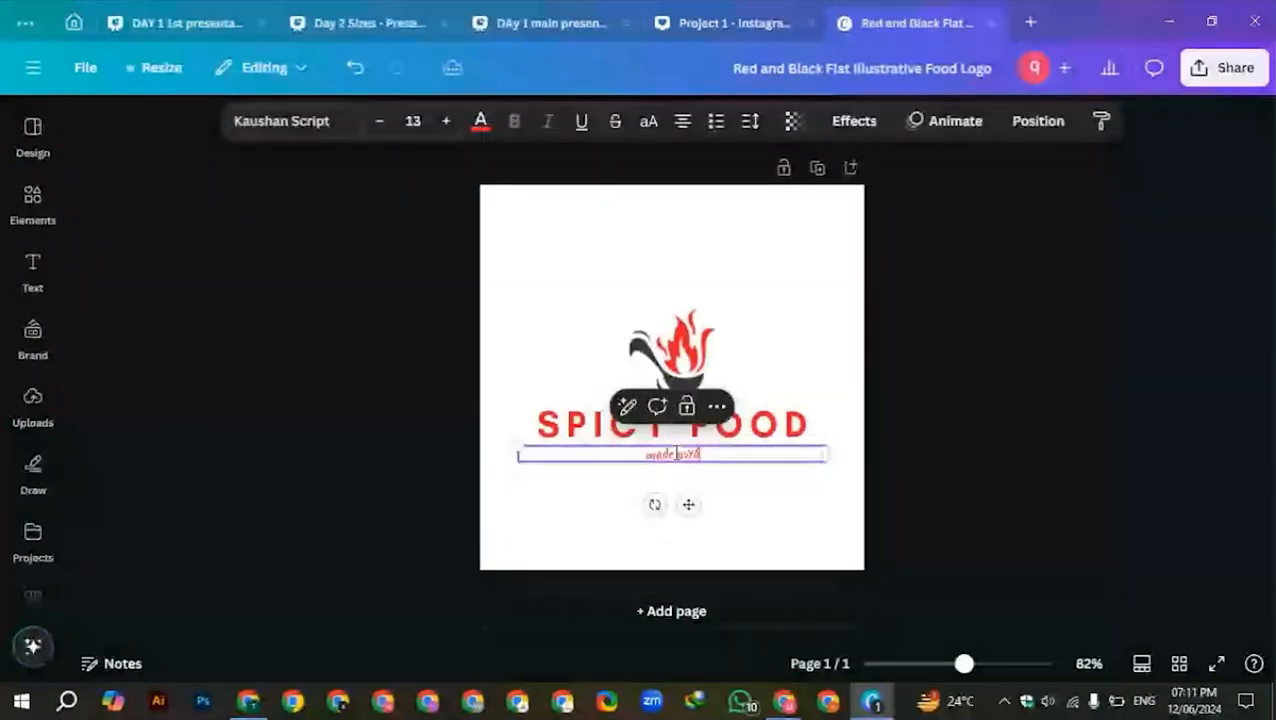
type(" love")
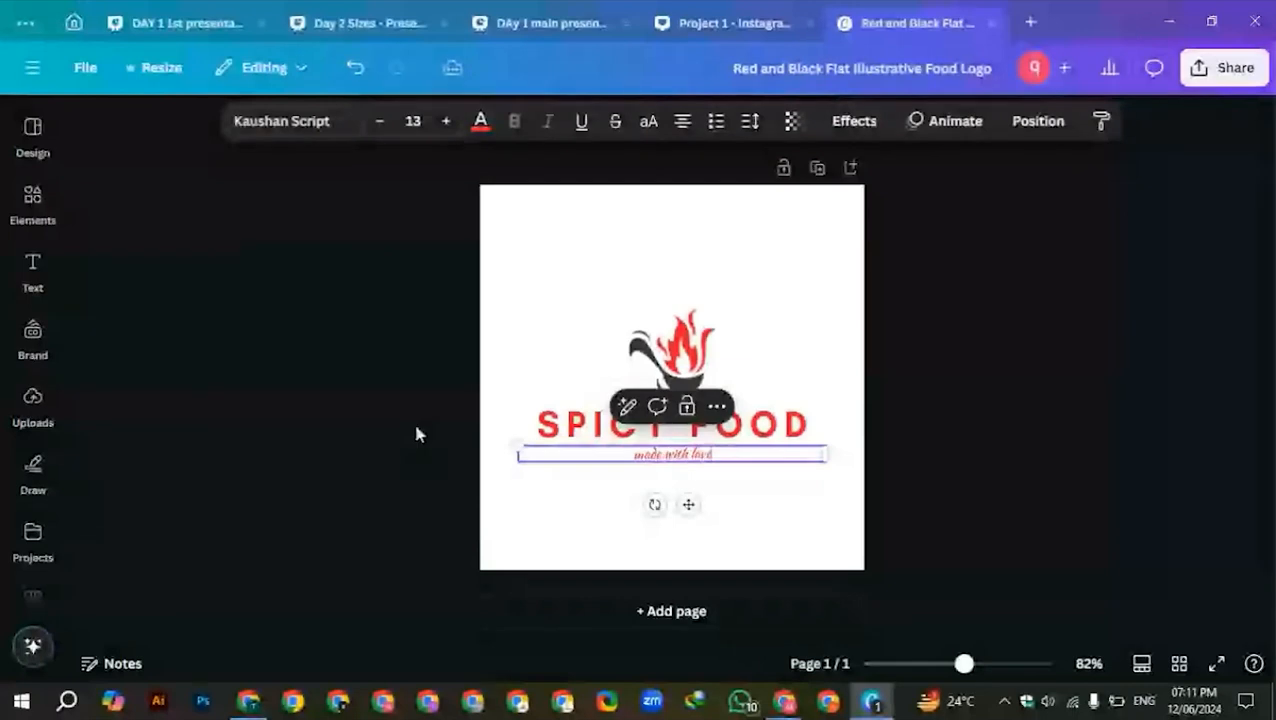
left_click(413, 420)
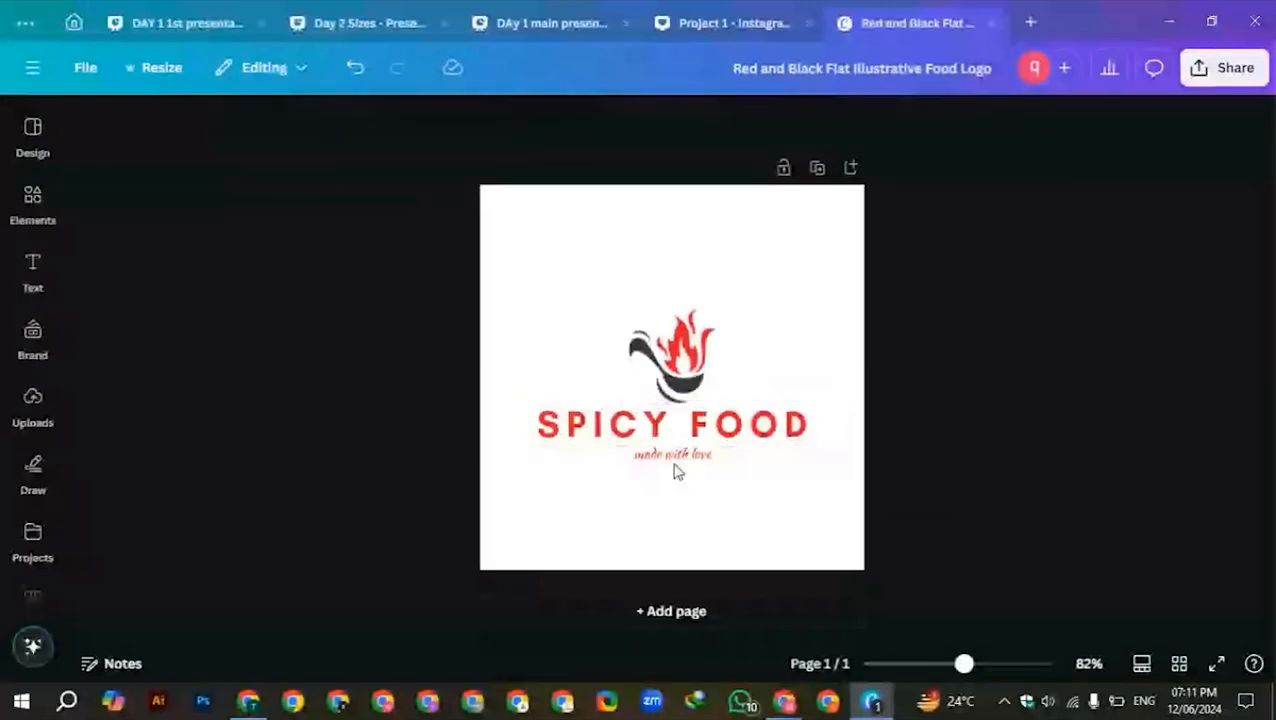
left_click(668, 358)
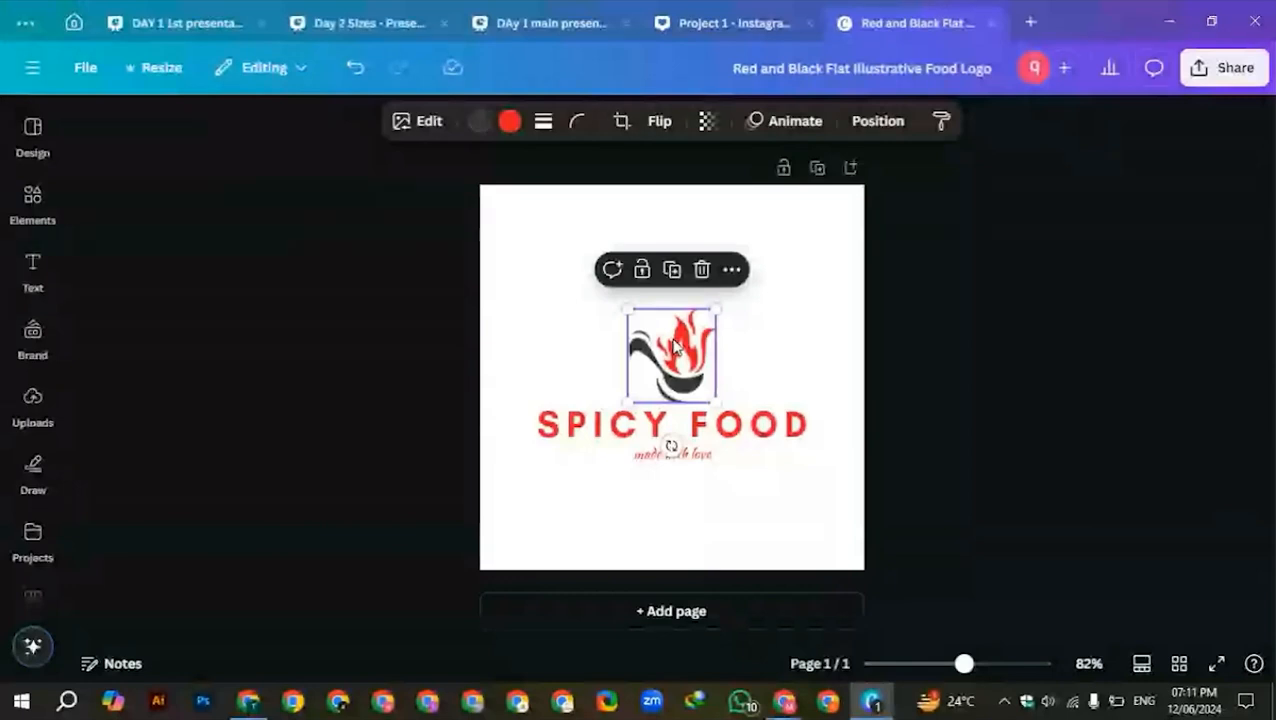
Step: View the flame graphic's info and copy its 'Hot Food Logo' title
left_click(733, 270)
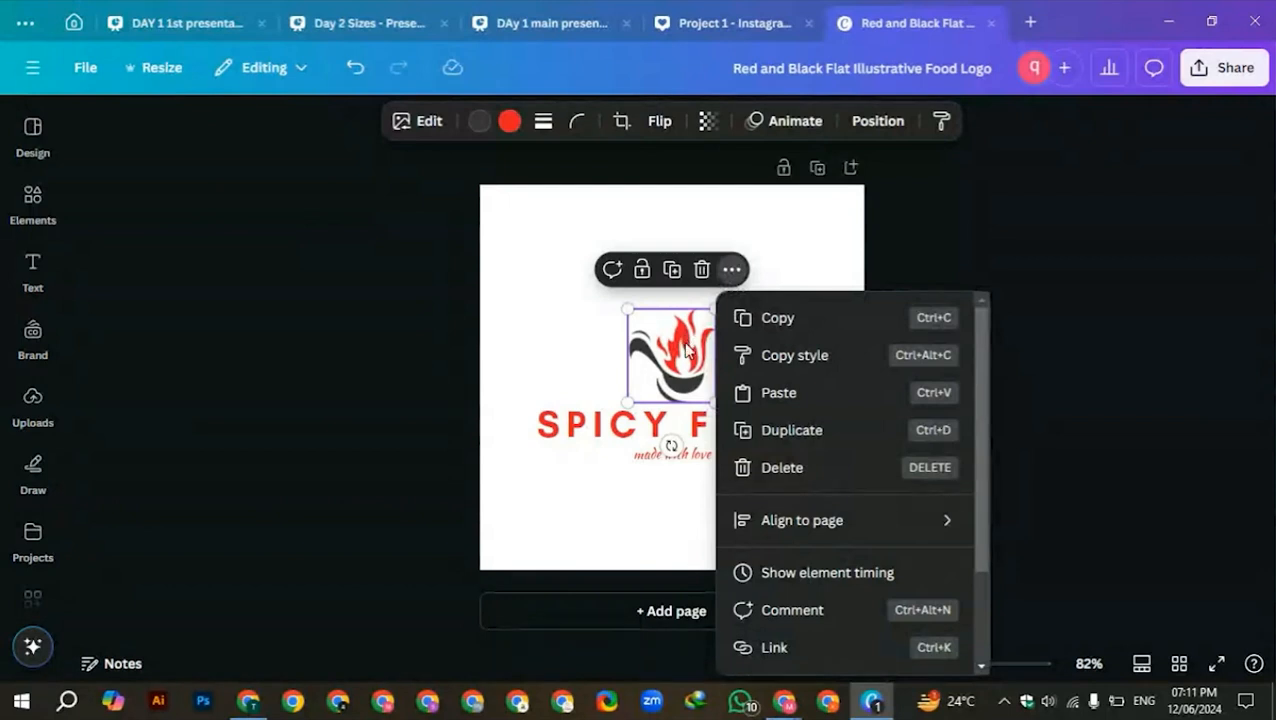
scroll(808, 530, "down", 2)
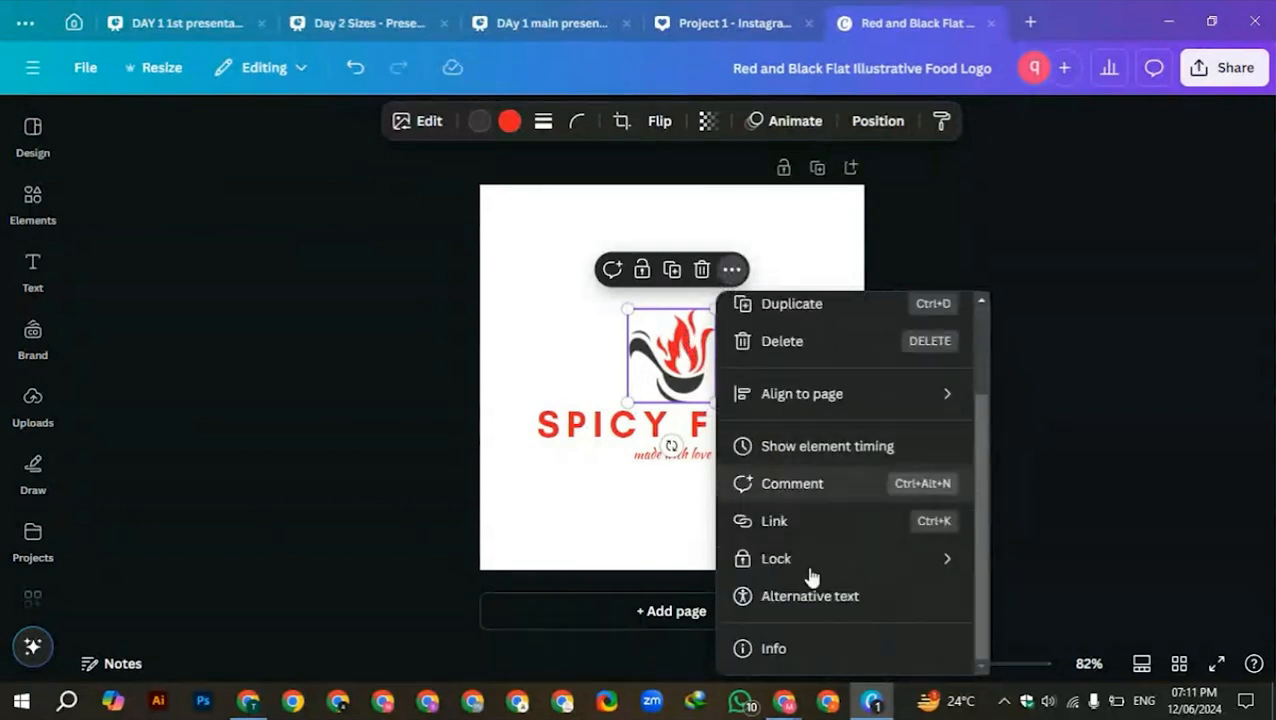
left_click(795, 655)
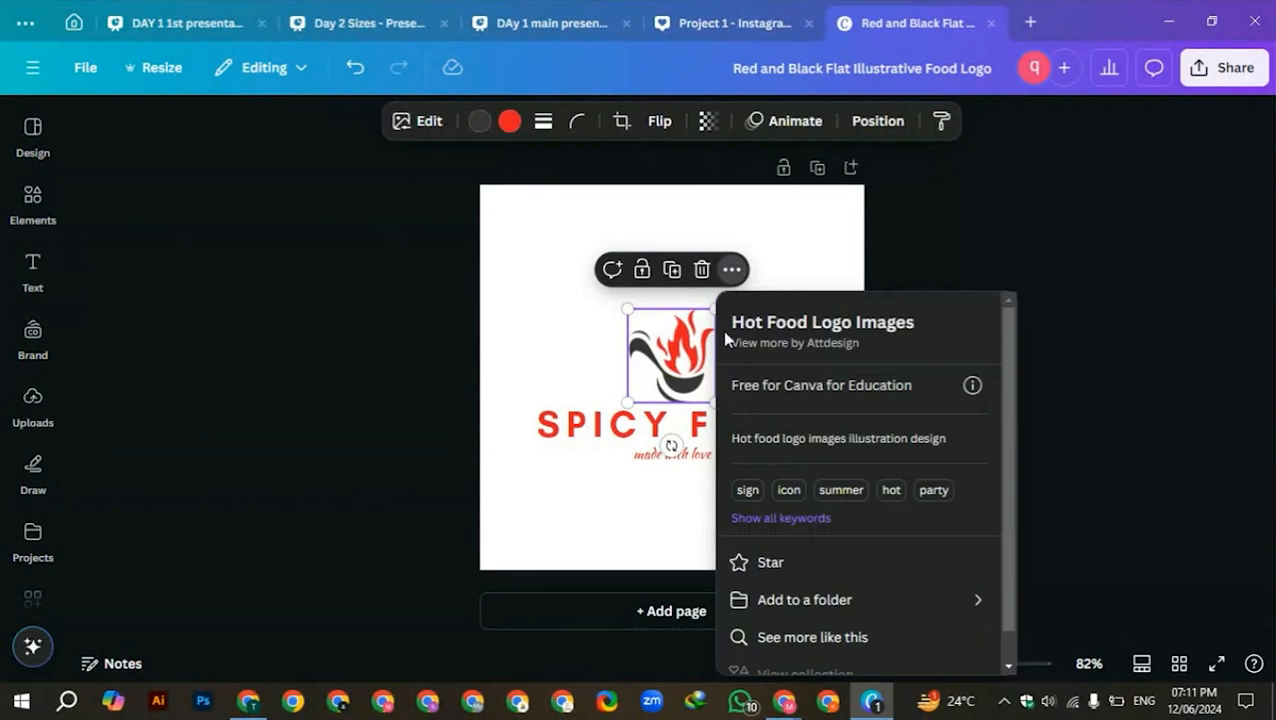
left_click_drag(731, 322, 802, 318)
key("ctrl+c")
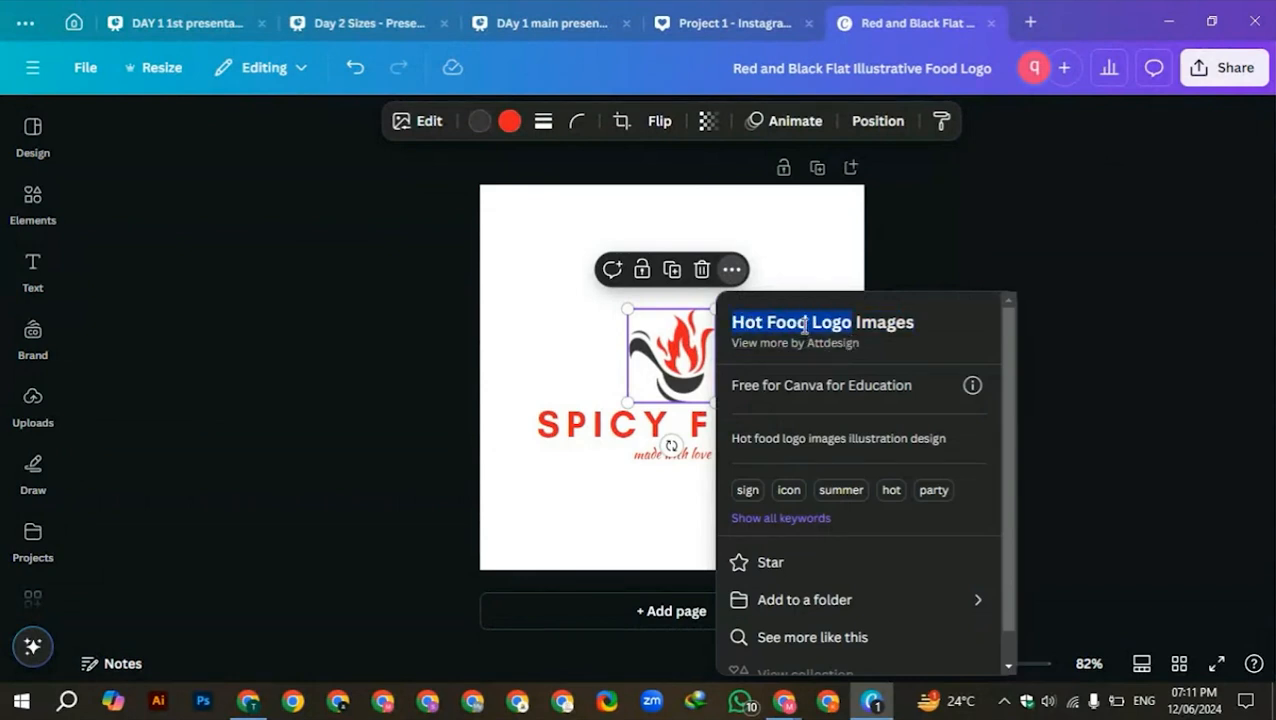
left_click(31, 203)
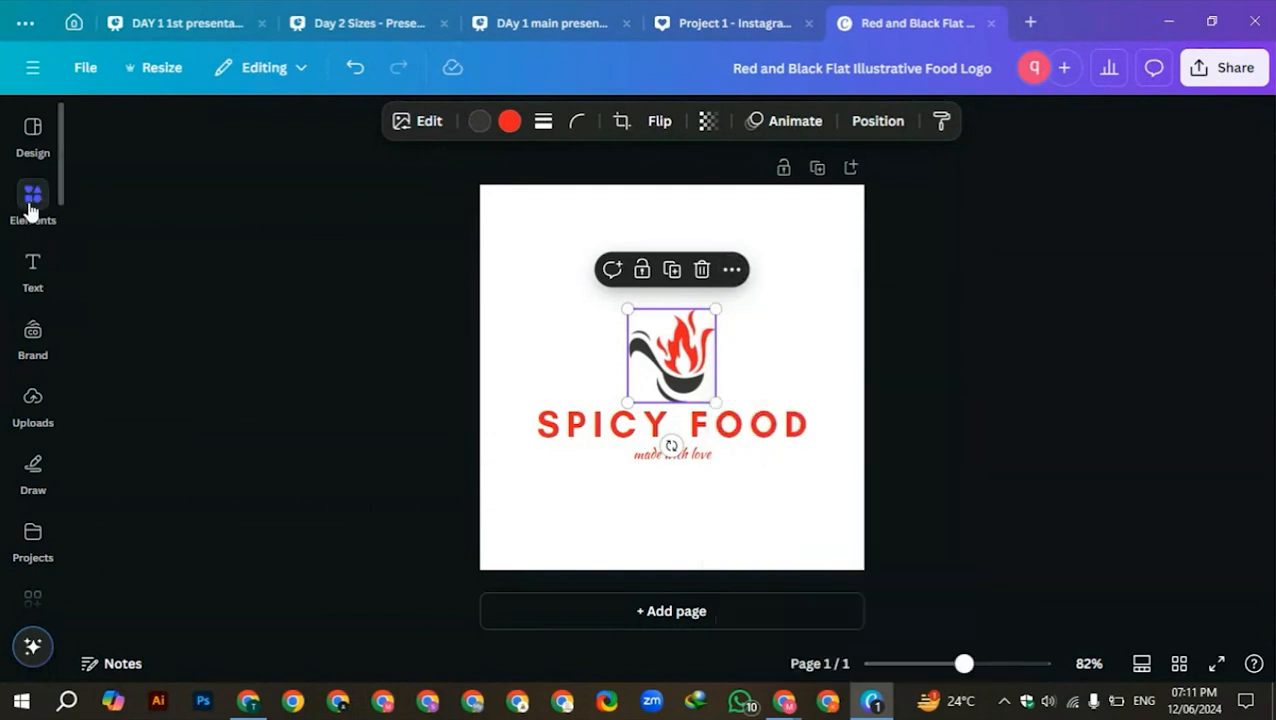
Step: Search Elements for the pasted 'Hot Food Logo' name, showing only graphics
left_click(160, 128)
key("ctrl+v")
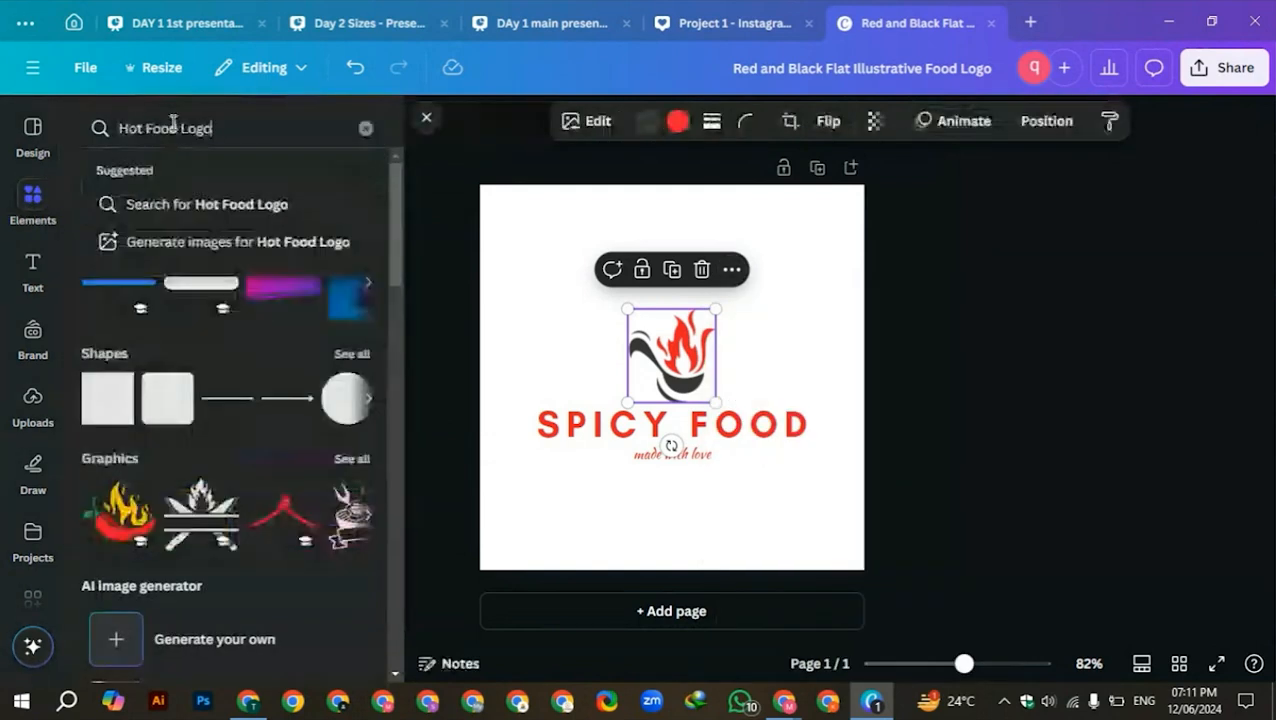
key("Return")
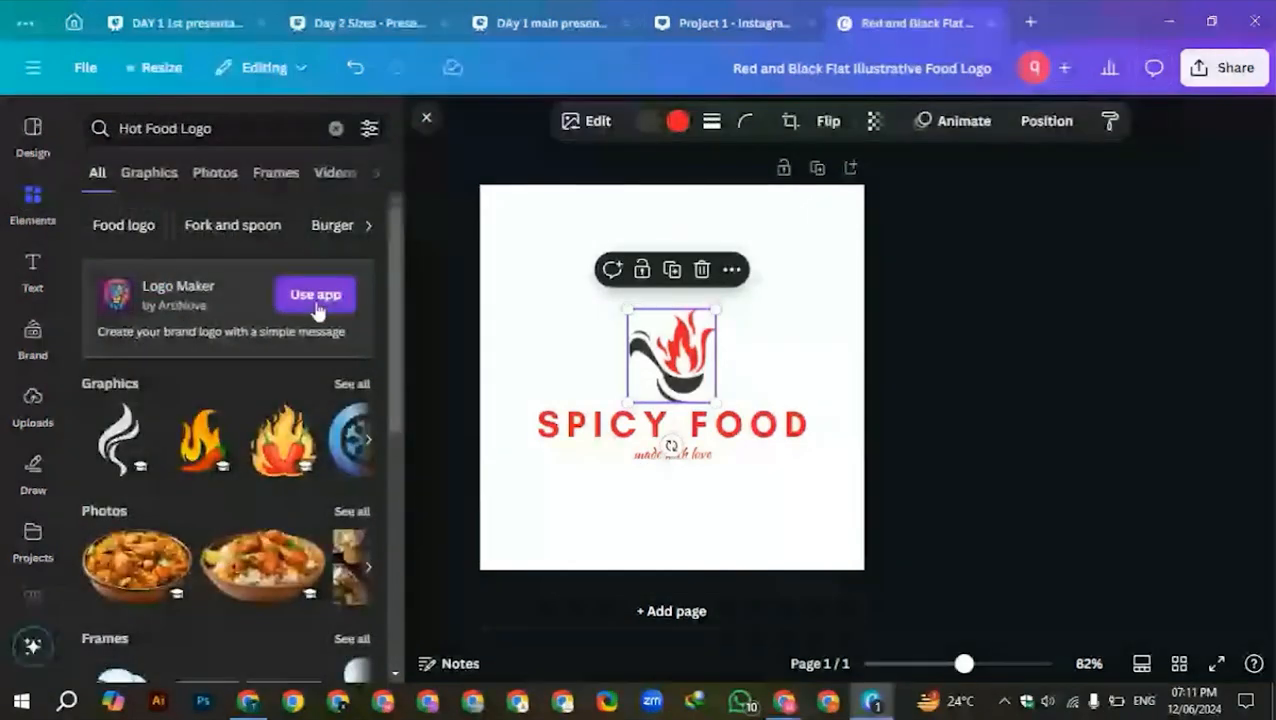
left_click(150, 172)
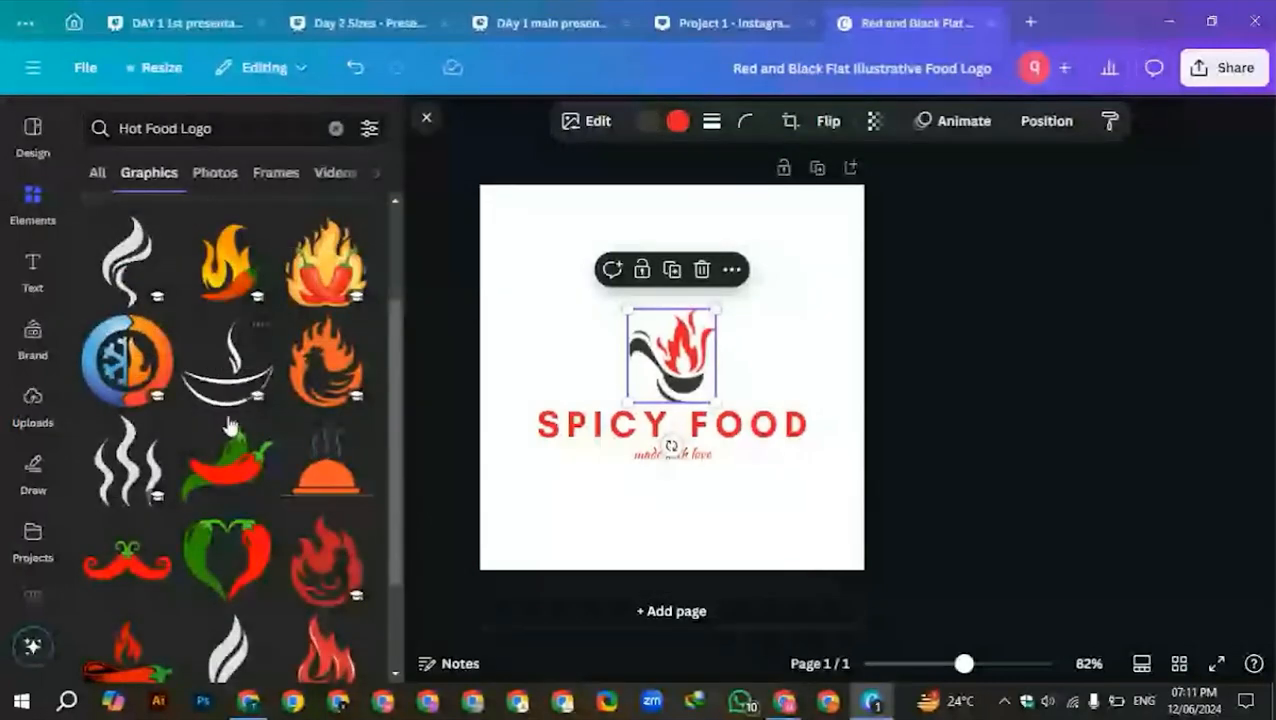
scroll(230, 427, "down", 2)
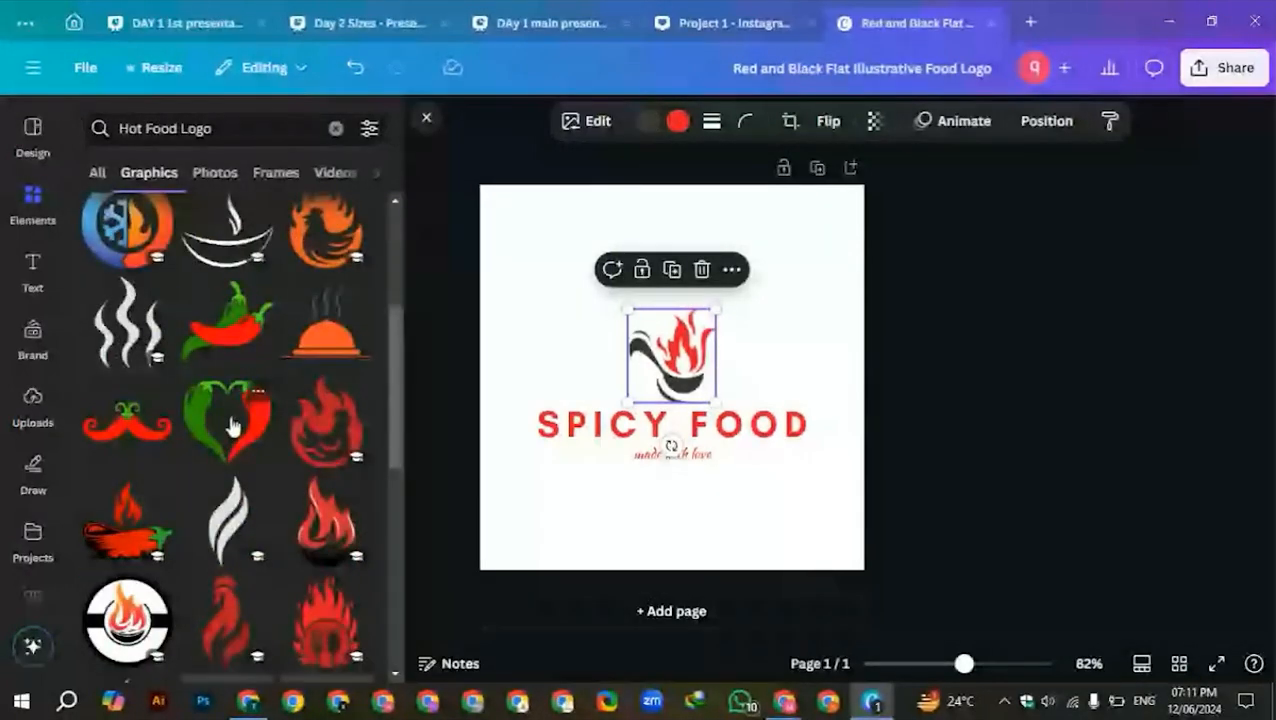
scroll(230, 427, "down", 2)
Step: Drag the flame-and-bowl off the page and place the red rooster graphic above SPICY FOOD
left_click_drag(667, 345, 1140, 305)
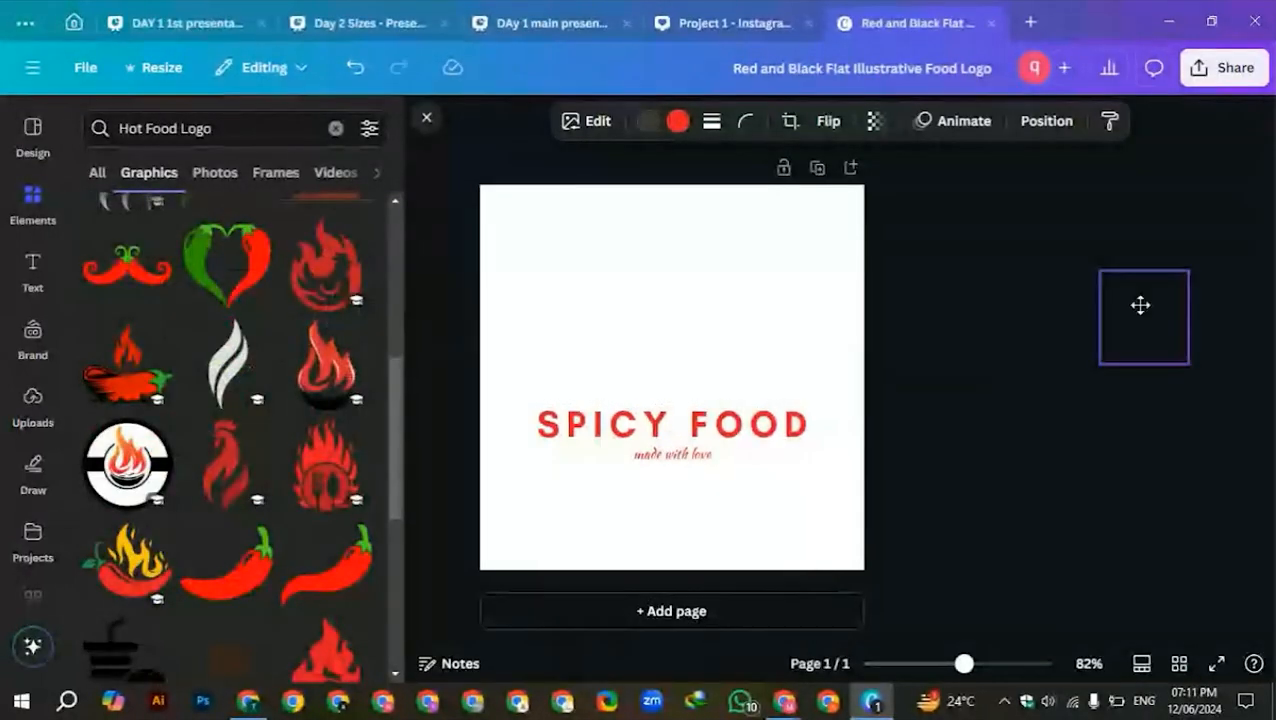
scroll(242, 378, "down", 2)
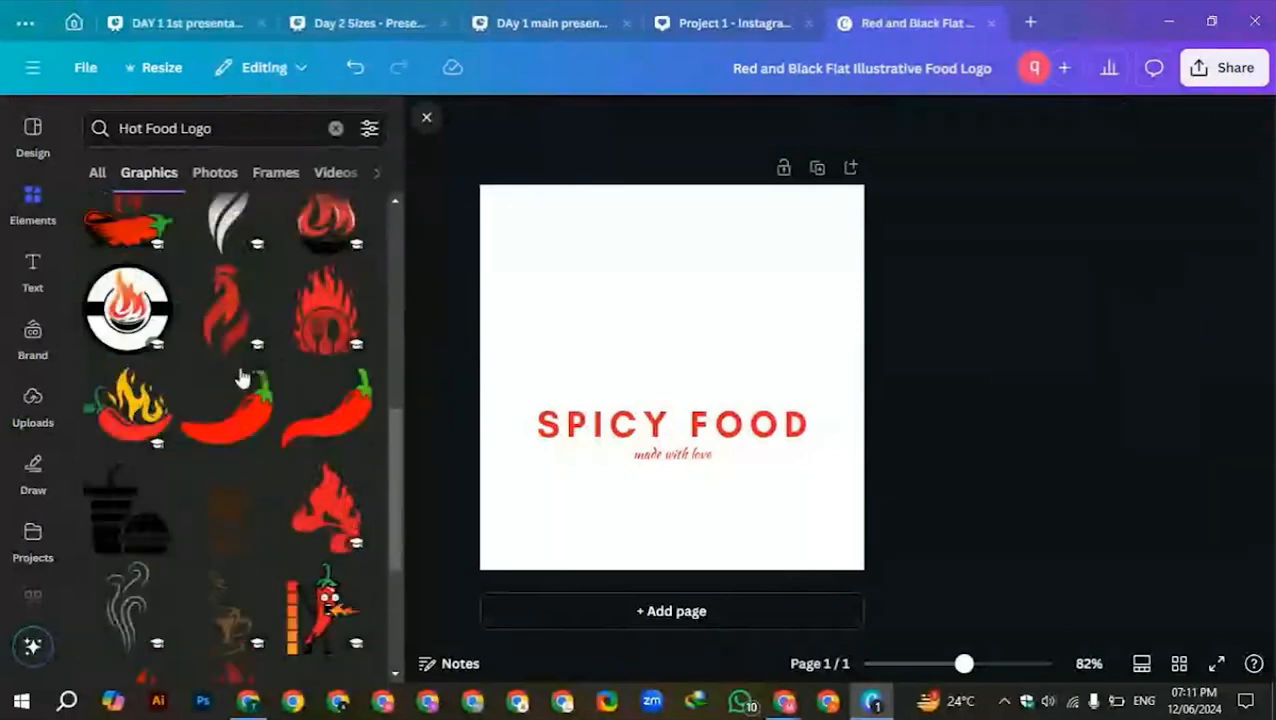
left_click_drag(228, 308, 677, 320)
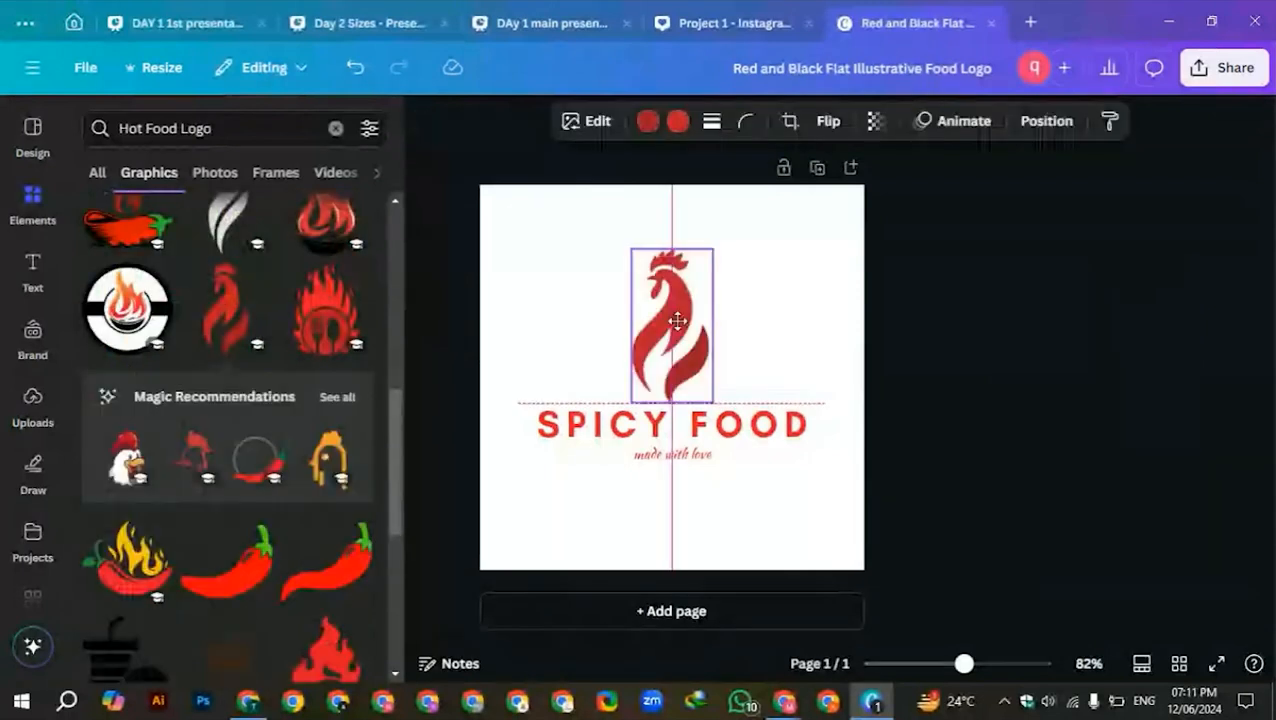
left_click(558, 360)
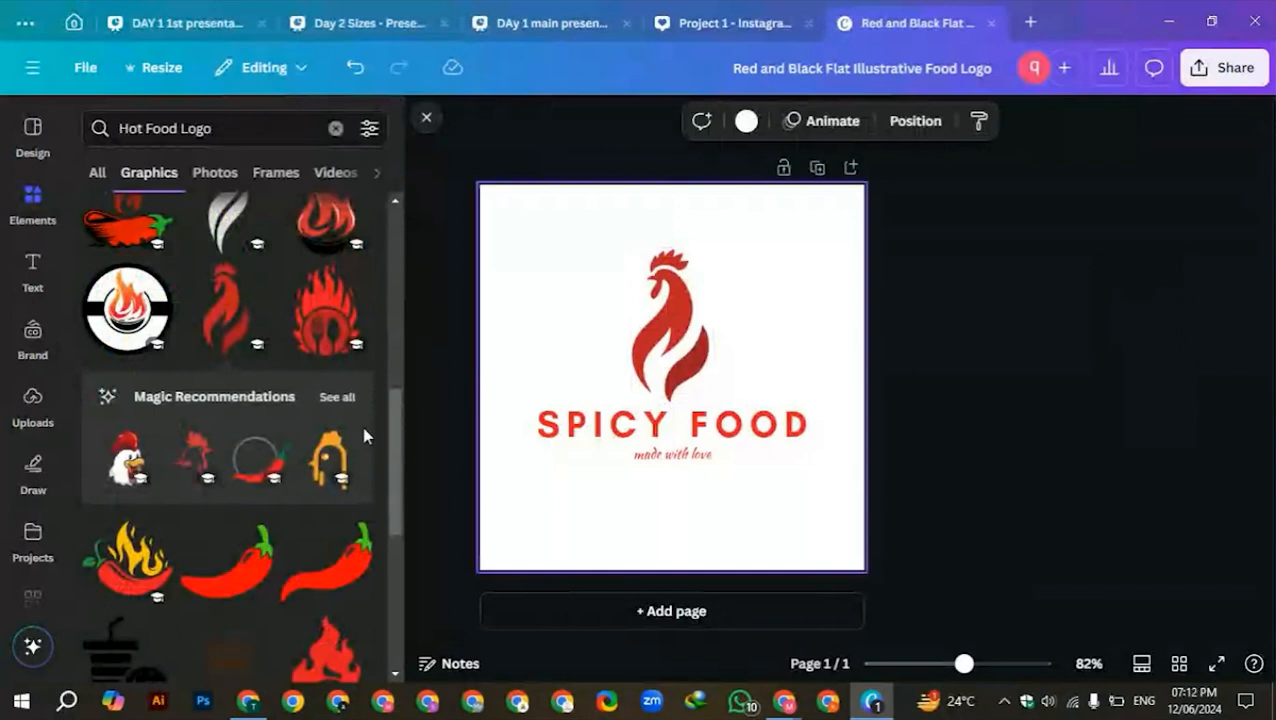
Step: Add a red flame graphic from the recommendations, then drag it back off the page
left_click(337, 396)
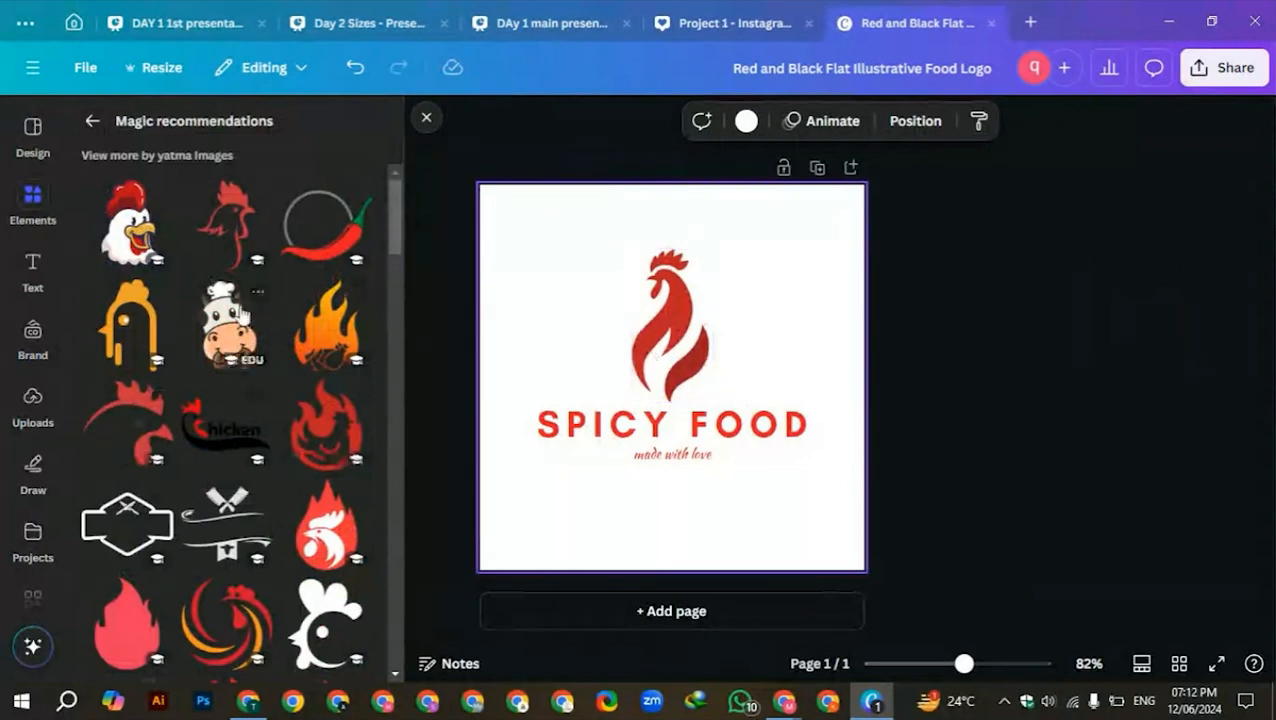
scroll(291, 455, "down", 2)
scroll(236, 482, "down", 2)
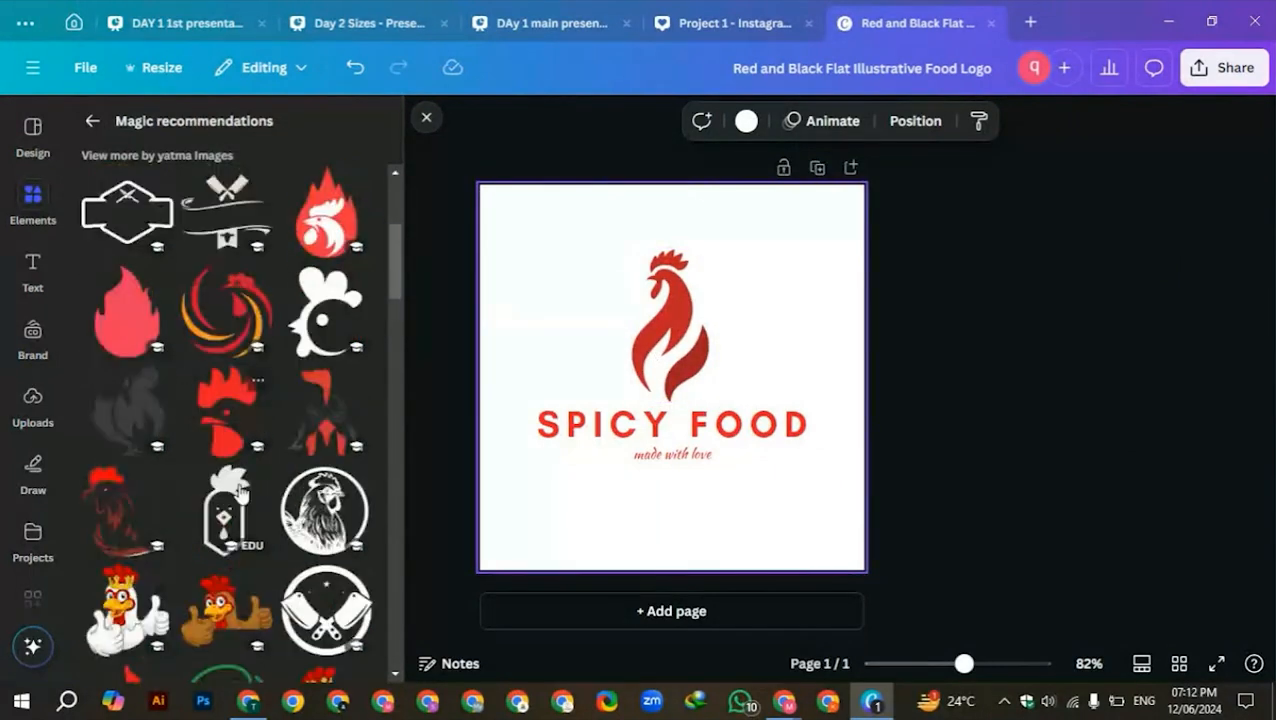
left_click(213, 432)
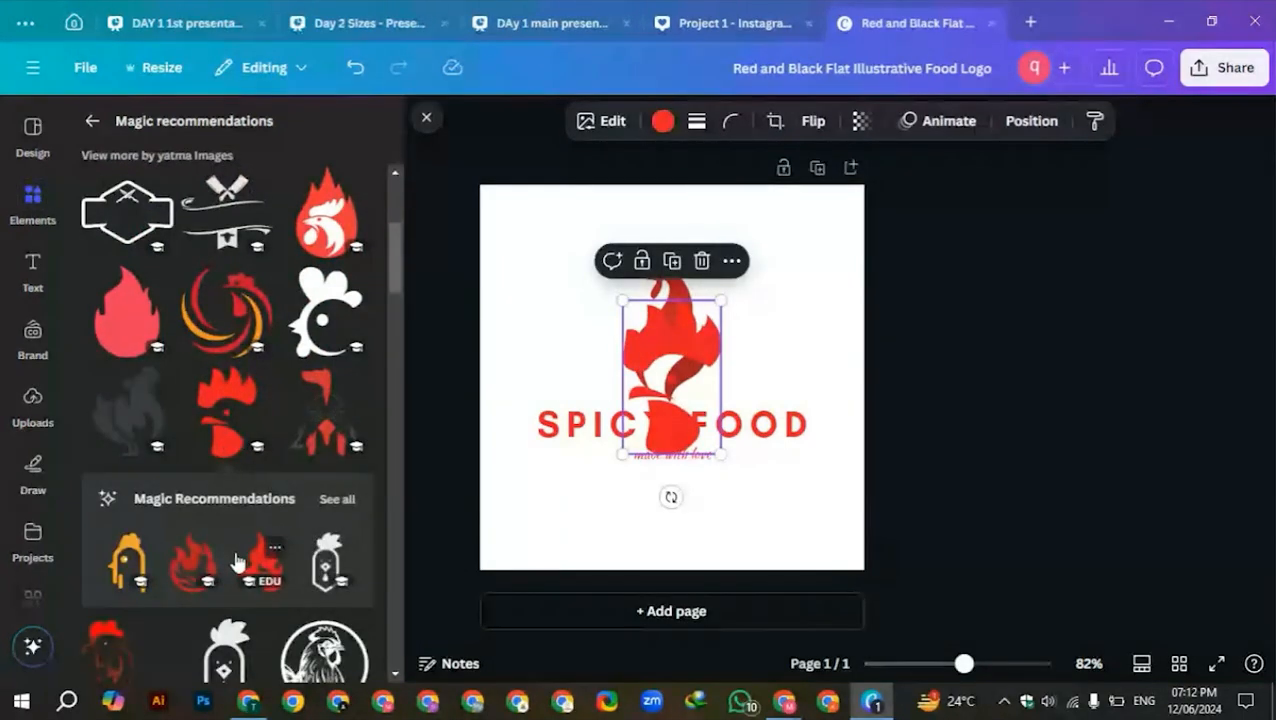
left_click_drag(237, 562, 948, 392)
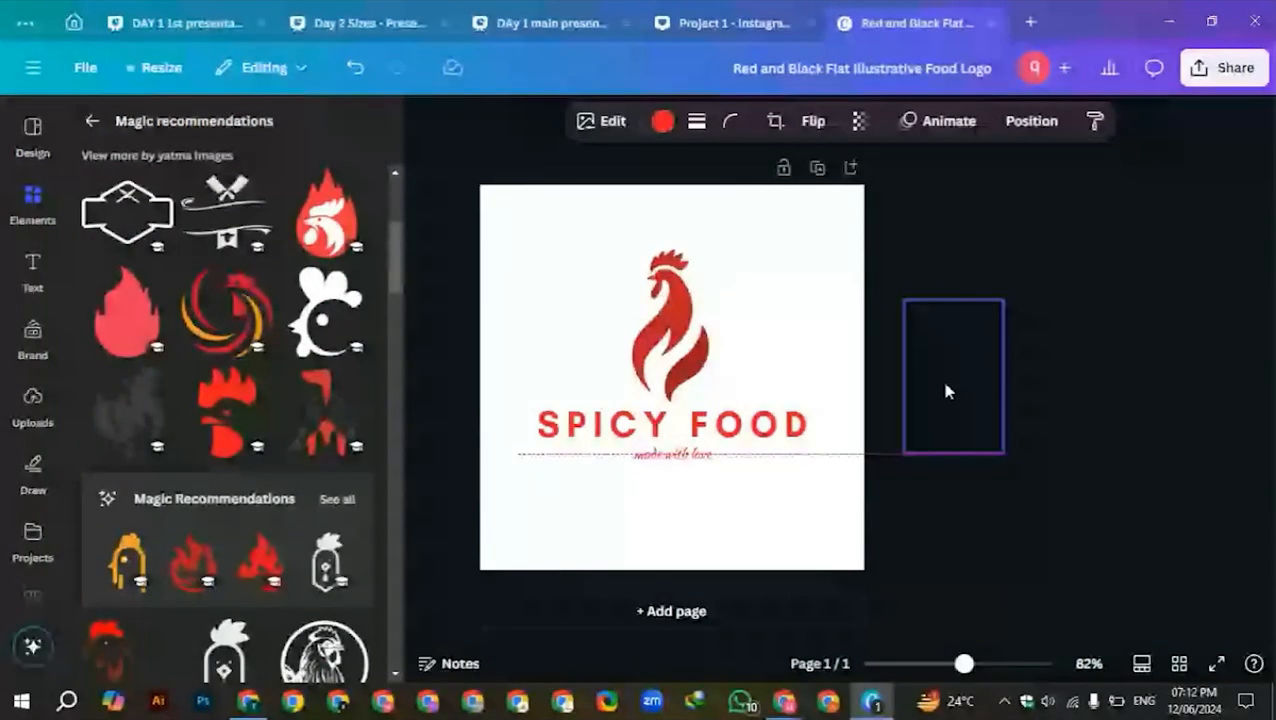
left_click(431, 122)
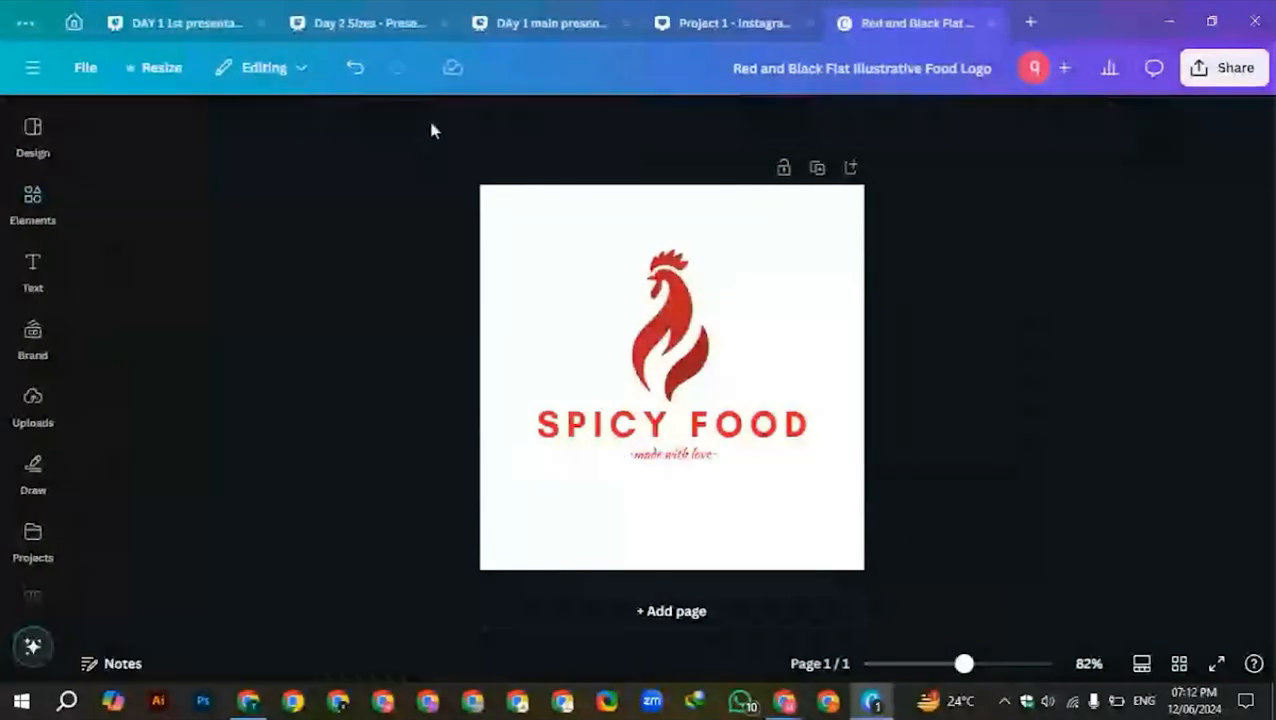
Step: Select the whole logo page and bring up its Share options
left_click(672, 340)
left_click(564, 336)
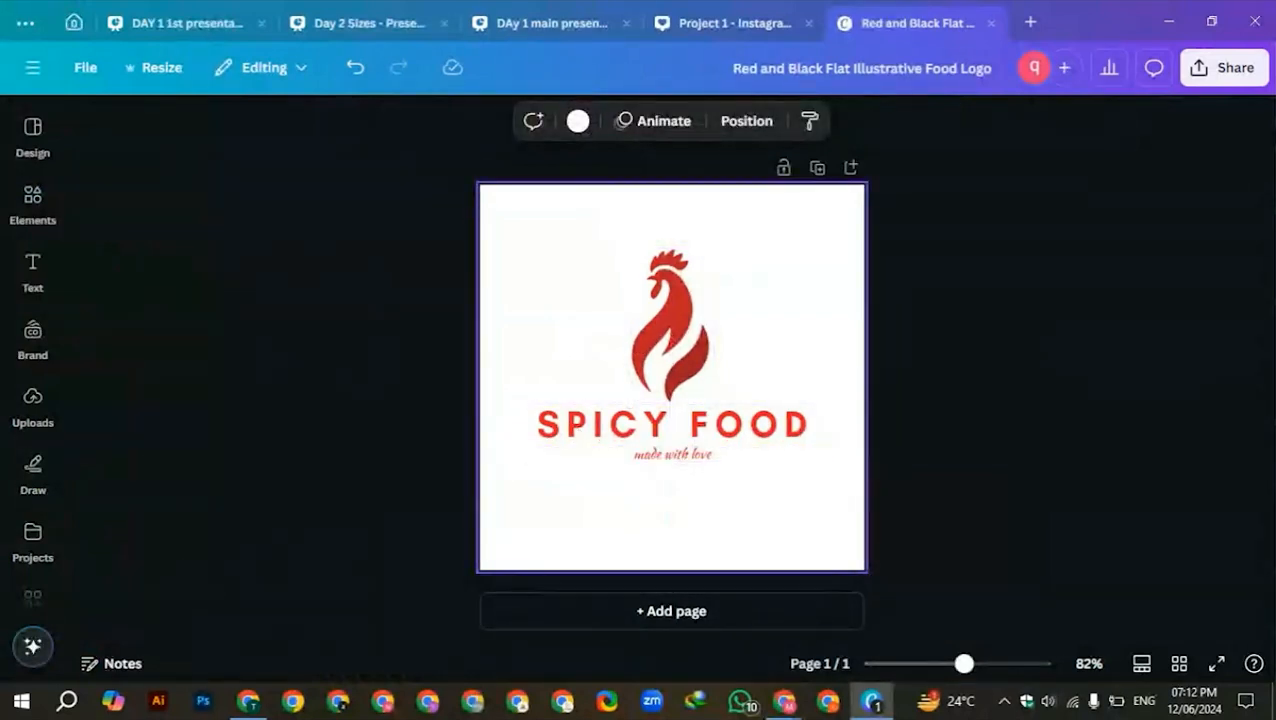
left_click(1230, 84)
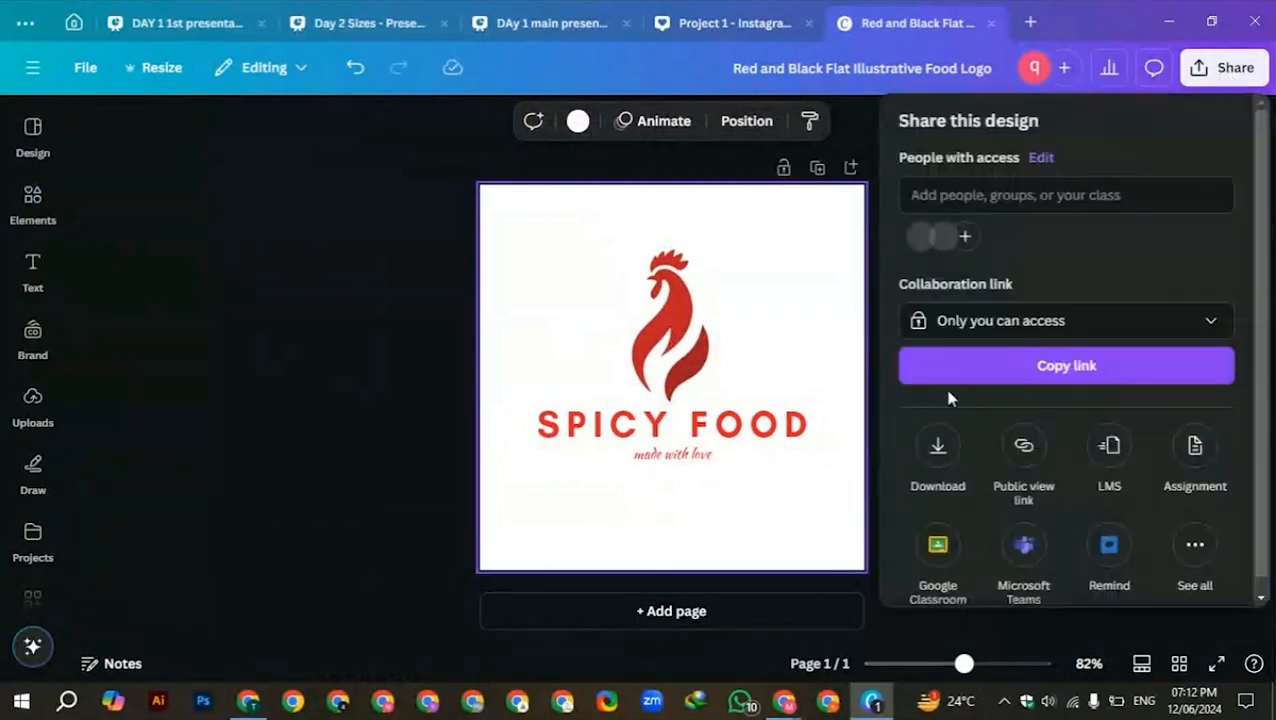
Step: Keep PNG as the file type, start the download, and save it to Downloads
left_click(944, 456)
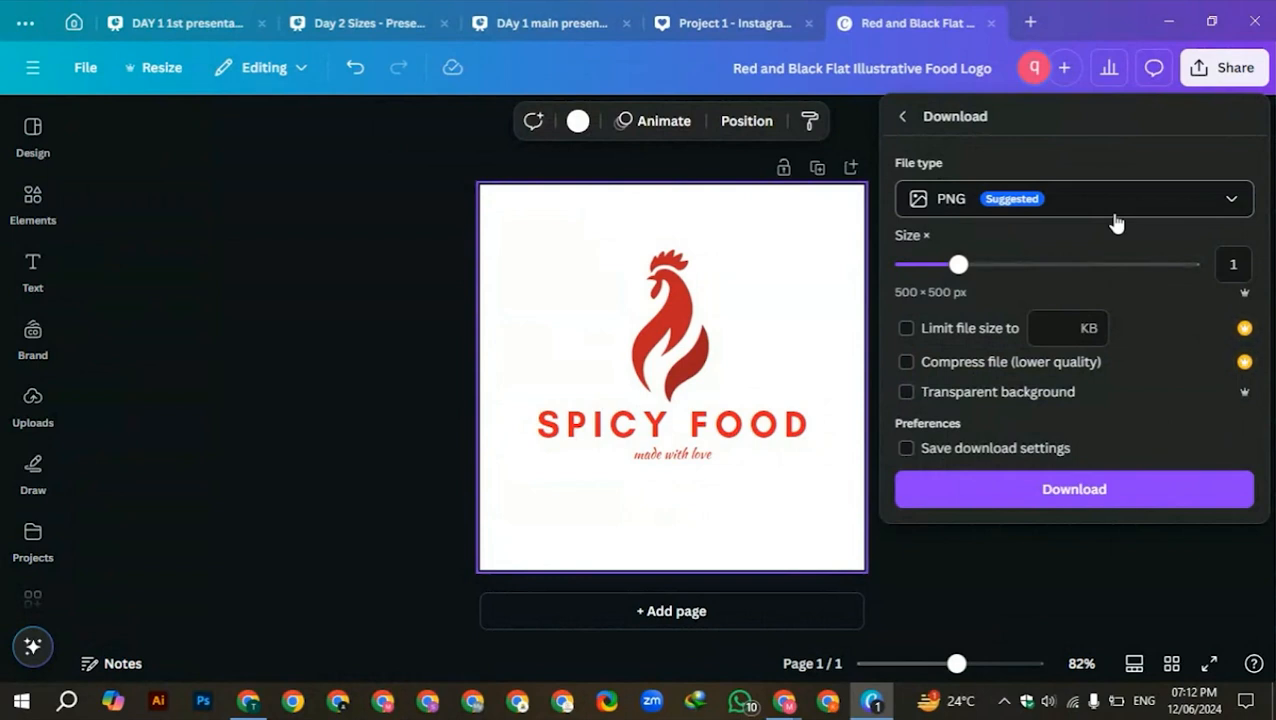
left_click(1025, 205)
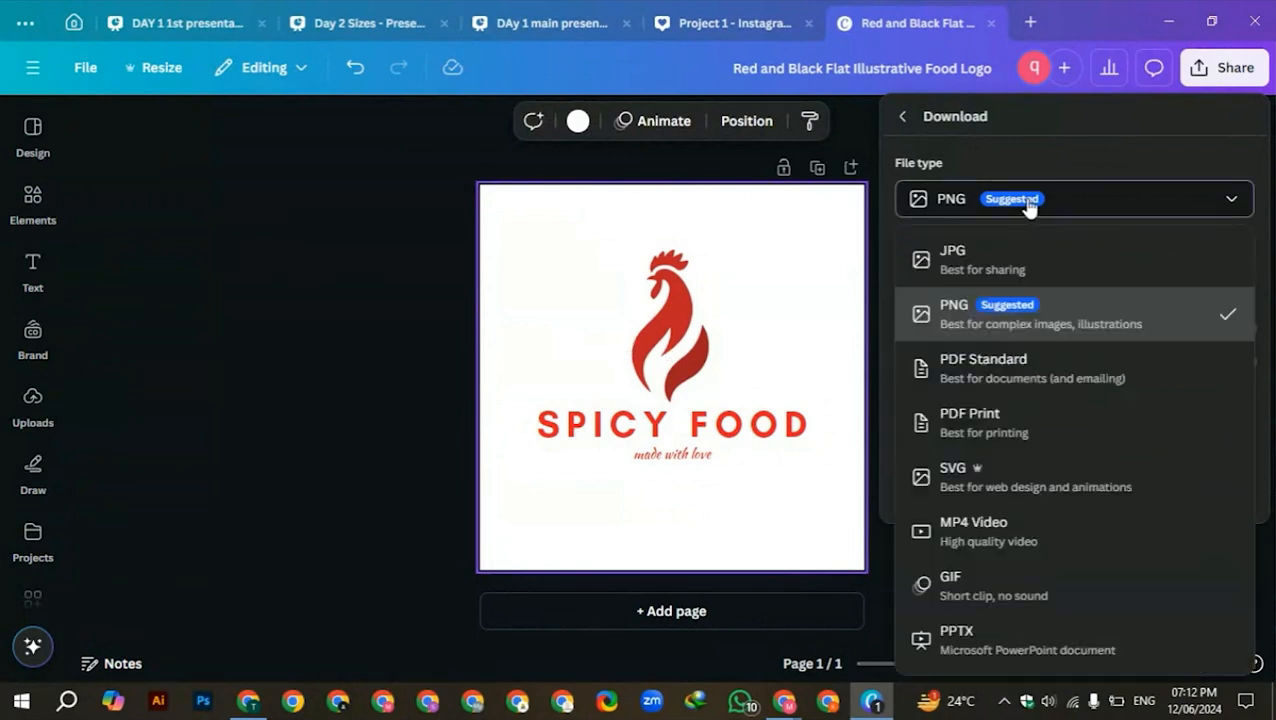
left_click(1005, 318)
left_click(809, 319)
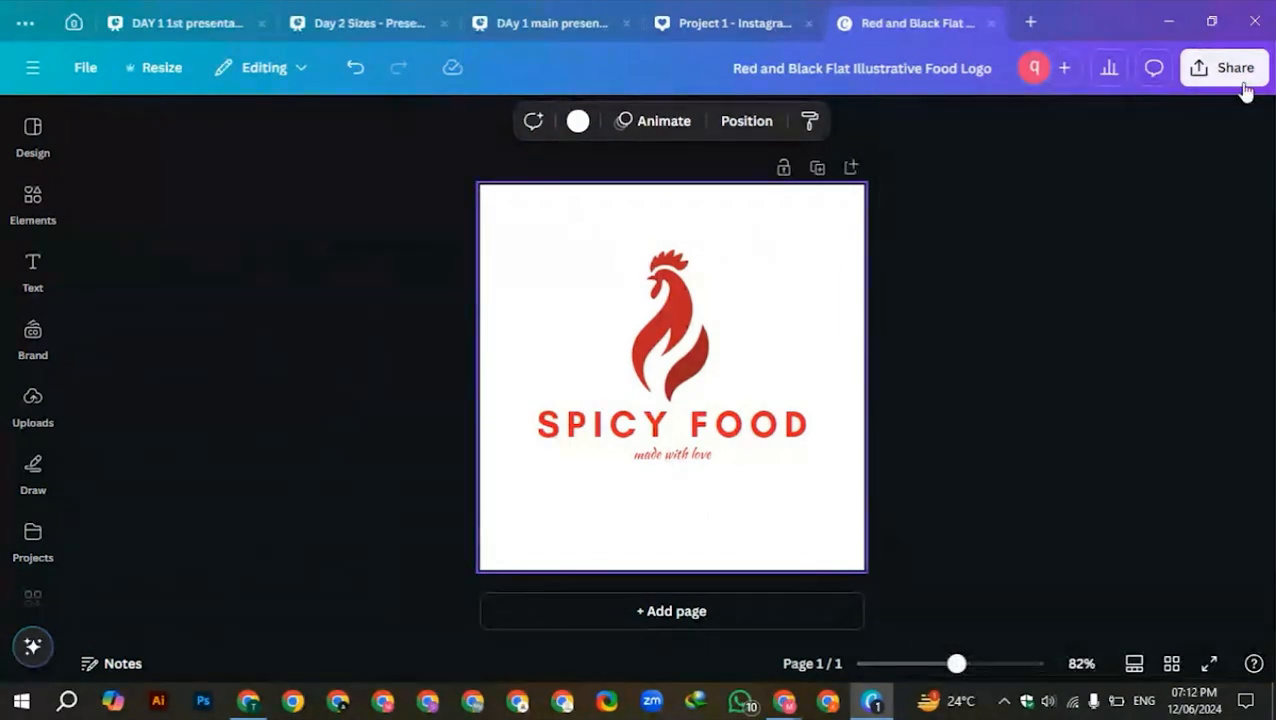
left_click(1243, 84)
left_click(937, 476)
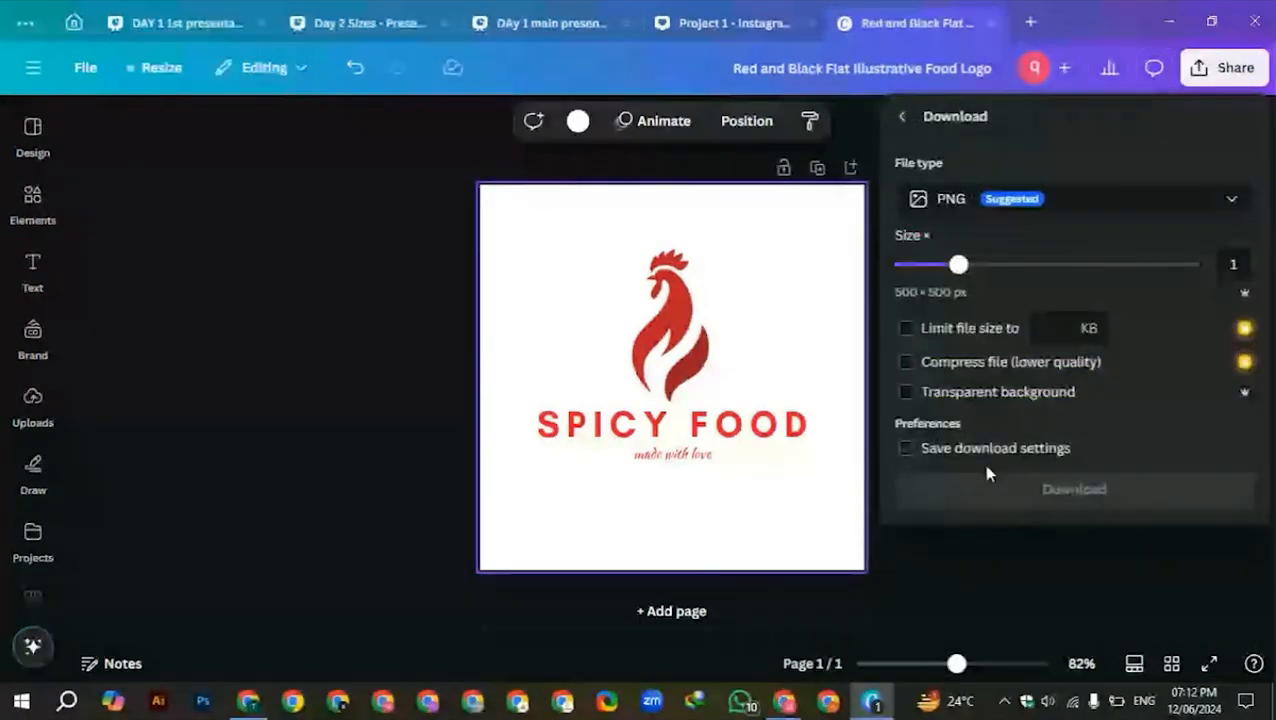
left_click(1000, 497)
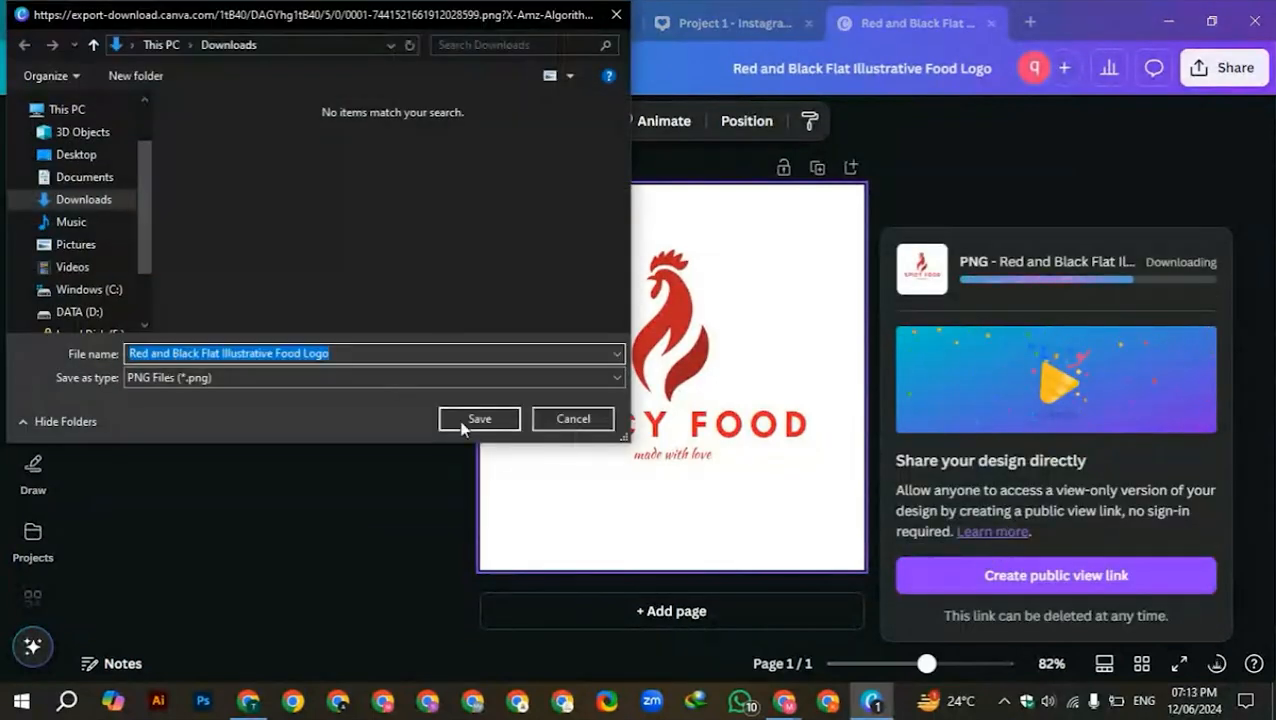
left_click(464, 424)
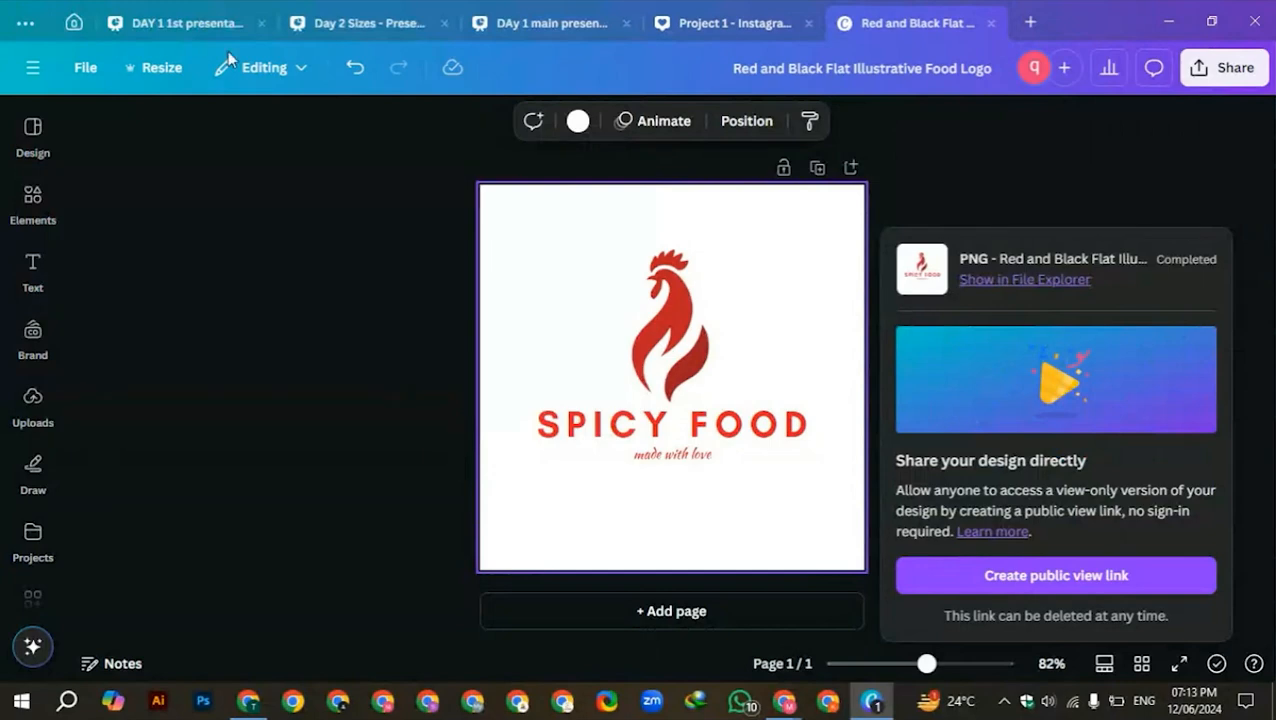
Step: On the Coming Soon post, upload the Red and Black Flat Illustrative Food Logo file to Uploads
left_click(725, 22)
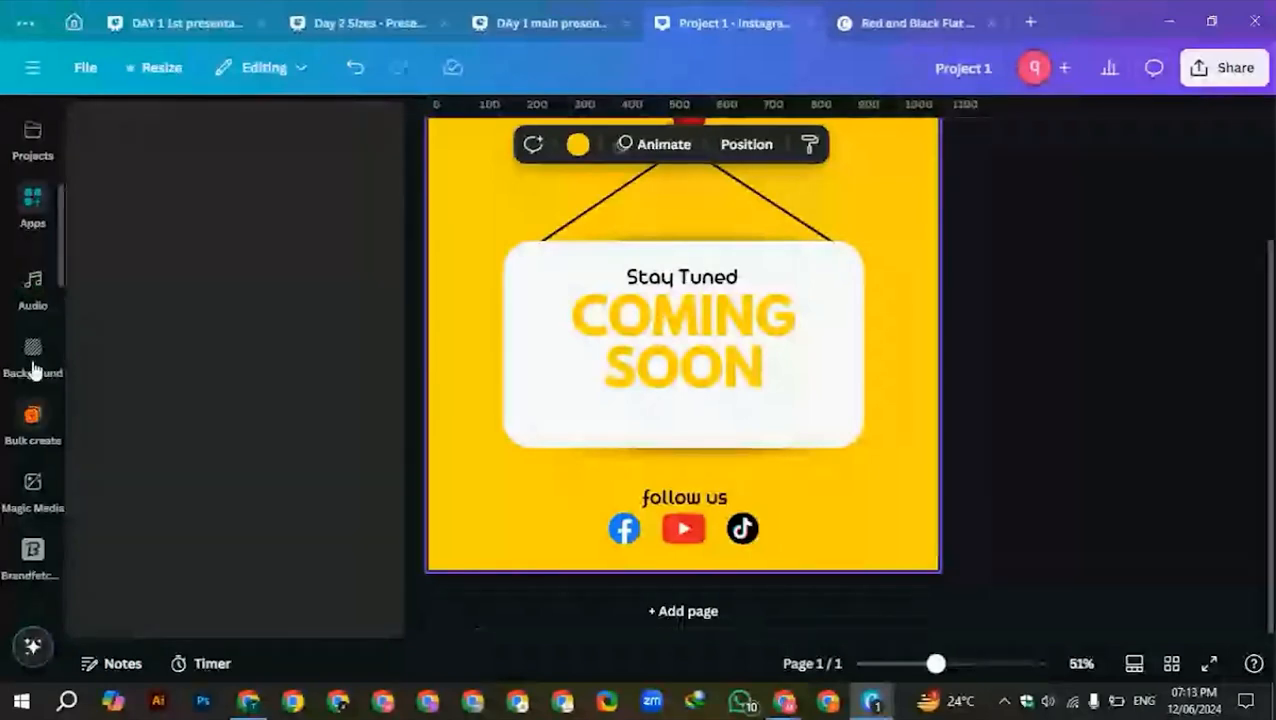
left_click(30, 420)
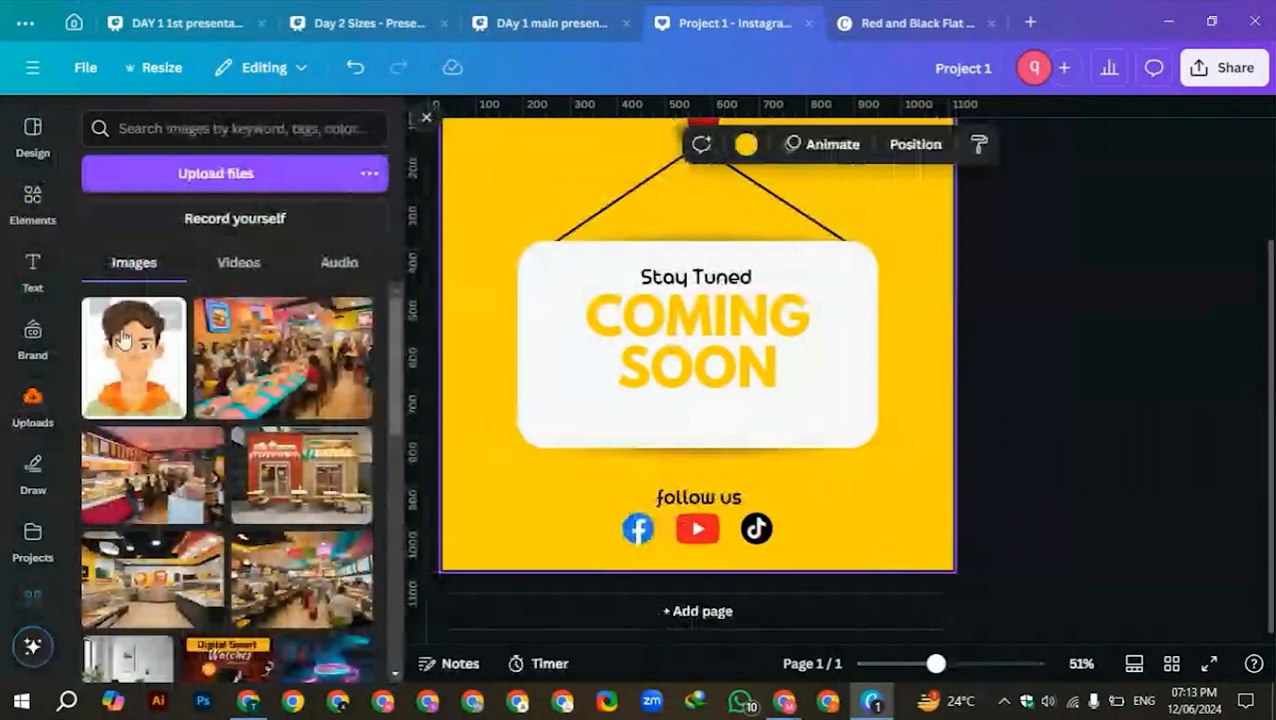
left_click(188, 173)
left_click(201, 185)
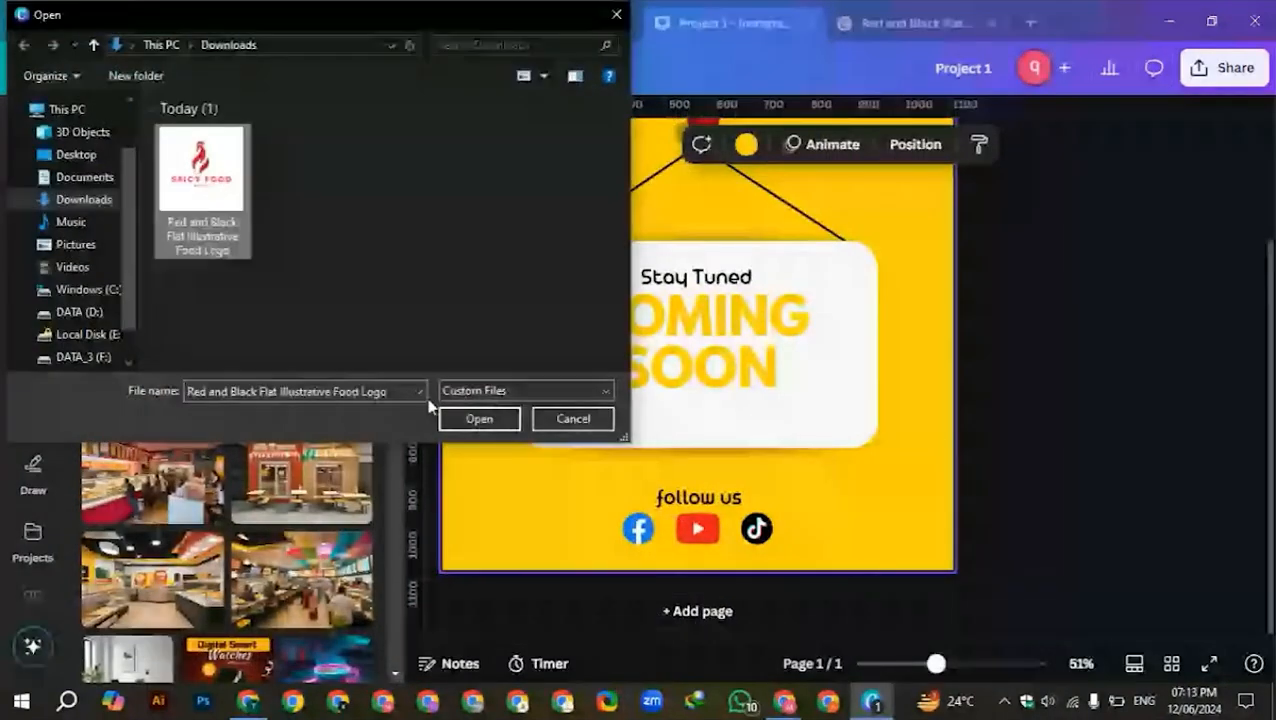
left_click(480, 426)
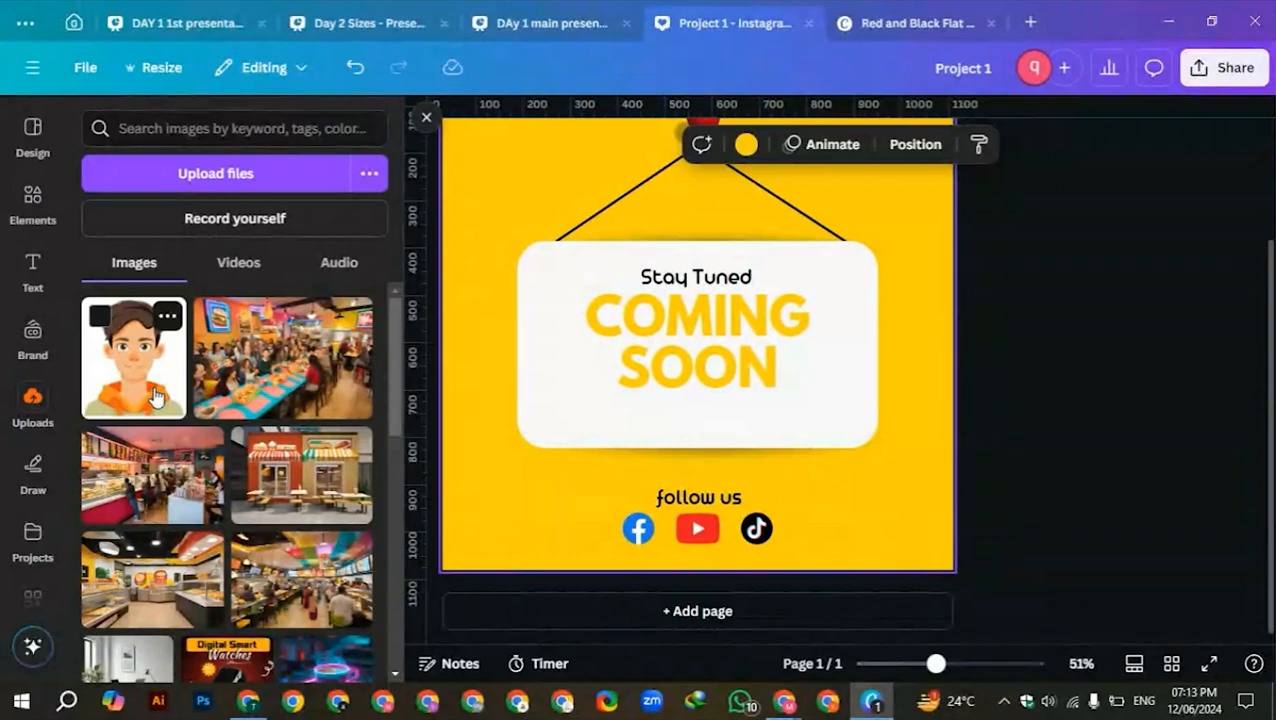
left_click(196, 167)
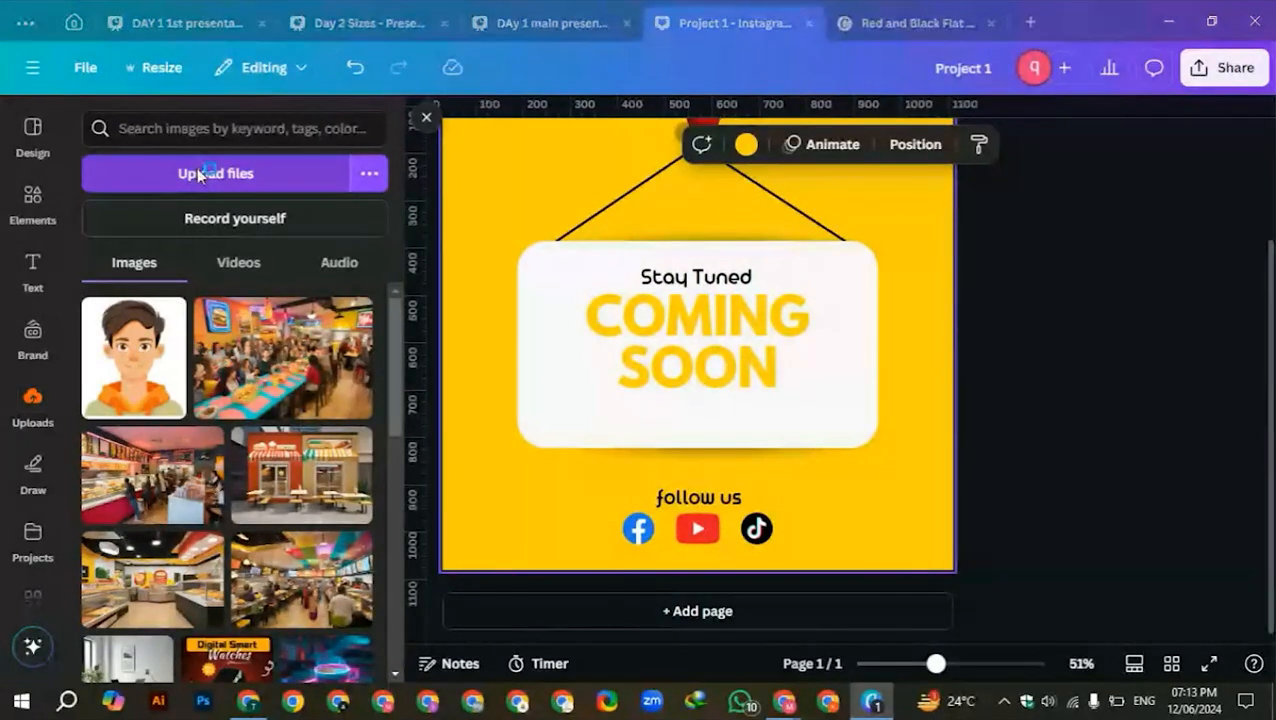
left_click(214, 172)
left_click(463, 418)
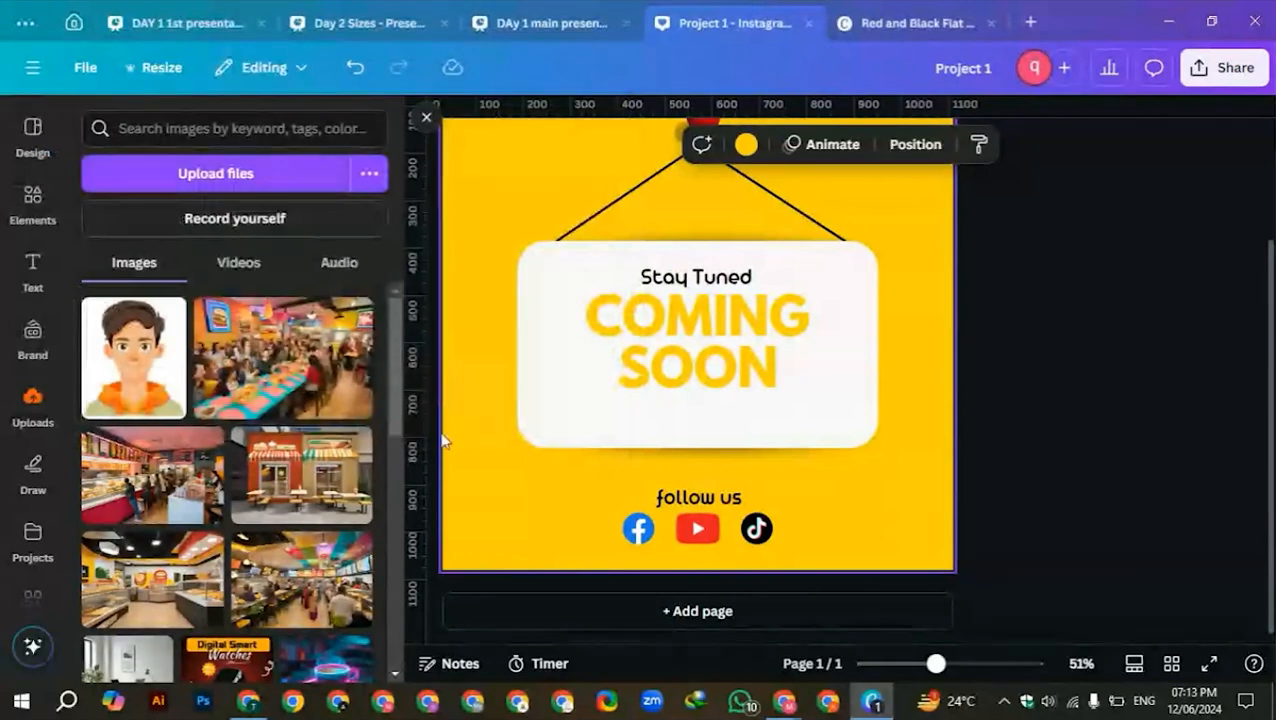
scroll(478, 411, "up", 2)
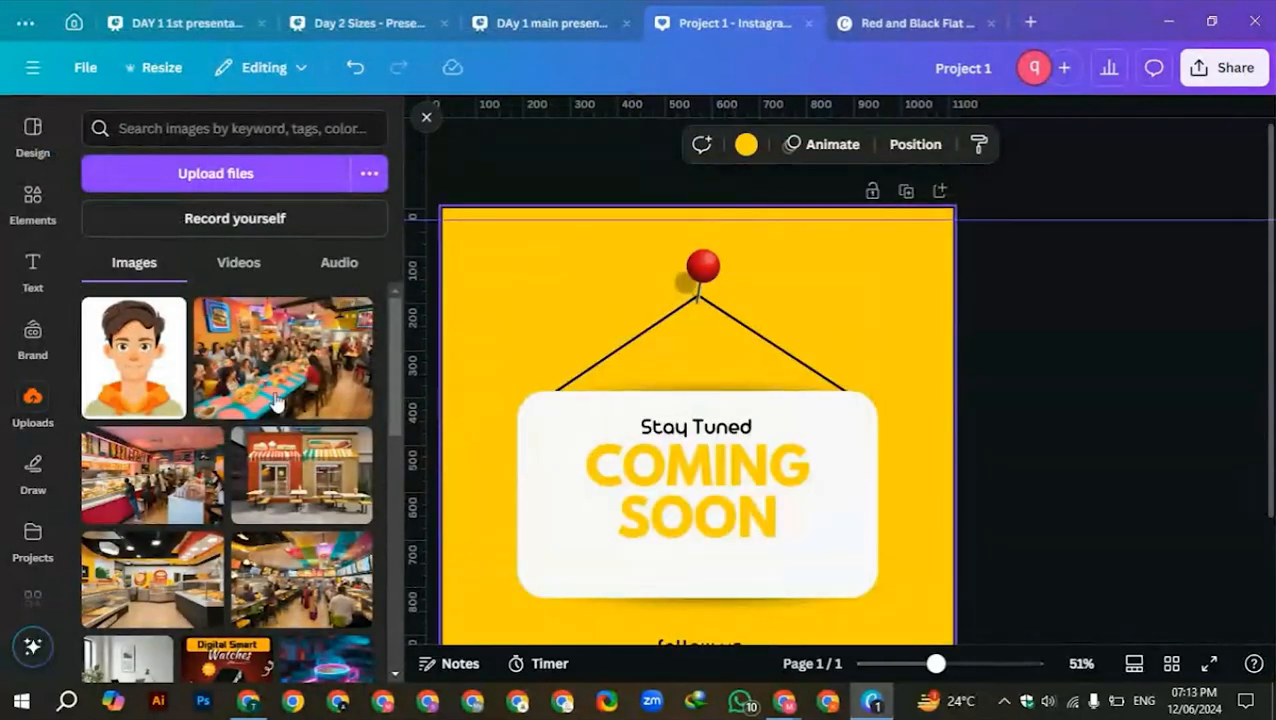
scroll(518, 435, "down", 2)
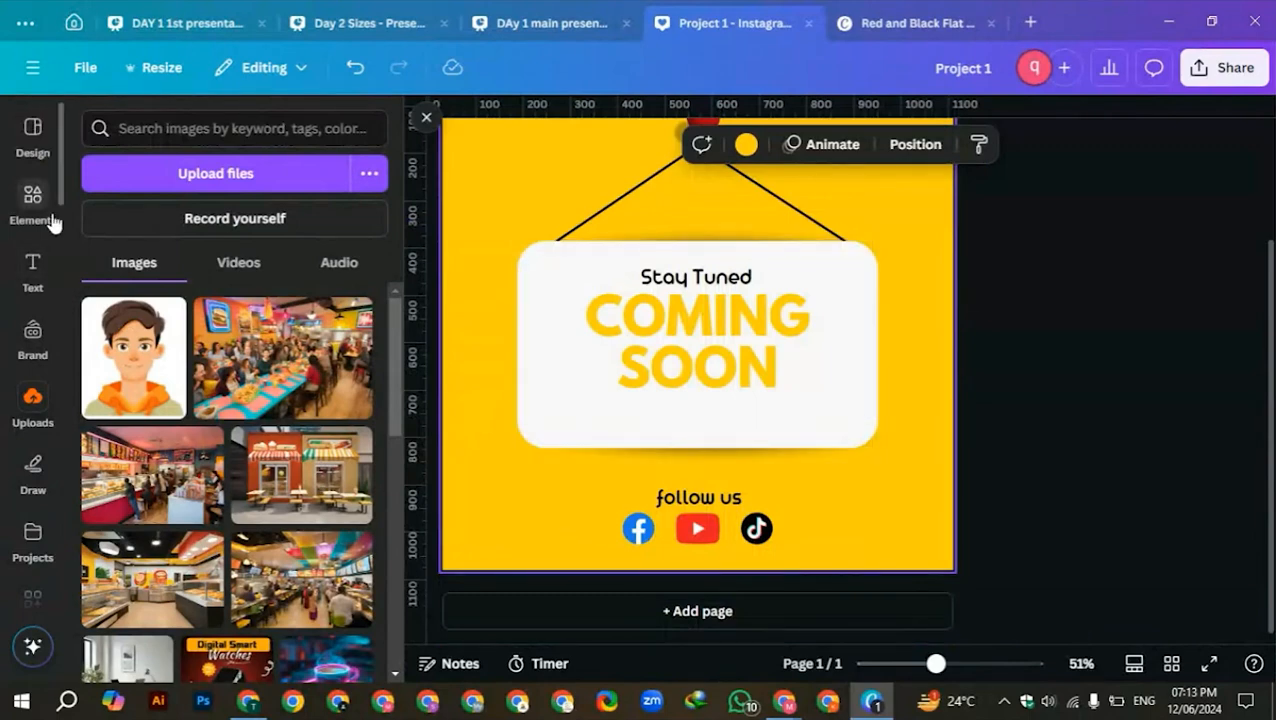
Step: Bring the SPICY FOOD logo file from the Downloads folder over to Canva
key("super+d")
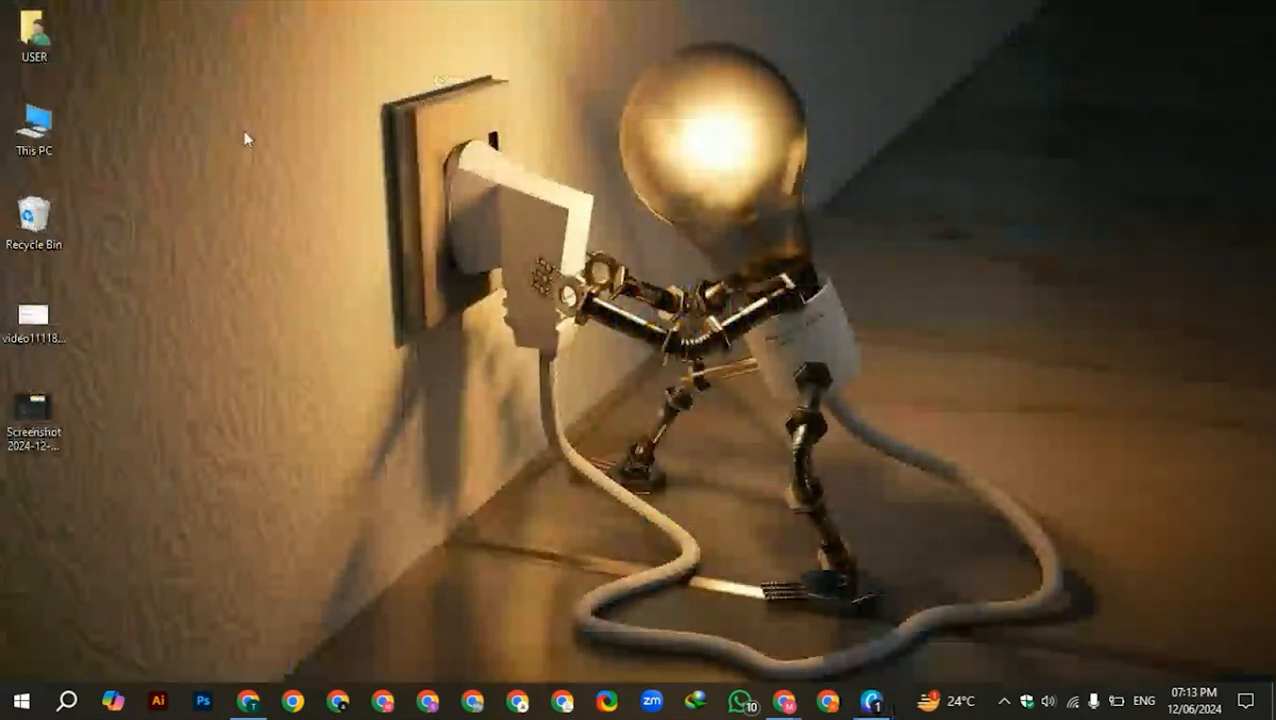
double_click(44, 145)
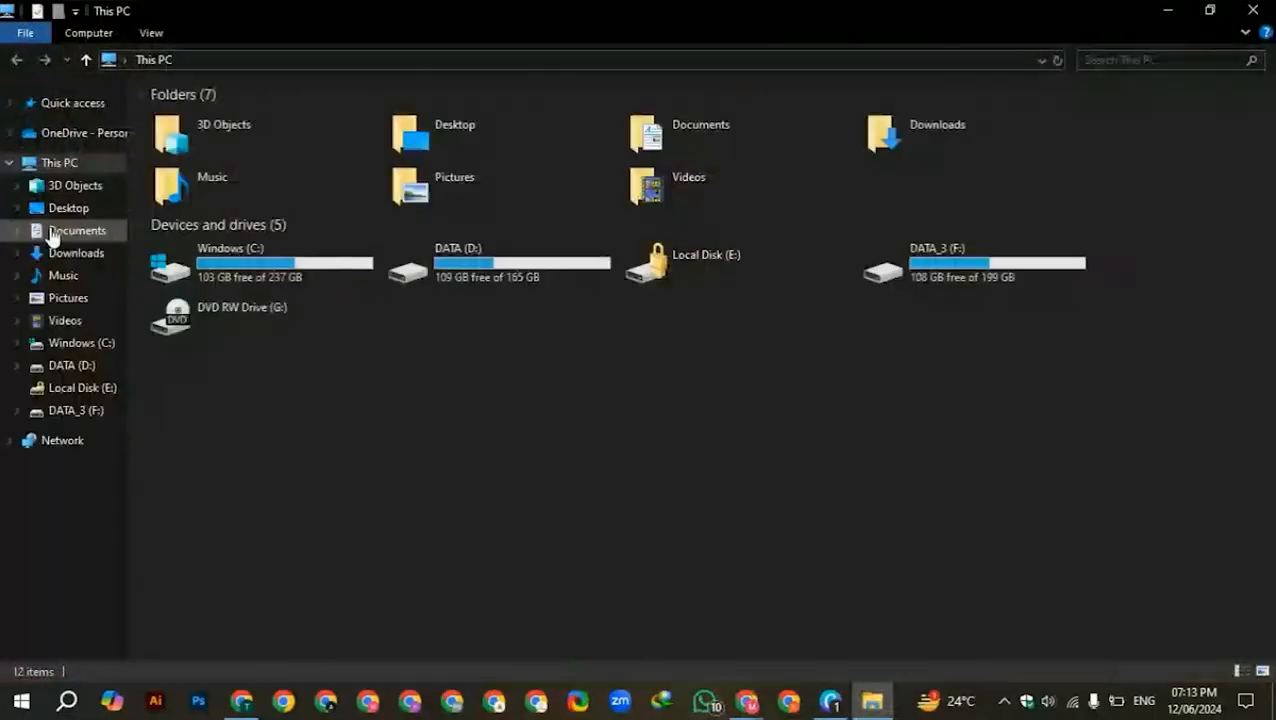
left_click(66, 252)
left_click_drag(240, 236, 221, 385)
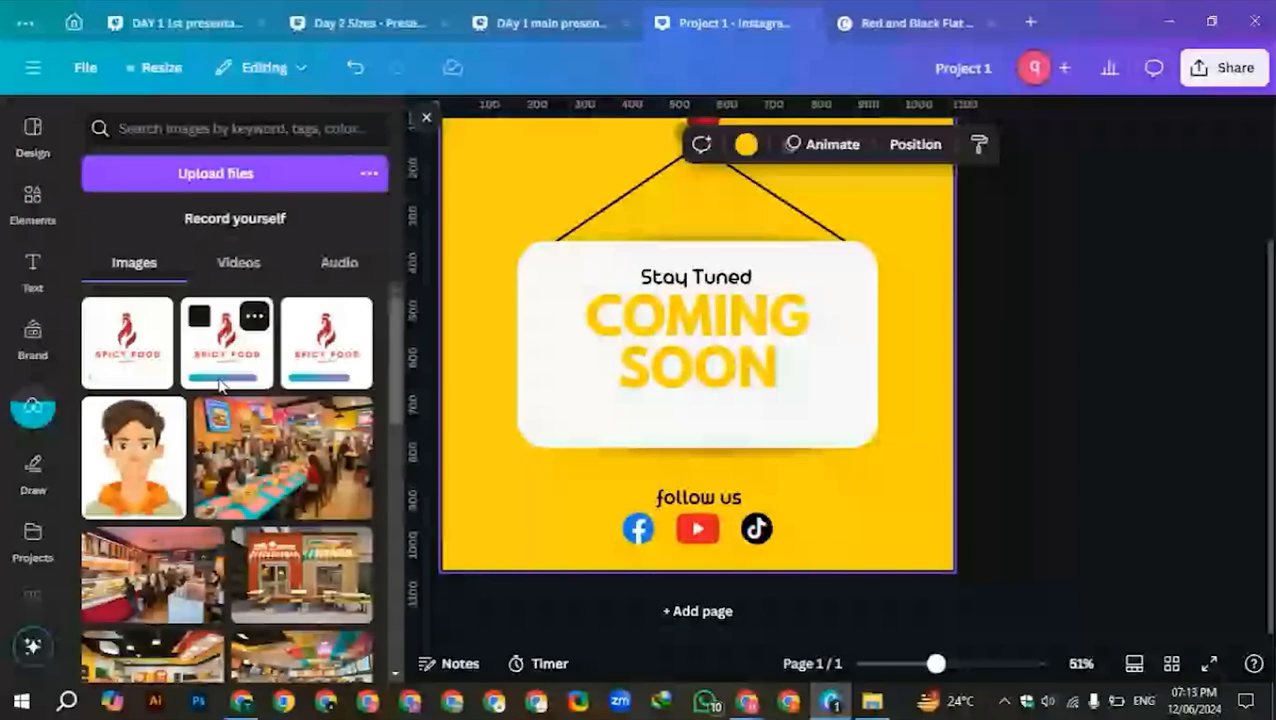
Step: Place the SPICY FOOD rooster logo small at the top-left and apply BG Remover
left_click_drag(130, 341, 578, 254)
left_click_drag(726, 484, 560, 319)
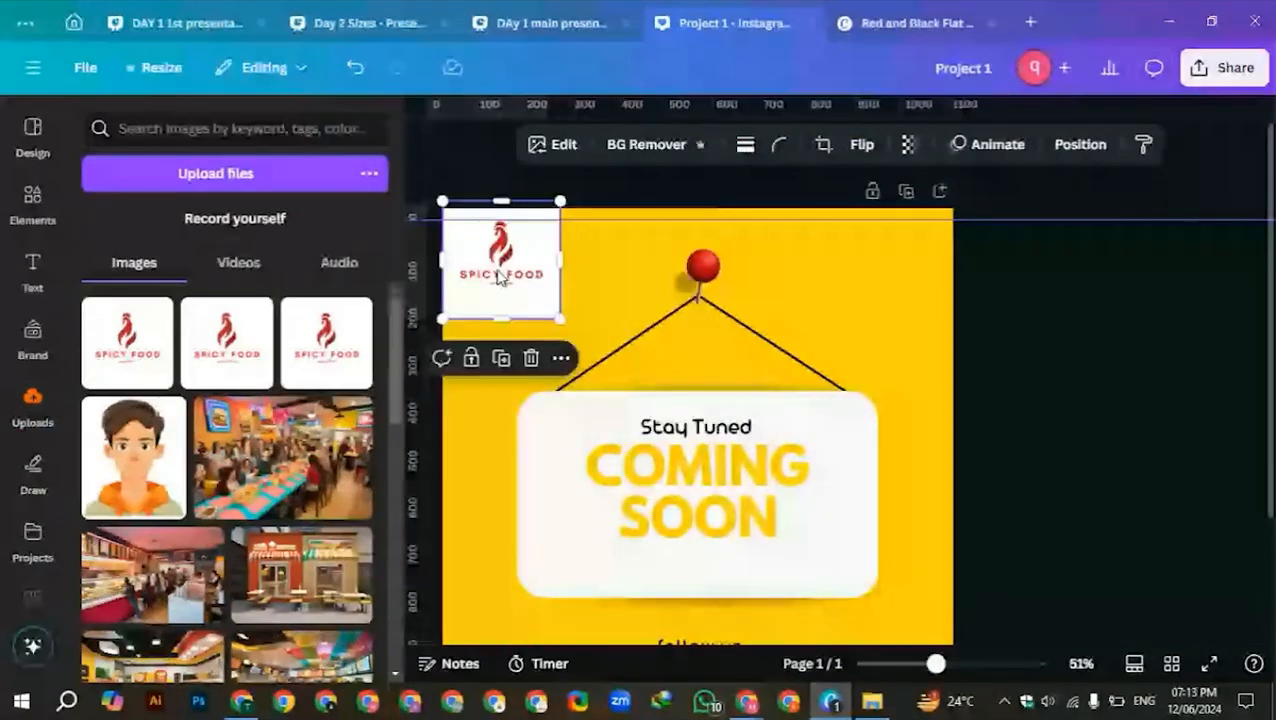
left_click(644, 145)
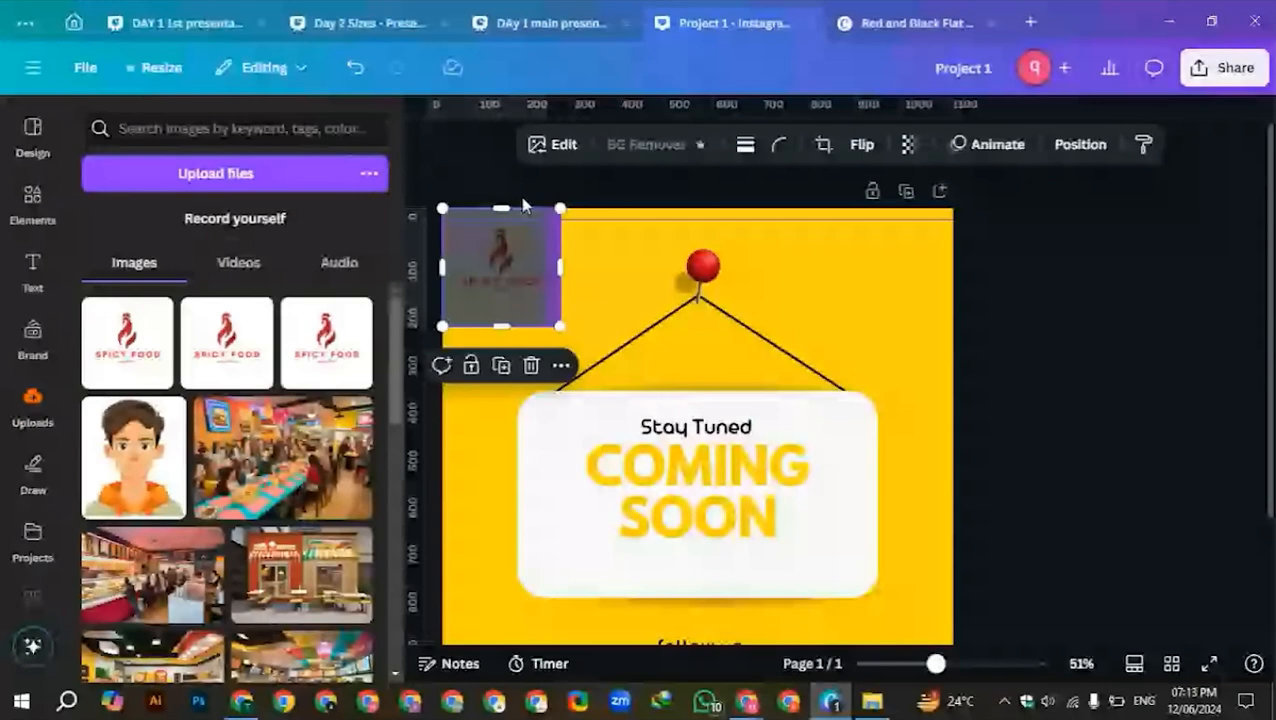
left_click(621, 274)
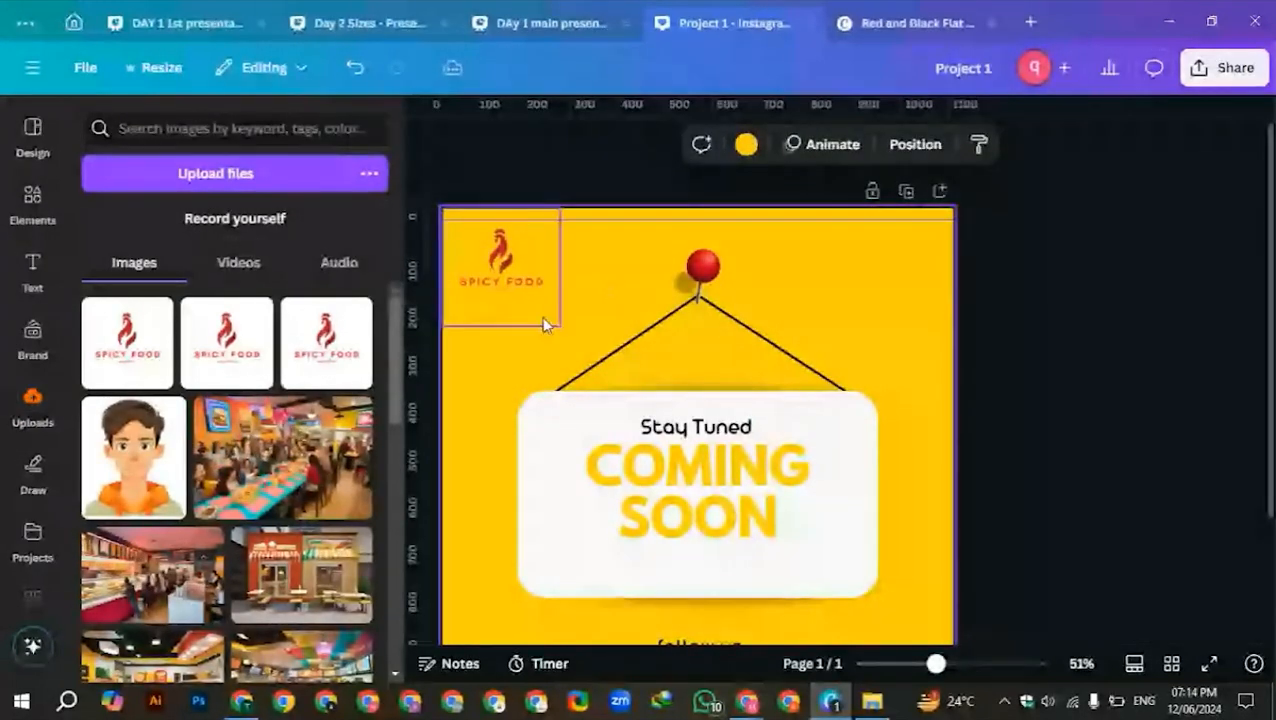
scroll(584, 282, "down", 2)
left_click(426, 119)
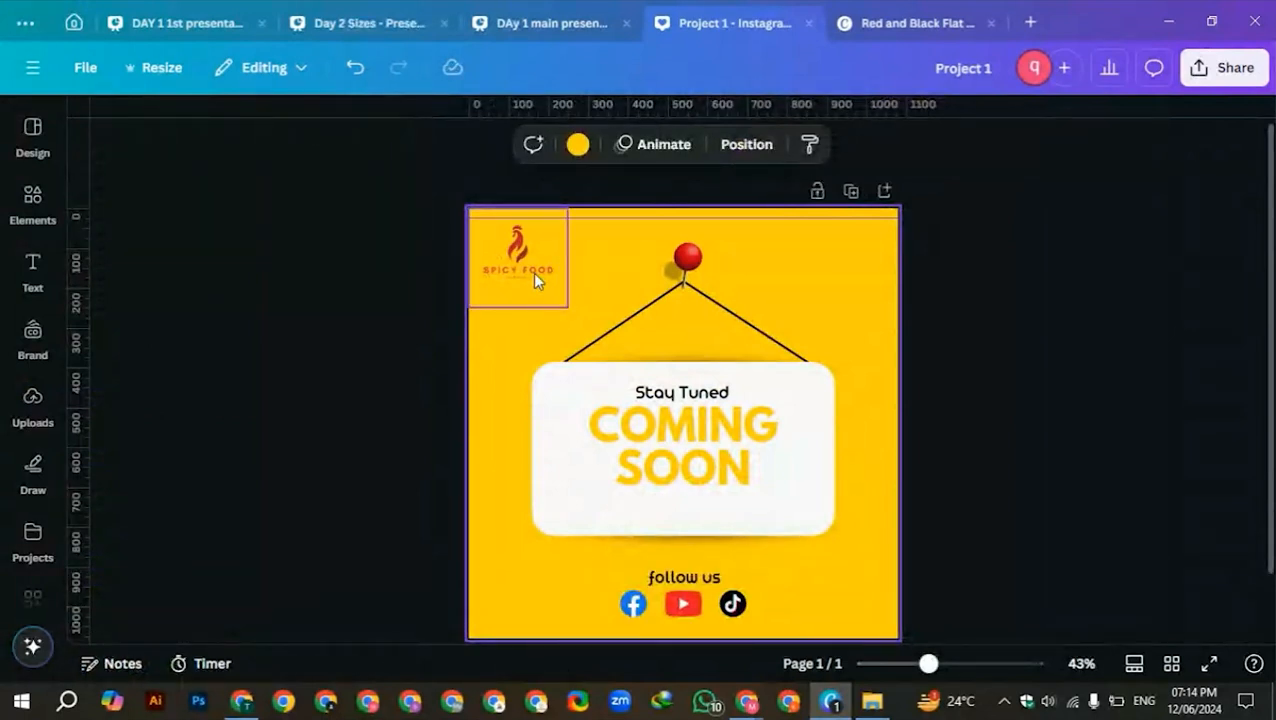
Step: Zoom in to inspect the SPICY FOOD logo on the Coming Soon post
scroll(532, 272, "up", 3)
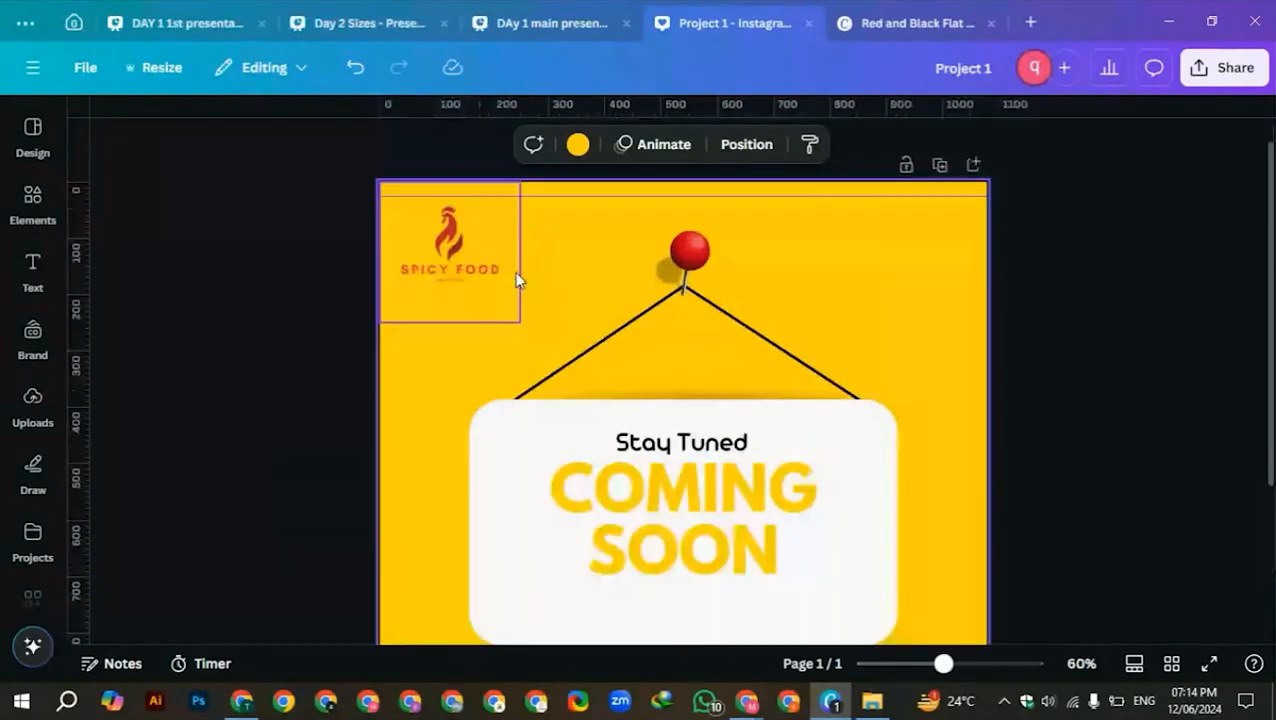
scroll(432, 288, "up", 2)
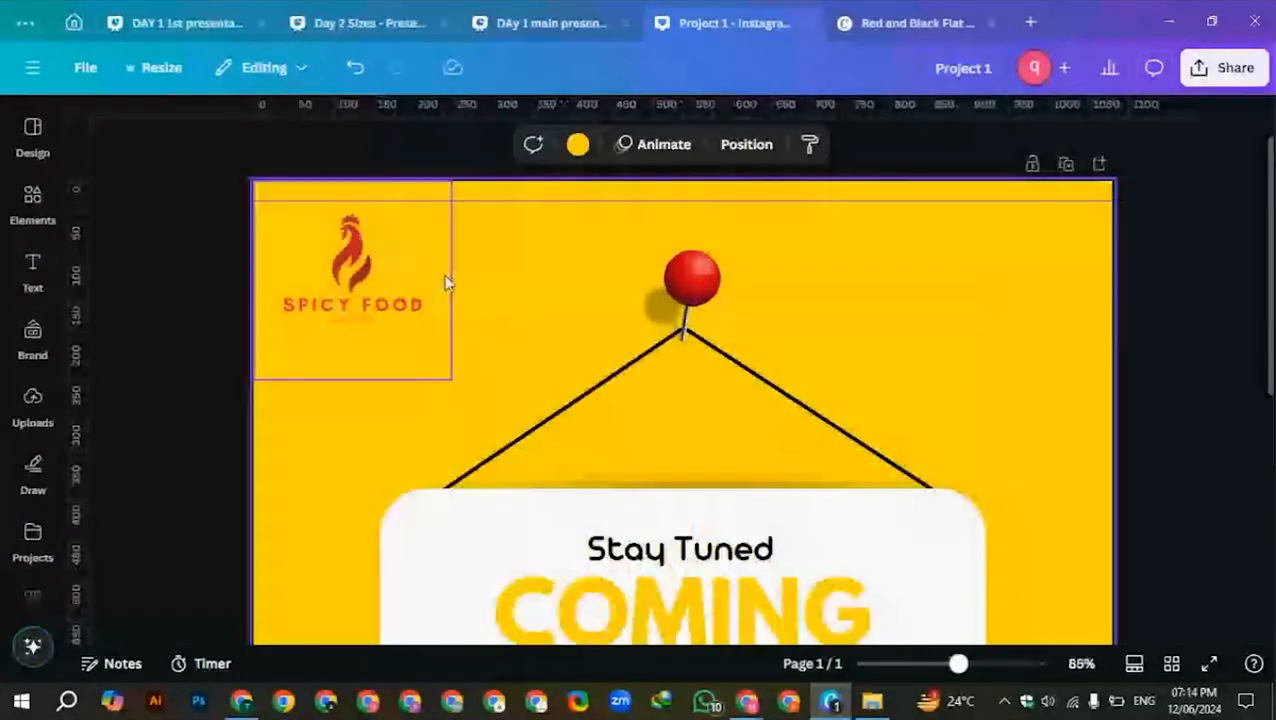
scroll(447, 283, "up", 1)
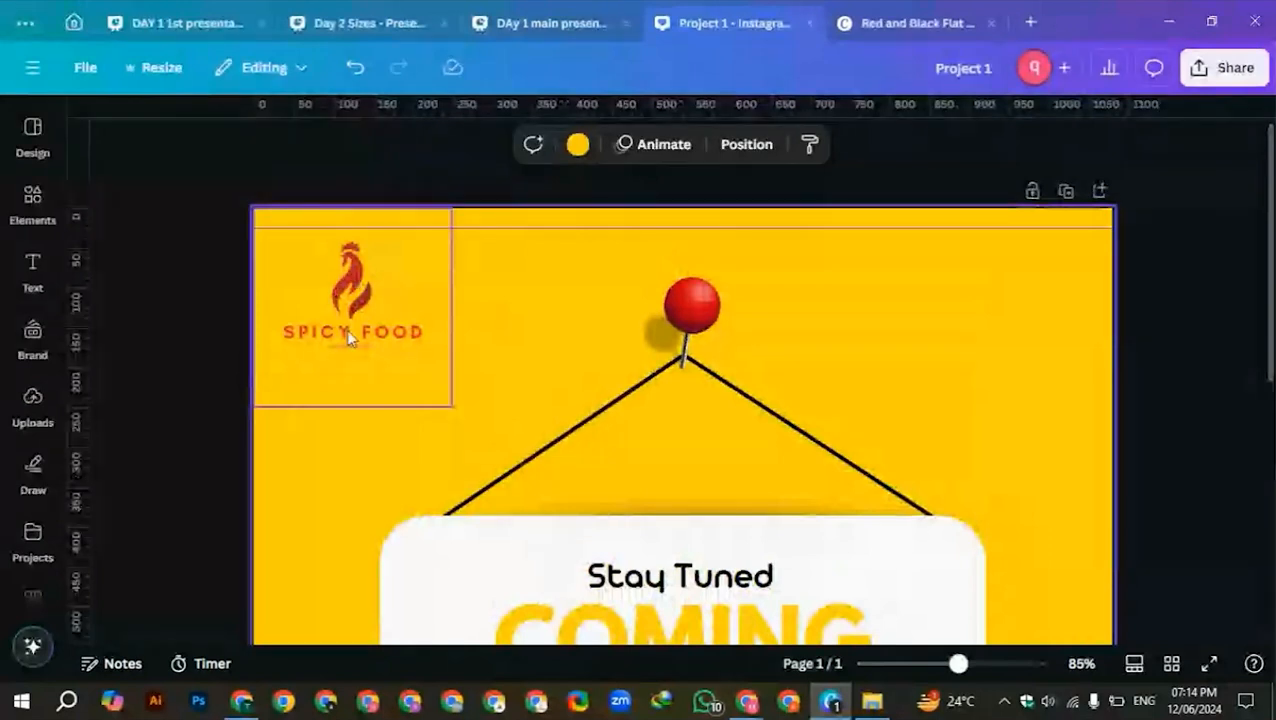
Step: Duplicate the logo design onto page 2 with the SPICY FOOD text in black
left_click(885, 28)
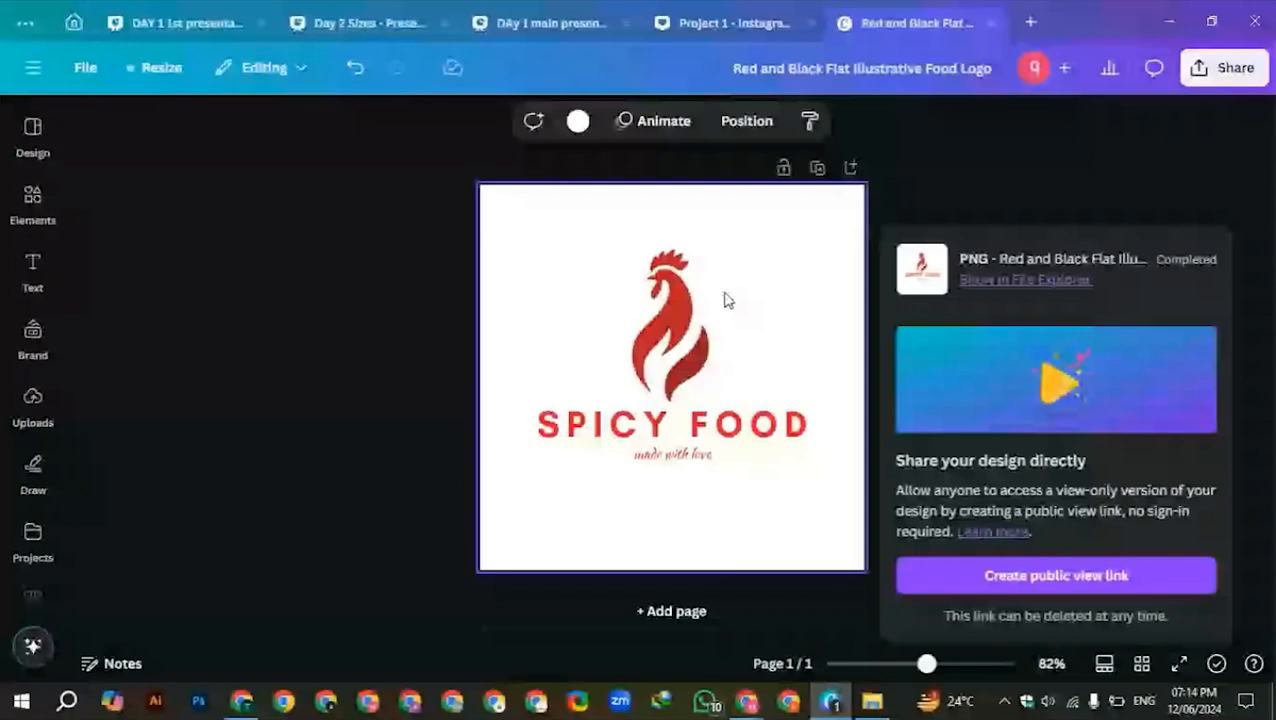
left_click(865, 170)
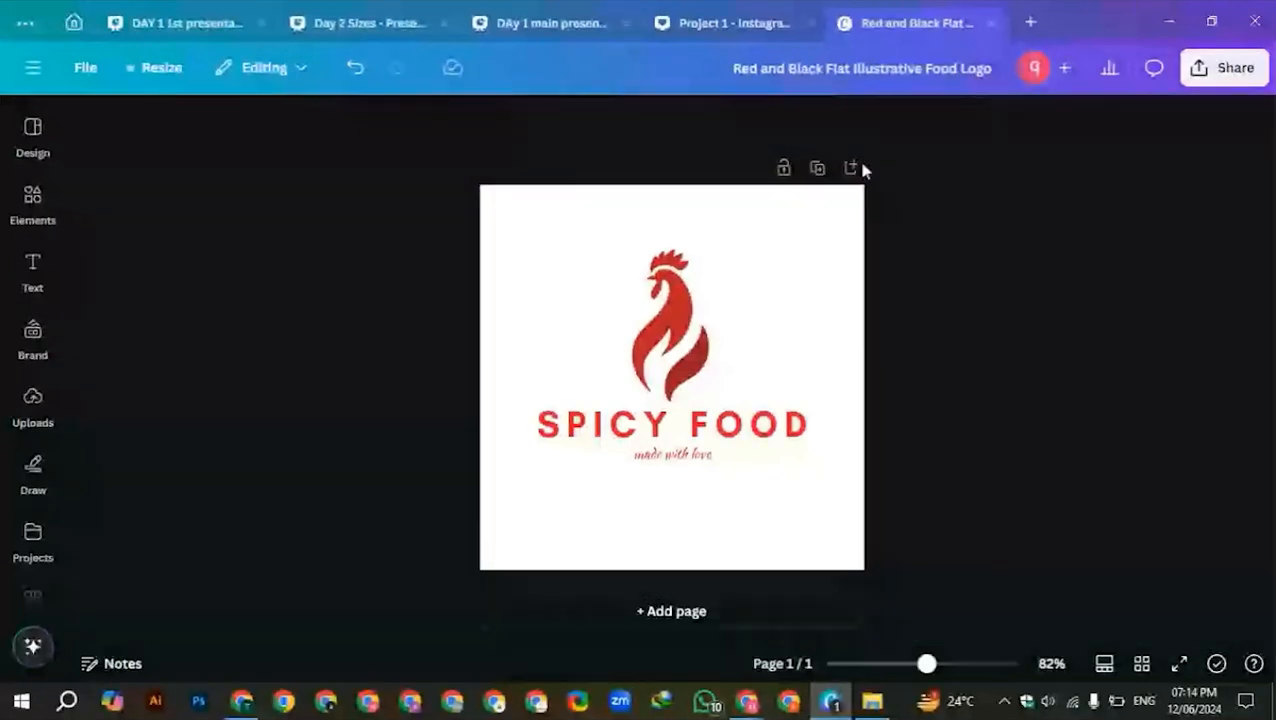
left_click(860, 168)
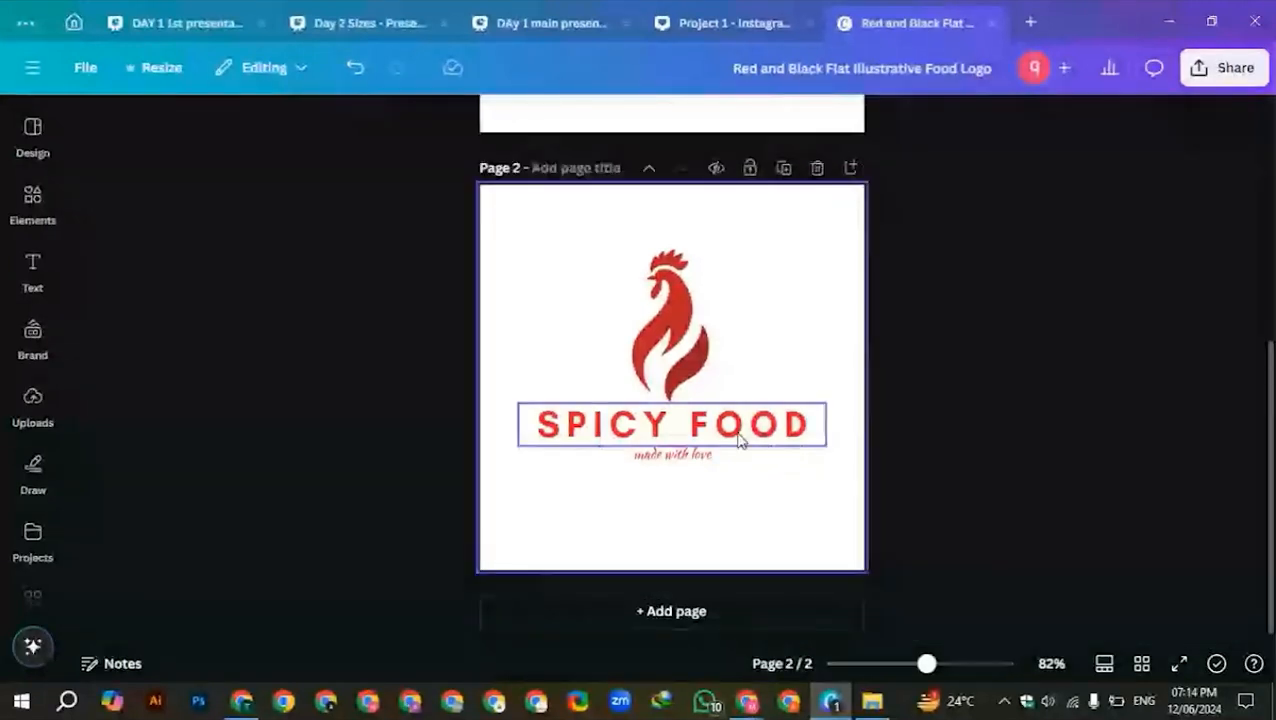
left_click(740, 442)
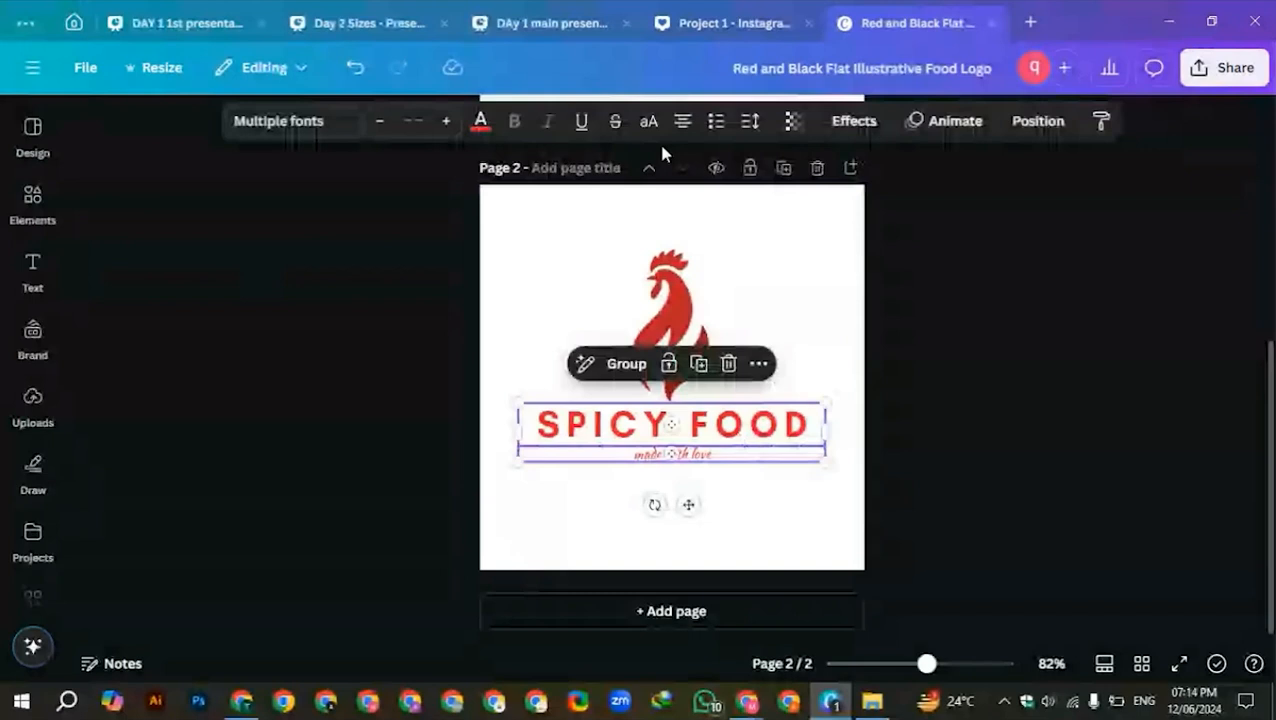
left_click(480, 120)
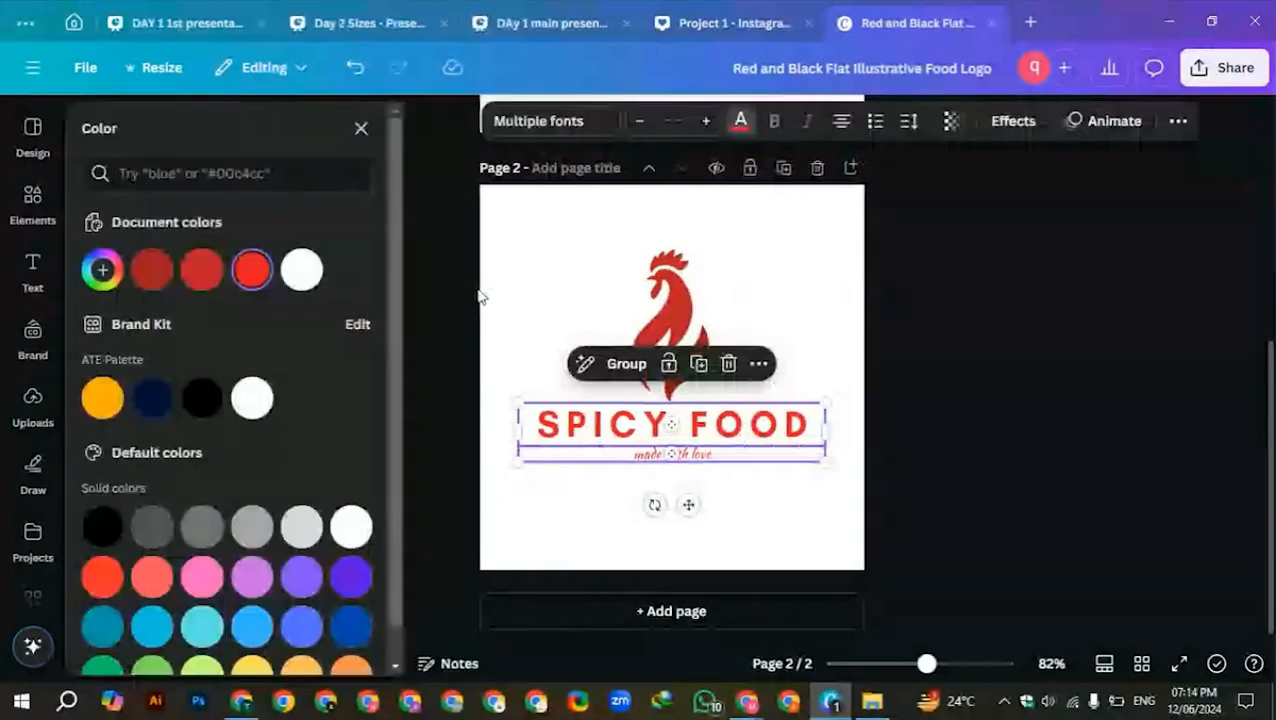
left_click(522, 295)
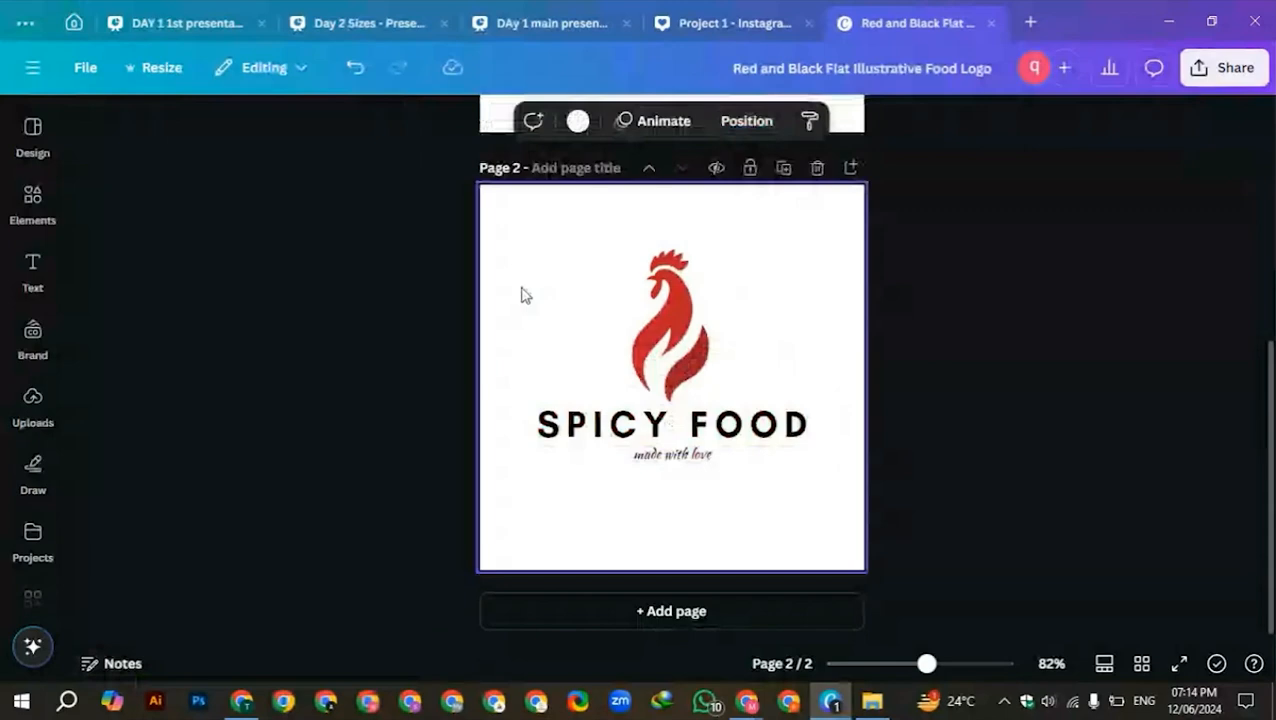
Step: Add page 3 with white SPICY FOOD text on a black background
left_click(784, 168)
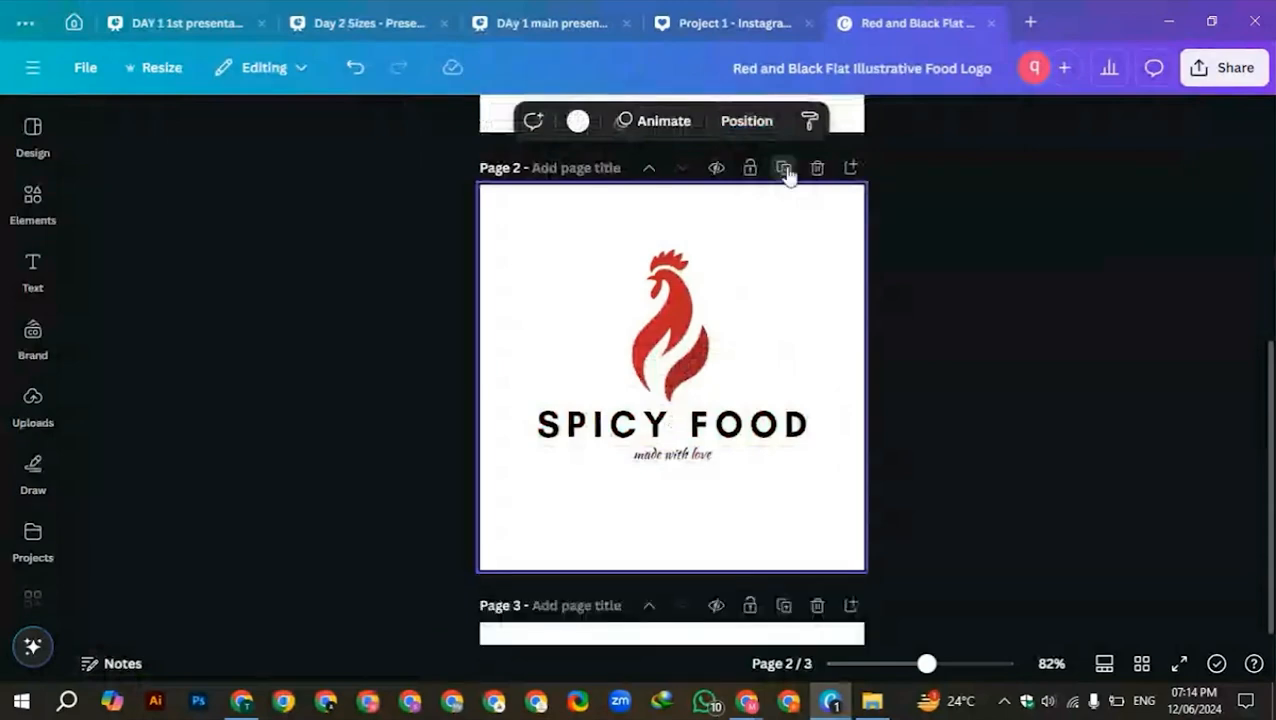
left_click(672, 430)
left_click(481, 122)
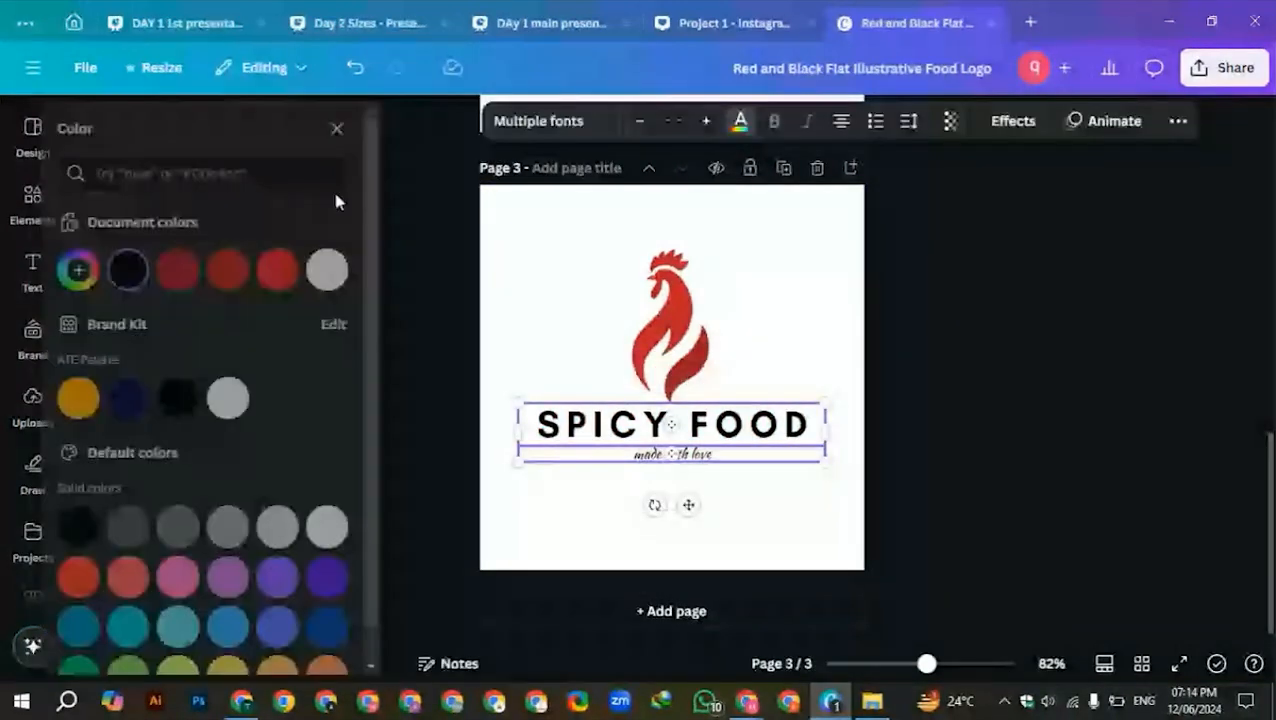
left_click(260, 411)
left_click(530, 268)
left_click(577, 122)
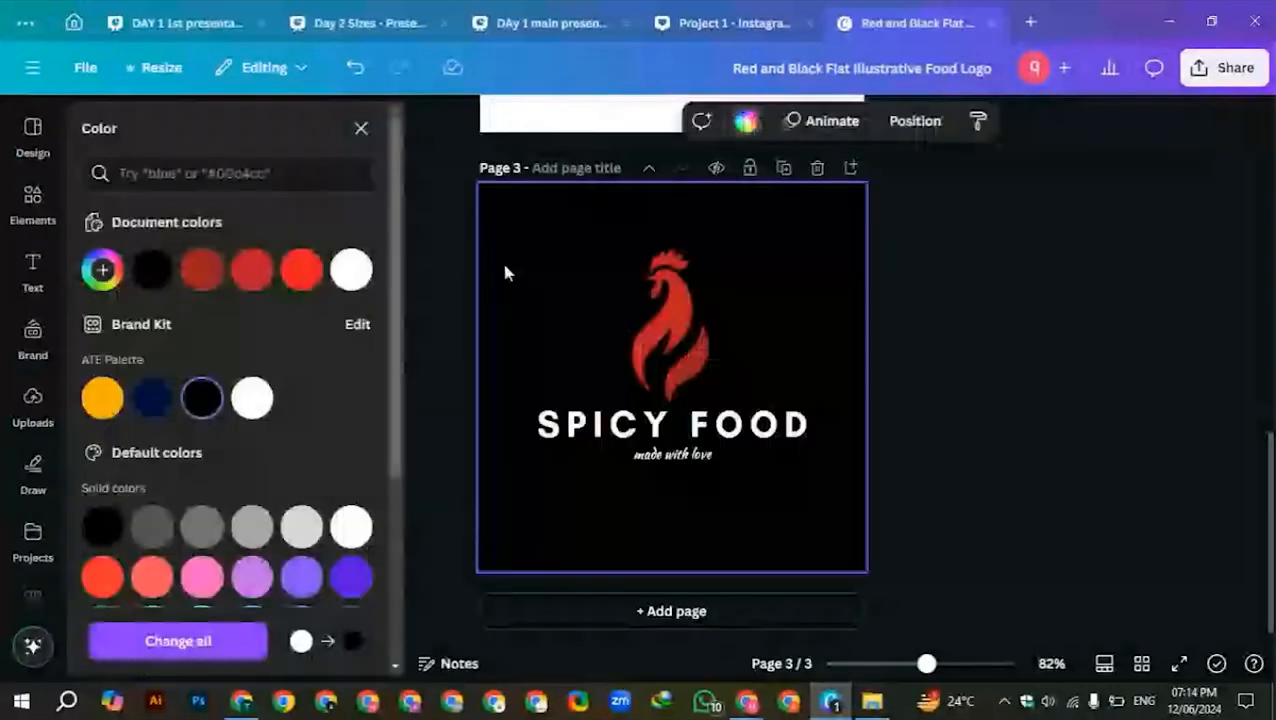
scroll(538, 300, "up", 8)
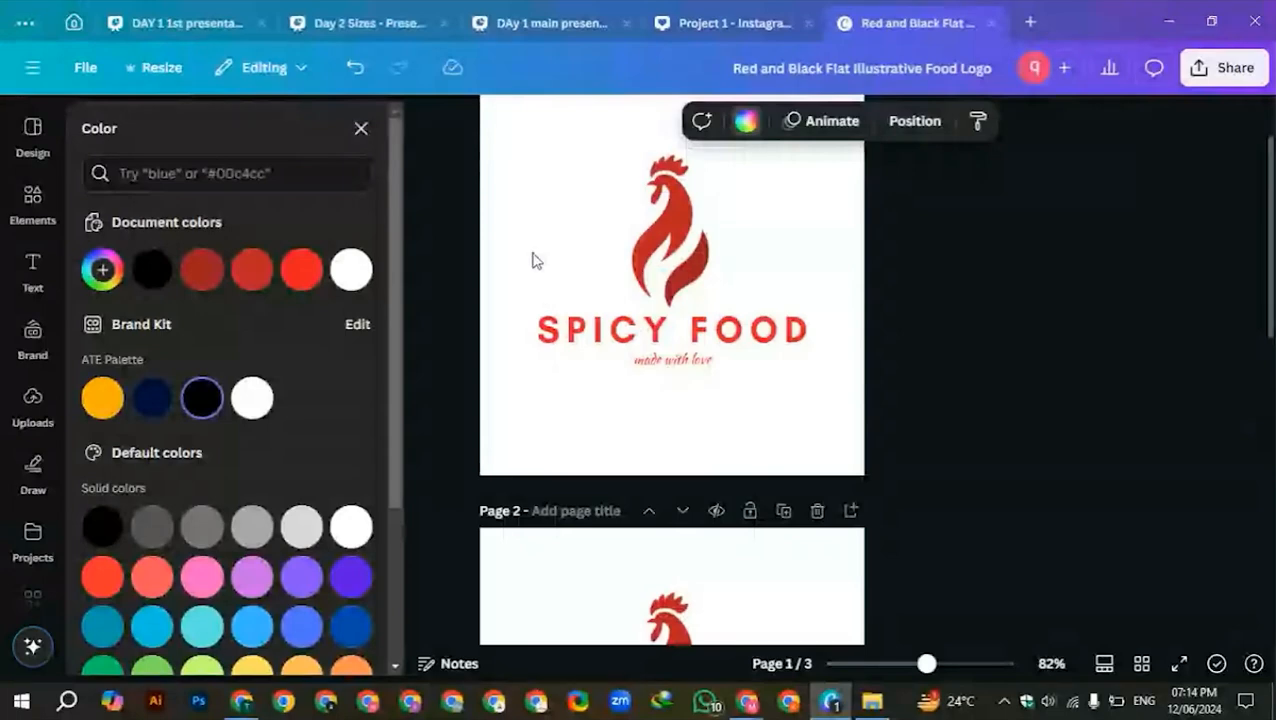
left_click(735, 23)
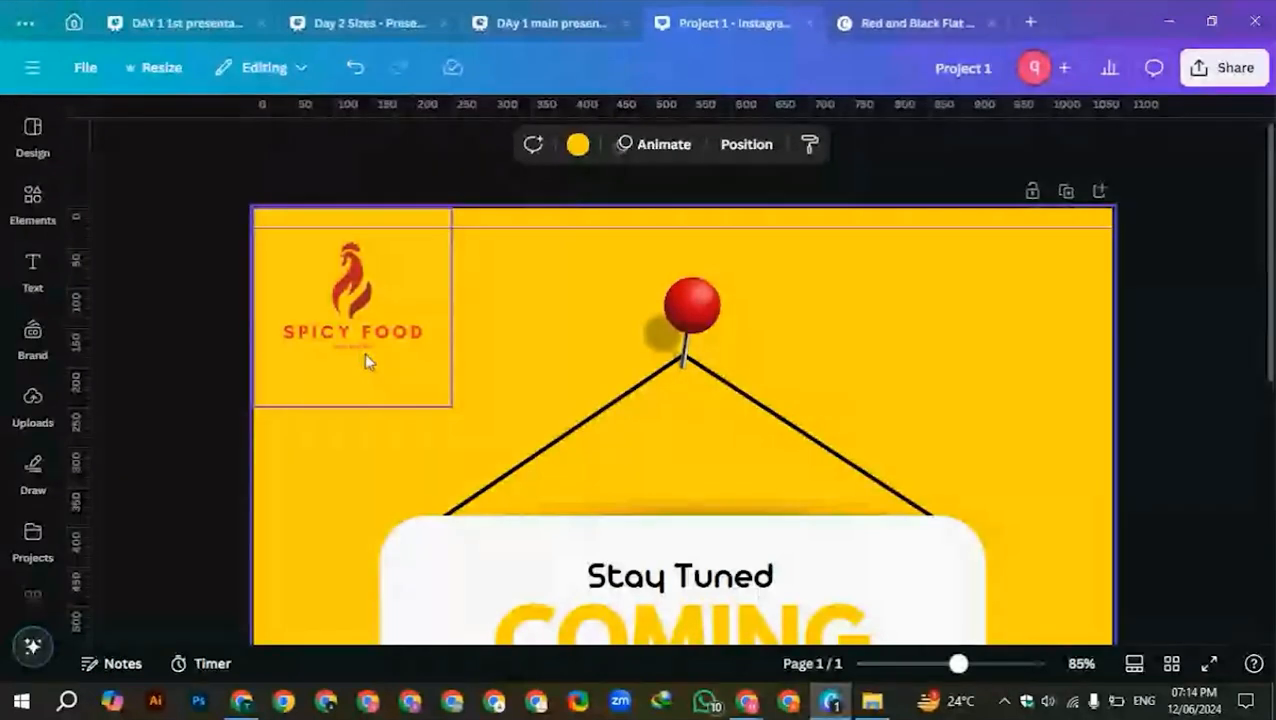
Step: Review the logo variant pages, then open Share on the Coming Soon post
scroll(575, 309, "down", 2)
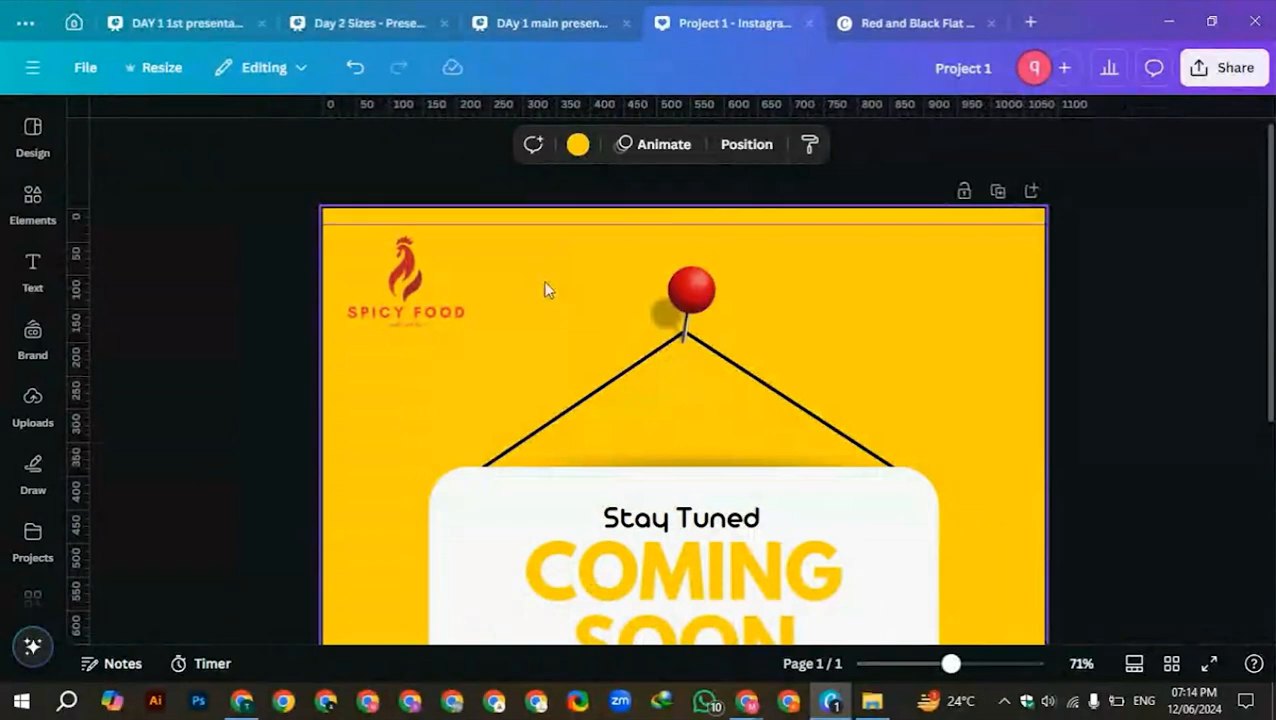
left_click(886, 23)
scroll(732, 296, "down", 5)
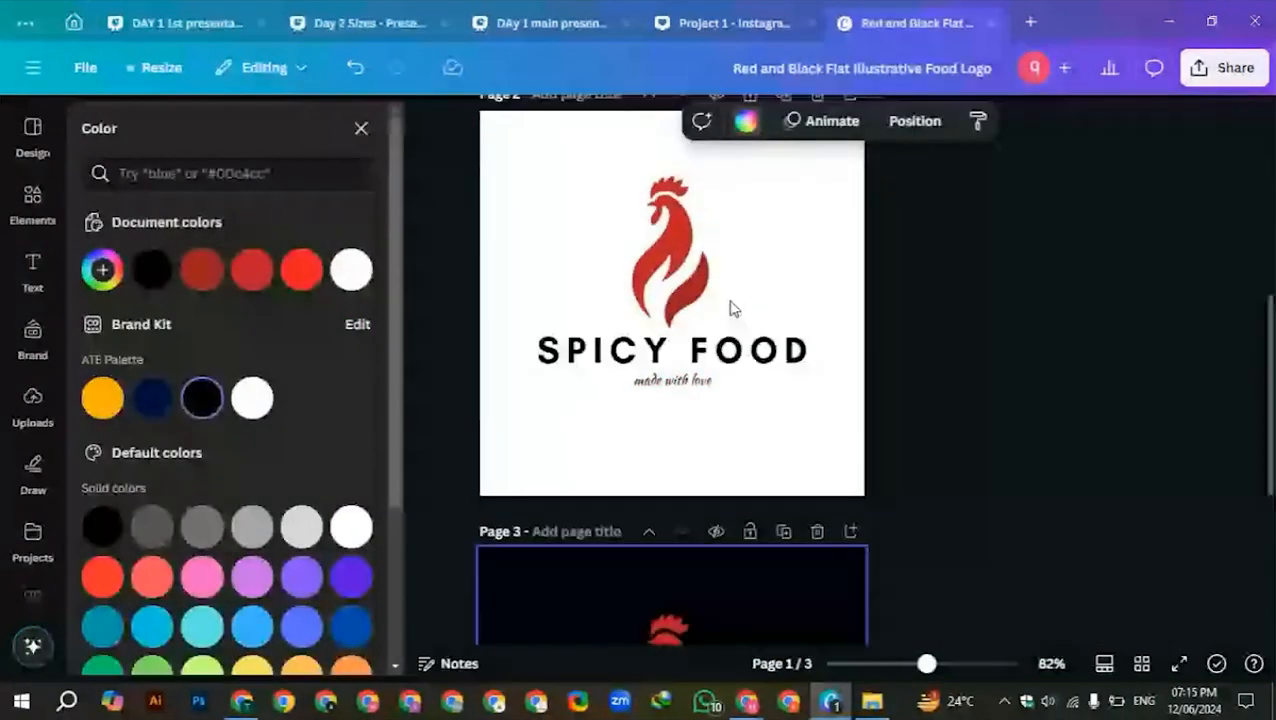
scroll(679, 442, "down", 1)
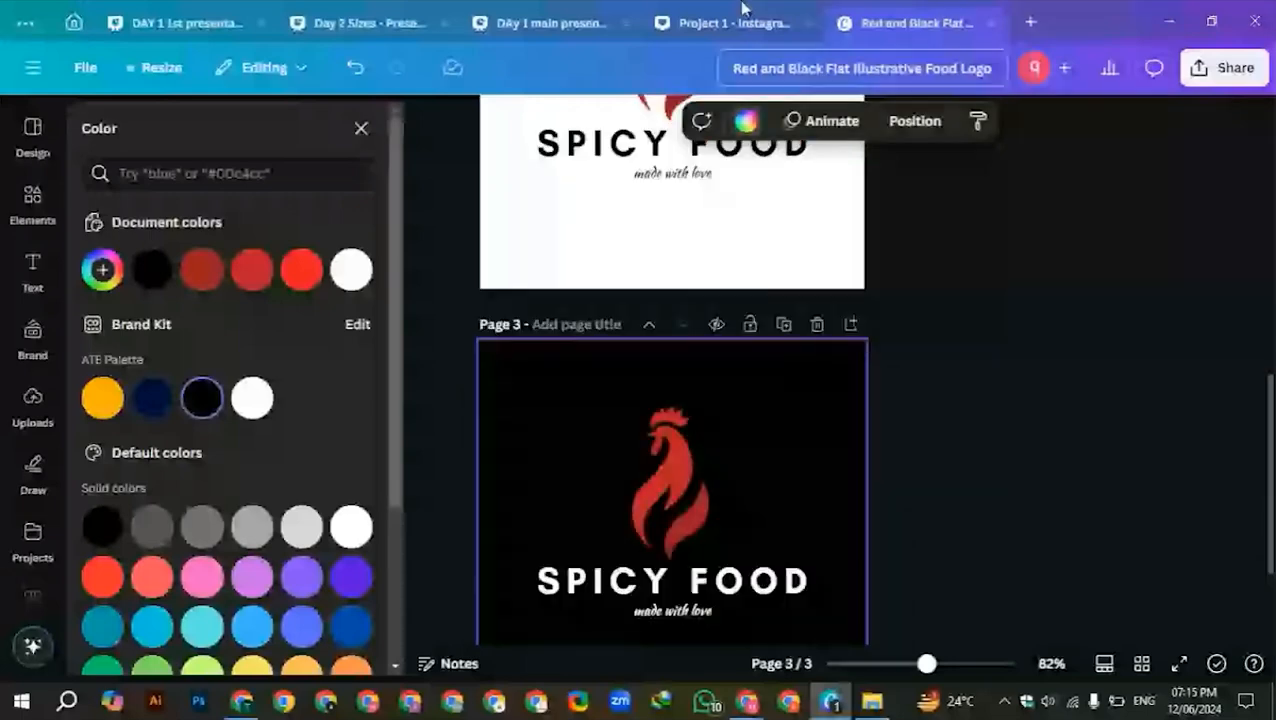
left_click(730, 23)
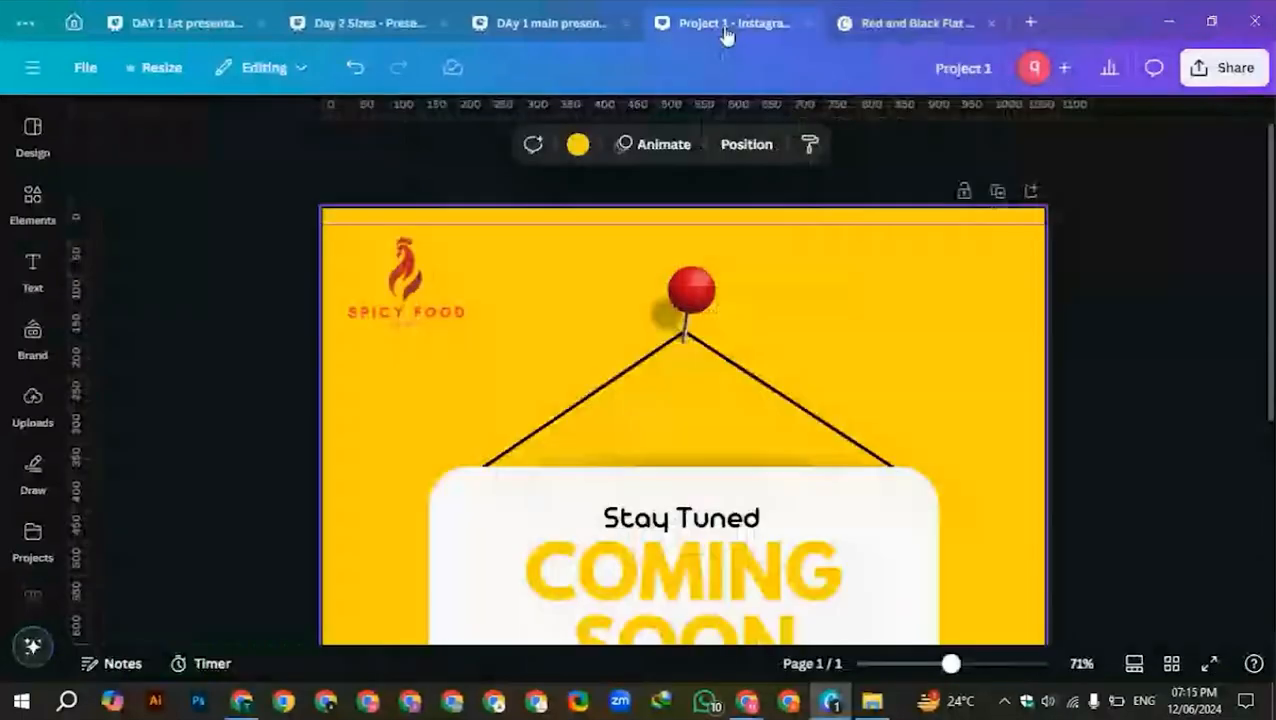
left_click(1224, 67)
Step: Download the Coming Soon post as a JPG file and save it
left_click(938, 455)
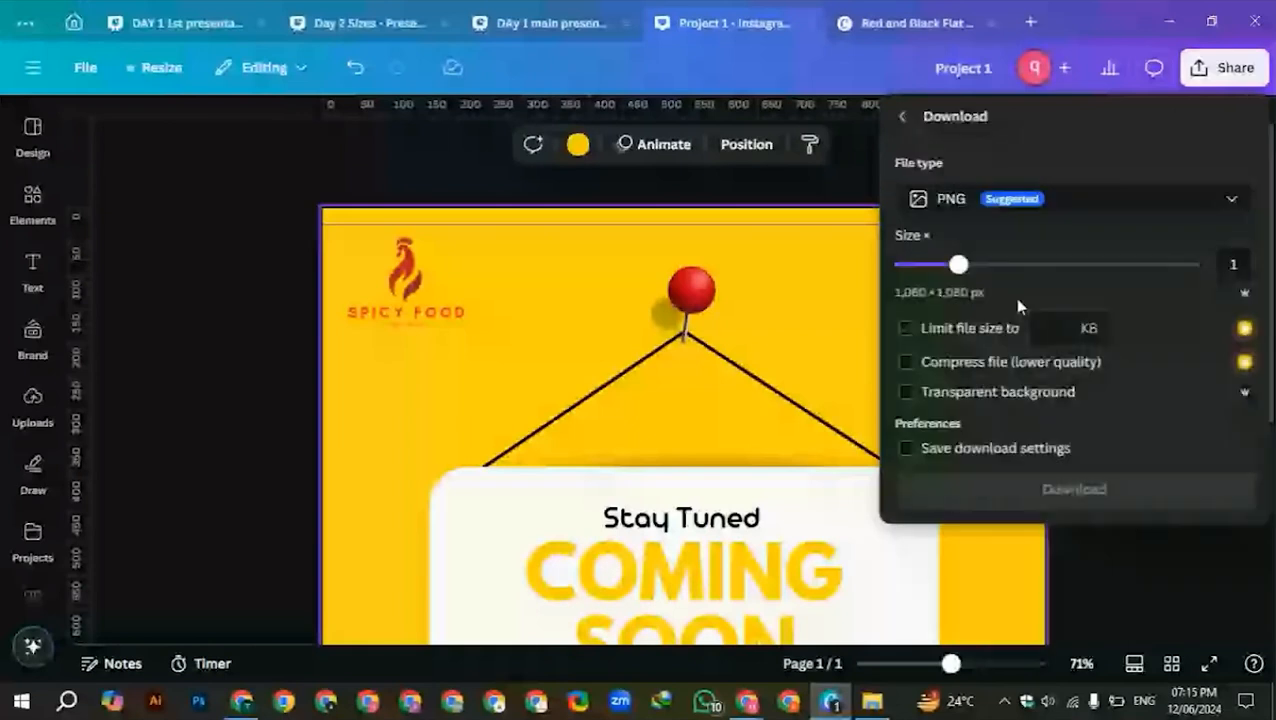
left_click(1068, 205)
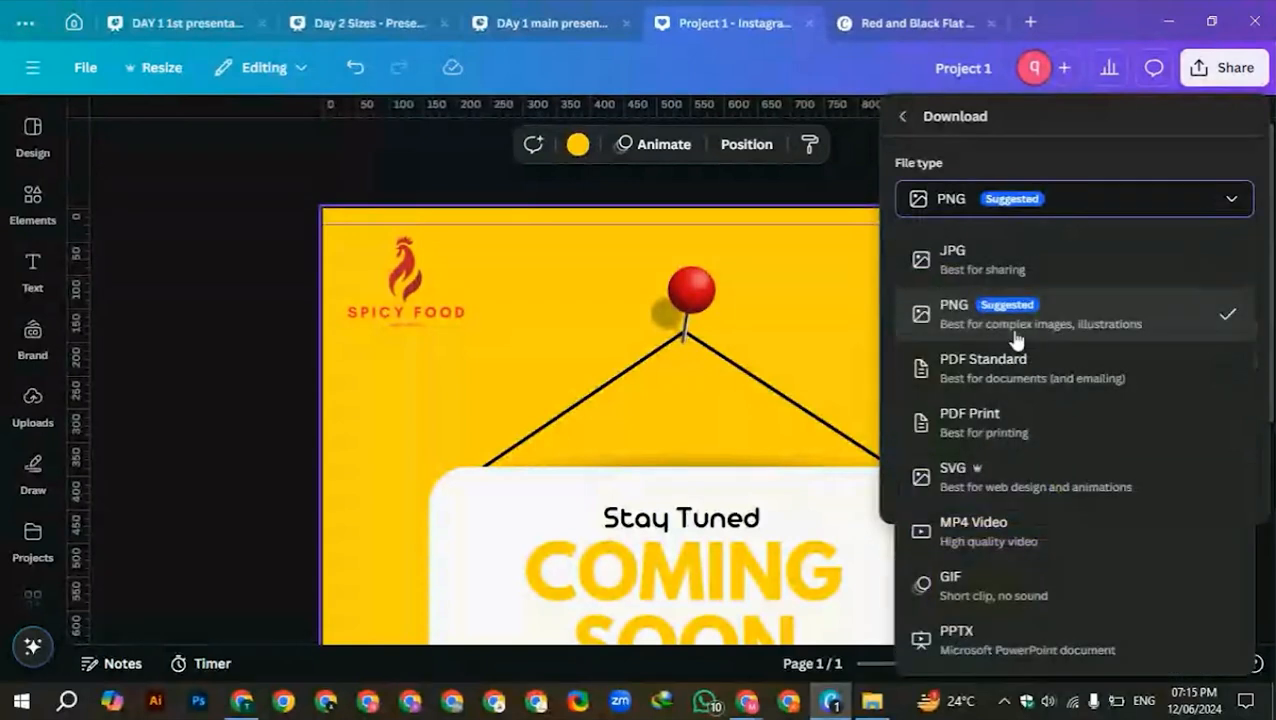
left_click(1030, 284)
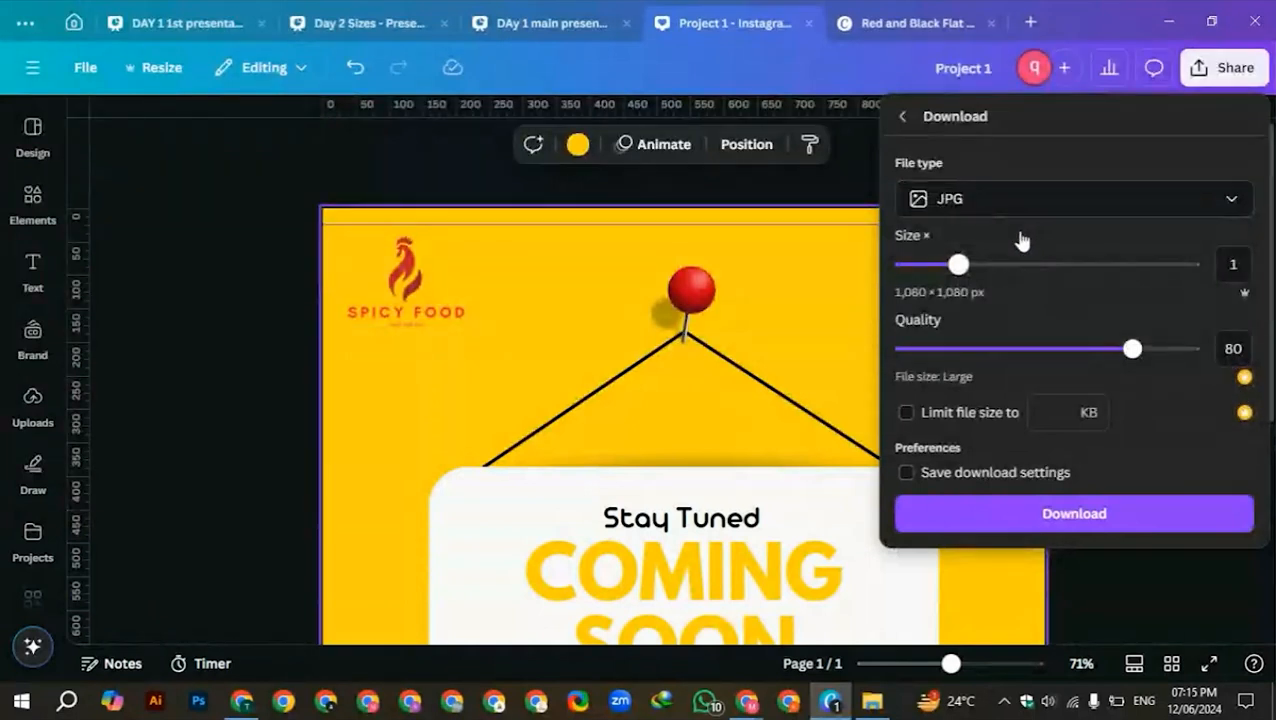
left_click(1050, 522)
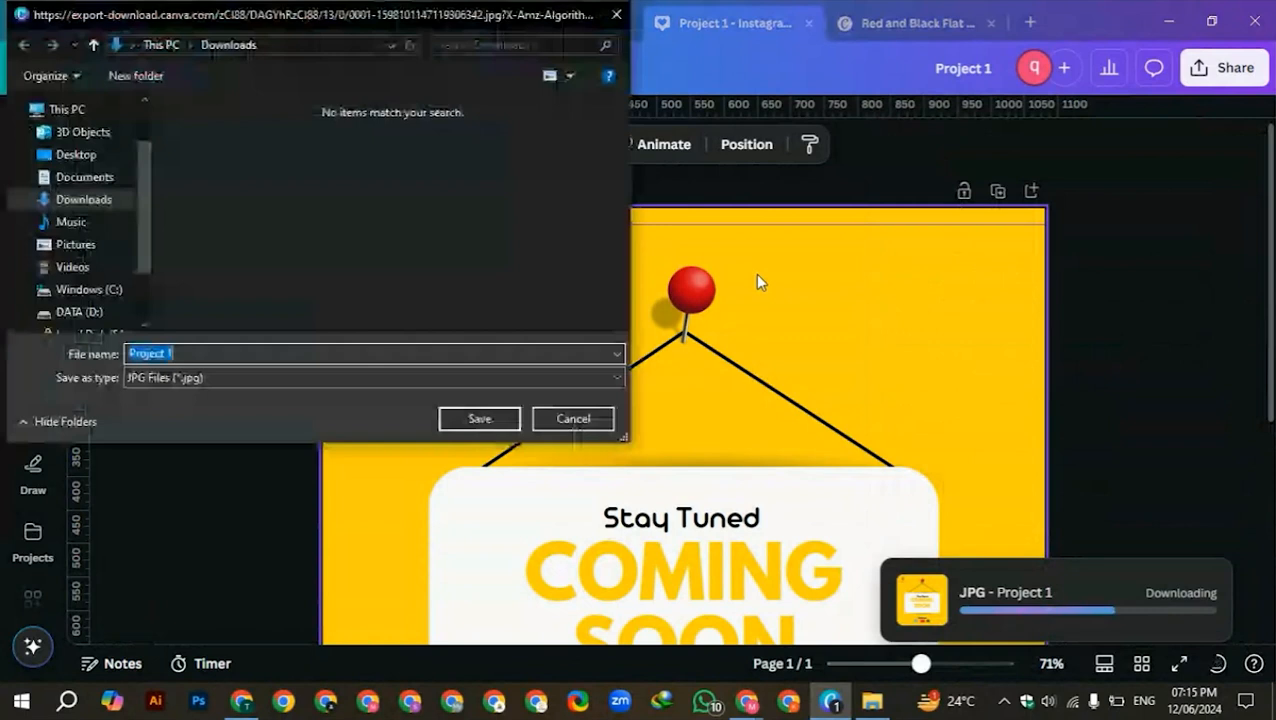
key("Return")
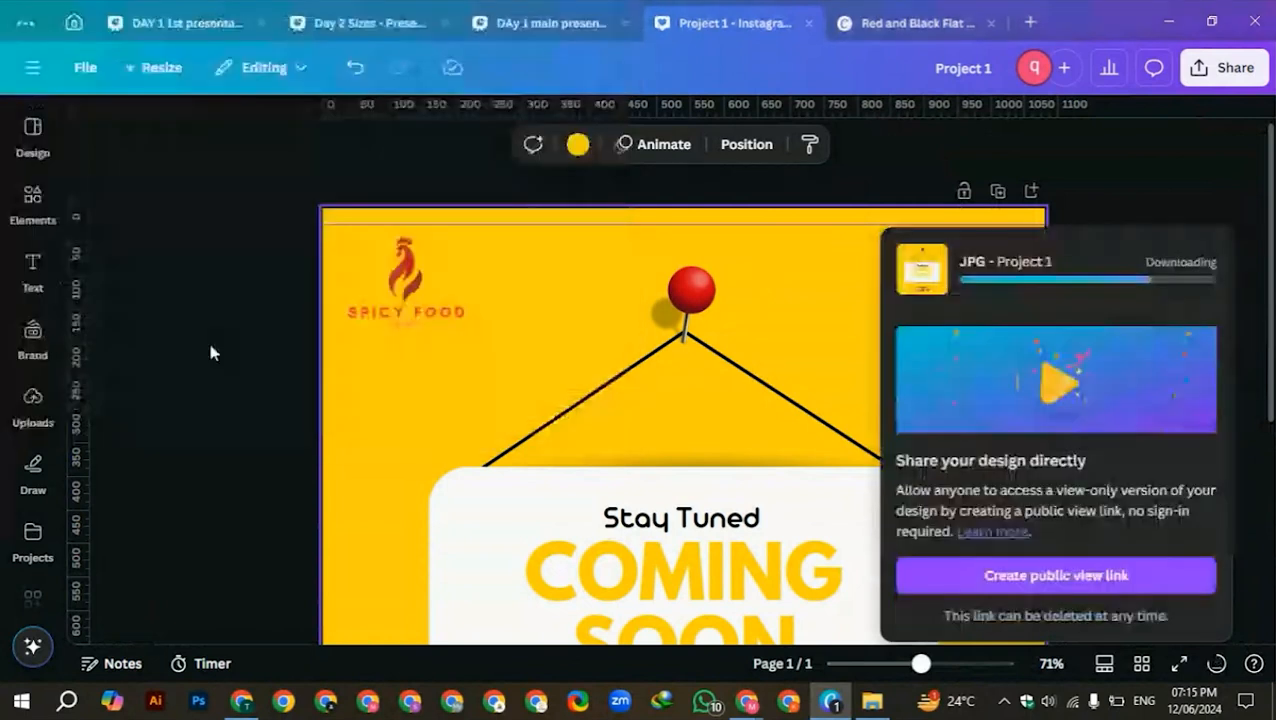
left_click(210, 352)
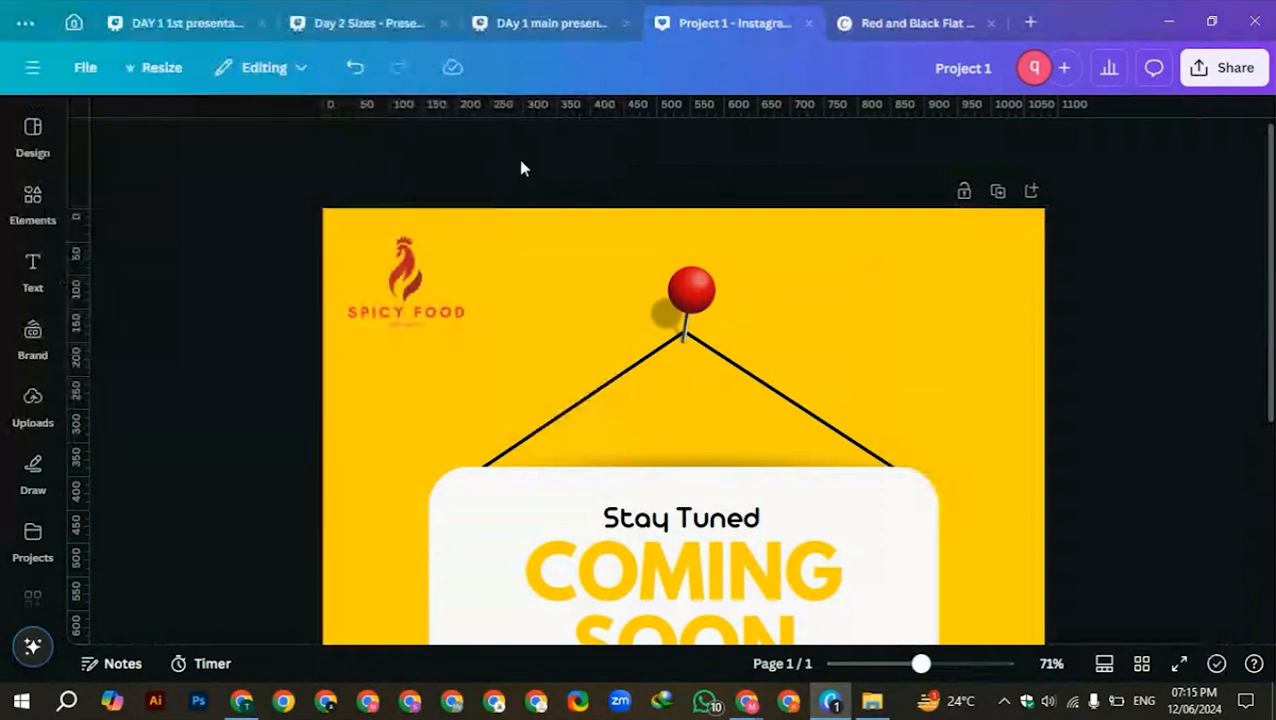
left_click(86, 30)
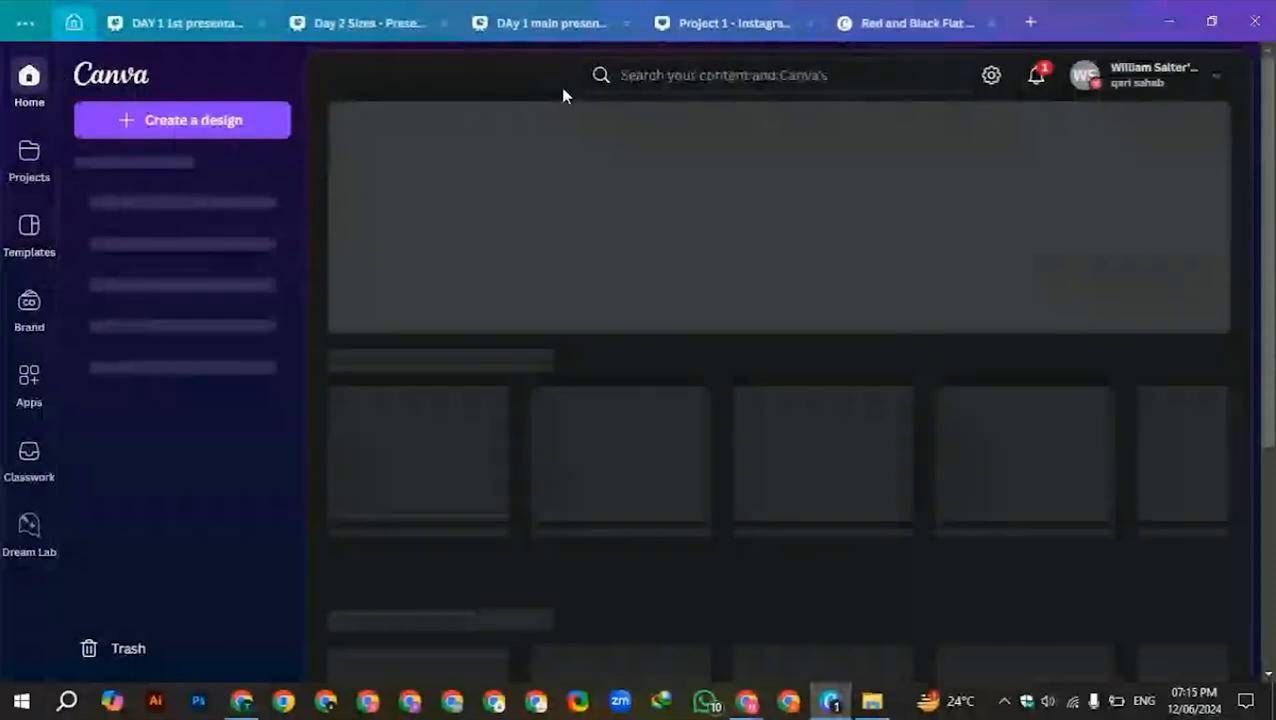
Step: Search 'facebook cover' and open the Orange & Blue Digital Marketing Agency cover template
left_click(705, 78)
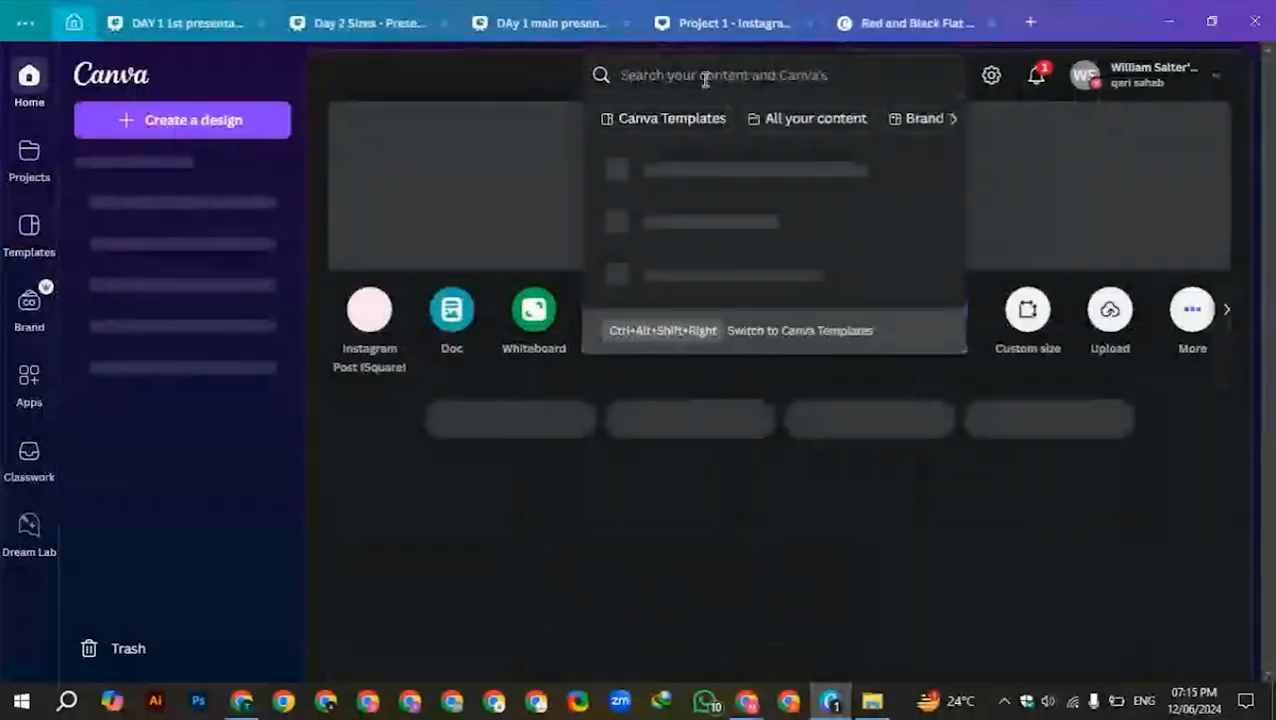
type("facebo")
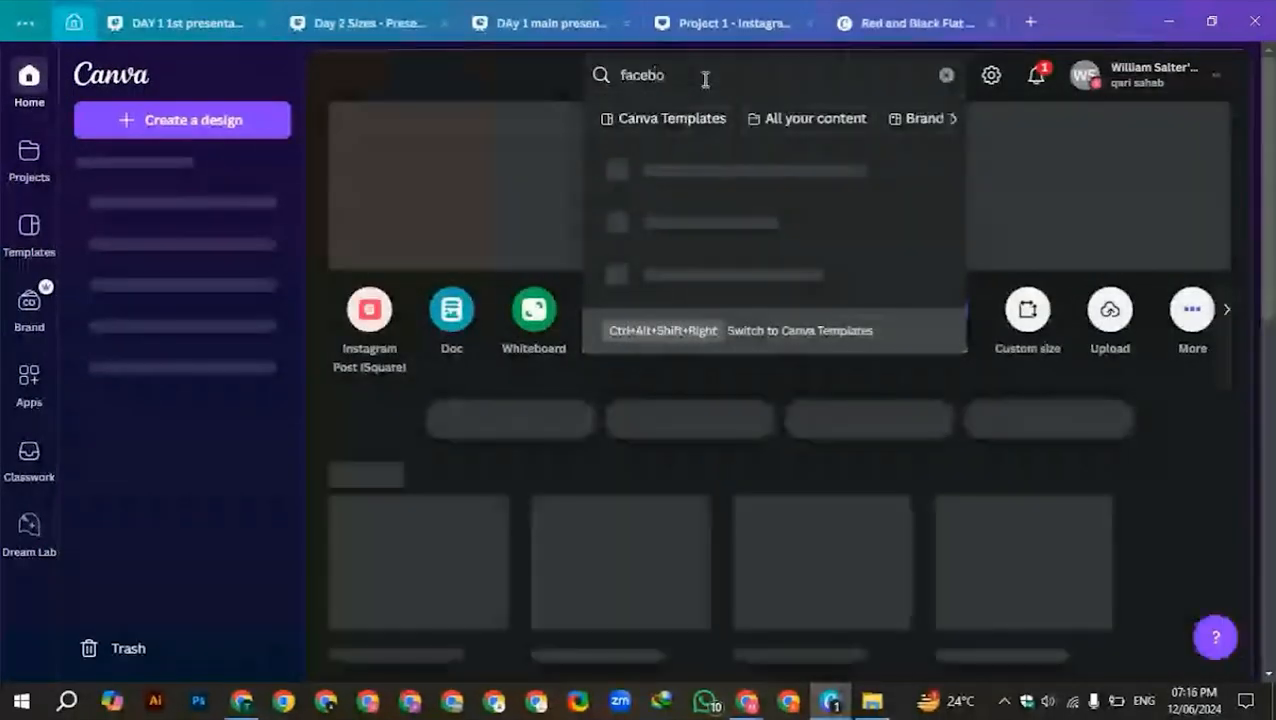
type("o")
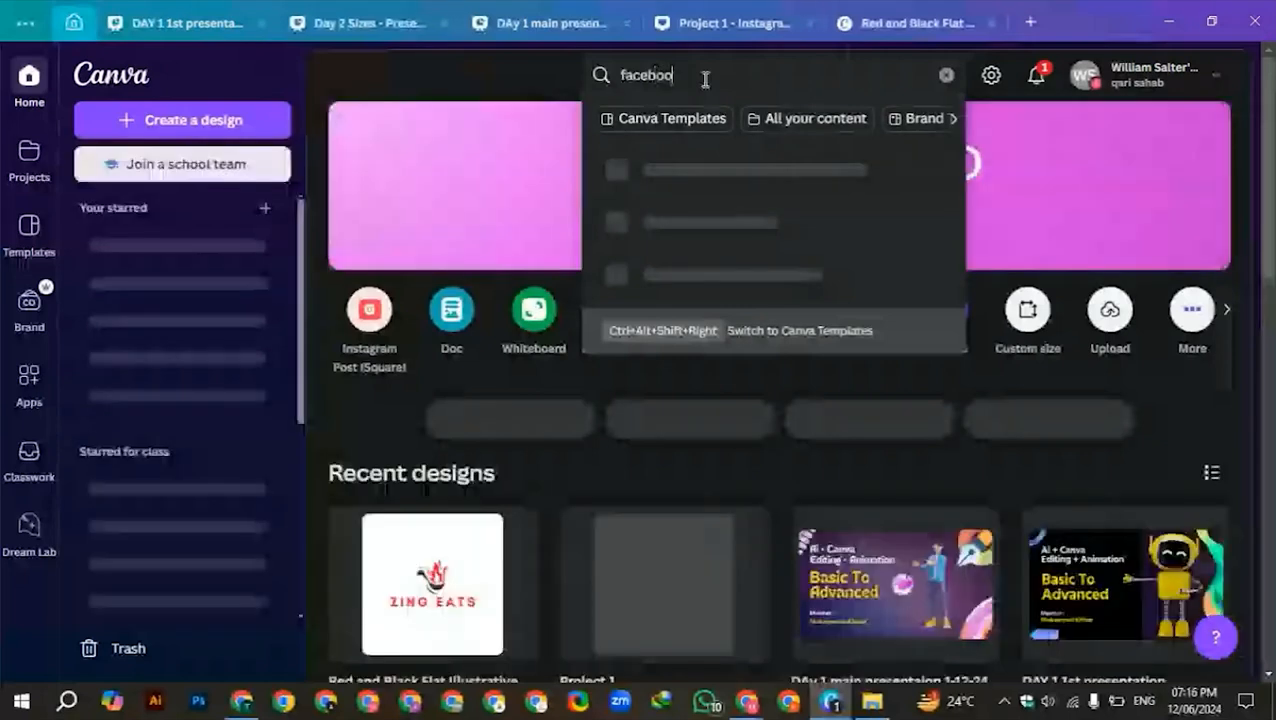
type("k")
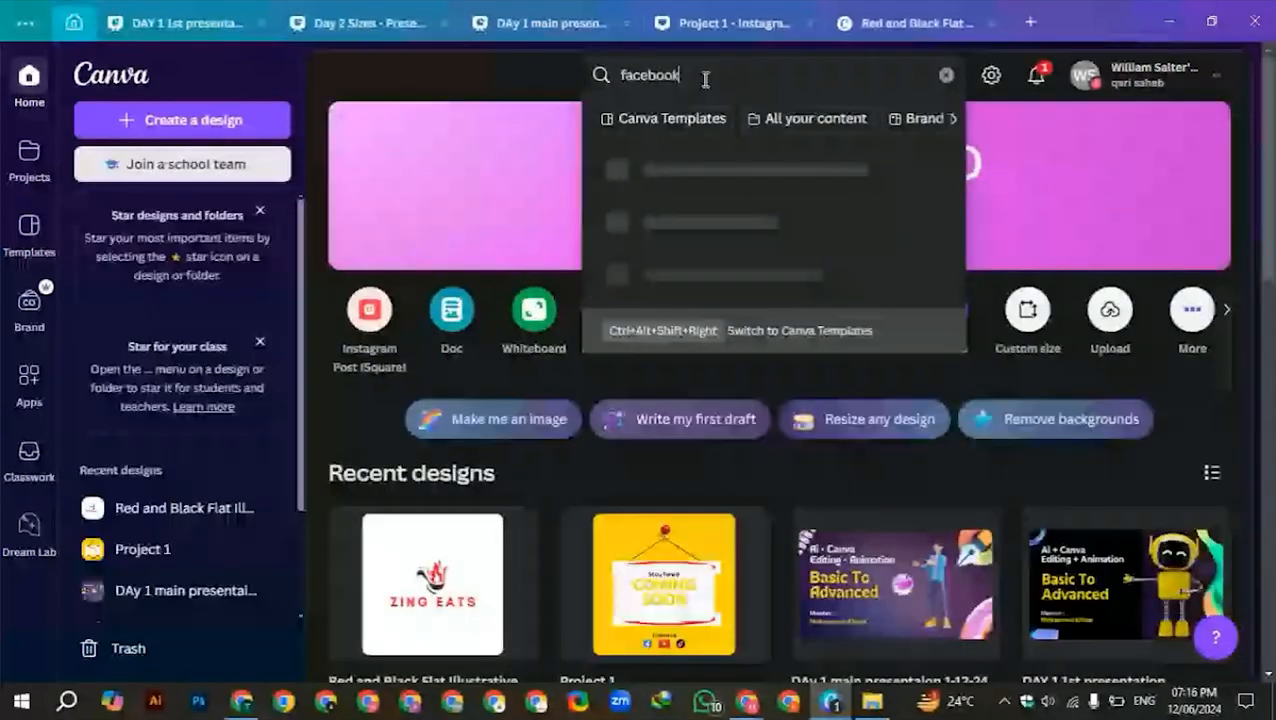
key("BackSpace")
key("BackSpace")
key("BackSpace")
key("BackSpace")
key("BackSpace")
key("BackSpace")
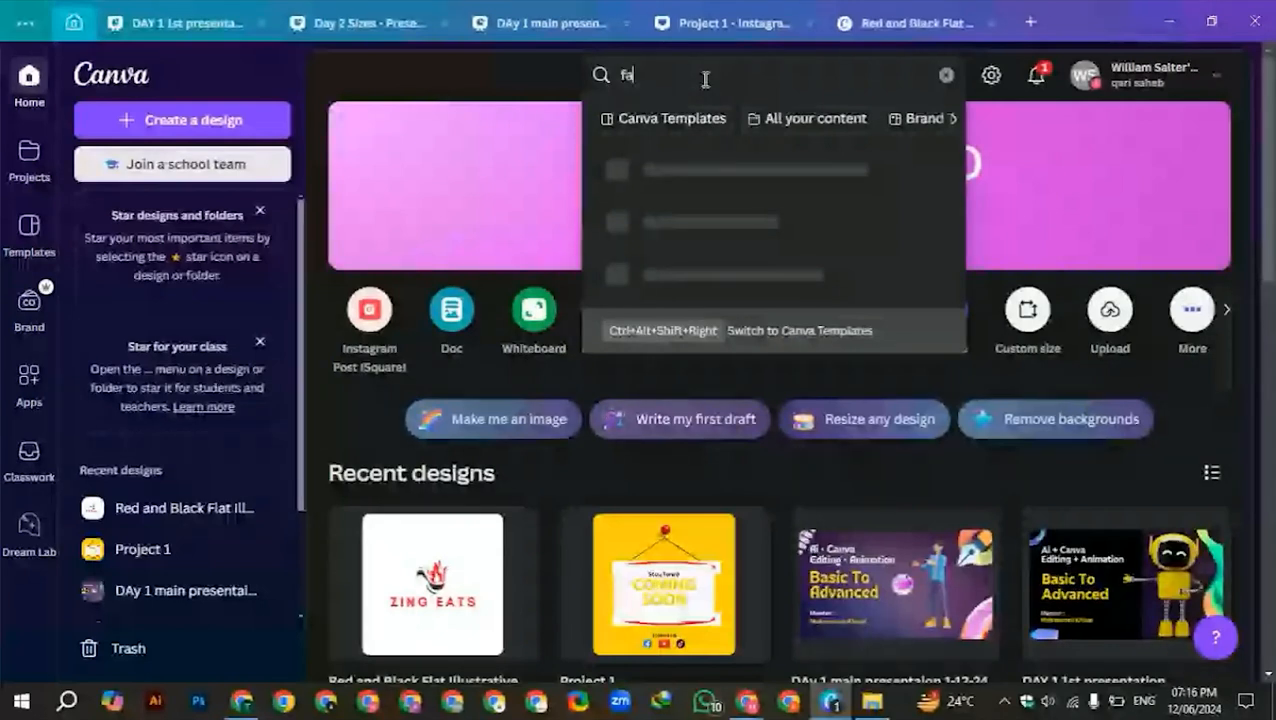
type("cebook cover")
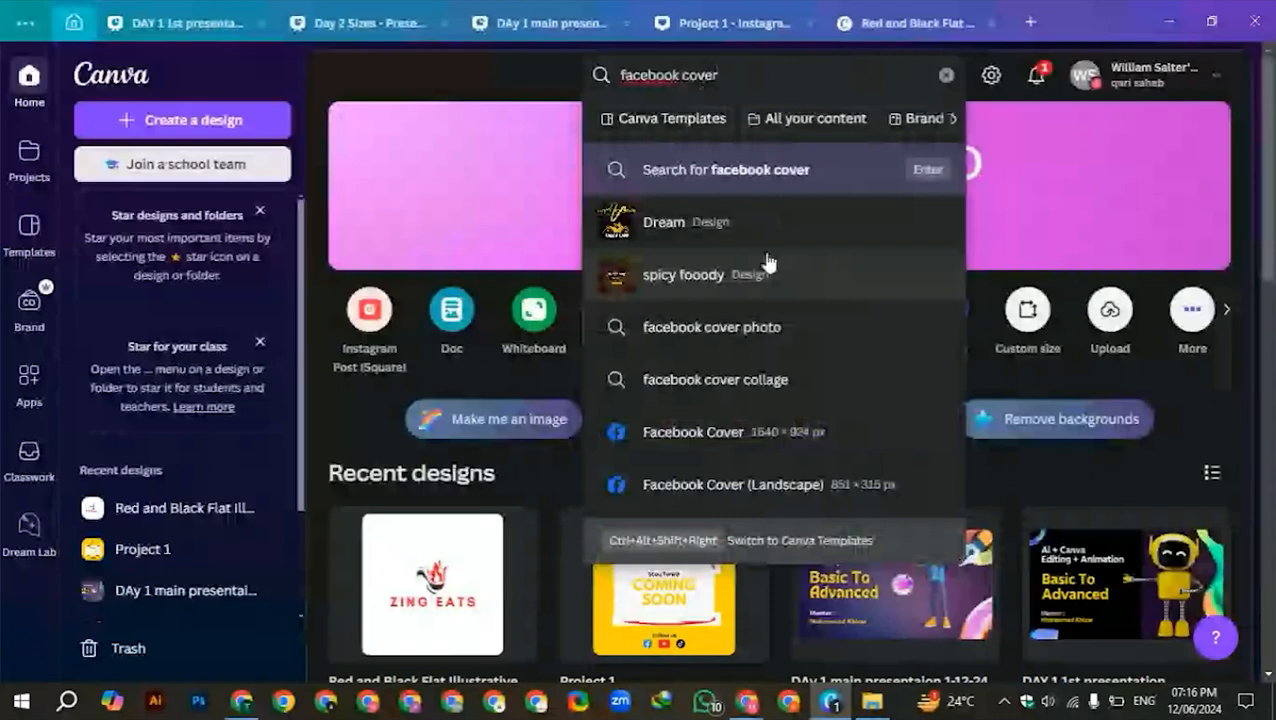
left_click(746, 450)
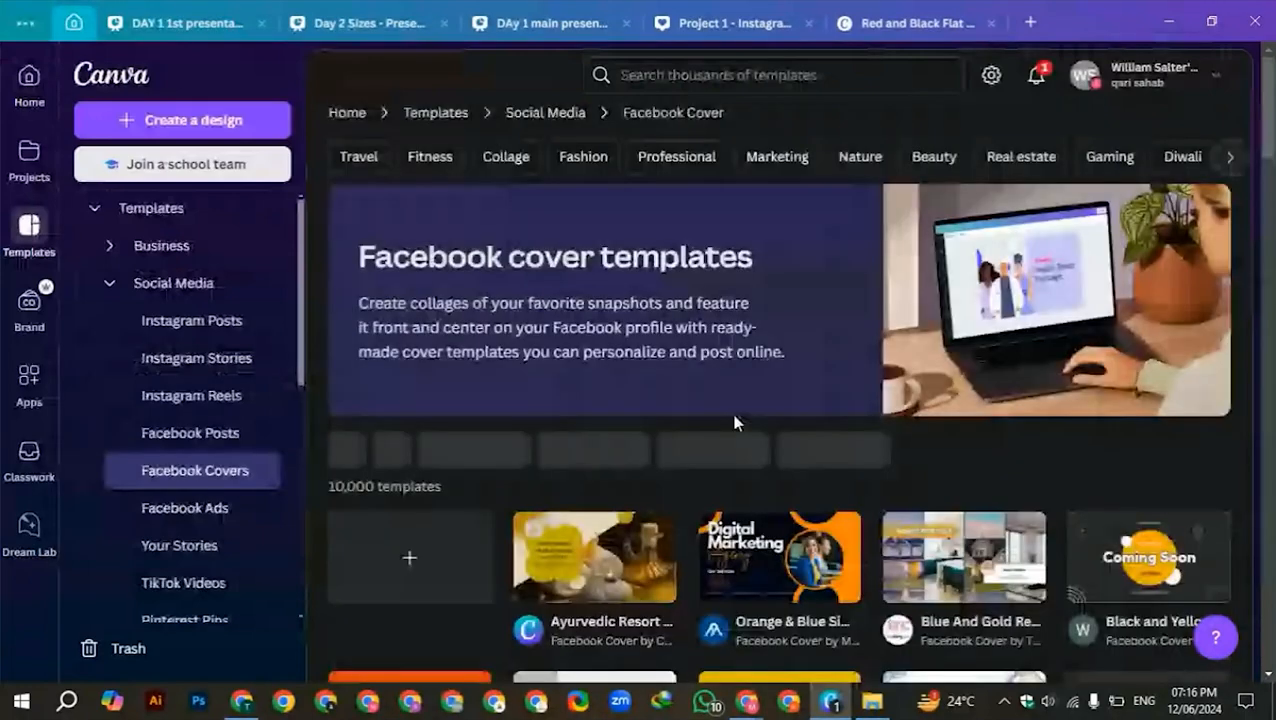
scroll(735, 423, "down", 2)
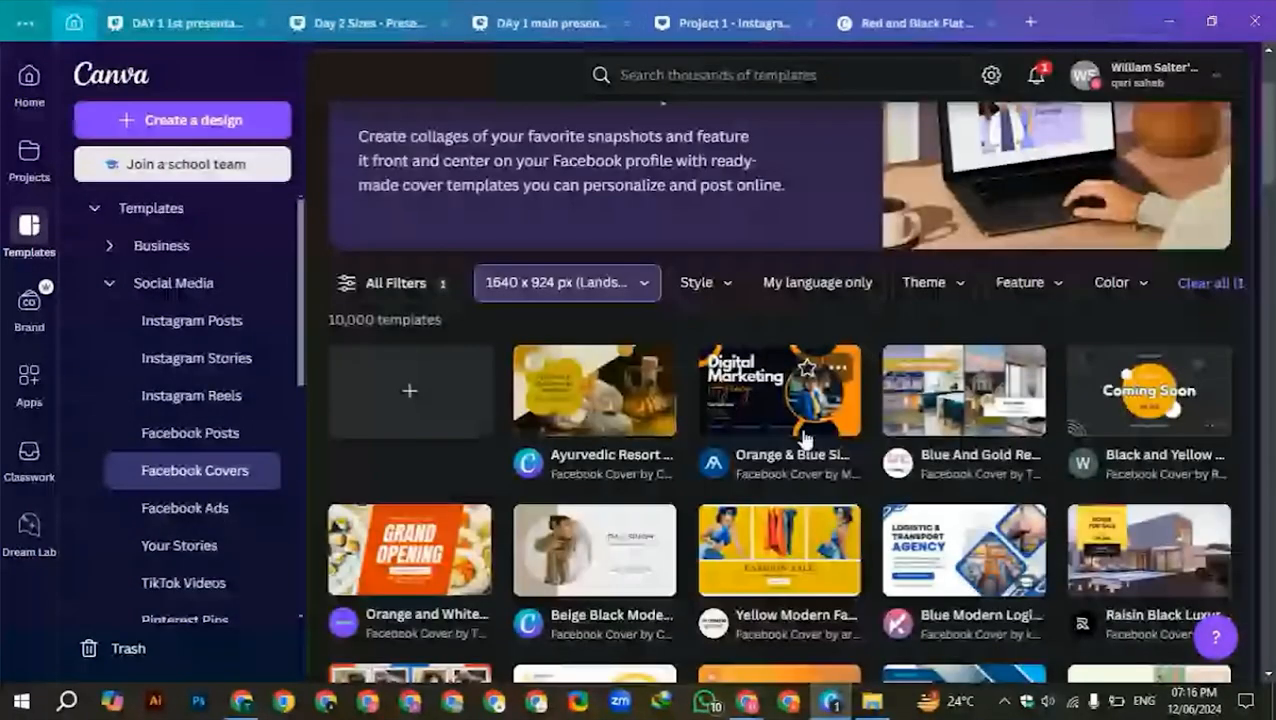
scroll(805, 440, "down", 2)
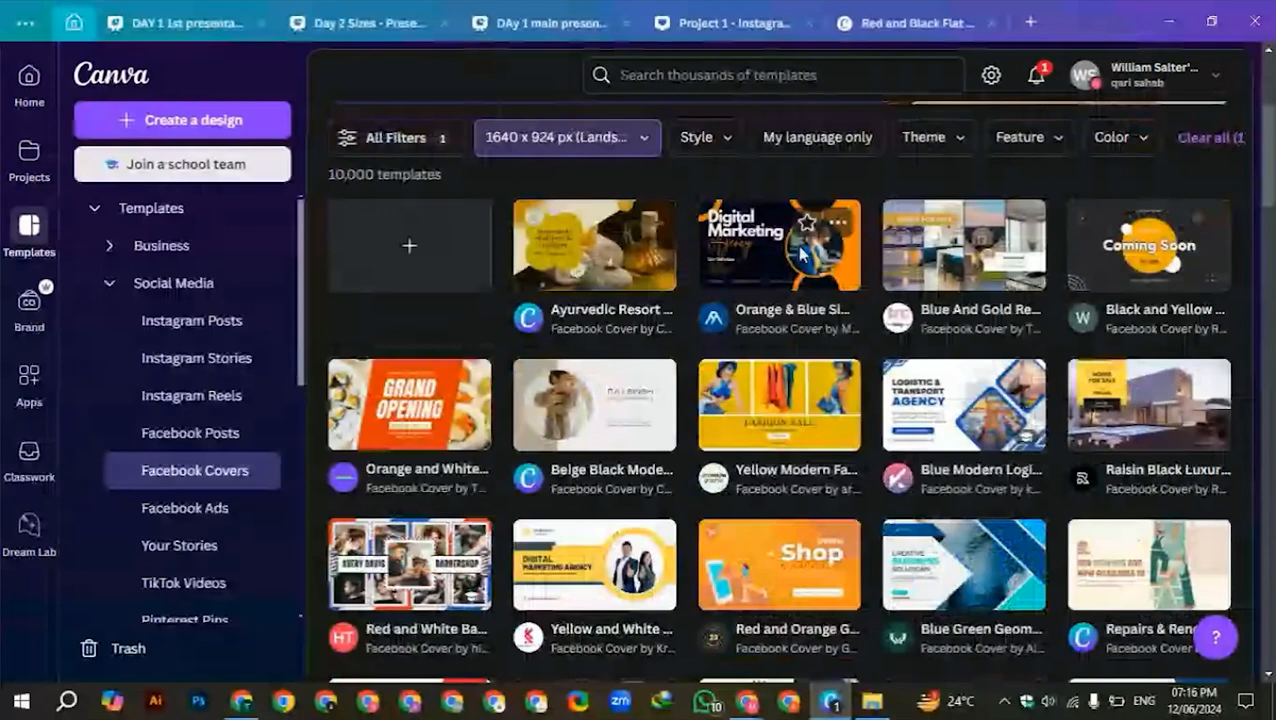
left_click(801, 252)
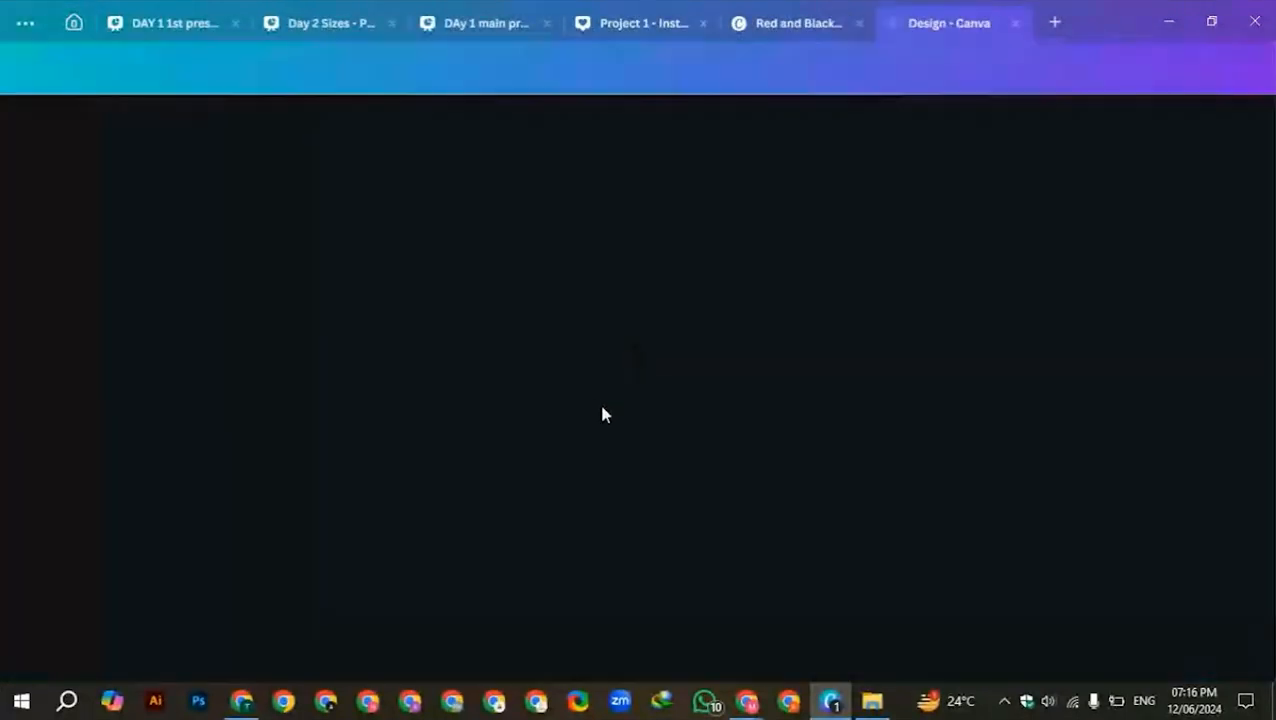
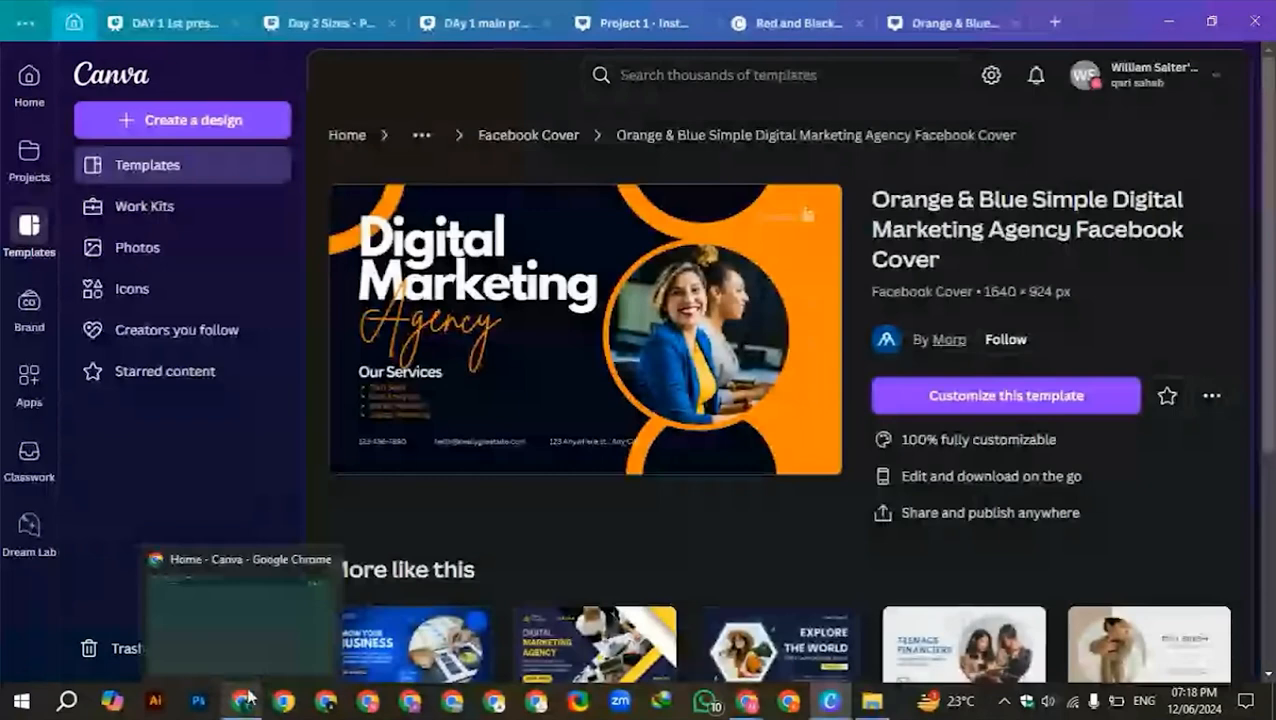
Step: Leave the Digital Marketing Agency template and go back to the Canva home page
left_click(40, 95)
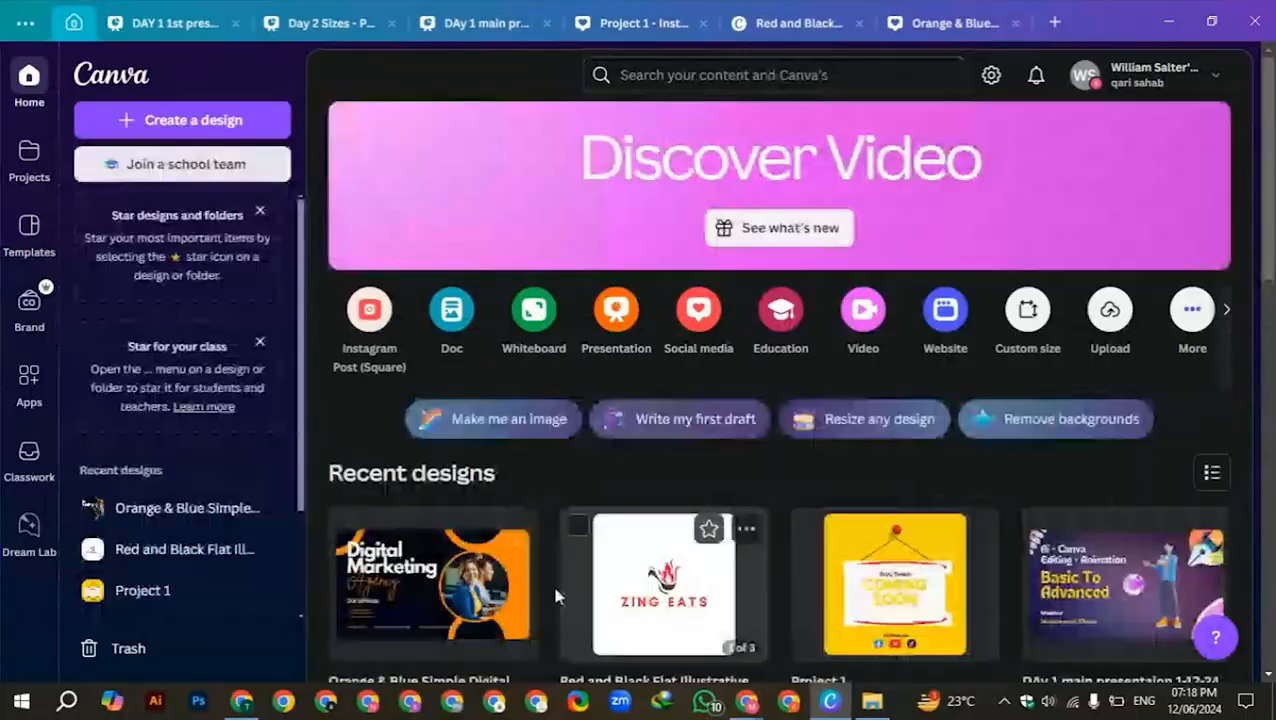
left_click(245, 699)
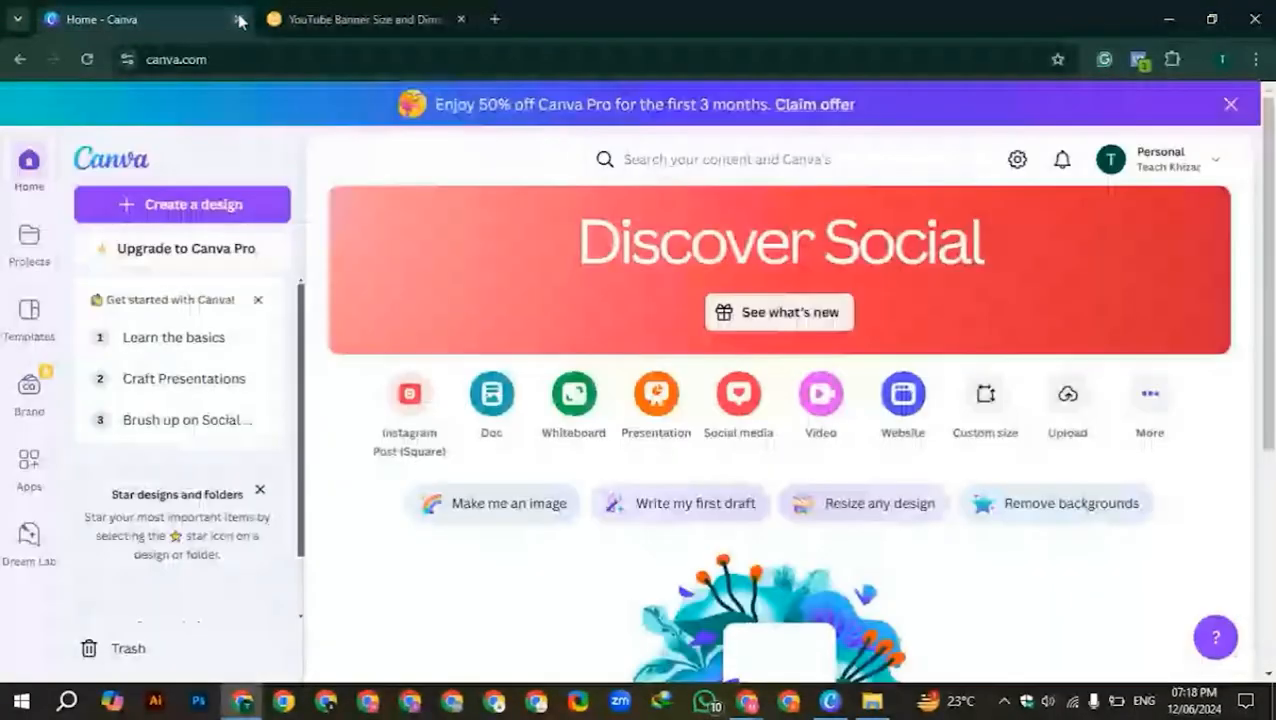
key("ctrl+Tab")
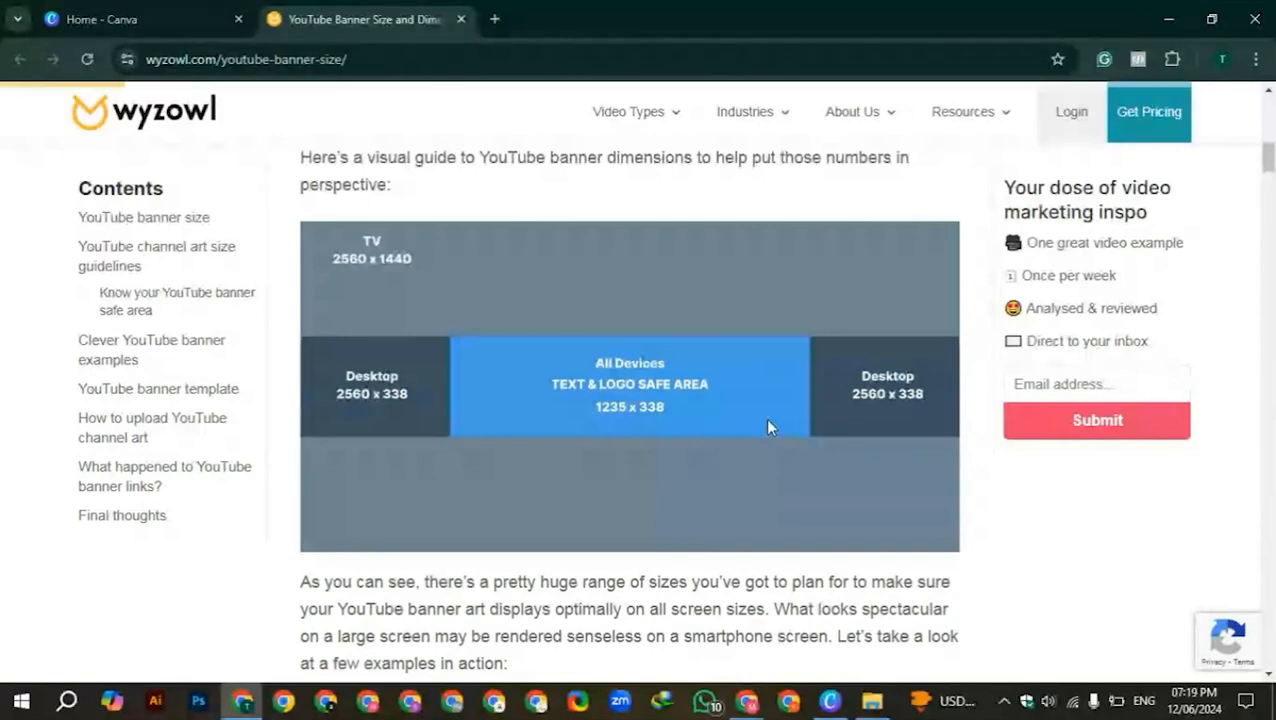
left_click(831, 702)
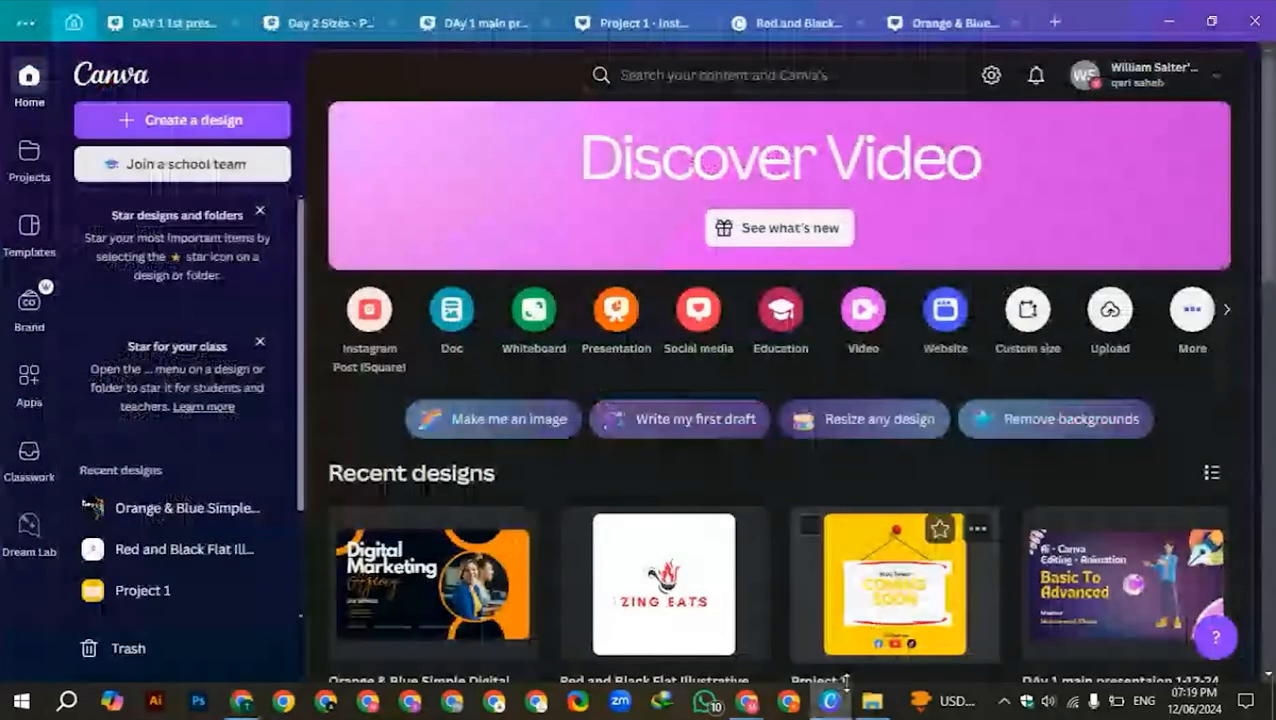
Step: Search Canva for 'youtube banner' and browse the 4,665 YouTube Banner template results
left_click(834, 74)
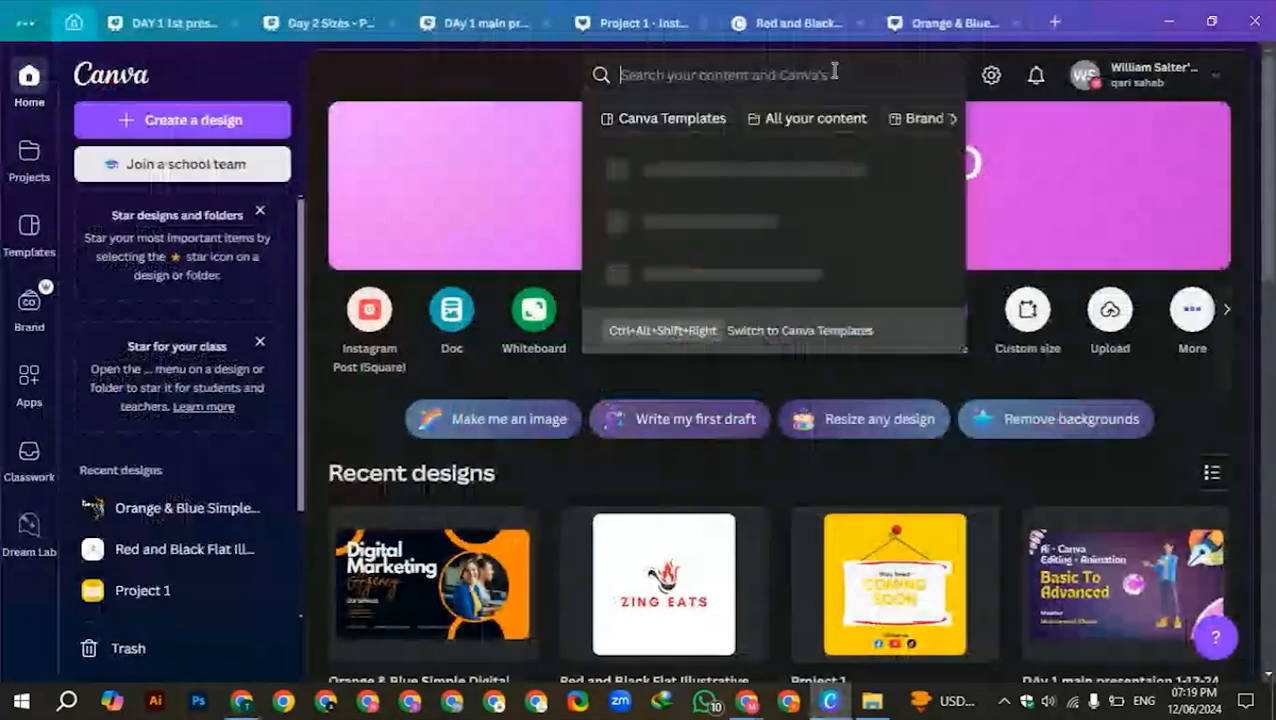
type("yout")
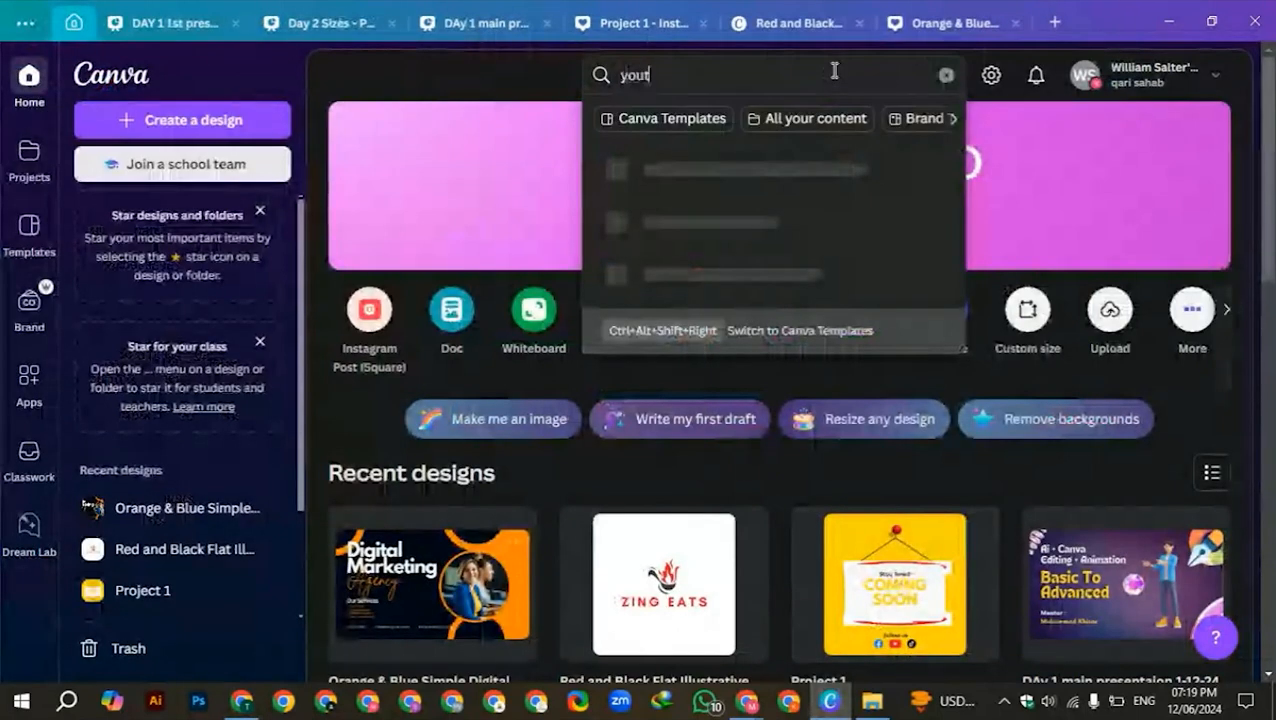
type("ube banner")
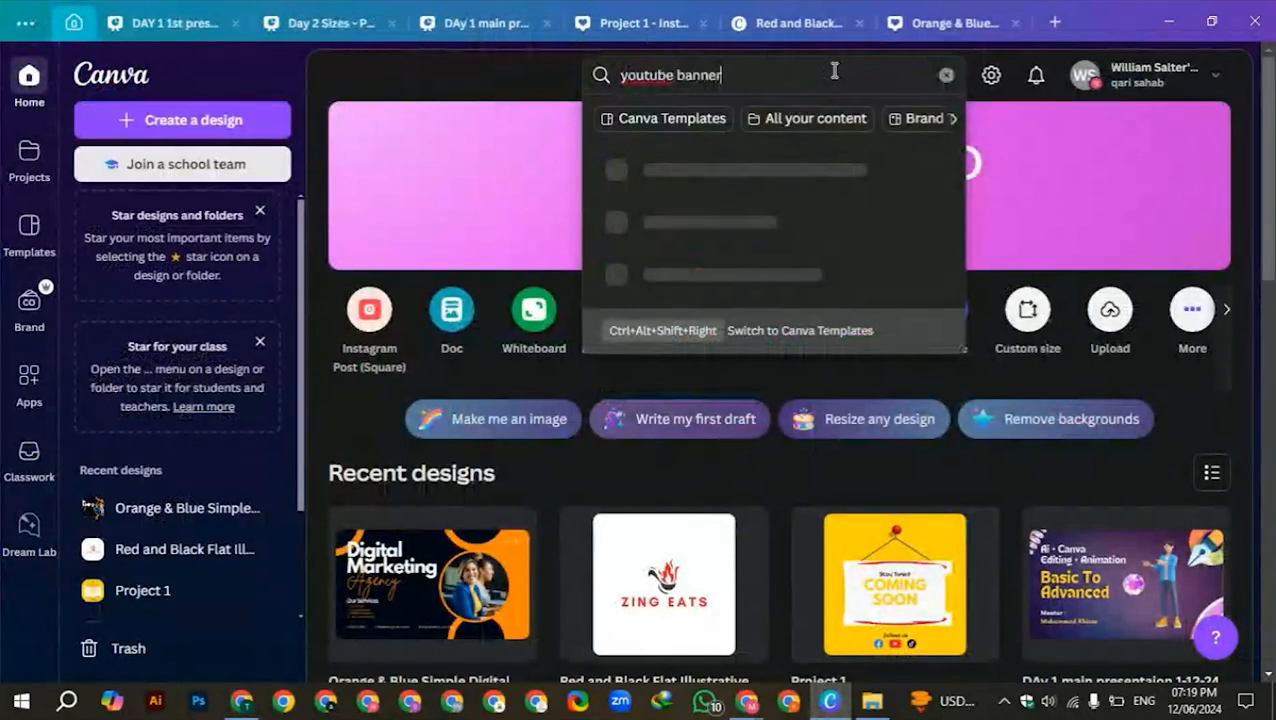
key("Return")
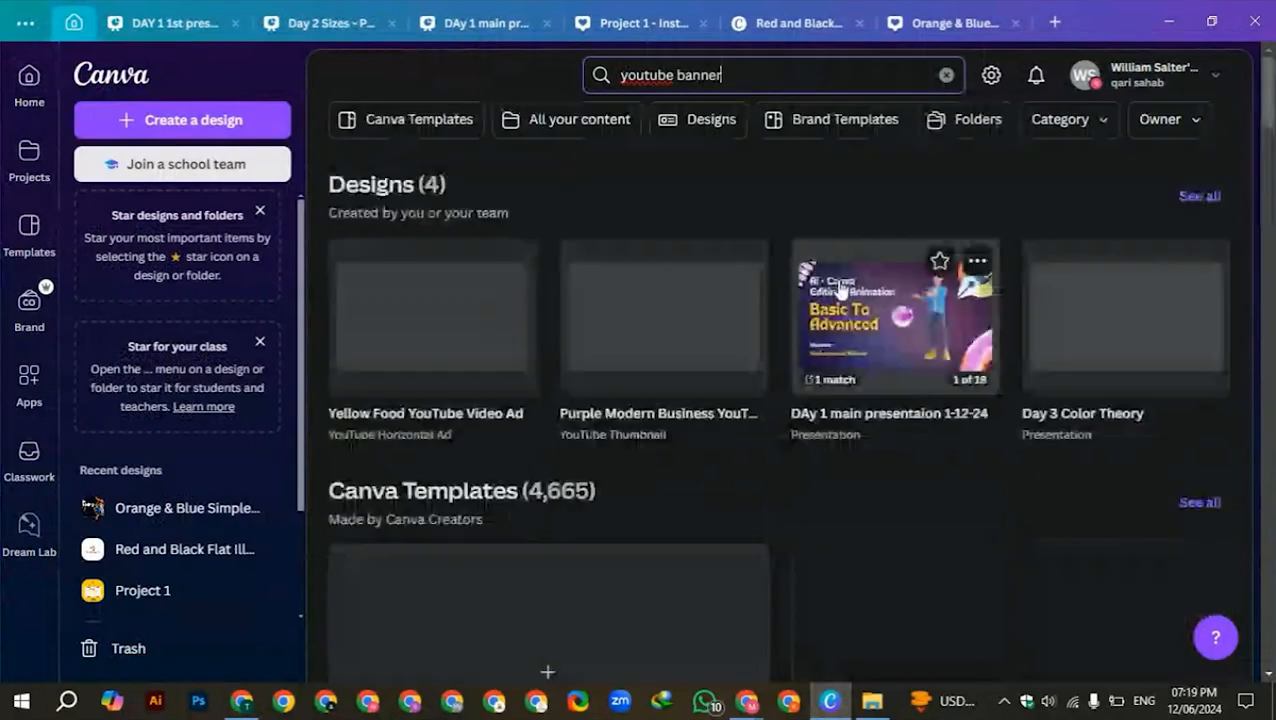
scroll(840, 290, "down", 3)
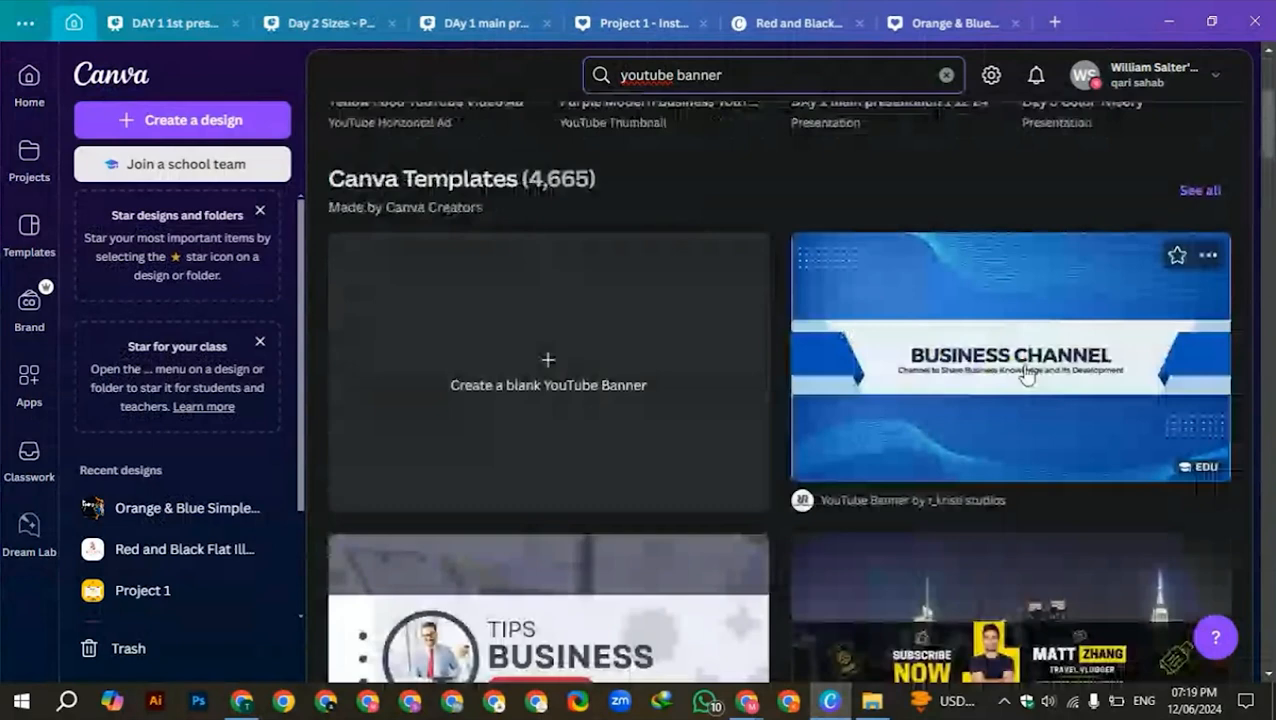
scroll(1027, 374, "down", 3)
scroll(1184, 373, "down", 1)
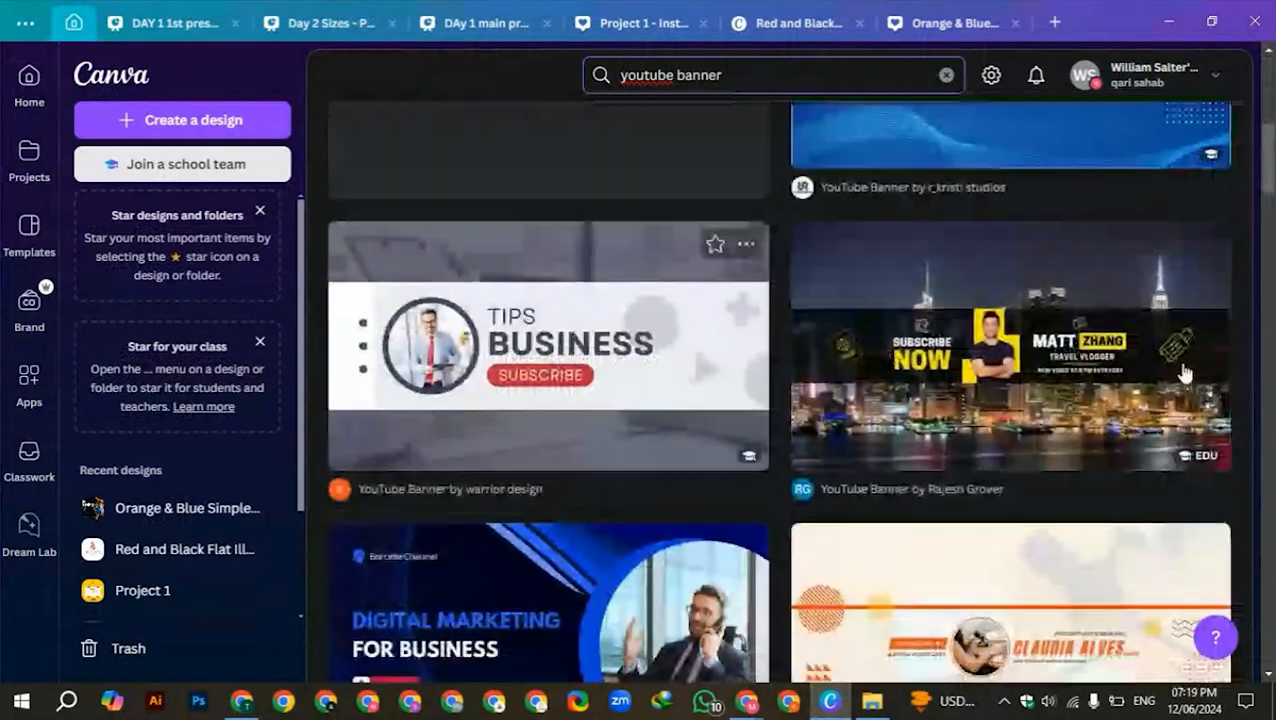
scroll(1184, 373, "down", 3)
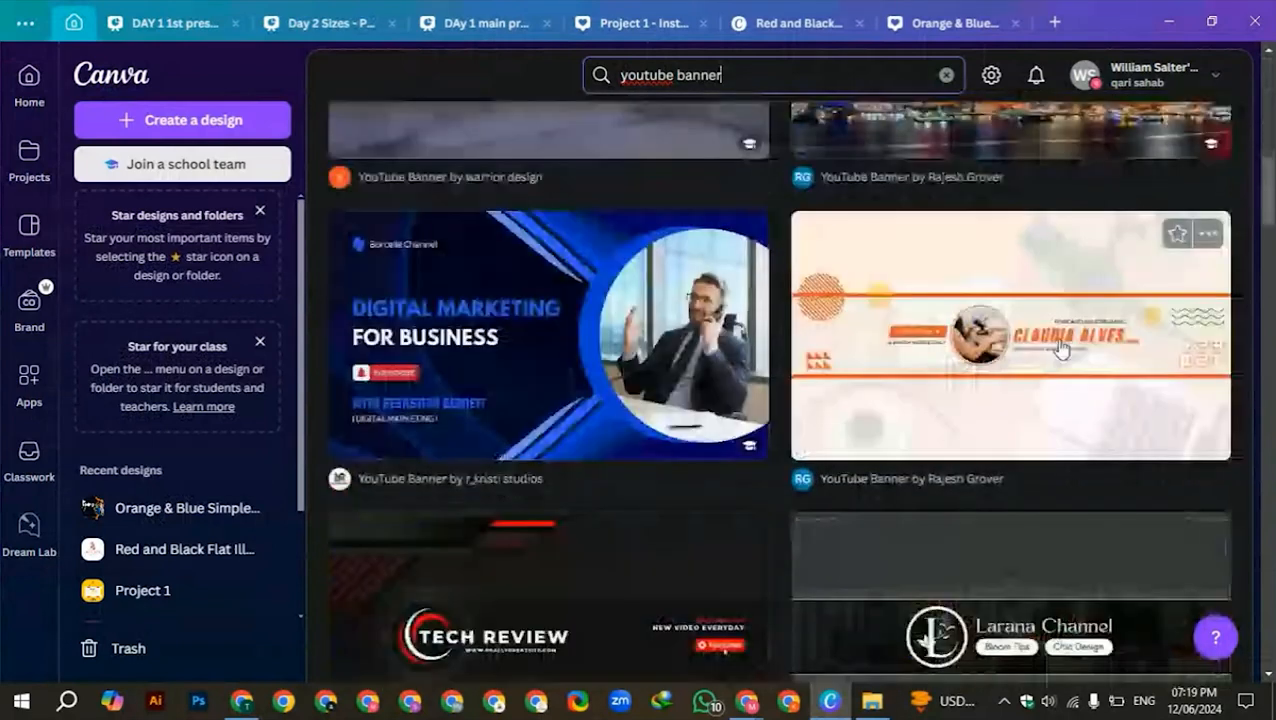
scroll(890, 420, "down", 2)
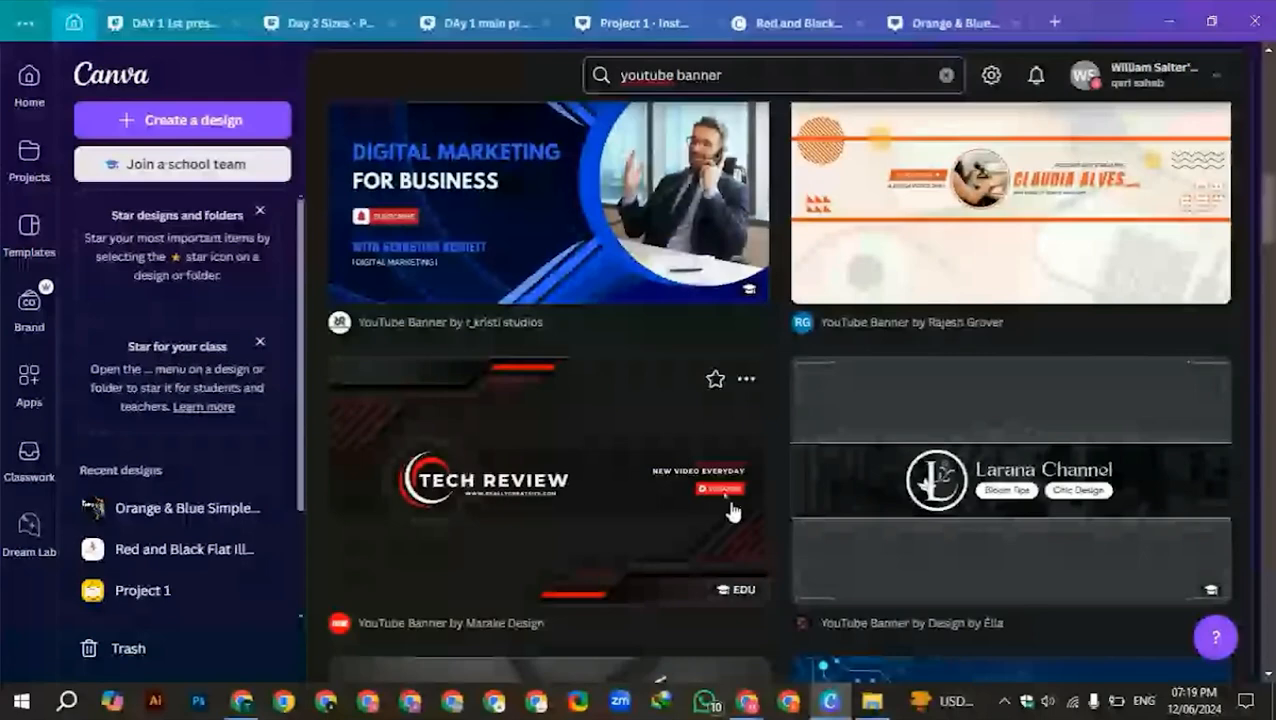
scroll(864, 505, "down", 3)
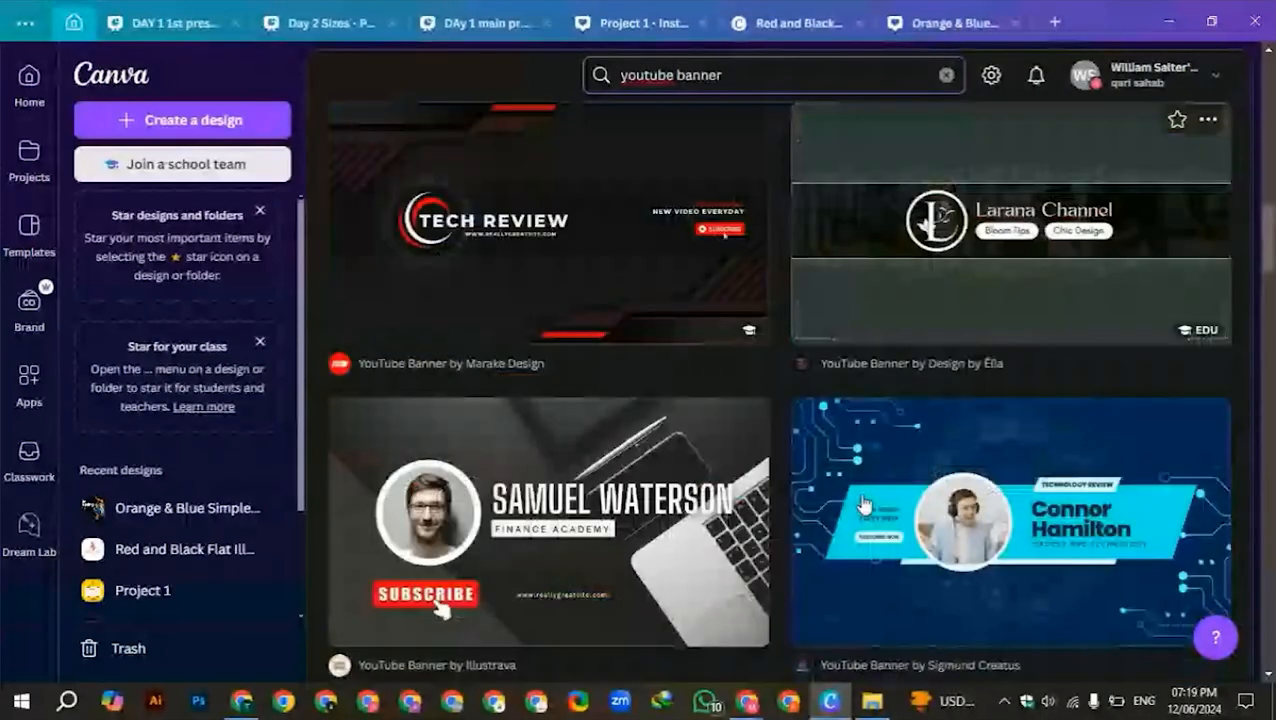
scroll(864, 505, "down", 6)
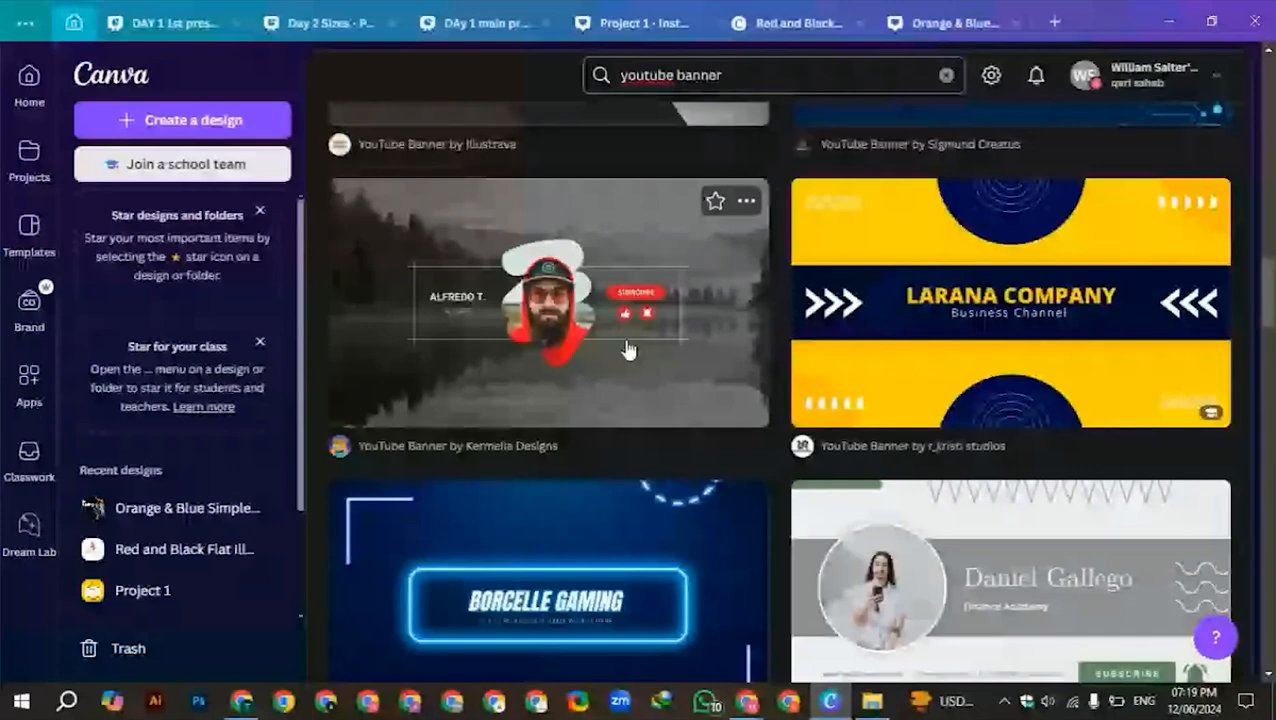
Step: Customize the Kermelia Designs grayscale forest vlogger banner as a new design and browse matching Design templates
left_click(628, 349)
left_click(955, 300)
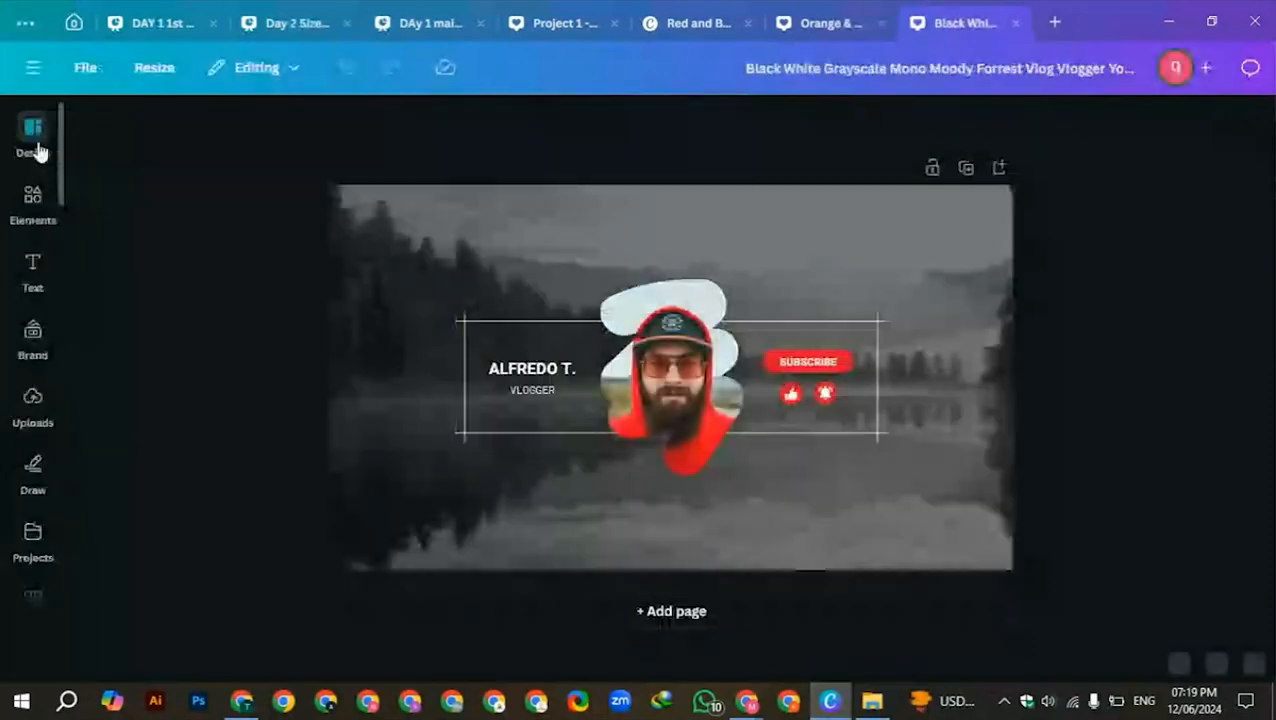
left_click(34, 135)
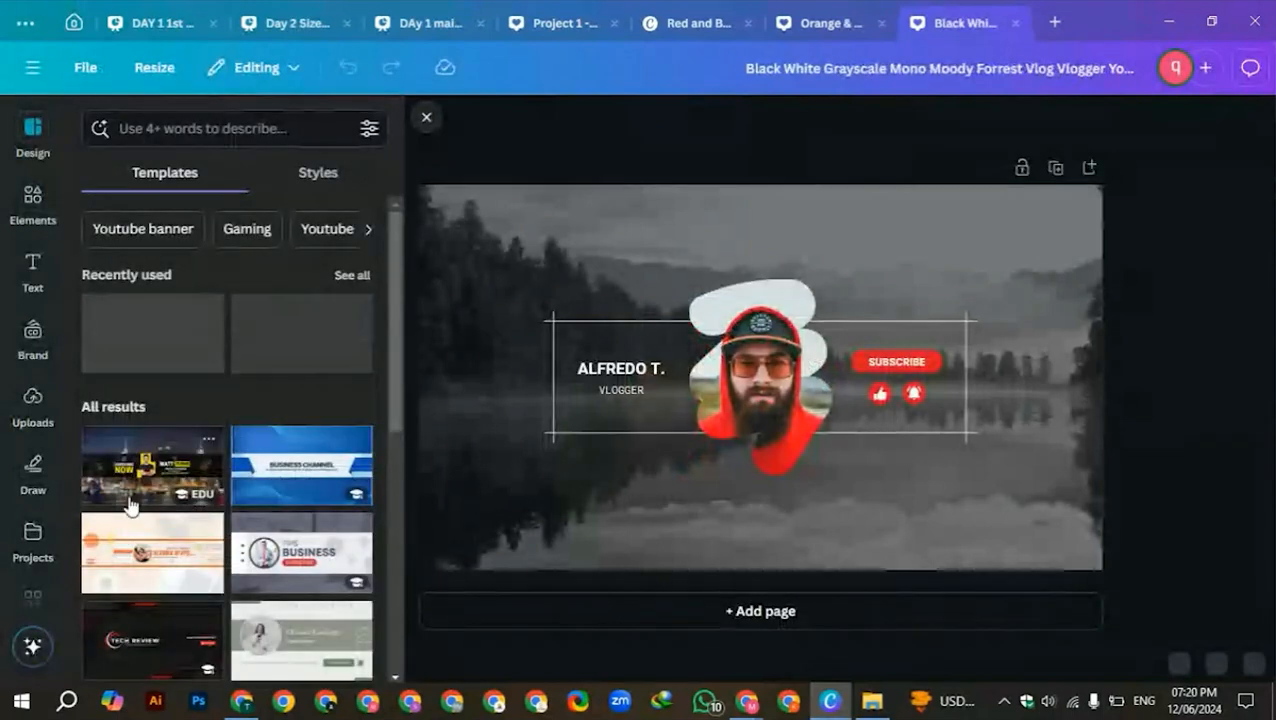
scroll(200, 440, "down", 5)
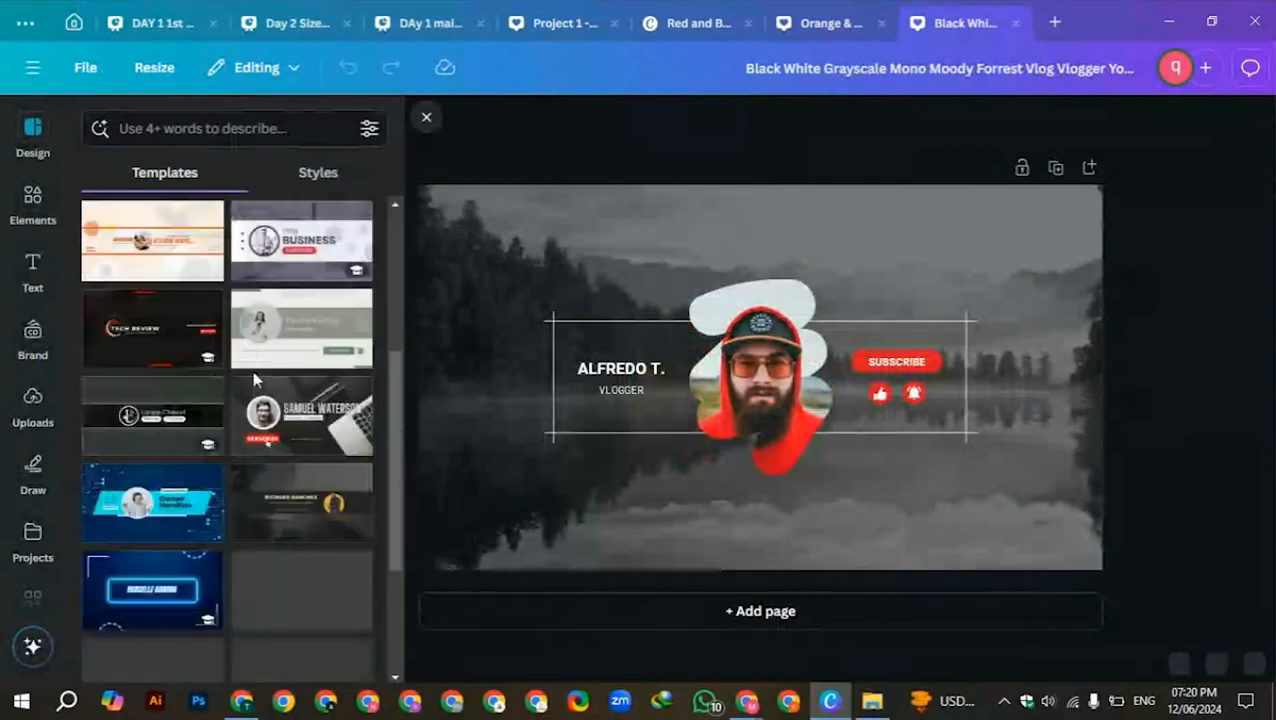
scroll(254, 379, "down", 3)
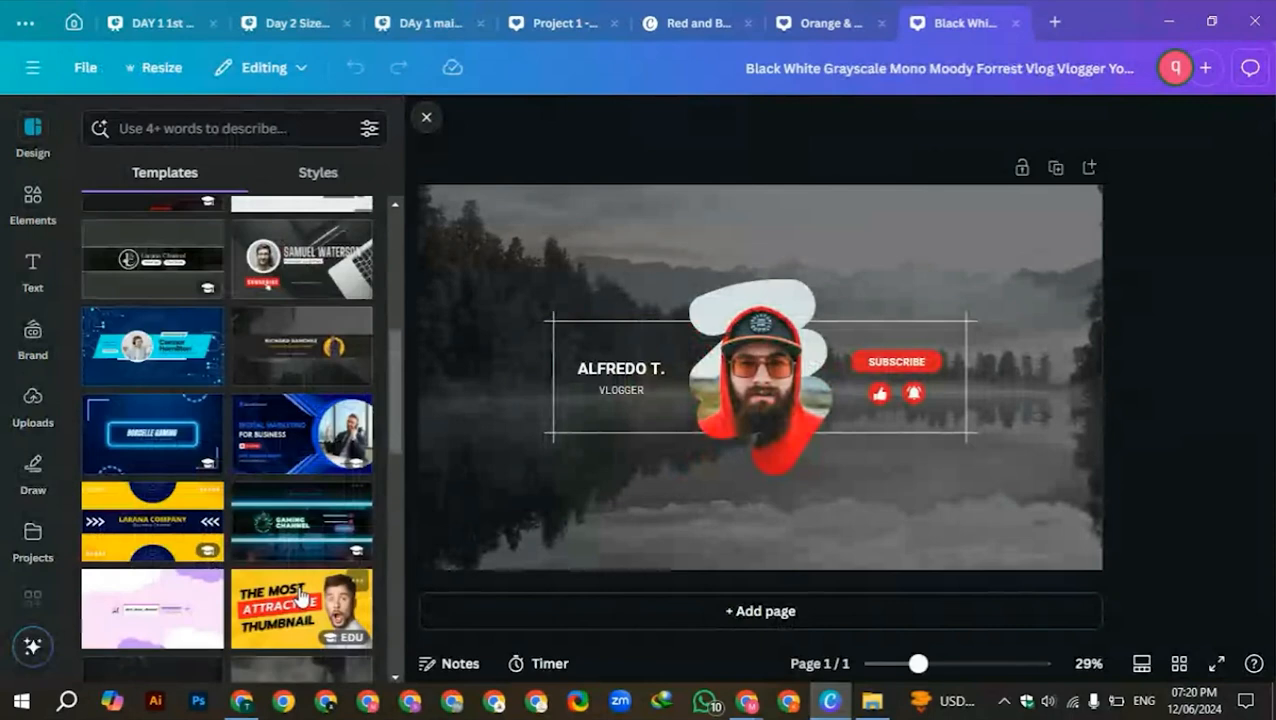
scroll(301, 597, "down", 5)
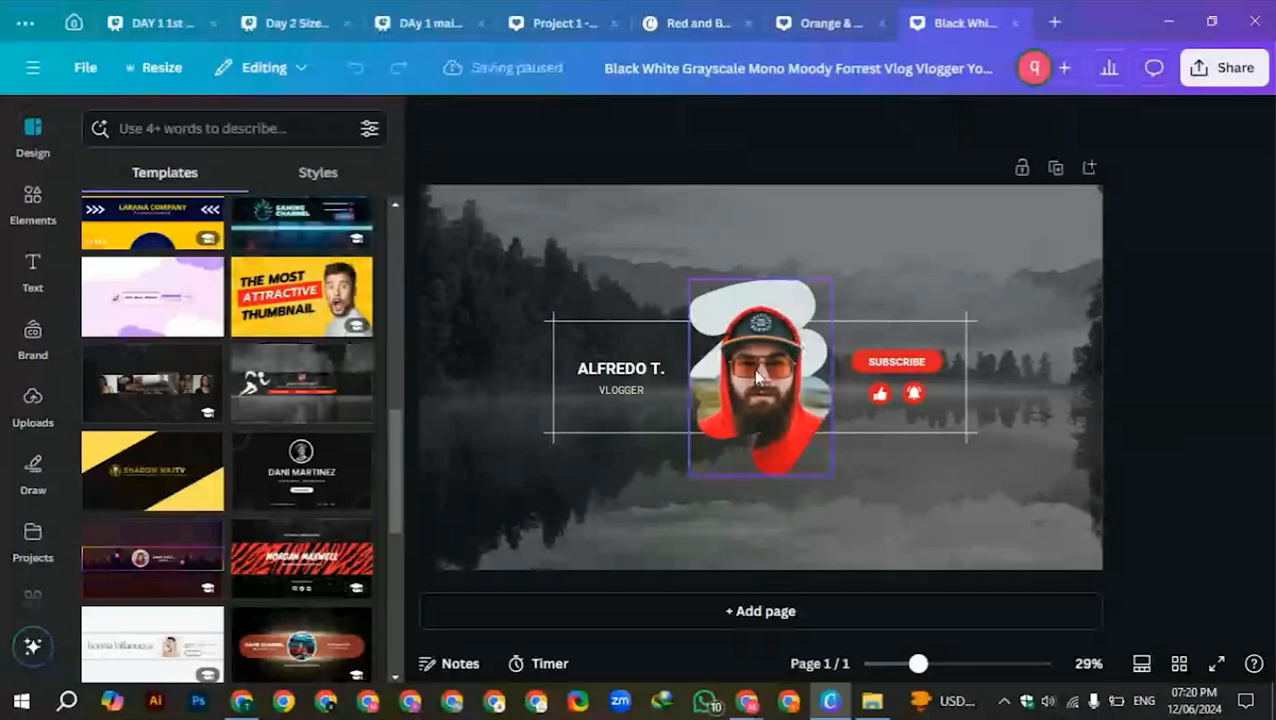
scroll(756, 376, "up", 1)
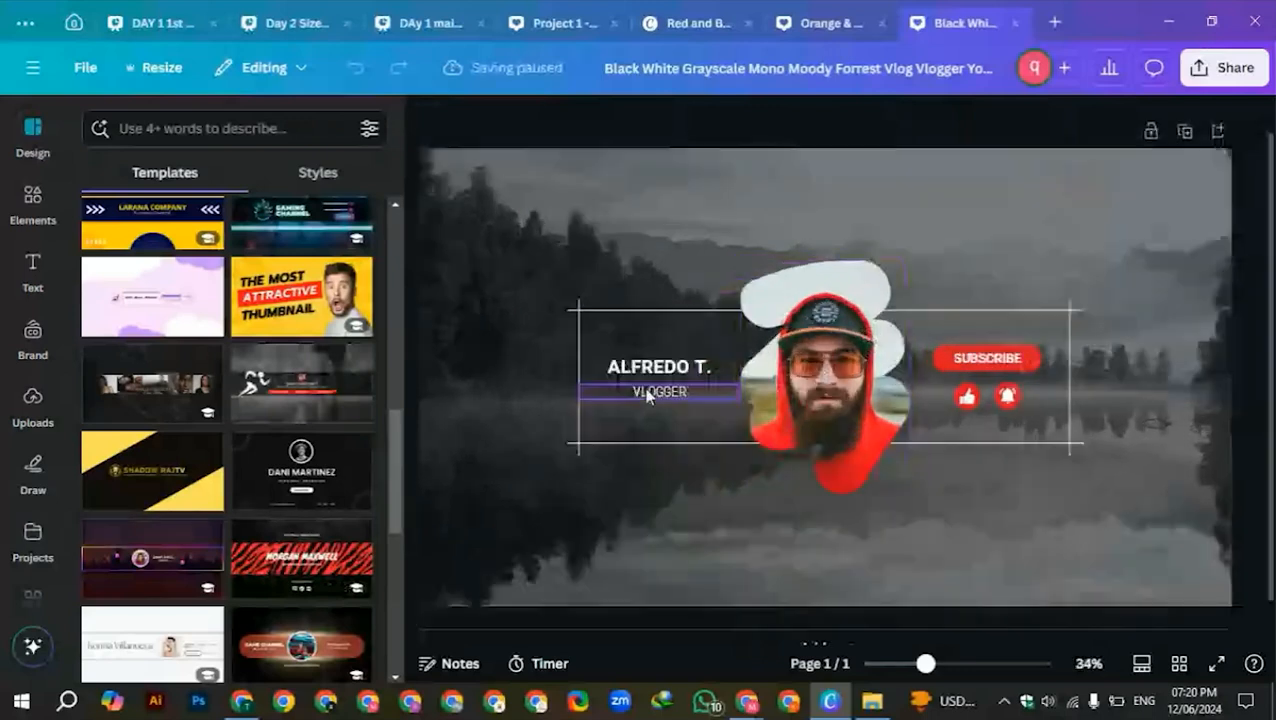
Step: Undo an accidental move of the ALFREDO T./VLOGGER text and delete the red SUBSCRIBE button
left_click(655, 397)
left_click(661, 394, "shift")
left_click_drag(661, 394, 524, 366)
key("ctrl+z")
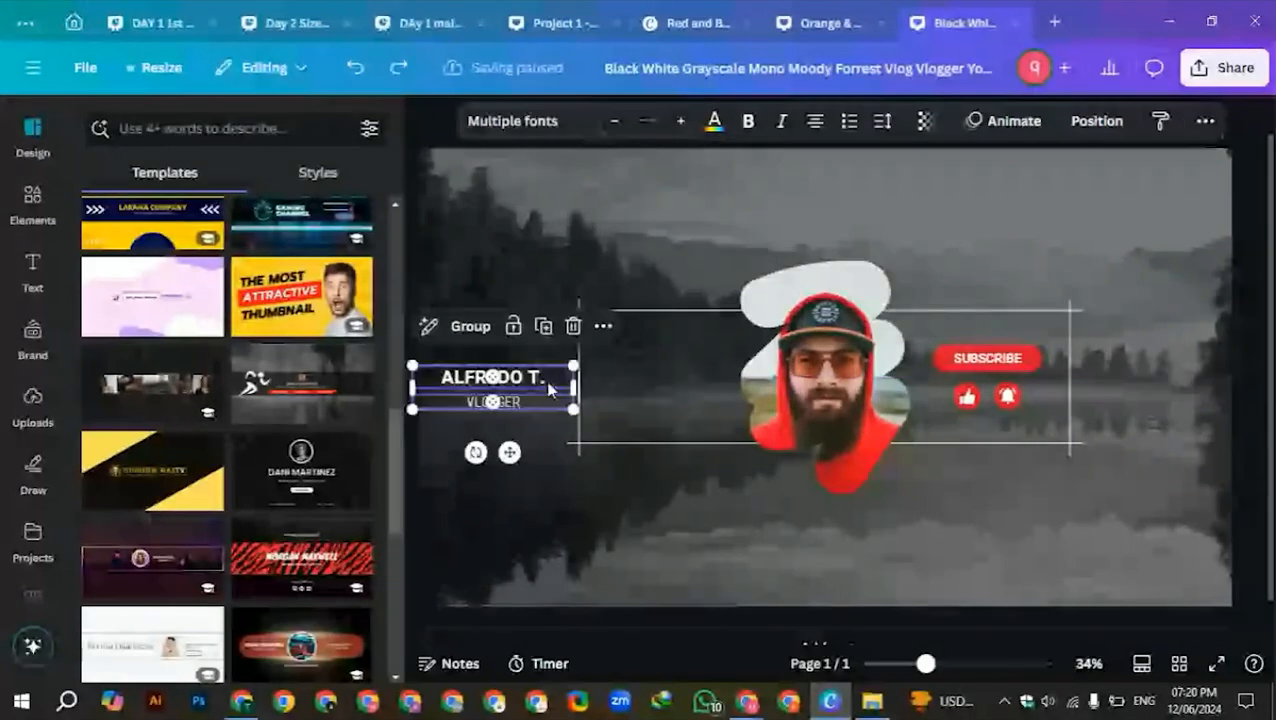
key("ctrl+z")
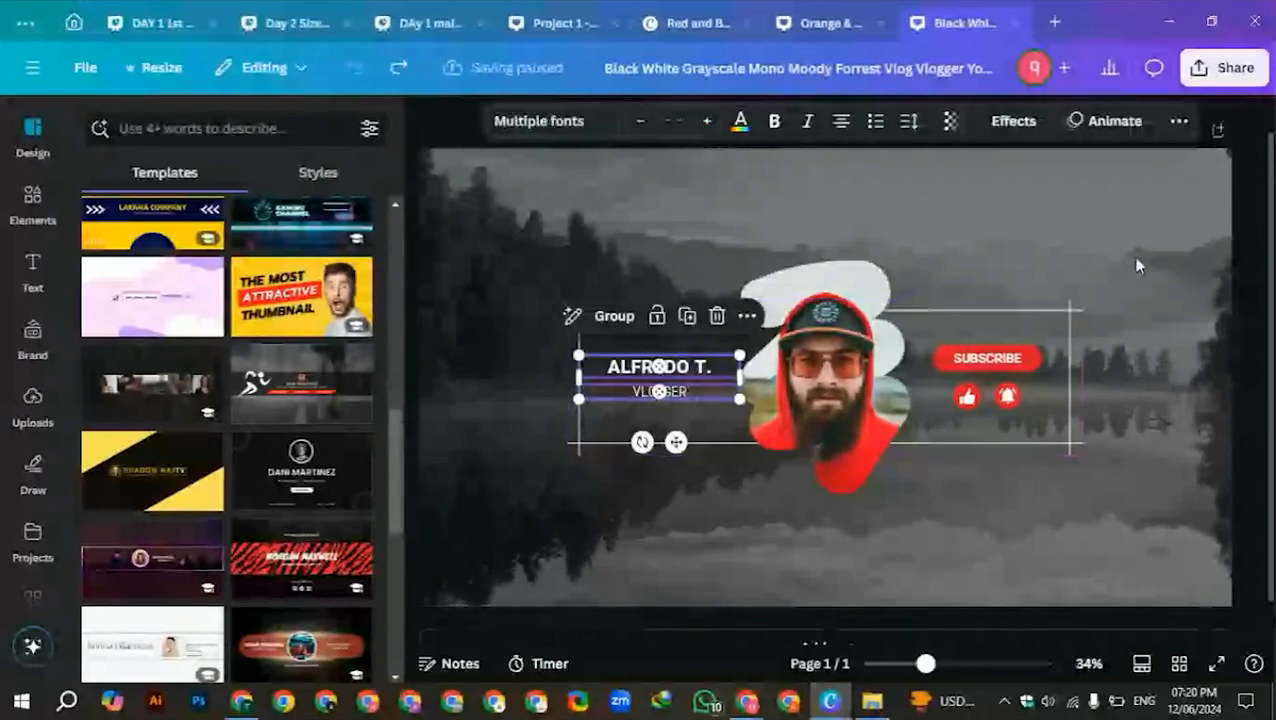
left_click(812, 362)
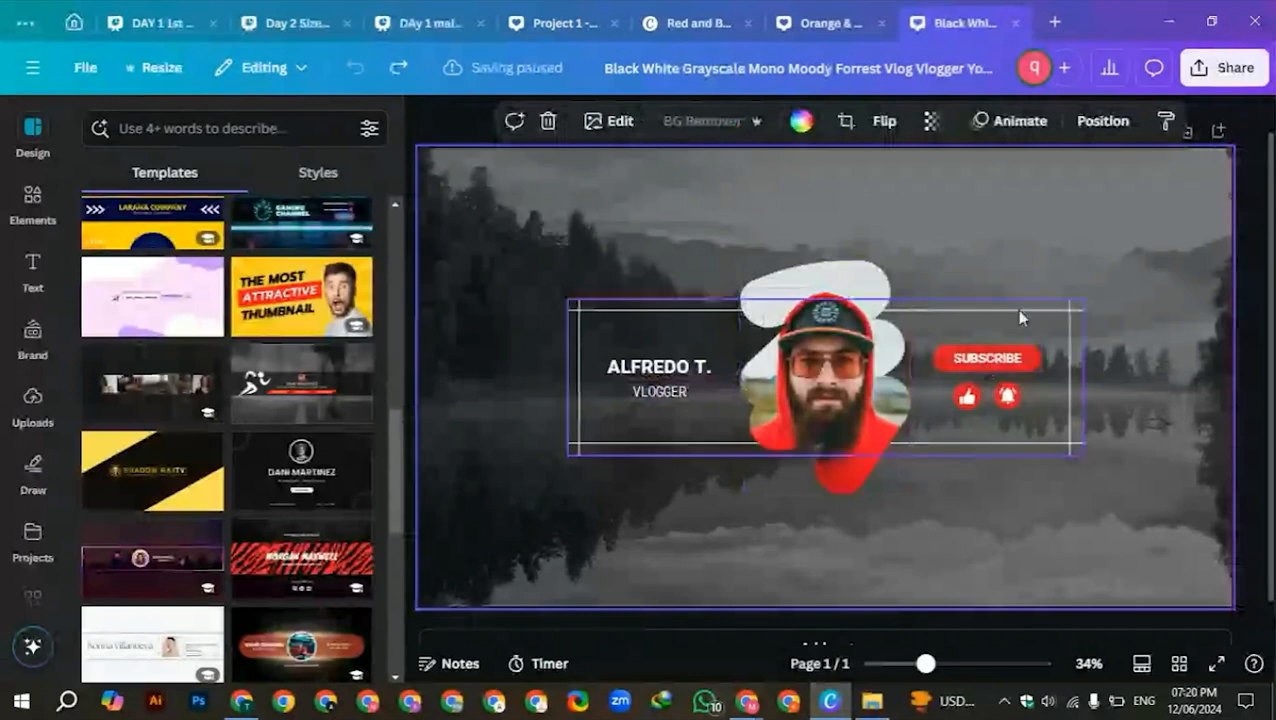
left_click(1001, 365)
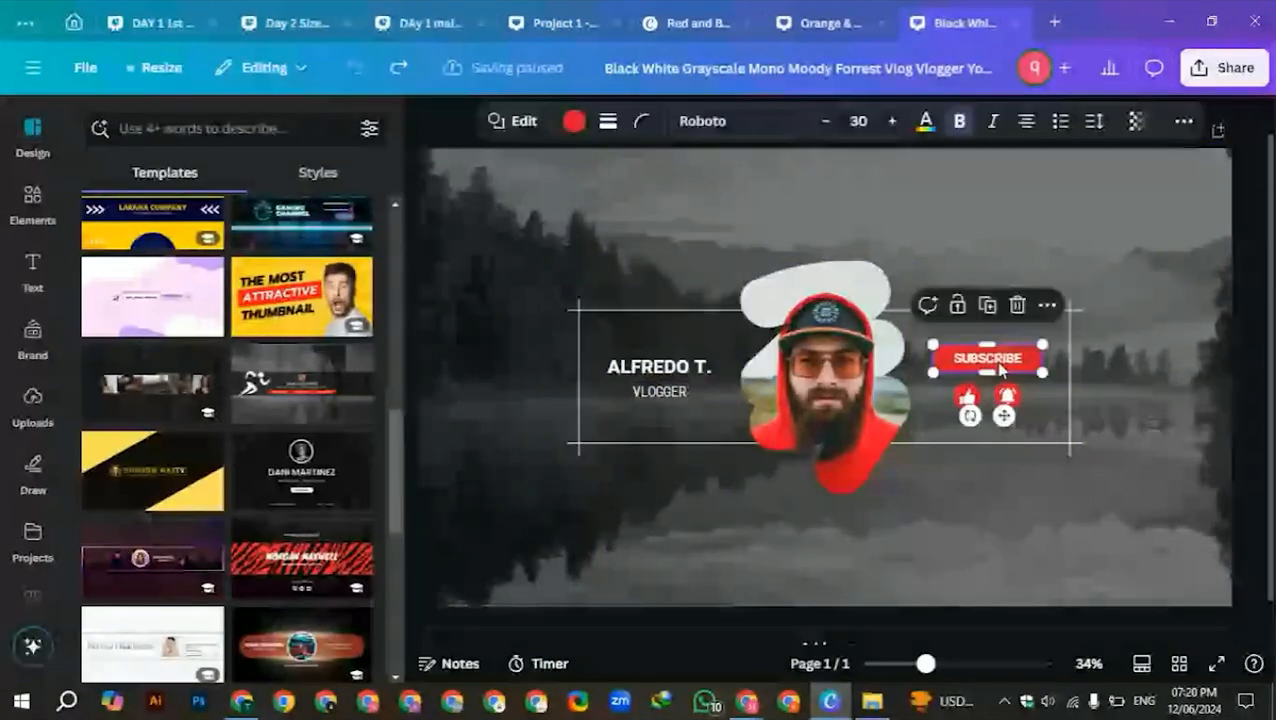
key("Delete")
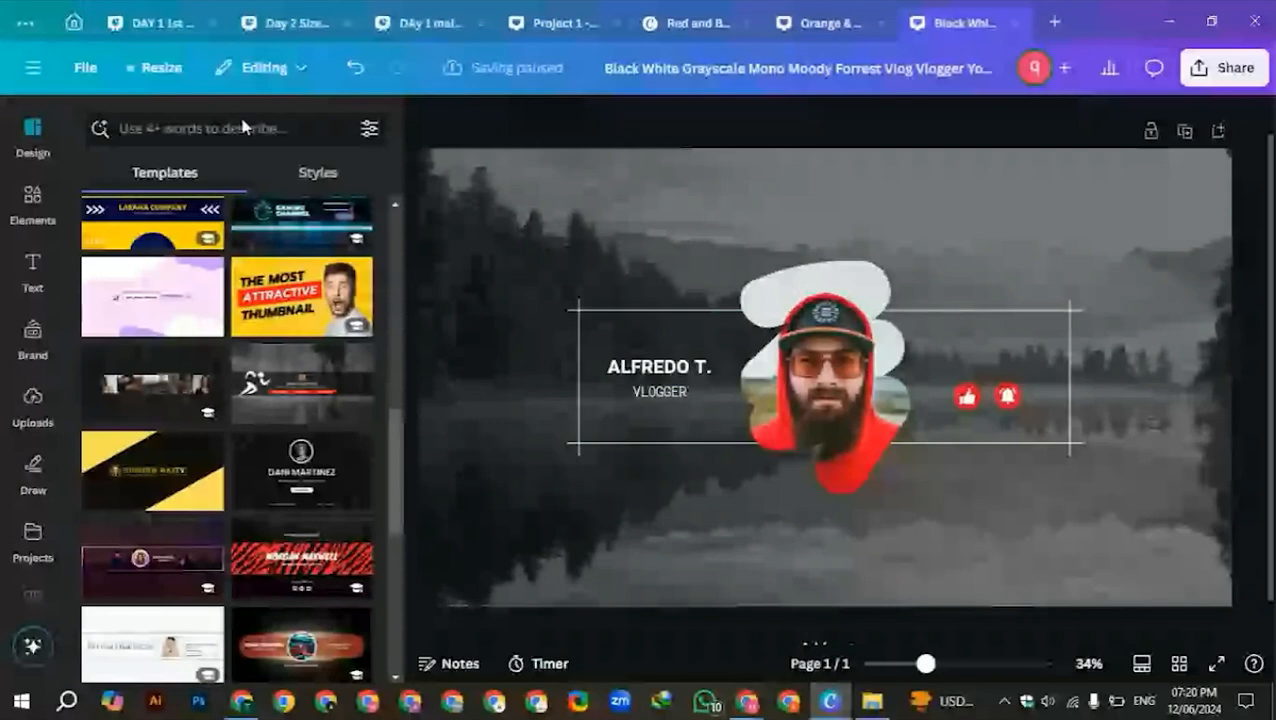
Step: Search Elements graphics for 'subscribe' and place a small red SUBSCRIBE-with-bell graphic right of the portrait
left_click(33, 205)
left_click(188, 128)
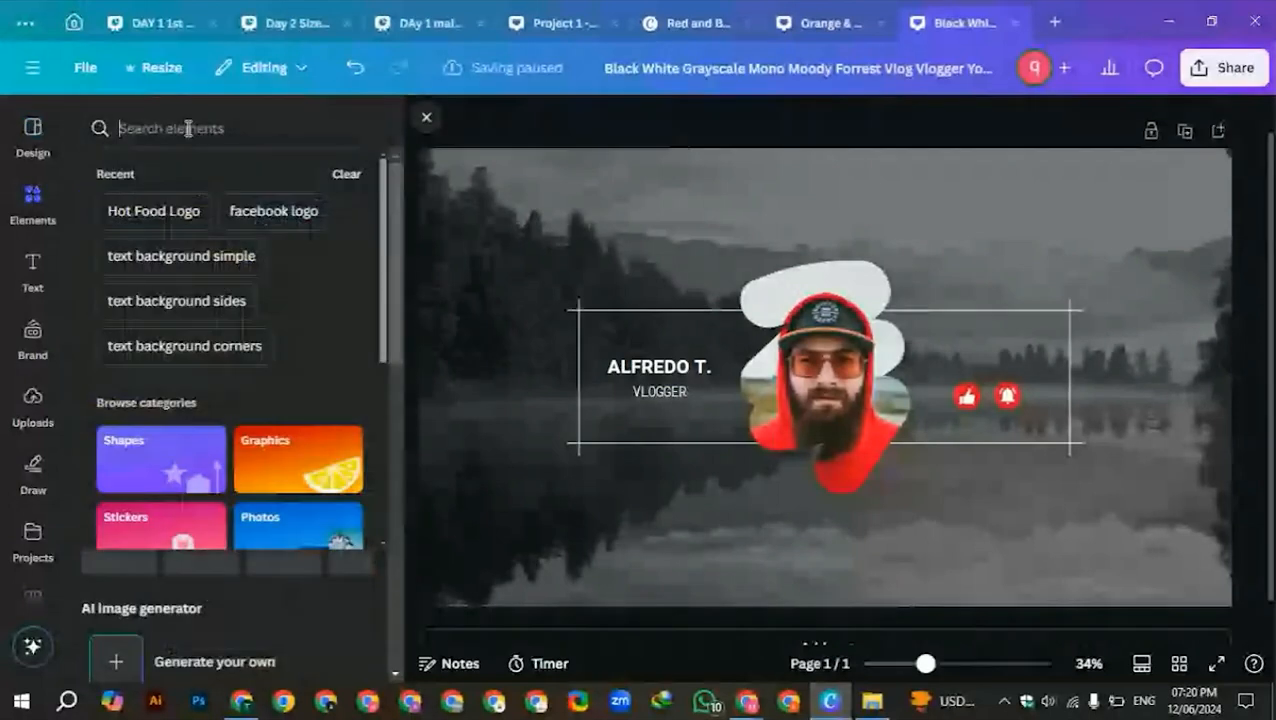
type("subsceibe")
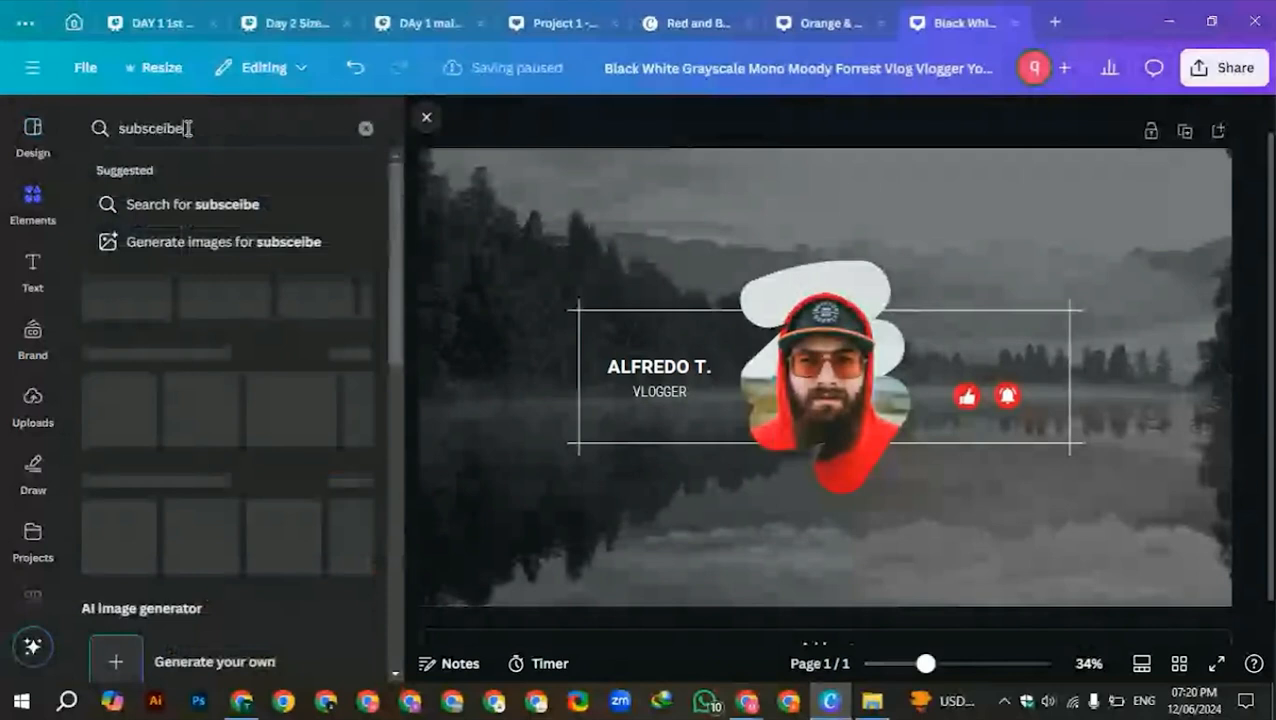
key("Return")
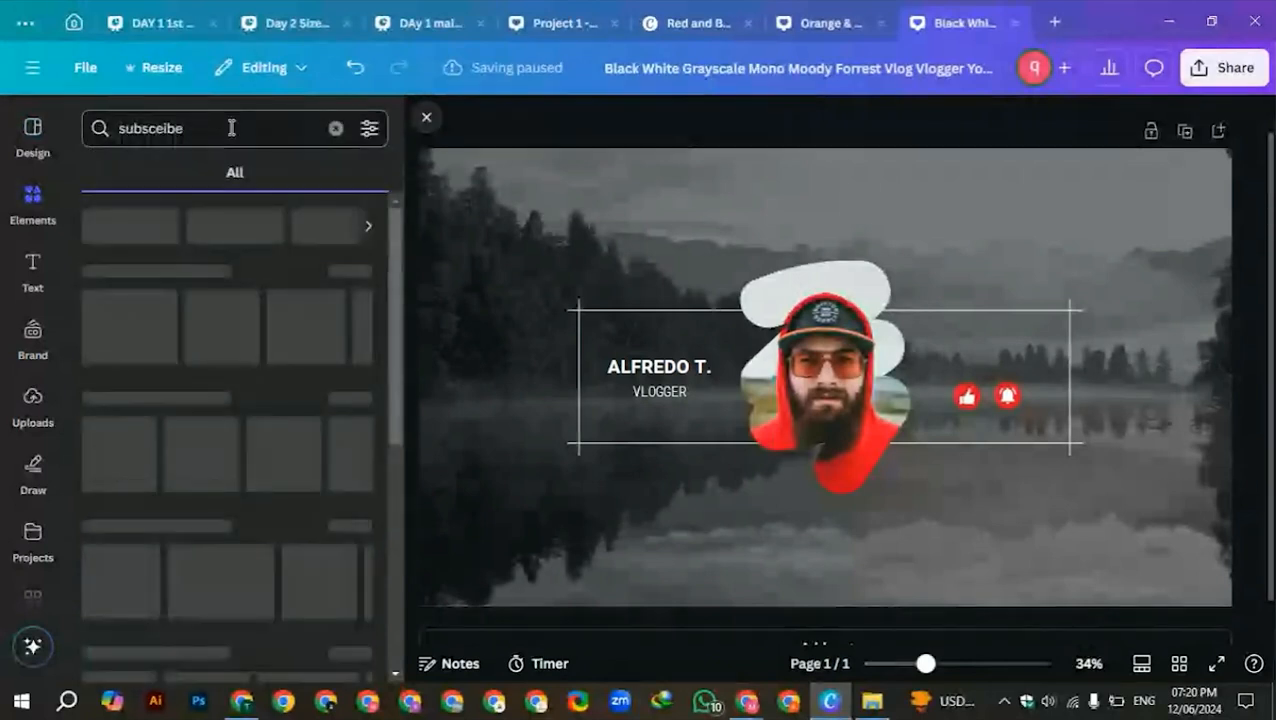
left_click(231, 128)
key("BackSpace")
key("BackSpace")
key("BackSpace")
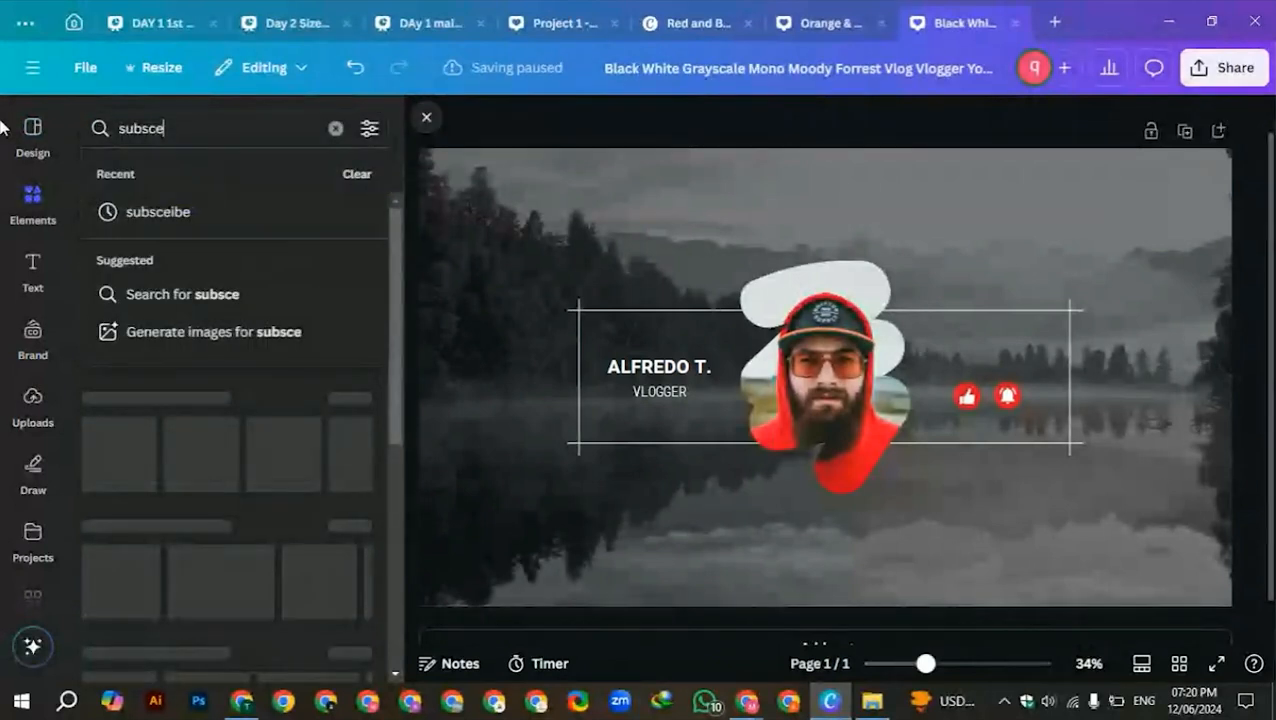
type("ribe")
key("Return")
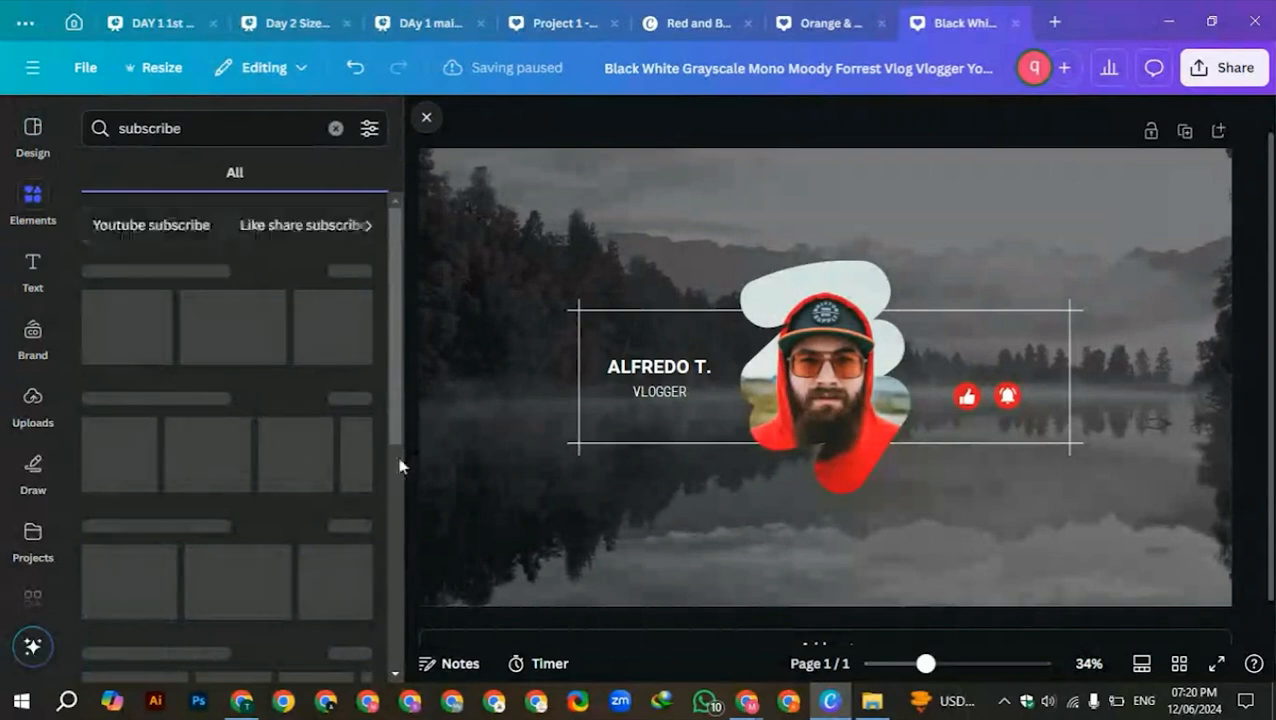
left_click(155, 173)
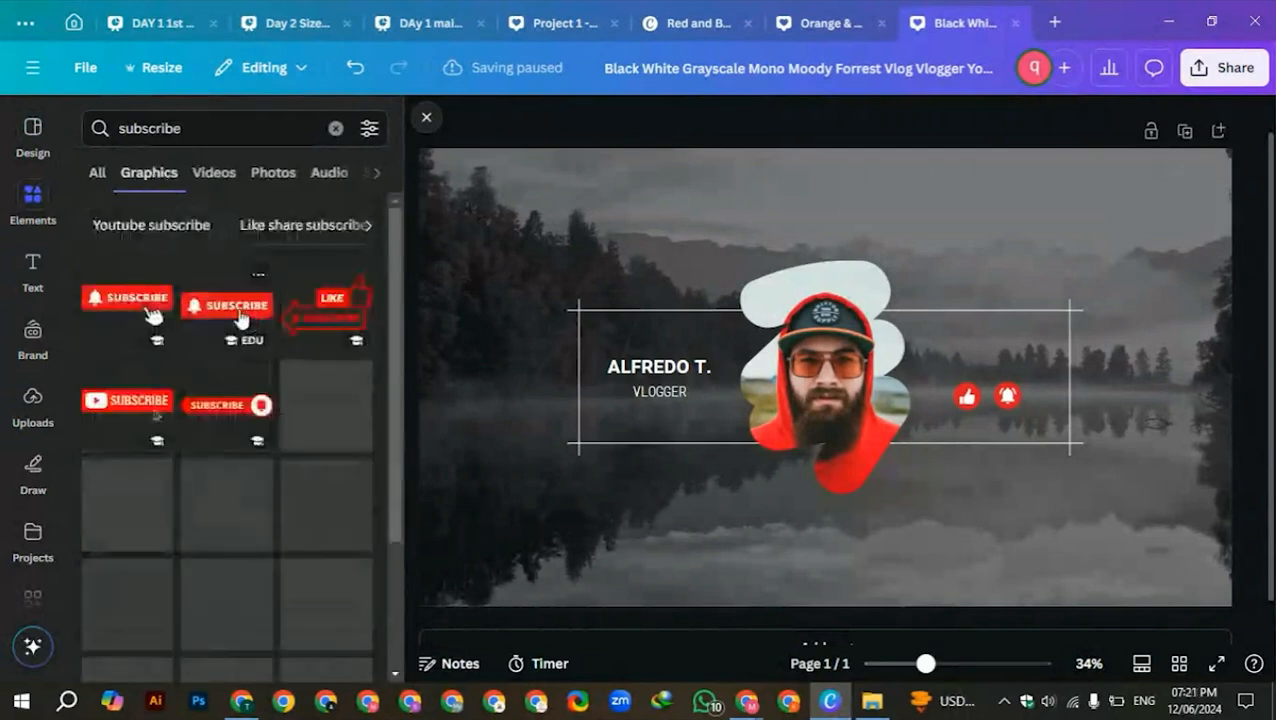
left_click(215, 405)
left_click_drag(662, 336, 928, 350)
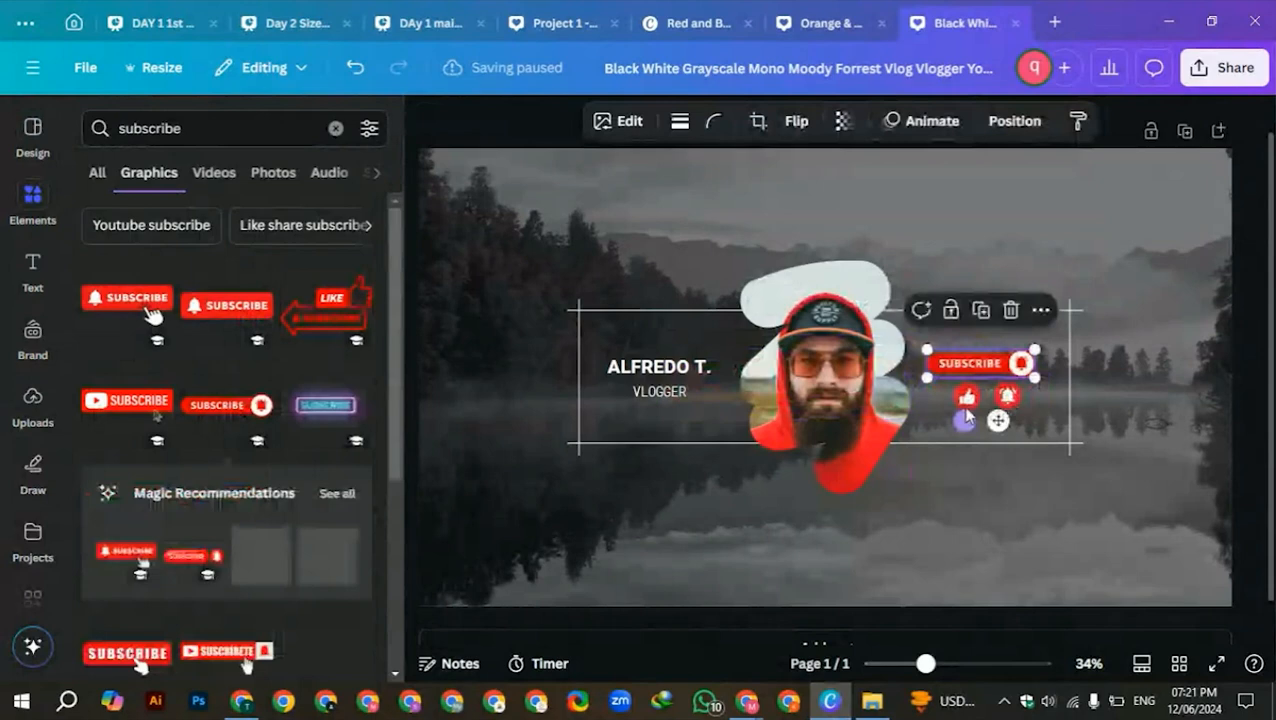
Step: Delete the old thumbs-up and bell circles from the banner
left_click(967, 406)
left_click(1007, 402)
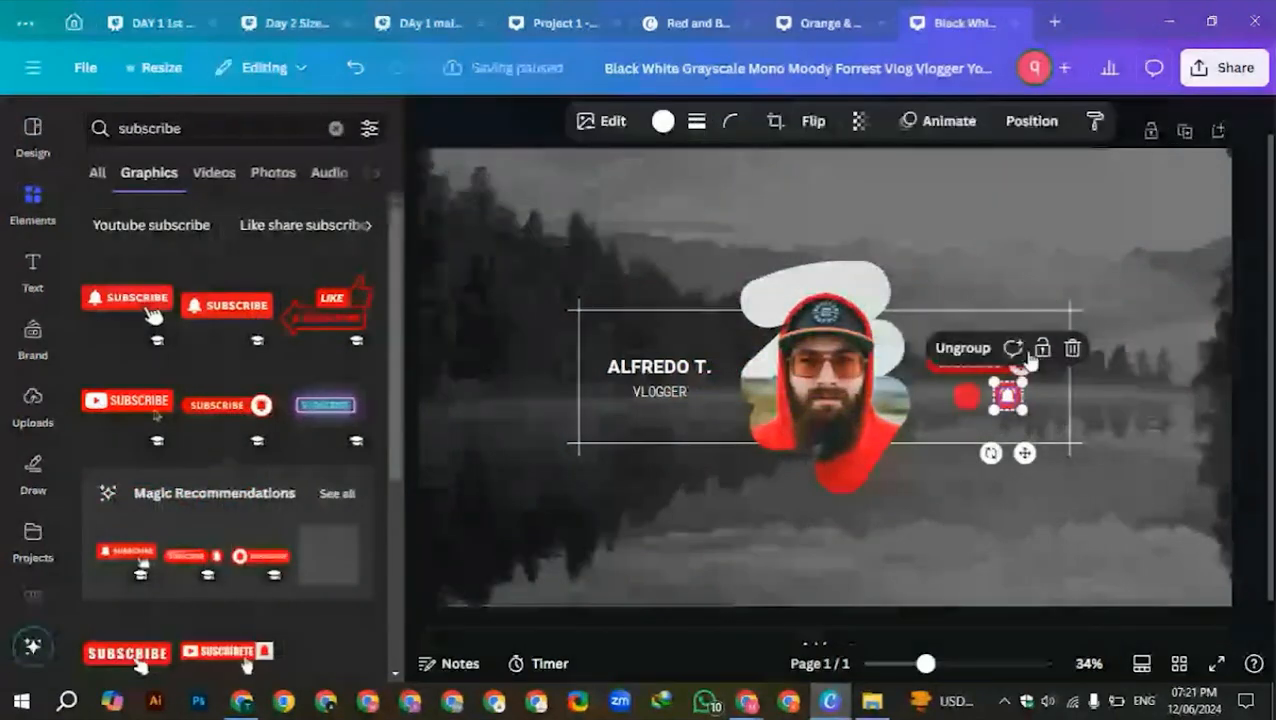
left_click(1032, 364)
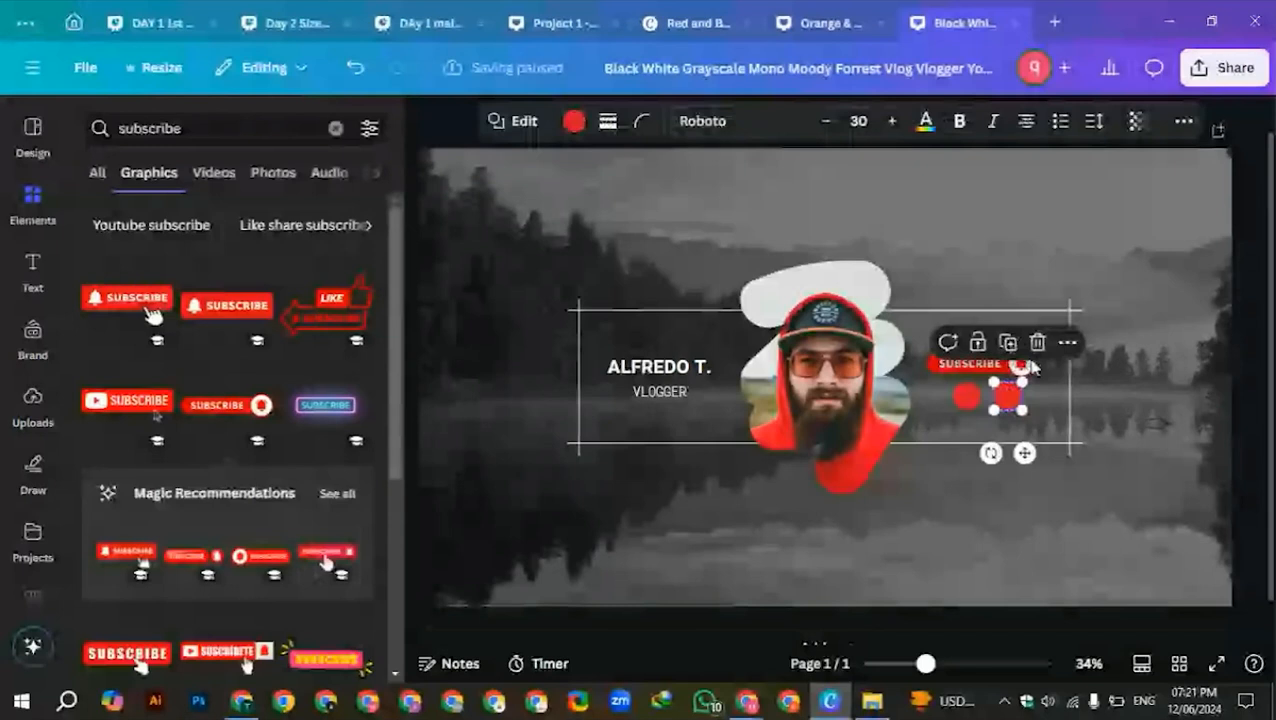
left_click(1037, 345)
left_click(967, 396)
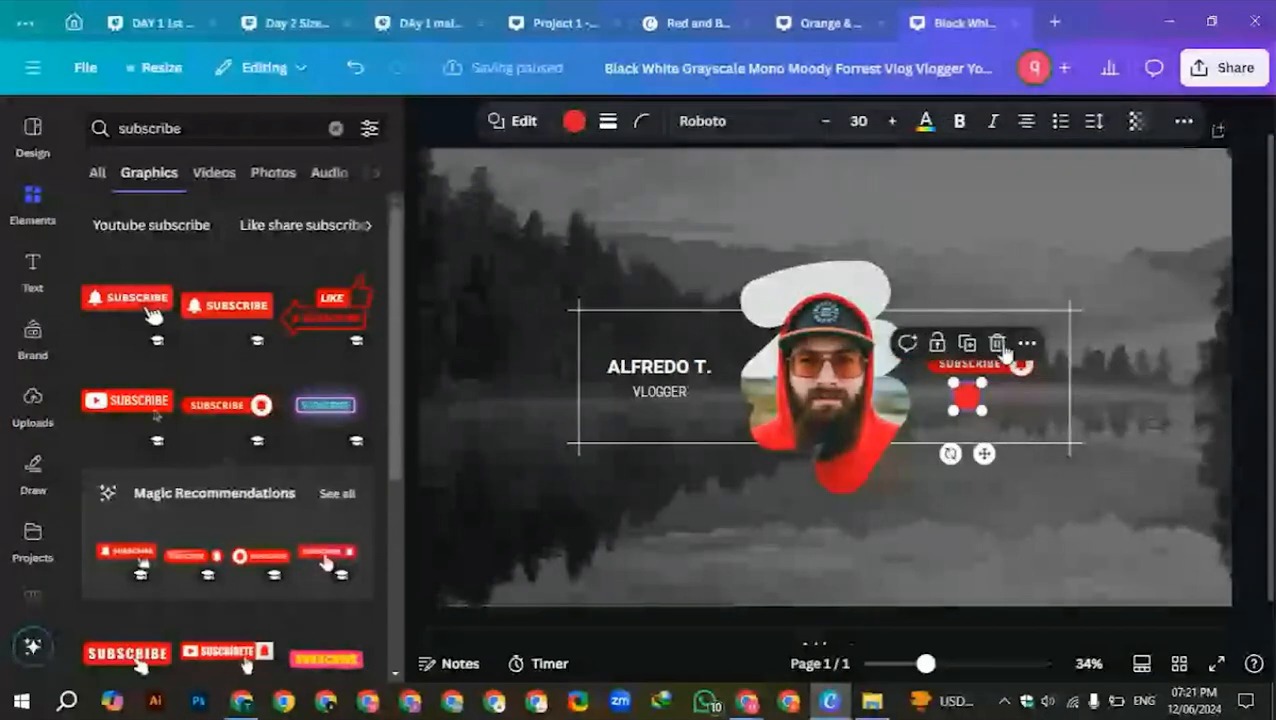
left_click(999, 344)
left_click(36, 395)
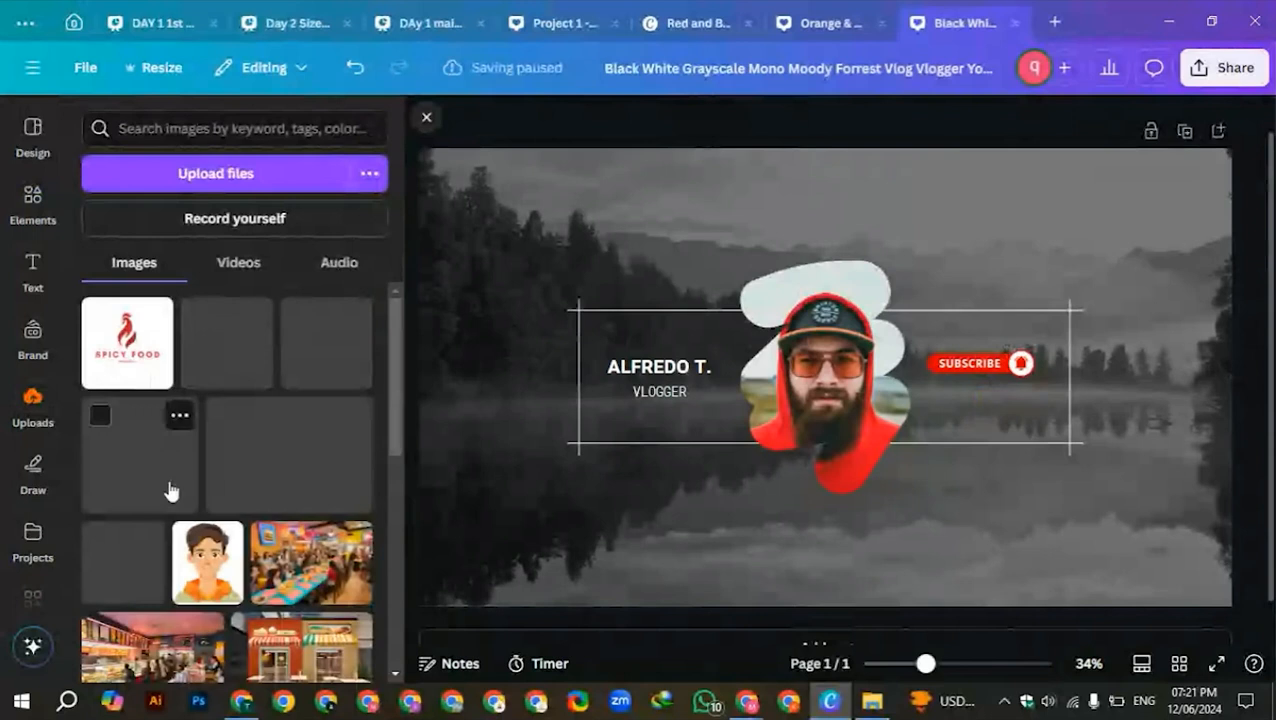
Step: Add the Facebook and TikTok logos from Uploads and shrink them to matching small side-by-side icons
left_click_drag(170, 490, 837, 383)
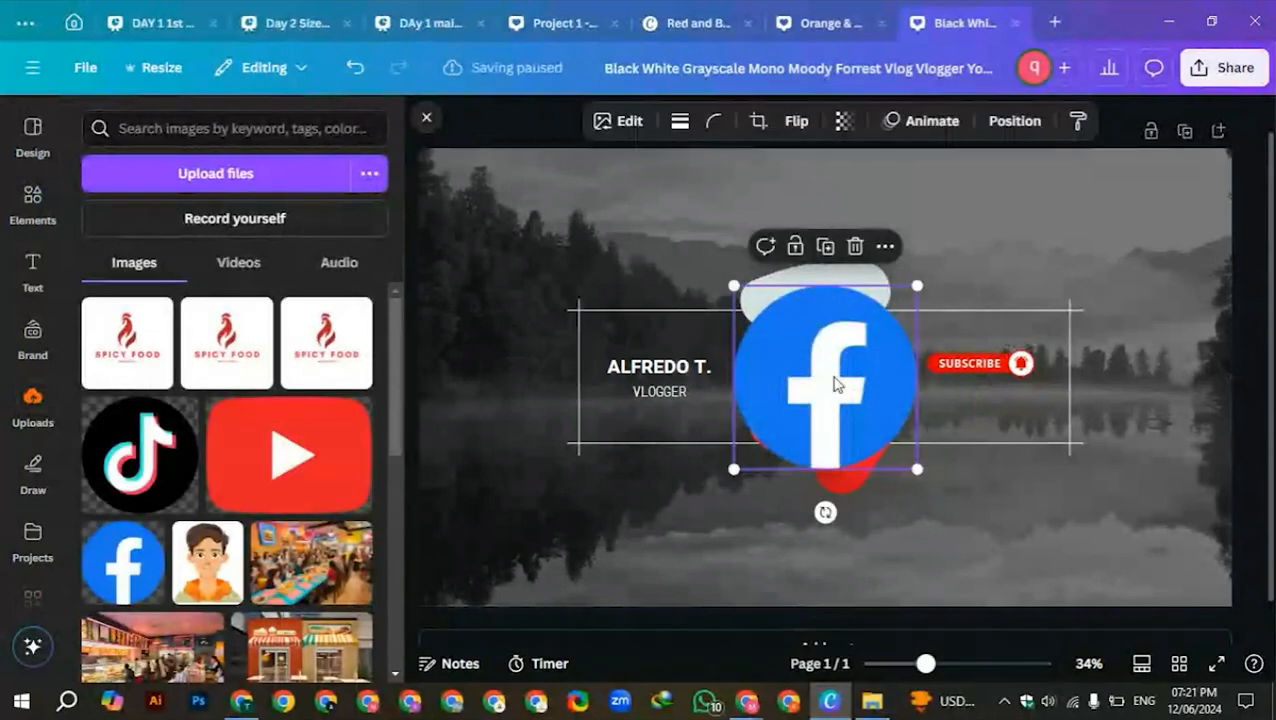
left_click_drag(734, 286, 938, 424)
left_click(137, 458)
left_click_drag(737, 276, 833, 372)
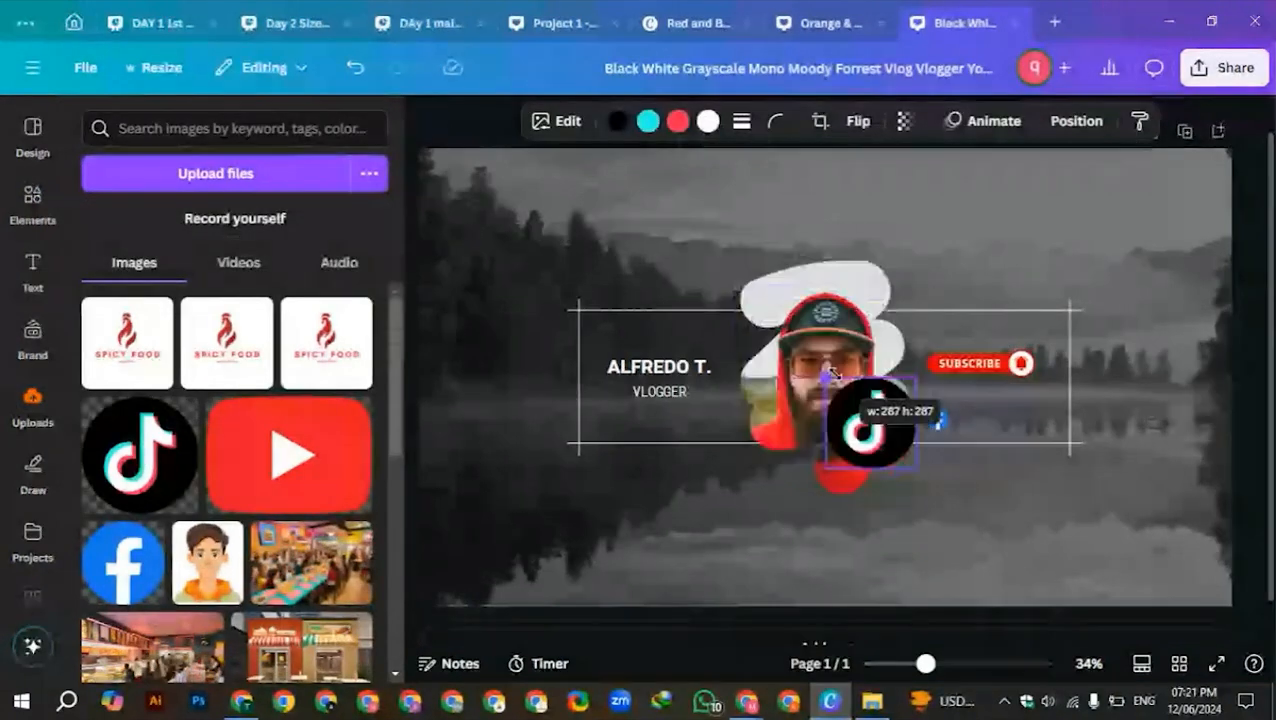
left_click_drag(830, 375, 885, 437)
left_click_drag(900, 452, 965, 420)
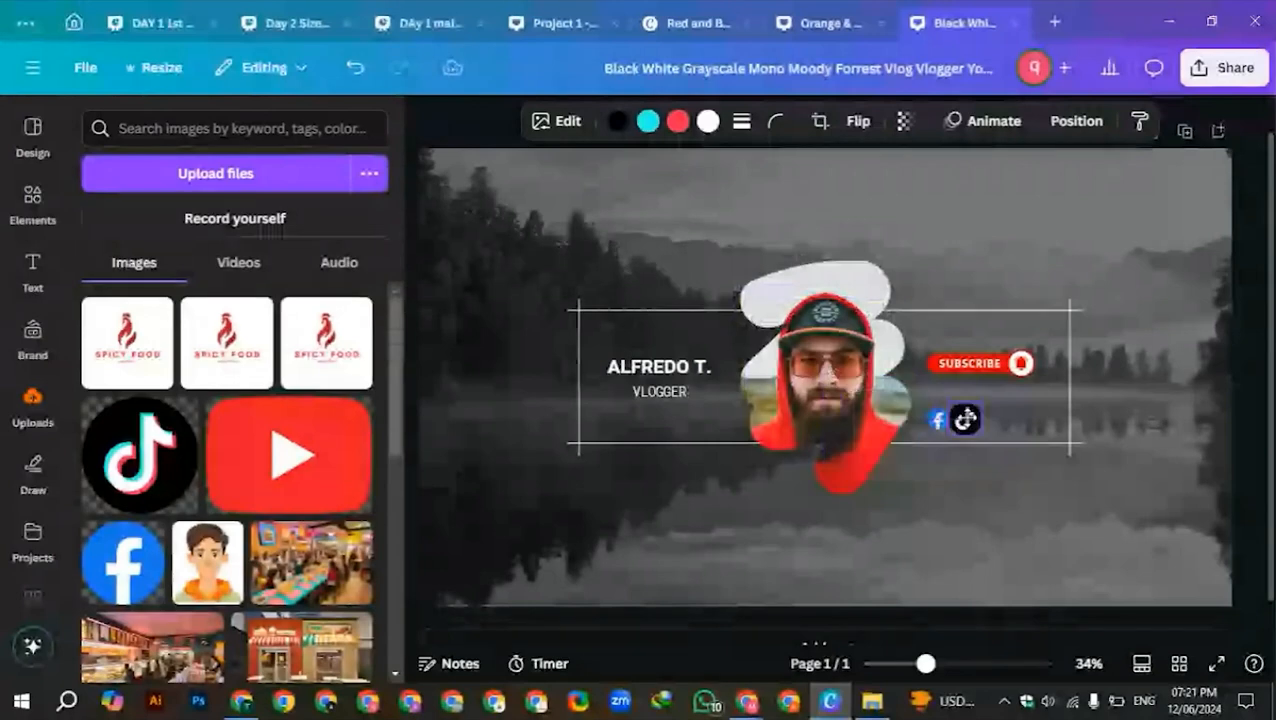
scroll(965, 420, "up", 3, "ctrl")
left_click_drag(990, 438, 978, 438)
left_click_drag(959, 403, 974, 421)
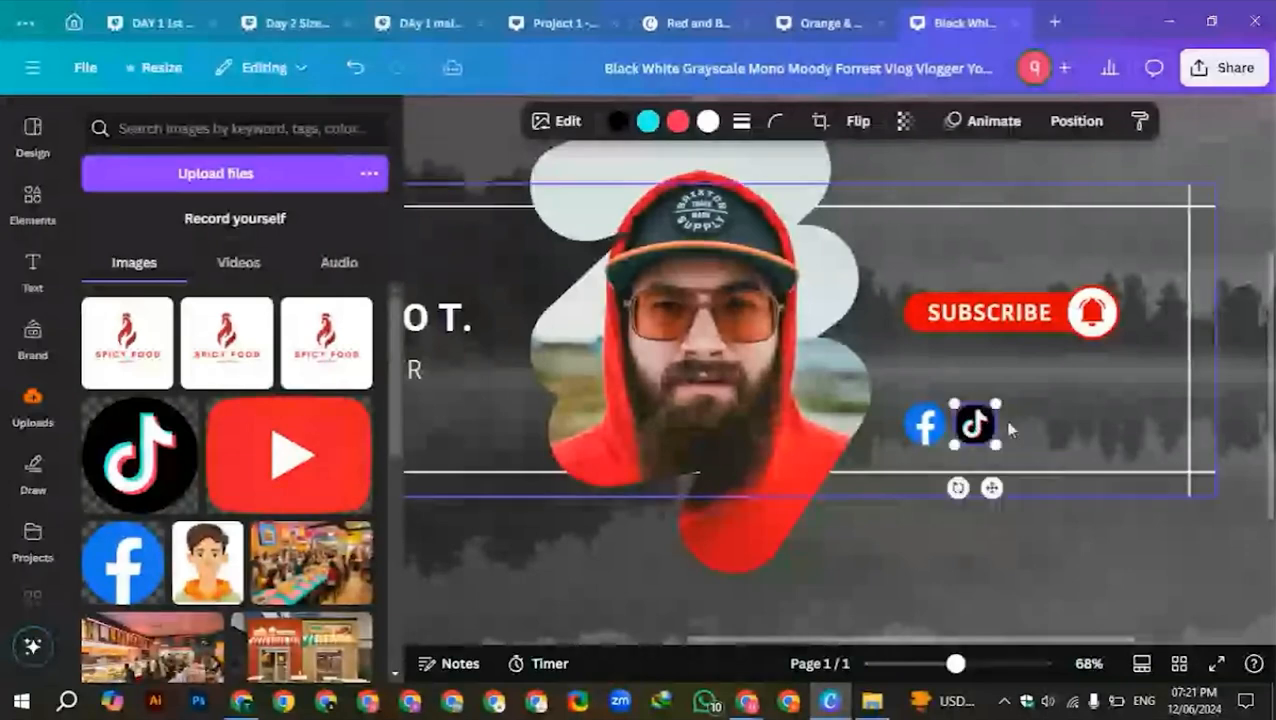
Step: Move both social icons just beneath the SUBSCRIBE graphic
scroll(990, 425, "down", 1)
left_click(995, 425)
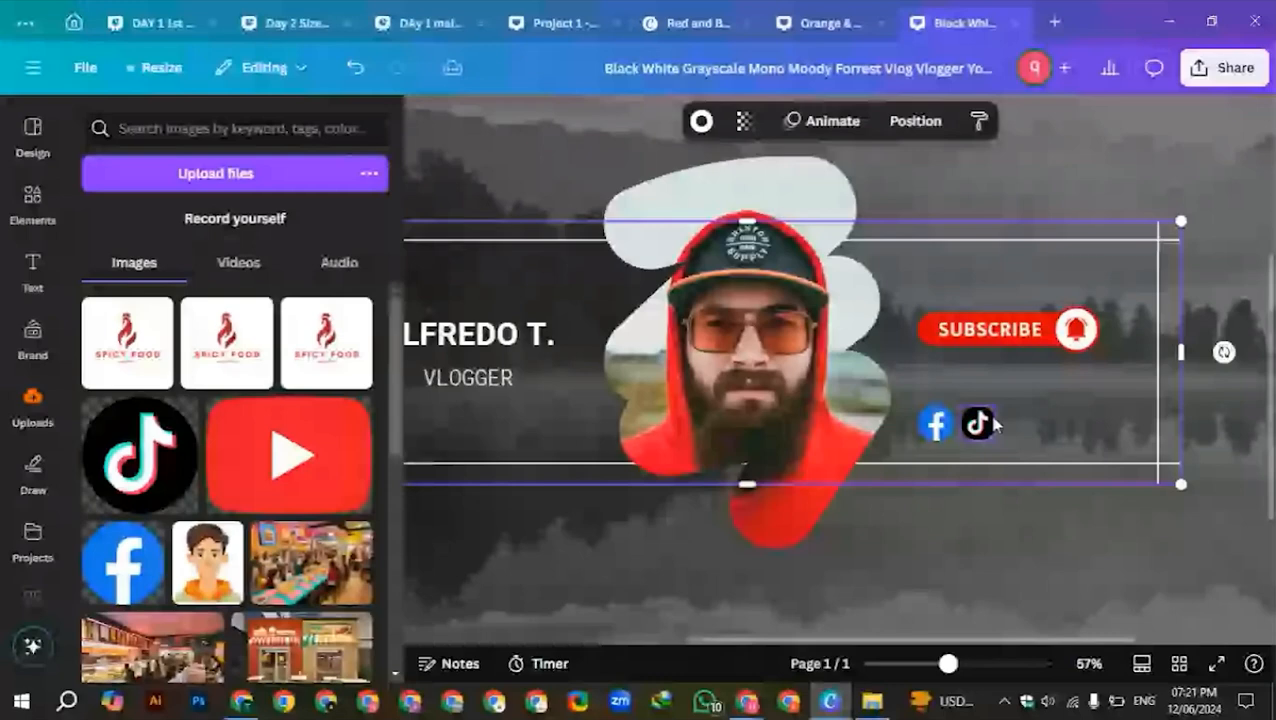
scroll(995, 425, "down", 2, "ctrl")
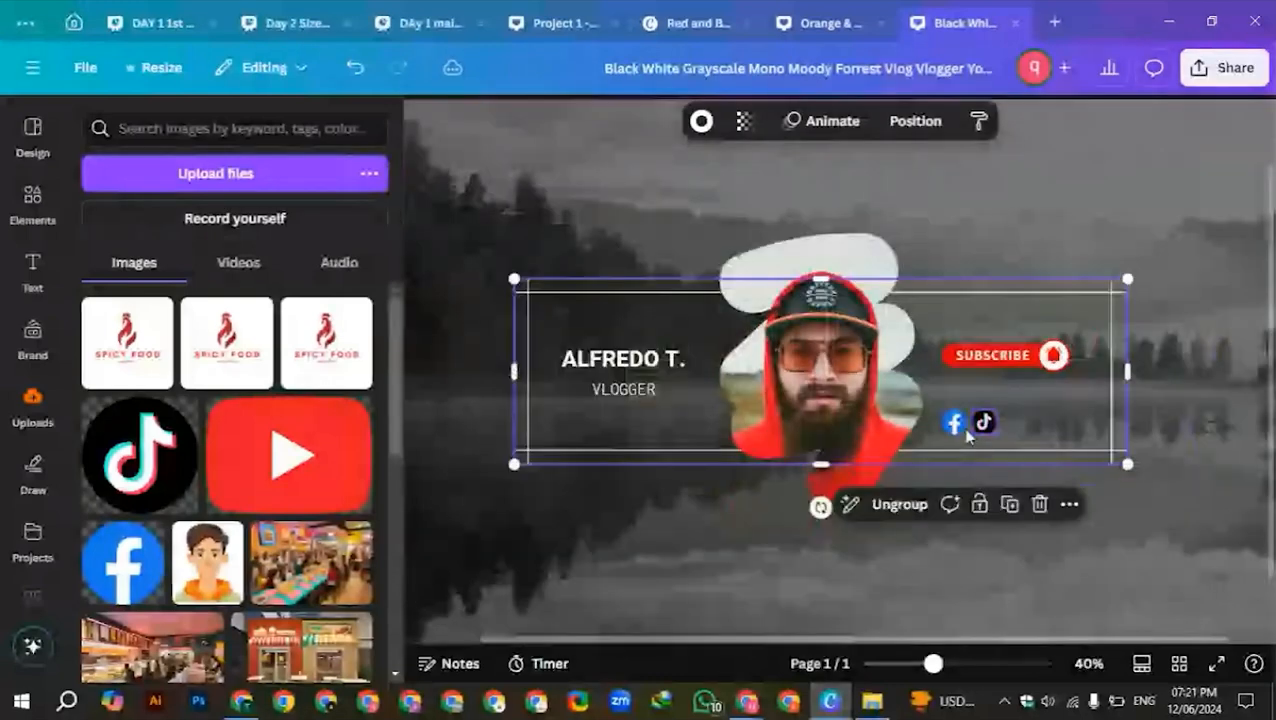
left_click_drag(968, 433, 1026, 396)
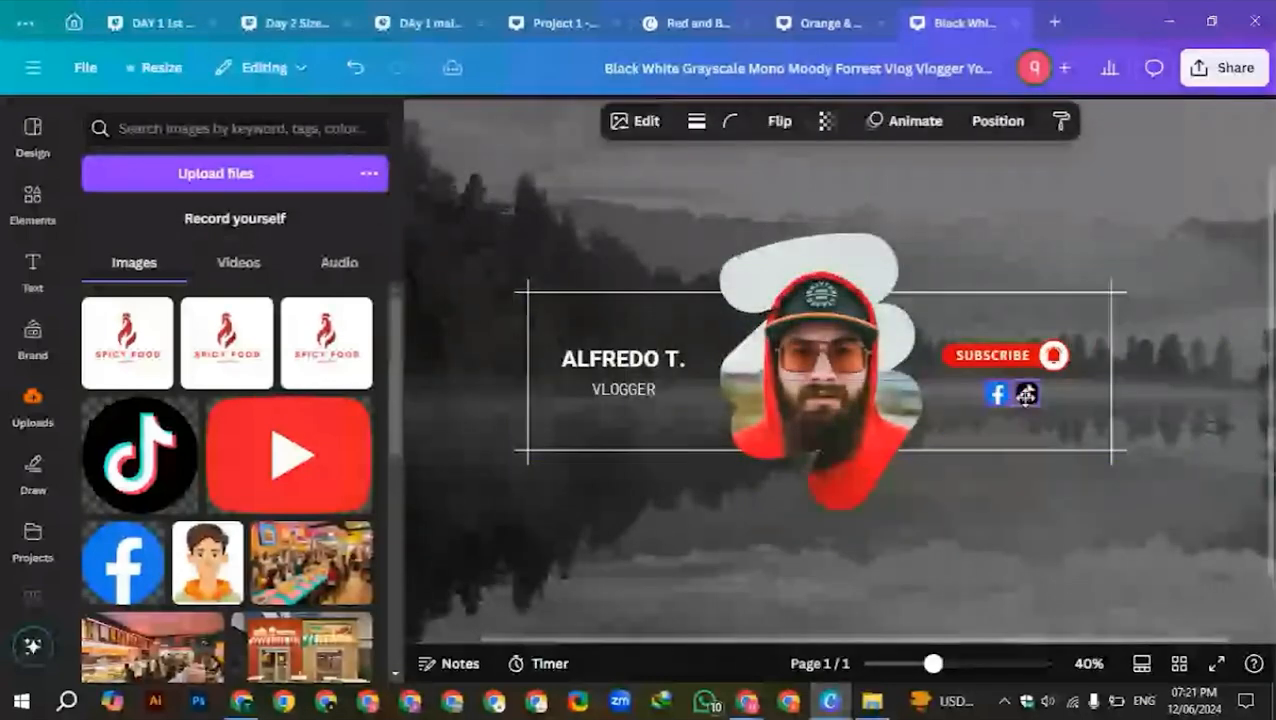
scroll(1026, 396, "down", 2, "ctrl")
left_click(990, 428)
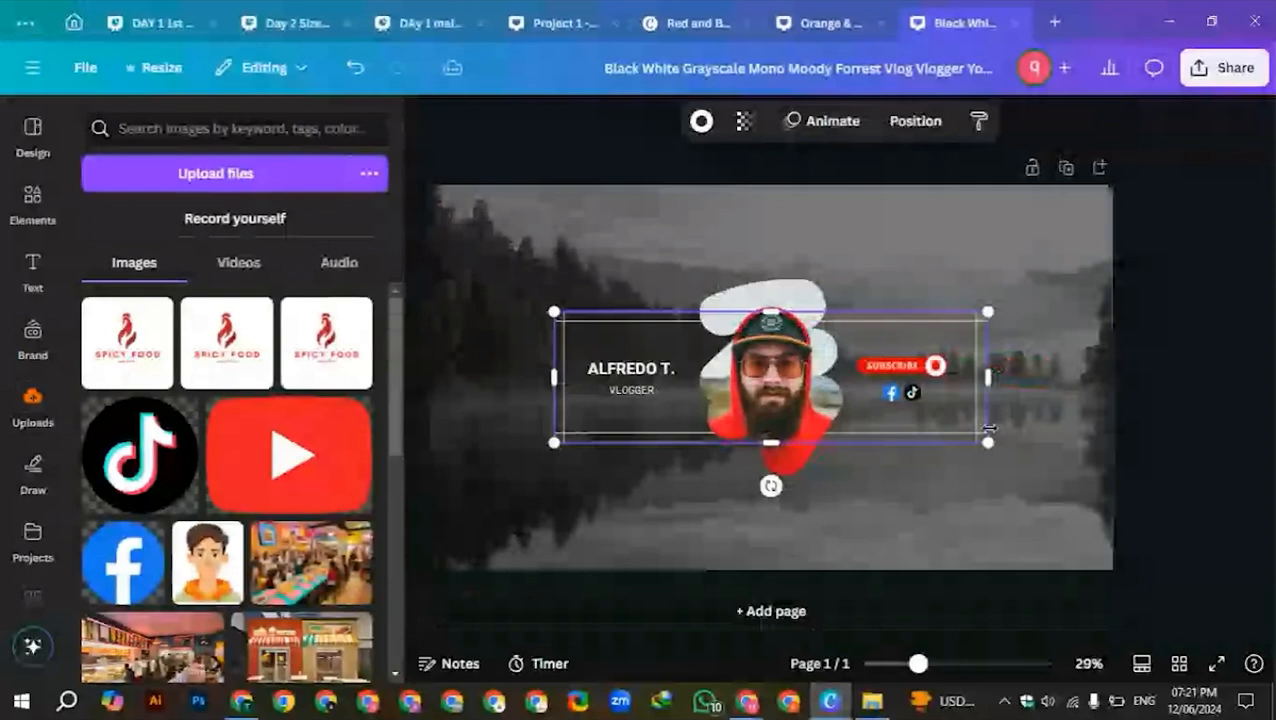
left_click(960, 290)
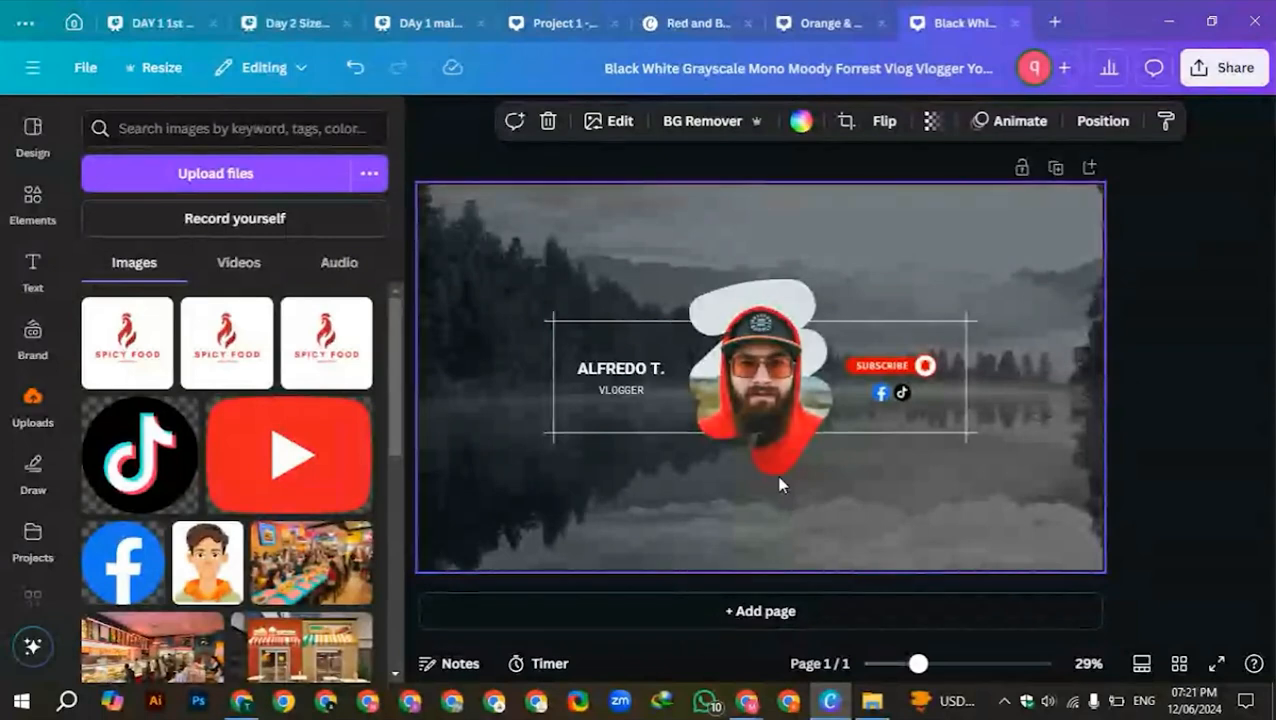
Step: In the Spicy Food Coming Soon design, change the page background from yellow to dark red
left_click(560, 22)
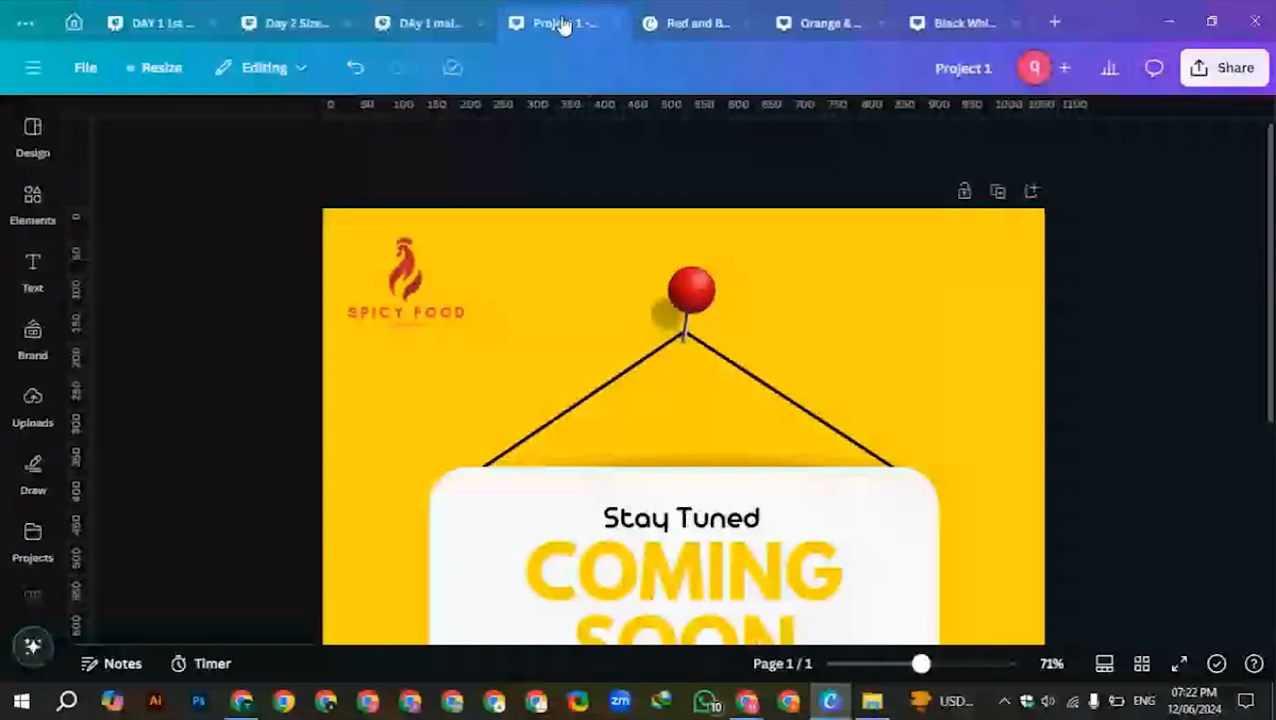
scroll(435, 252, "down", 3)
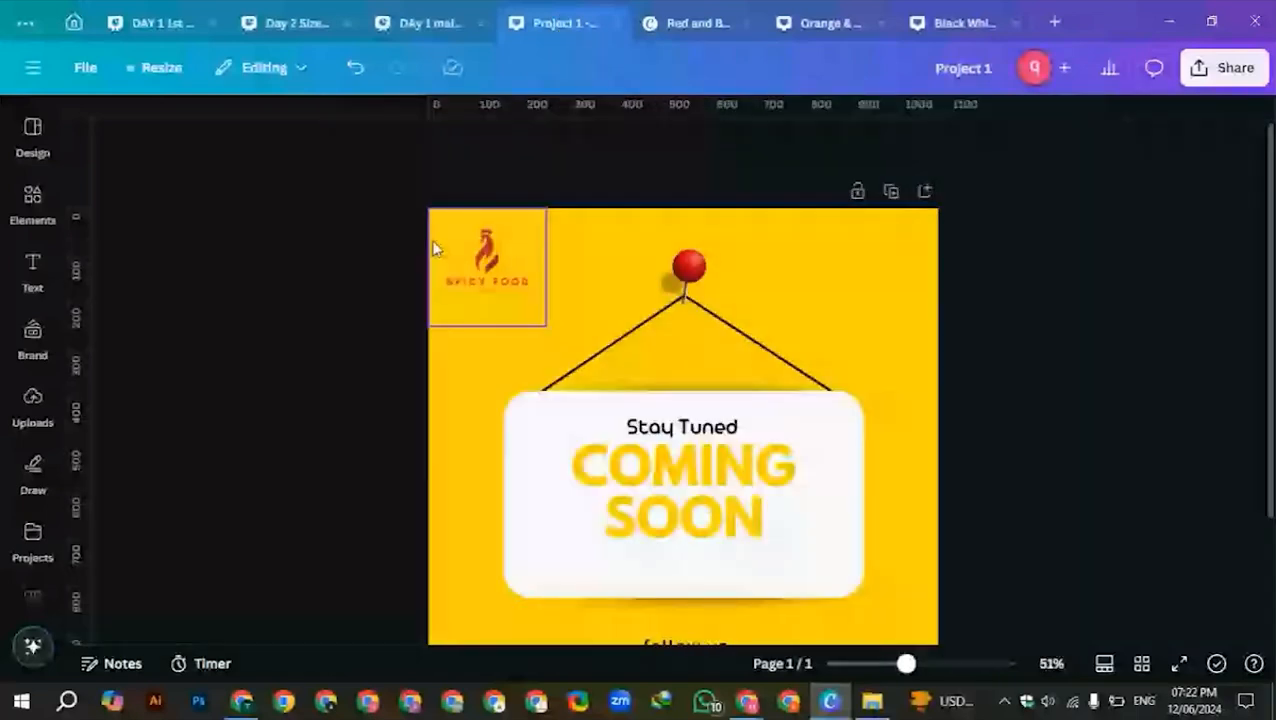
left_click(492, 268)
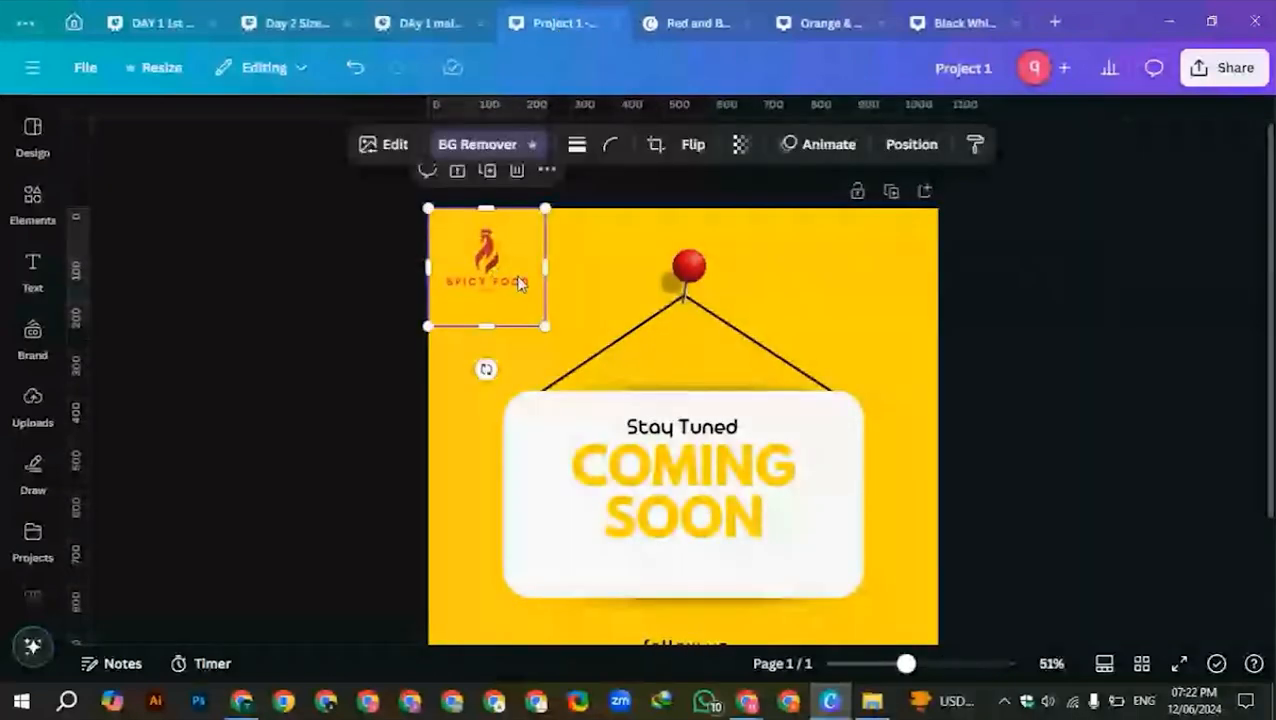
left_click(643, 268)
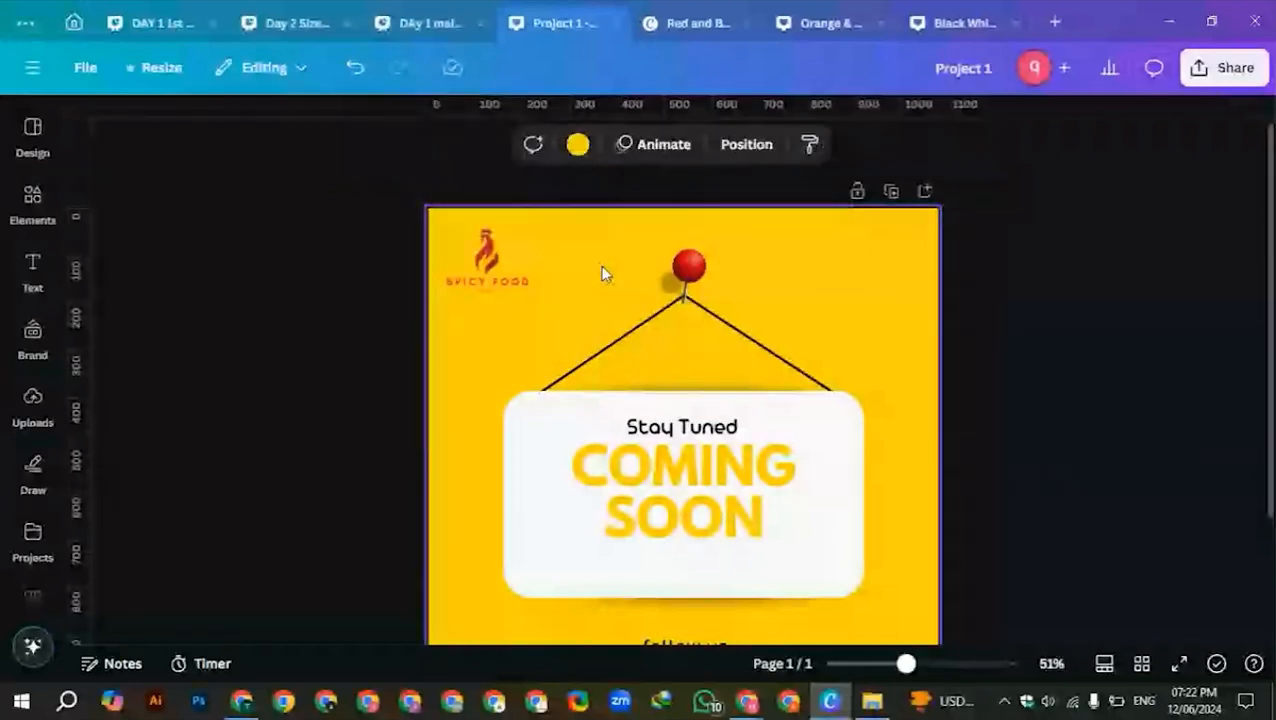
left_click(579, 146)
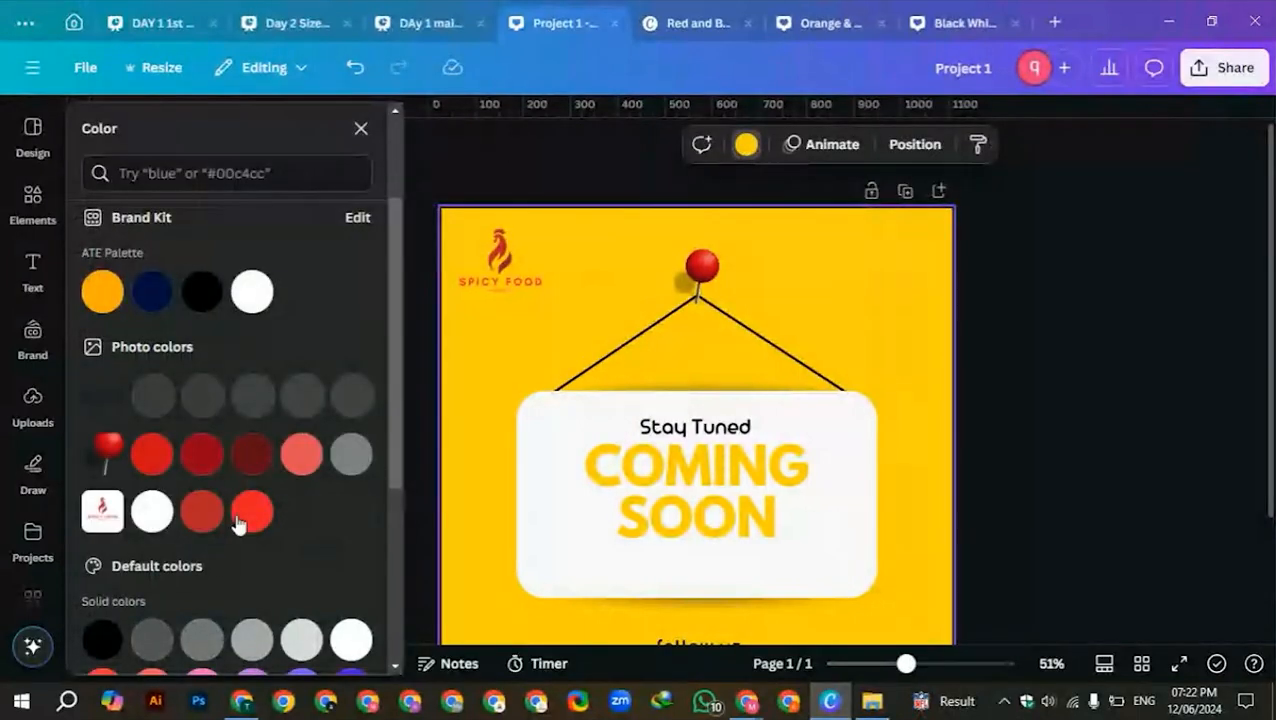
left_click(202, 512)
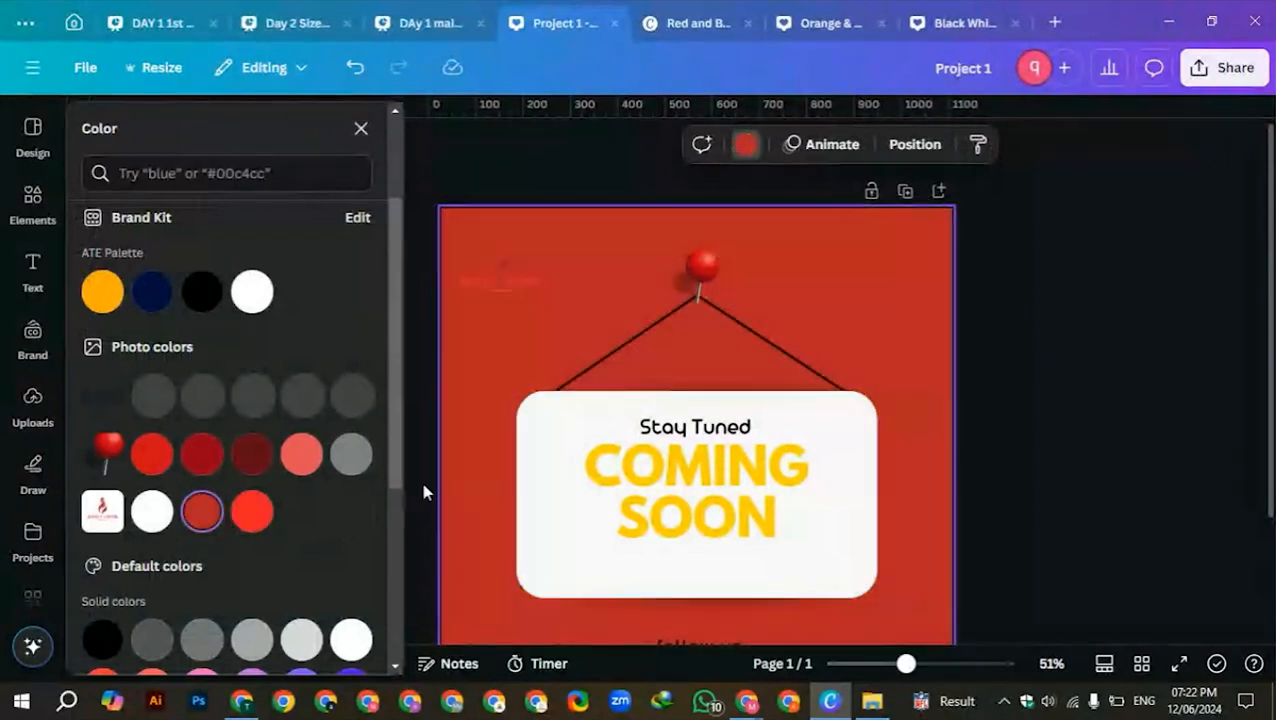
Step: Turn the COMING SOON text red, delete the faded top-left logo, then switch to the food logo design
left_click(696, 490)
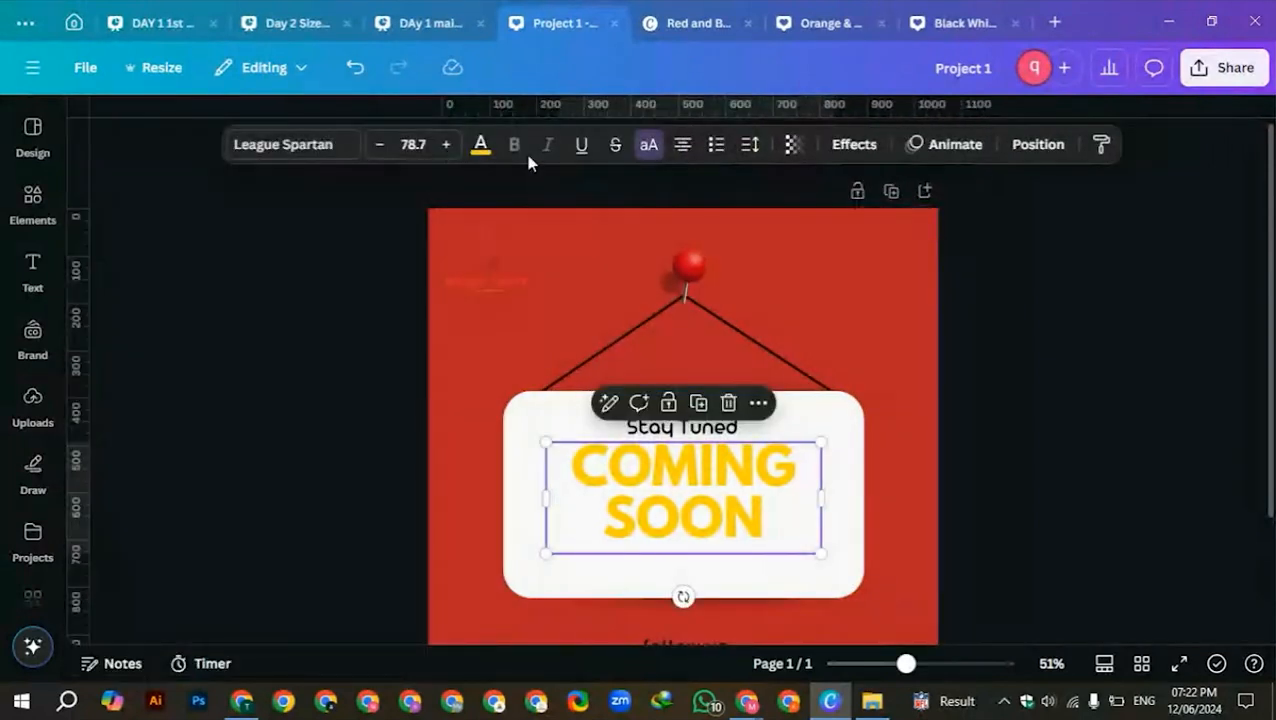
left_click(480, 146)
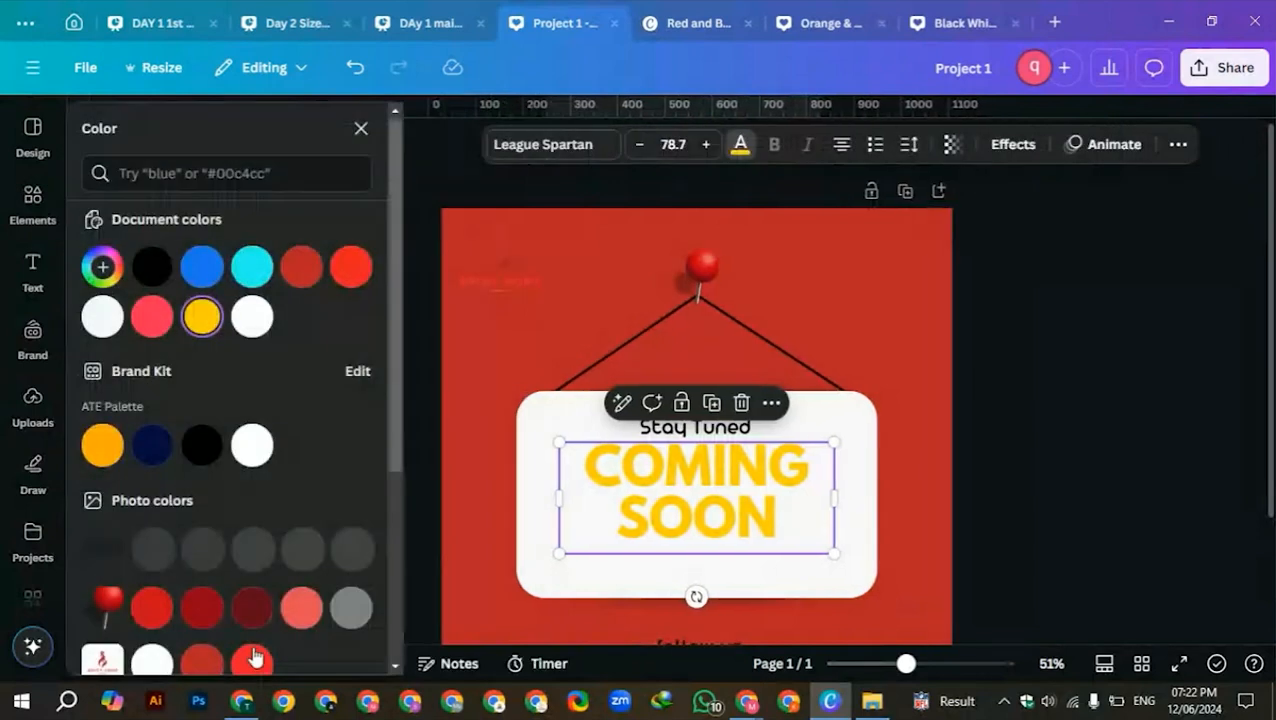
left_click(255, 657)
left_click(502, 330)
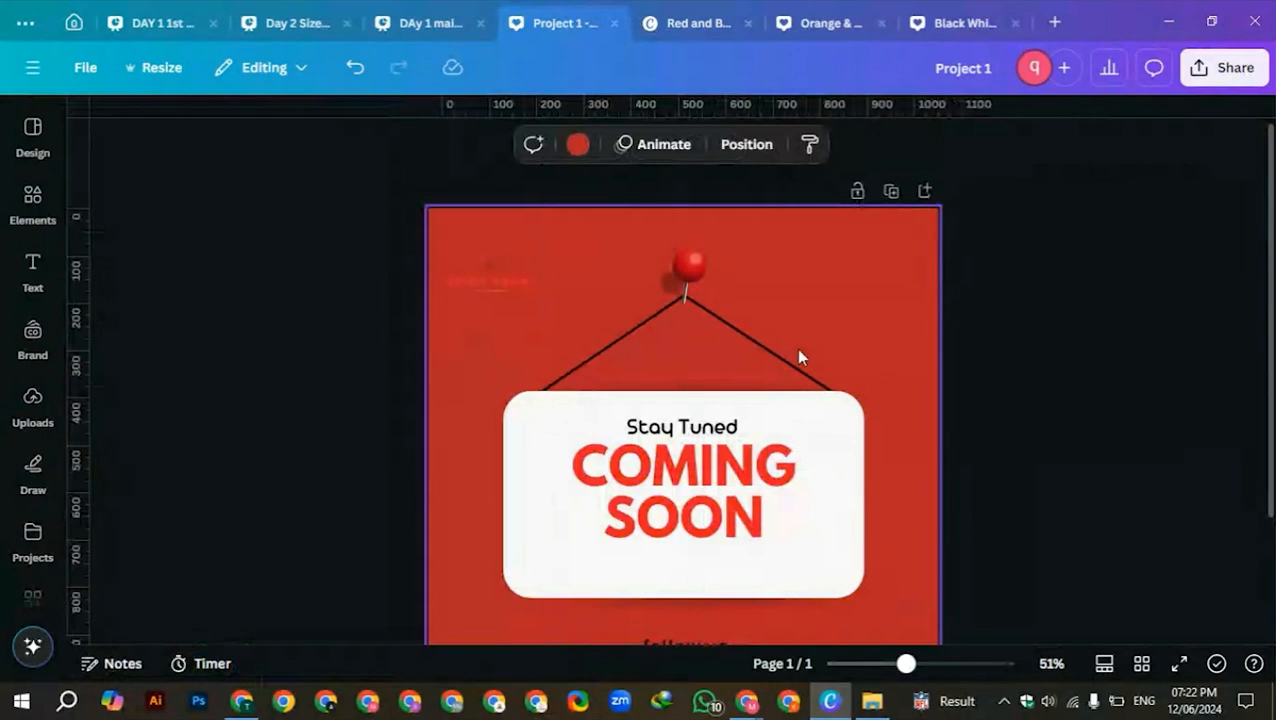
left_click(506, 287)
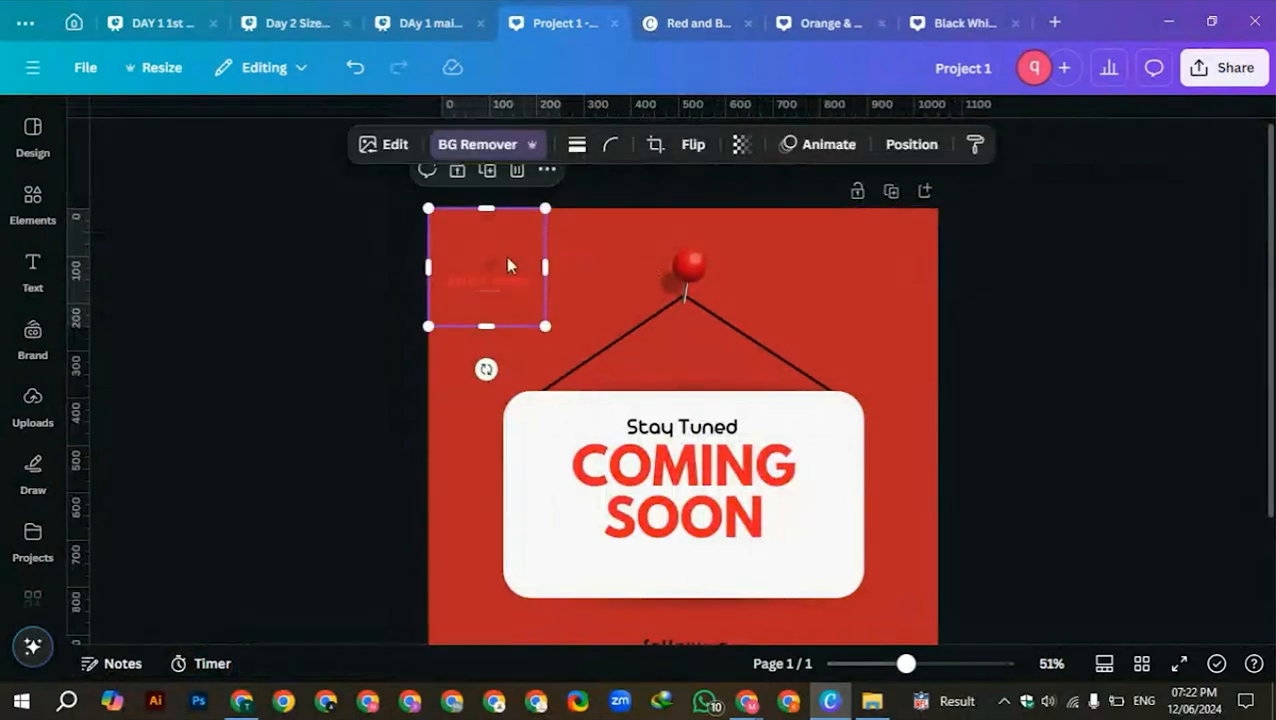
key("Delete")
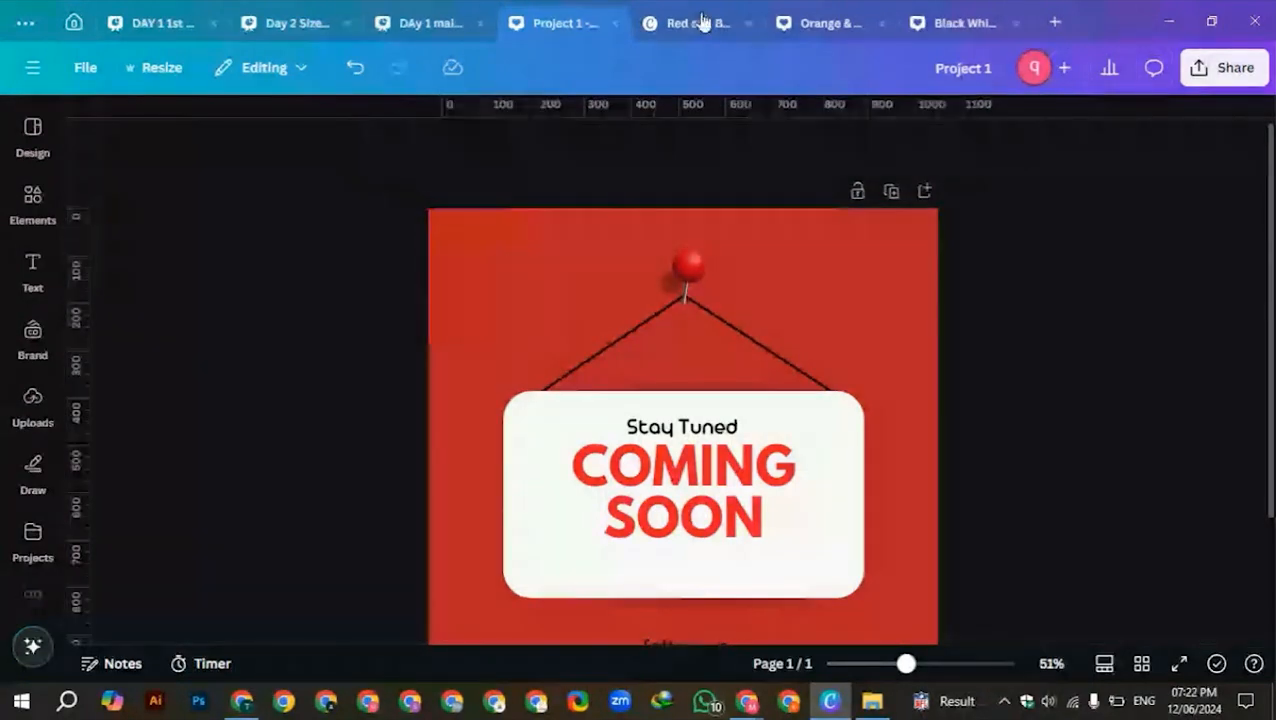
left_click(655, 30)
Step: Copy the Coming Soon background's red hex code #B92226, then return to the Canva home page
scroll(652, 470, "down", 2)
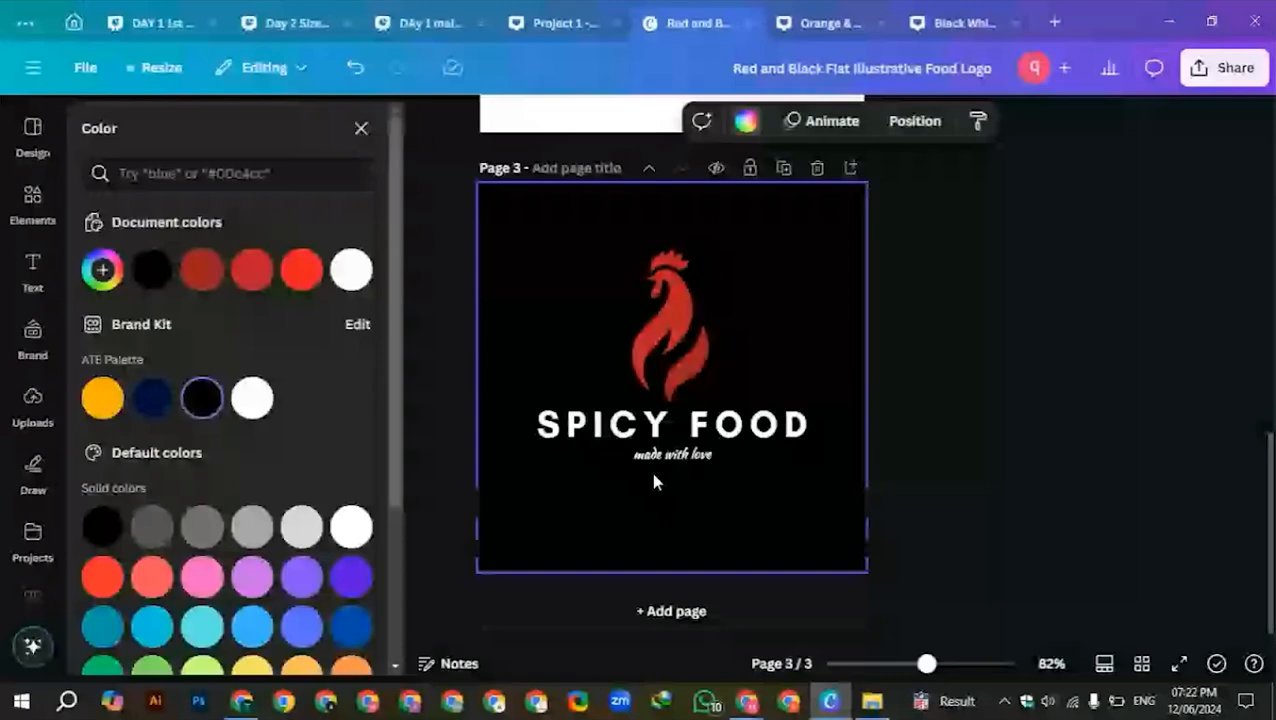
left_click(578, 30)
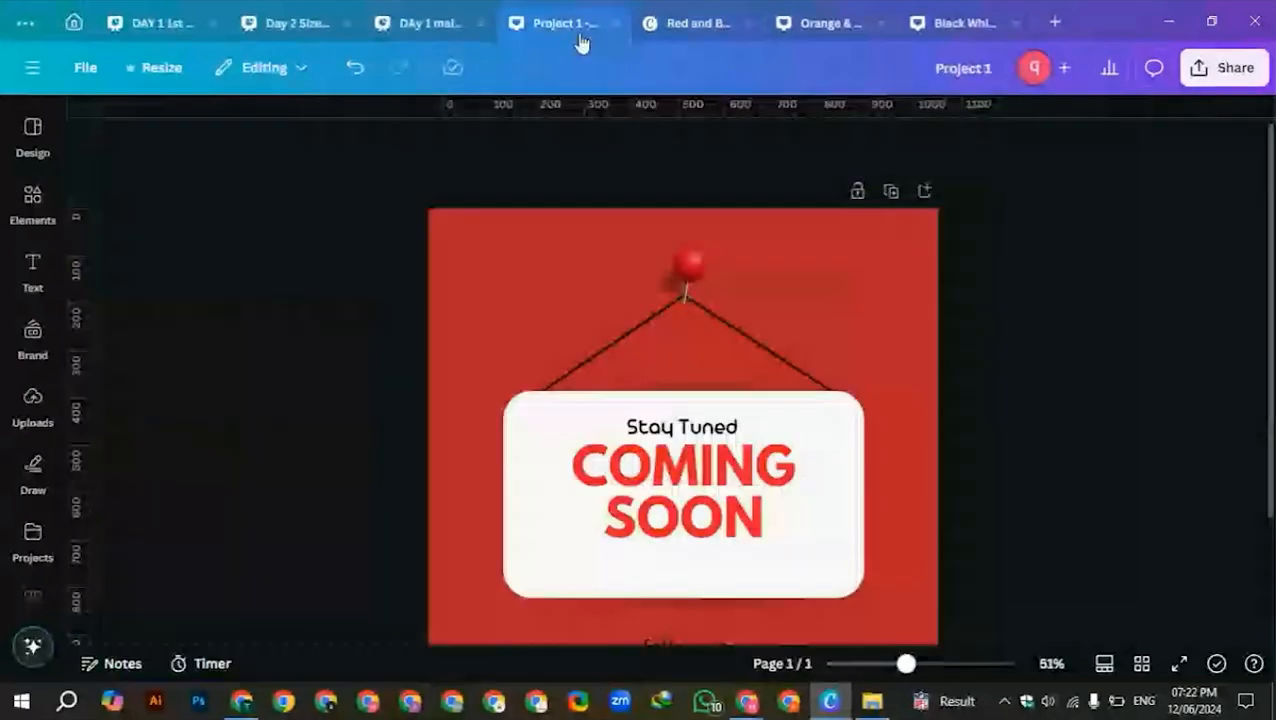
scroll(538, 195, "down", 2)
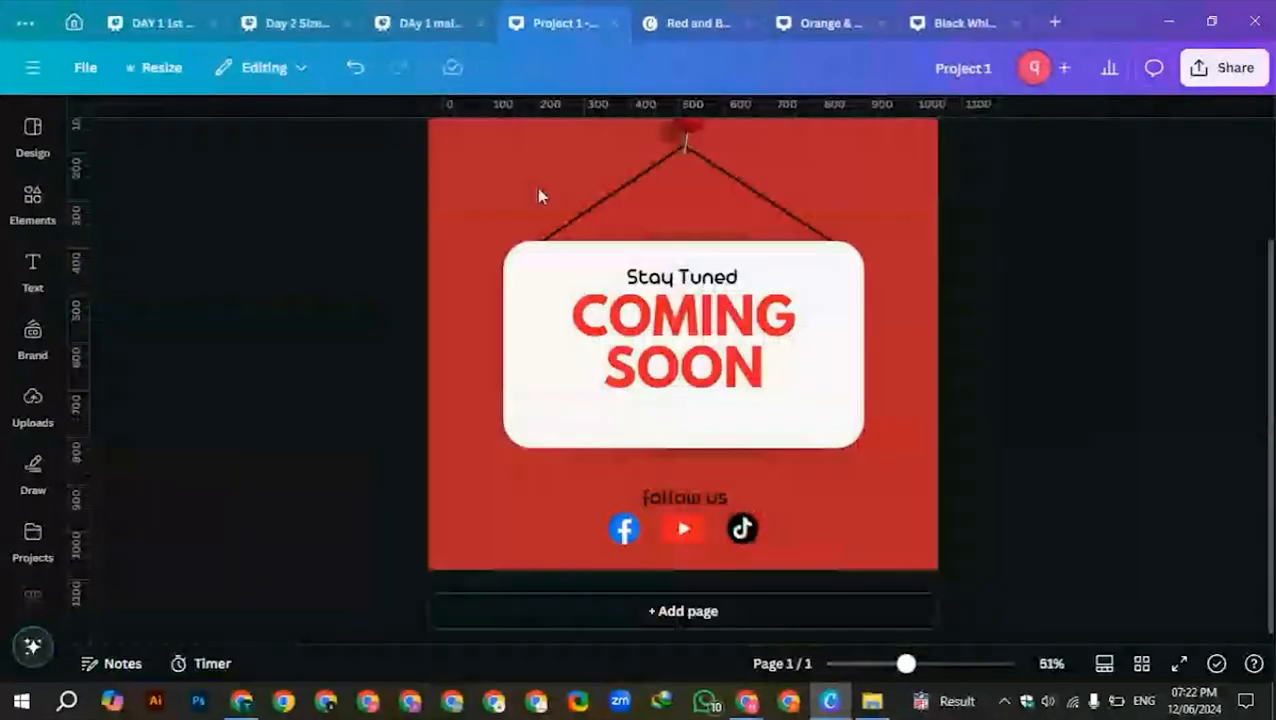
scroll(538, 196, "up", 2)
left_click(494, 268)
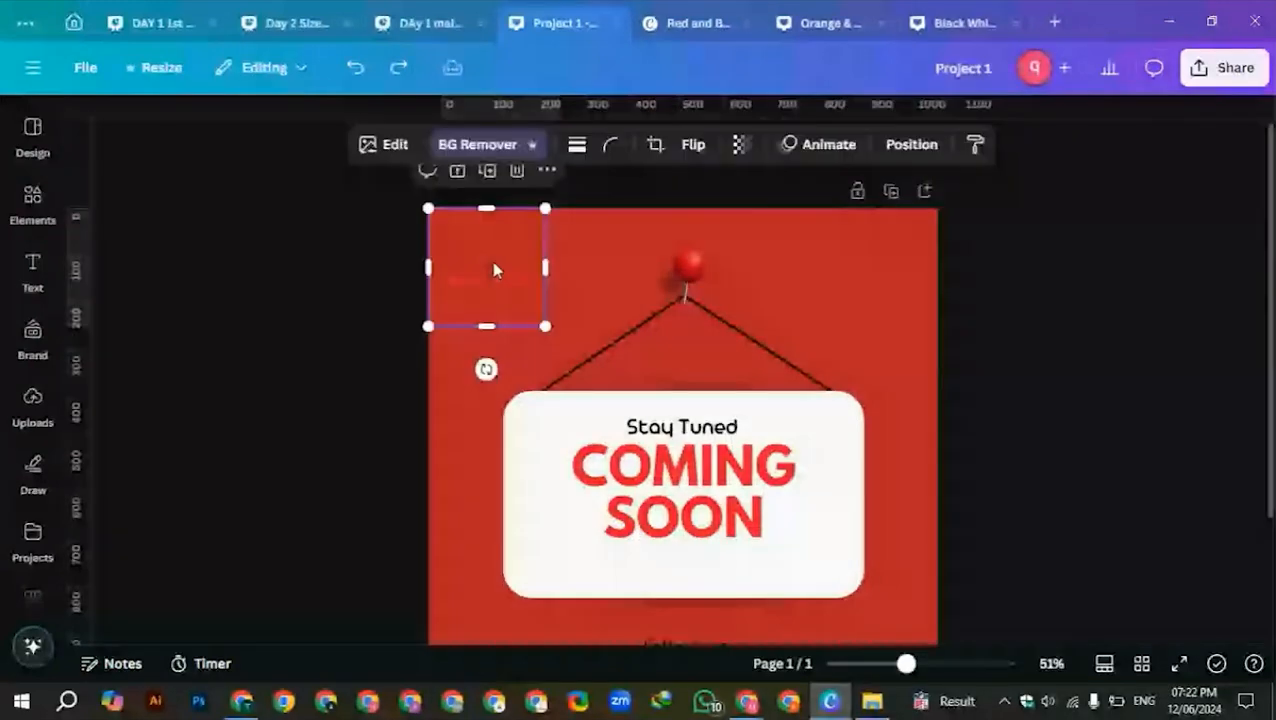
left_click(563, 248)
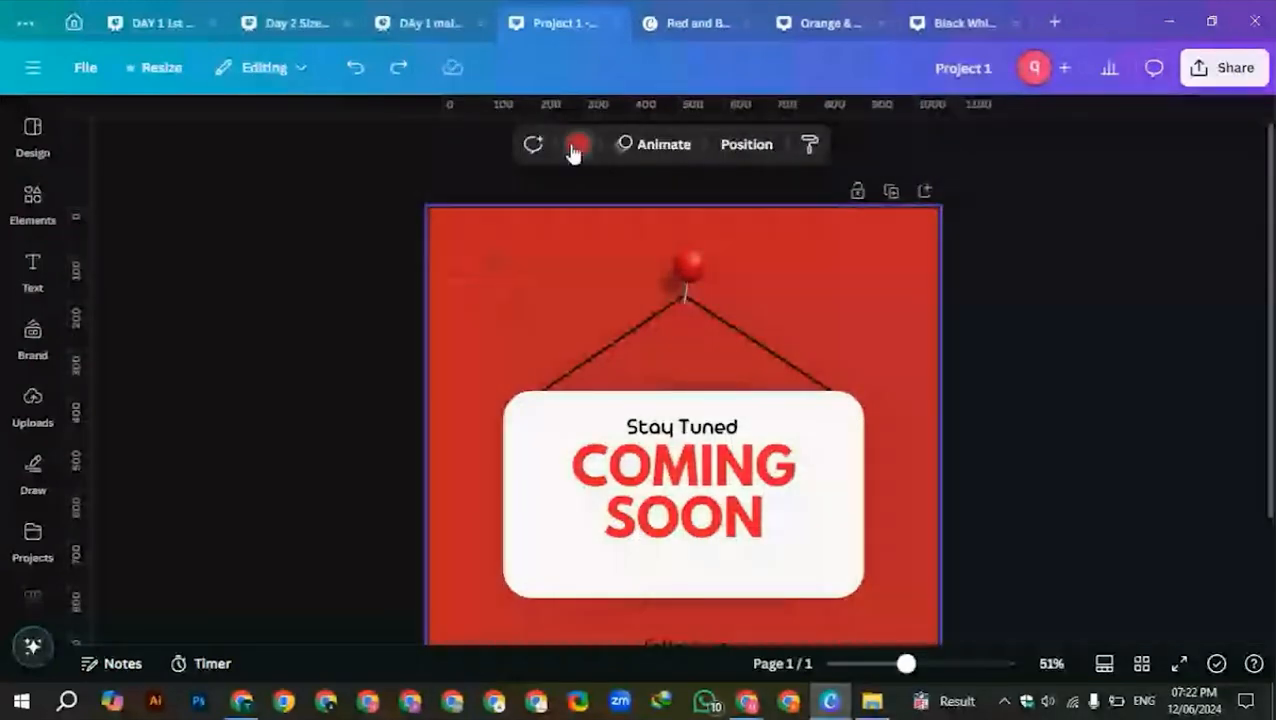
left_click(577, 146)
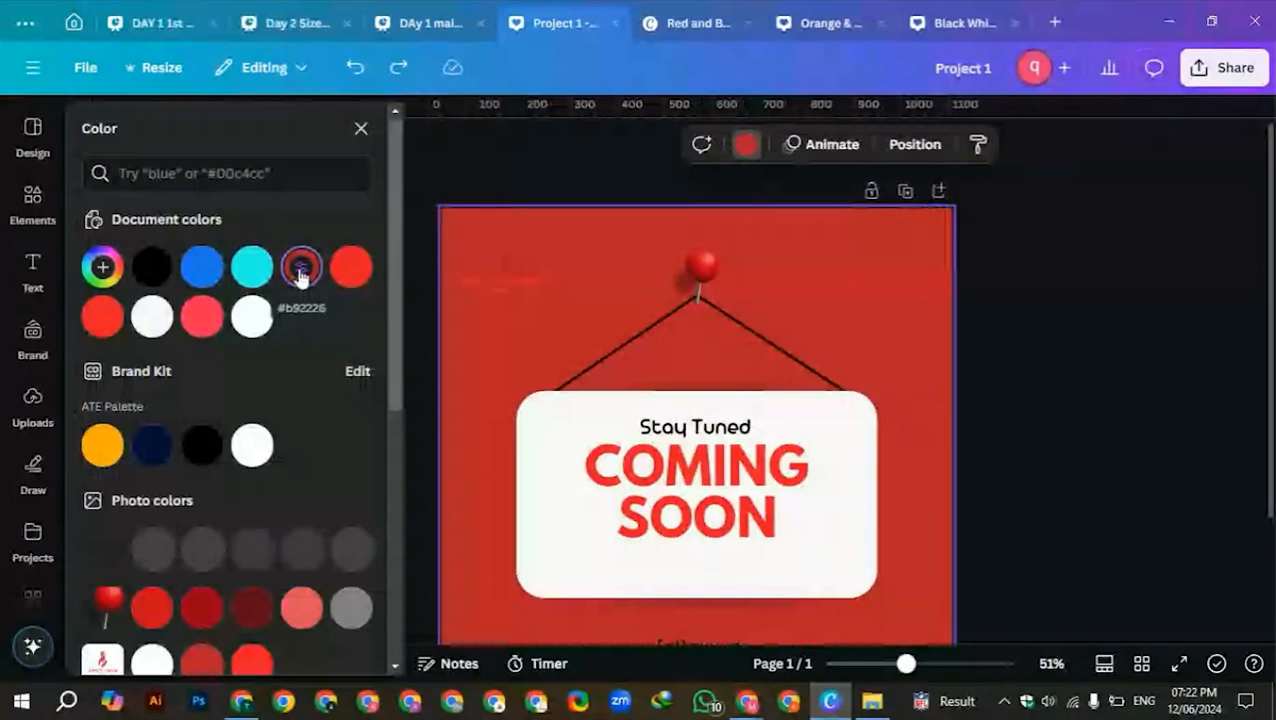
left_click(301, 268)
key("ctrl+c")
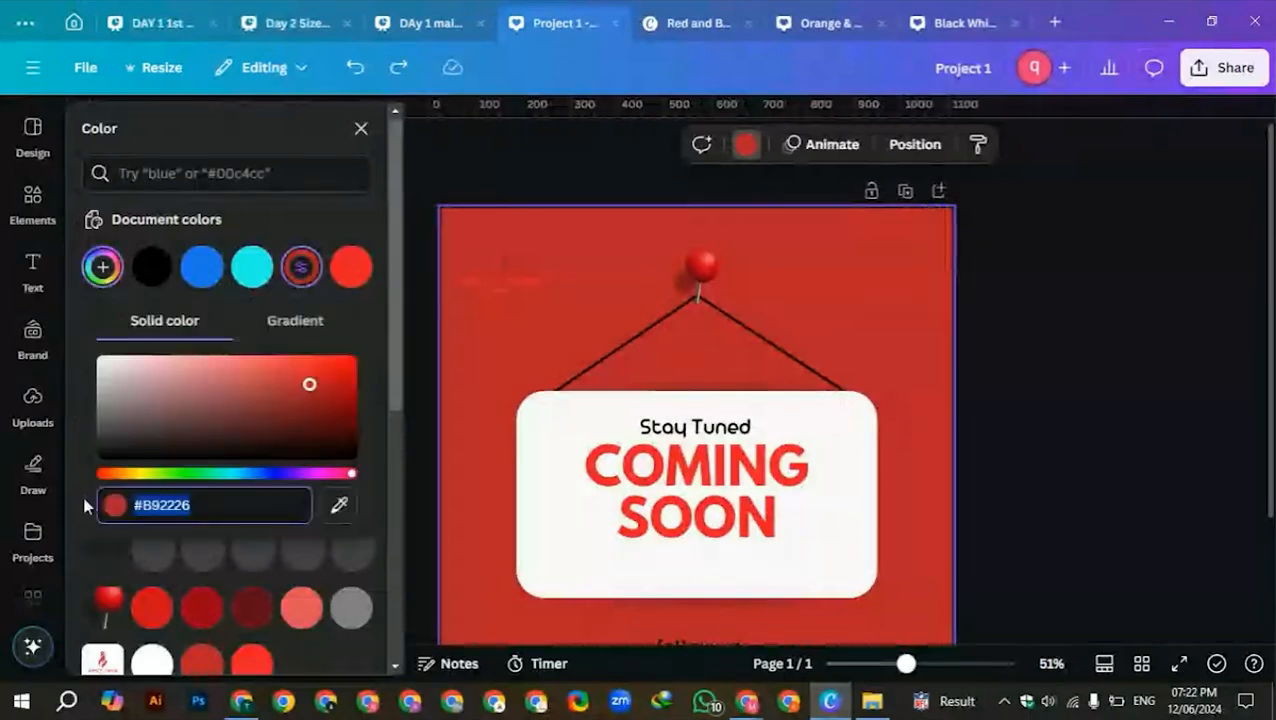
left_click(80, 16)
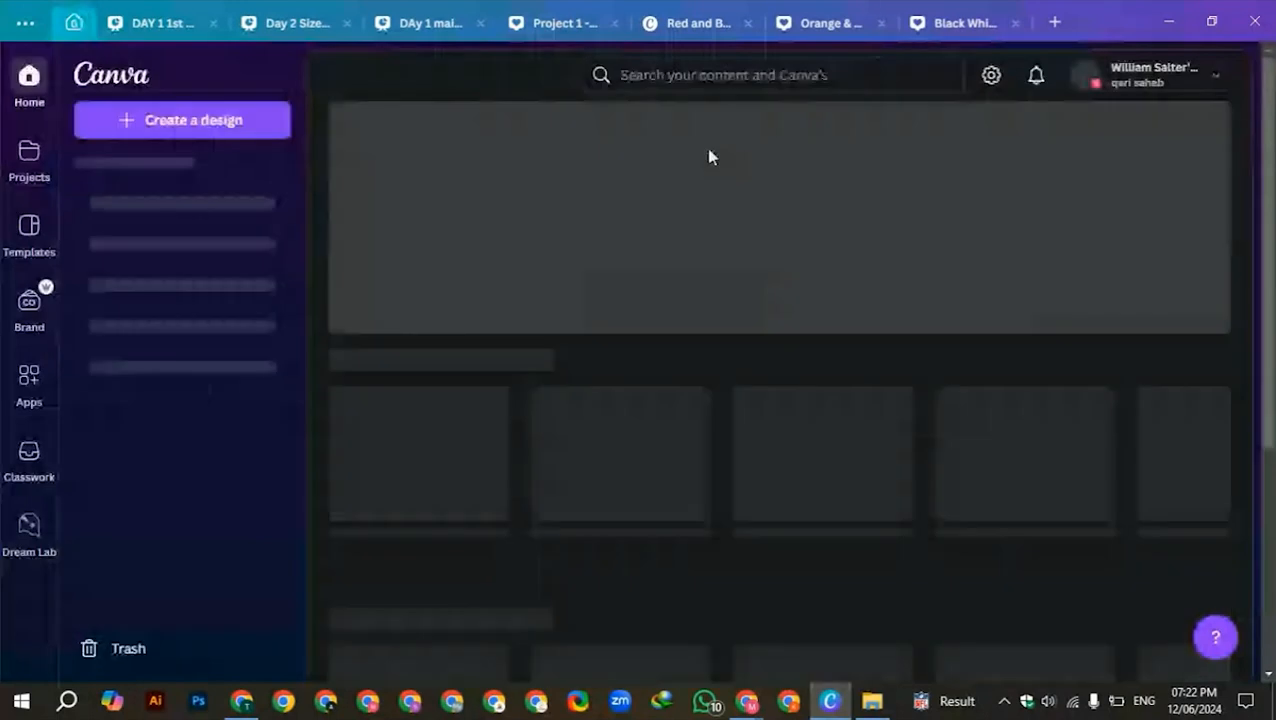
Step: Search for 'instagram' templates and filter the Instagram posts by the colour #b92226
left_click(779, 79)
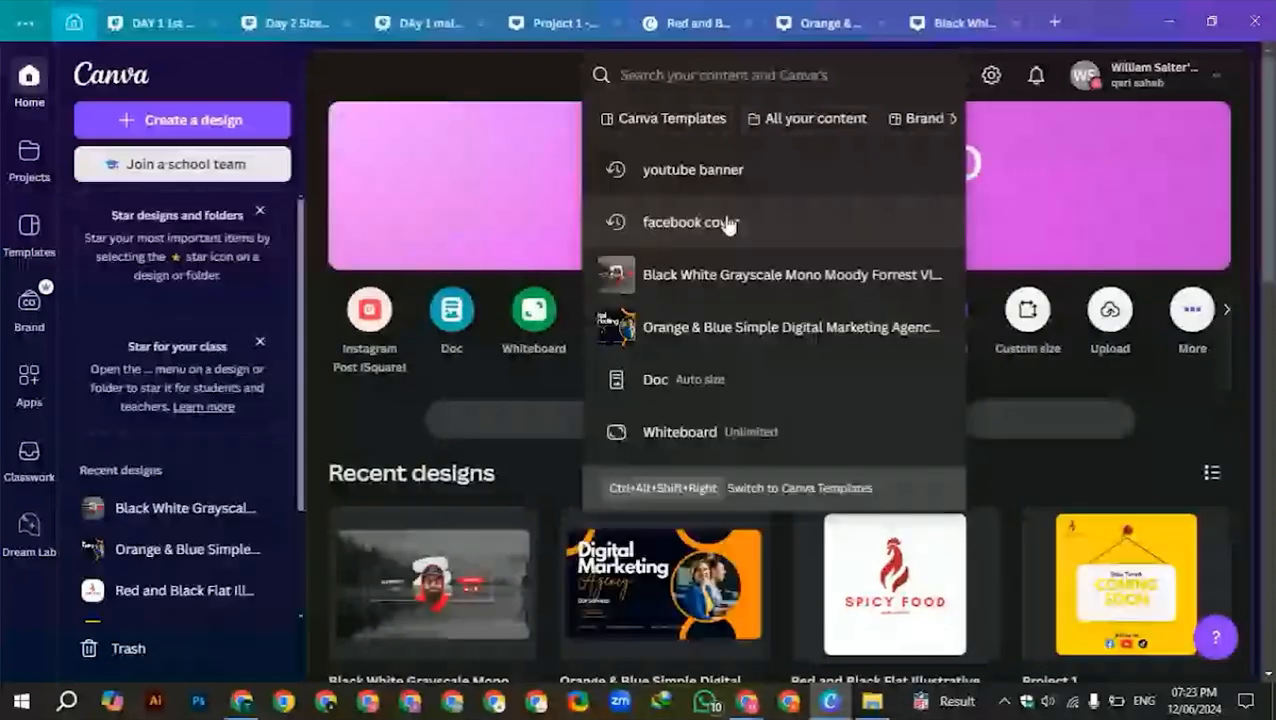
type("ins")
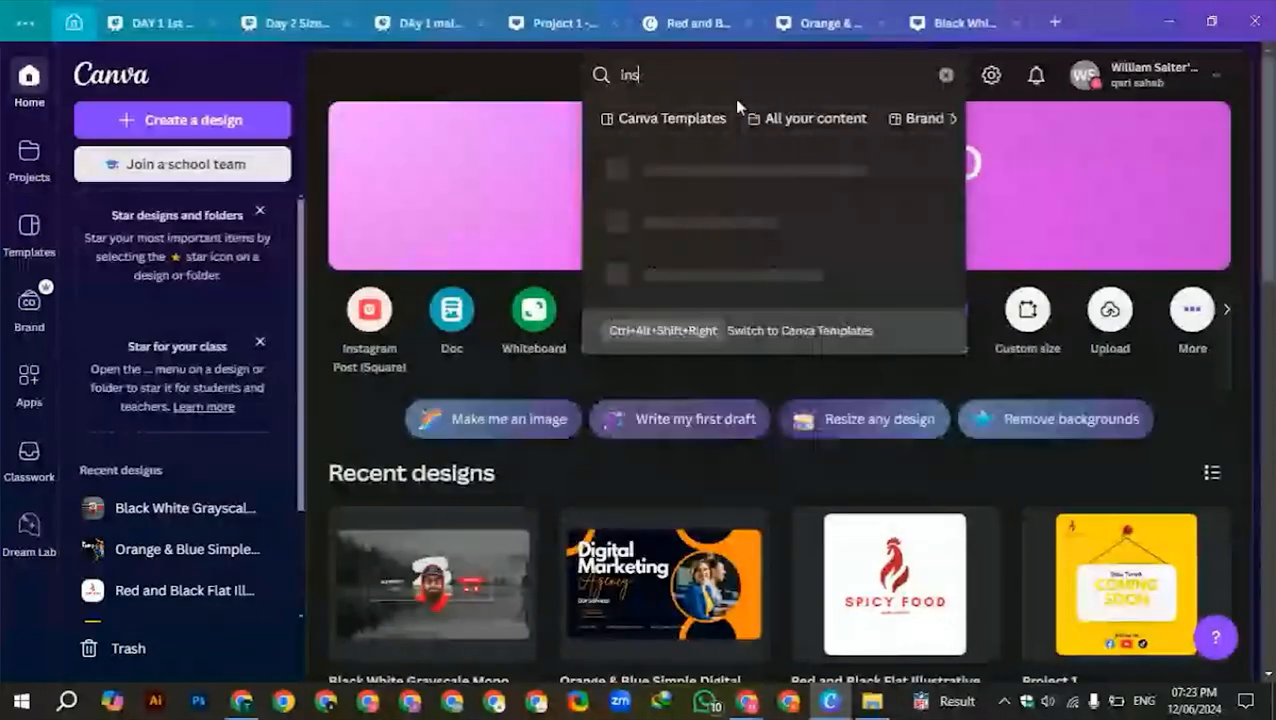
type("tagra")
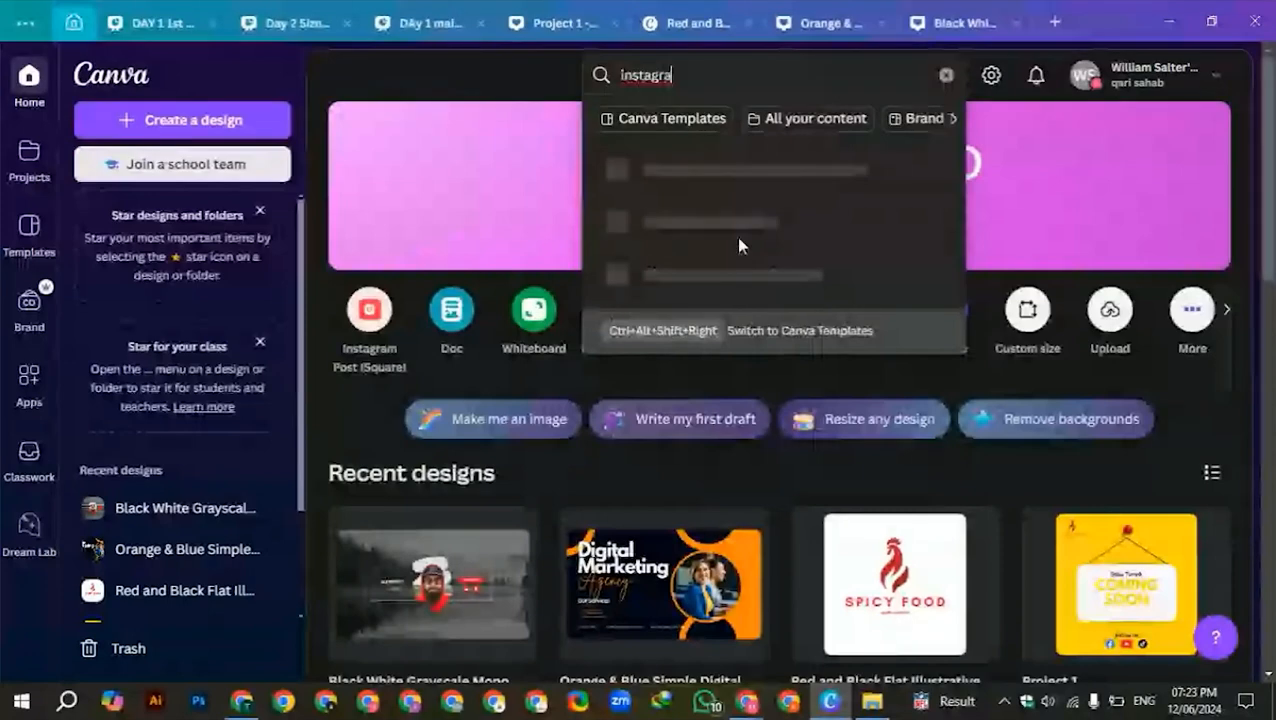
key("Return")
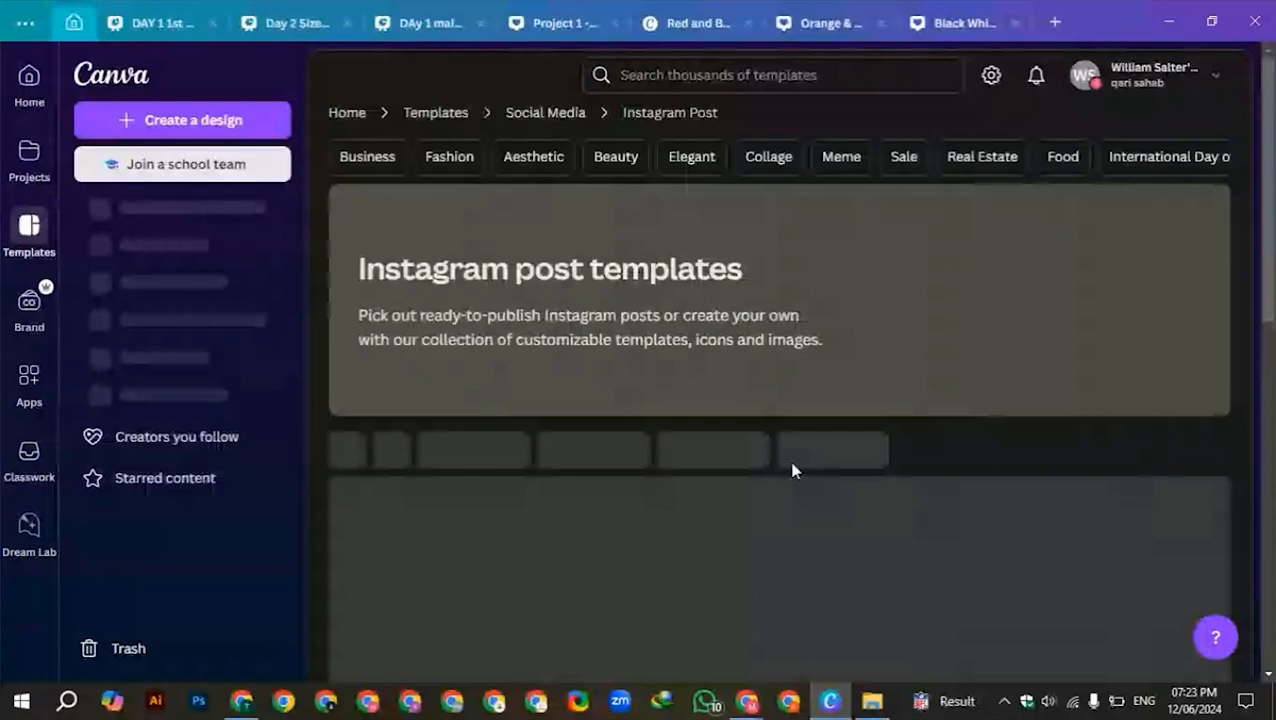
scroll(792, 470, "down", 2)
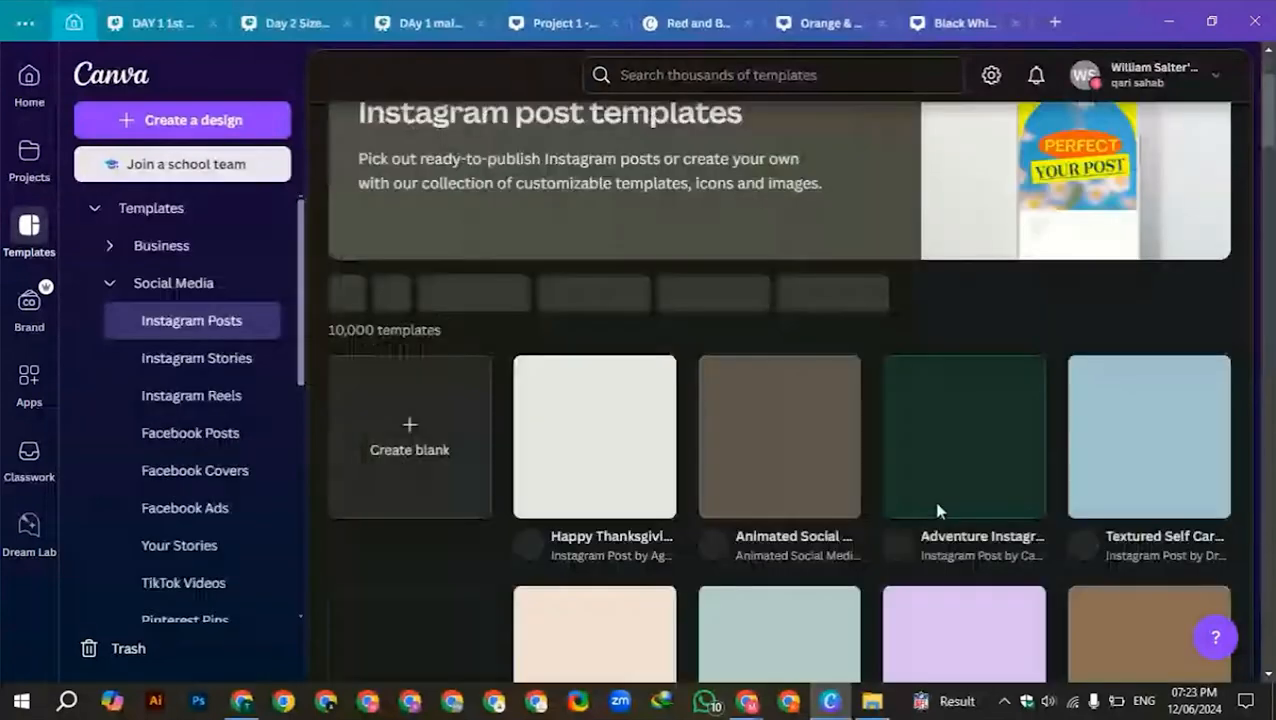
left_click(1034, 300)
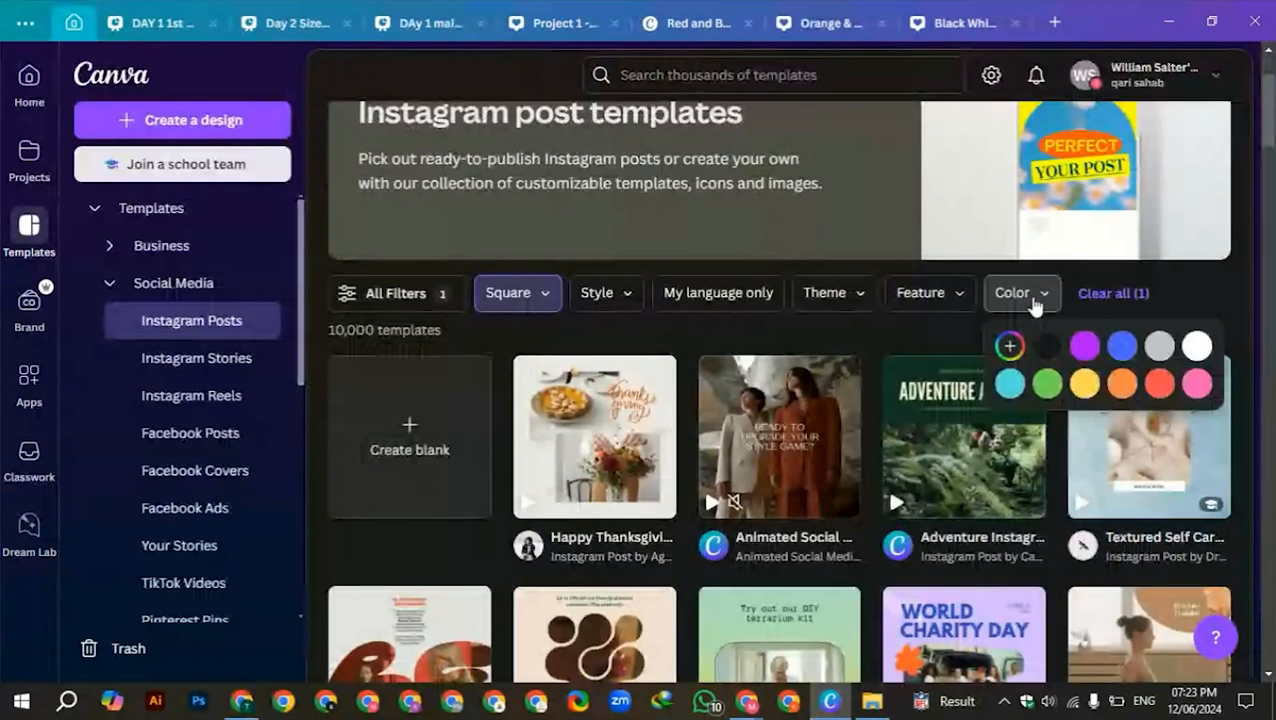
left_click(1010, 346)
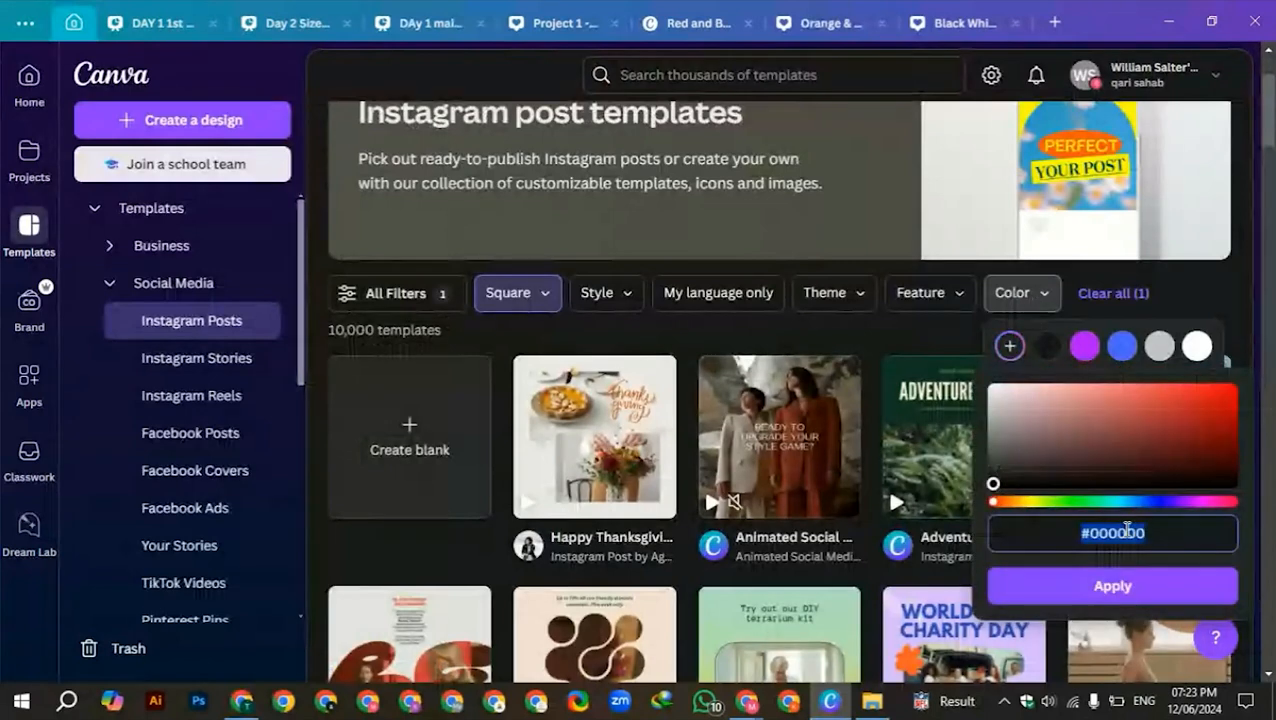
type("#b92226")
left_click(1113, 586)
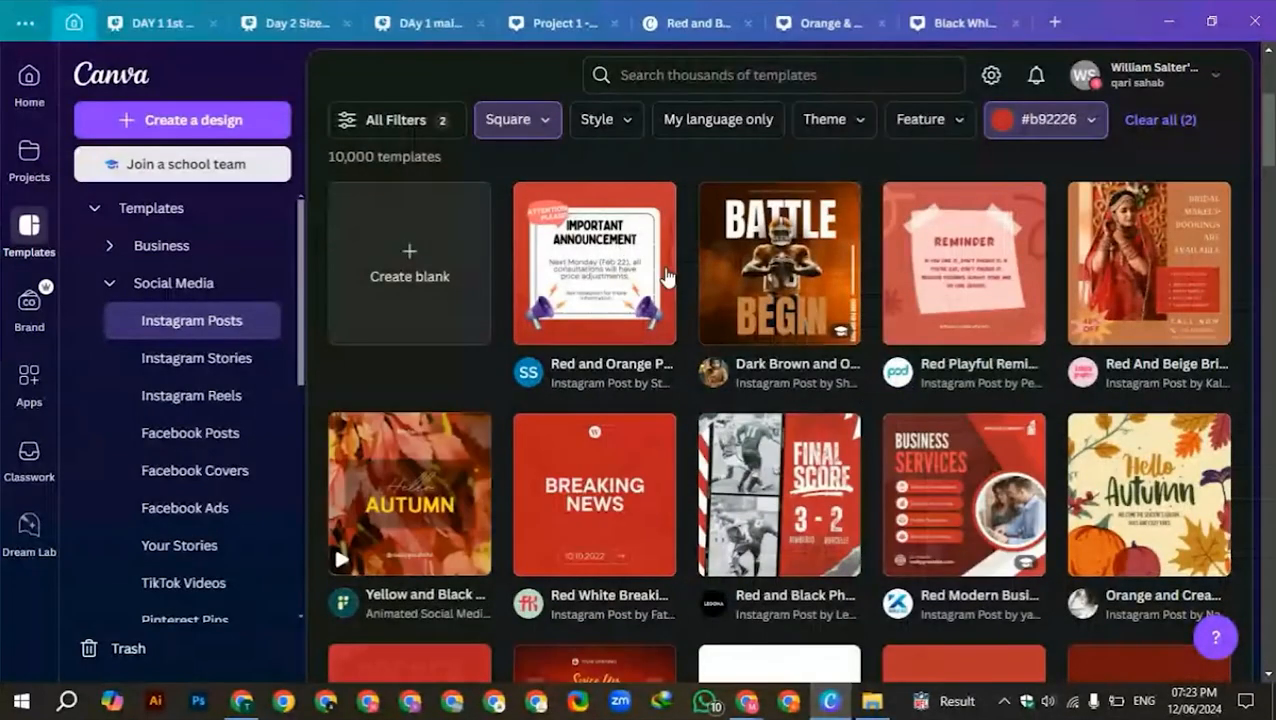
Step: Narrow the red Instagram post templates to the Food theme, leaving 2,786 results
scroll(668, 277, "up", 2)
left_click(625, 289)
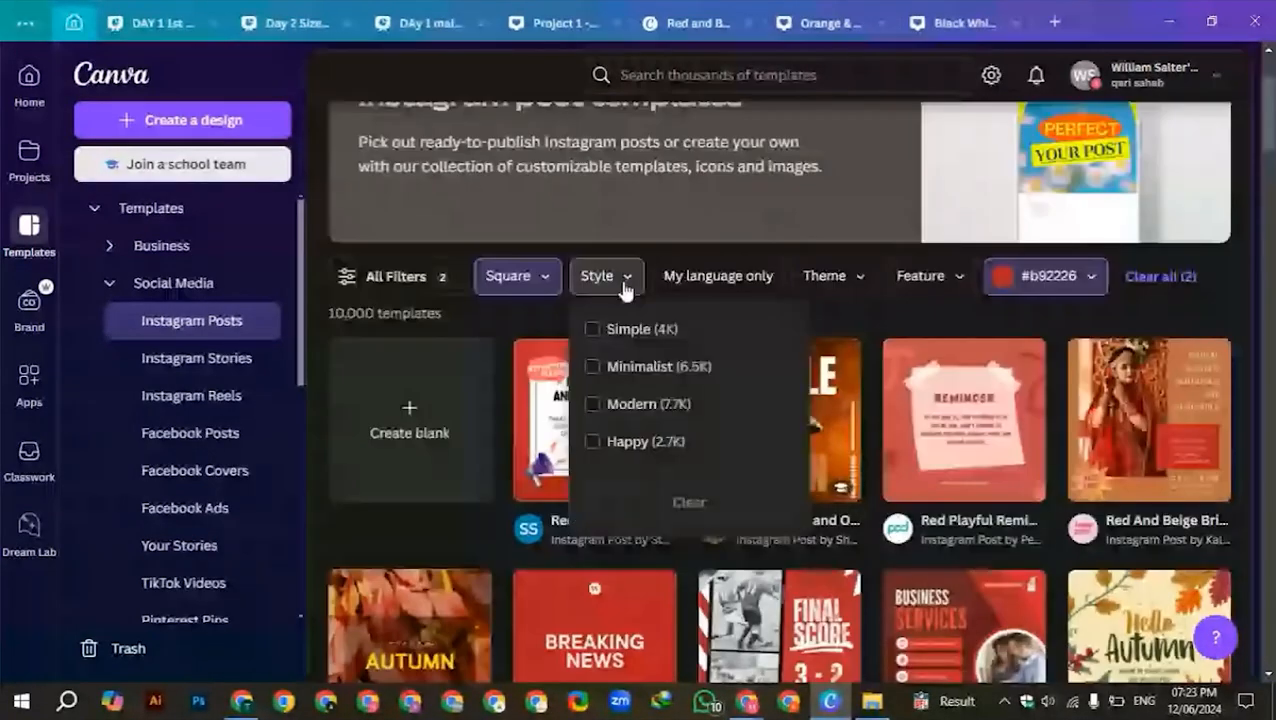
left_click(819, 288)
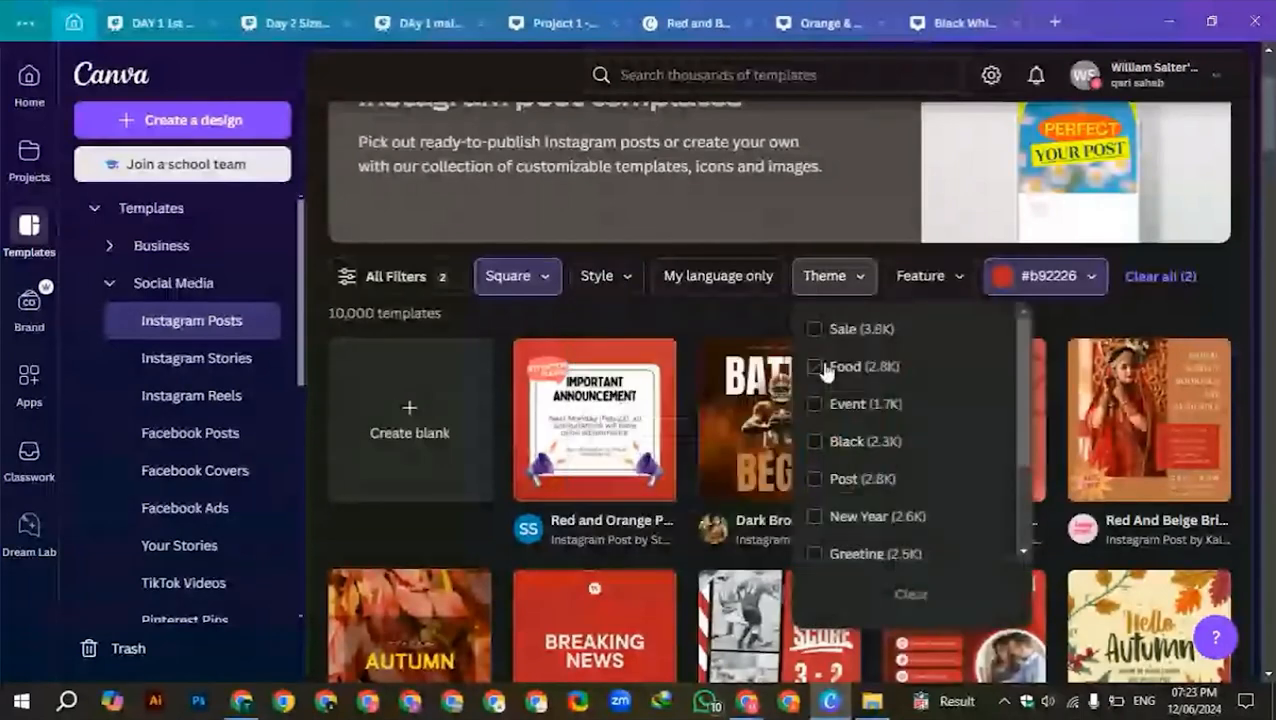
left_click(822, 367)
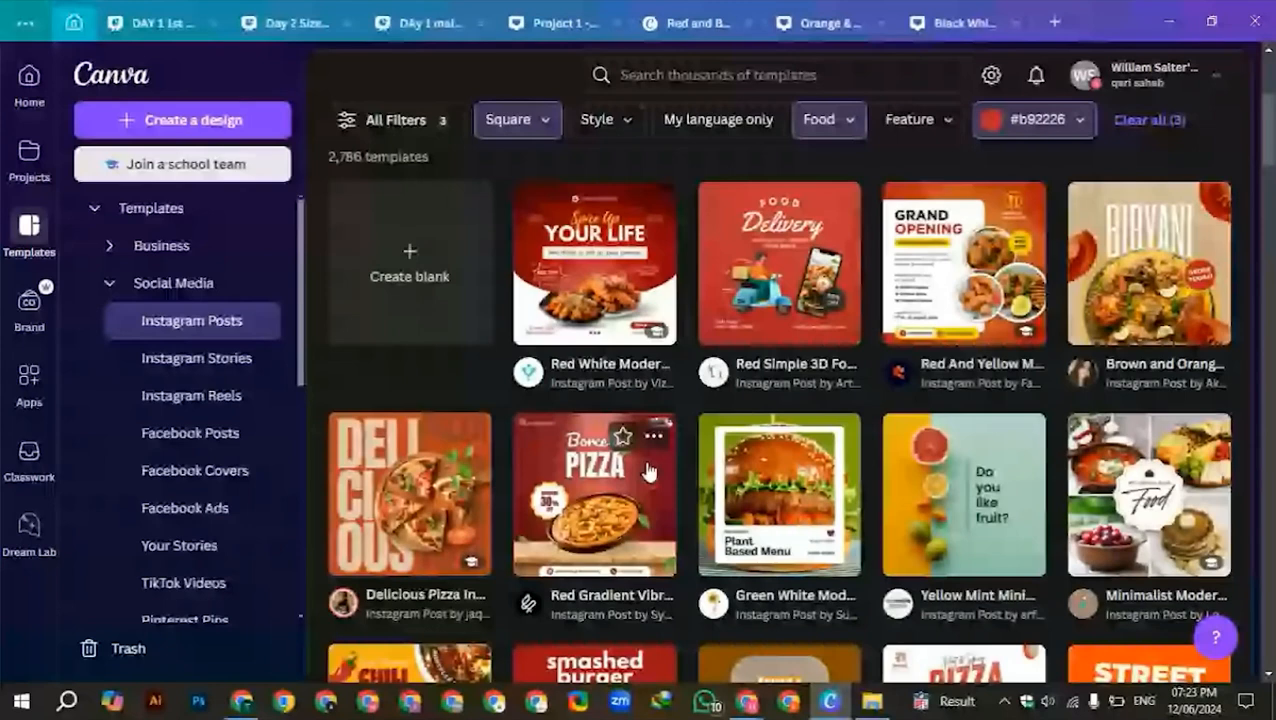
scroll(648, 471, "down", 2)
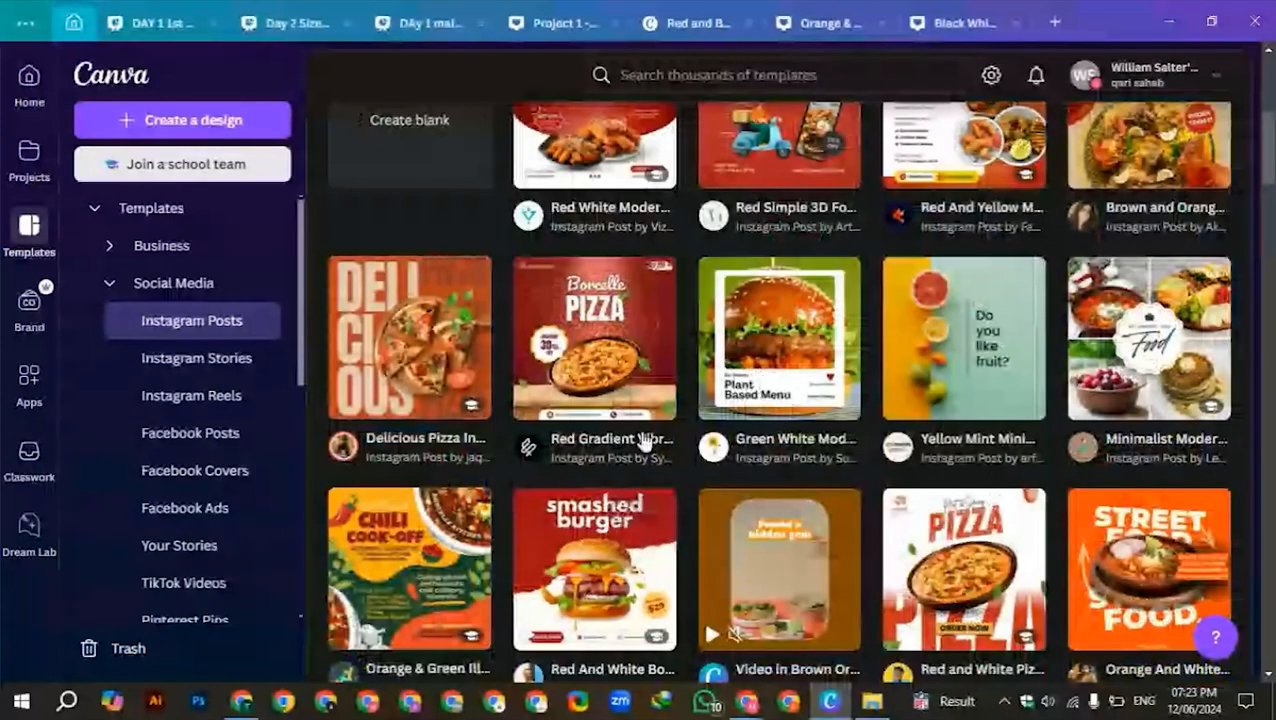
scroll(645, 440, "up", 6)
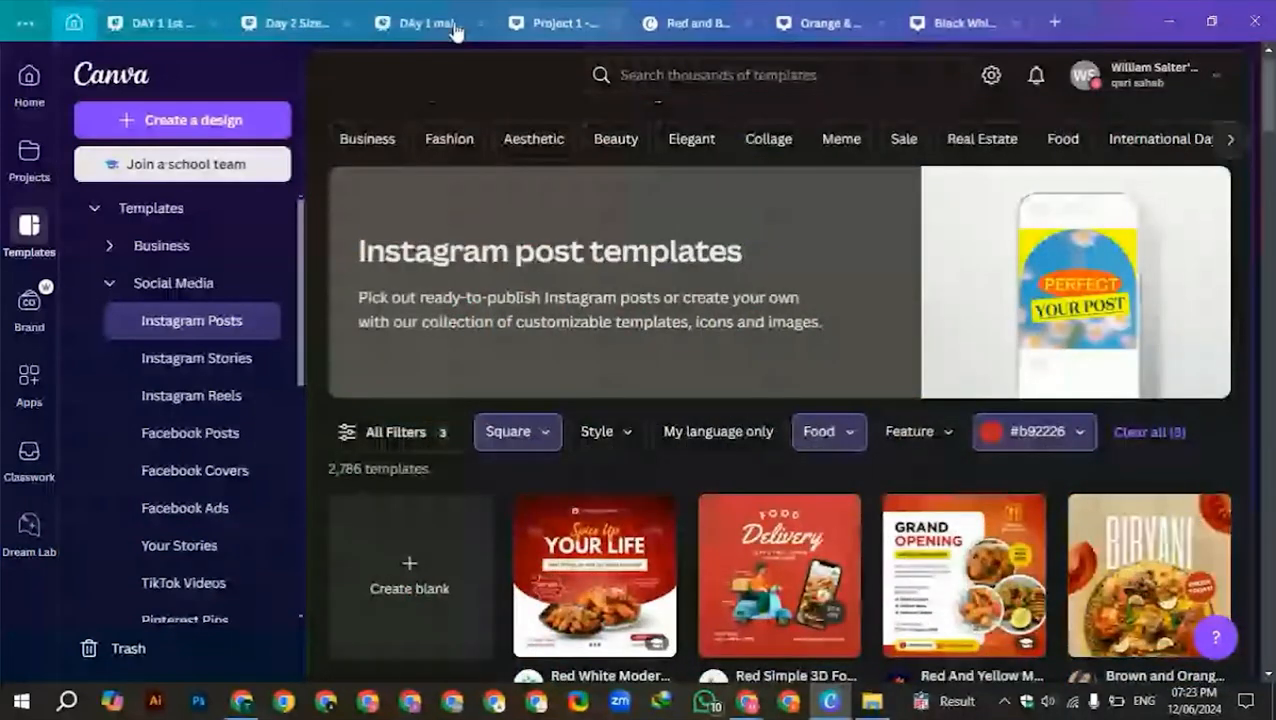
Step: Back in the Coming Soon design, search Elements for 'food' graphics filtered to colour #B92226
left_click(560, 22)
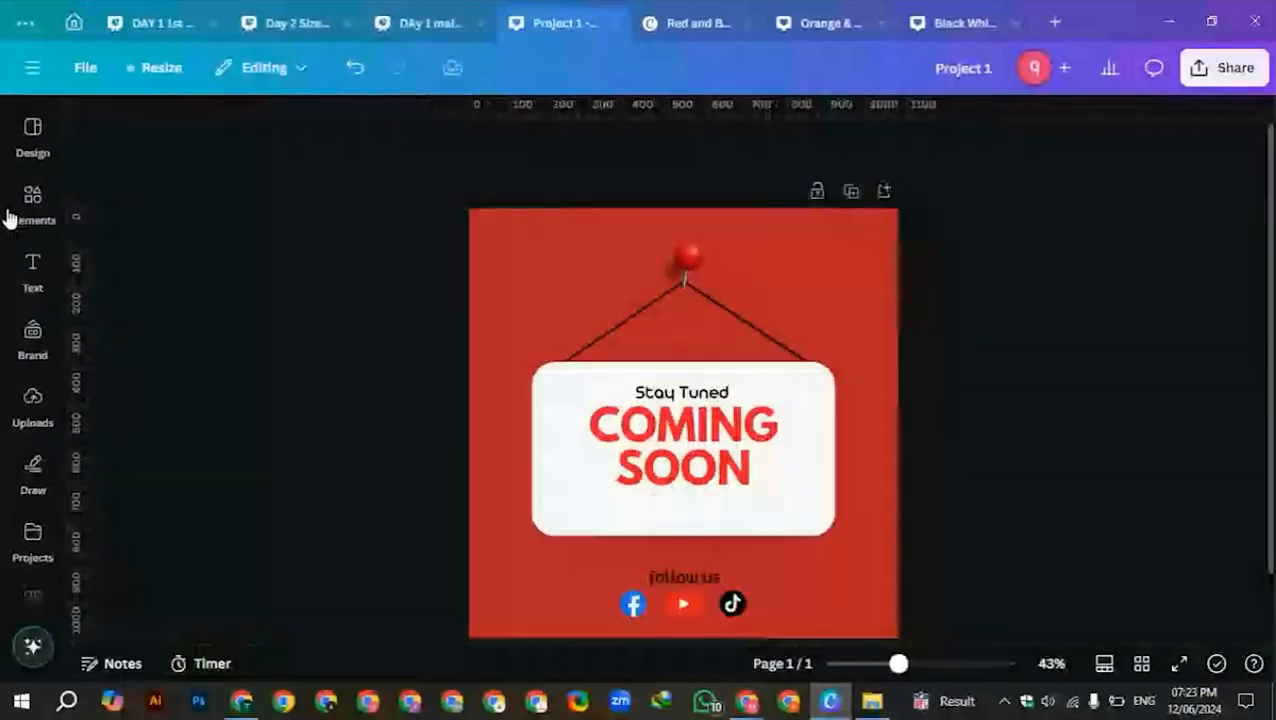
left_click(12, 210)
type("s")
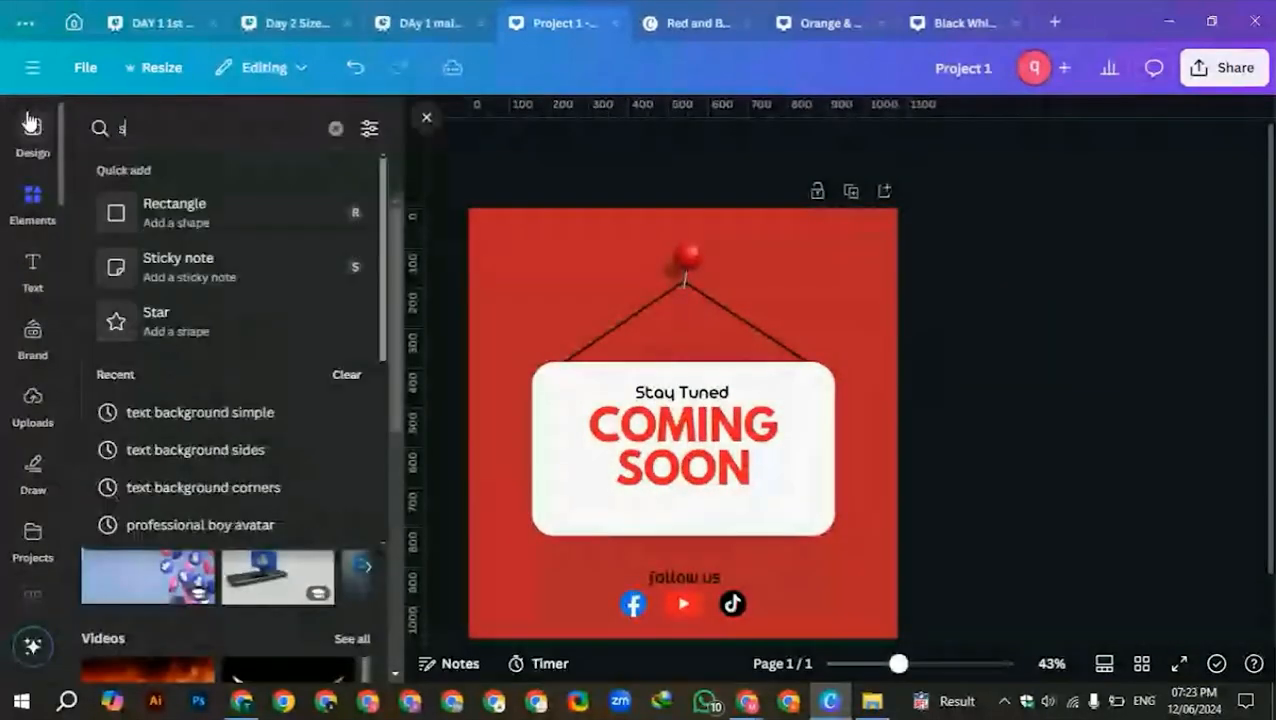
key("BackSpace")
type("food")
key("Return")
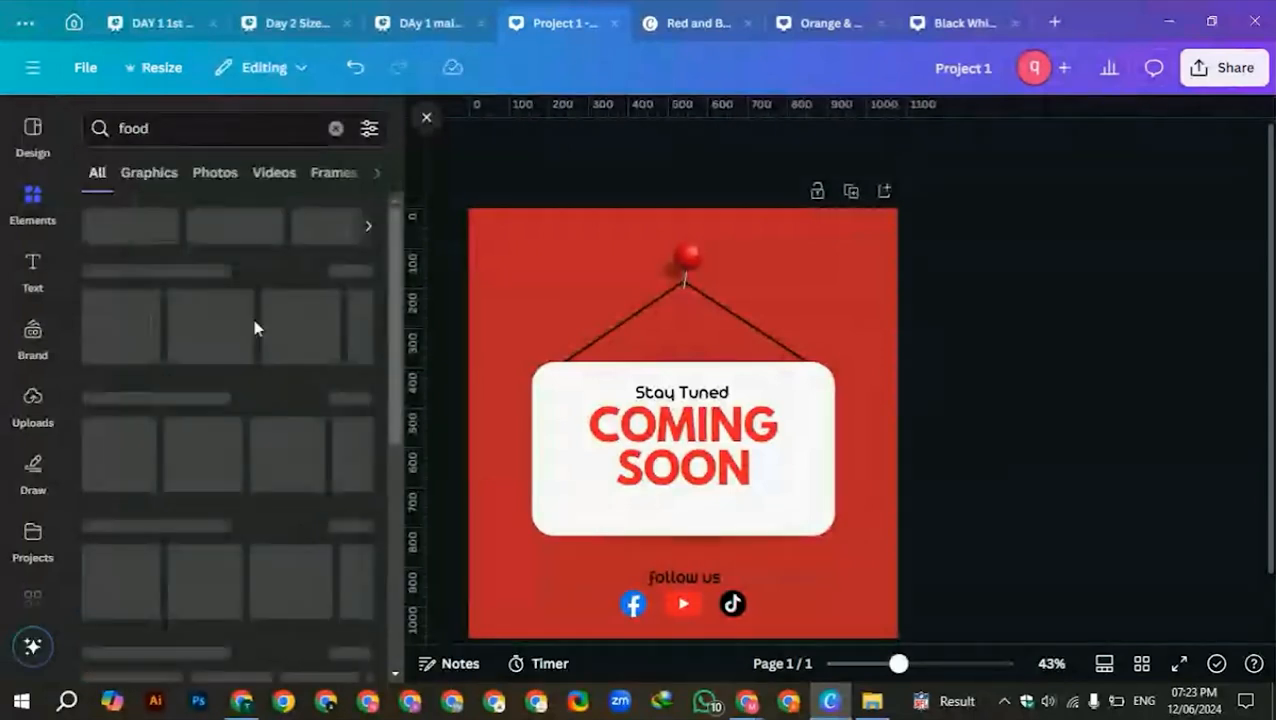
left_click(150, 173)
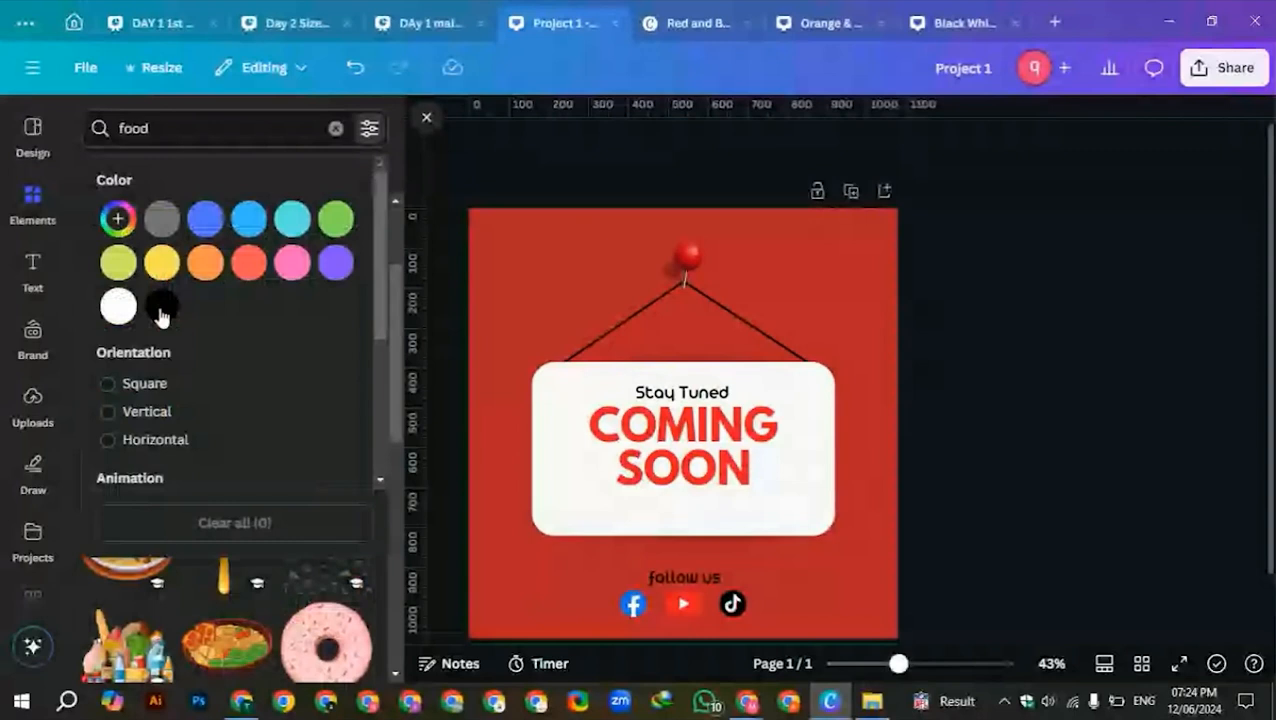
left_click(118, 219)
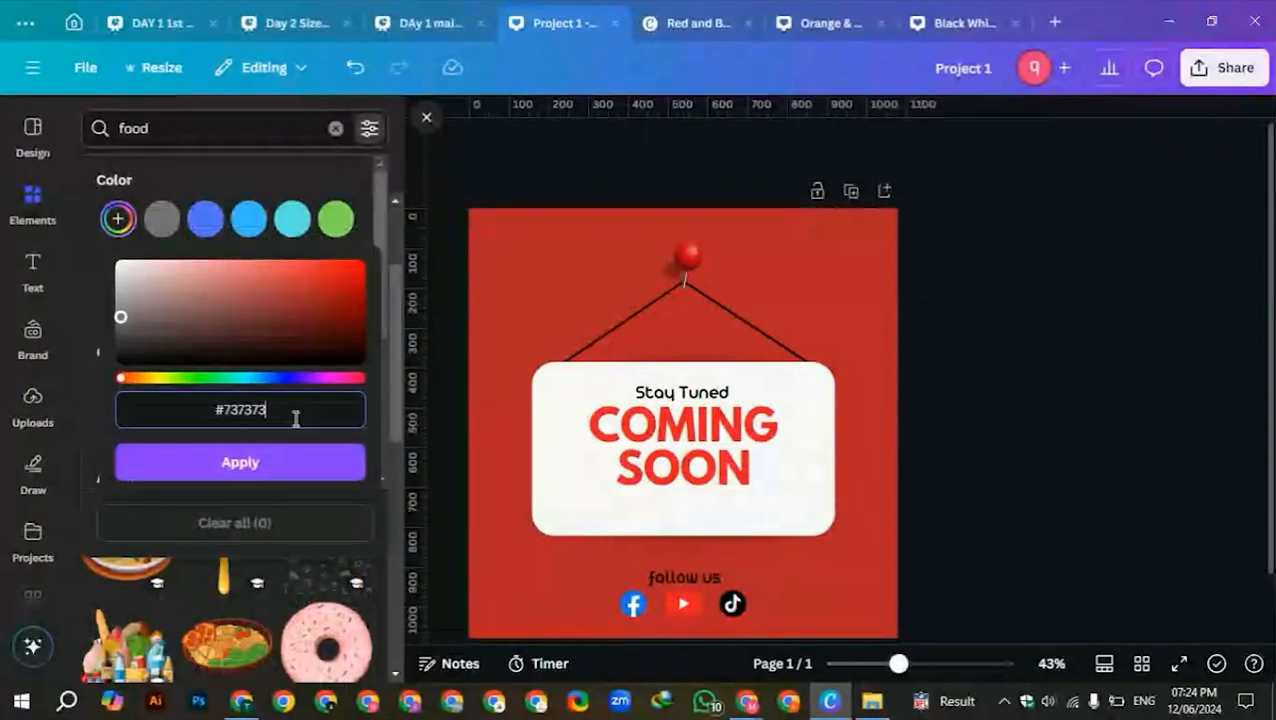
key("ctrl+a")
key("ctrl+v")
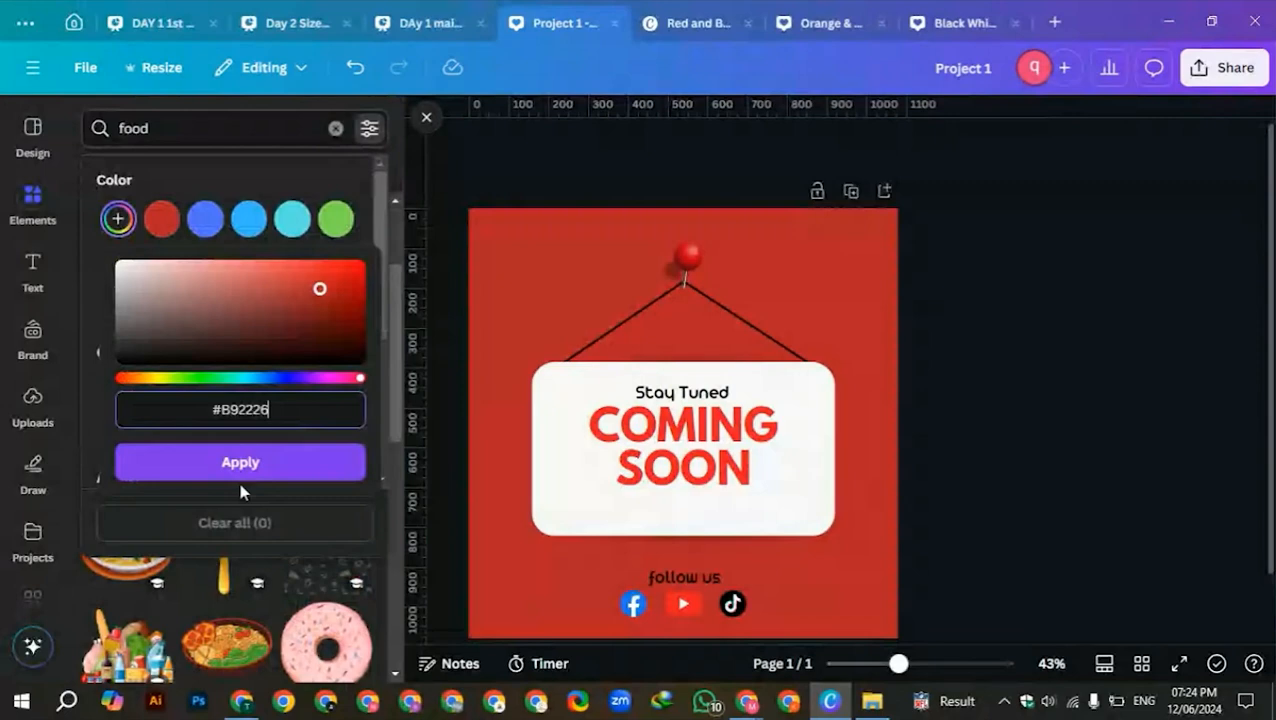
left_click(242, 474)
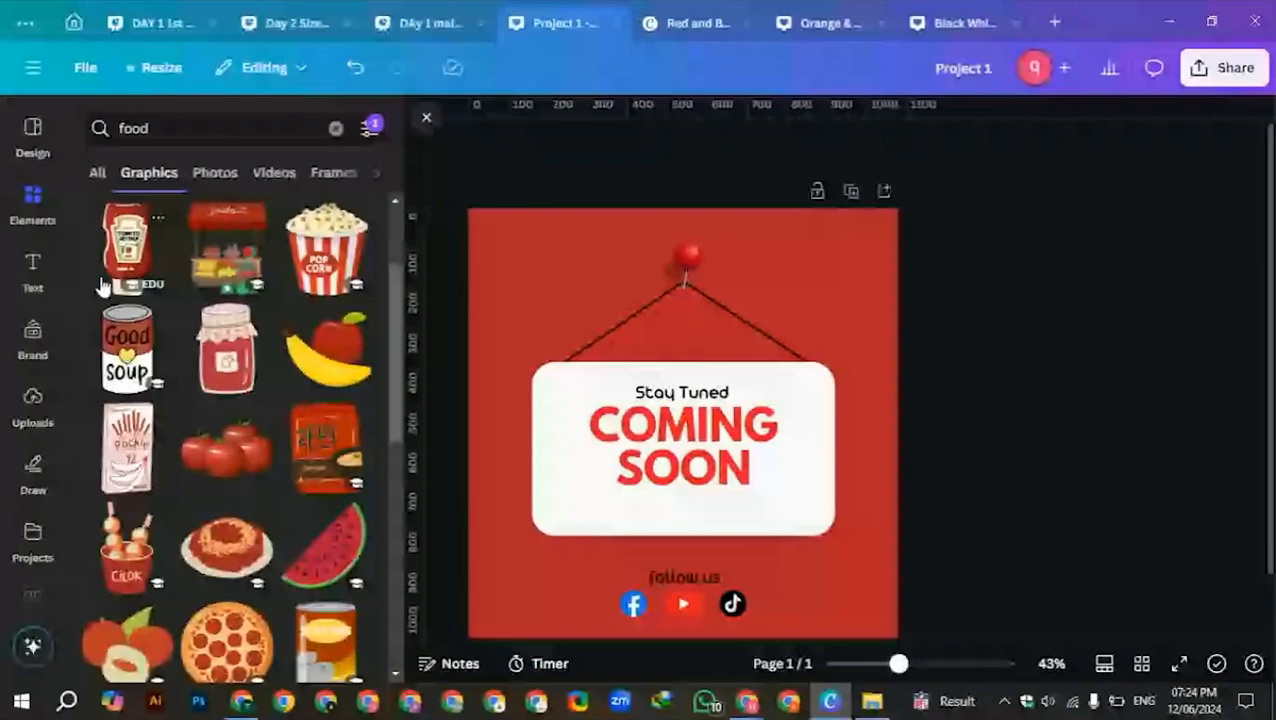
Step: Add the red heart graphic in the top-left corner and make the page background off-white
scroll(103, 287, "up", 2)
left_click(127, 300)
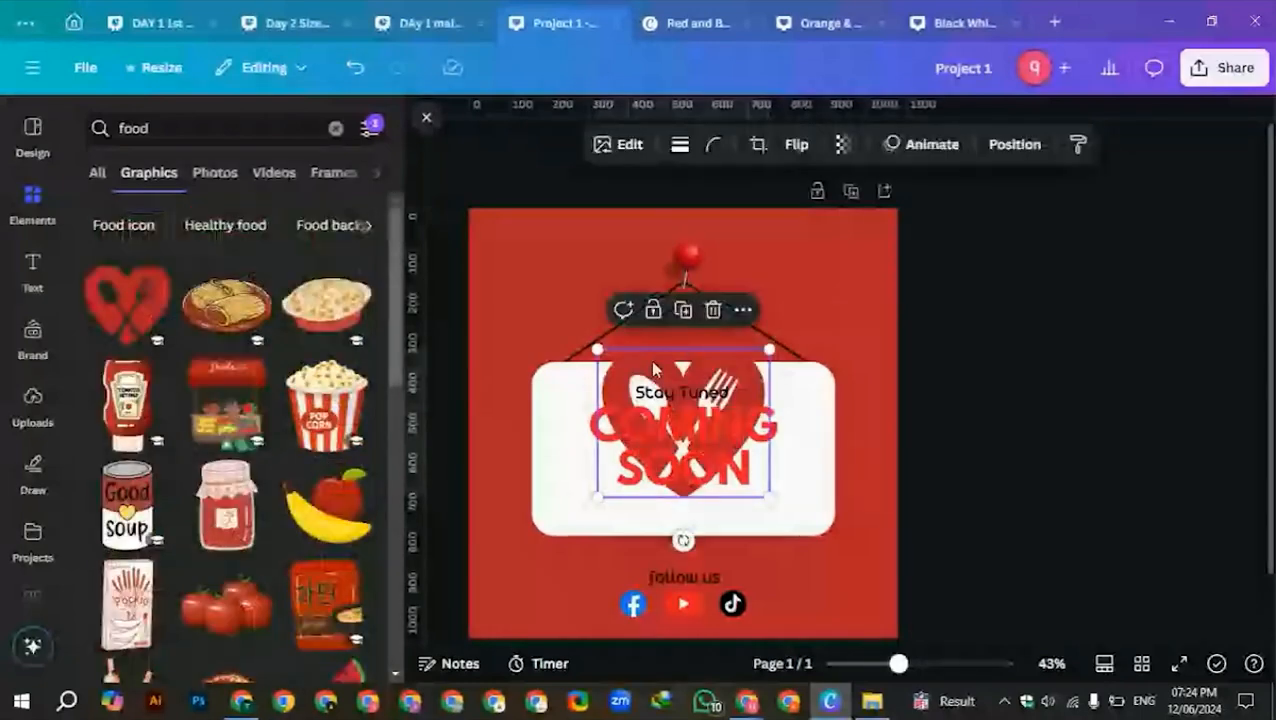
left_click_drag(655, 370, 480, 224)
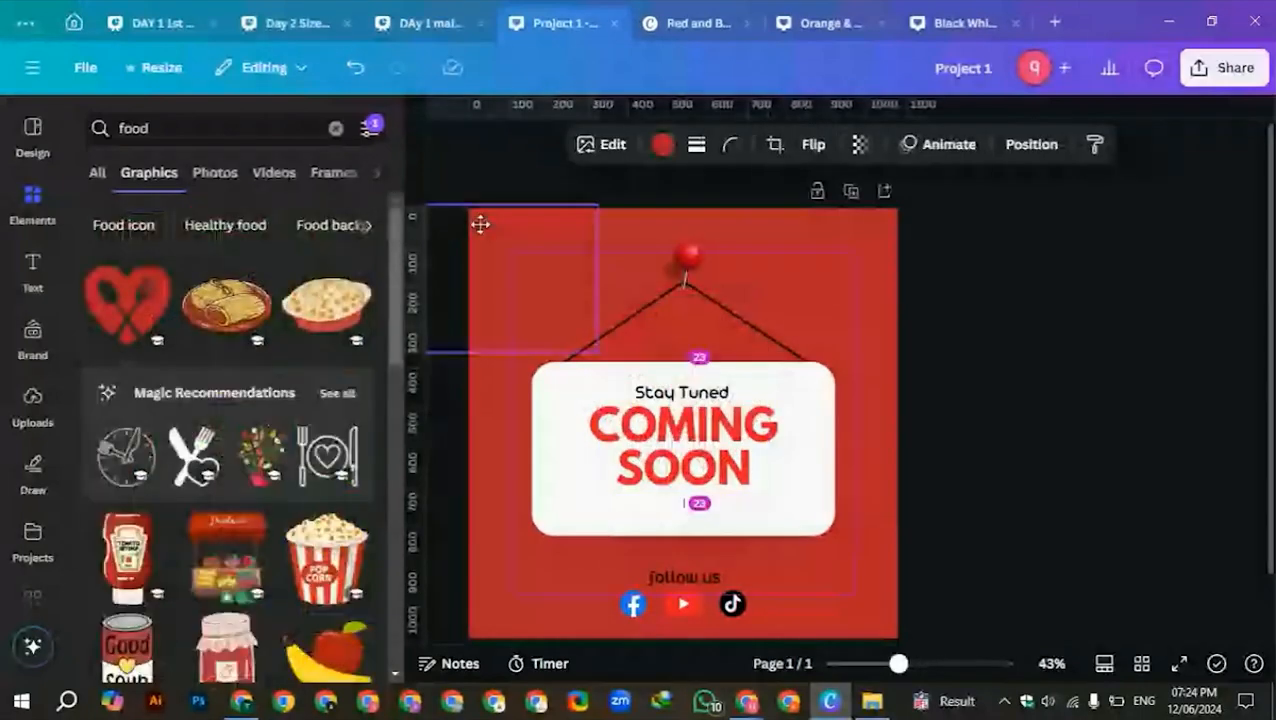
left_click(628, 232)
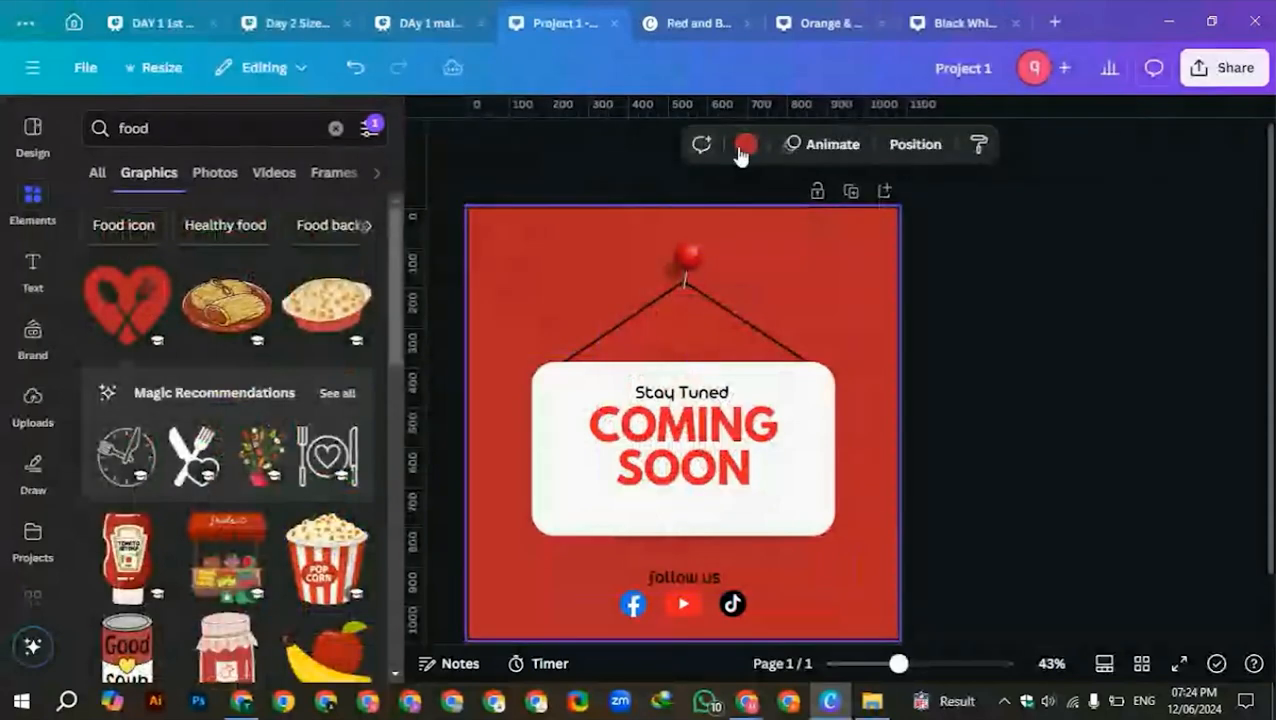
left_click(740, 155)
left_click(202, 320)
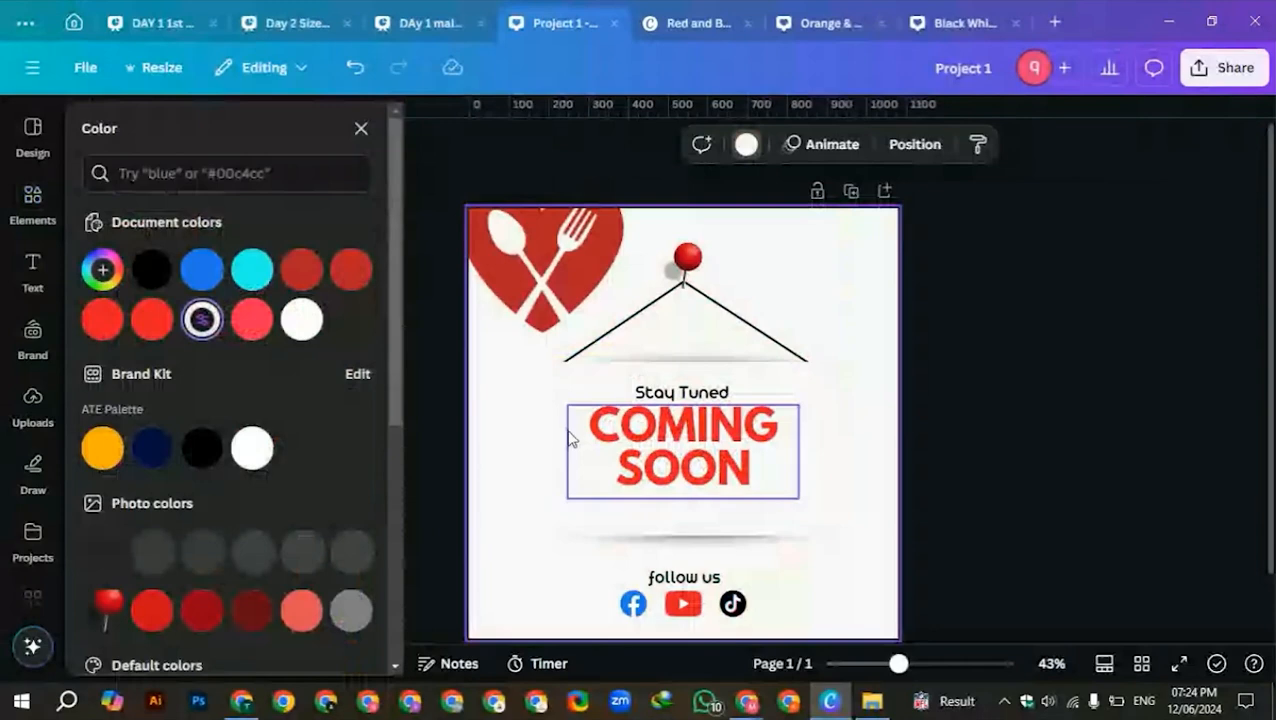
Step: Fill the hanging sign red and make its COMING SOON lettering white
left_click(570, 438)
left_click(576, 148)
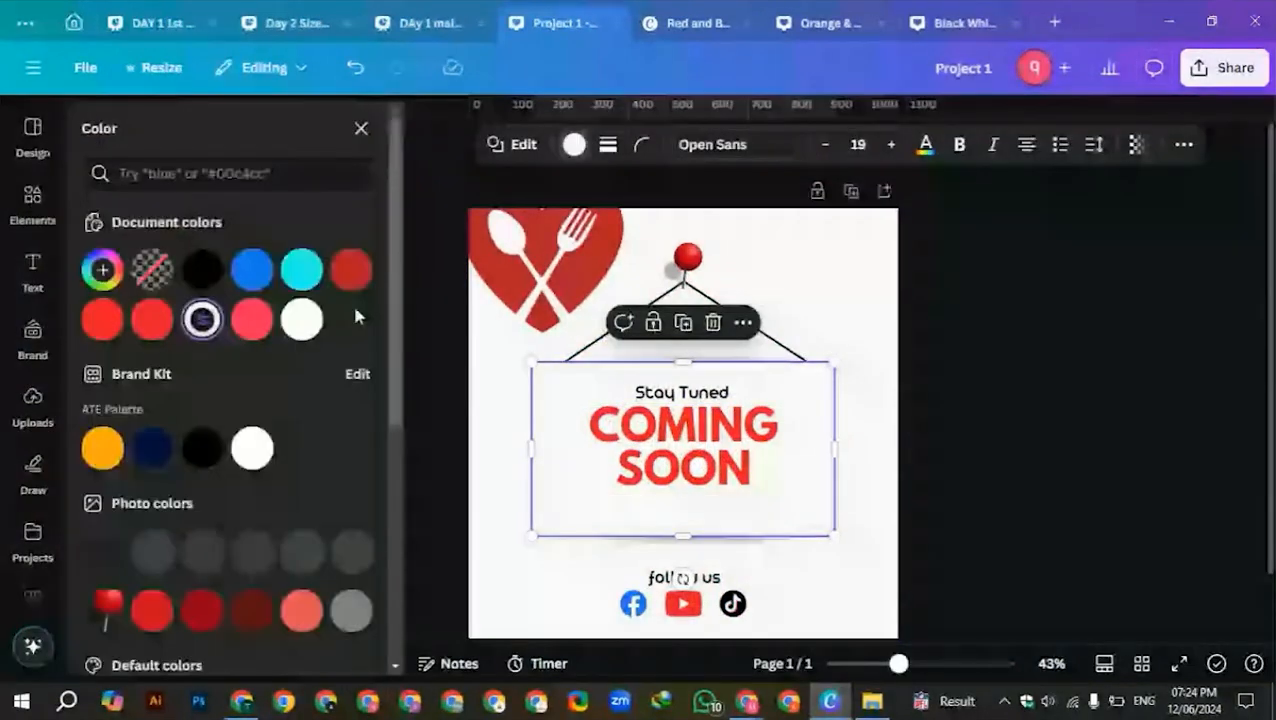
left_click(676, 437)
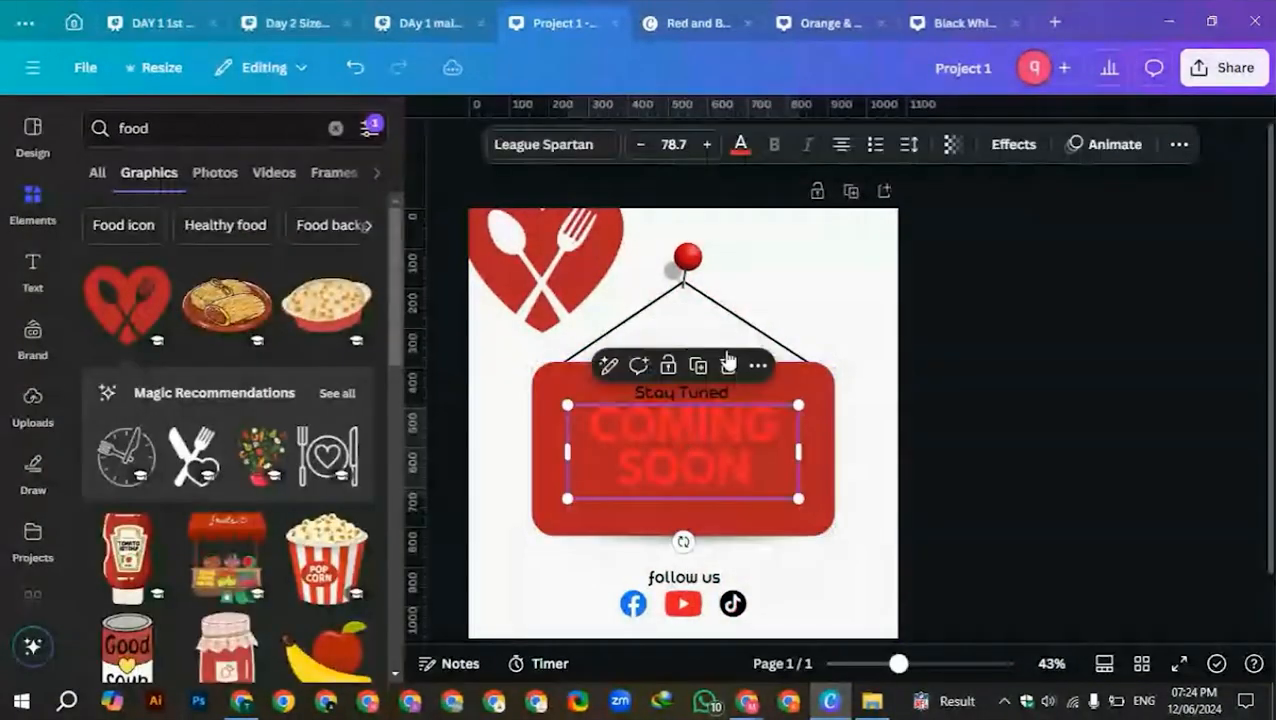
left_click(740, 146)
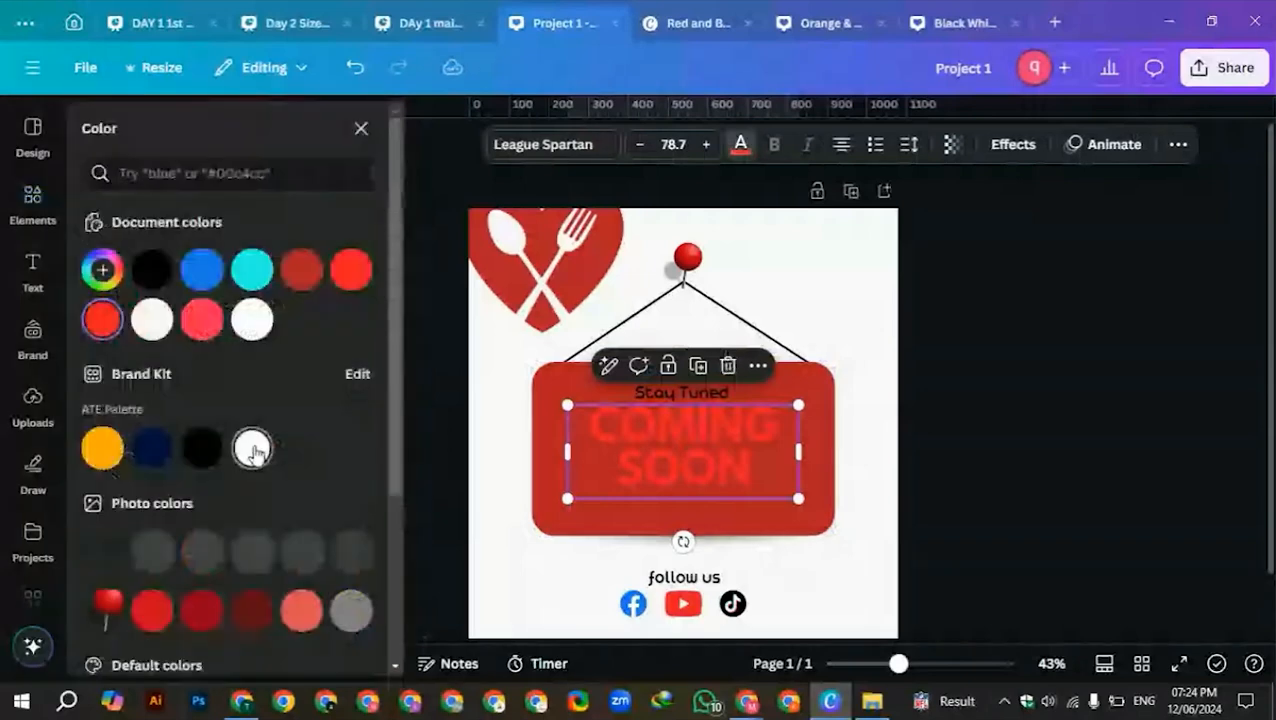
left_click(252, 449)
left_click(590, 282)
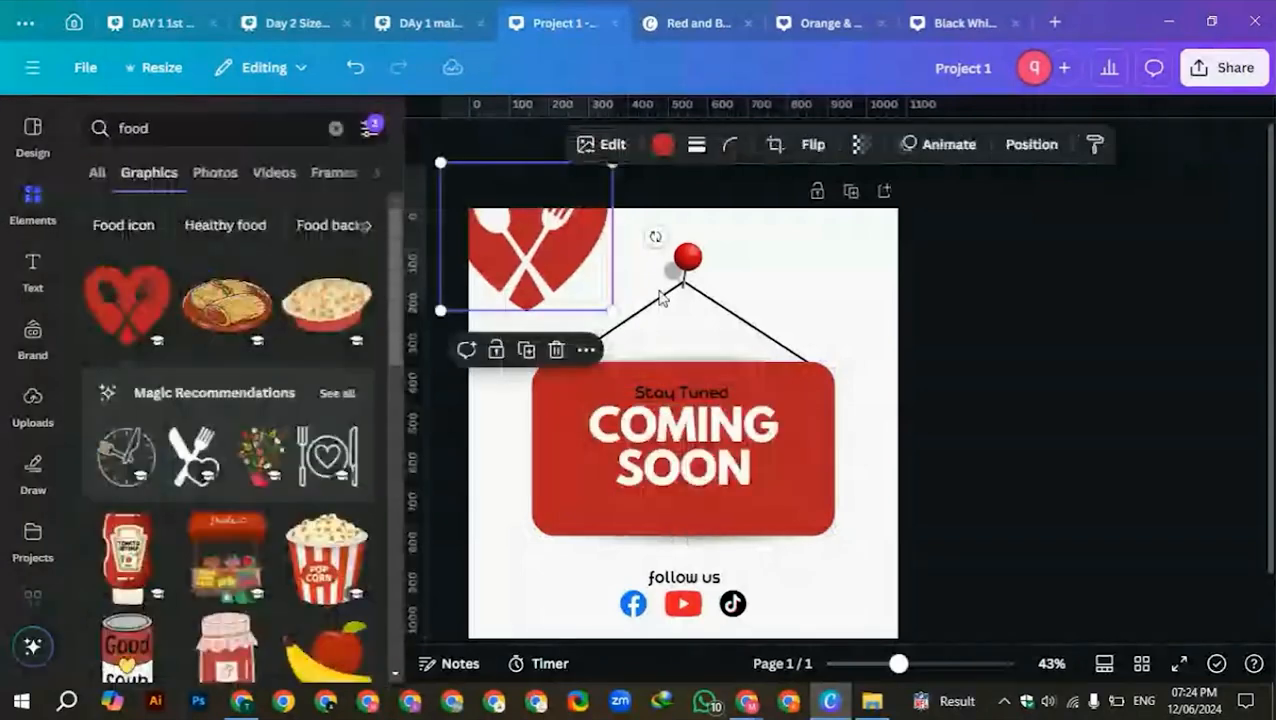
left_click(168, 174)
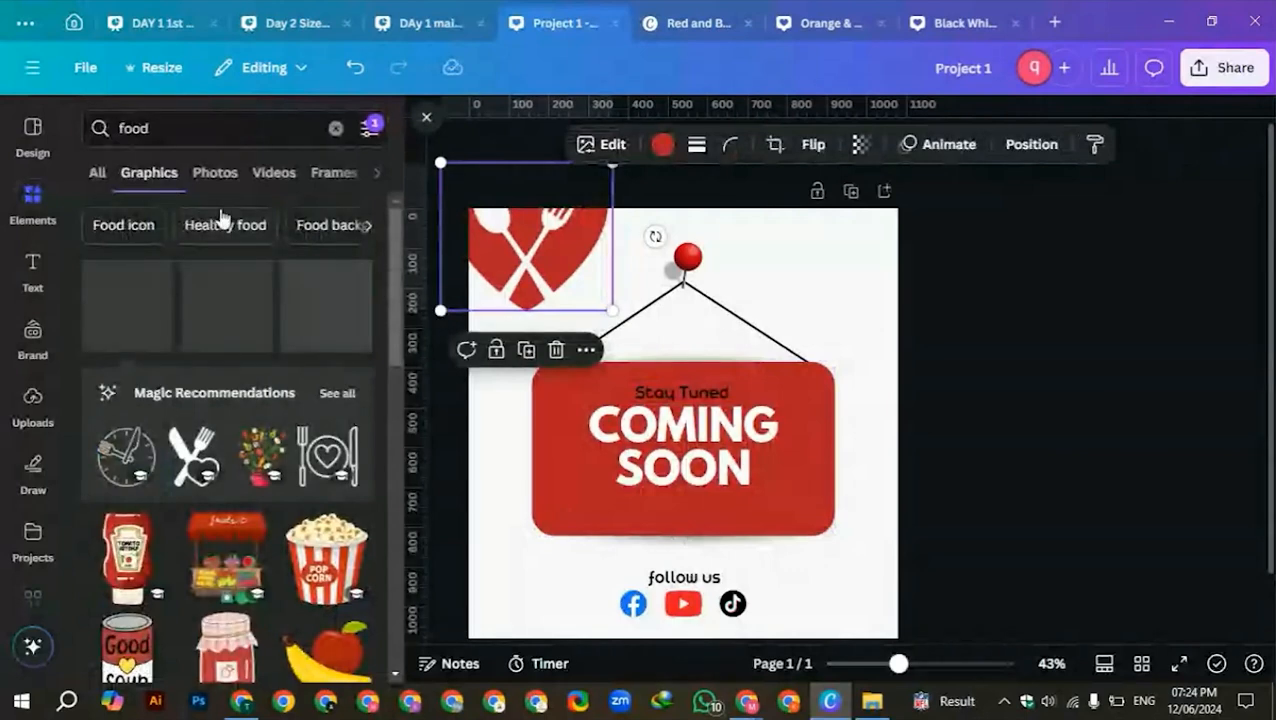
Step: Search elements for 'spoon' and place a red-and-black striped graphic at the bottom-right corner
left_click_drag(178, 130, 29, 105)
type("spoon")
key("Return")
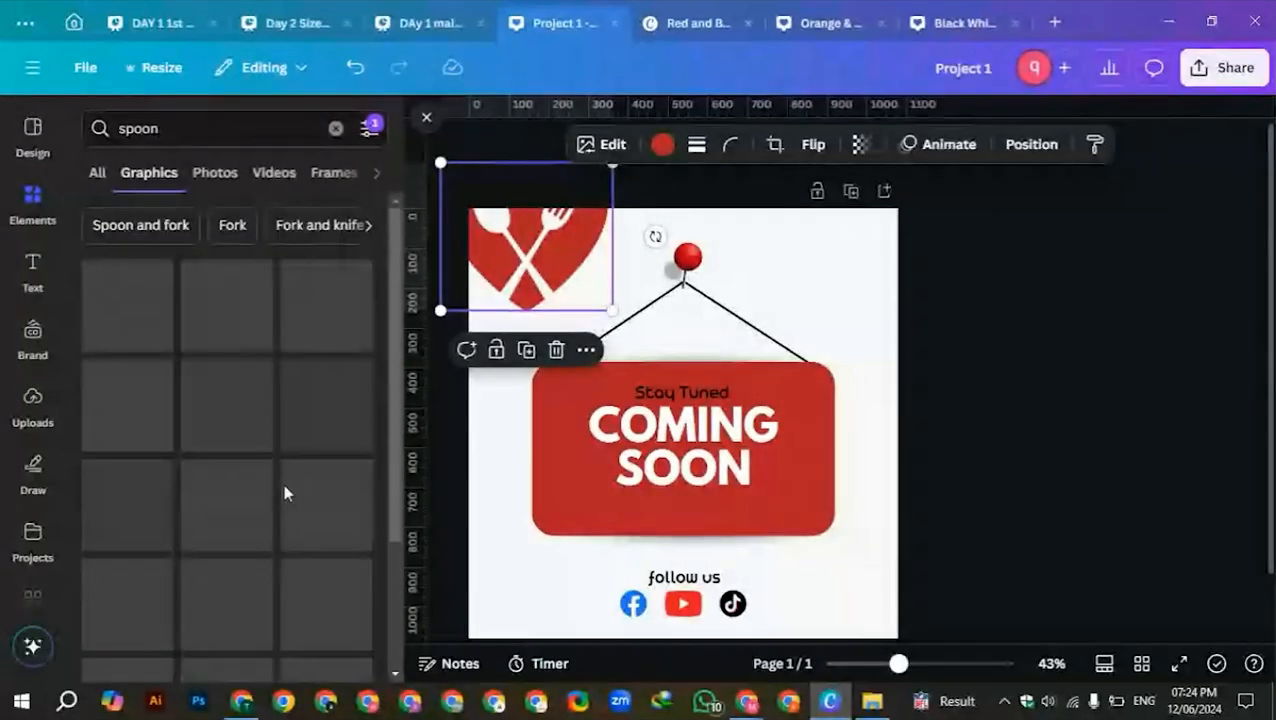
scroll(286, 493, "down", 2)
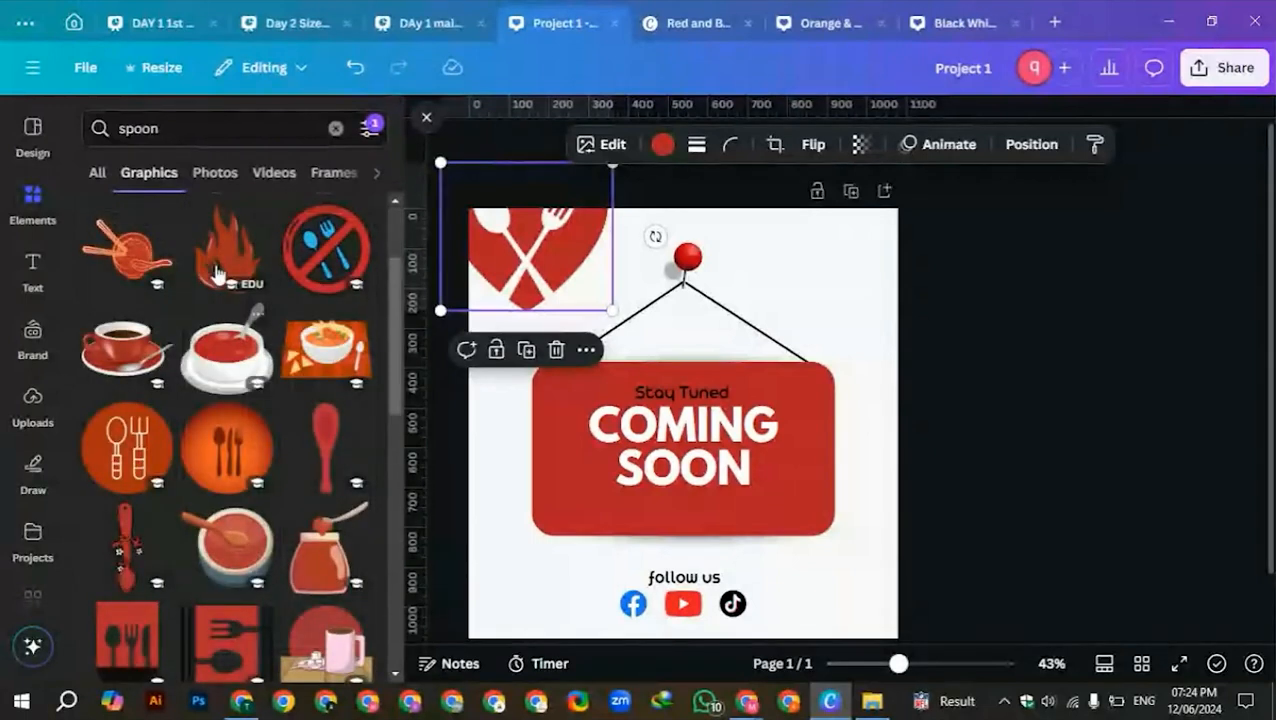
scroll(135, 492, "down", 2)
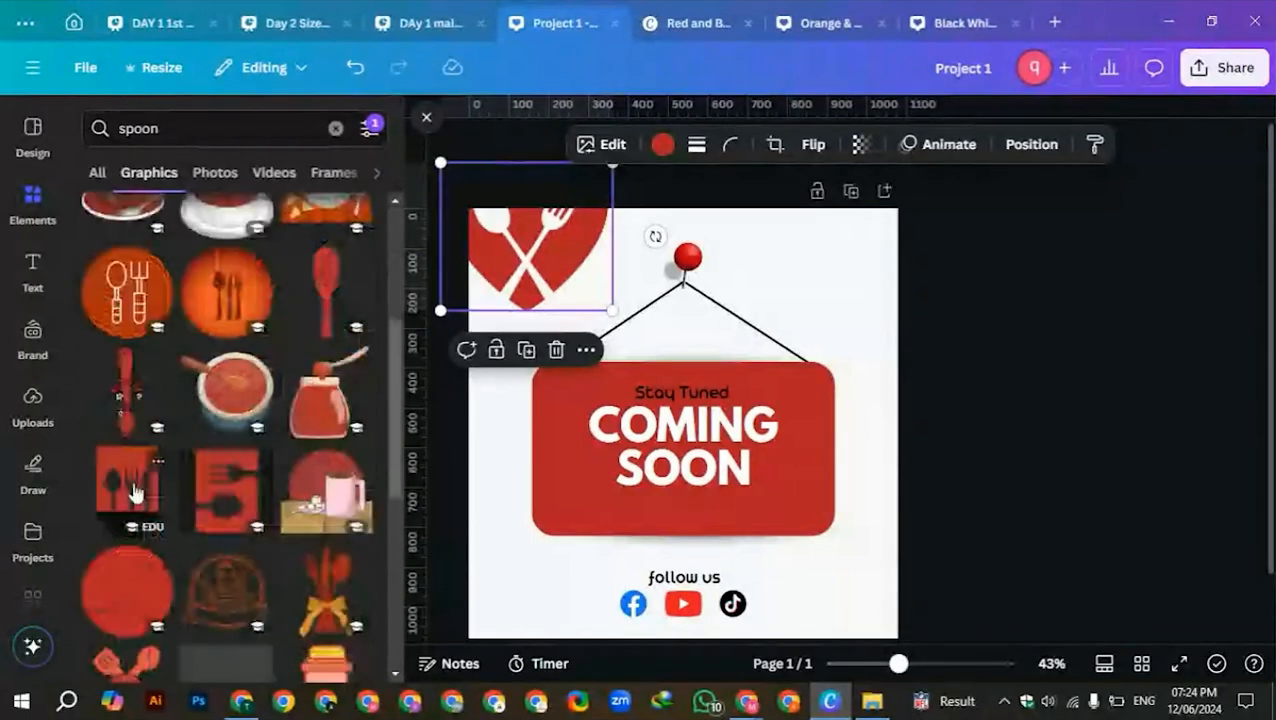
left_click_drag(135, 492, 932, 548)
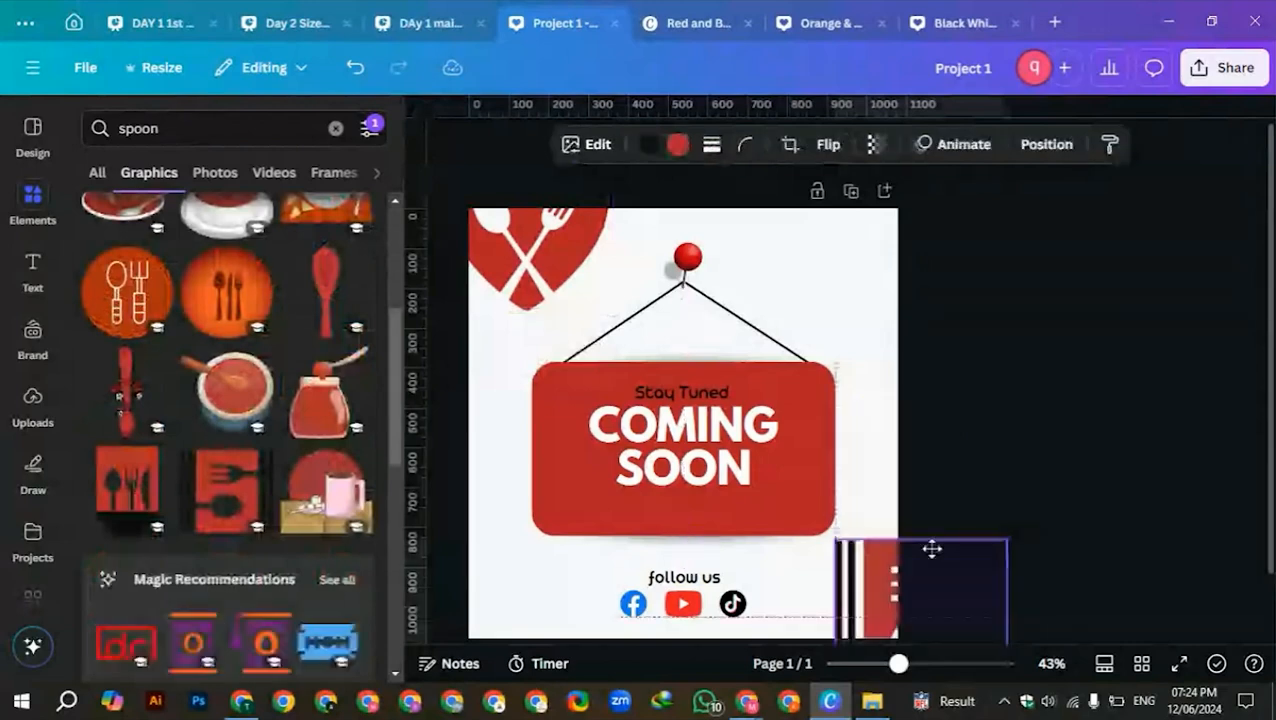
left_click(970, 490)
Step: Check the search filter options, then close the spoon element search results
scroll(120, 437, "down", 1)
scroll(118, 437, "down", 3)
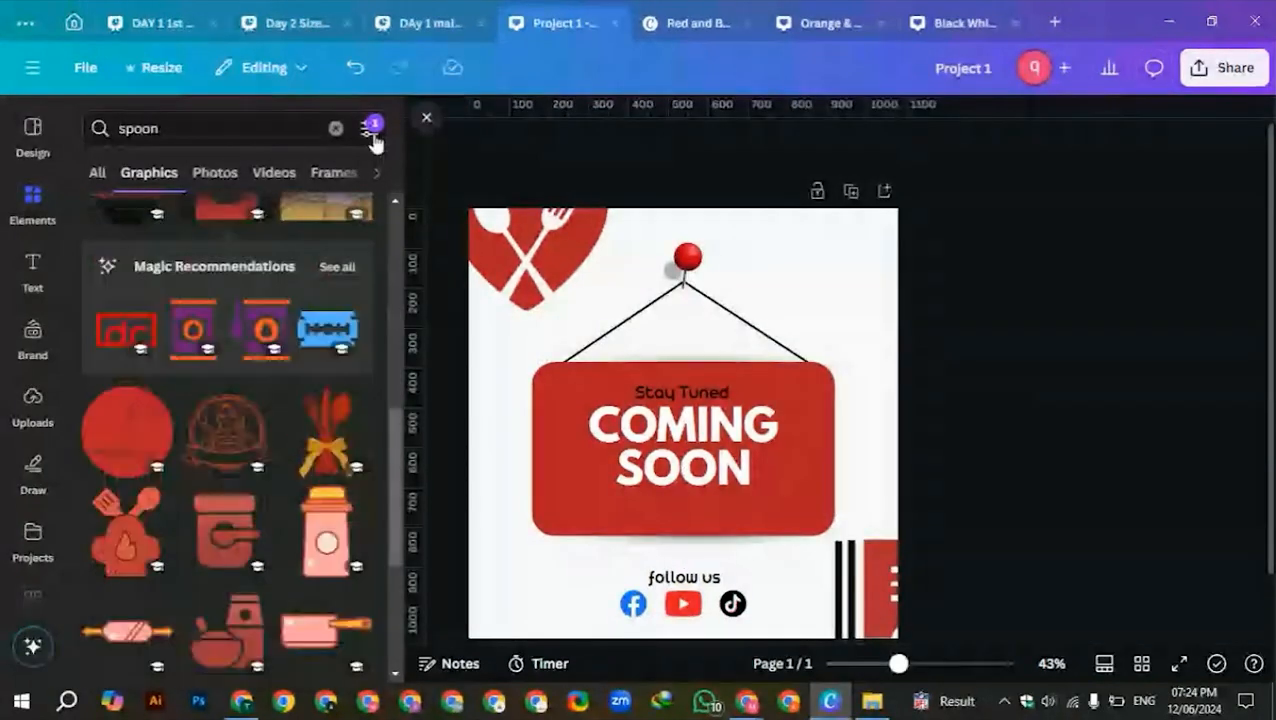
left_click(370, 130)
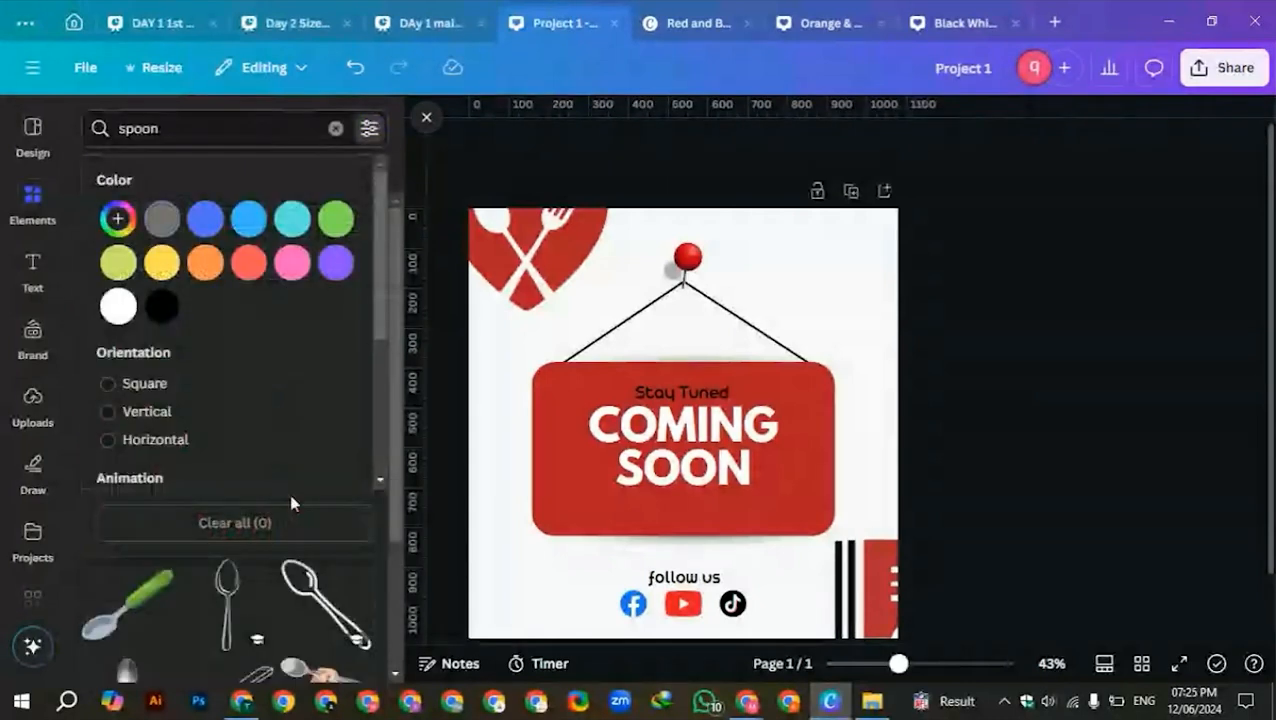
left_click(490, 378)
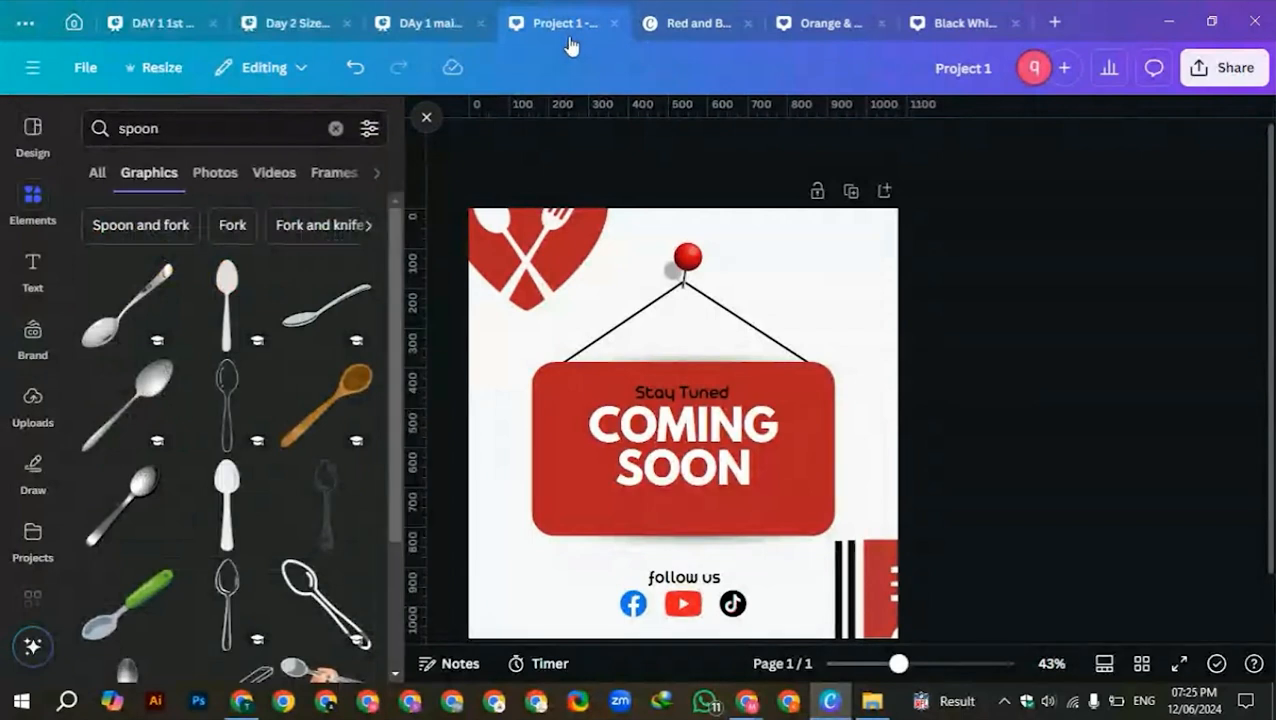
left_click(426, 117)
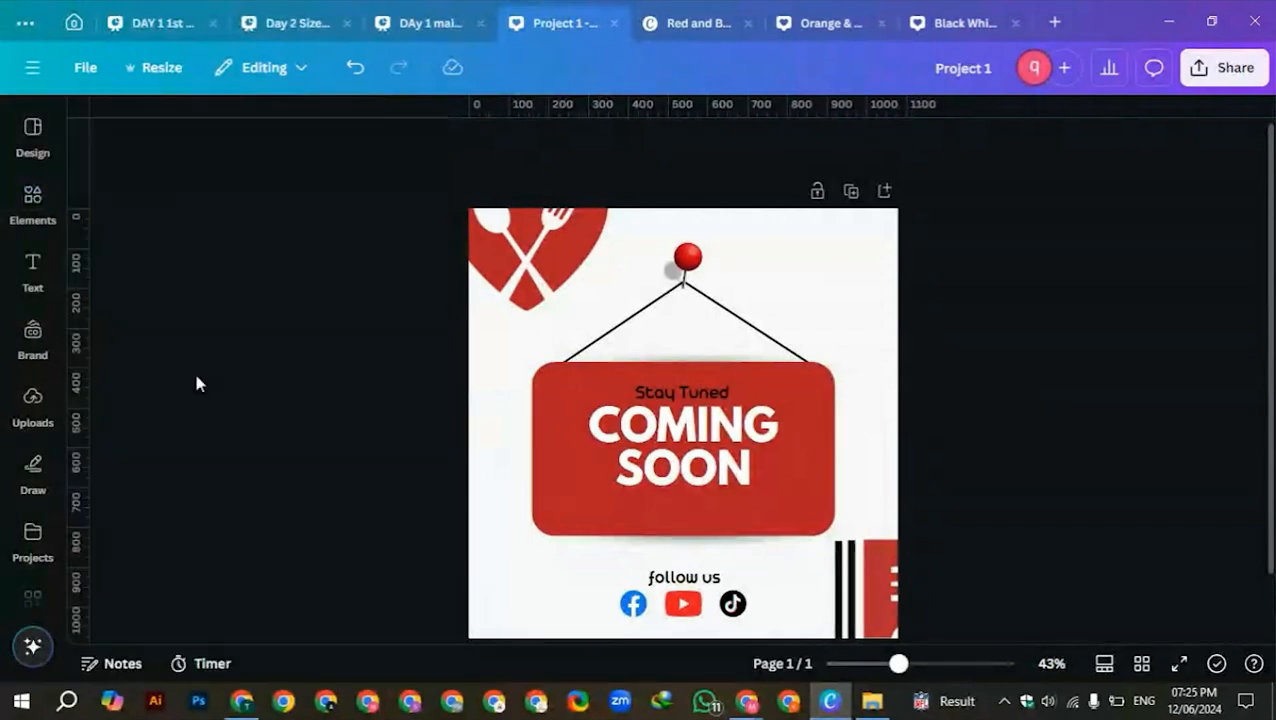
left_click(33, 200)
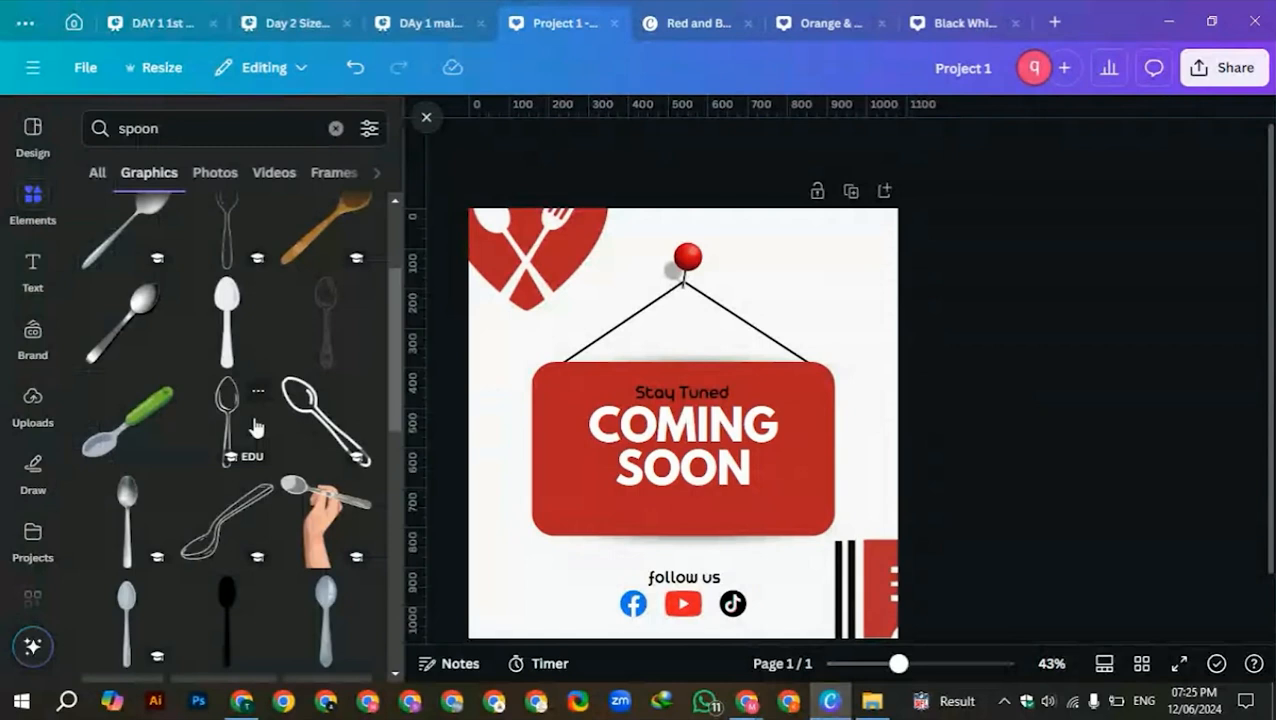
left_click(426, 117)
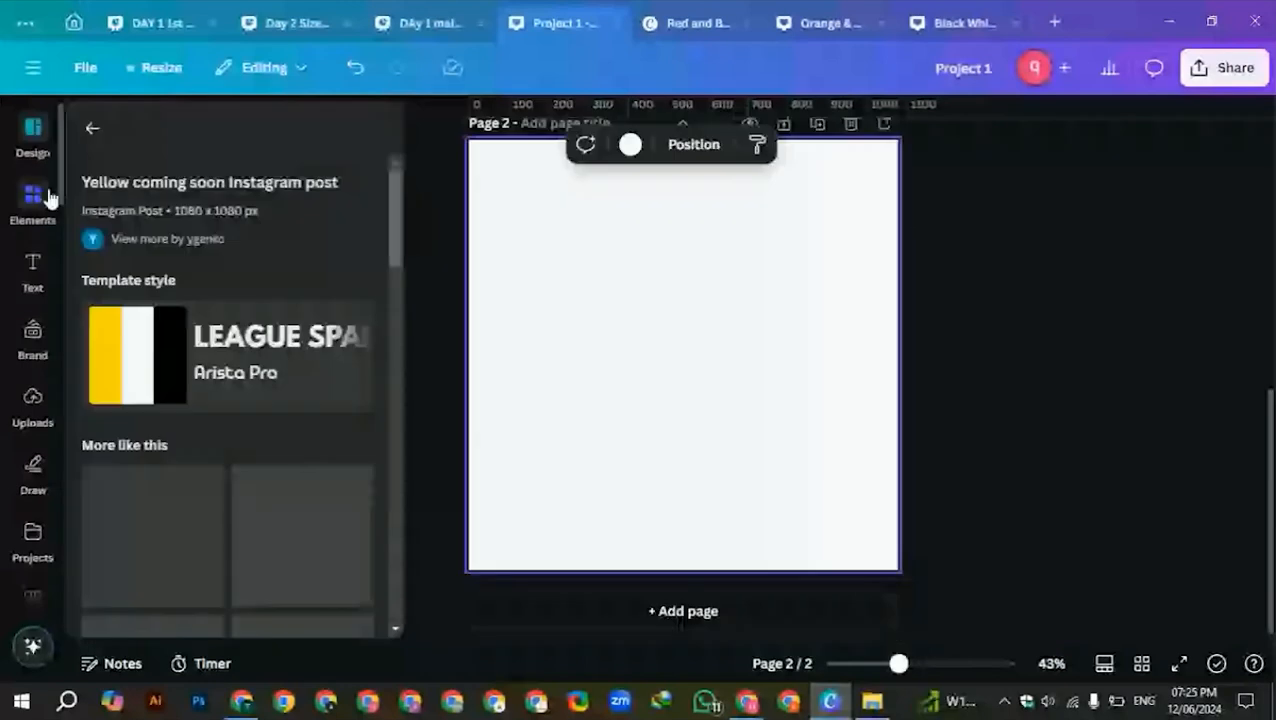
Step: Search photos for 'man' and put the sunset silhouette on page 2 at full width (1,080 × 690)
left_click(33, 195)
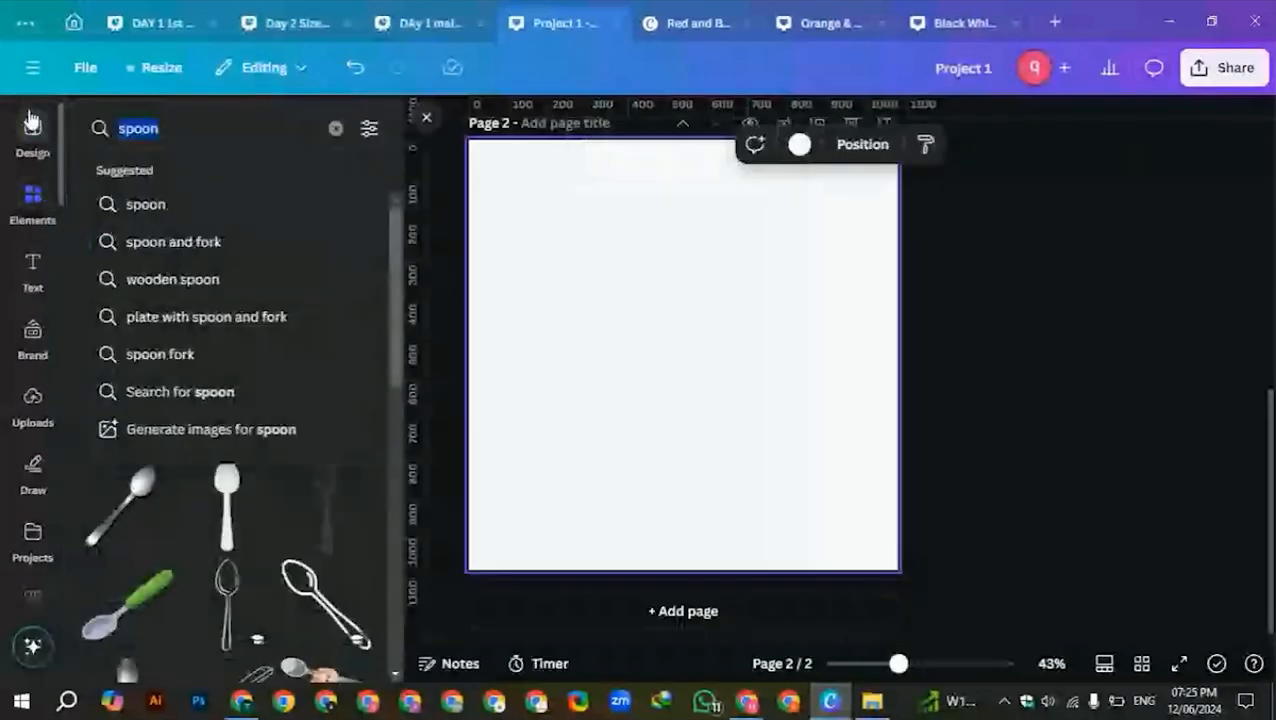
type("man")
key("Return")
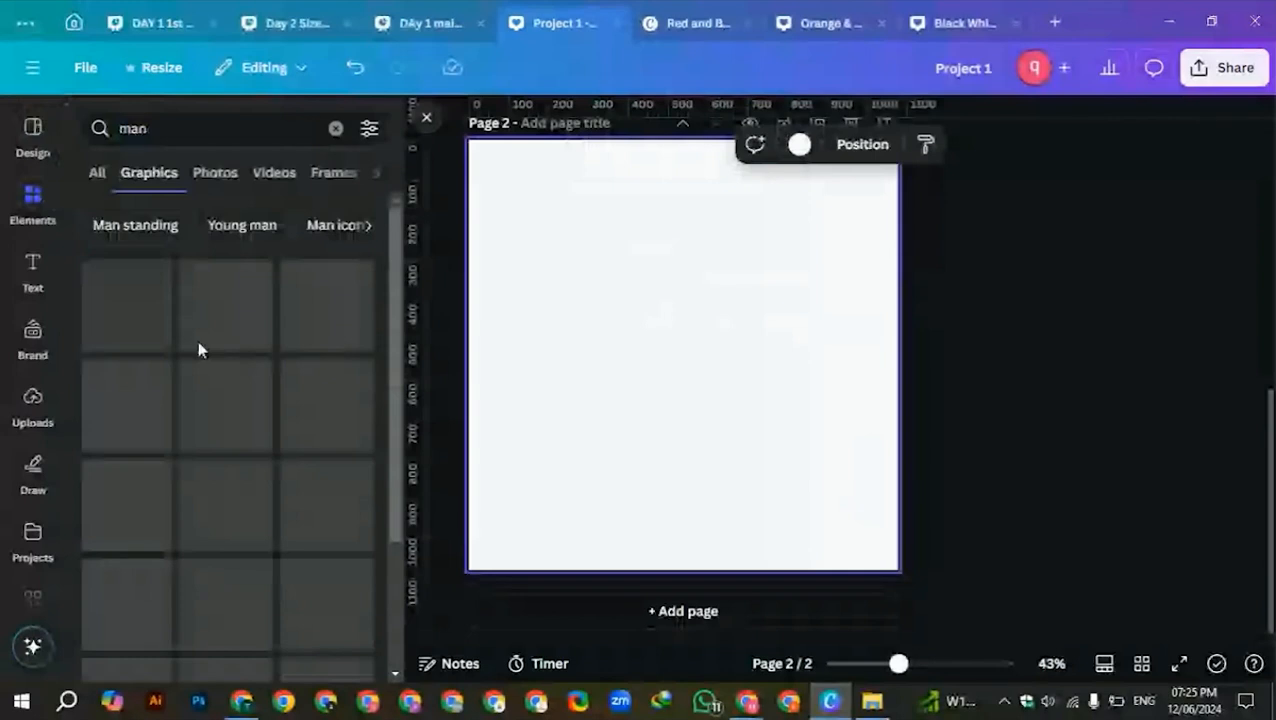
left_click(215, 173)
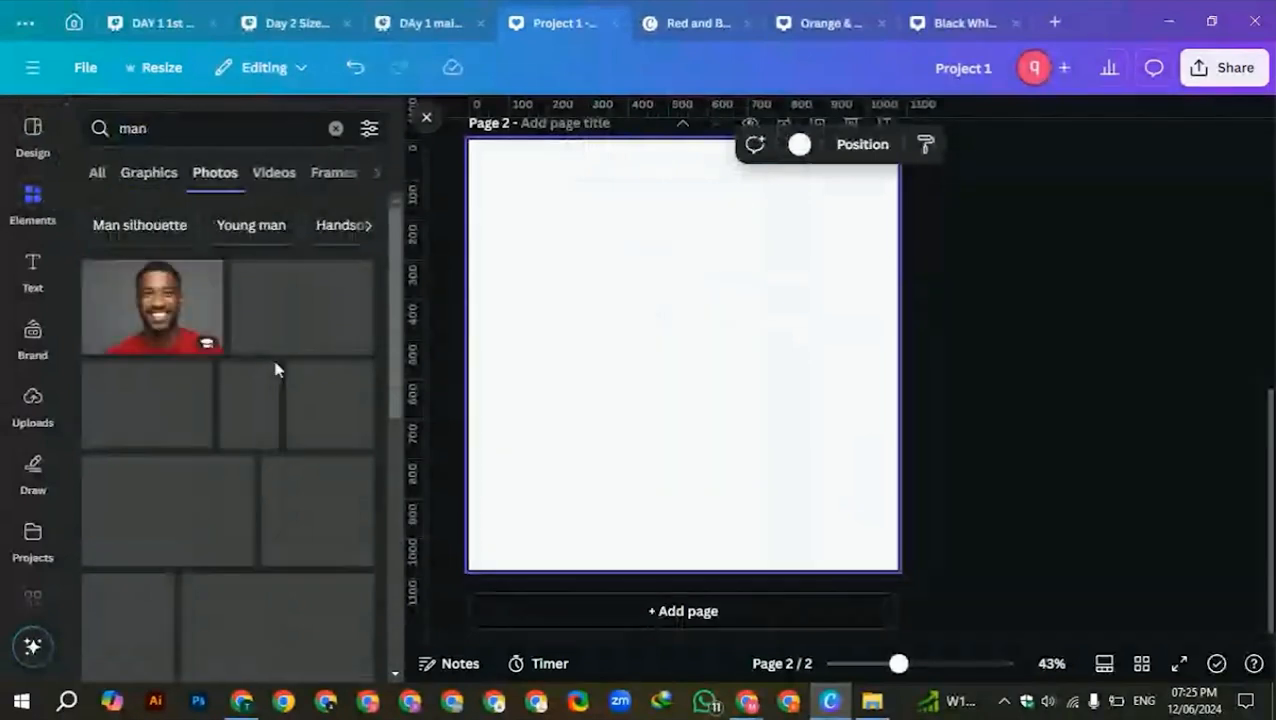
scroll(270, 420, "down", 2)
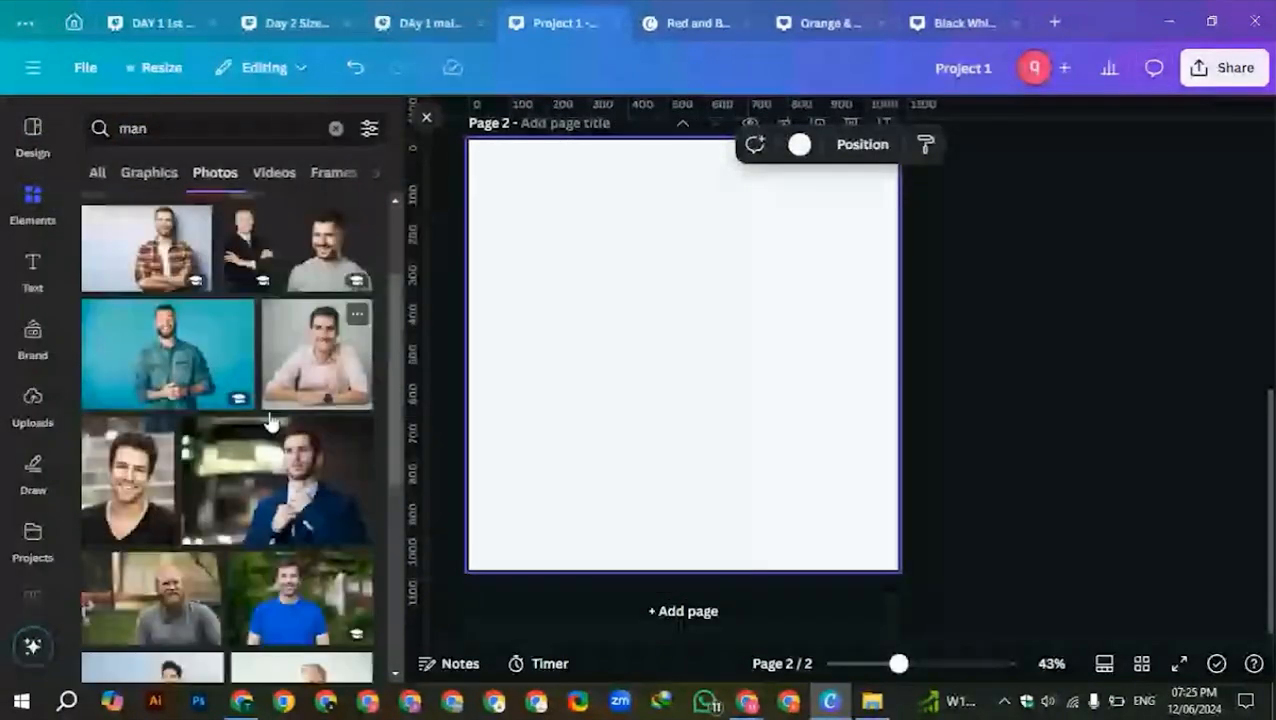
scroll(270, 423, "down", 4)
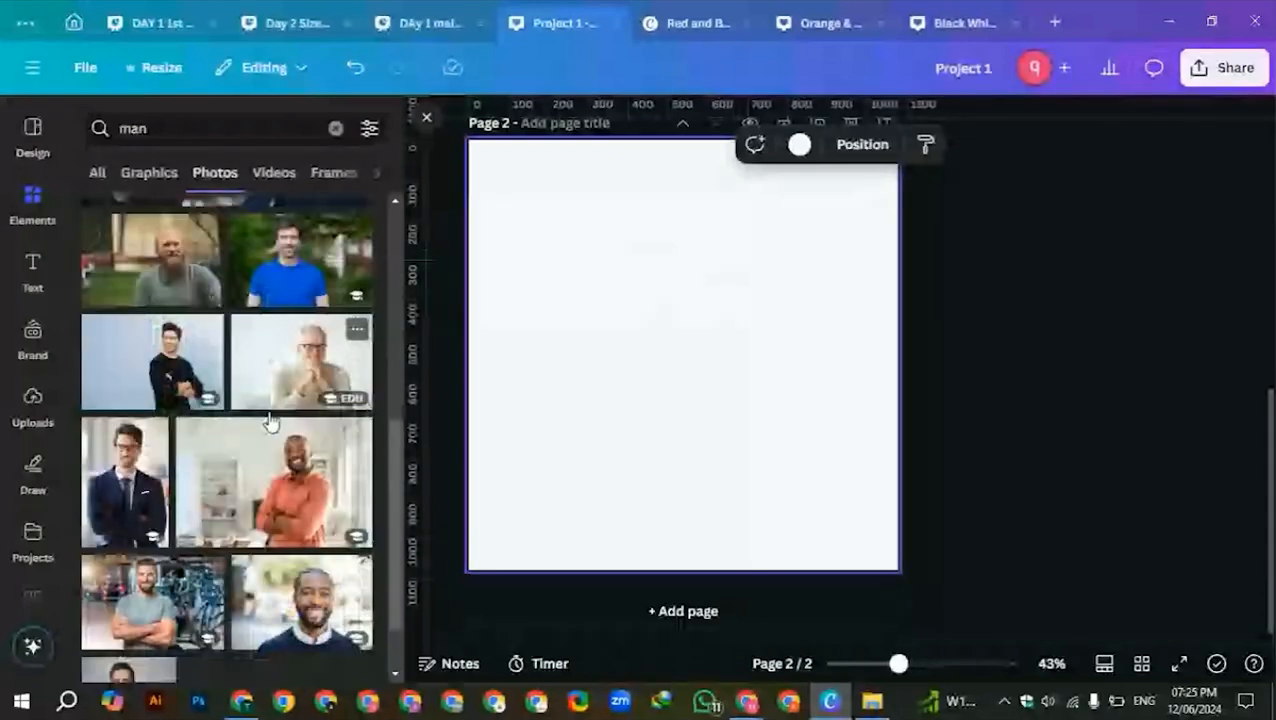
scroll(270, 423, "down", 3)
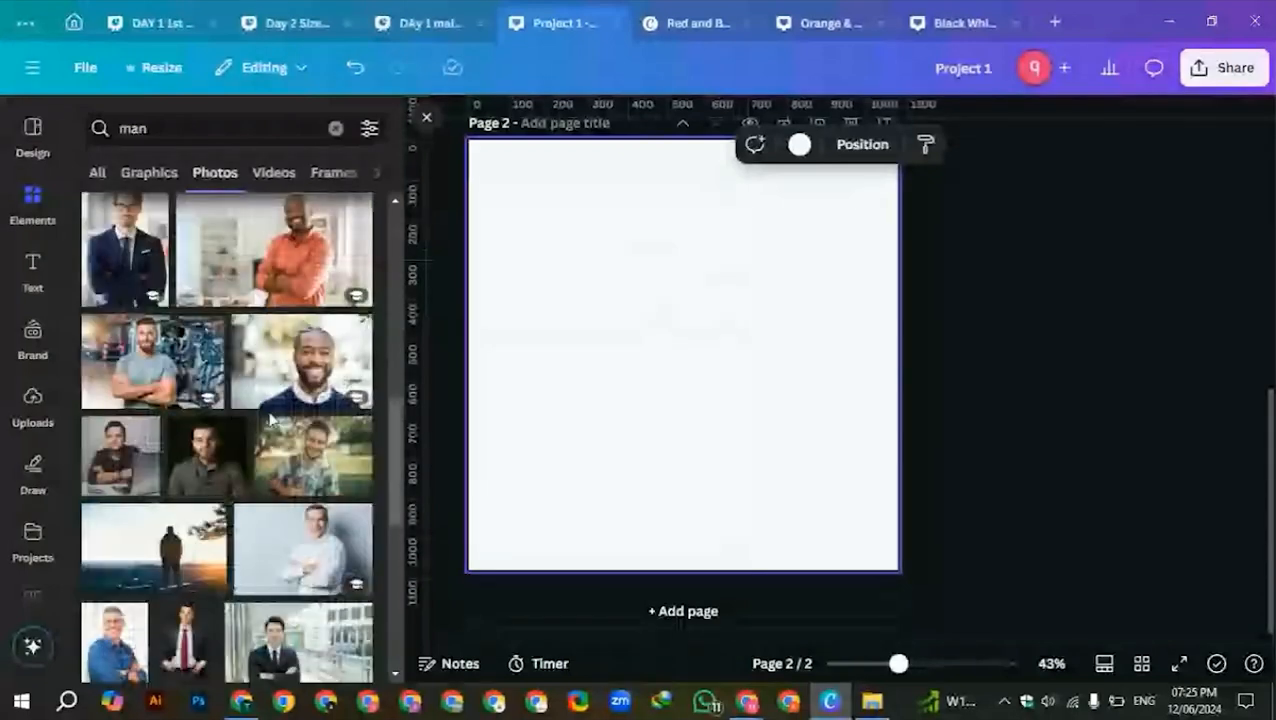
scroll(270, 420, "down", 2)
left_click(170, 393)
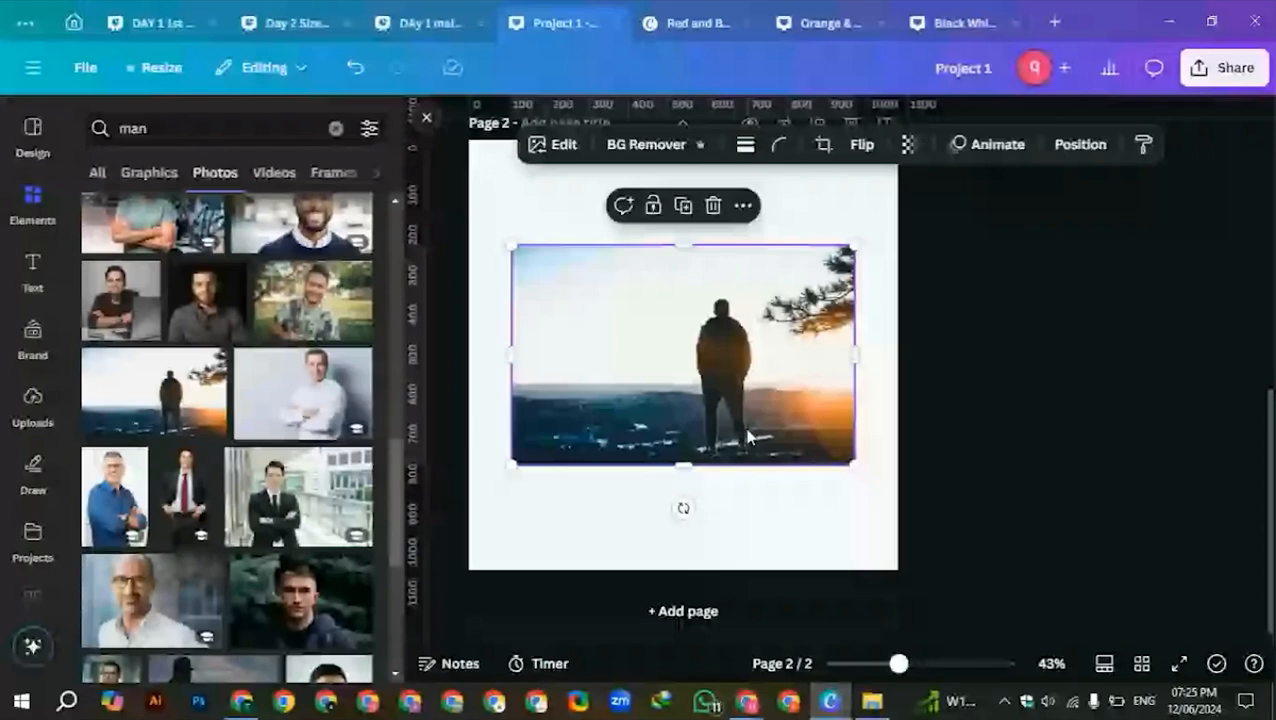
left_click_drag(853, 463, 896, 494)
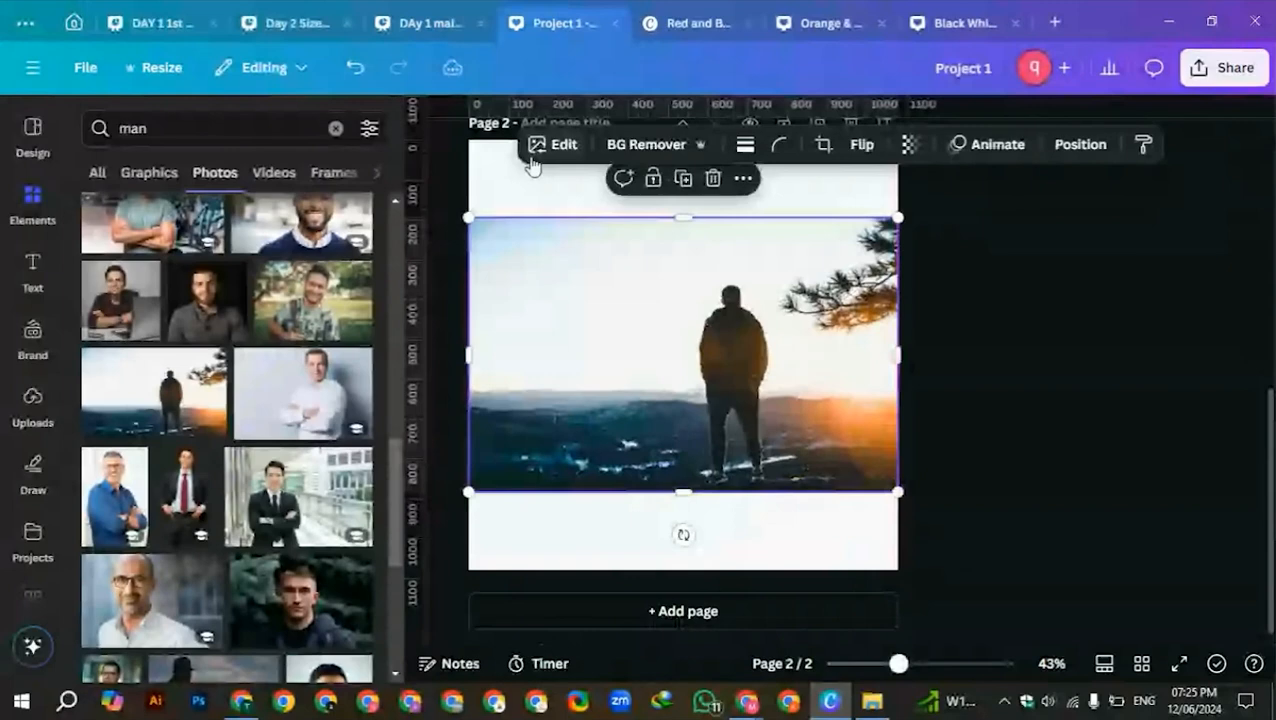
left_click(535, 158)
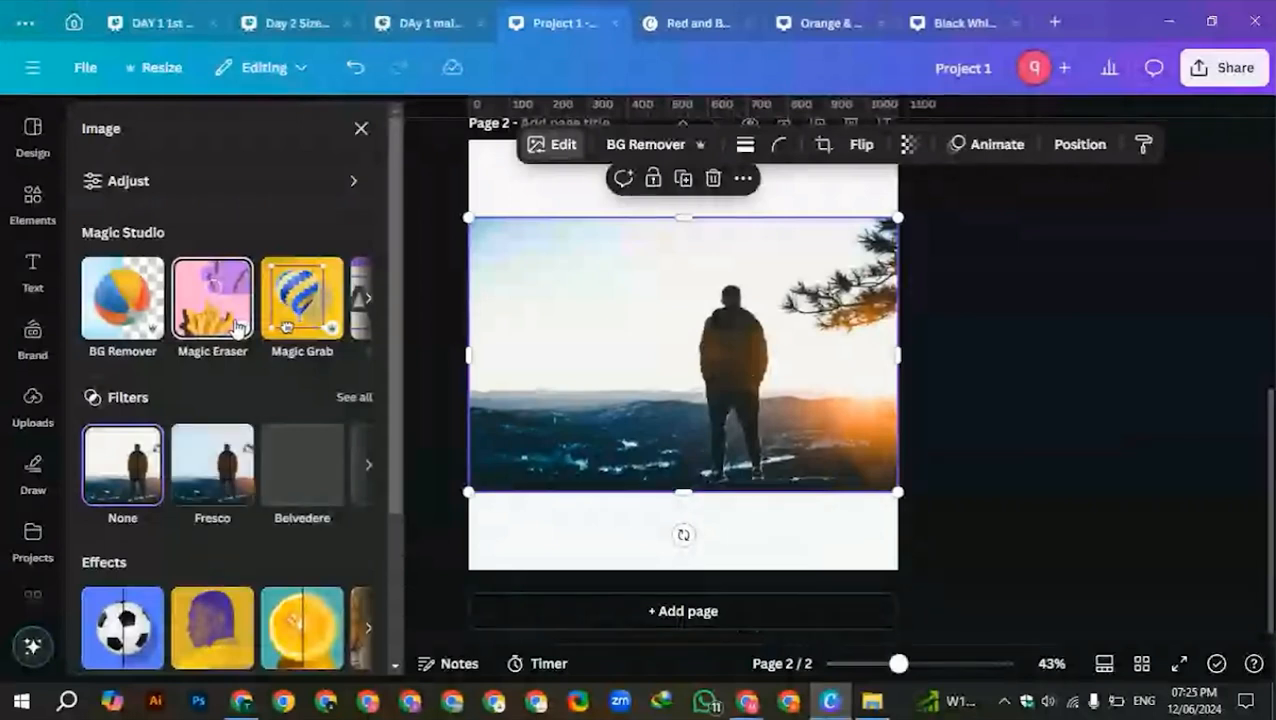
Step: Use Magic Grab to lift the pine branch out of the photo's top-right
left_click(237, 327)
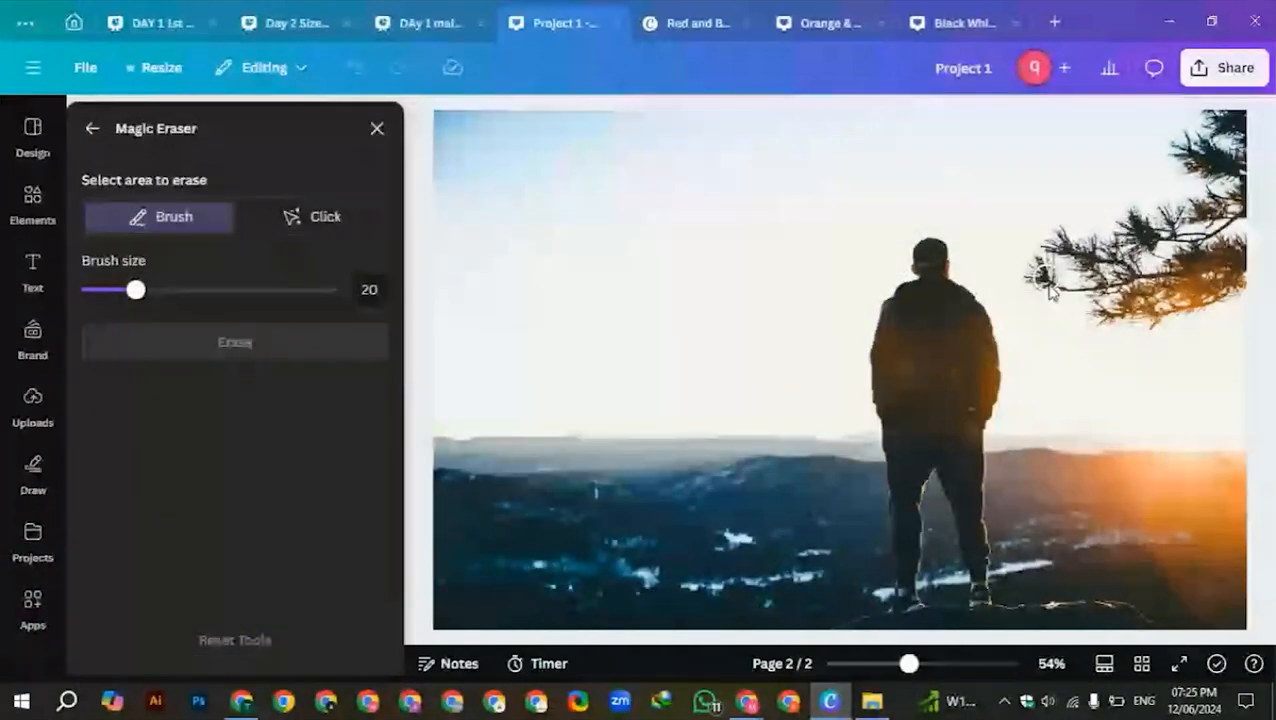
left_click(91, 129)
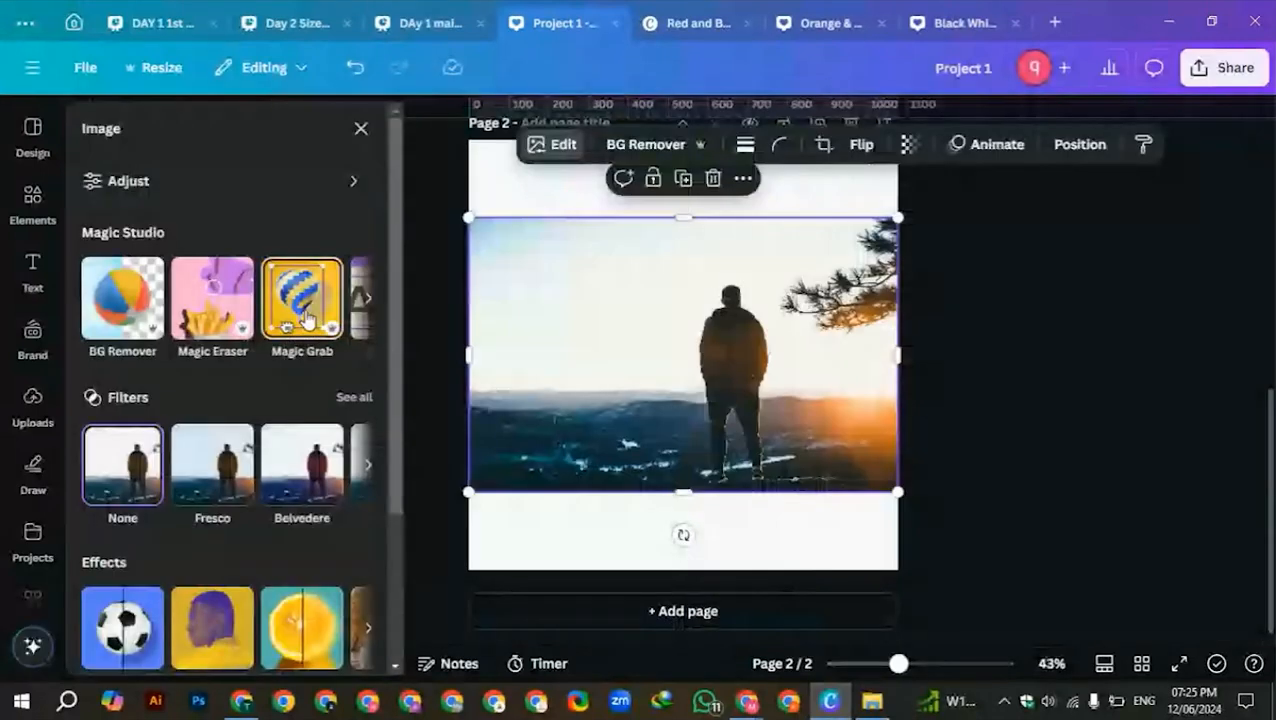
left_click(303, 300)
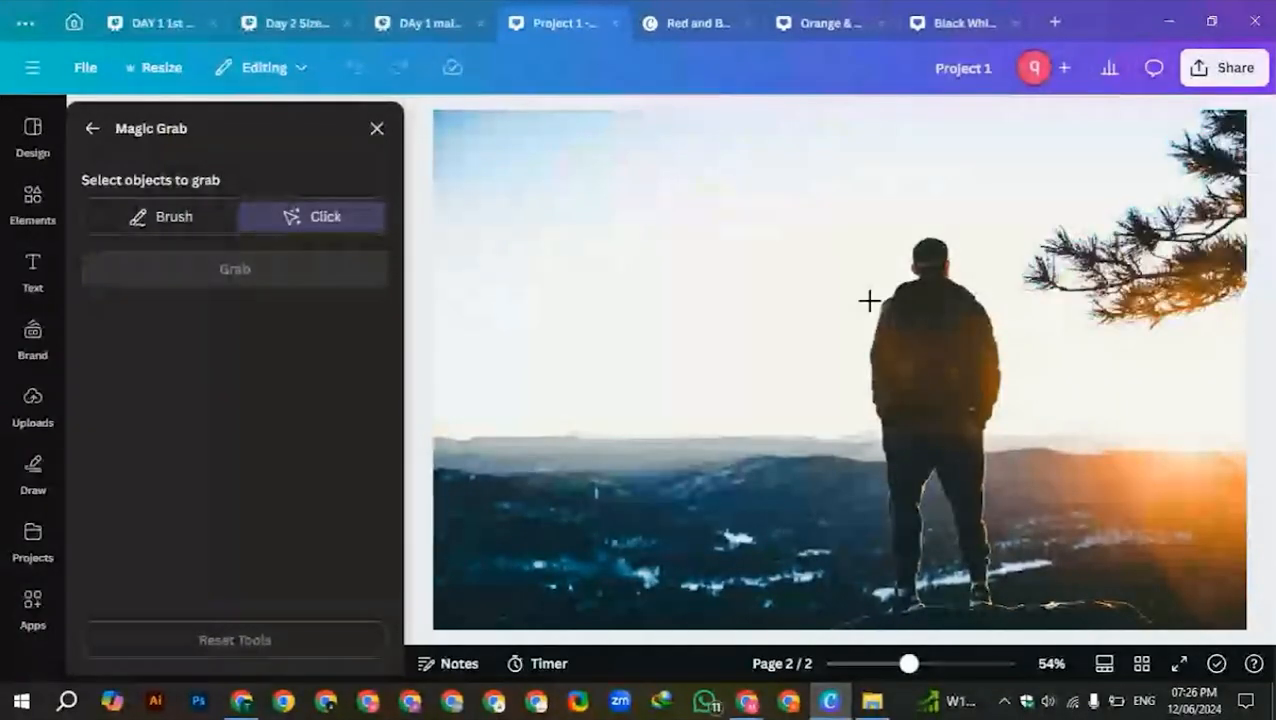
left_click(1174, 285)
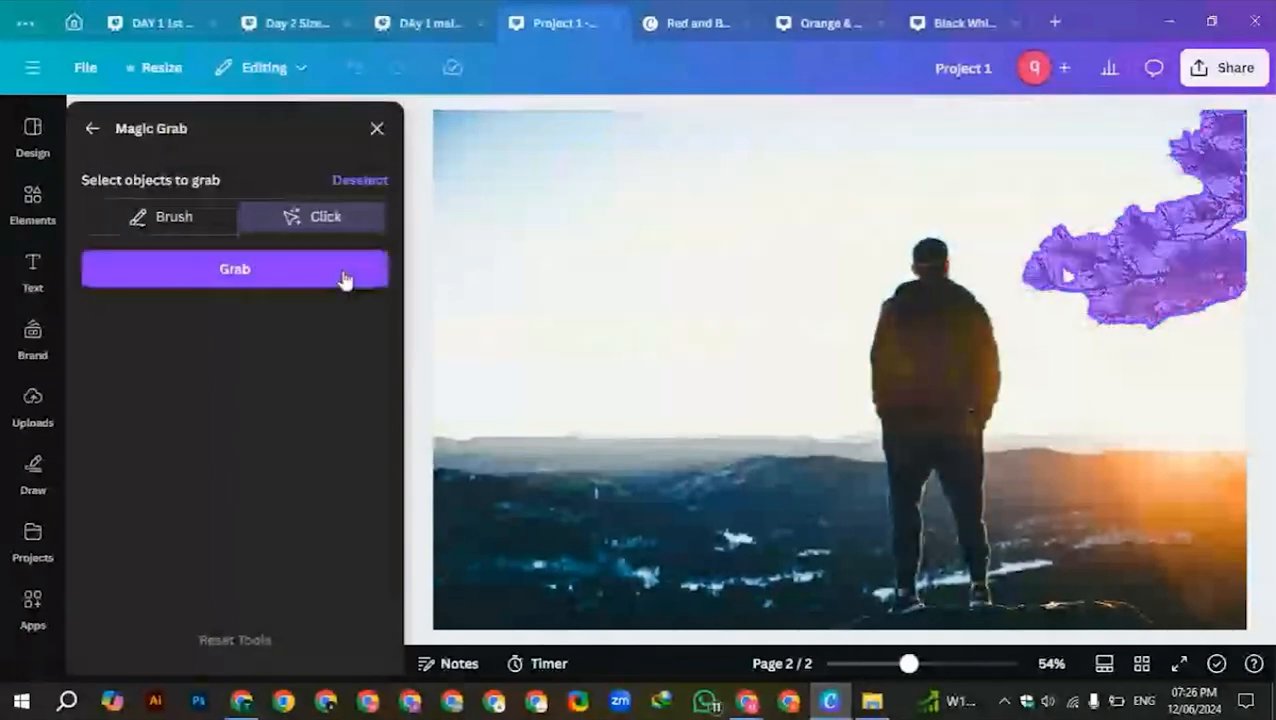
left_click(345, 278)
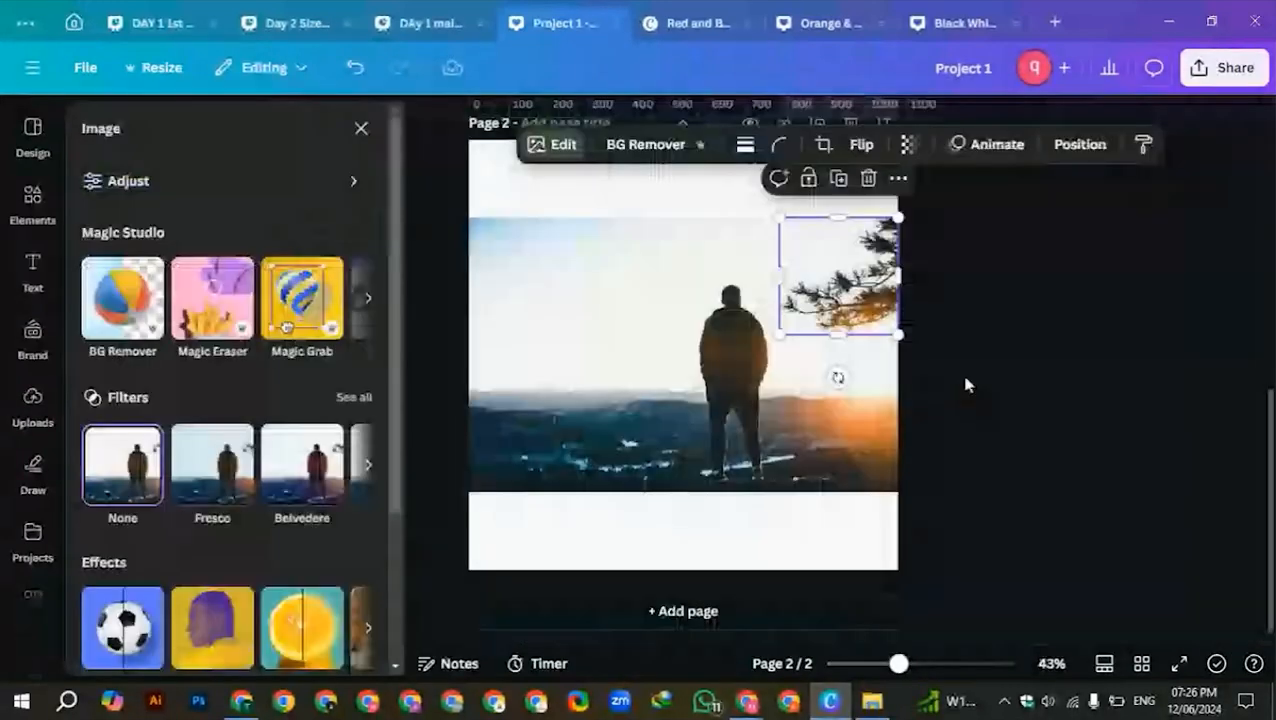
Step: Move the pine branch to the photo's top-left corner and flip it horizontally
left_click_drag(838, 276, 510, 286)
left_click(861, 144)
left_click(872, 200)
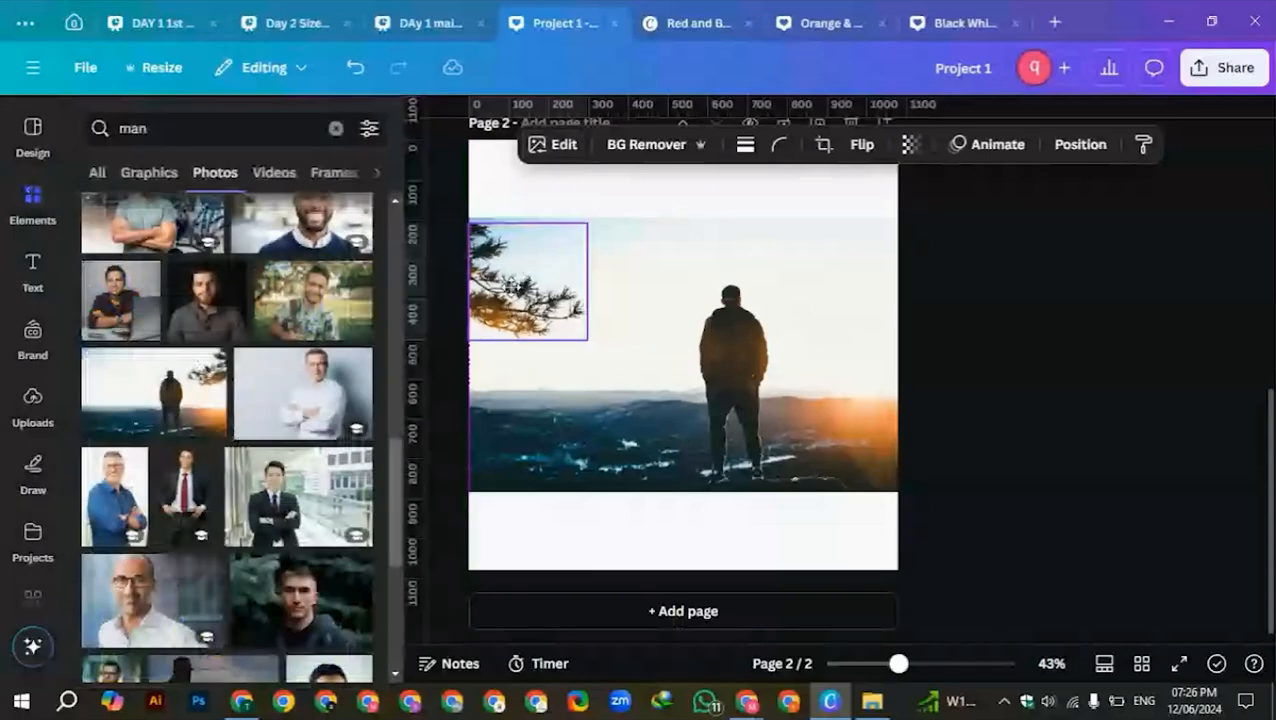
left_click(608, 243)
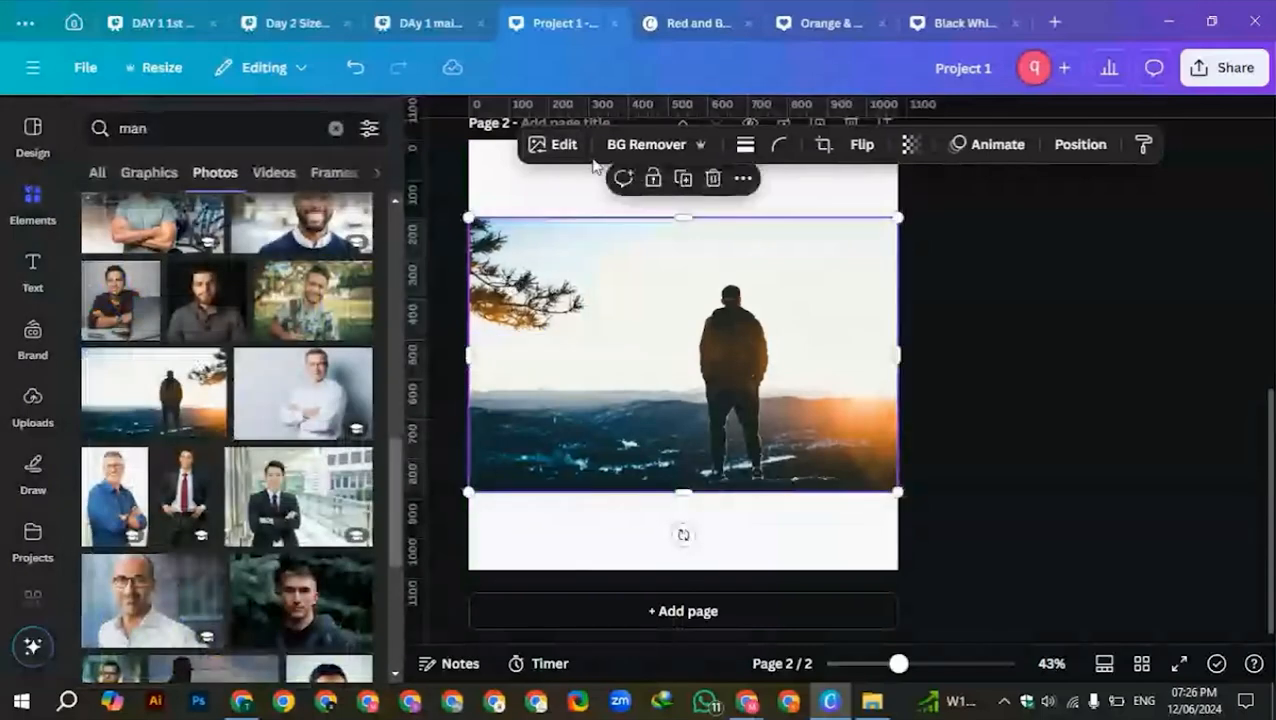
Step: With Magic Edit, brush the photo's lower-right water and generate 'boat' versions
left_click(556, 145)
left_click(366, 300)
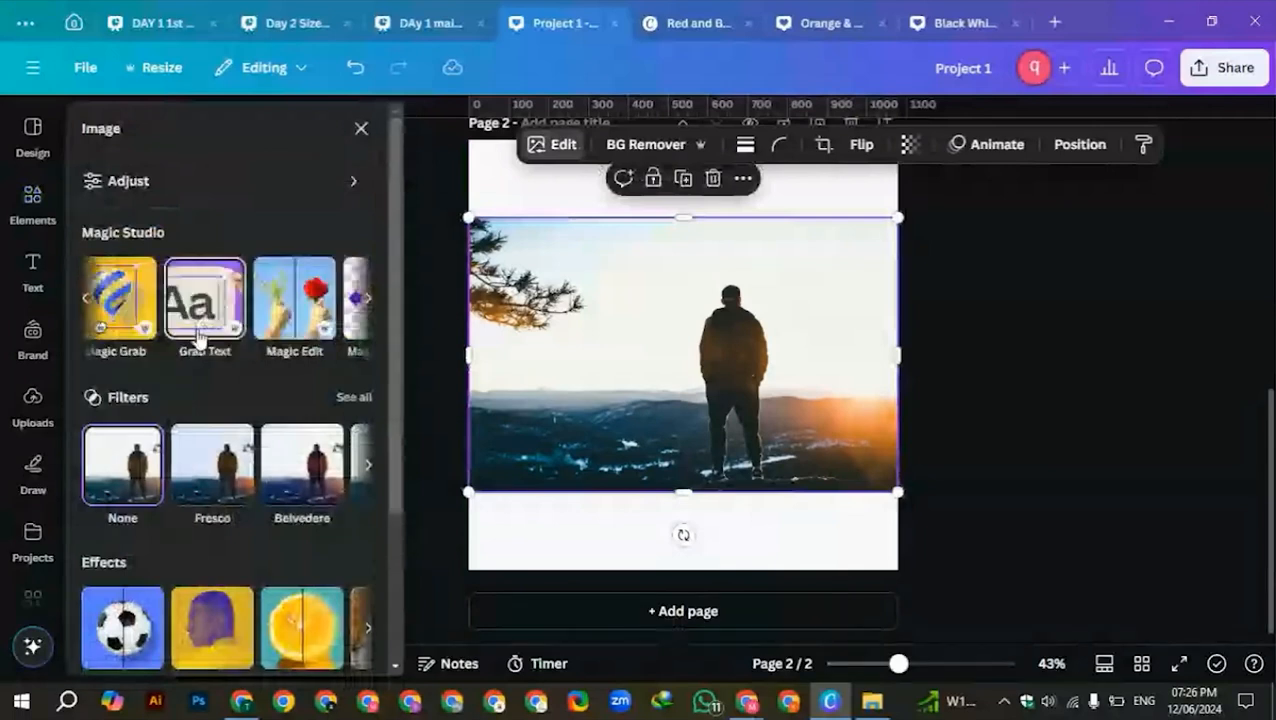
left_click(357, 313)
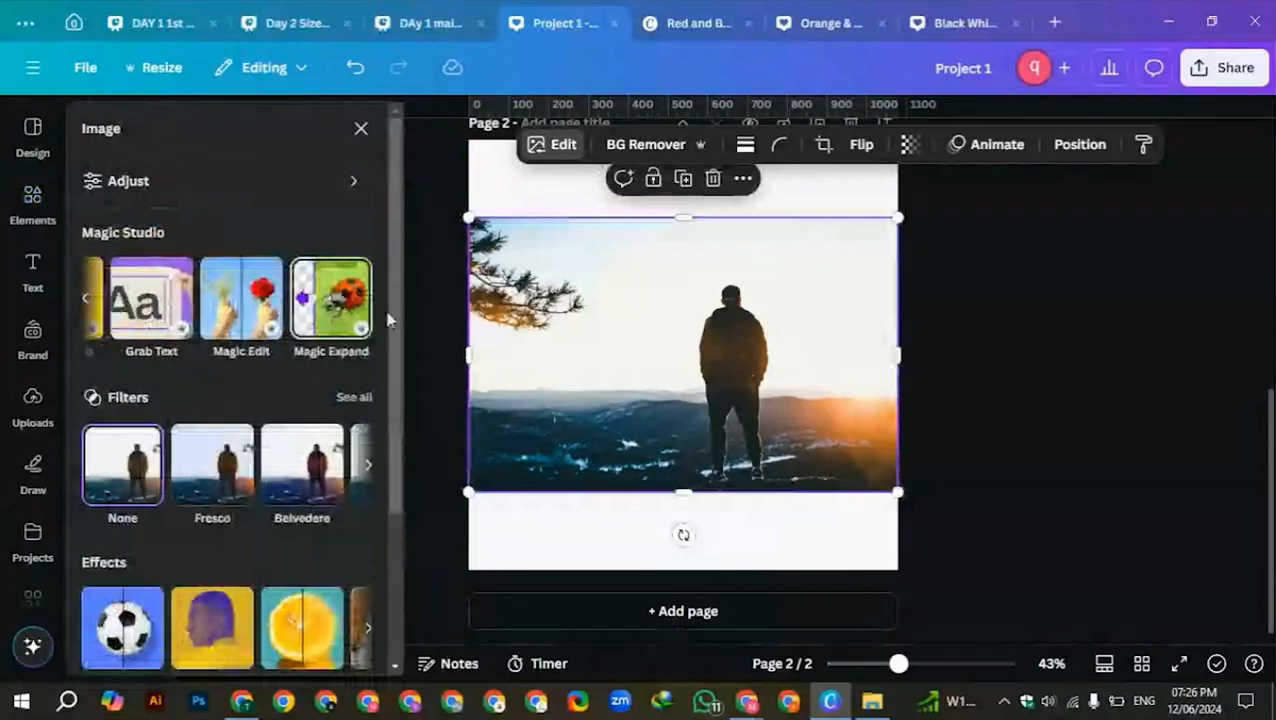
left_click(245, 295)
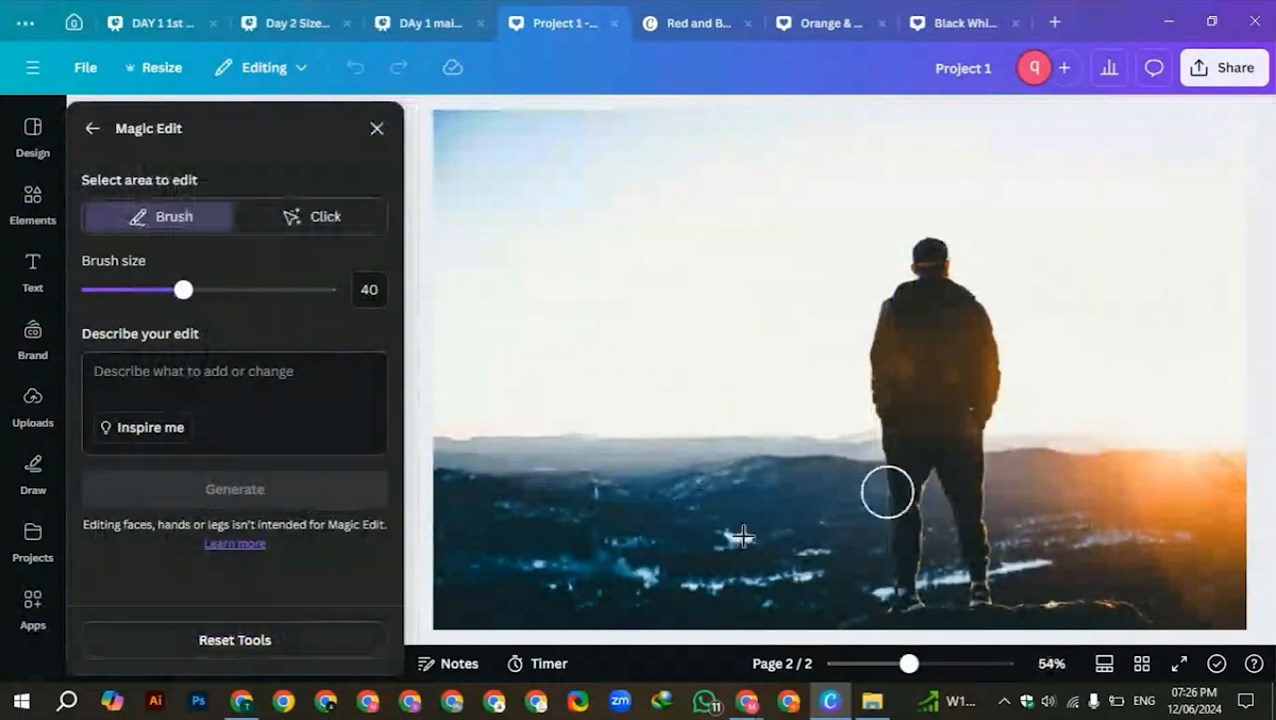
left_click_drag(1085, 565, 1243, 572)
left_click(218, 370)
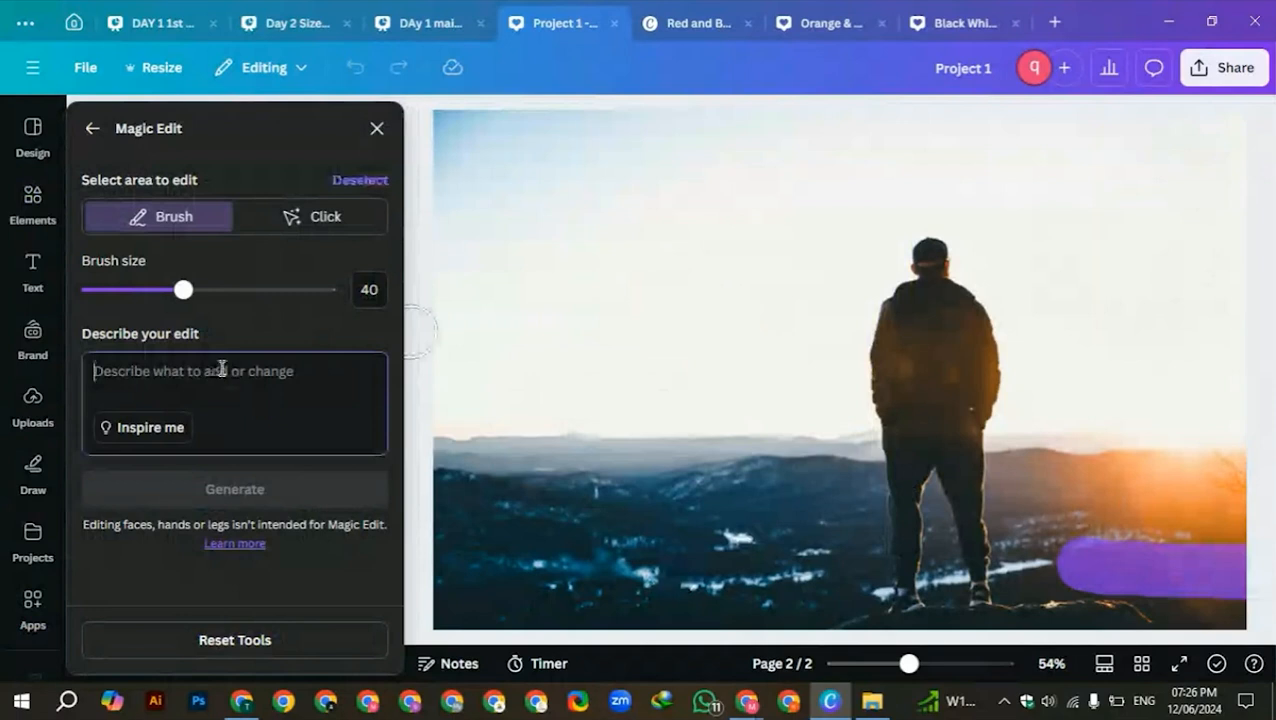
type("boat")
left_click(305, 484)
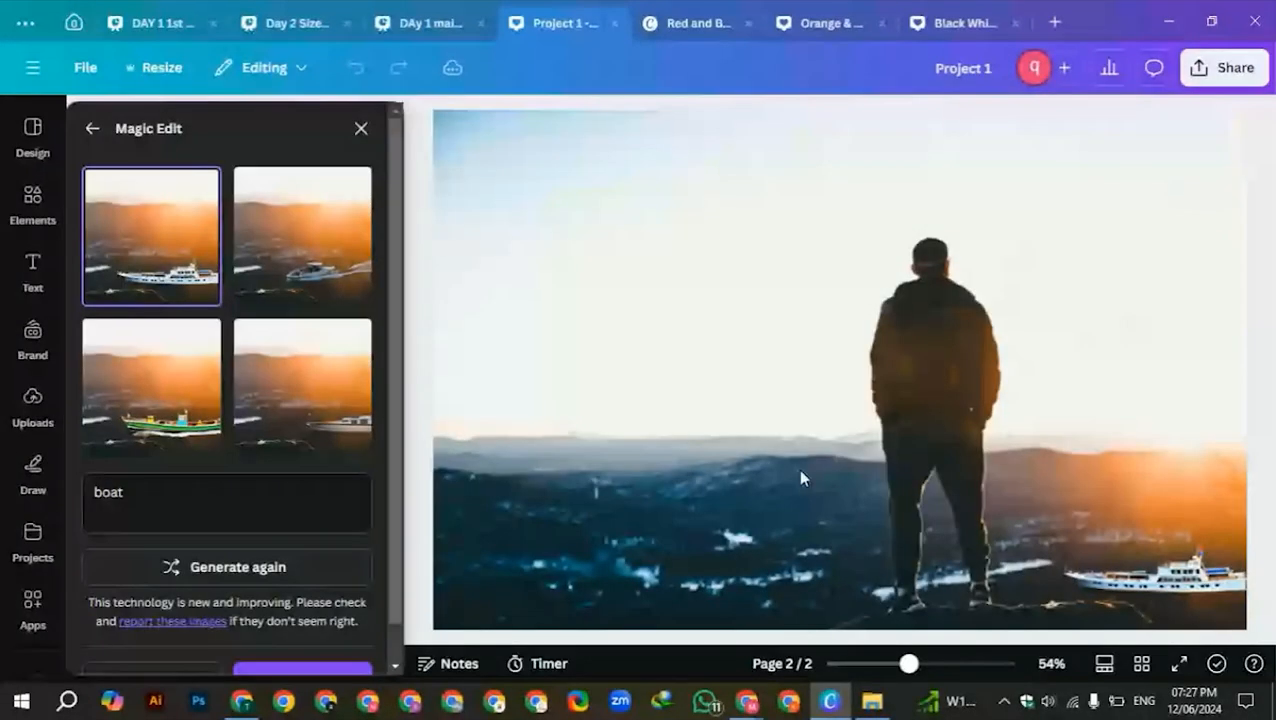
Step: Compare the speedboat and green boat results and keep the white ship version
left_click(310, 250)
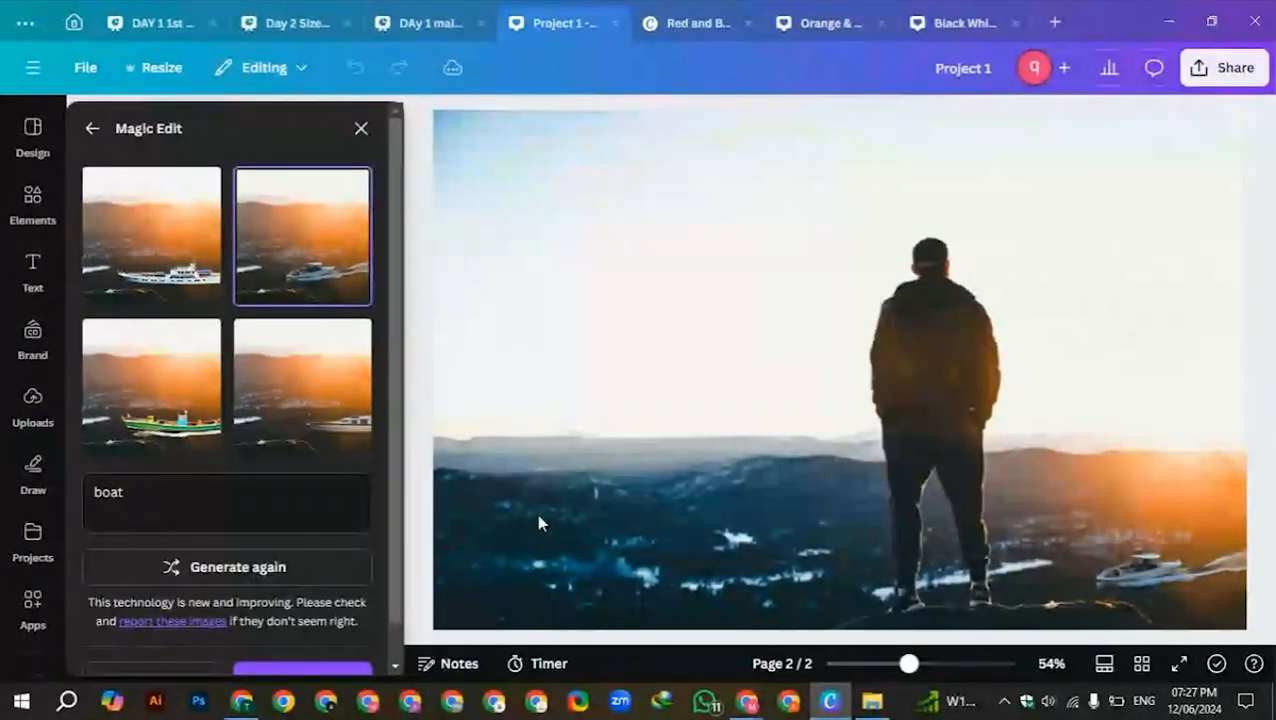
left_click(190, 415)
left_click(182, 298)
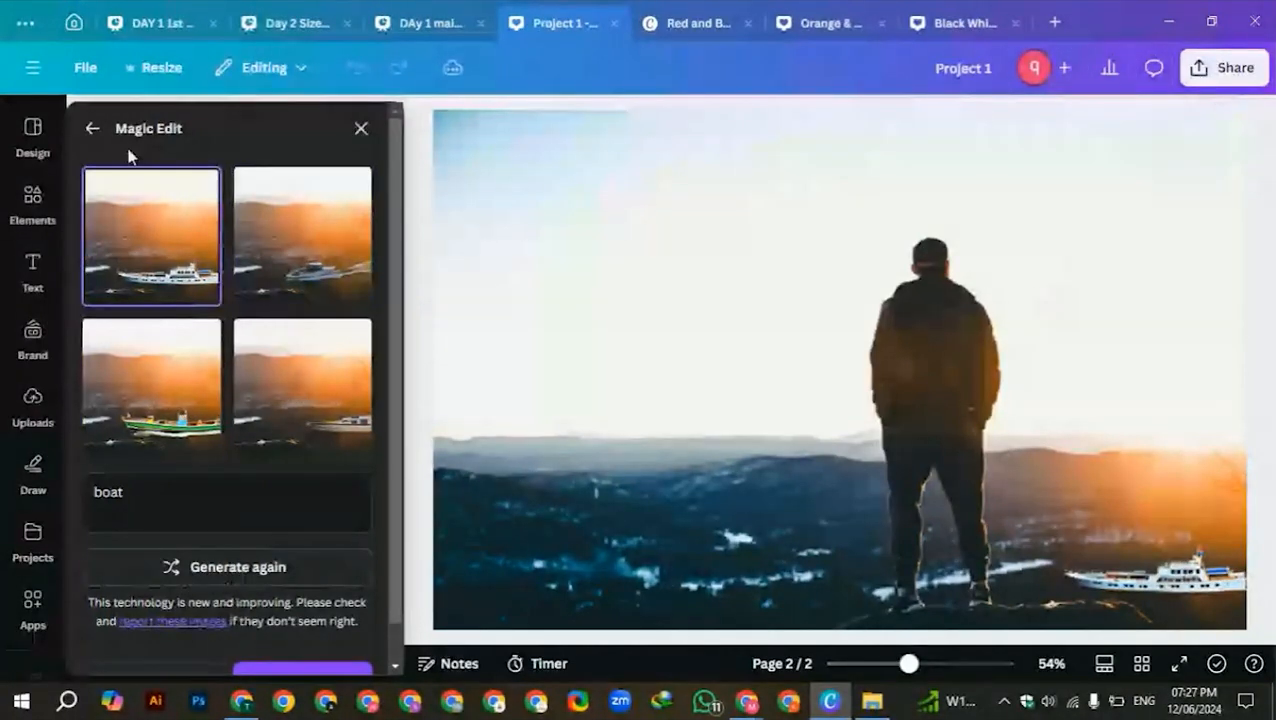
left_click(368, 133)
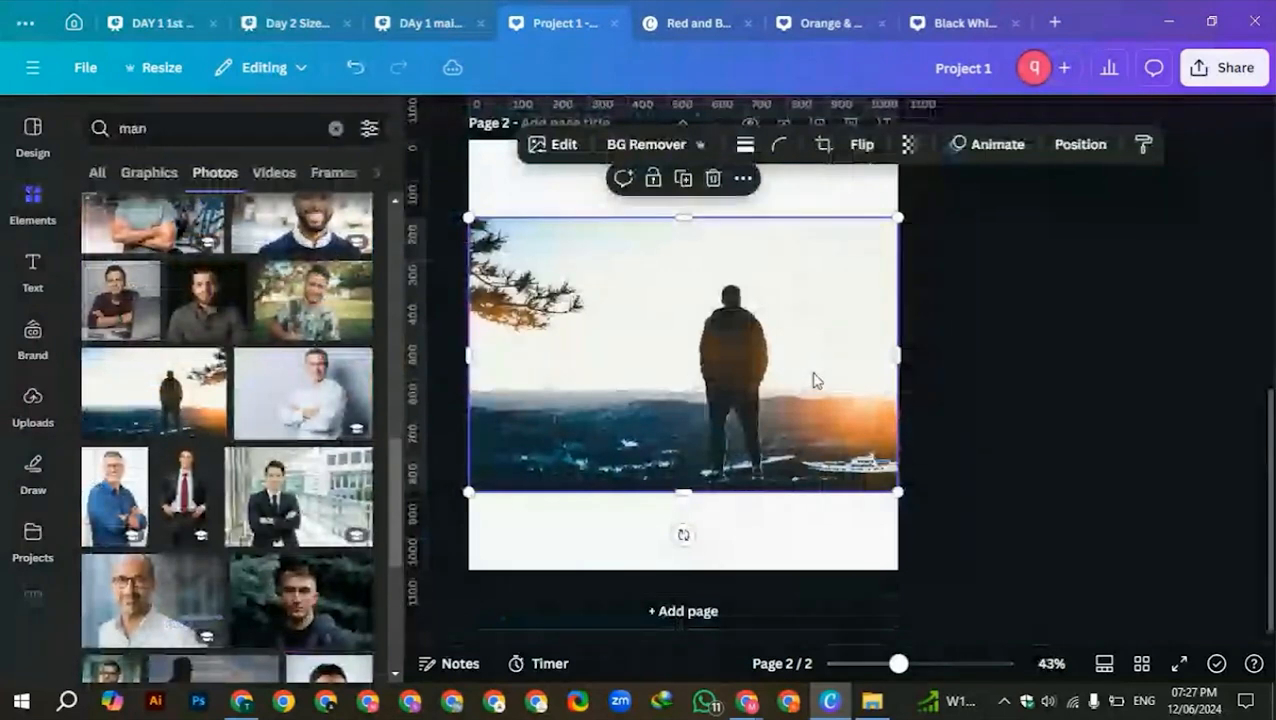
left_click(543, 147)
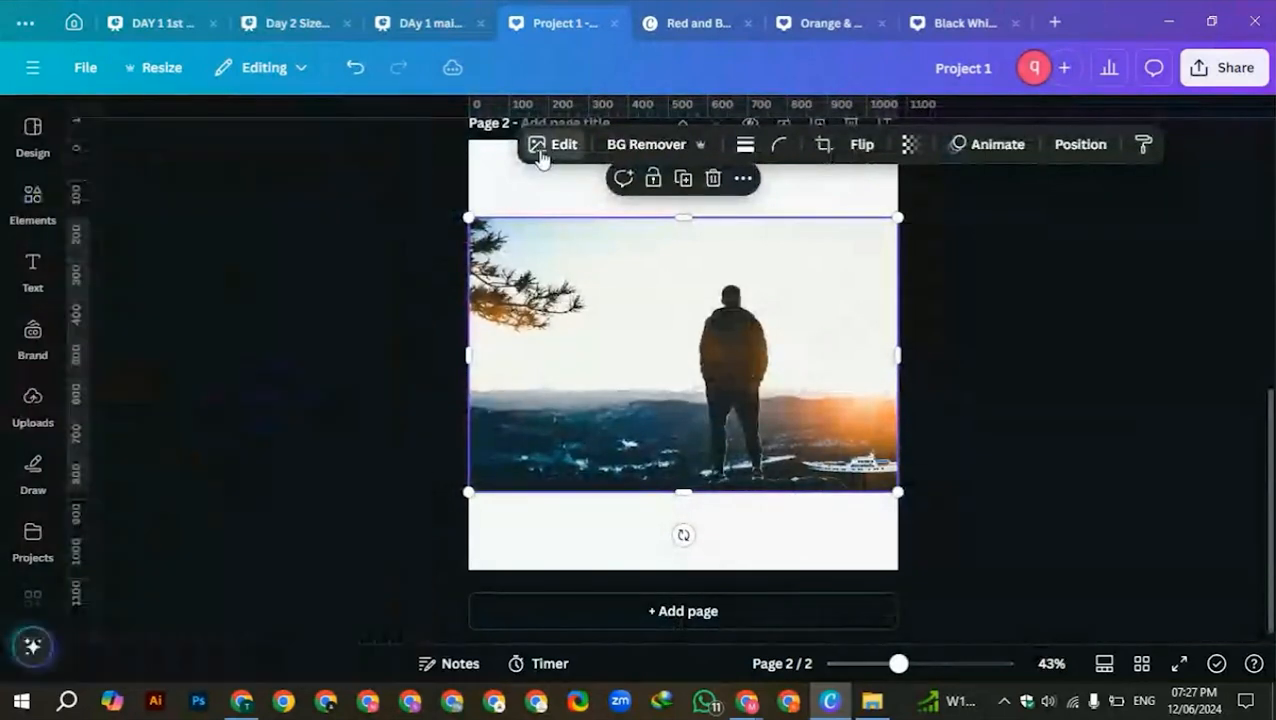
Step: Try expanding the mountain photo to the whole page with Magic Expand, which fails
left_click(367, 298)
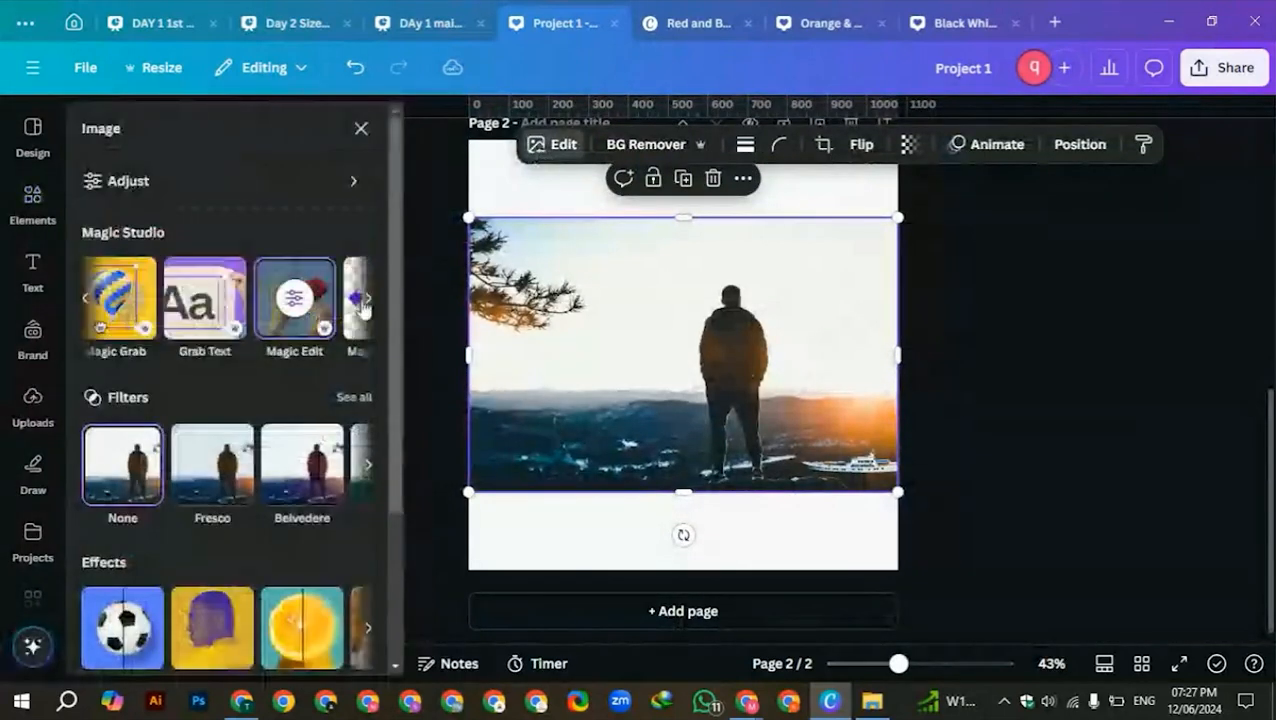
left_click(366, 300)
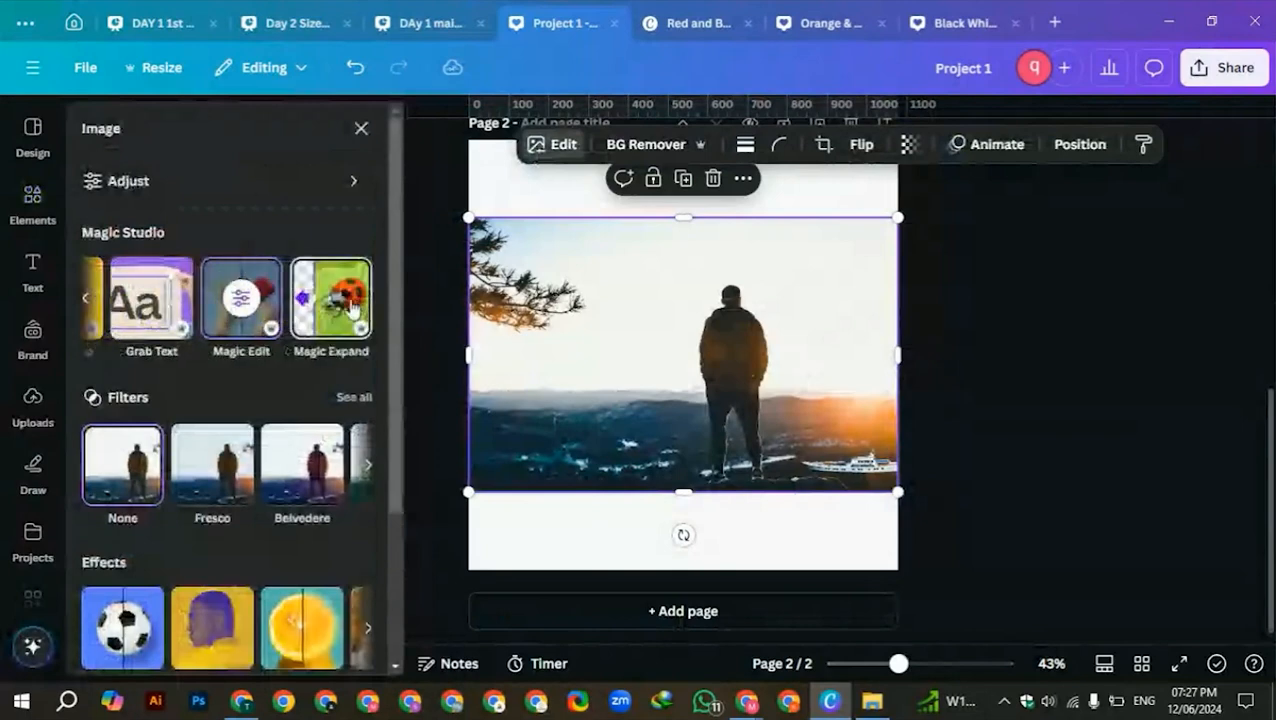
left_click(352, 305)
left_click(214, 314)
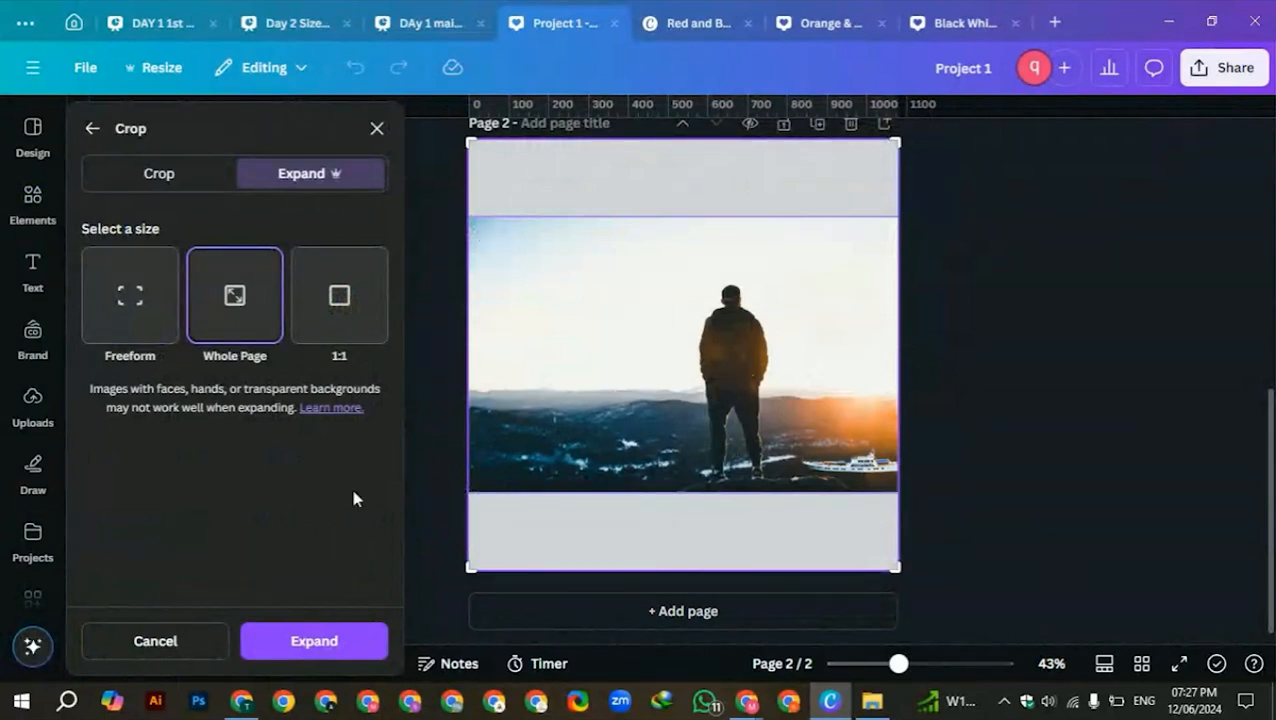
left_click(314, 645)
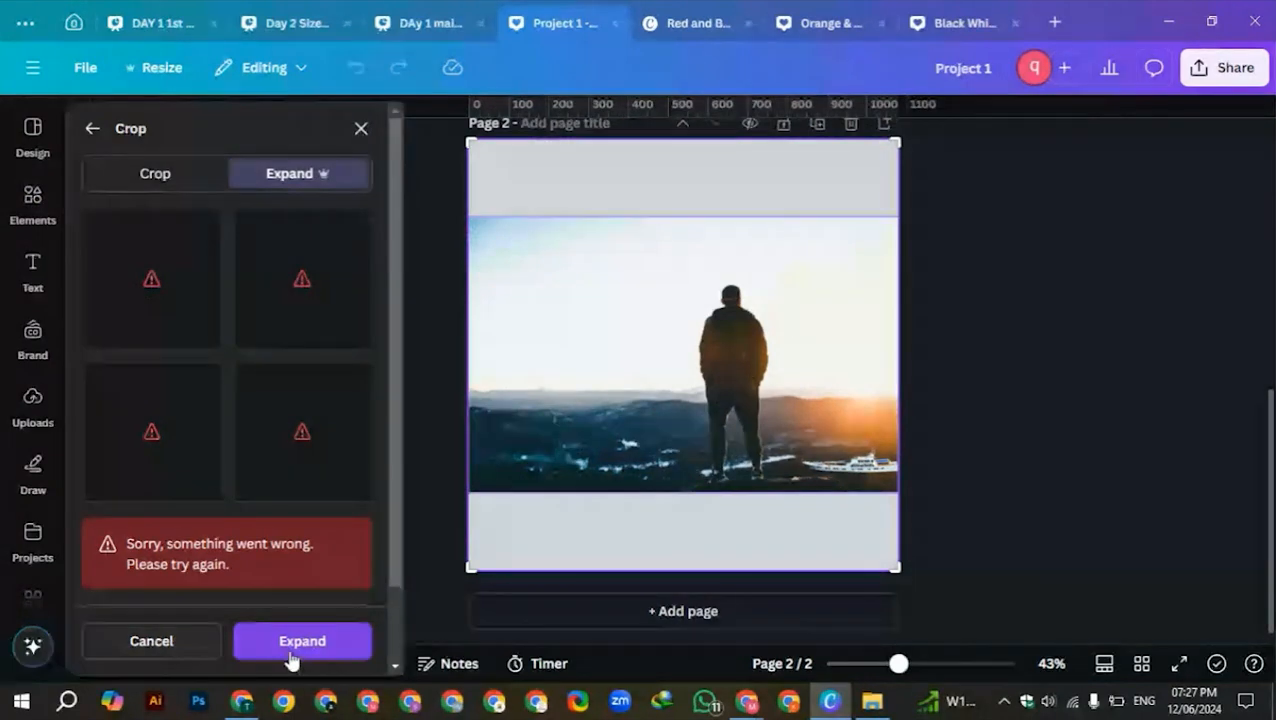
left_click(90, 128)
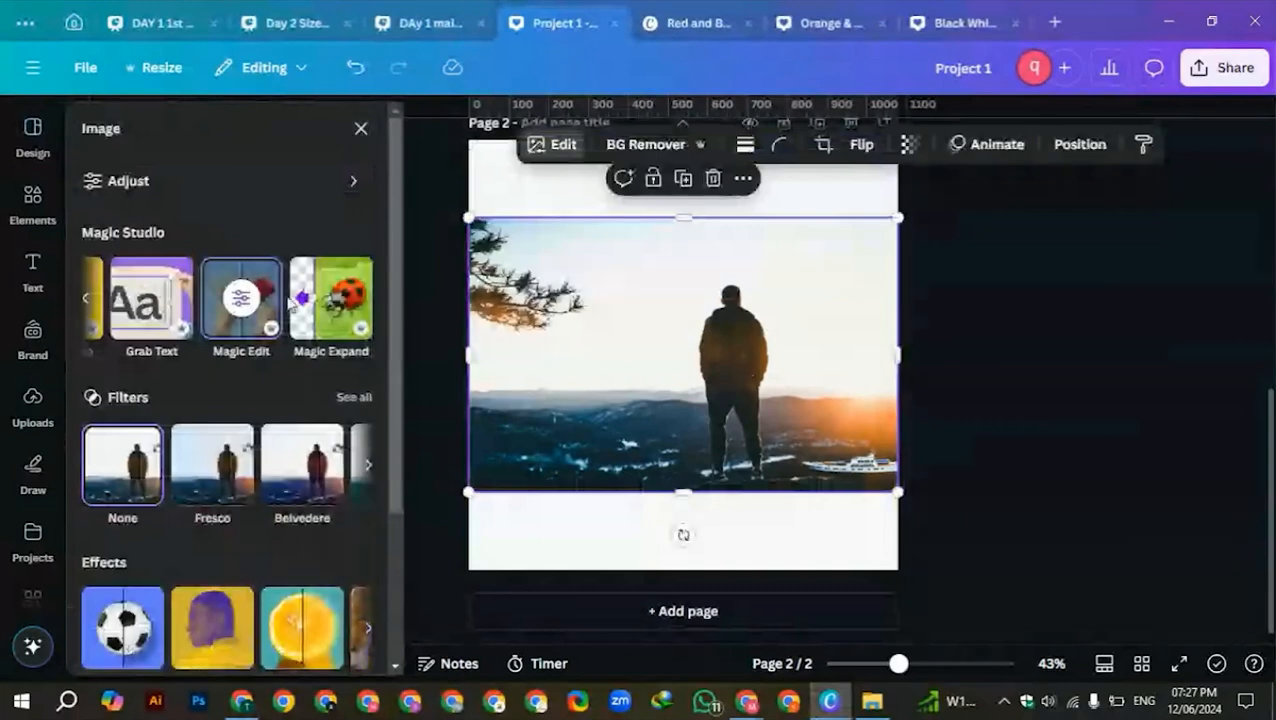
Step: Reopen Magic Expand, then delete the photo so page 2 is blank
left_click(1166, 362)
left_click(757, 370)
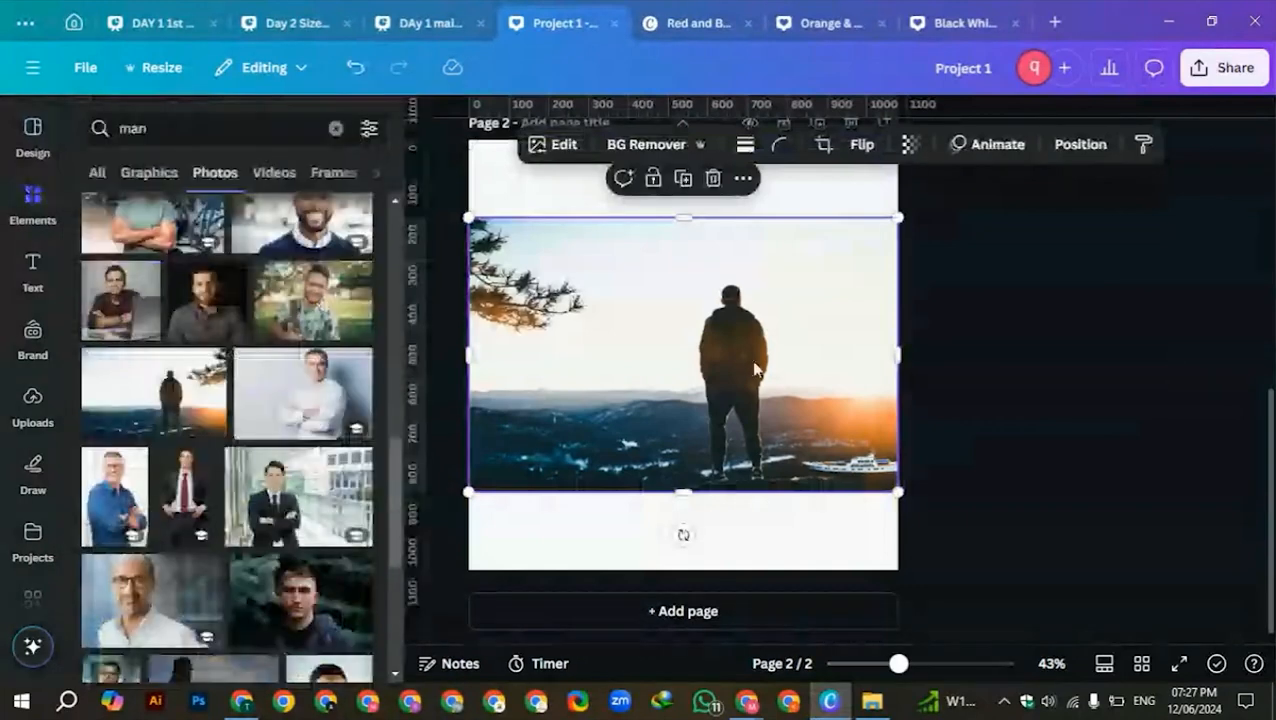
left_click(553, 145)
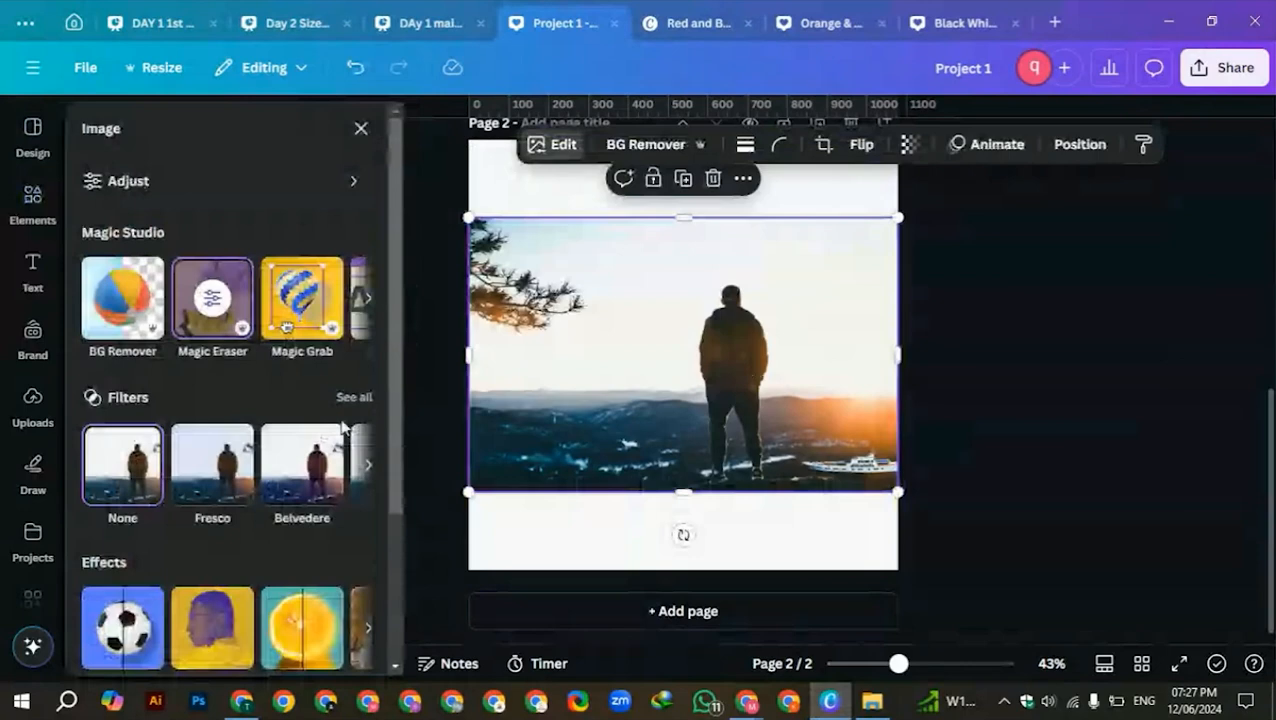
left_click(367, 297)
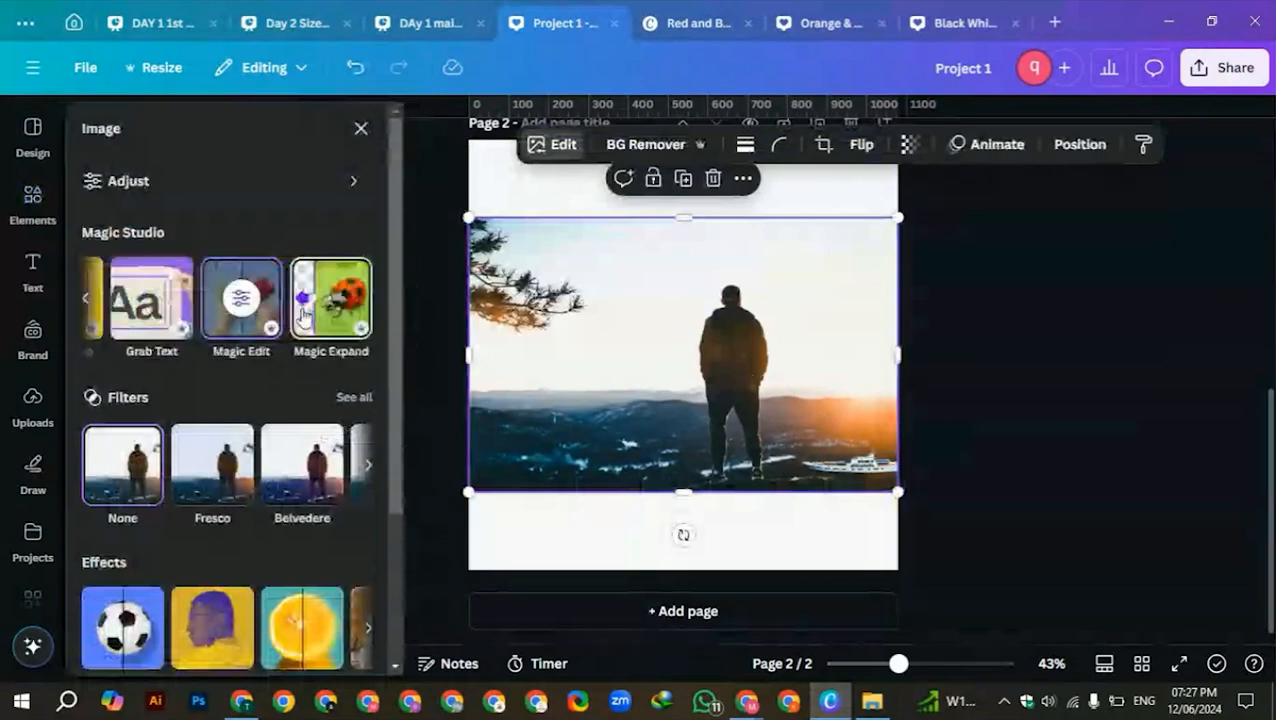
left_click(303, 313)
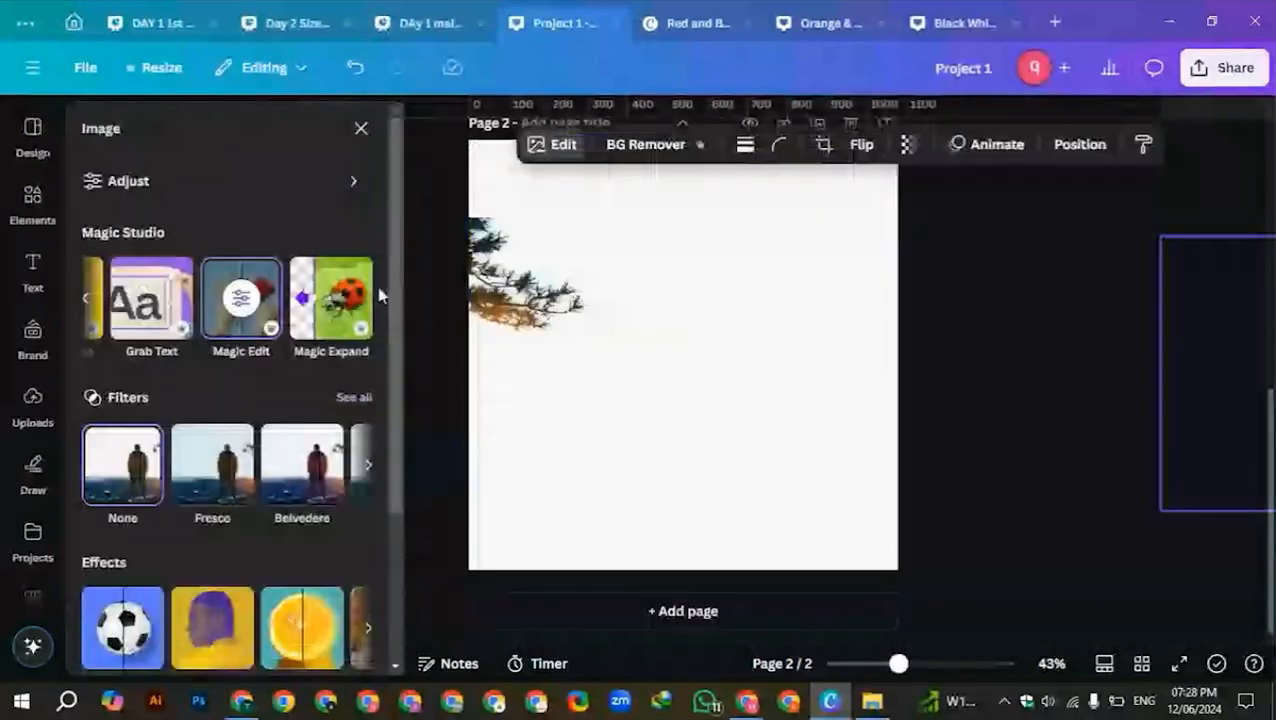
key("Delete")
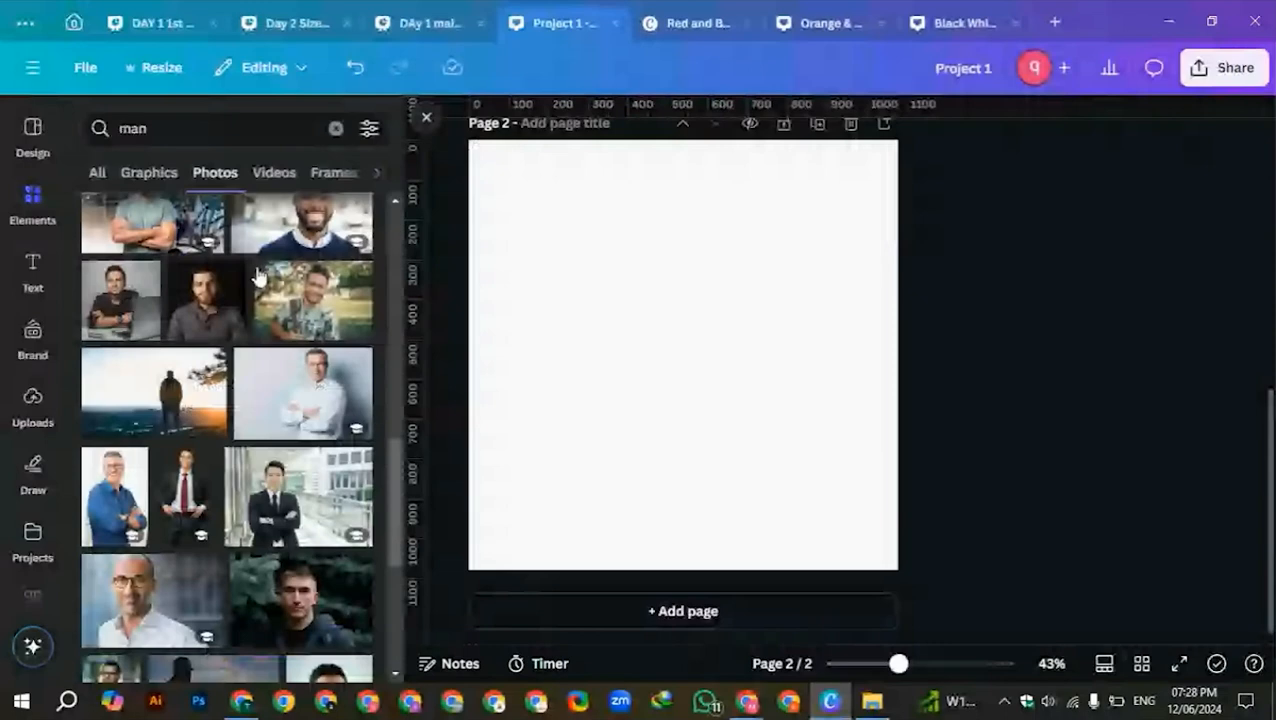
Step: Add and enlarge the floral-shirt man photo on page 2, cancel its whole-page expansion, then open the logo design
left_click(258, 277)
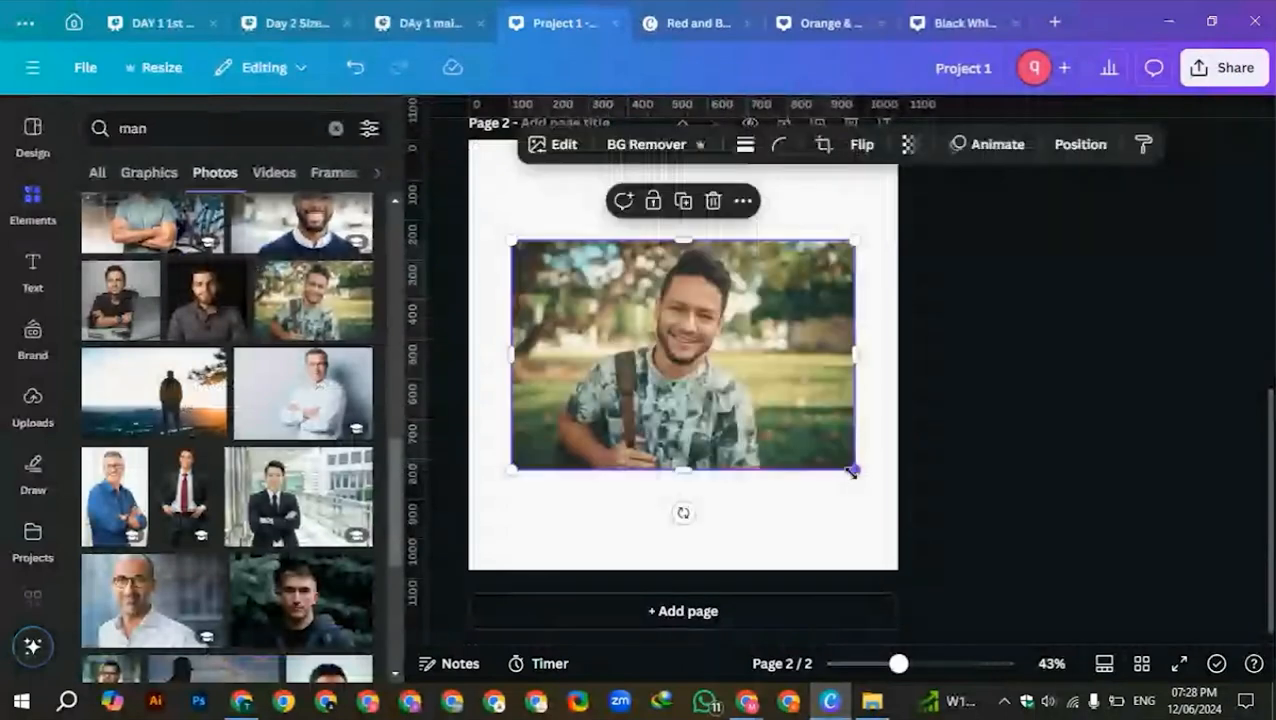
left_click_drag(851, 470, 893, 494)
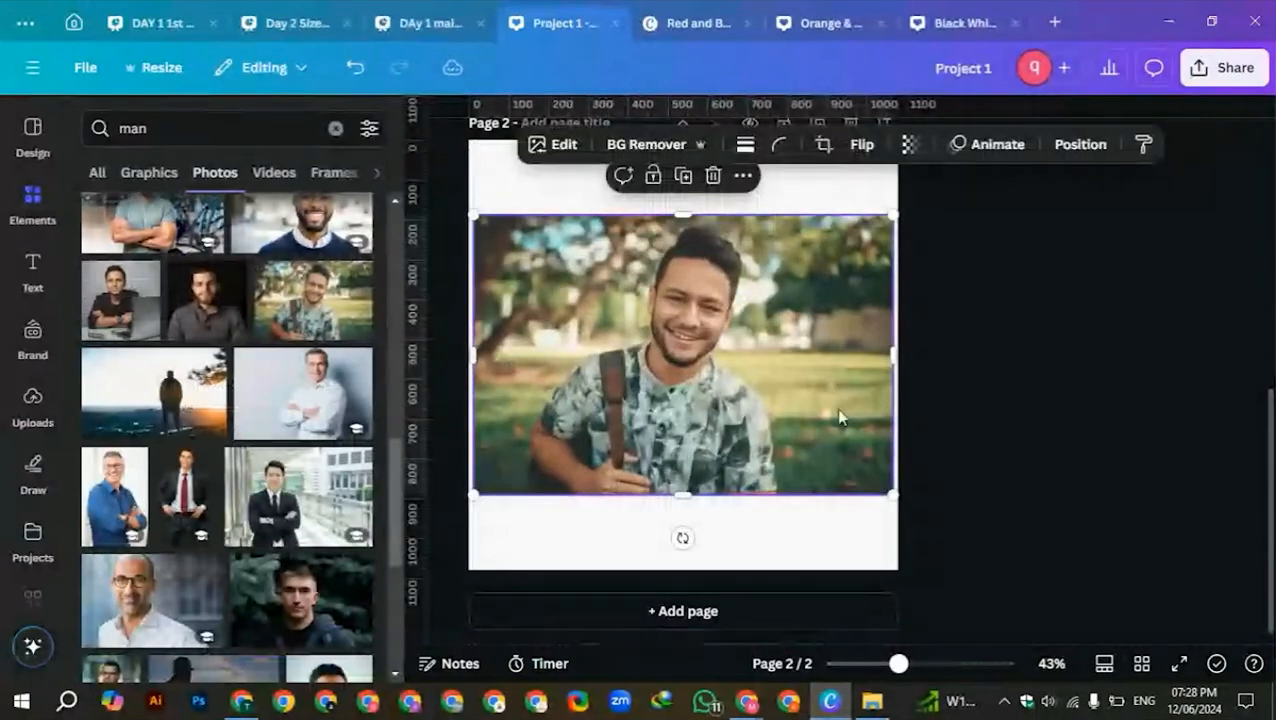
left_click(553, 145)
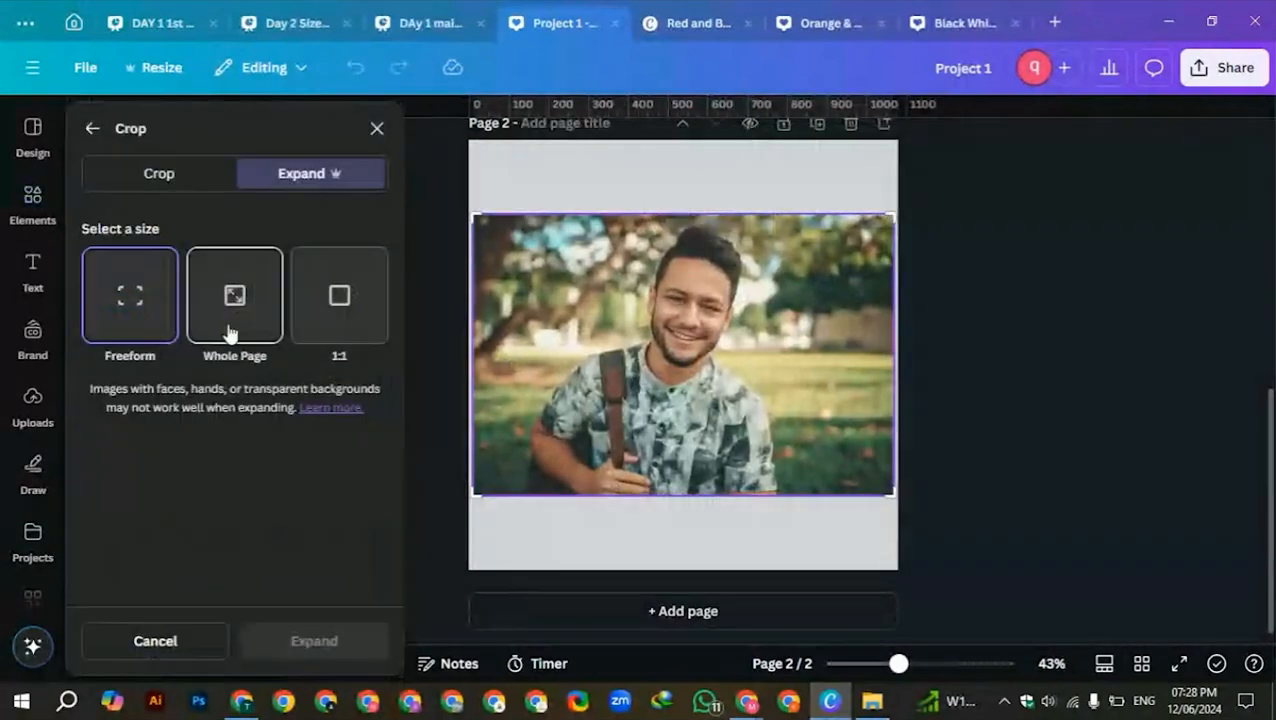
left_click(229, 333)
left_click(318, 640)
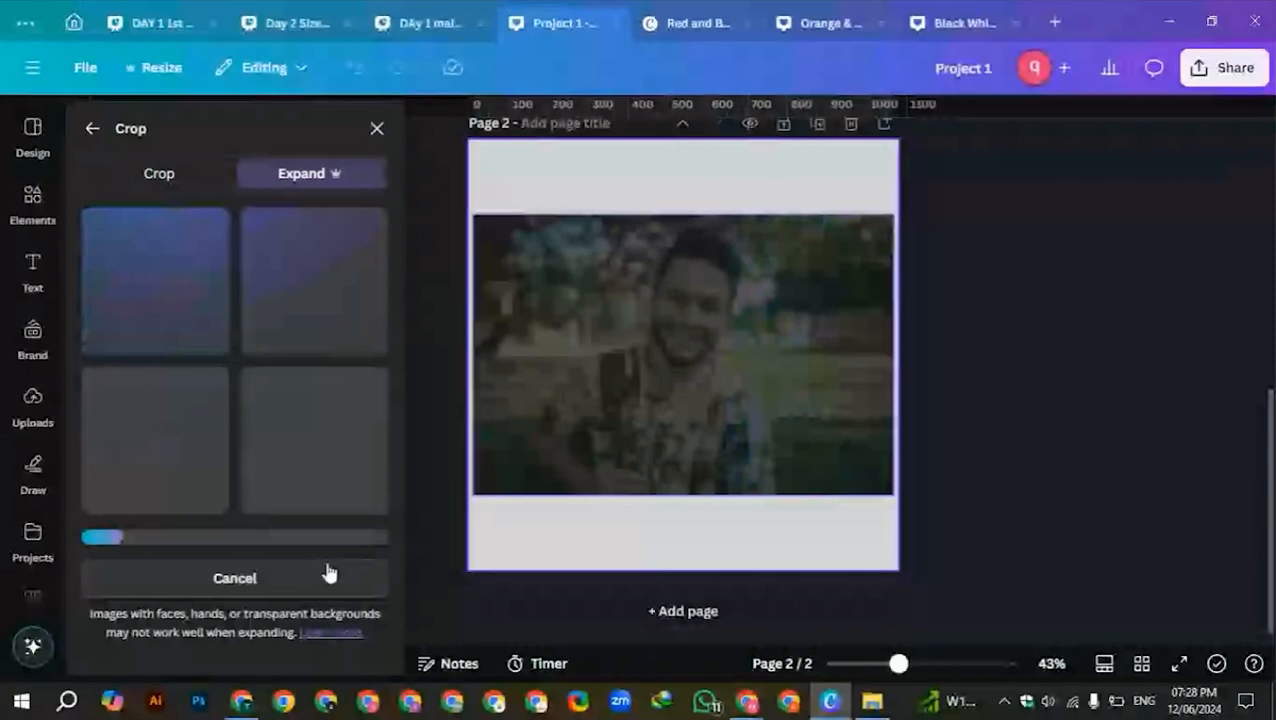
left_click(710, 625)
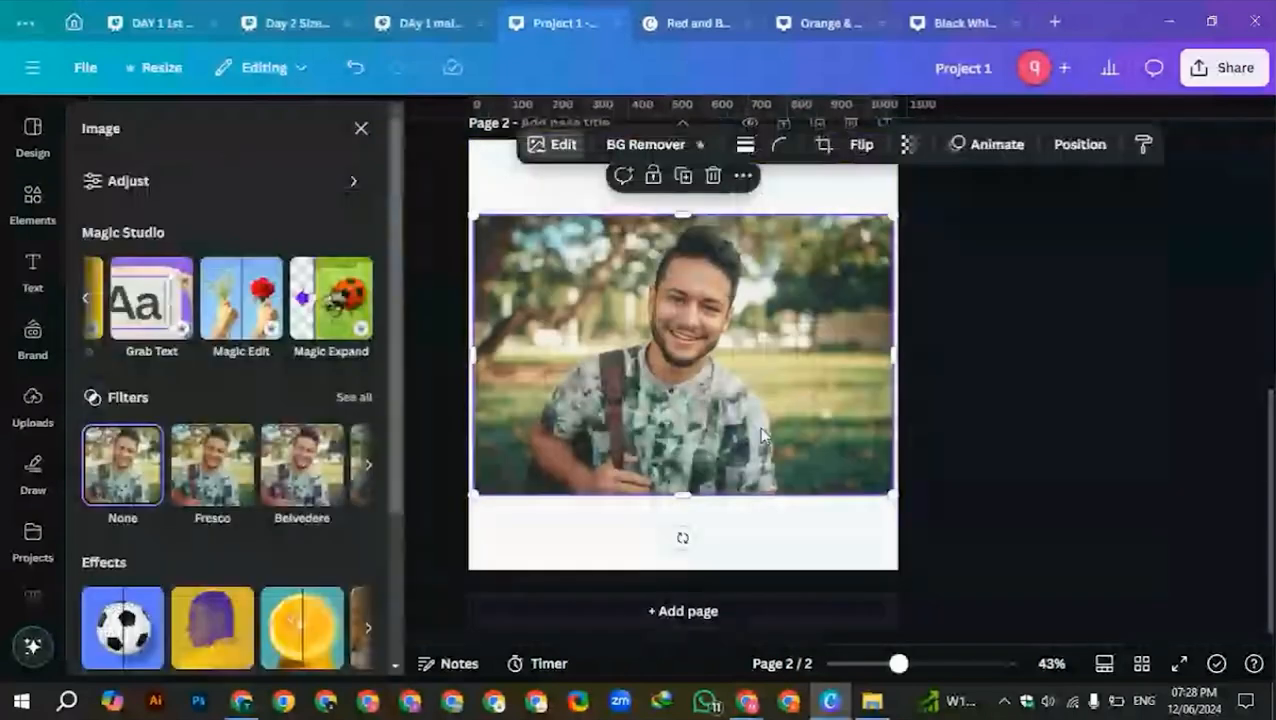
left_click(697, 23)
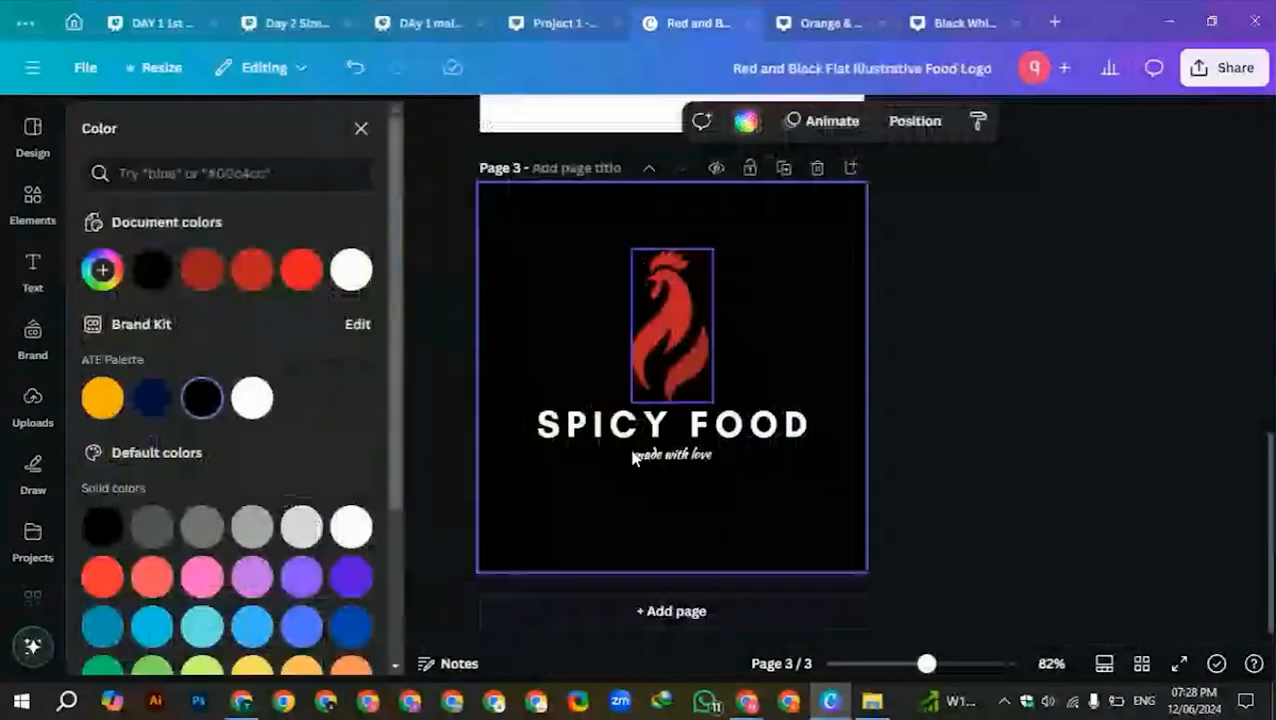
Step: Add a fourth page to the logo design with a Title text box
left_click(616, 611)
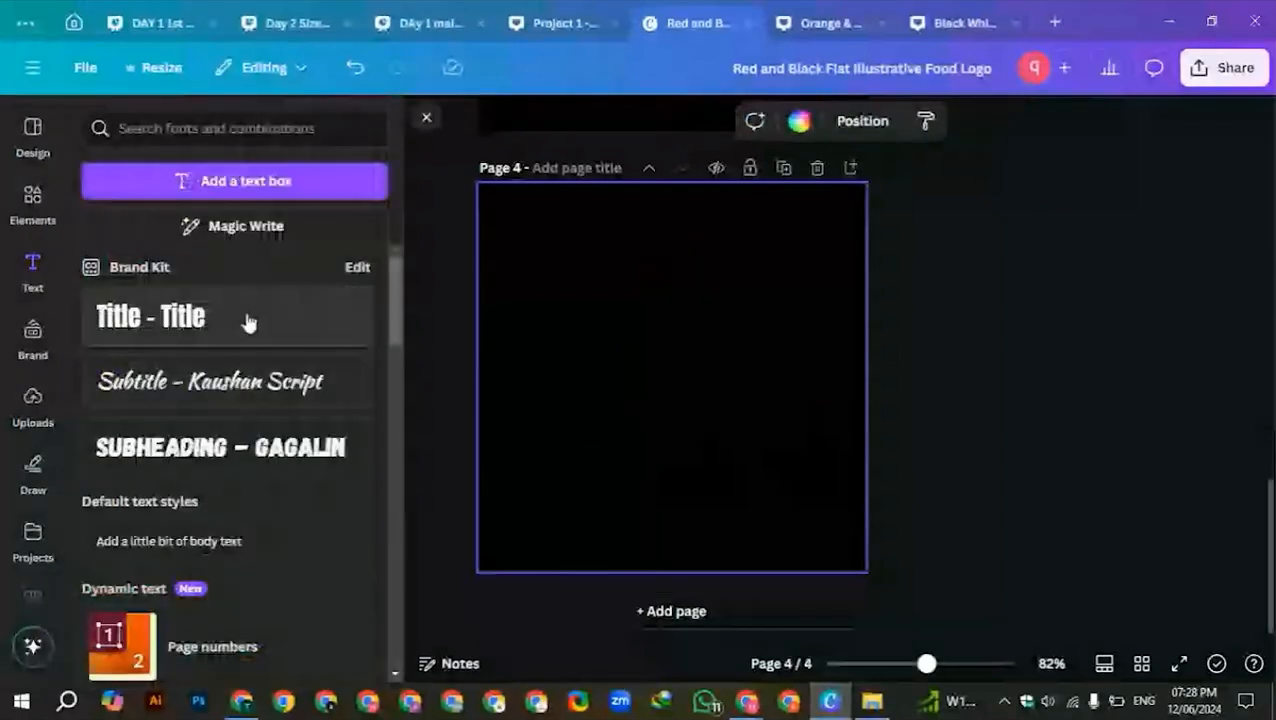
left_click(249, 322)
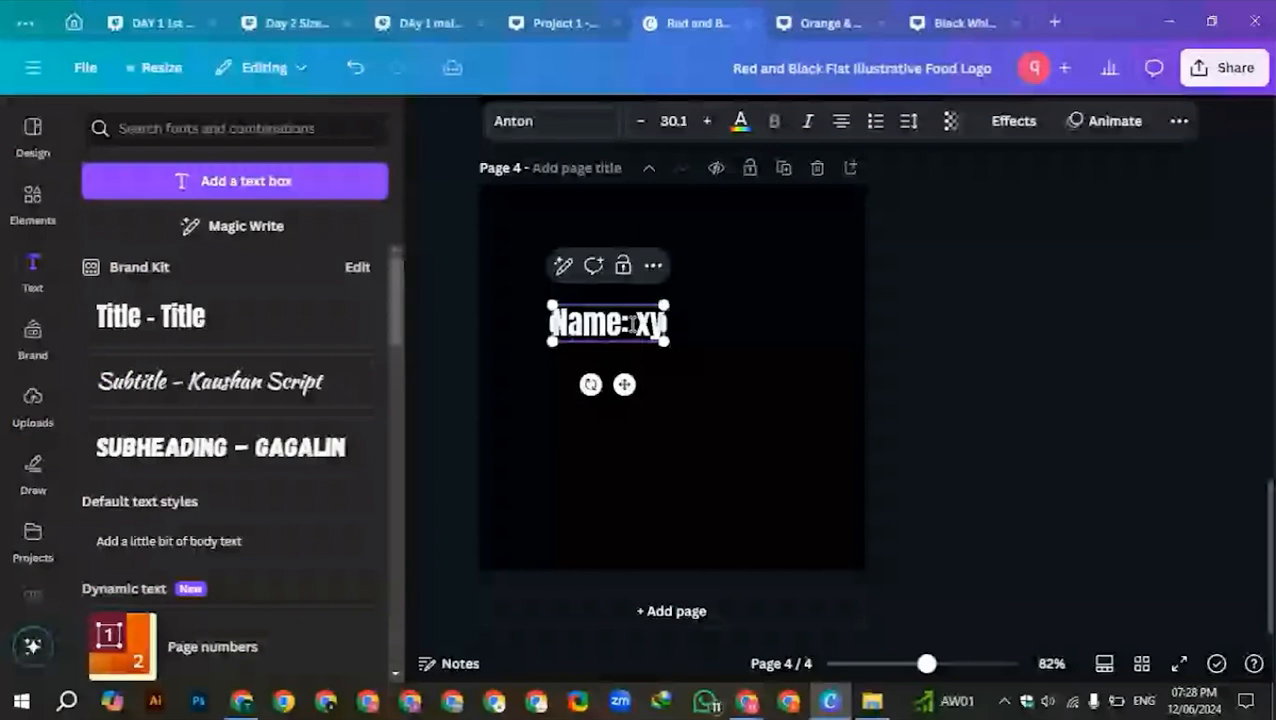
Step: Finish the Name line and type 'Course name: xyz' and the mentor's name on separate lines
type("z")
key("Return")
type("M")
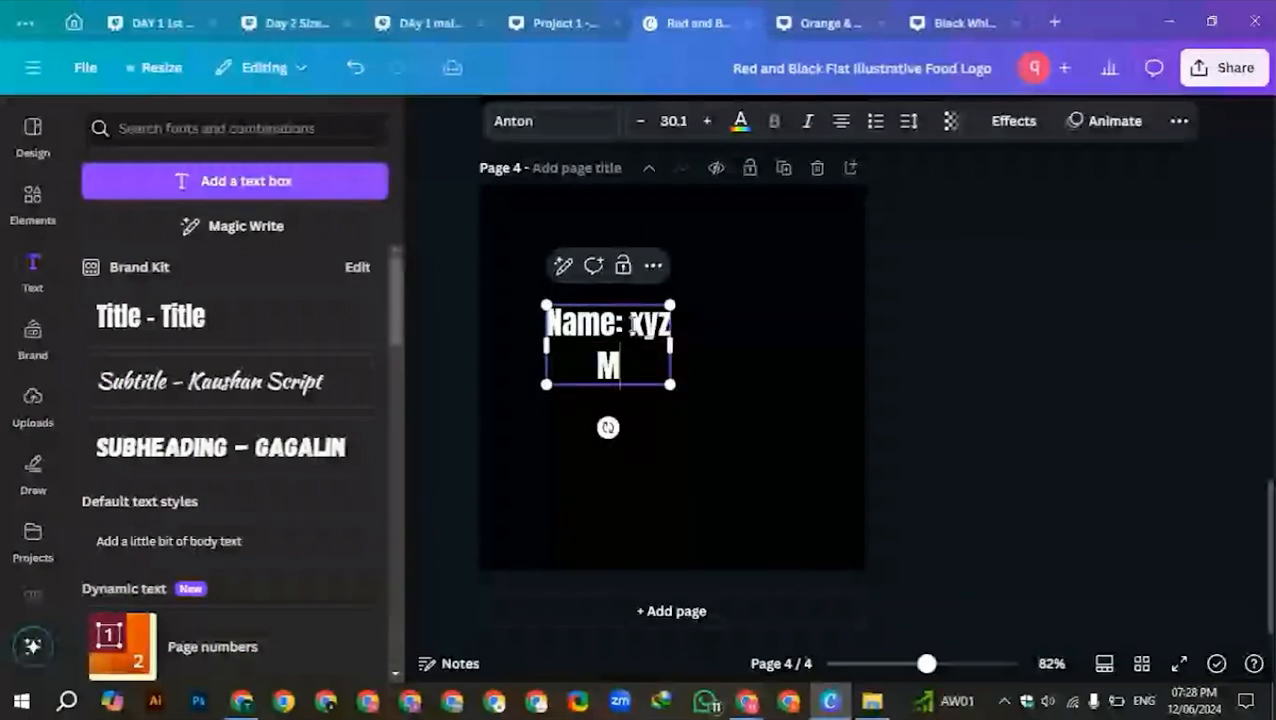
key("BackSpace")
type("Cours")
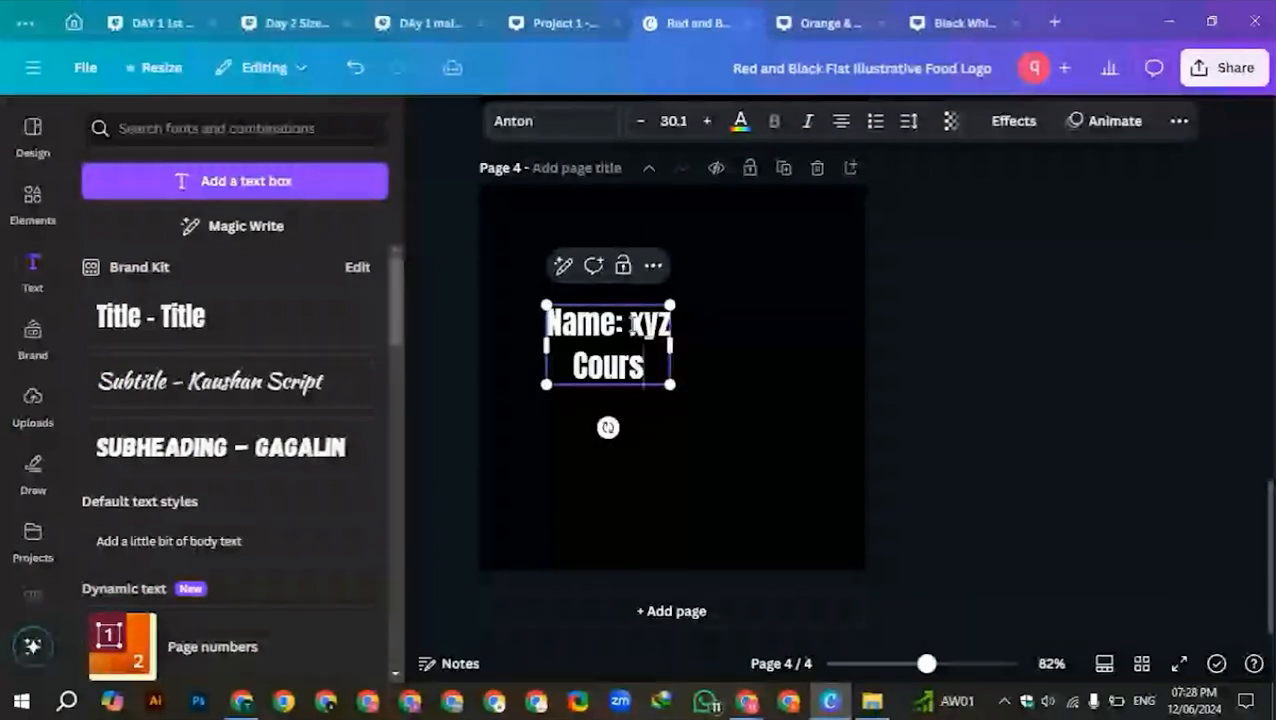
type("e name:")
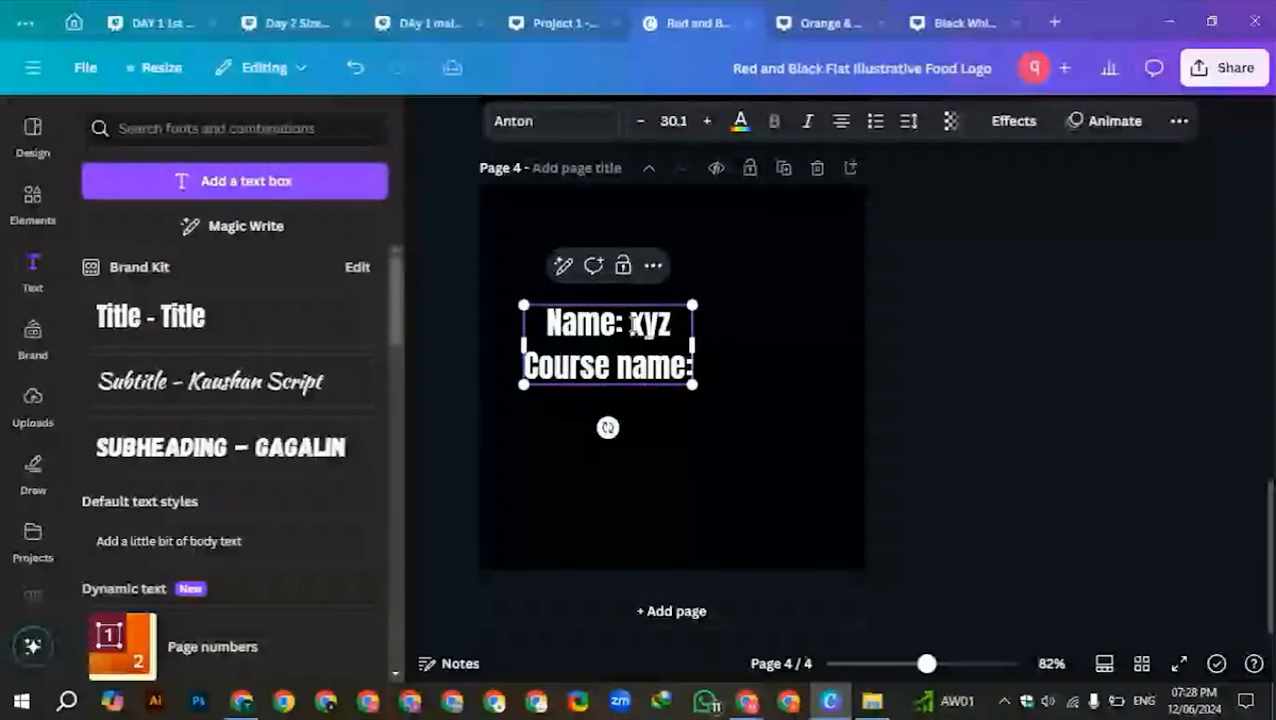
type(" xyz")
key("Return")
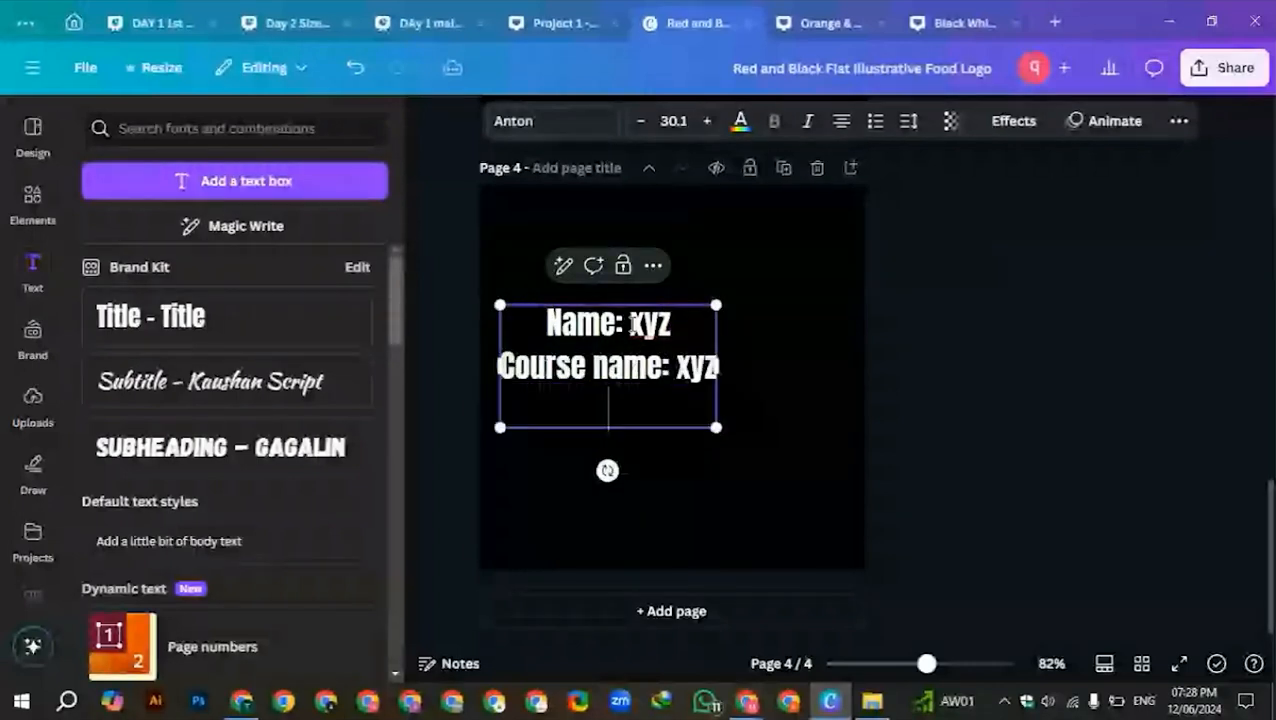
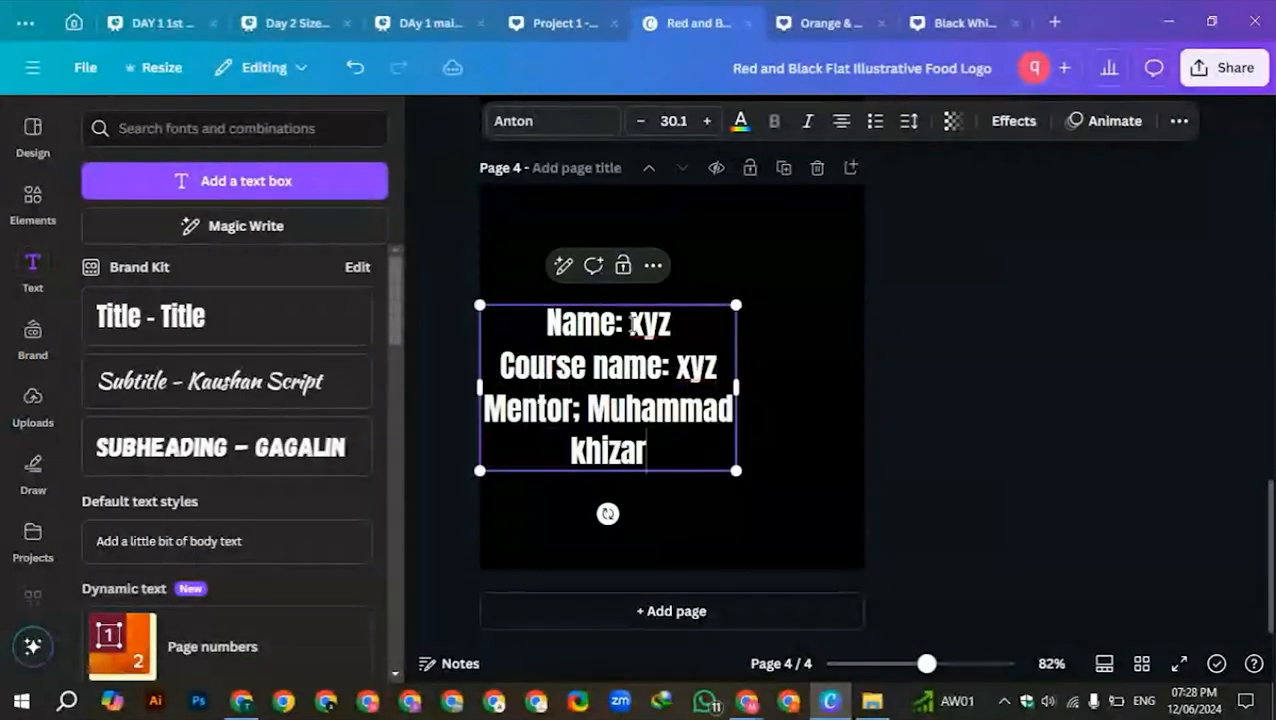
key("Return")
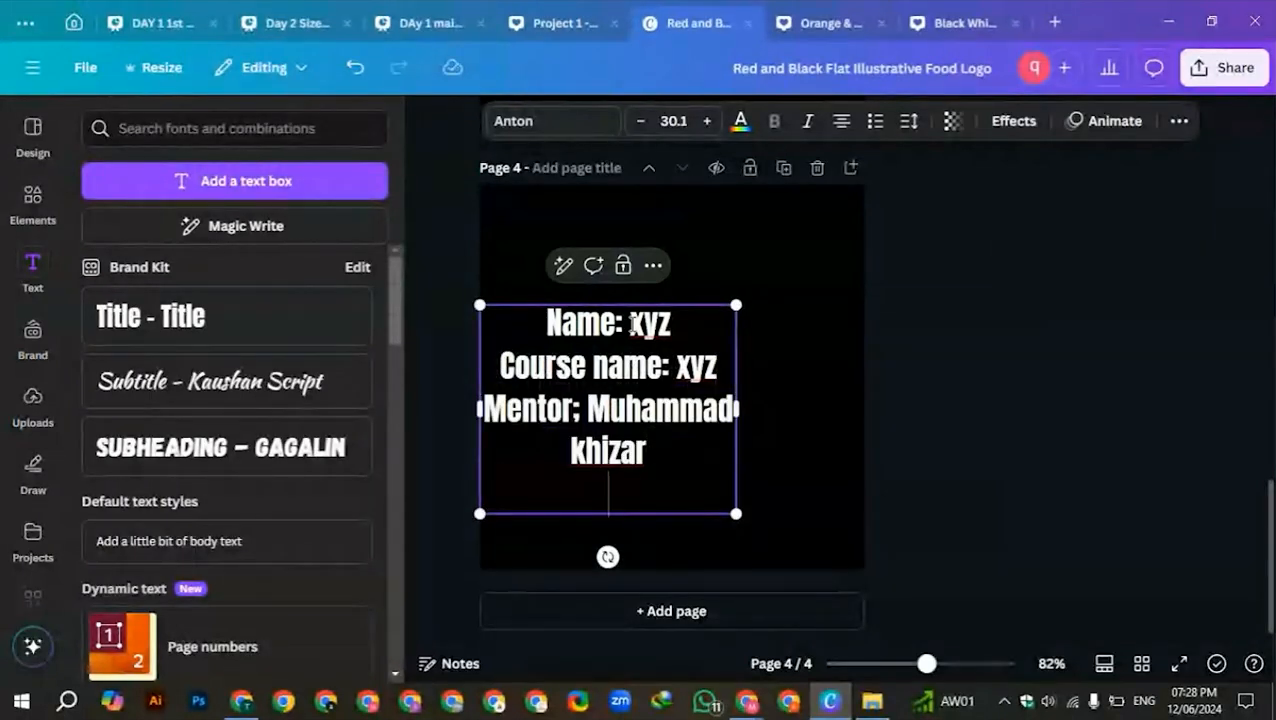
Step: Add the line 'Lec 02: logo,cover photo, banner', then widen the text box and nudge it up
type("Assignment:")
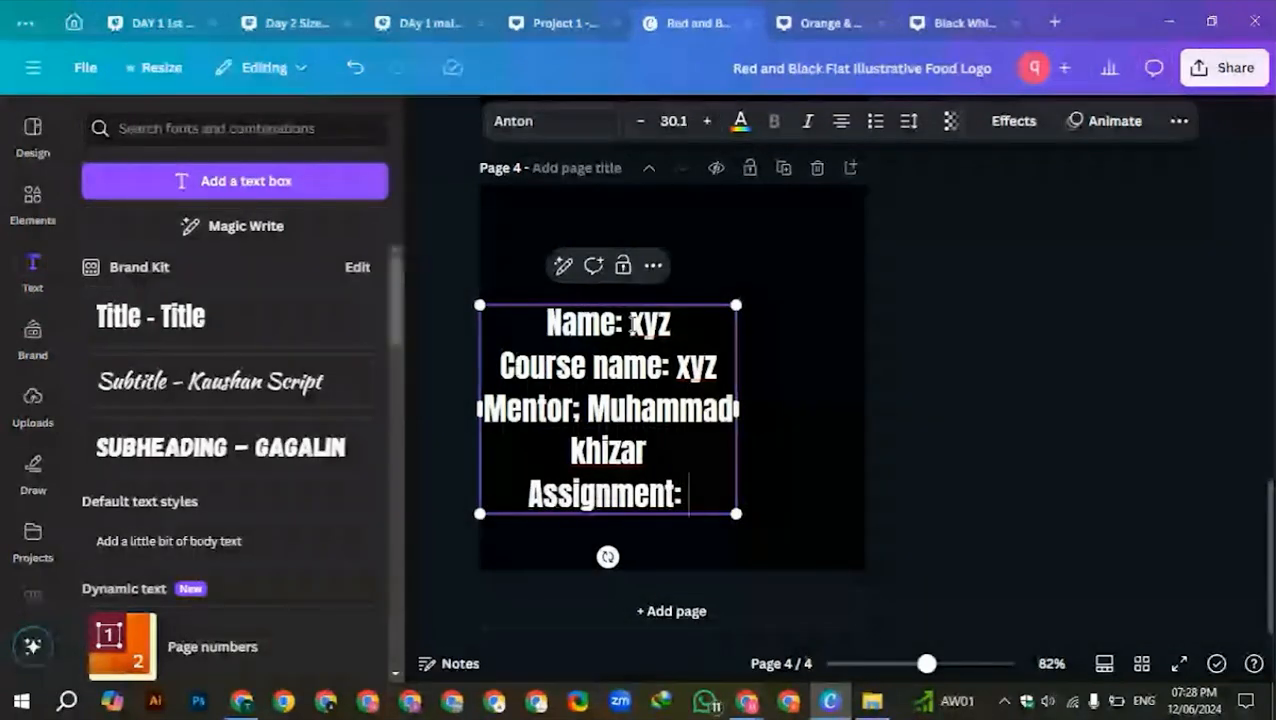
key("BackSpace")
key("BackSpace")
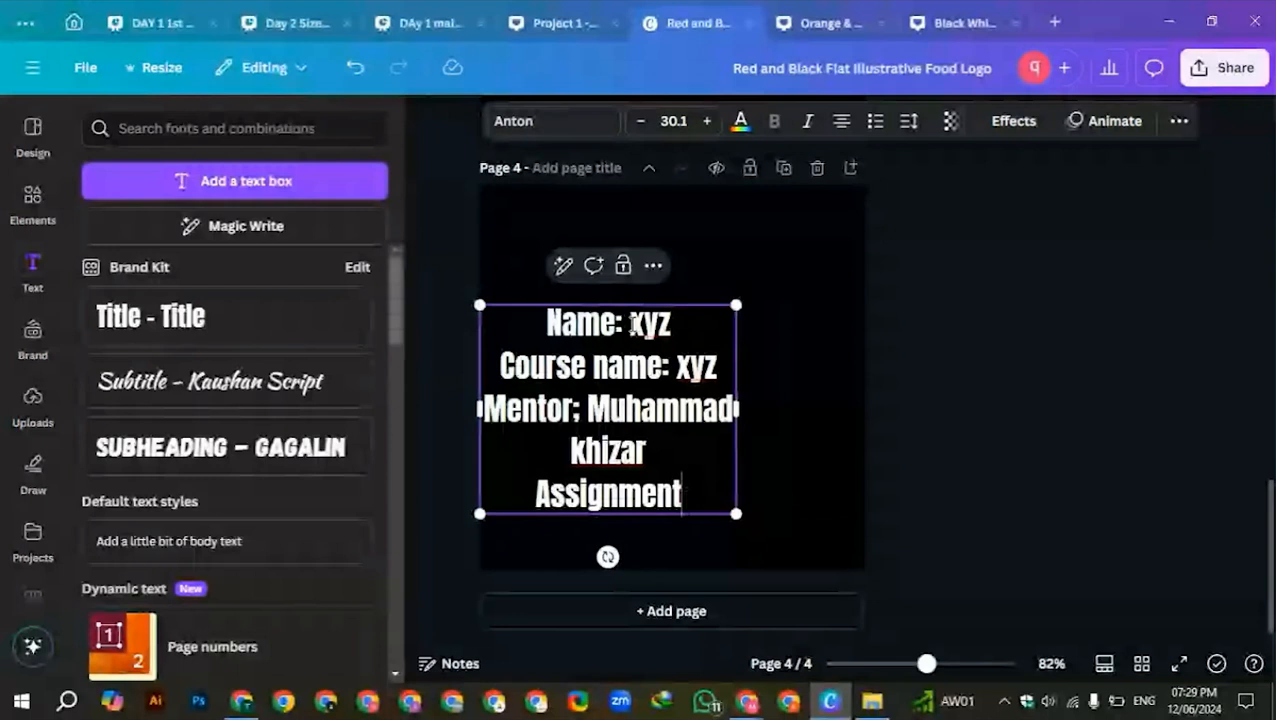
key("BackSpace")
key("BackSpace")
key("BackSpace")
key("BackSpace")
key("BackSpace")
key("BackSpace")
key("BackSpace")
key("BackSpace")
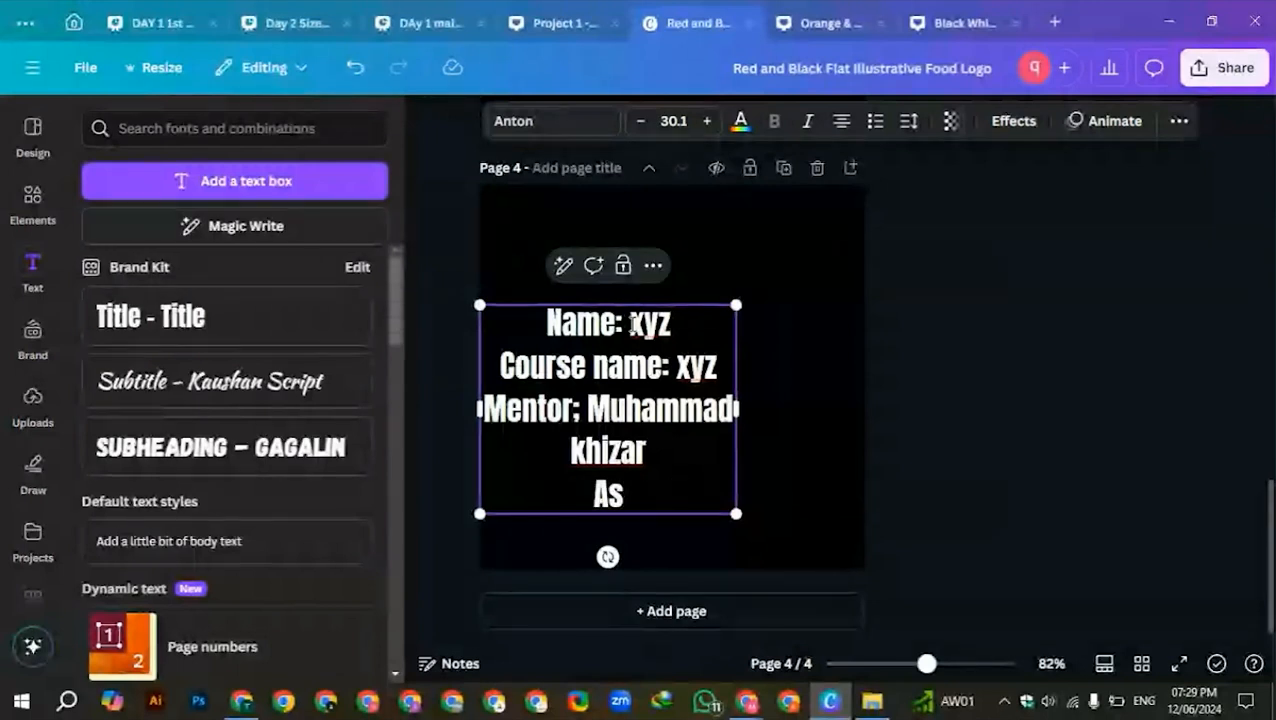
key("BackSpace")
key("BackSpace")
type("Lec 01")
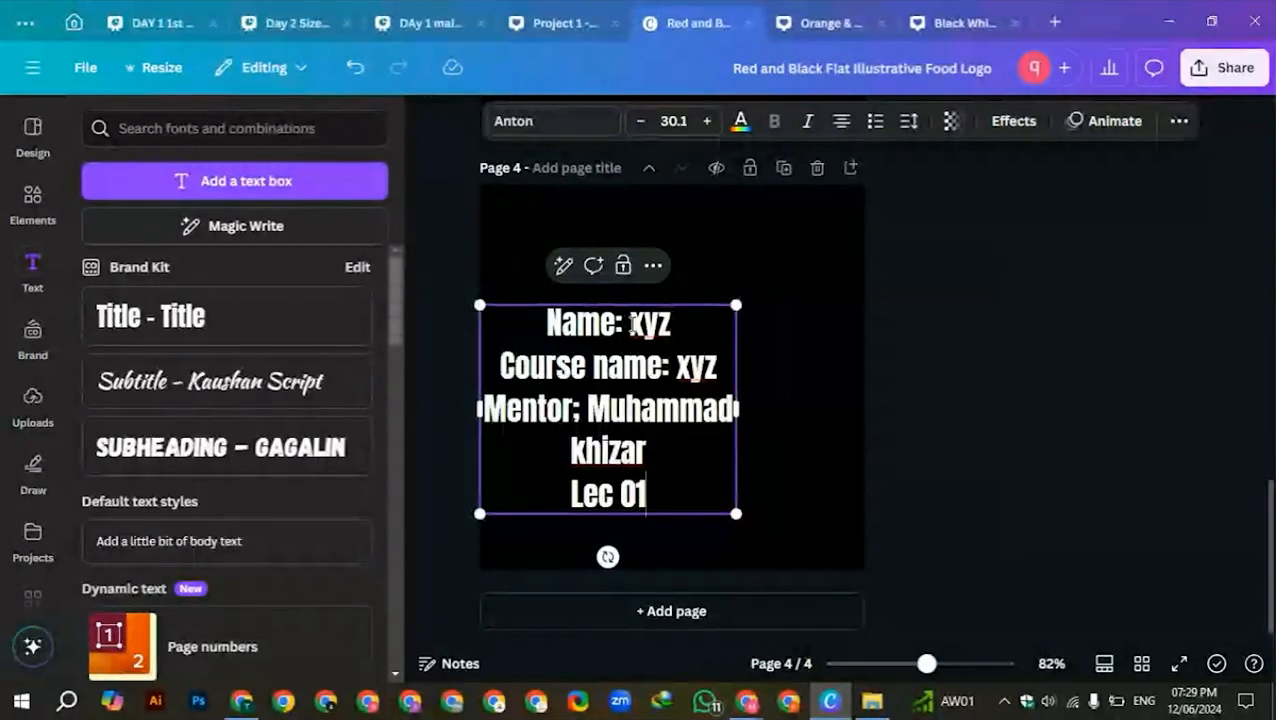
key("BackSpace")
type("2:")
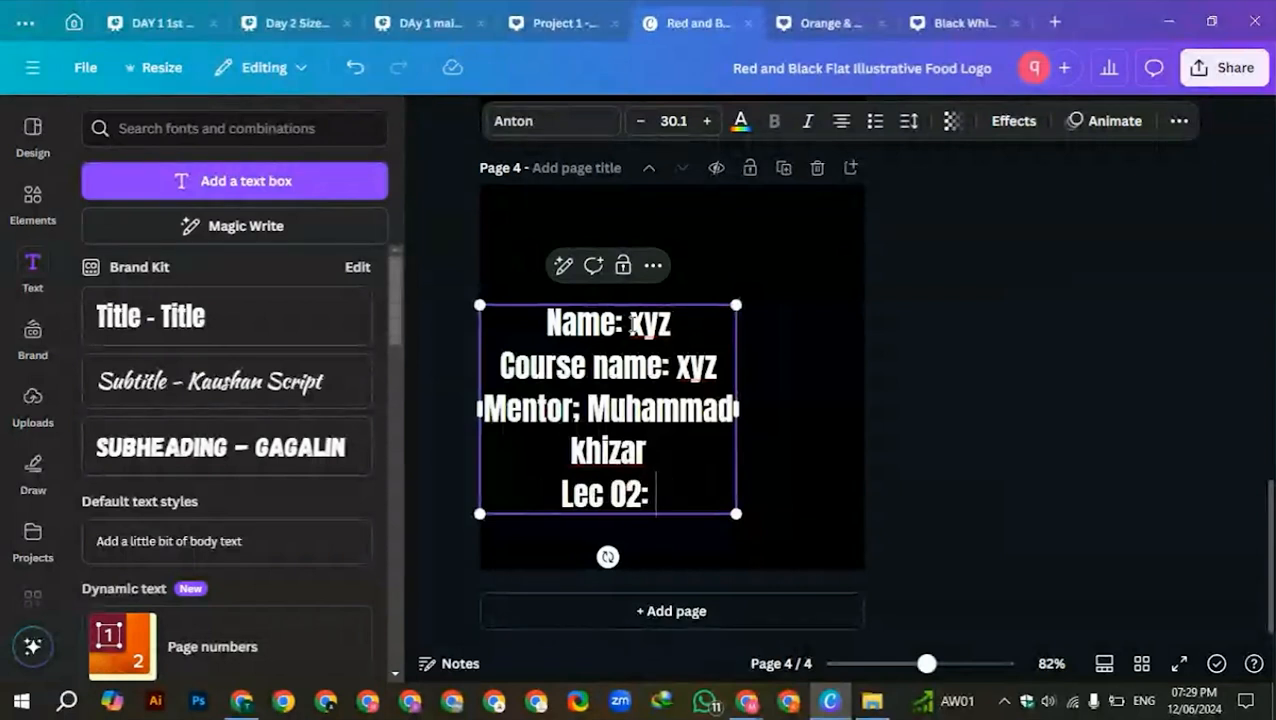
type(" logo,cover photo, banner")
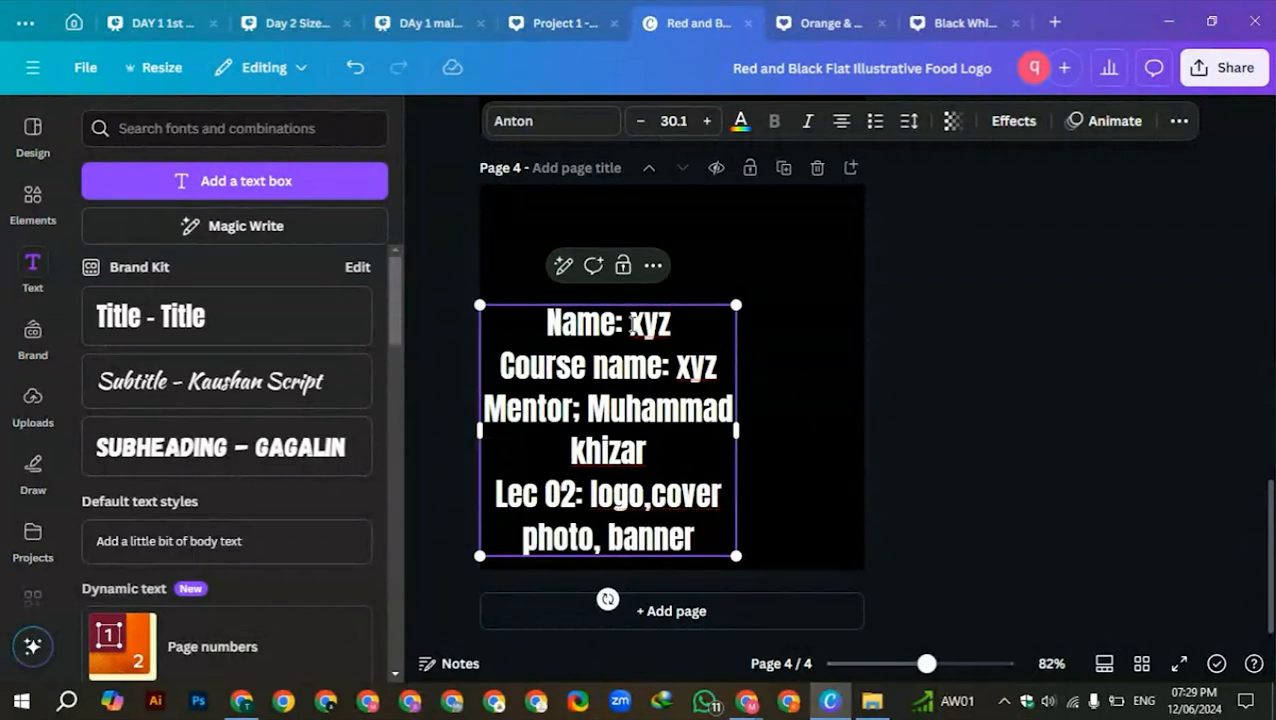
left_click_drag(738, 438, 862, 447)
left_click_drag(692, 435, 692, 411)
left_click(910, 416)
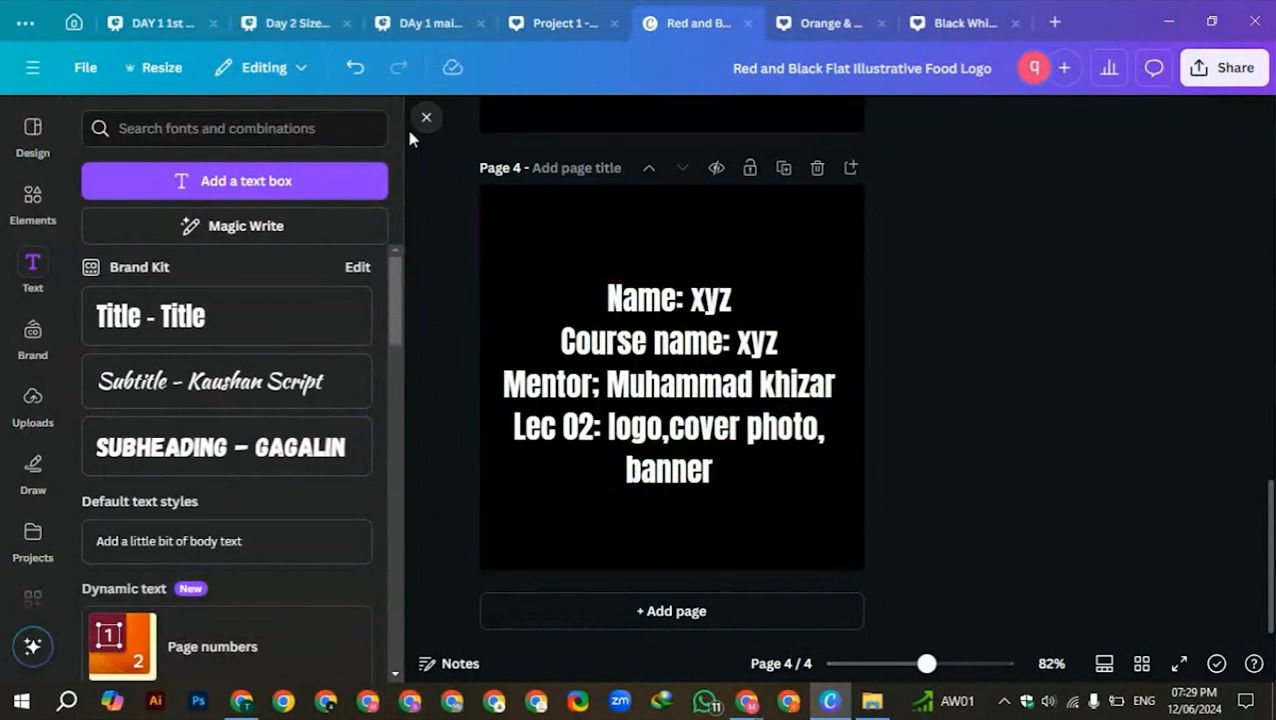
left_click(425, 124)
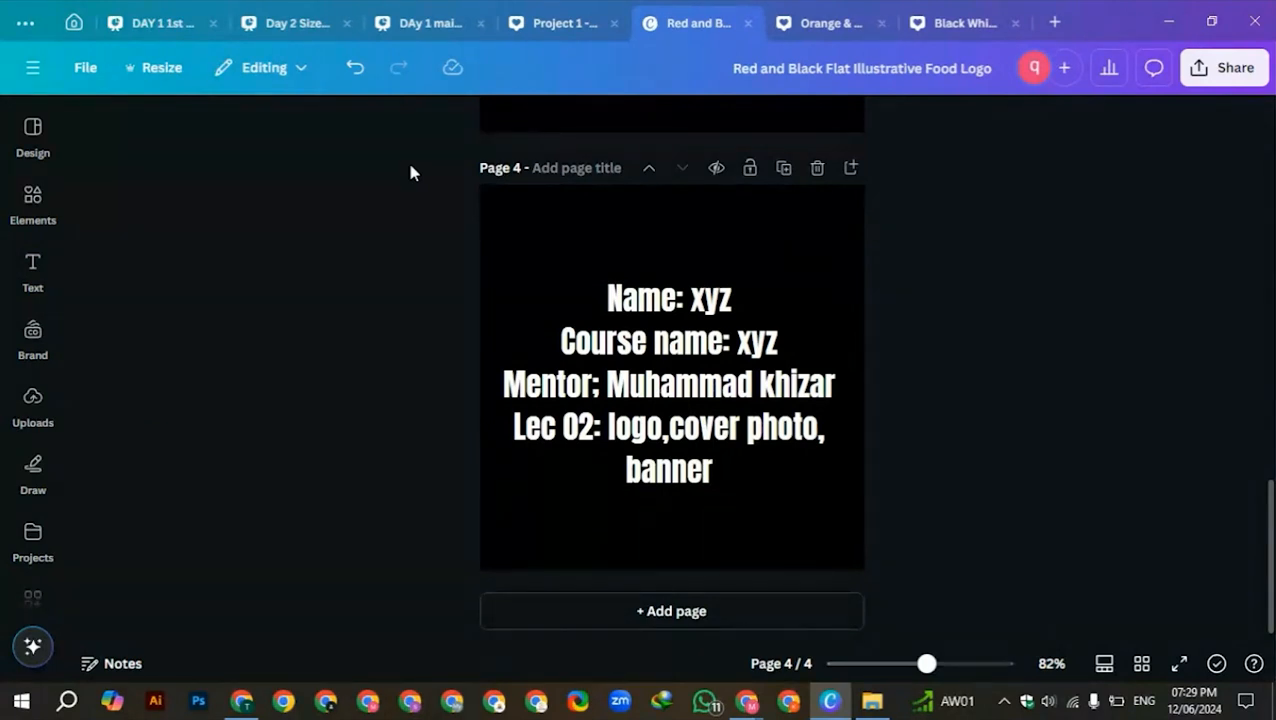
Step: Left-align the page 4 text and shrink it to size 27.1
left_click(633, 293)
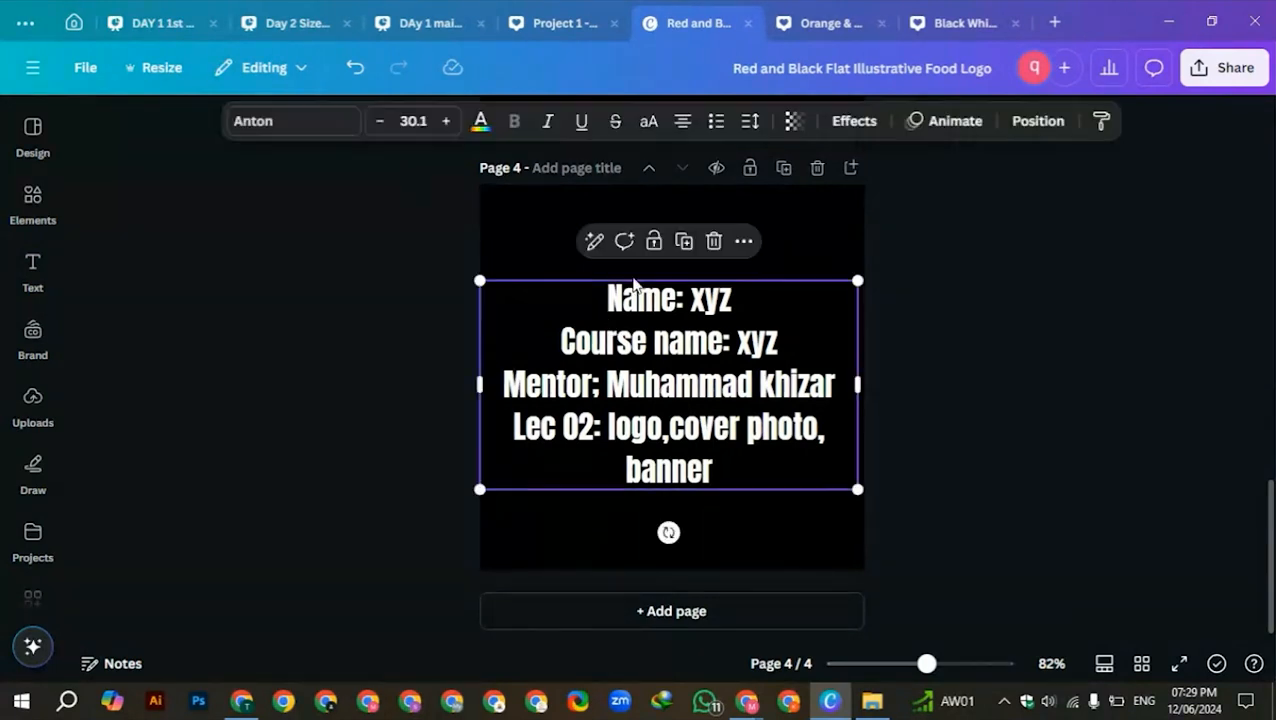
left_click(683, 122)
key("Escape")
left_click_drag(736, 370, 749, 362)
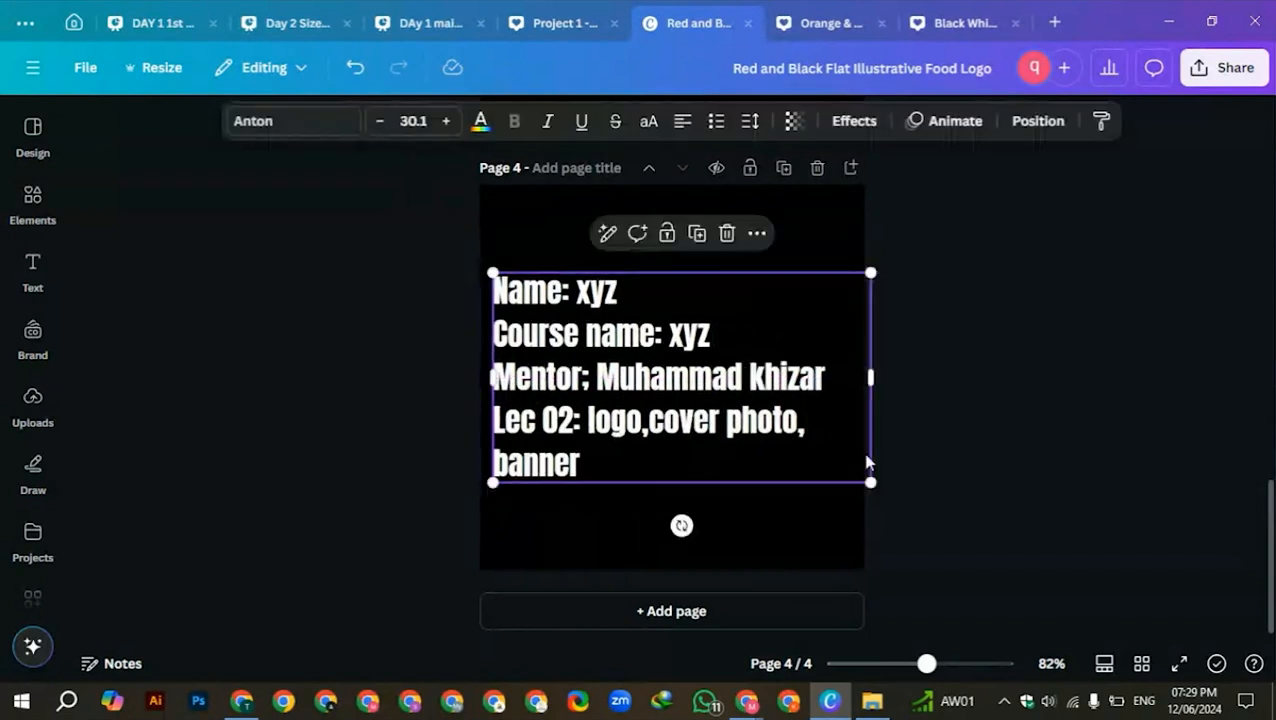
left_click_drag(871, 478, 833, 458)
Step: Nudge the text box into position, then bring the Google Meet window to the front
left_click_drag(718, 406, 733, 377)
left_click(948, 392)
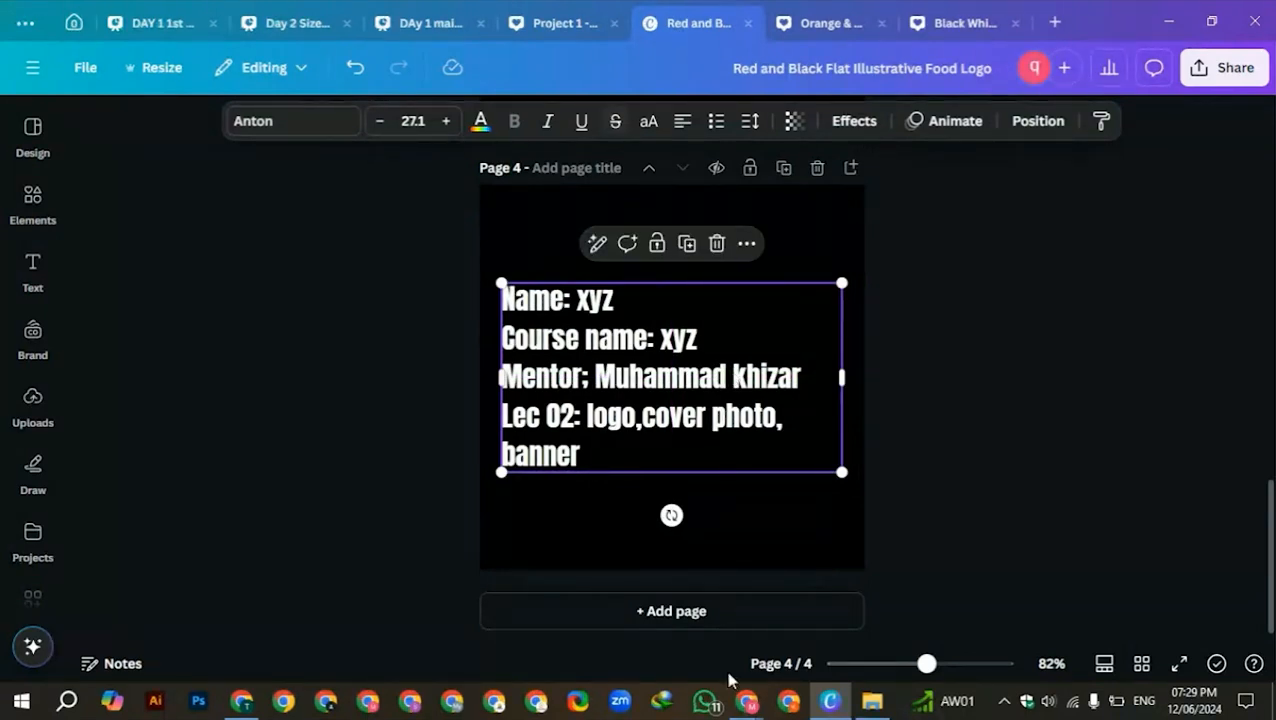
mouse_move(747, 700)
left_click(704, 652)
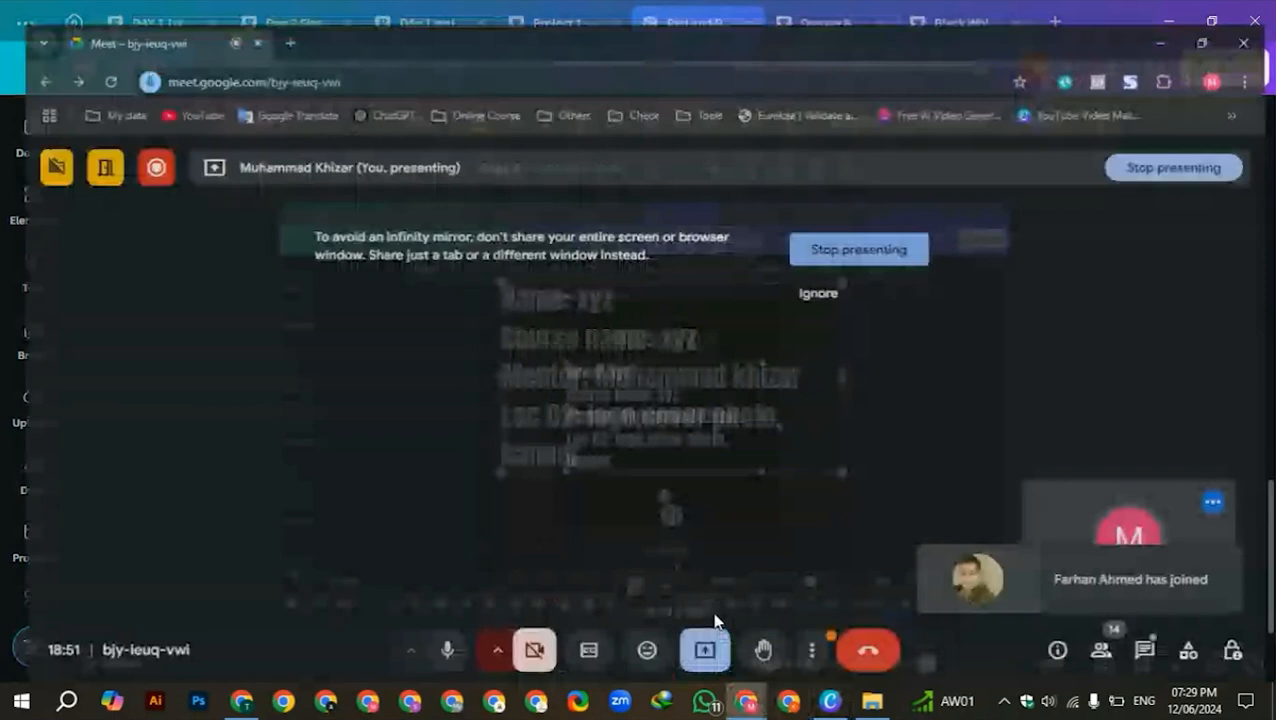